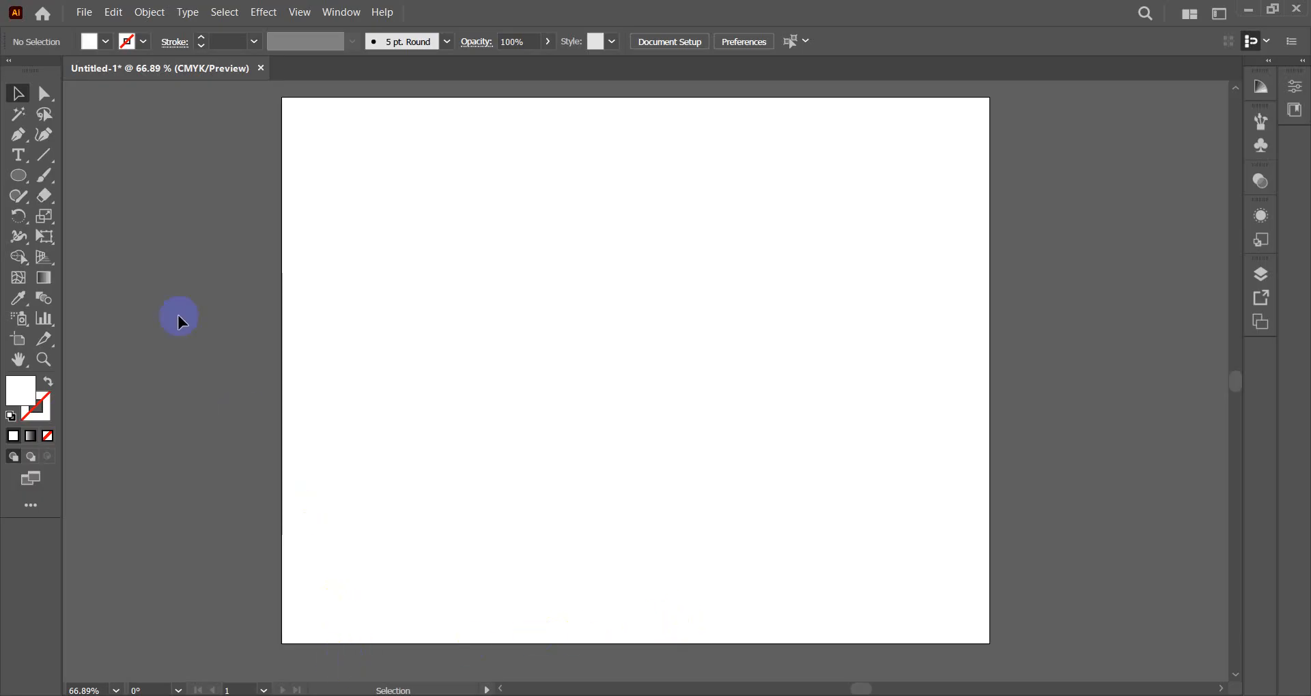
- Draw a circle in the upper-left area of the artboard with the default white fill and 1 pt black stroke
{"action": "left_click_drag", "start_coordinate": [19, 176], "coordinate": [104, 220]}
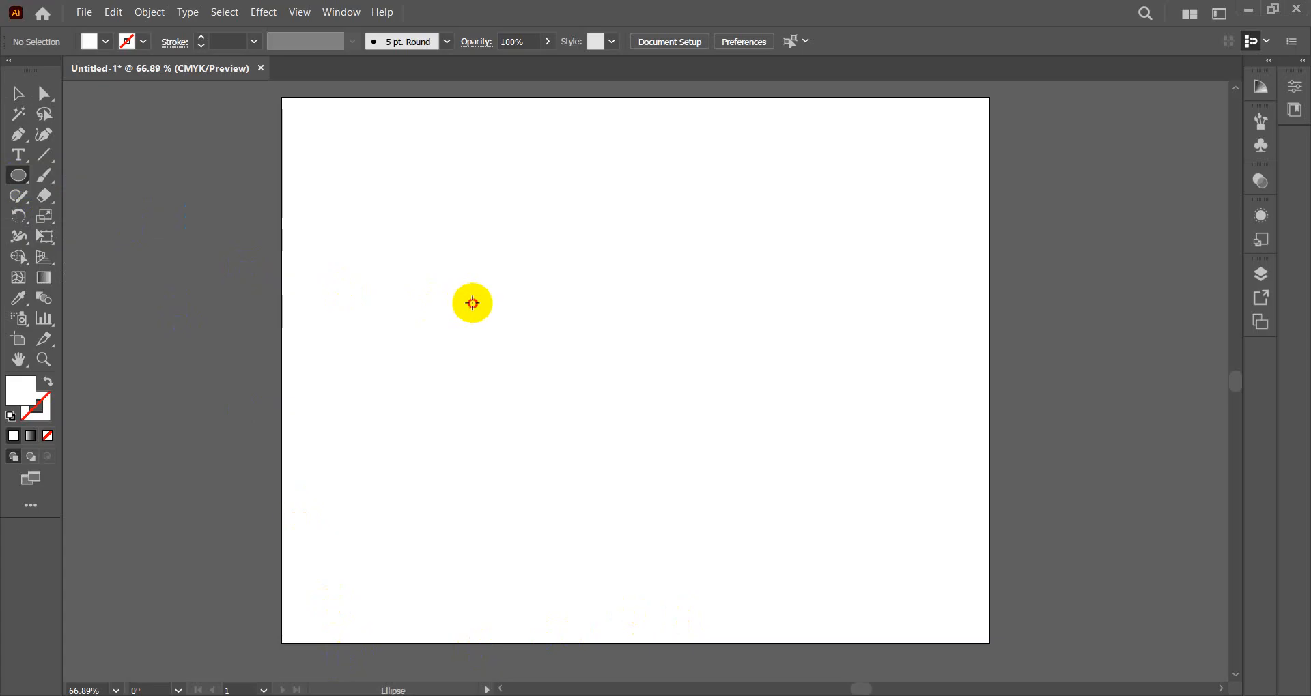
{"action": "left_click_drag", "start_coordinate": [473, 303], "coordinate": [544, 351]}
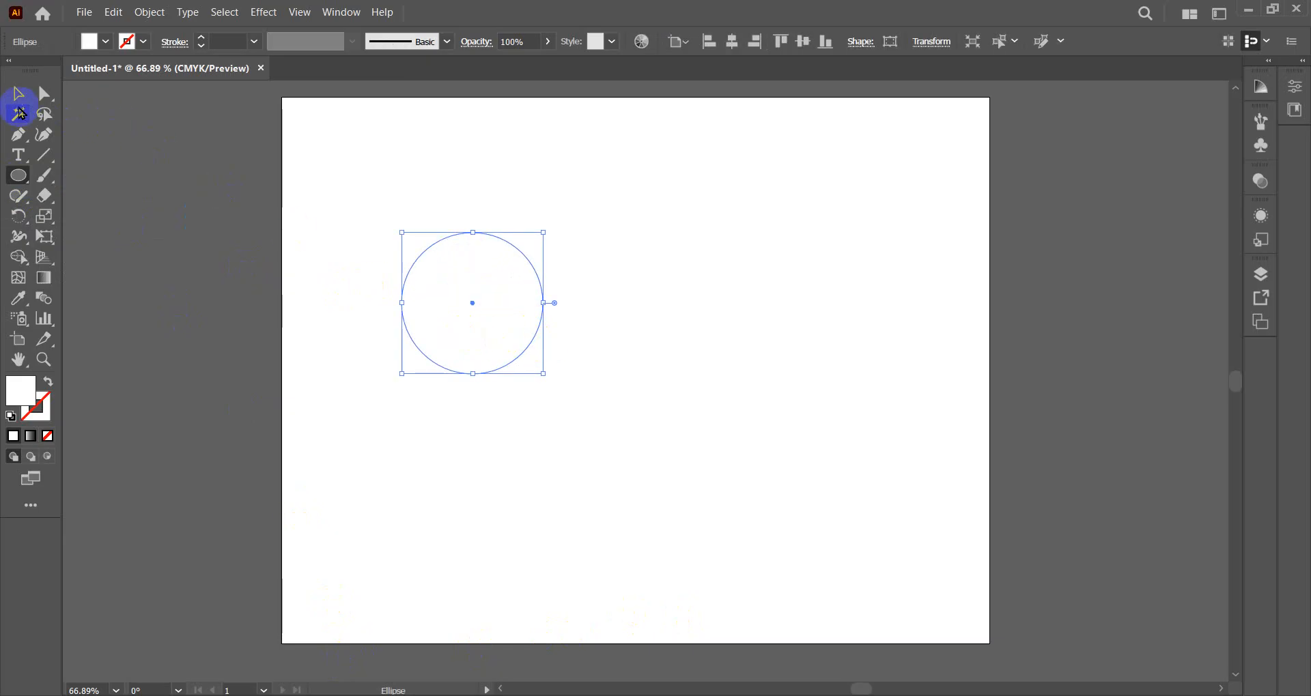
{"action": "left_click", "coordinate": [12, 417]}
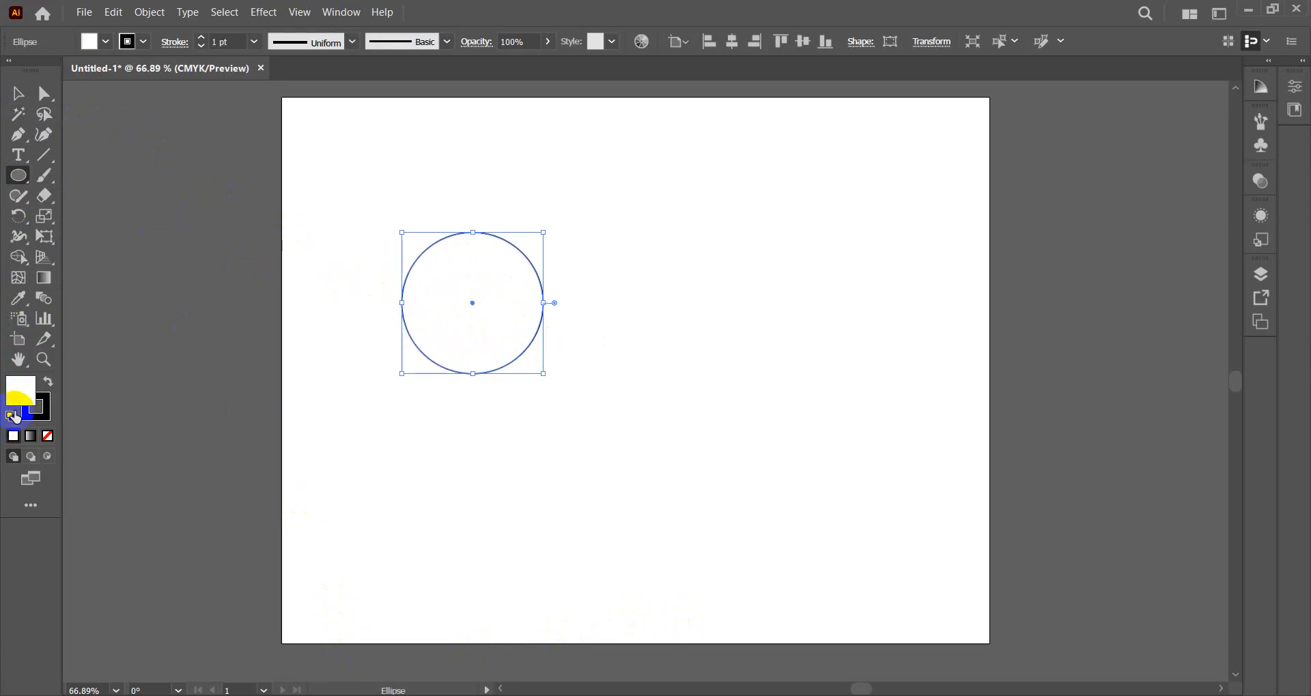
{"action": "left_click", "coordinate": [18, 94]}
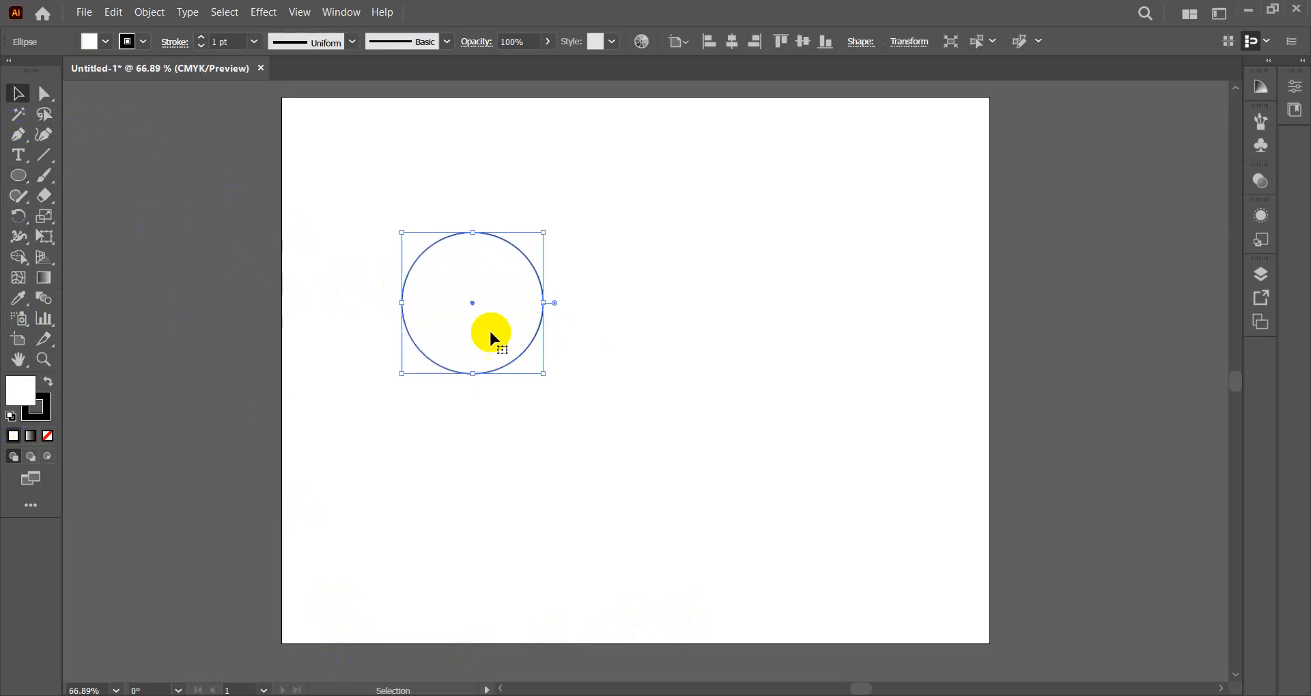
{"action": "left_click", "coordinate": [476, 317]}
{"action": "left_click_drag", "start_coordinate": [478, 317], "coordinate": [565, 307]}
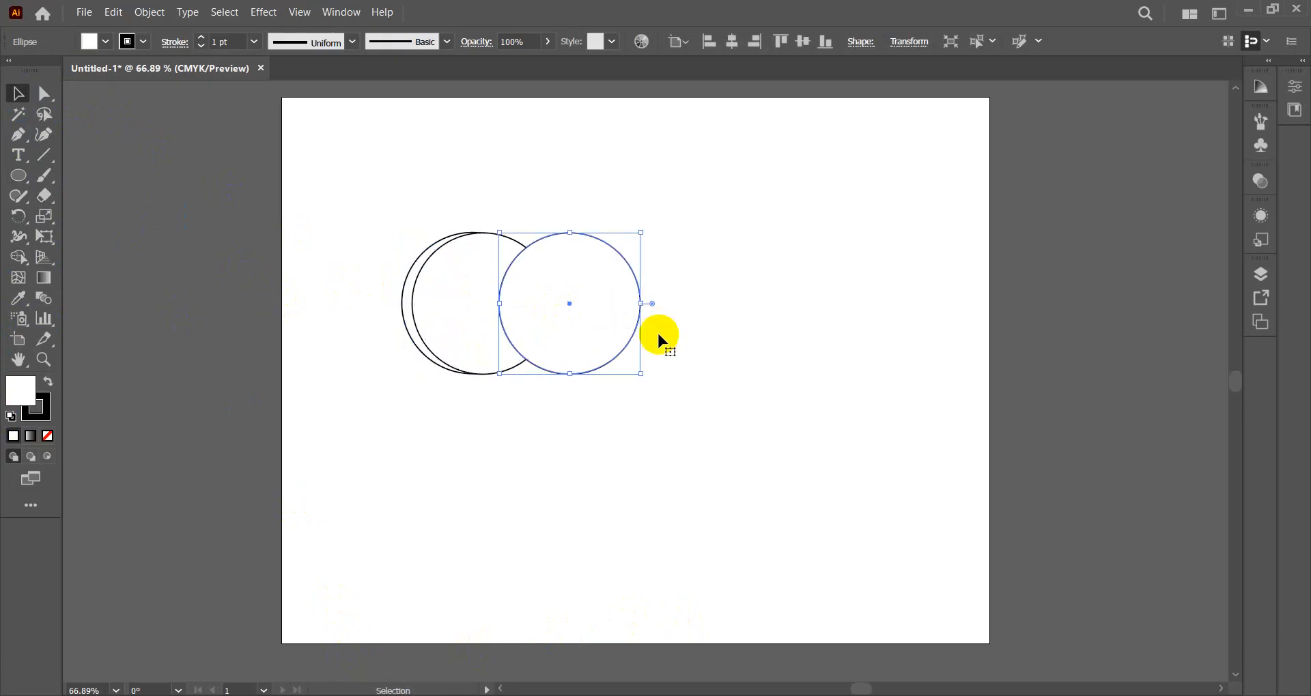
{"action": "key", "text": "ctrl+z"}
- Duplicate the circle horizontally so the copy overlaps the right half of the original
{"action": "left_click_drag", "start_coordinate": [486, 302], "coordinate": [542, 305]}
{"action": "left_click", "coordinate": [685, 234]}
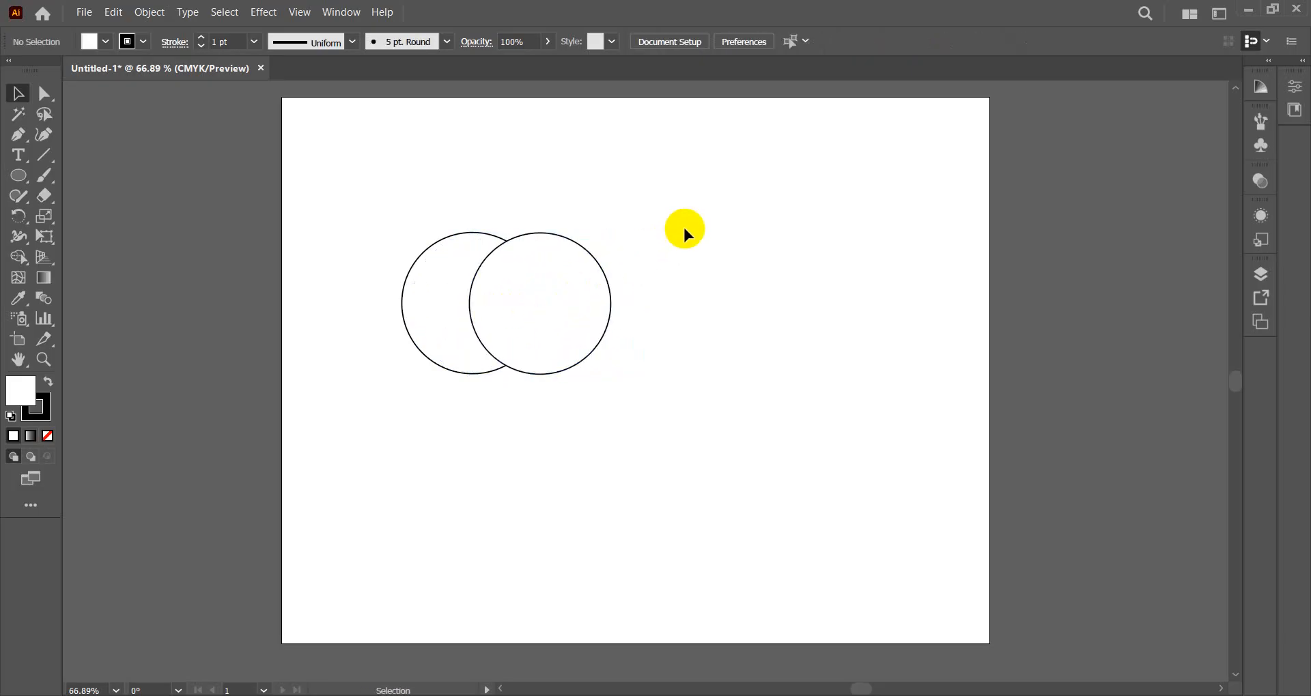
{"action": "left_click_drag", "start_coordinate": [394, 155], "coordinate": [678, 408]}
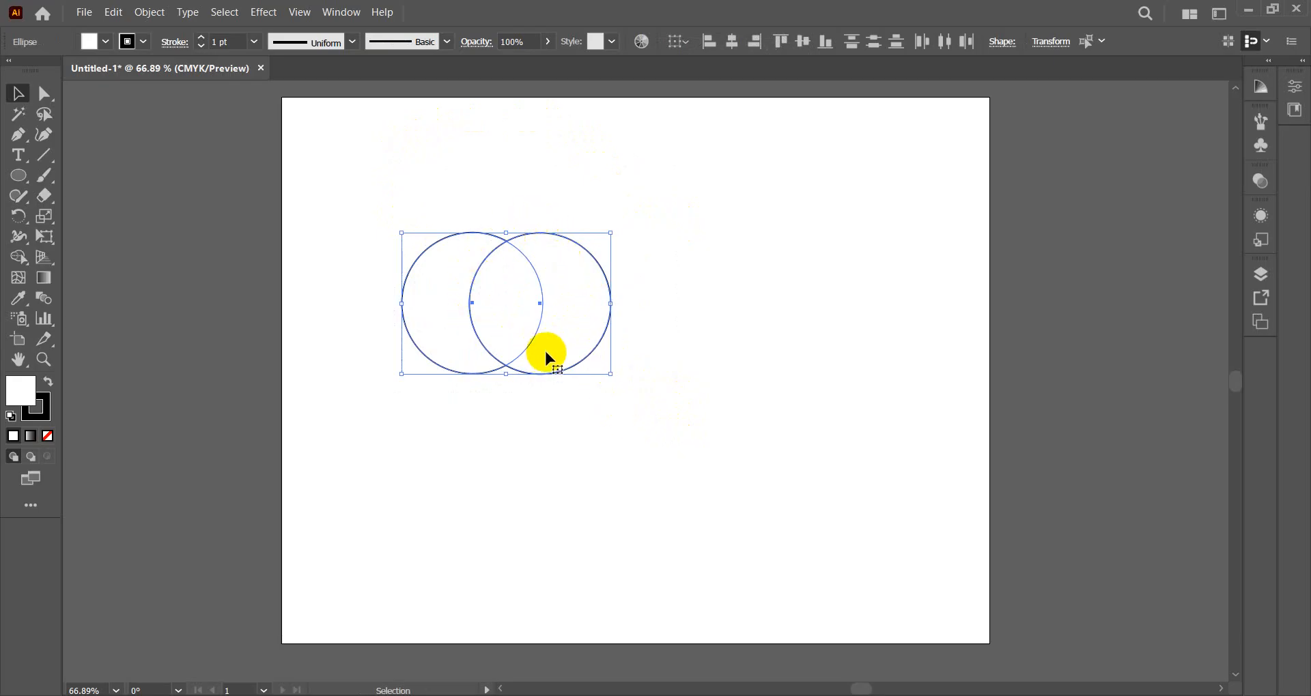
{"action": "left_click", "coordinate": [755, 240]}
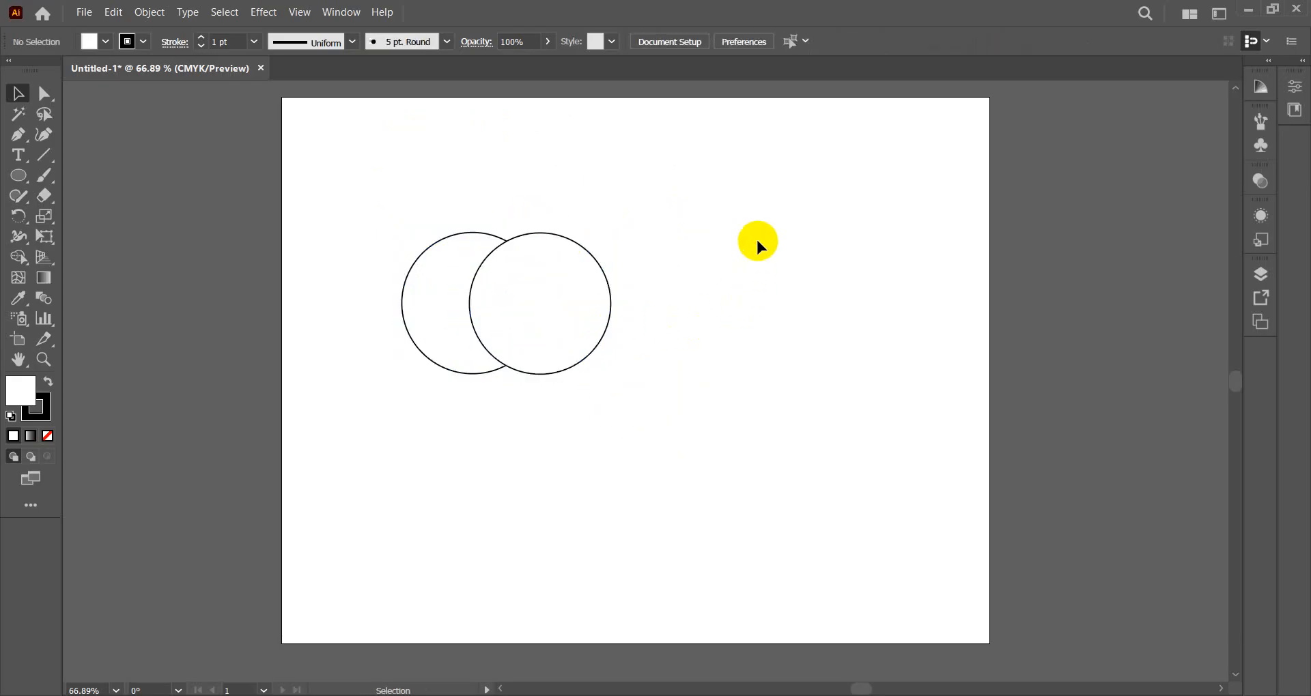
- Select both overlapping circles and activate the Shape Builder tool
{"action": "left_click_drag", "start_coordinate": [393, 194], "coordinate": [635, 443]}
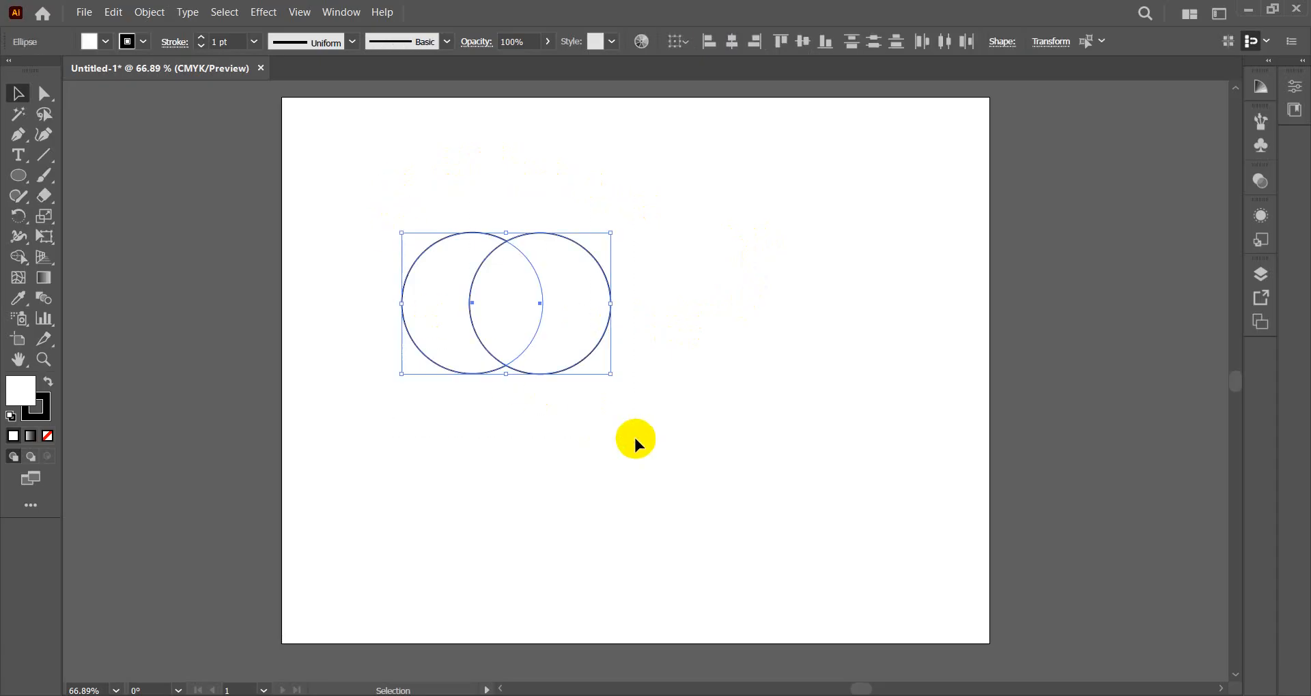
{"action": "left_click", "coordinate": [19, 256]}
{"action": "left_click_drag", "start_coordinate": [19, 256], "coordinate": [174, 258]}
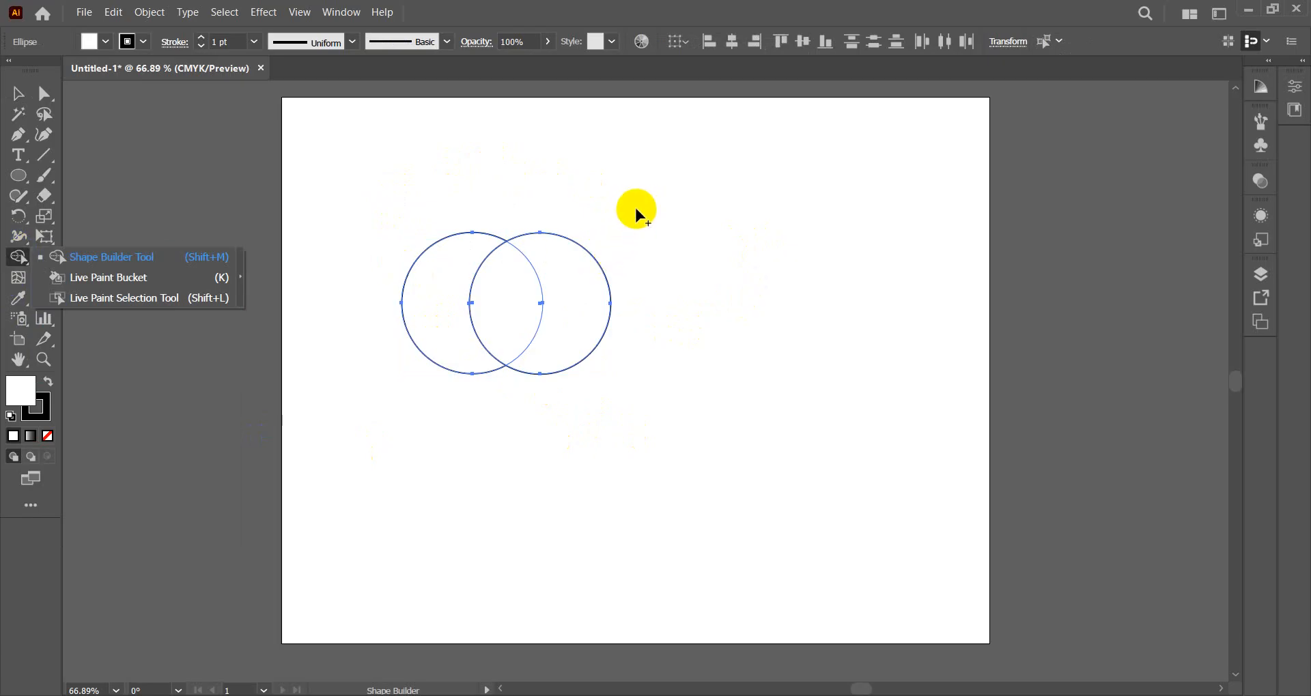
{"action": "left_click", "coordinate": [183, 257]}
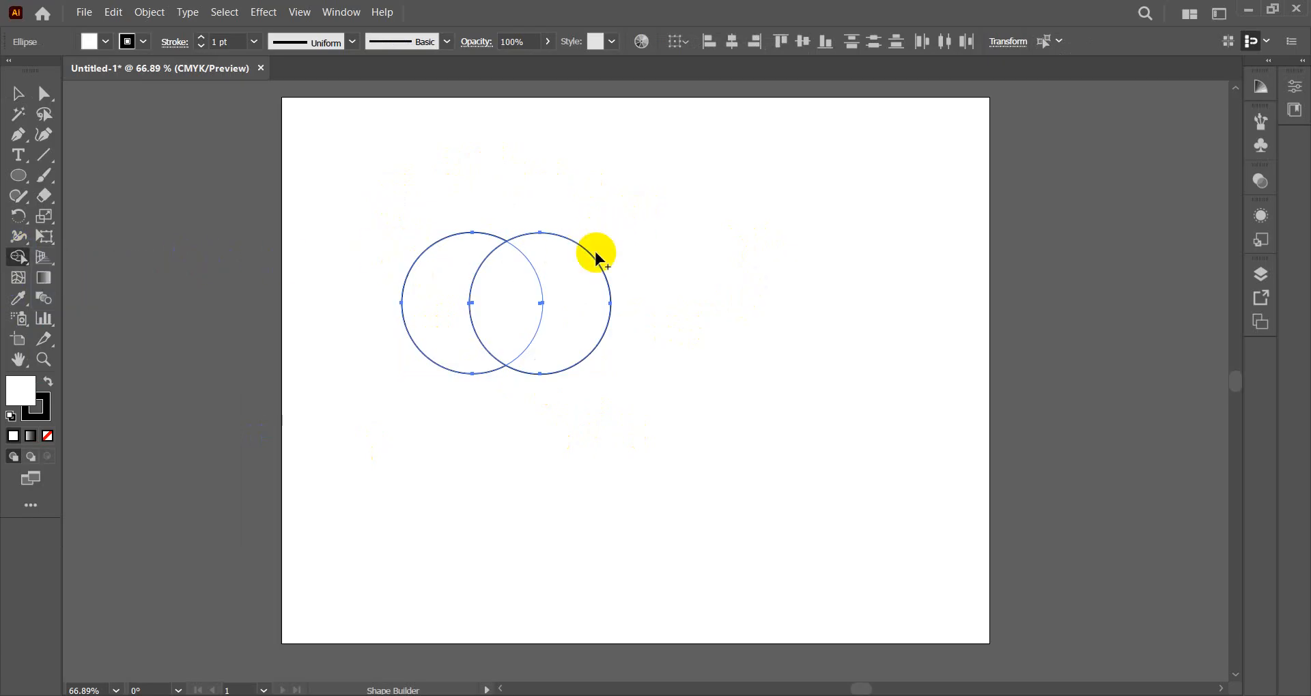
- Try to merge the two overlapping circles into a single outline with Shape Builder
{"action": "left_click_drag", "start_coordinate": [509, 298], "coordinate": [409, 305]}
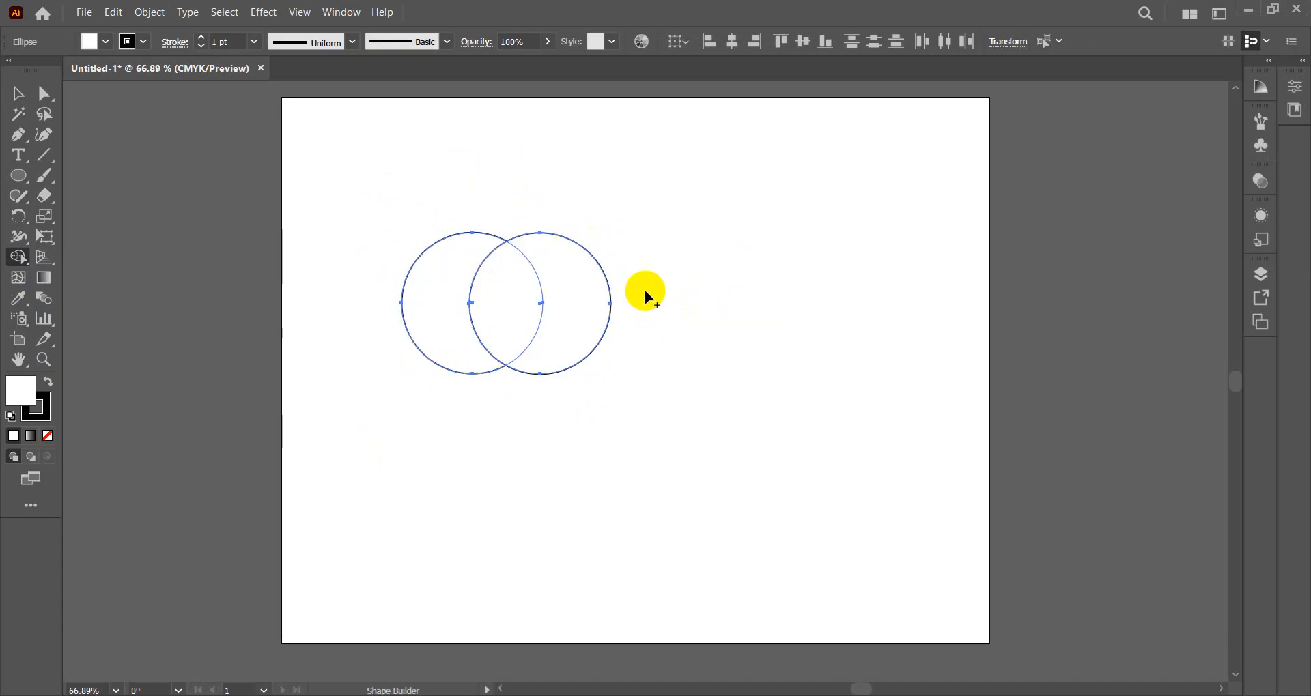
{"action": "left_click_drag", "start_coordinate": [686, 280], "coordinate": [413, 325]}
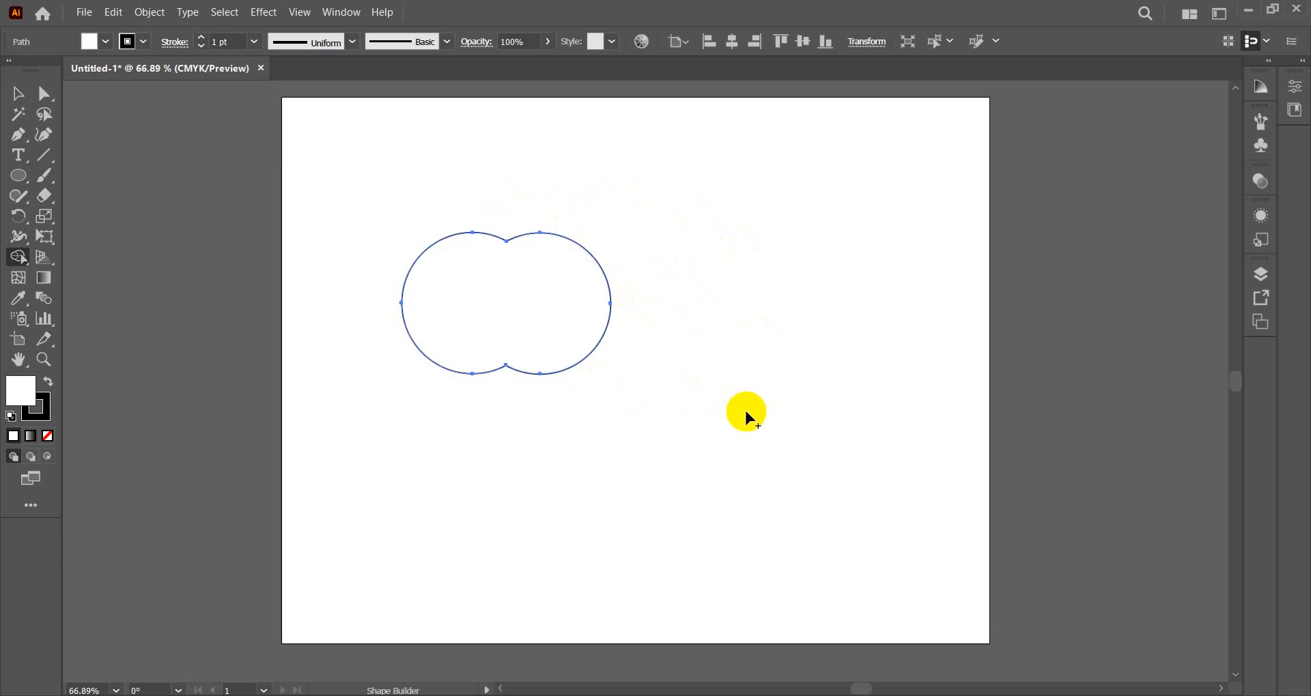
{"action": "key", "text": "ctrl+z"}
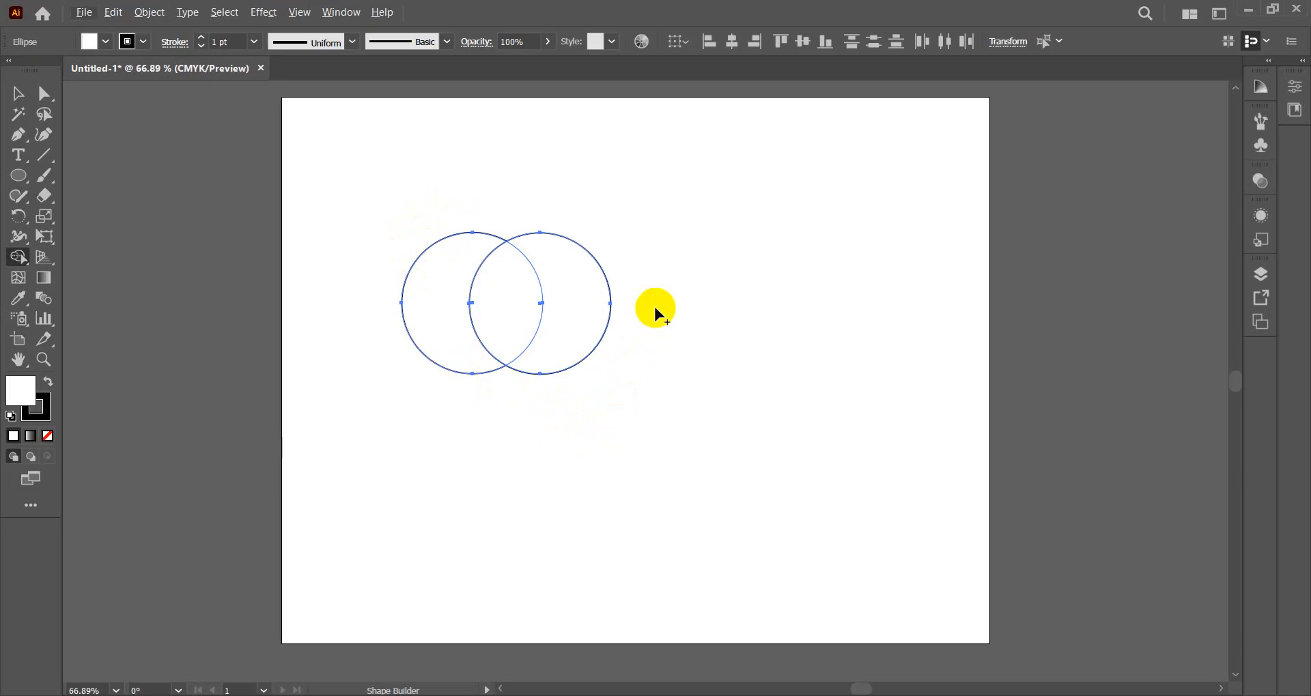
- Subtract the outer portions of both circles with Shape Builder, keeping only the lens-shaped overlap
{"action": "key", "text": "alt"}
{"action": "left_click", "coordinate": [571, 306], "text": "alt"}
{"action": "mouse_move", "coordinate": [358, 319]}
{"action": "left_mouse_down"}
{"action": "mouse_move", "coordinate": [443, 321]}
{"action": "mouse_move", "coordinate": [396, 341]}
{"action": "left_mouse_up"}
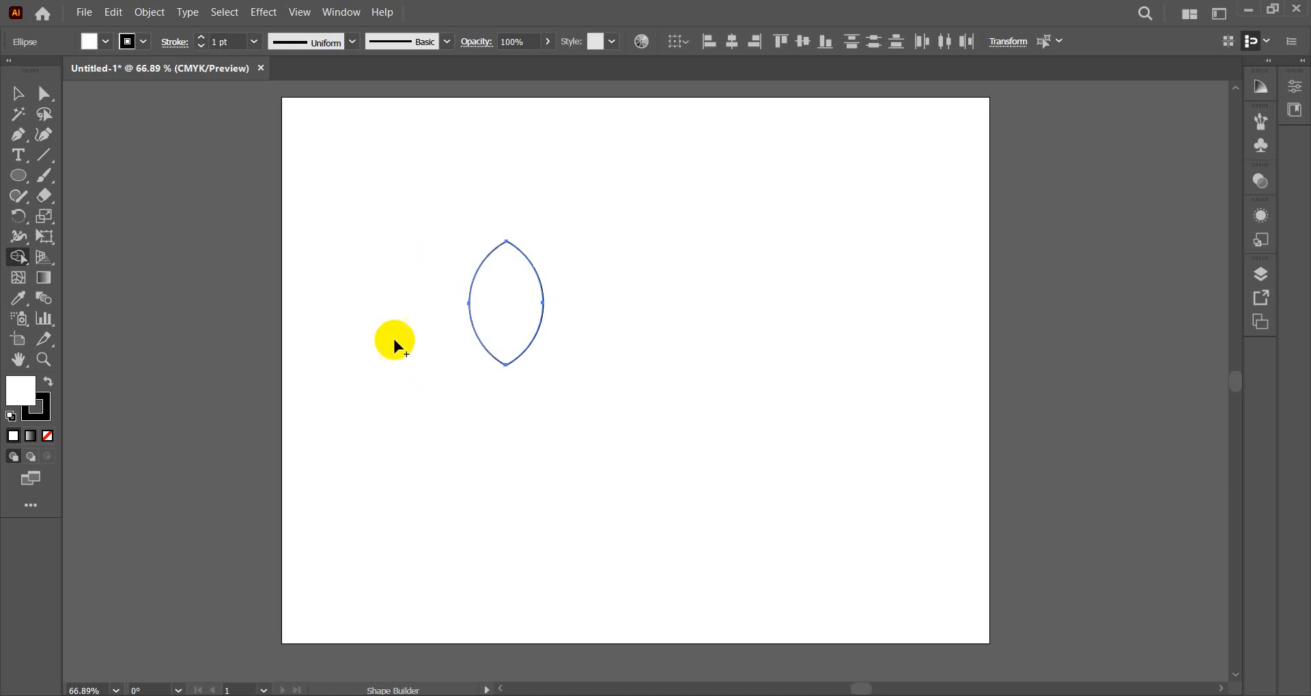
{"action": "left_click", "coordinate": [251, 234]}
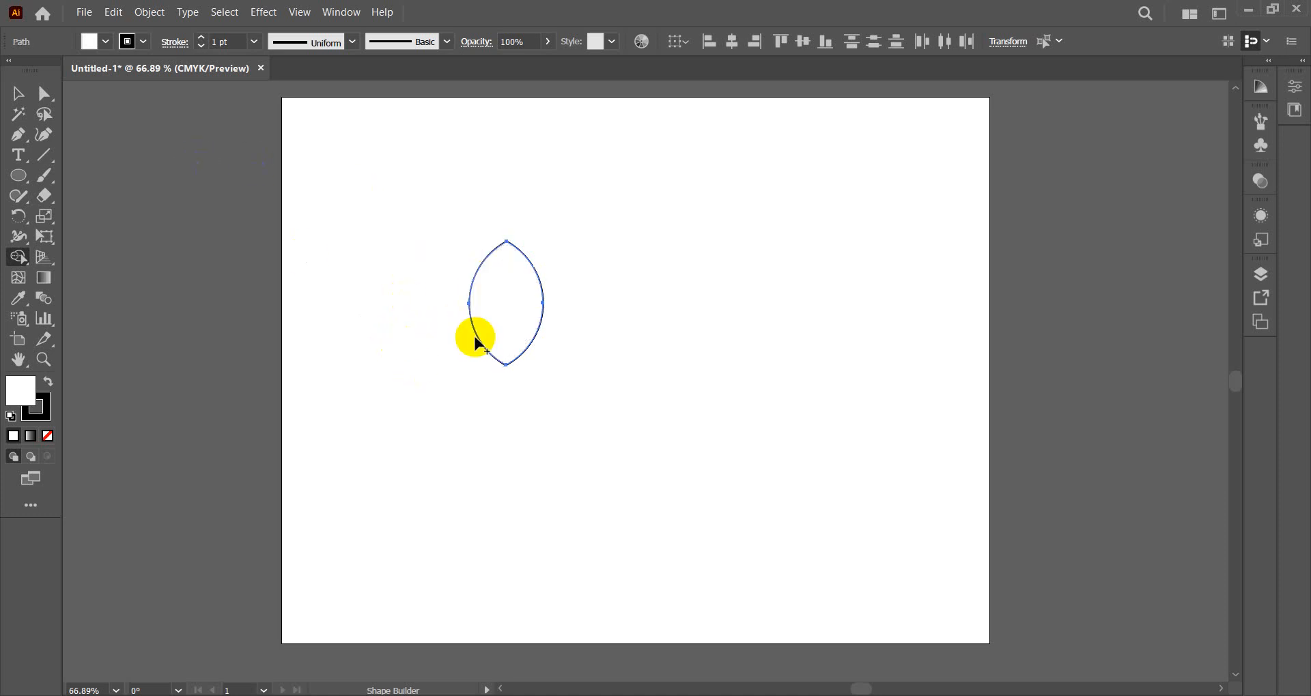
- Move the lens shape a short way to the right and delete it from the artboard
{"action": "left_click", "coordinate": [18, 94]}
{"action": "left_click", "coordinate": [497, 297]}
{"action": "left_click_drag", "start_coordinate": [506, 296], "coordinate": [614, 302]}
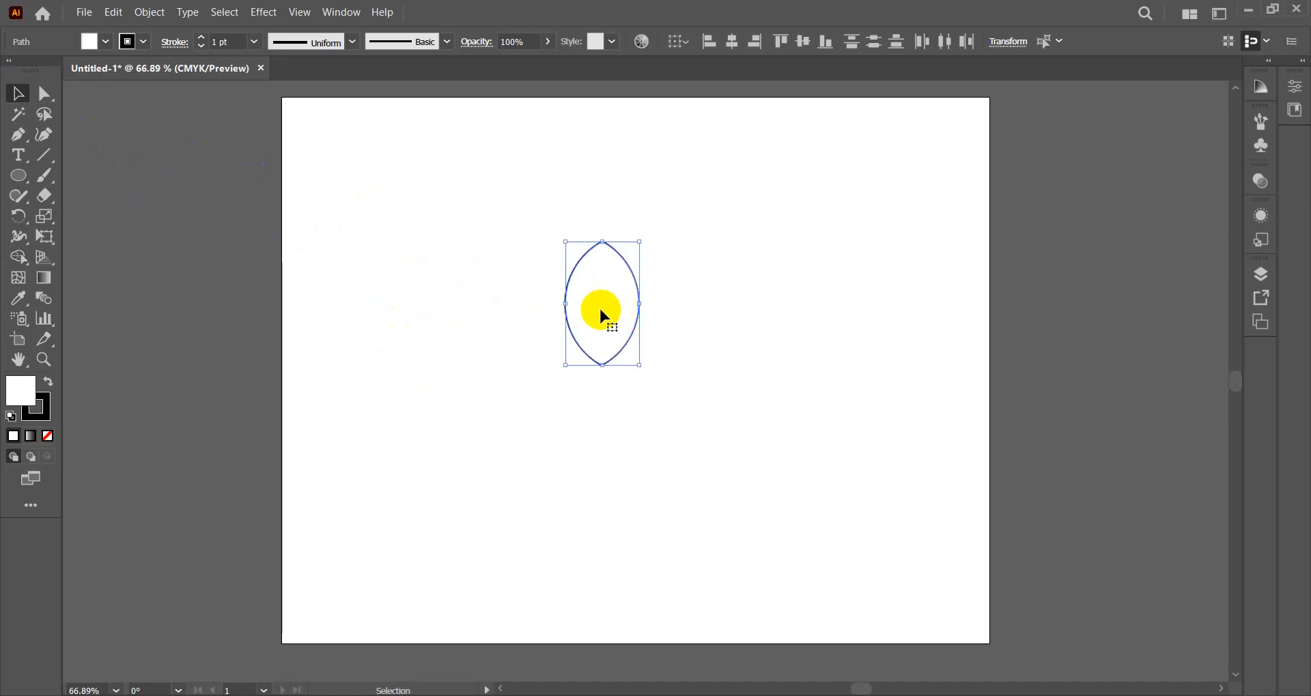
{"action": "key", "text": "Delete"}
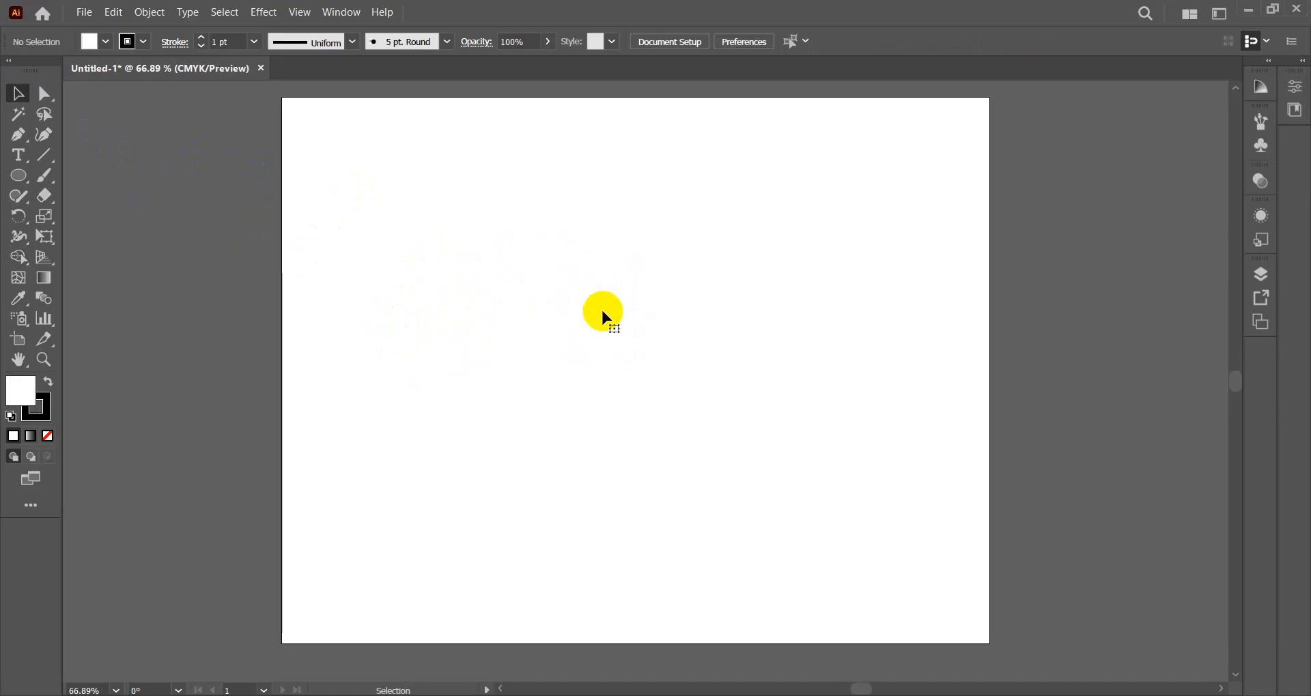
- Draw a wide rectangle near the centre of the artboard with the Rectangle tool
{"action": "left_click", "coordinate": [16, 175]}
{"action": "left_click", "coordinate": [122, 176]}
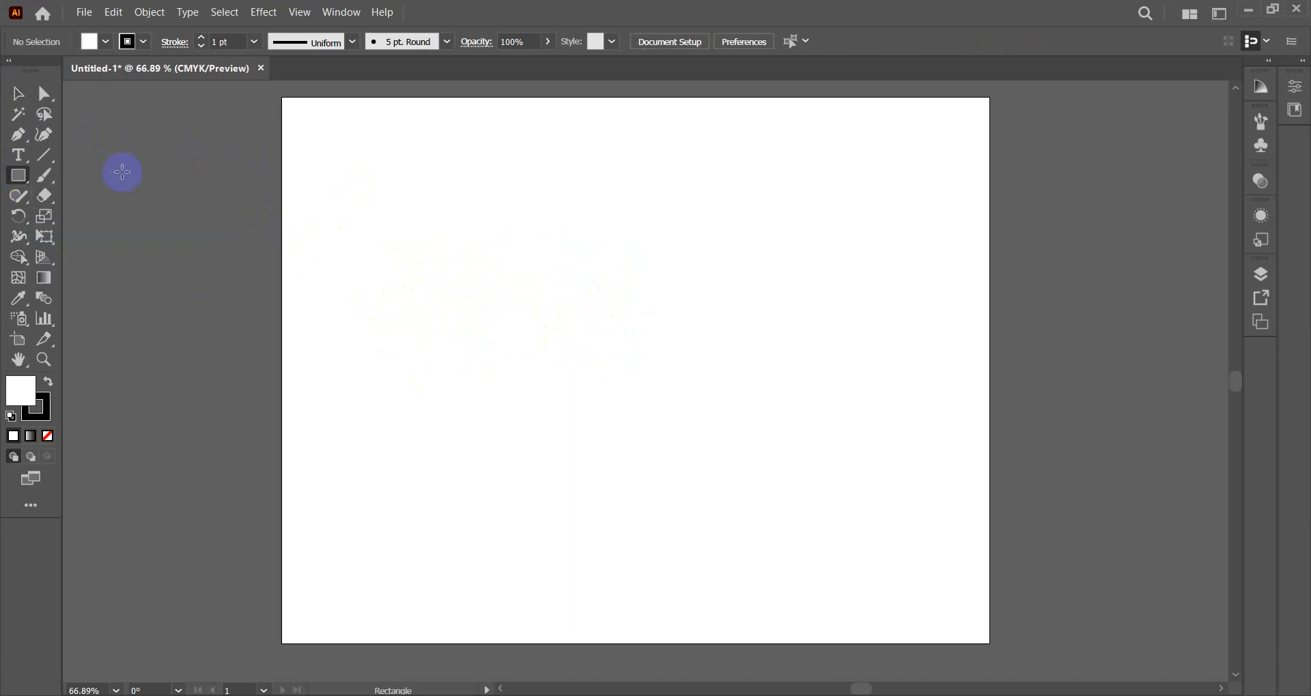
{"action": "left_click_drag", "start_coordinate": [486, 278], "coordinate": [812, 464]}
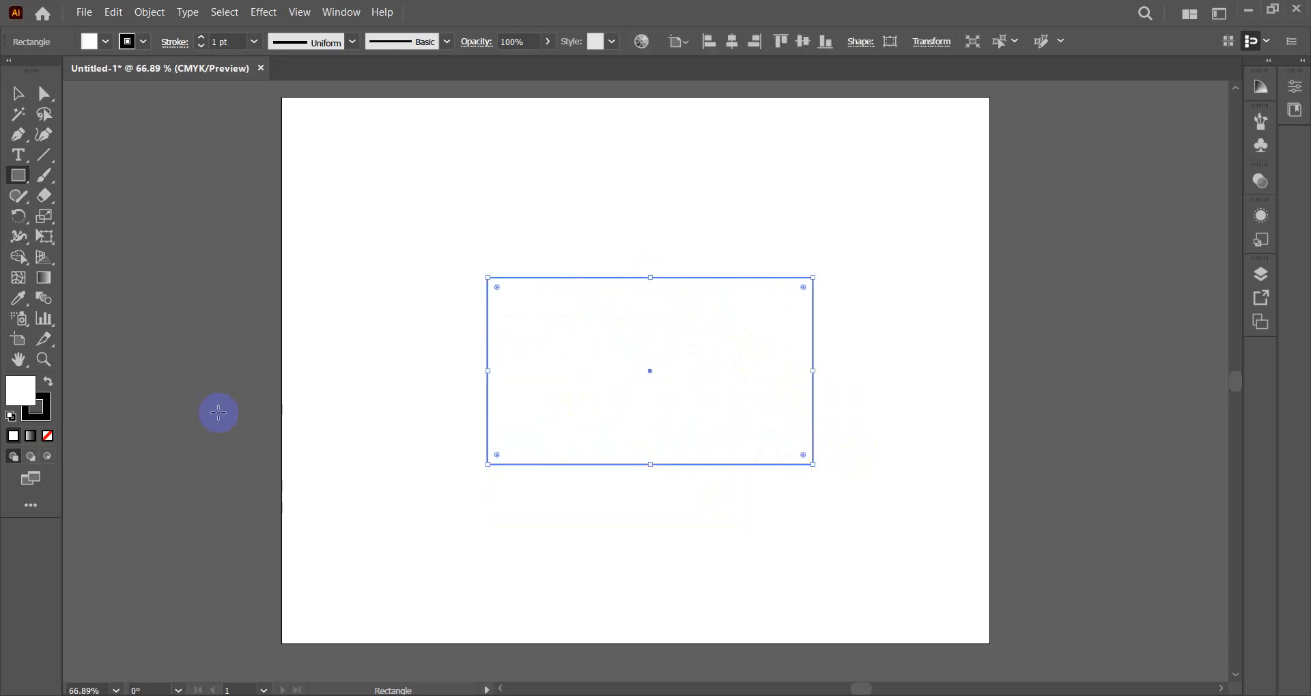
{"action": "left_click", "coordinate": [16, 94]}
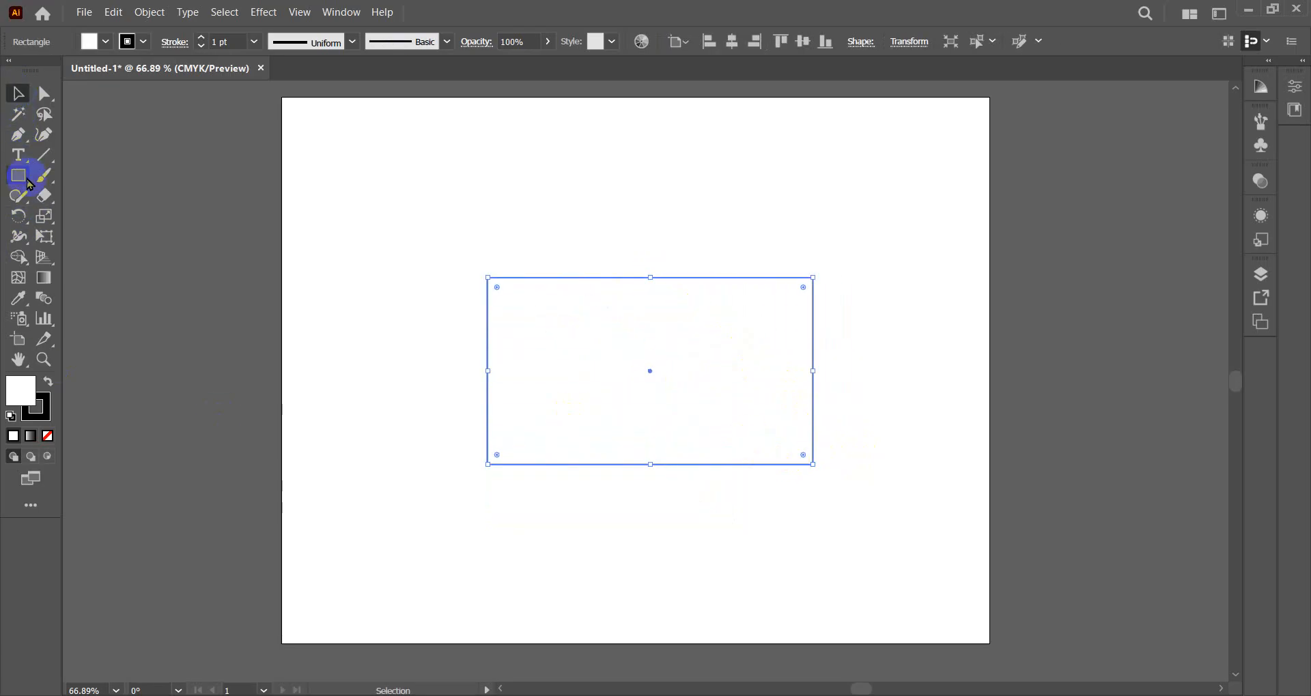
- Draw a closed Pen path with a wavy lower edge crossing the rectangle and straight edges enclosing the area above it
{"action": "left_click", "coordinate": [17, 135]}
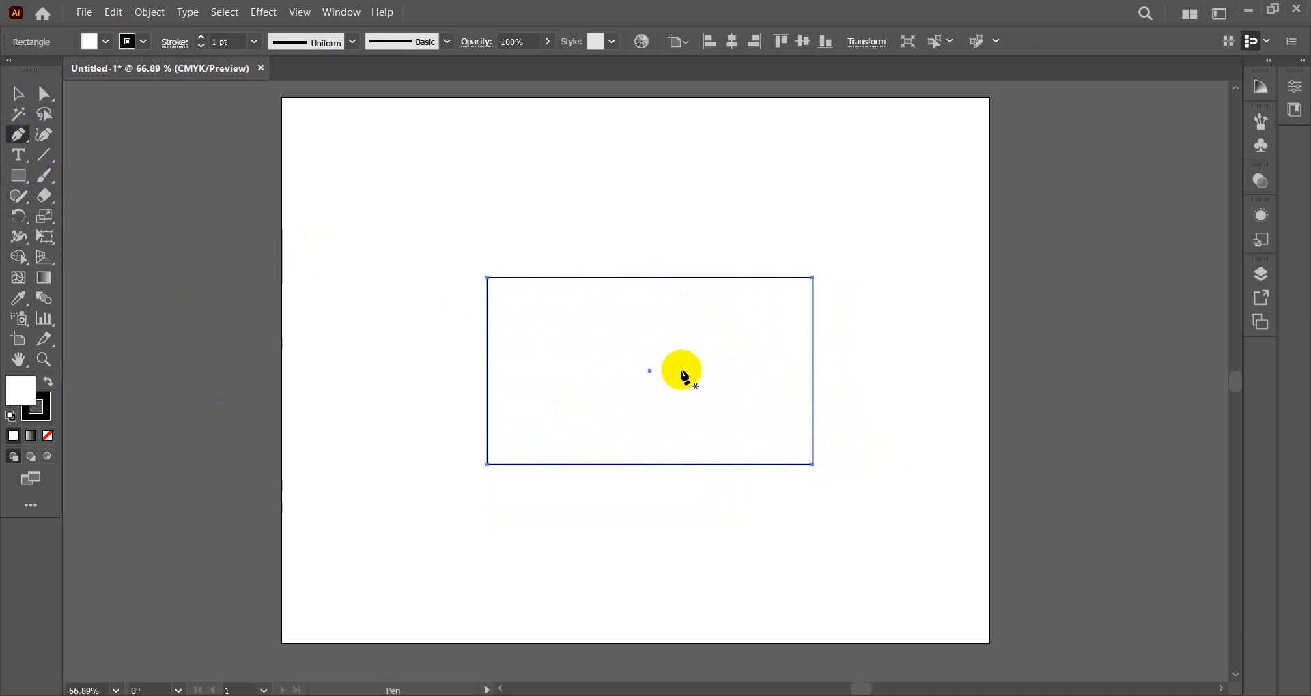
{"action": "left_click", "coordinate": [430, 436]}
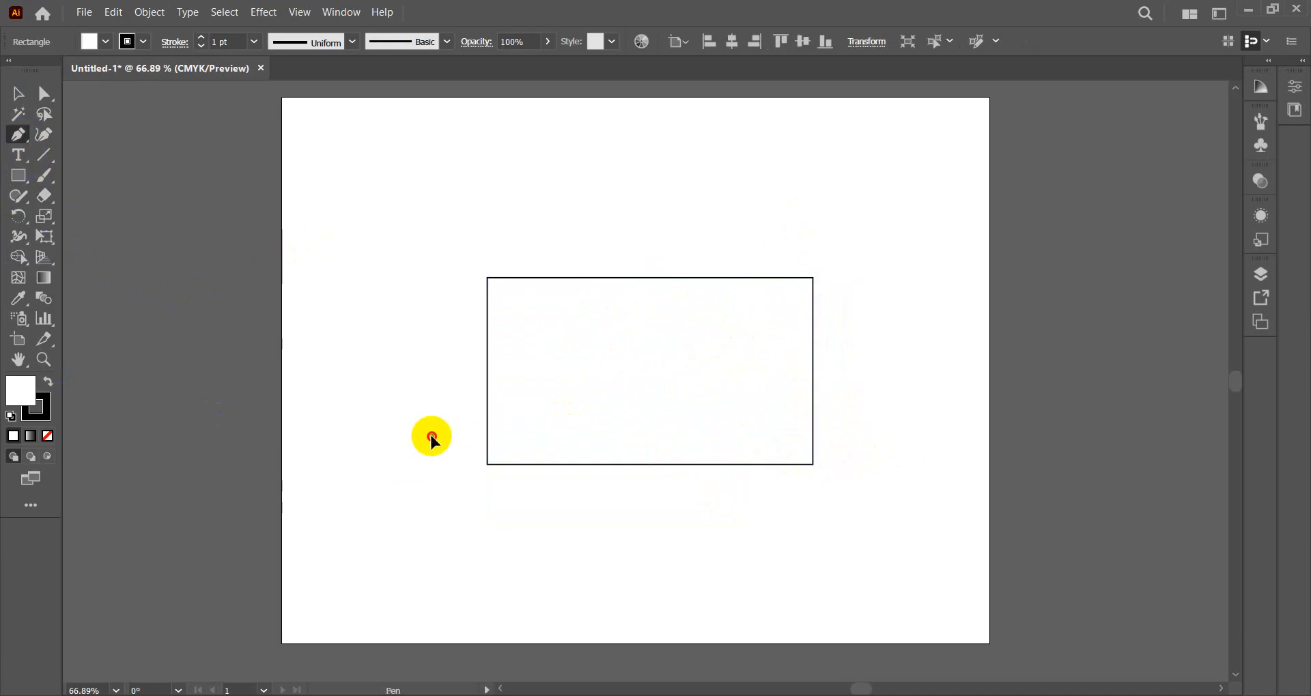
{"action": "left_click_drag", "start_coordinate": [553, 379], "coordinate": [594, 389]}
{"action": "left_click_drag", "start_coordinate": [644, 346], "coordinate": [645, 331]}
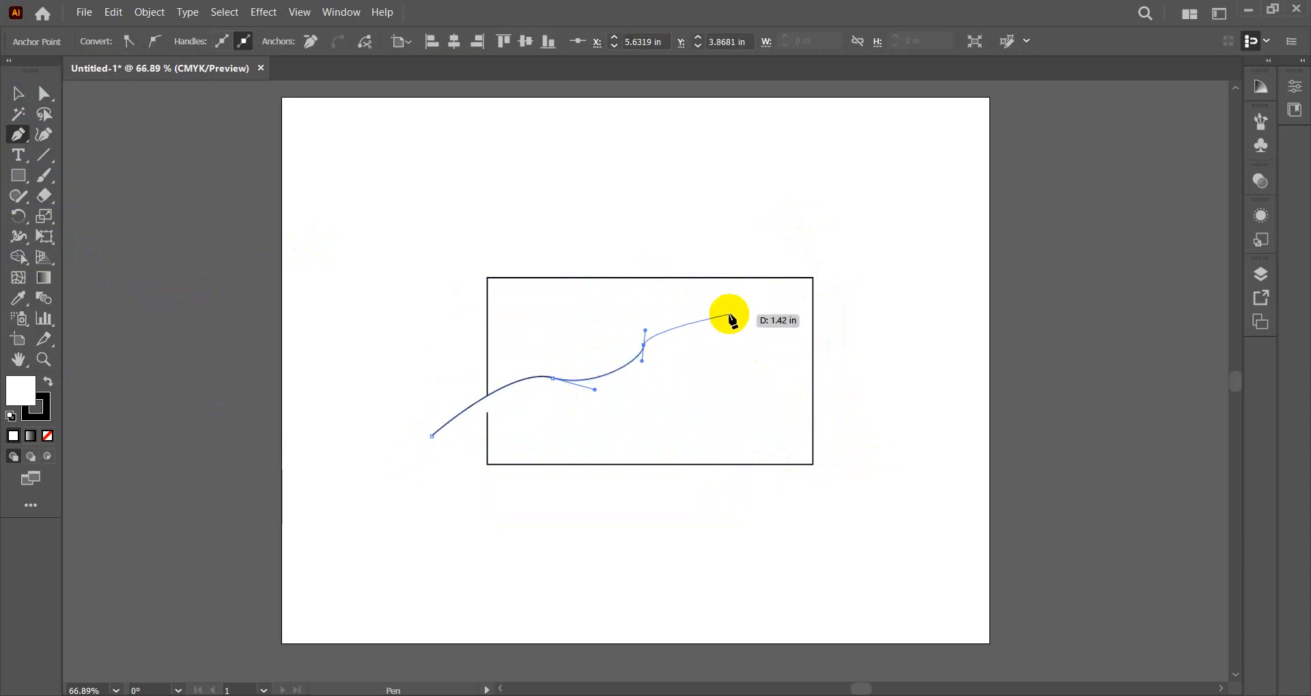
{"action": "left_click_drag", "start_coordinate": [725, 306], "coordinate": [775, 331]}
{"action": "left_click", "coordinate": [843, 380]}
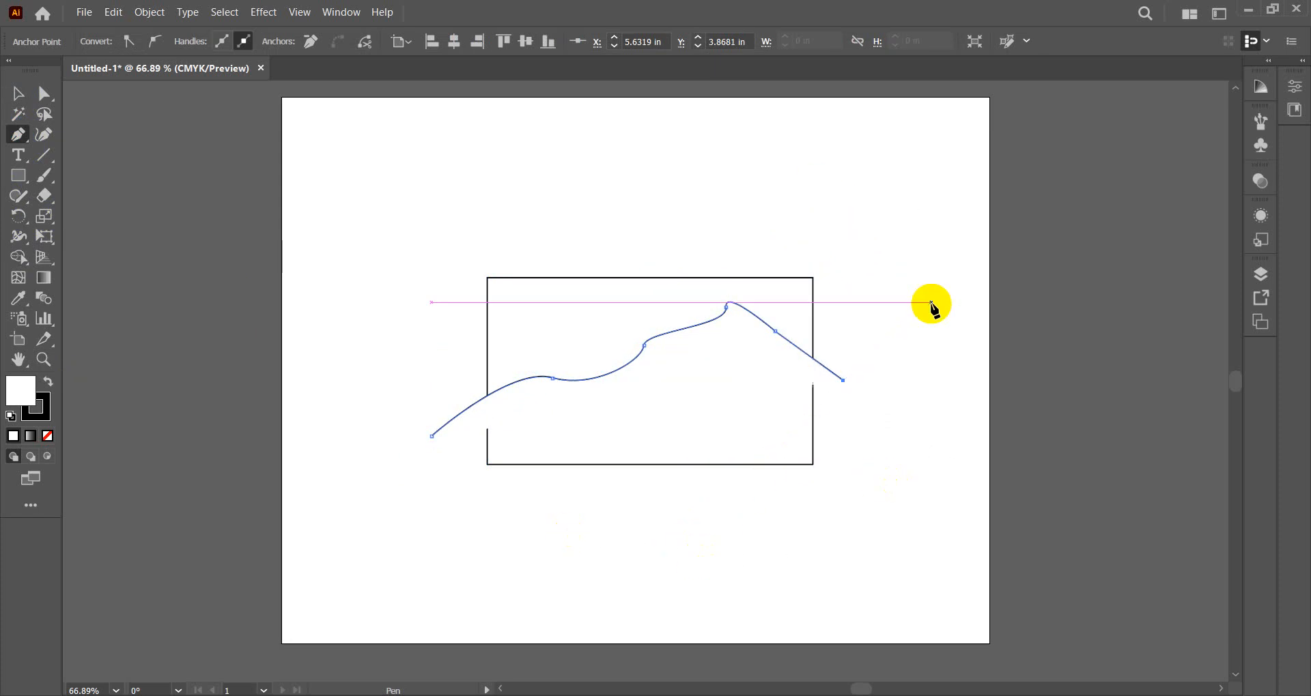
{"action": "left_click", "coordinate": [877, 219]}
{"action": "left_click", "coordinate": [514, 196]}
{"action": "left_click", "coordinate": [405, 226]}
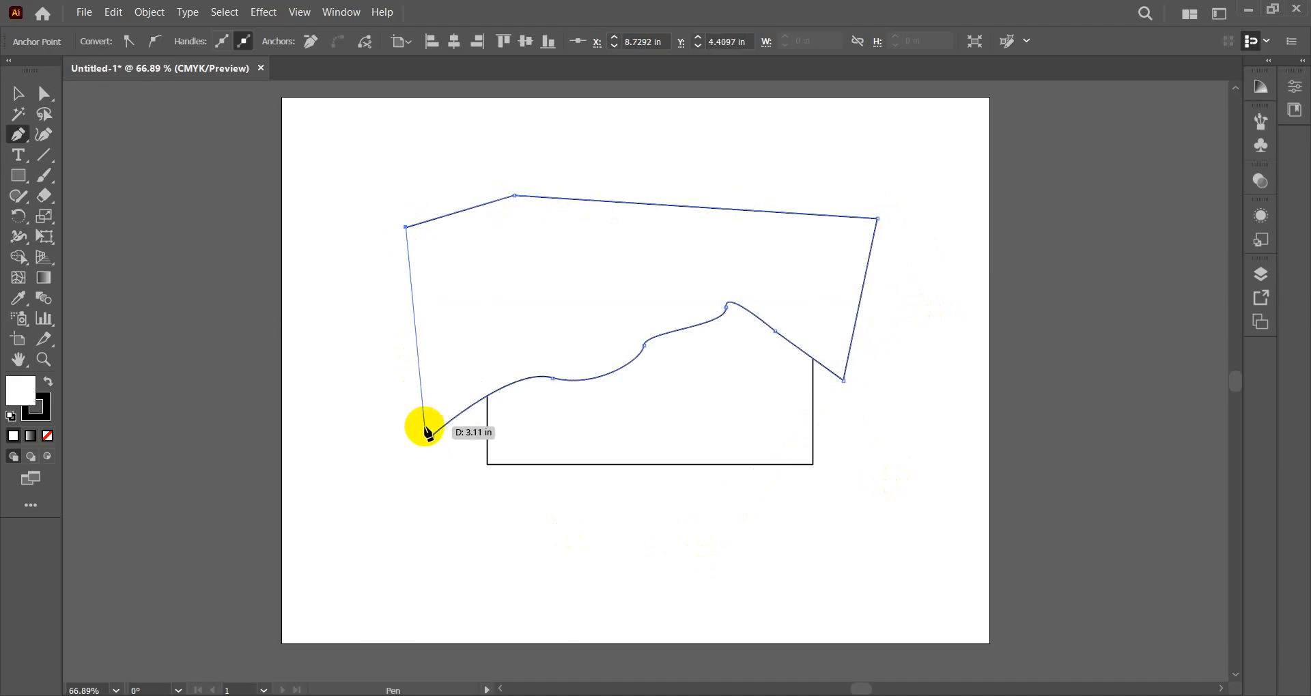
{"action": "left_click", "coordinate": [431, 437]}
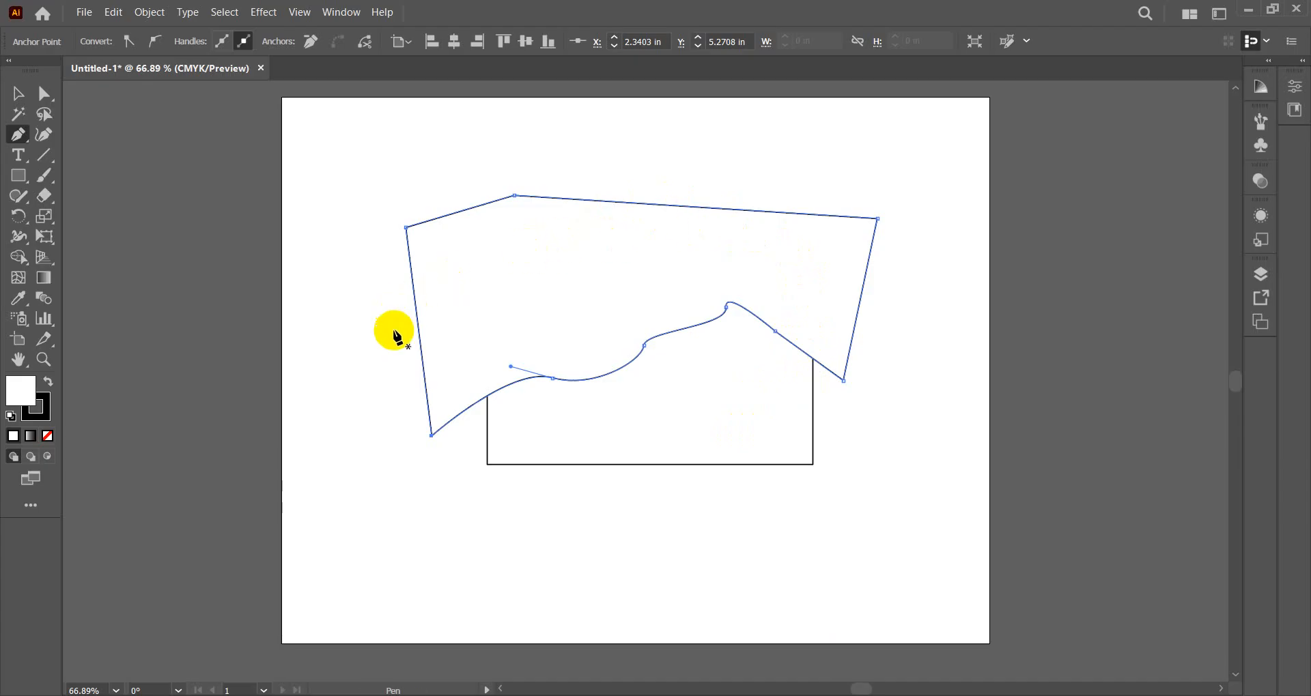
- Select the rectangle and the wavy path, and subtract the path area outside the rectangle with Shape Builder
{"action": "left_click", "coordinate": [15, 93]}
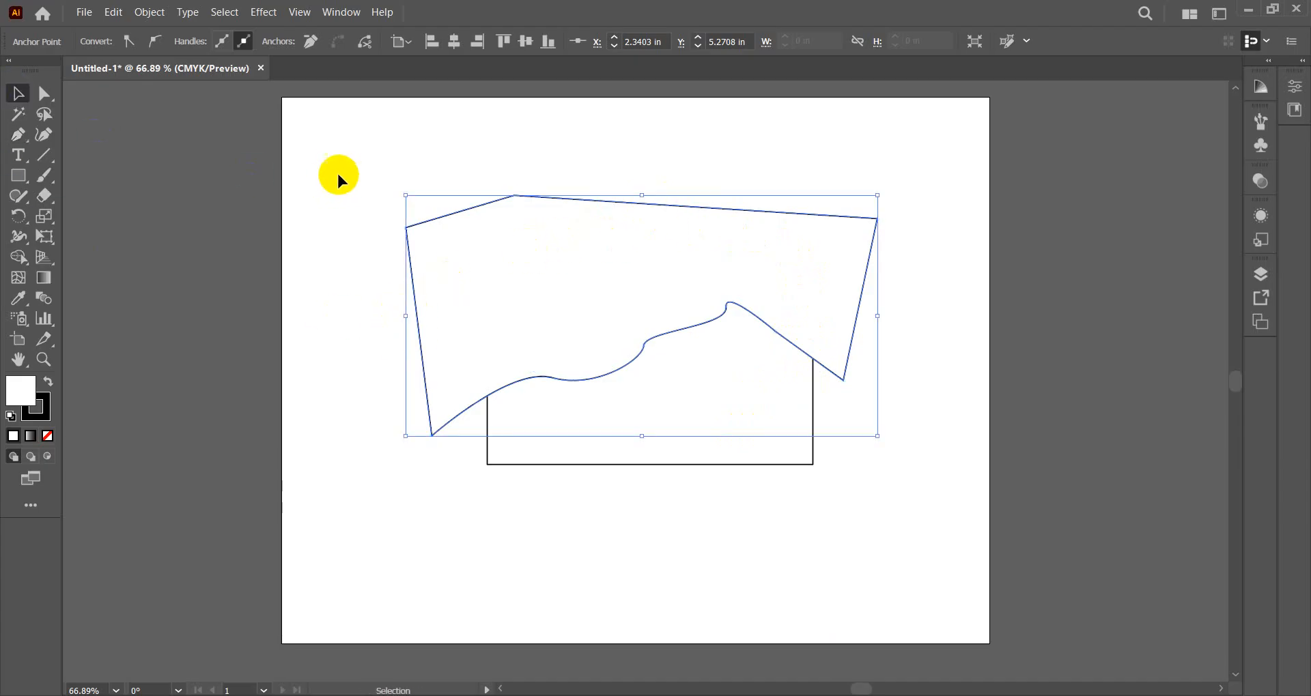
{"action": "left_click", "coordinate": [379, 161]}
{"action": "left_click_drag", "start_coordinate": [402, 145], "coordinate": [735, 507]}
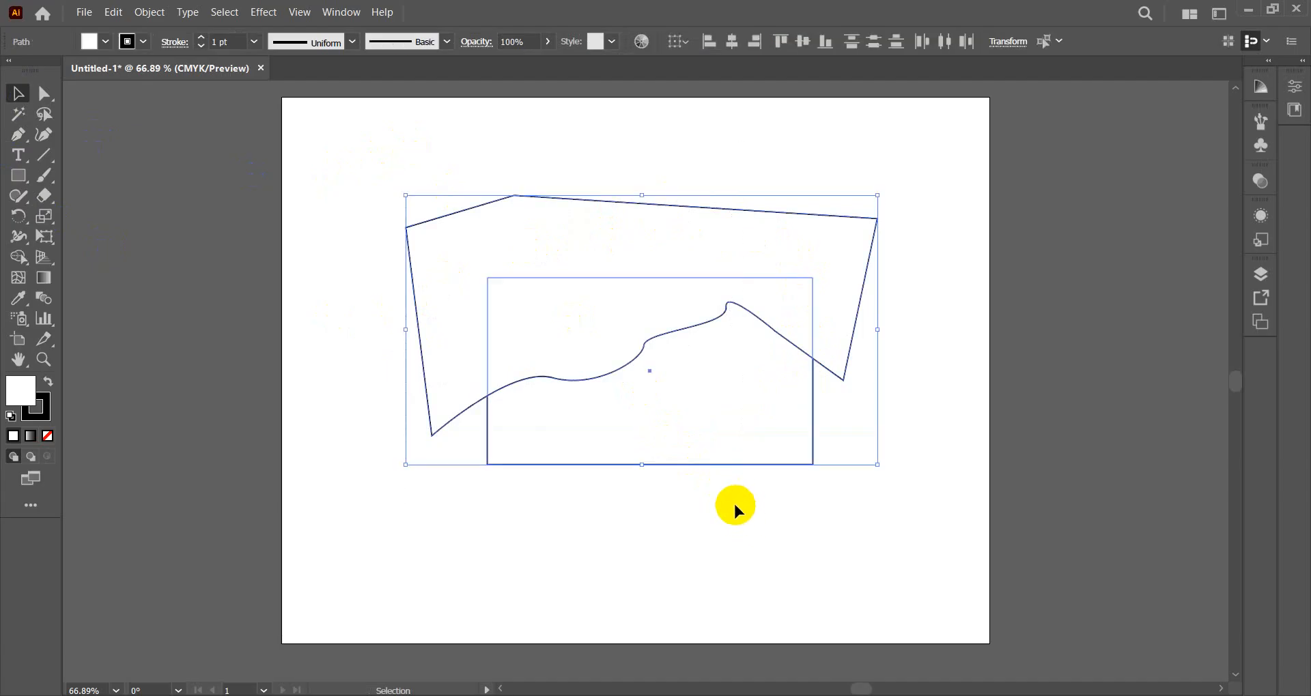
{"action": "left_click", "coordinate": [16, 257]}
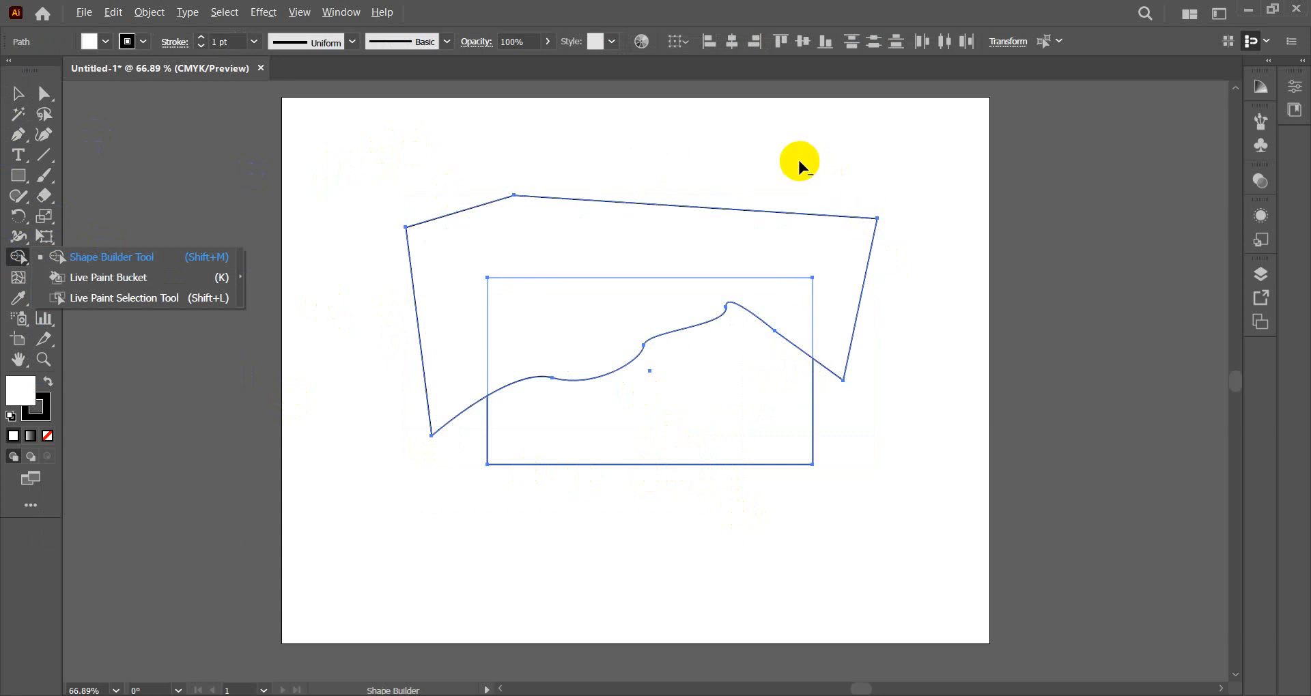
{"action": "left_click", "coordinate": [694, 246]}
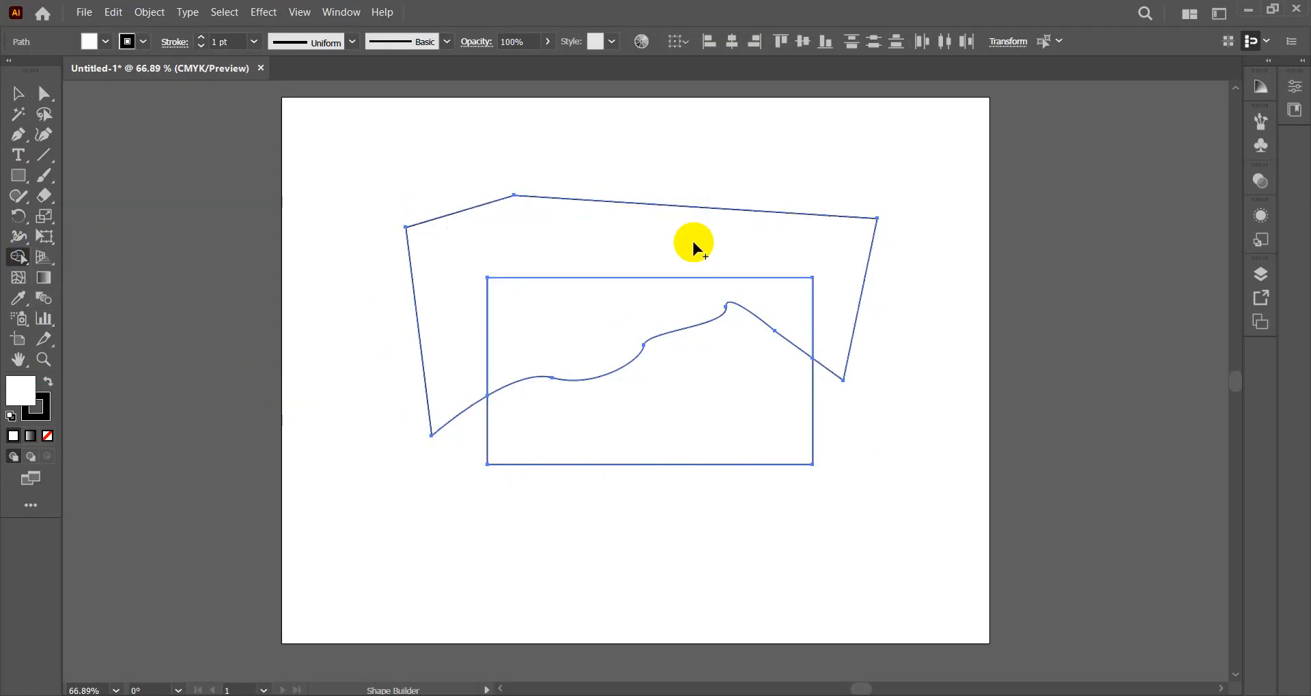
{"action": "left_click", "coordinate": [688, 247], "text": "alt"}
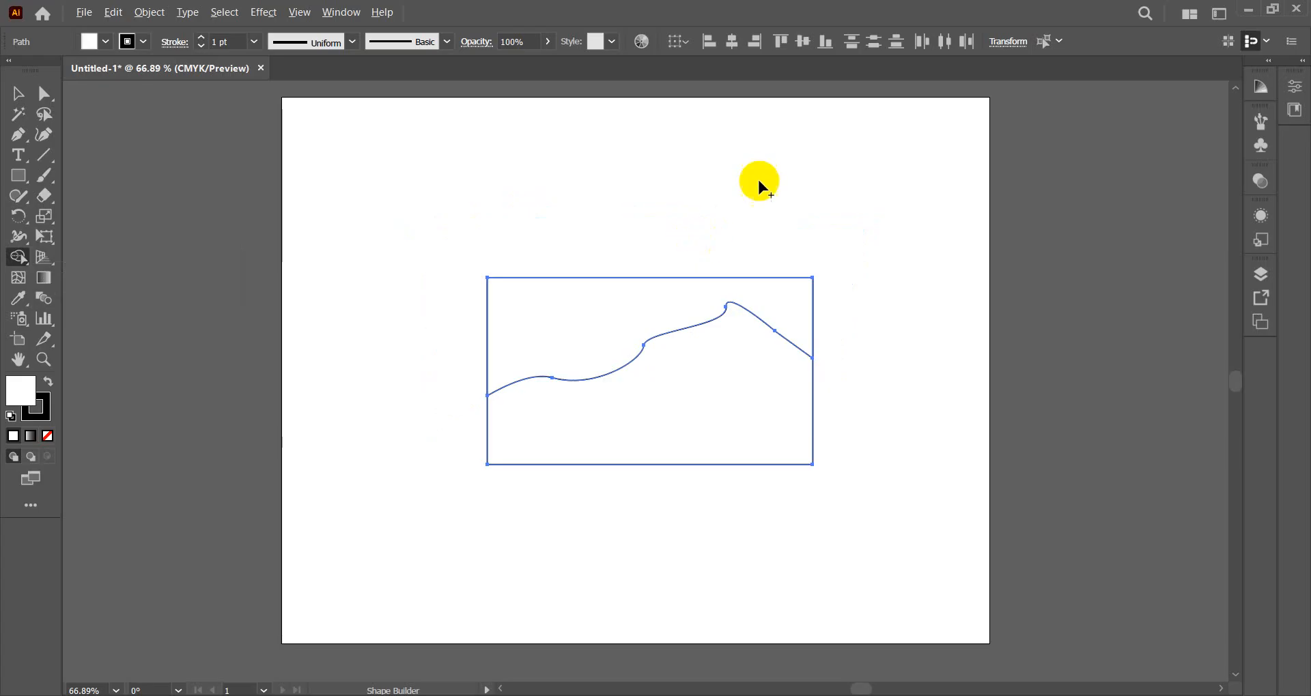
- Try to move the trimmed wavy-edged piece upward, away from the rectangle
{"action": "left_click", "coordinate": [18, 92]}
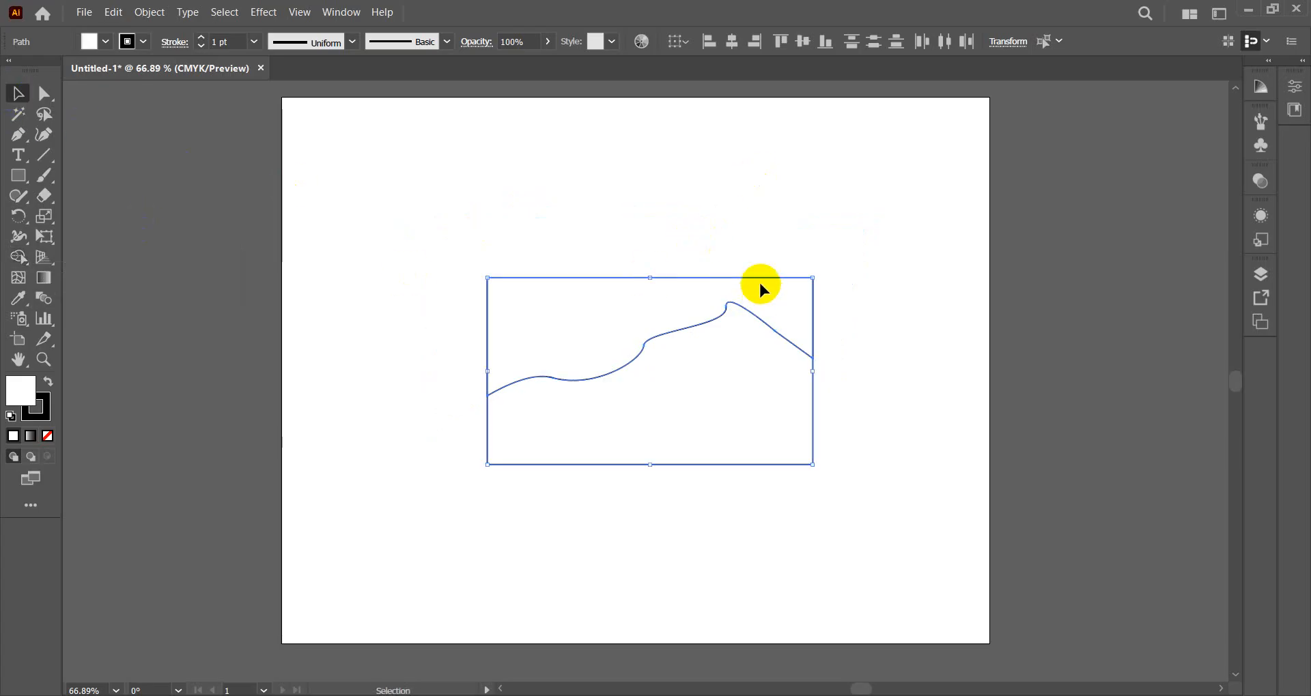
{"action": "left_click", "coordinate": [727, 252]}
{"action": "left_click_drag", "start_coordinate": [646, 327], "coordinate": [635, 235]}
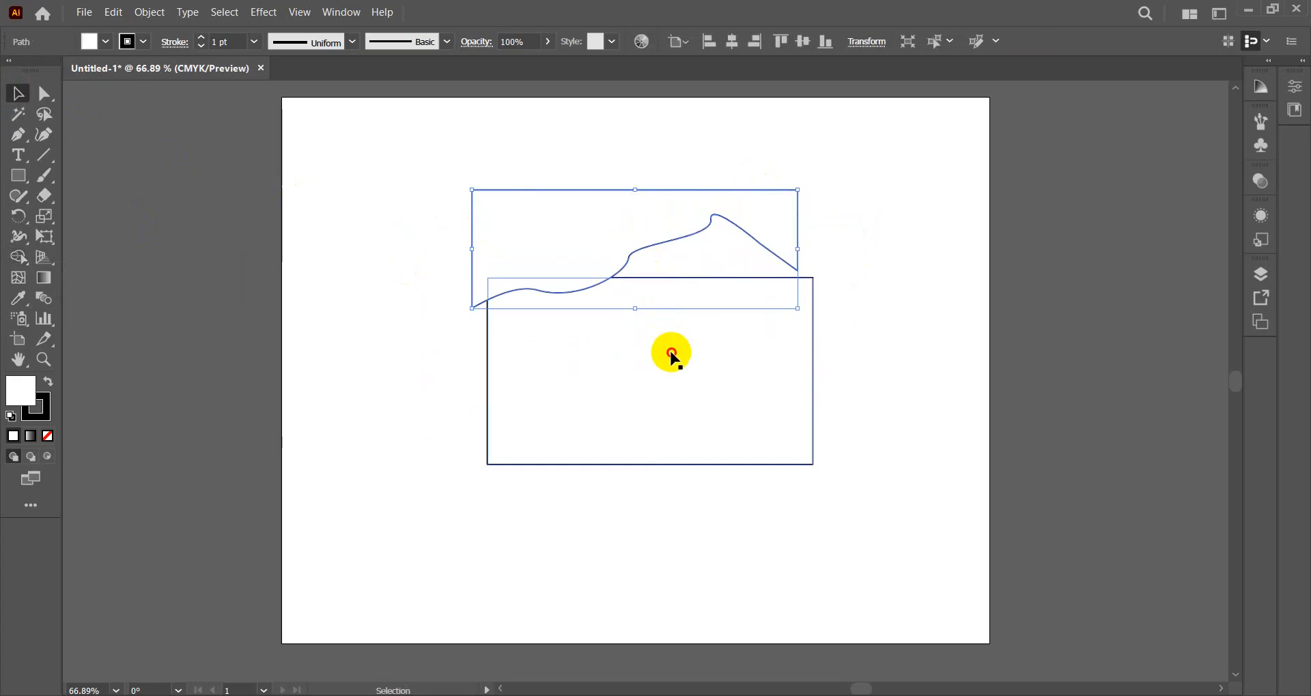
{"action": "left_click_drag", "start_coordinate": [670, 354], "coordinate": [673, 317]}
{"action": "key", "text": "ctrl+z"}
{"action": "key", "text": "ctrl+z"}
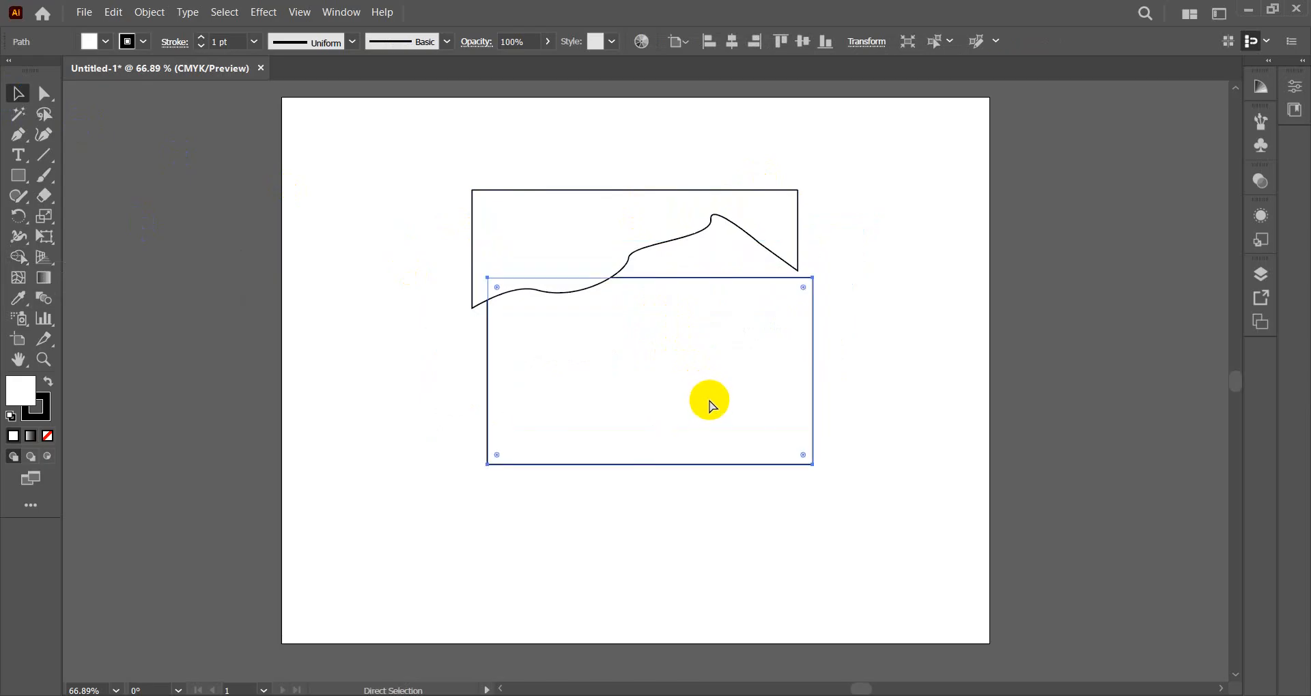
- Fill the wavy-edged upper piece with orange (#D87E1D)
{"action": "left_click", "coordinate": [872, 283]}
{"action": "left_click", "coordinate": [632, 337]}
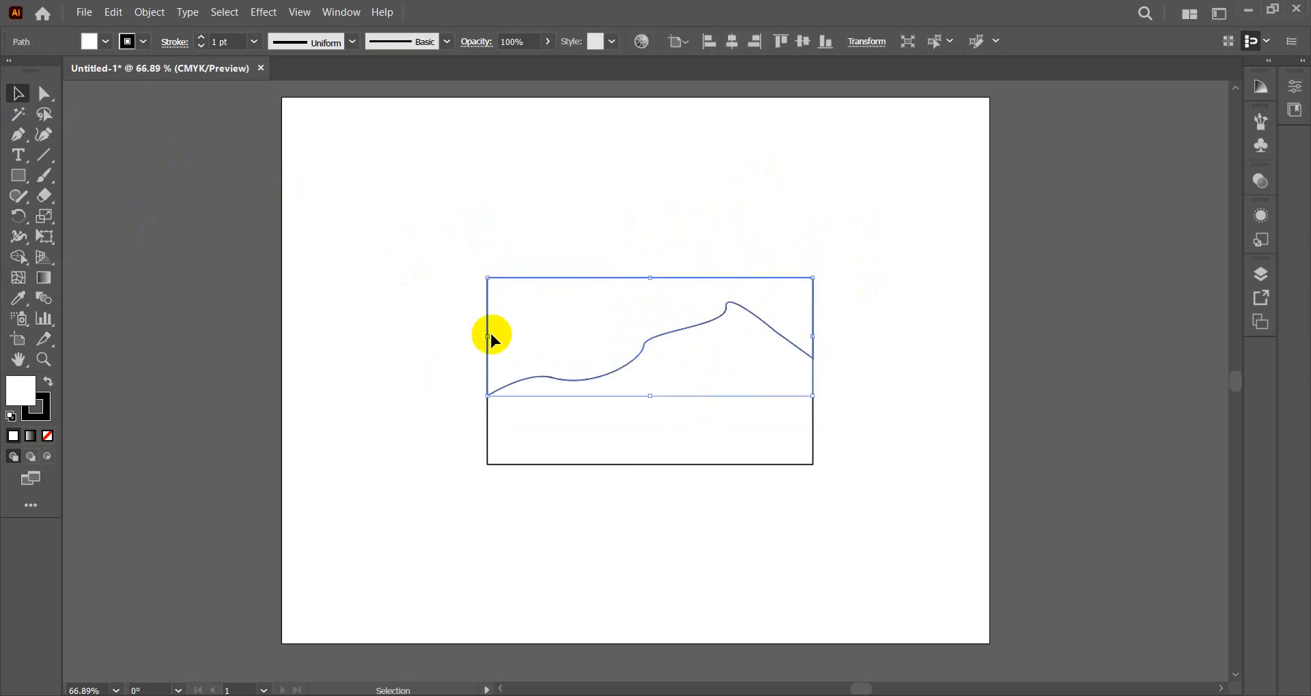
{"action": "double_click", "coordinate": [21, 391]}
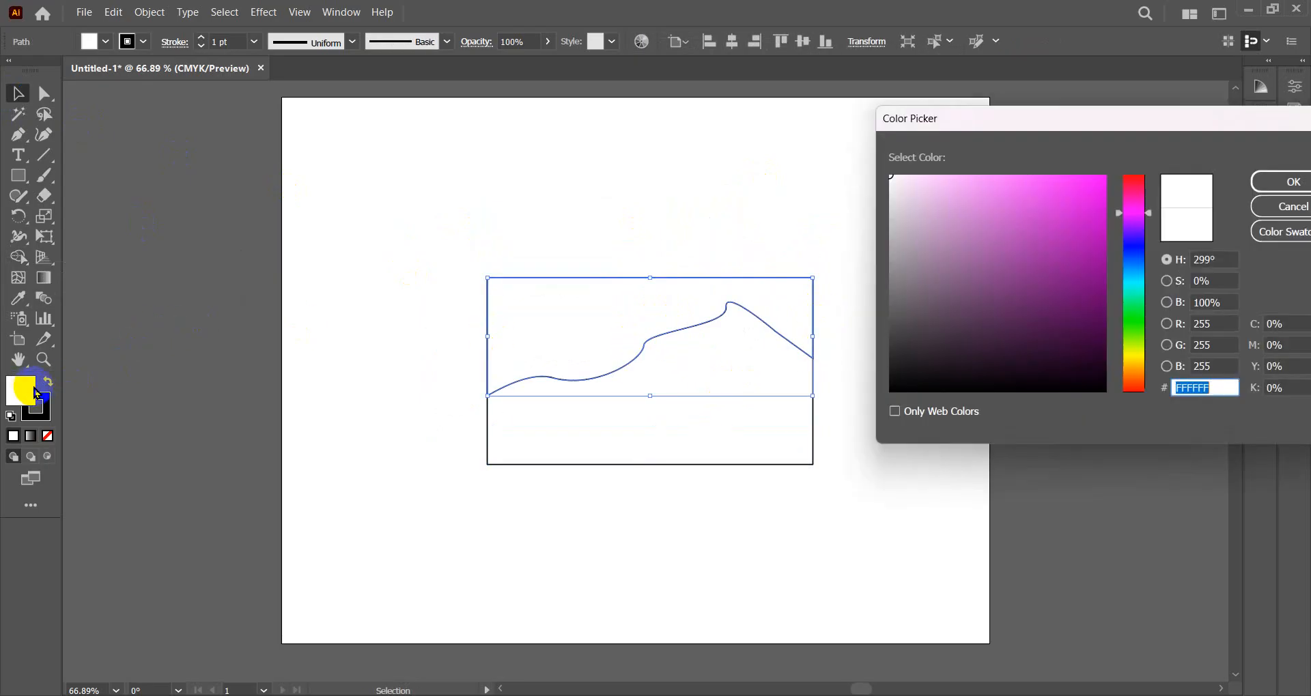
{"action": "mouse_move", "coordinate": [1133, 306]}
{"action": "left_mouse_down"}
{"action": "mouse_move", "coordinate": [1123, 346]}
{"action": "mouse_move", "coordinate": [1136, 374]}
{"action": "left_mouse_up"}
{"action": "left_click_drag", "start_coordinate": [1088, 255], "coordinate": [1078, 208]}
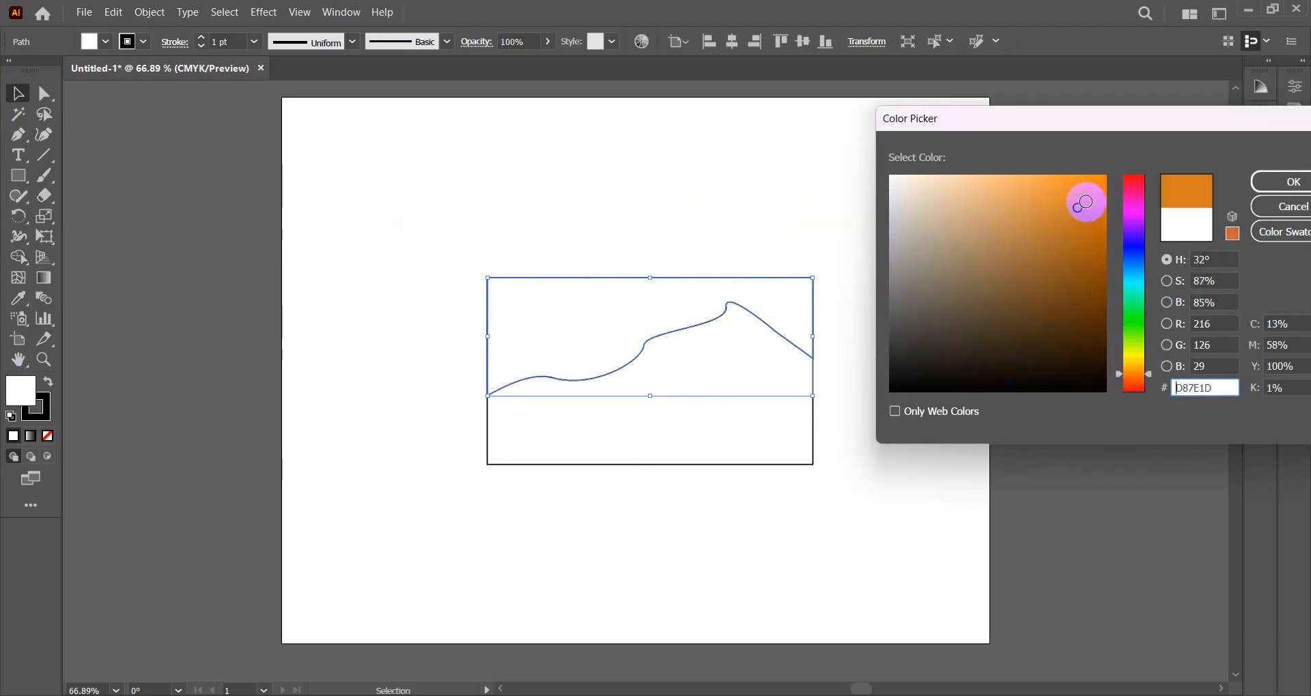
{"action": "left_click", "coordinate": [1269, 197]}
{"action": "left_click", "coordinate": [957, 292]}
- Copy the orange fill from the wavy-edged piece onto the rectangle behind it with the Eyedropper
{"action": "left_click", "coordinate": [687, 432]}
{"action": "left_click", "coordinate": [18, 297]}
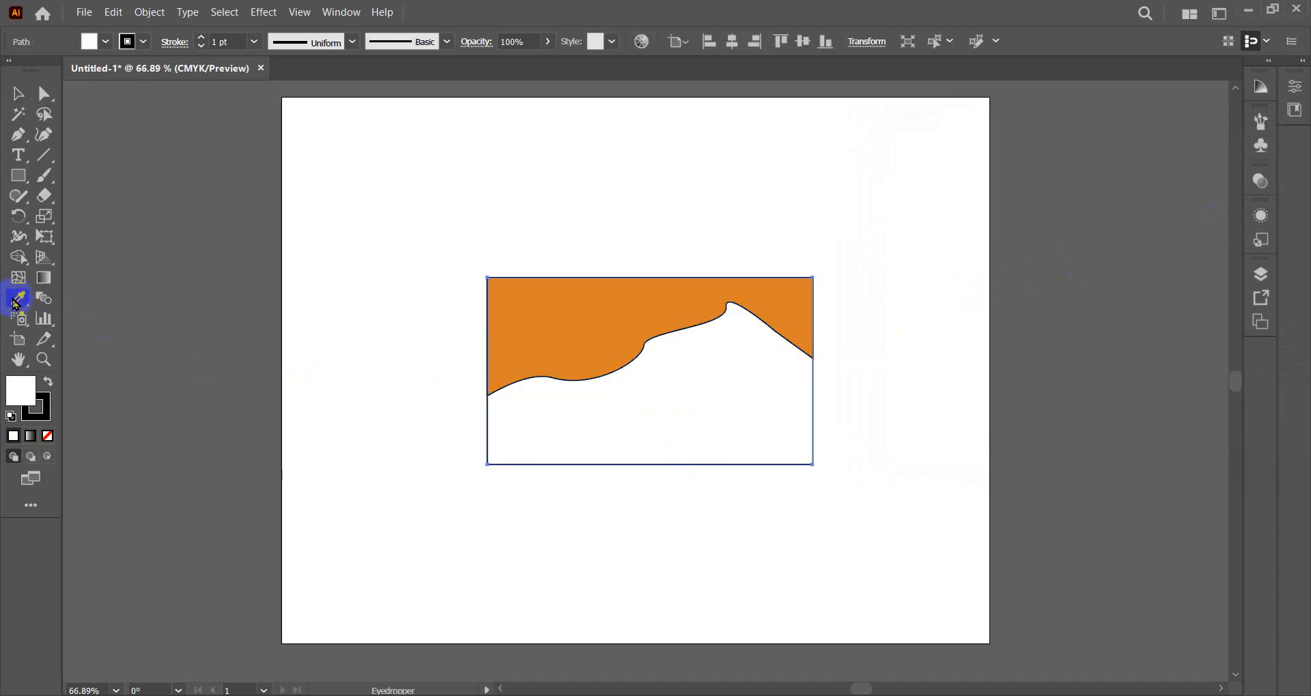
{"action": "left_click", "coordinate": [585, 319]}
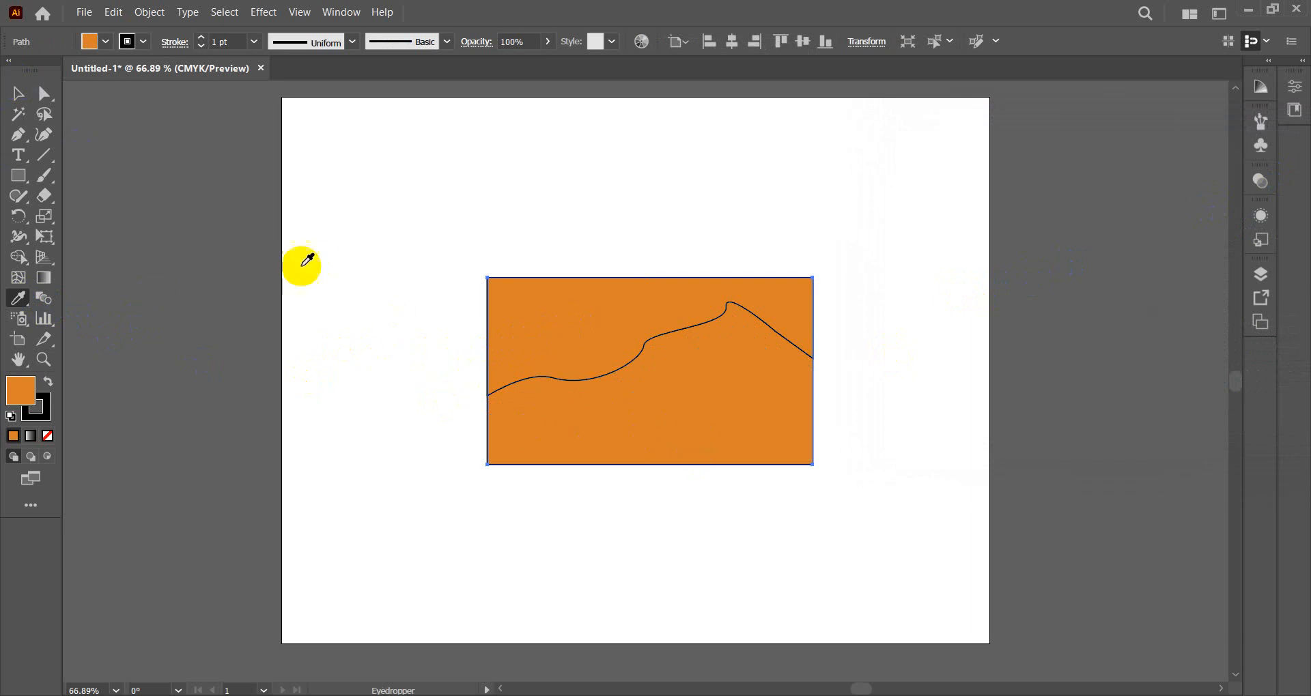
{"action": "left_click", "coordinate": [17, 93]}
- Change the wavy-edged upper piece's fill to dark brown (#703A0E) and deselect it
{"action": "left_click", "coordinate": [669, 424]}
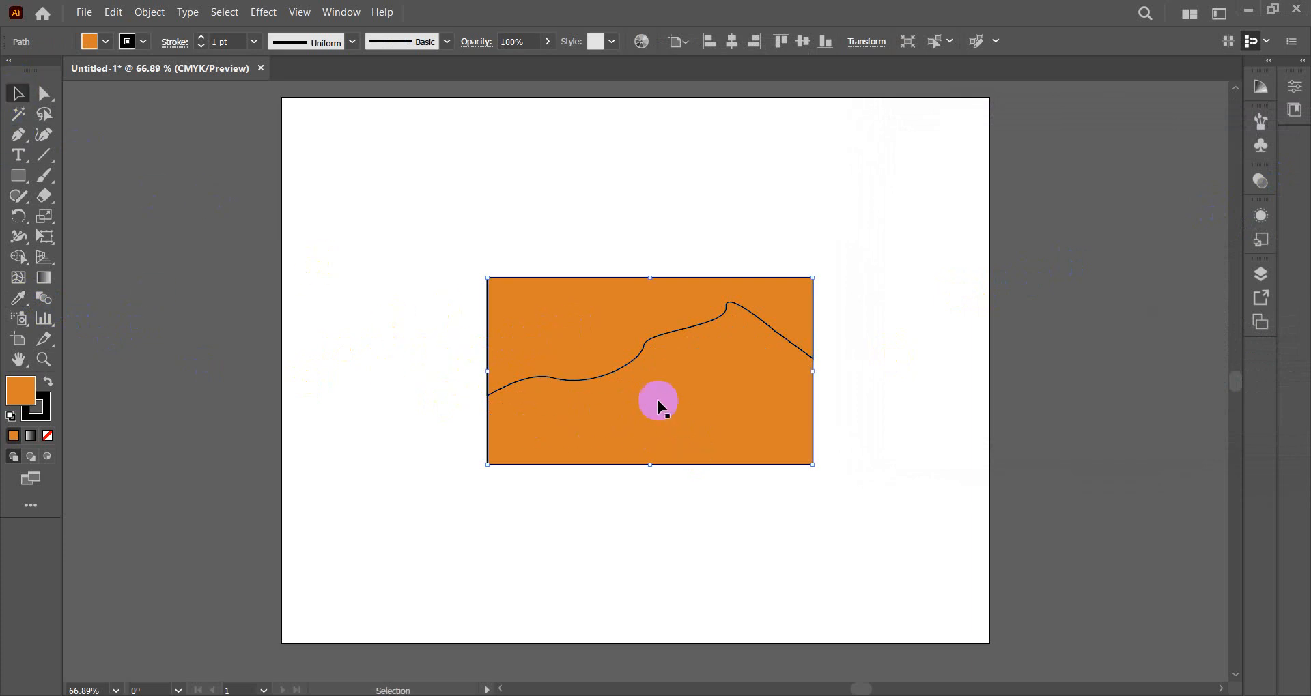
{"action": "left_click", "coordinate": [608, 331]}
{"action": "left_click", "coordinate": [24, 387]}
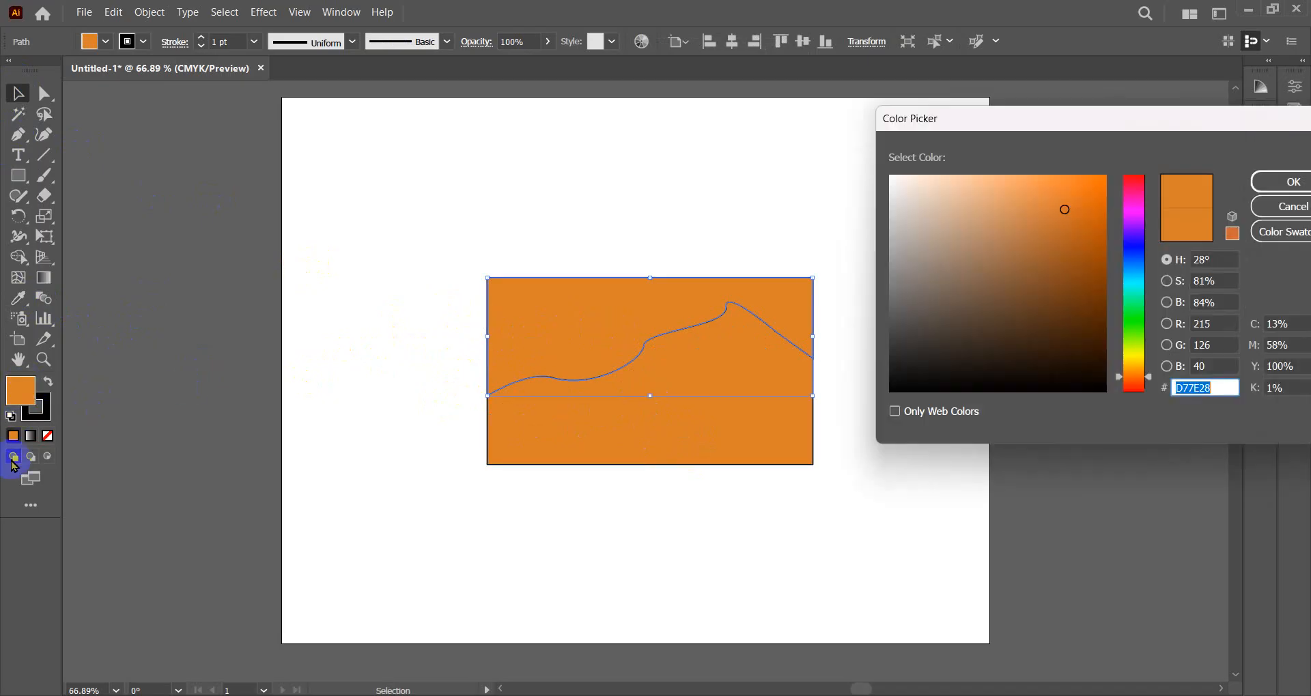
{"action": "left_click", "coordinate": [1063, 218]}
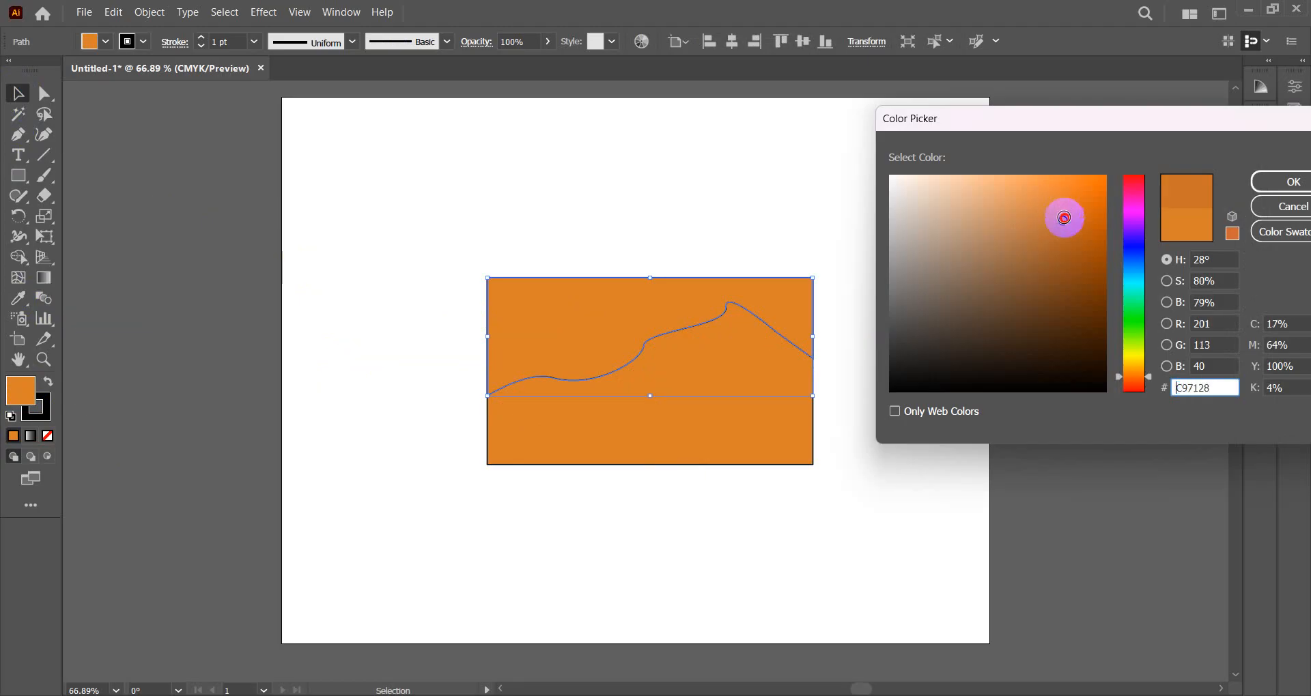
{"action": "left_click", "coordinate": [1080, 296]}
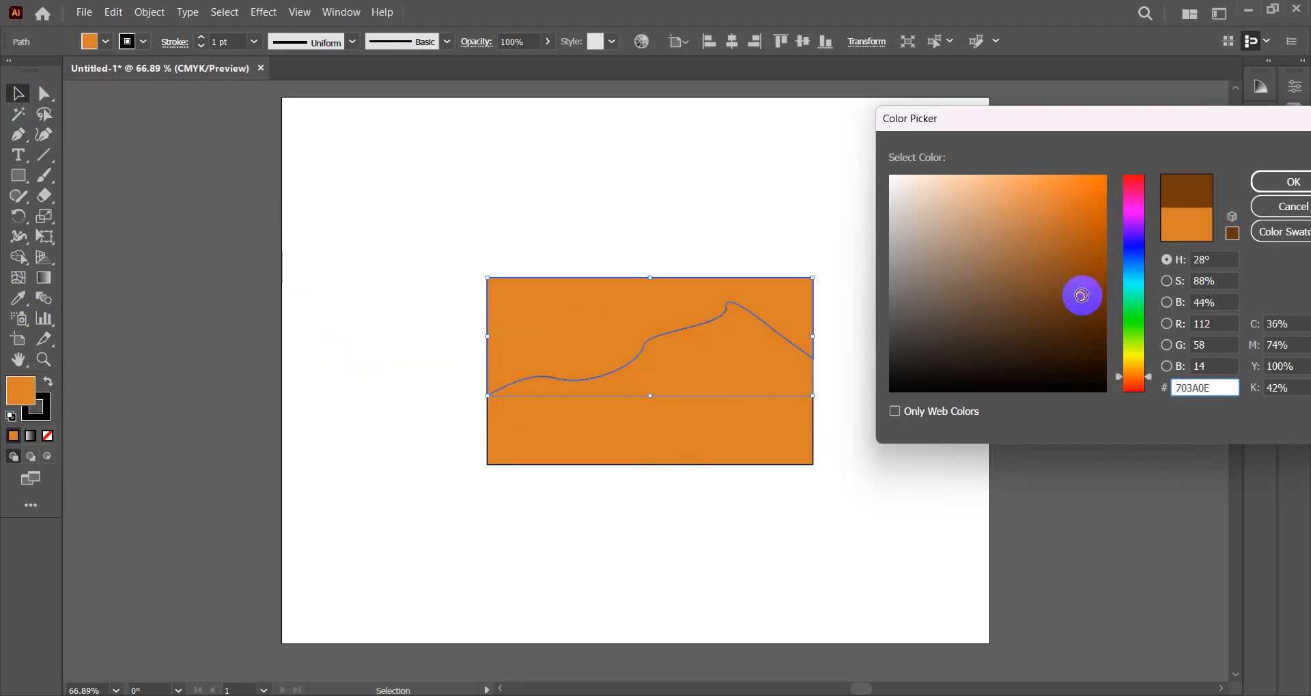
{"action": "left_click", "coordinate": [1280, 180]}
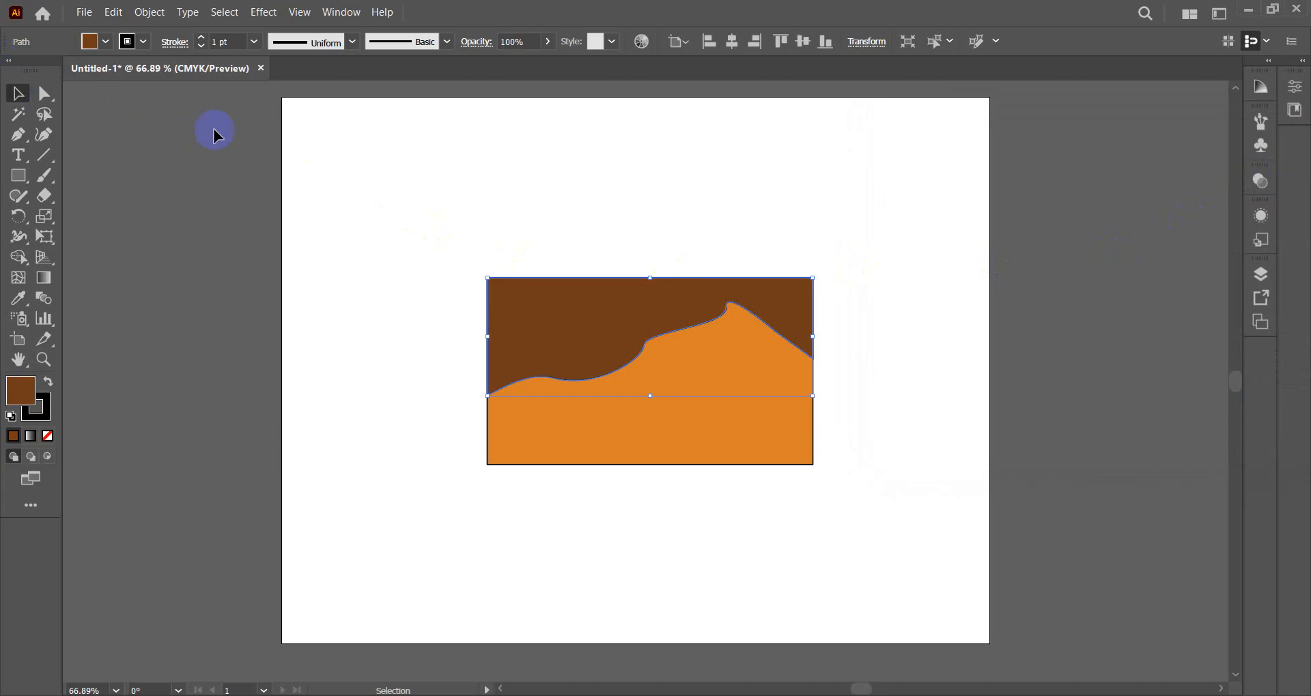
{"action": "left_click", "coordinate": [707, 220]}
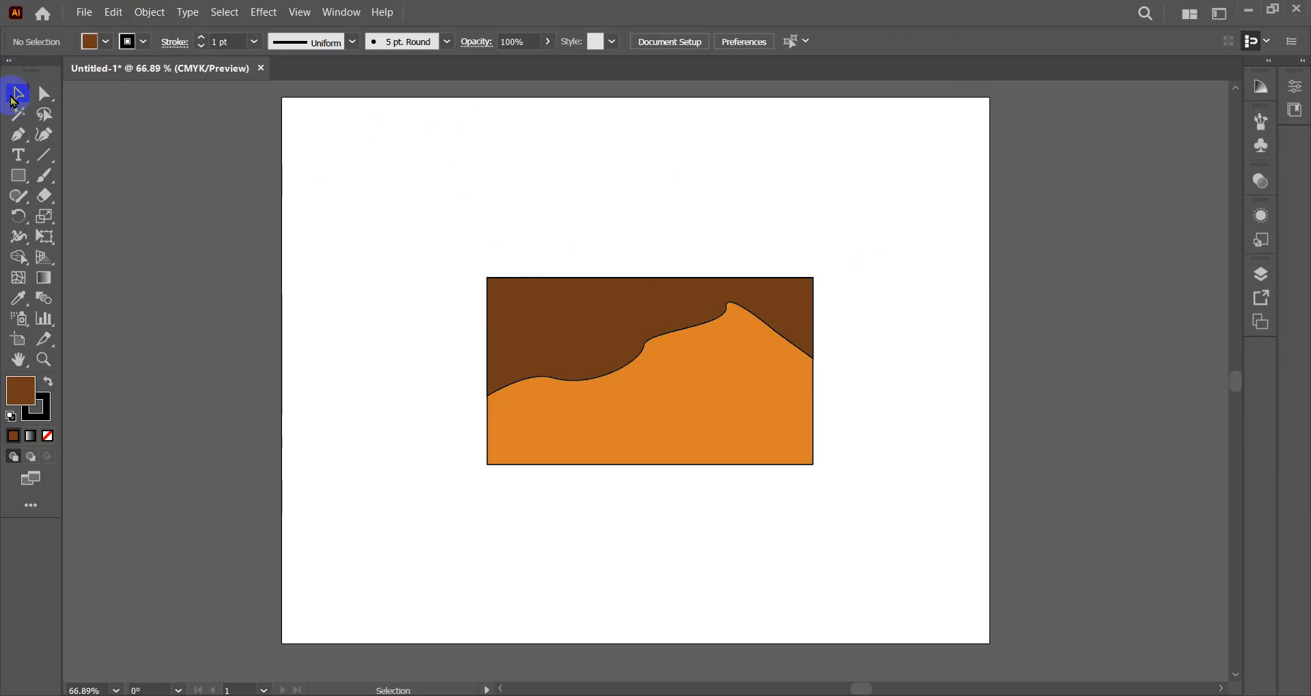
- Delete both coloured shapes from the artboard and bring up the Pathfinder options
{"action": "left_click_drag", "start_coordinate": [469, 198], "coordinate": [725, 502]}
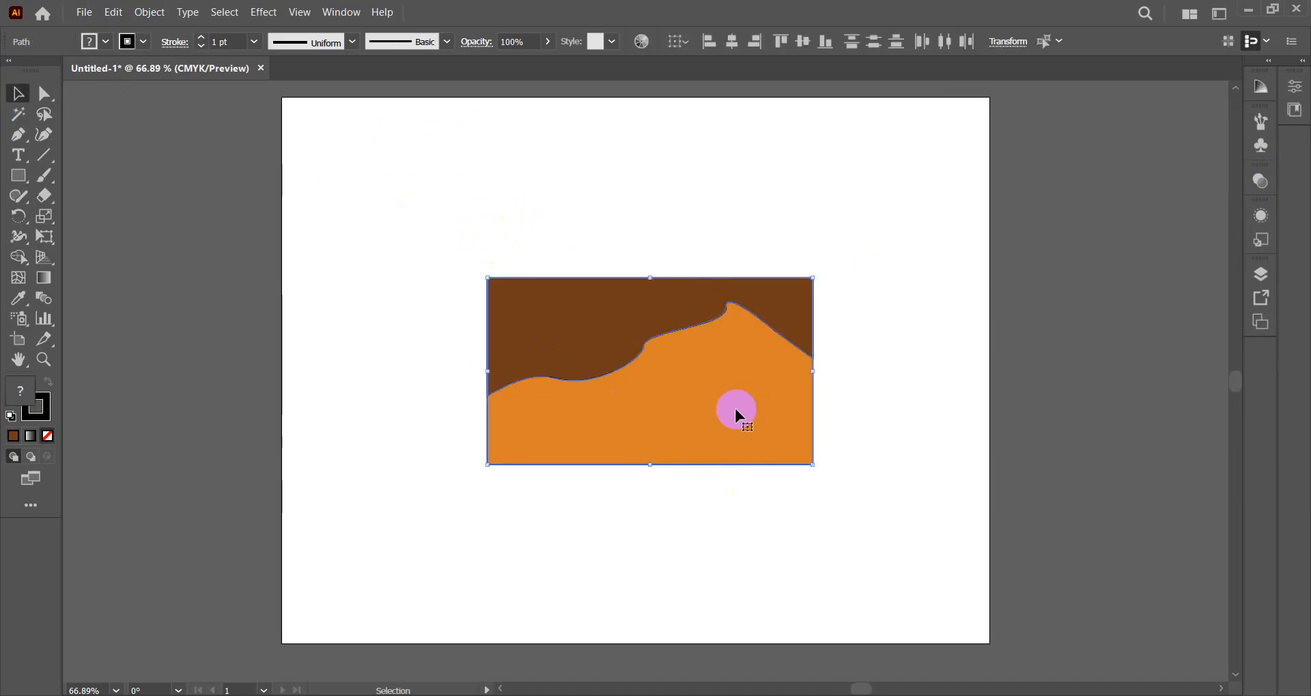
{"action": "key", "text": "Delete"}
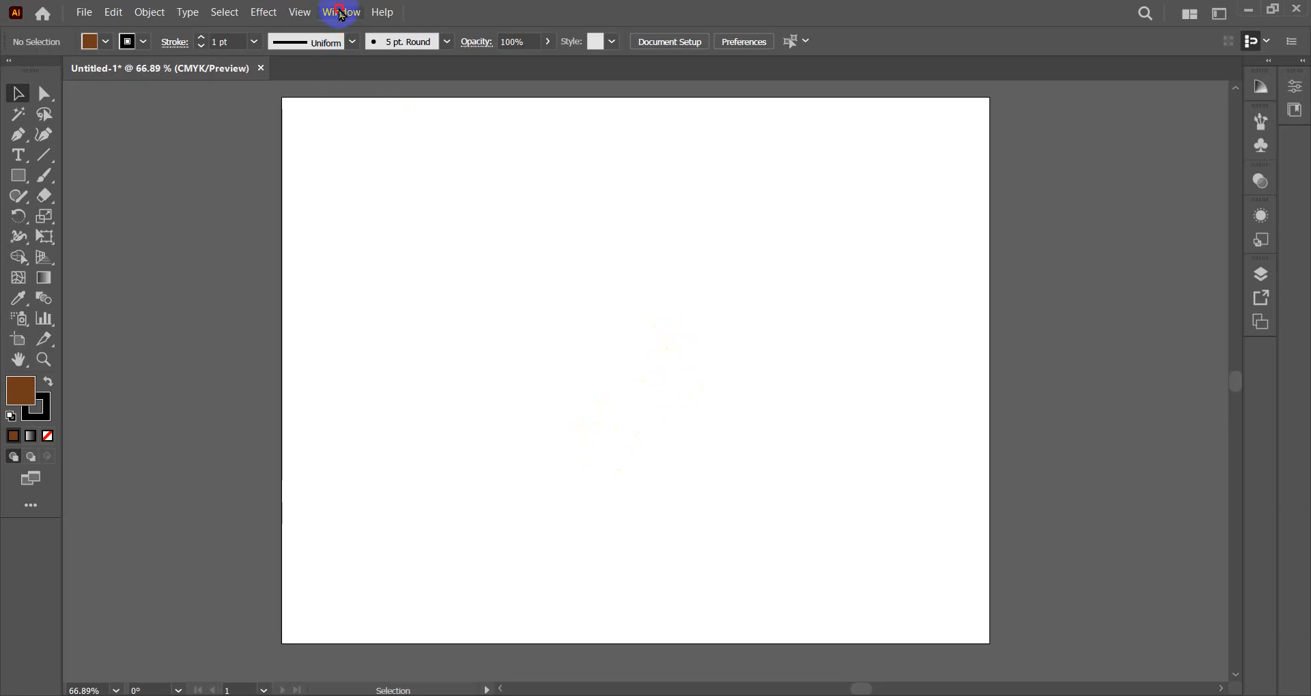
{"action": "left_click", "coordinate": [341, 11]}
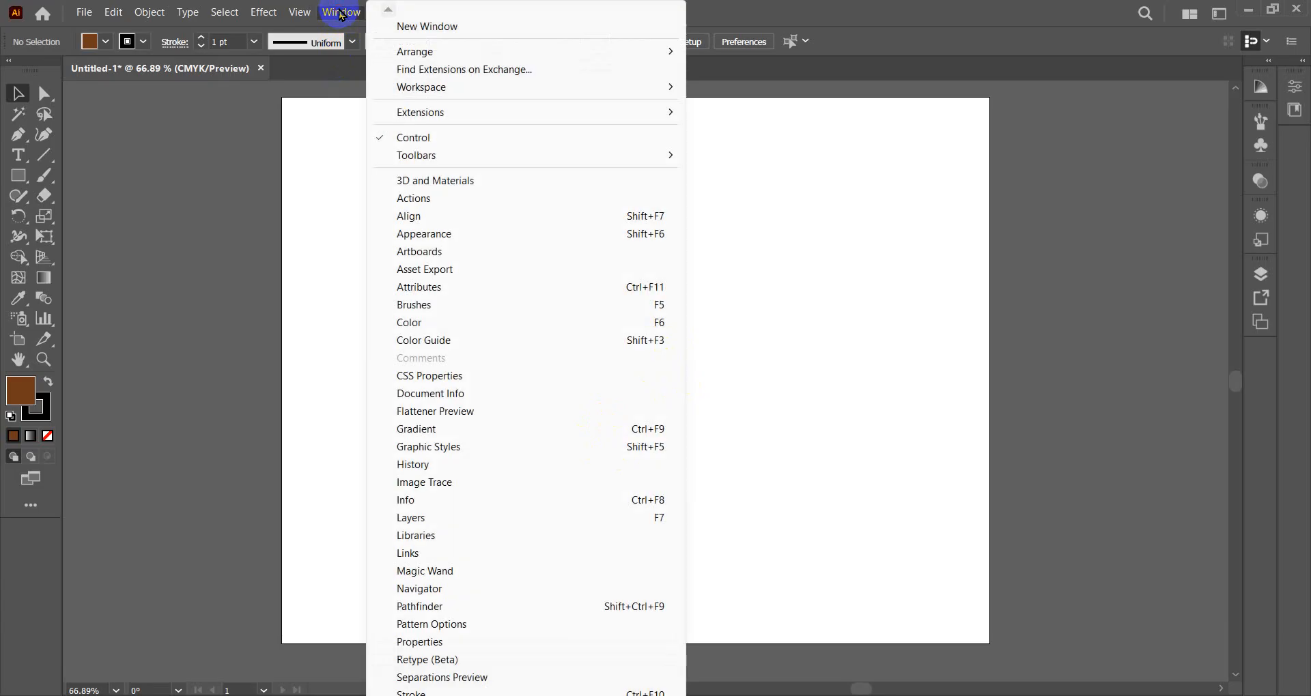
{"action": "left_click", "coordinate": [458, 612]}
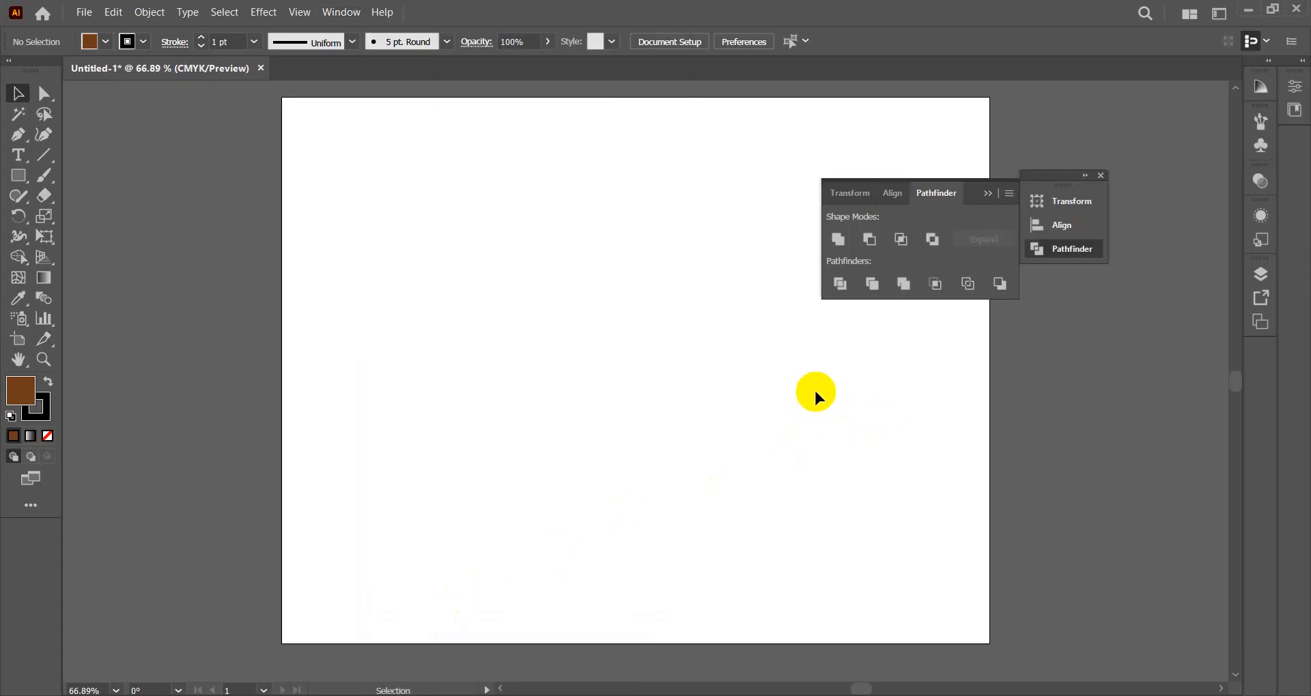
- Draw a circle in the artboard's upper-left area, reset it to the default white fill and black stroke, and enlarge it from its centre
{"action": "scroll", "coordinate": [771, 355], "scroll_direction": "up", "scroll_amount": 1}
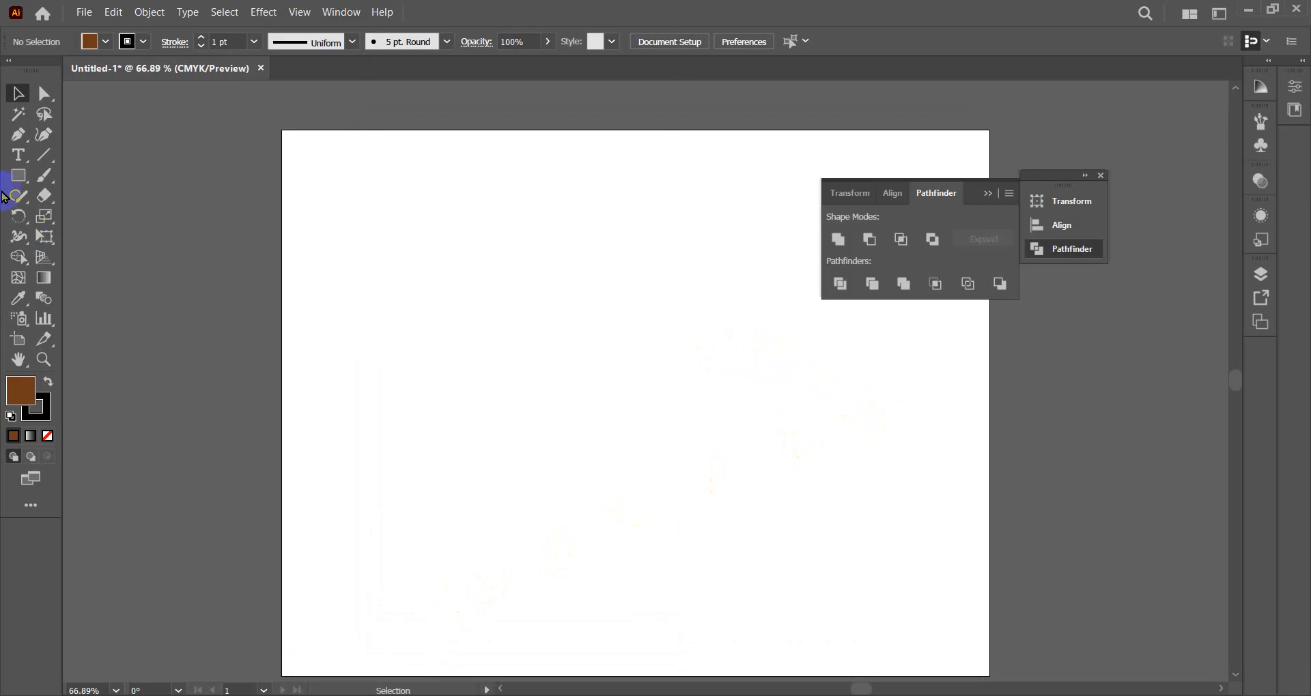
{"action": "left_click_drag", "start_coordinate": [17, 175], "coordinate": [90, 215]}
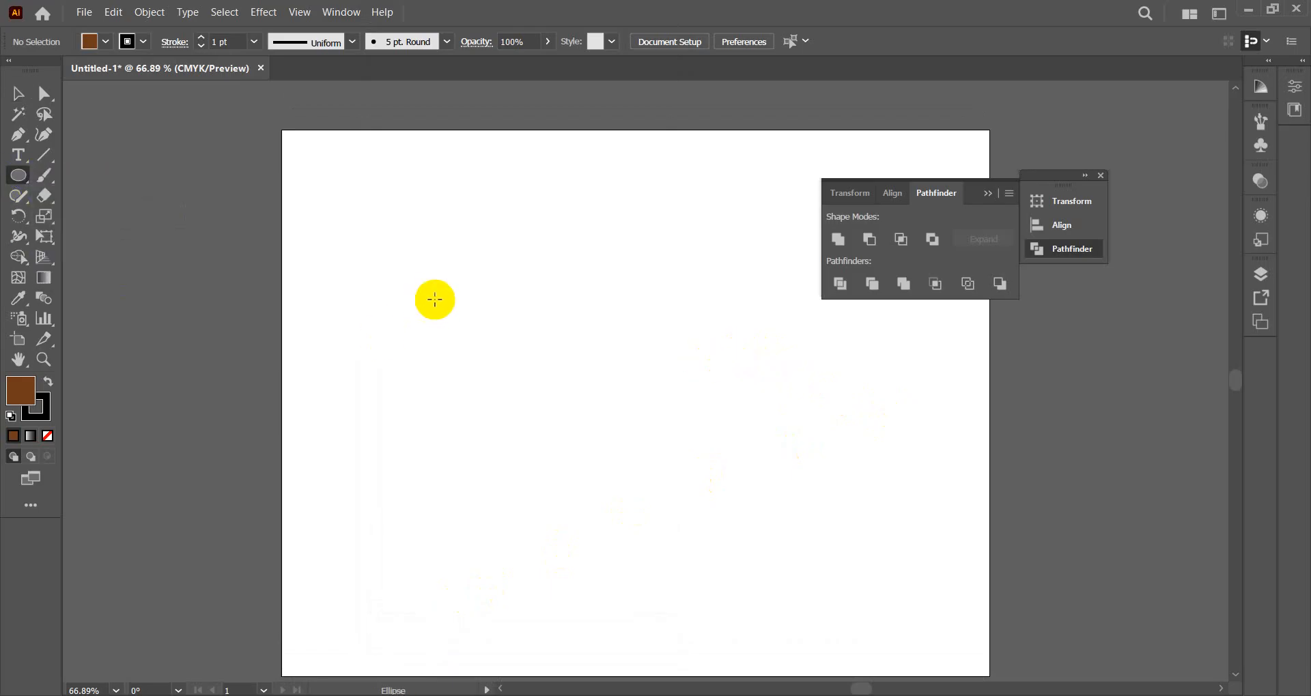
{"action": "left_click_drag", "start_coordinate": [435, 295], "coordinate": [511, 370]}
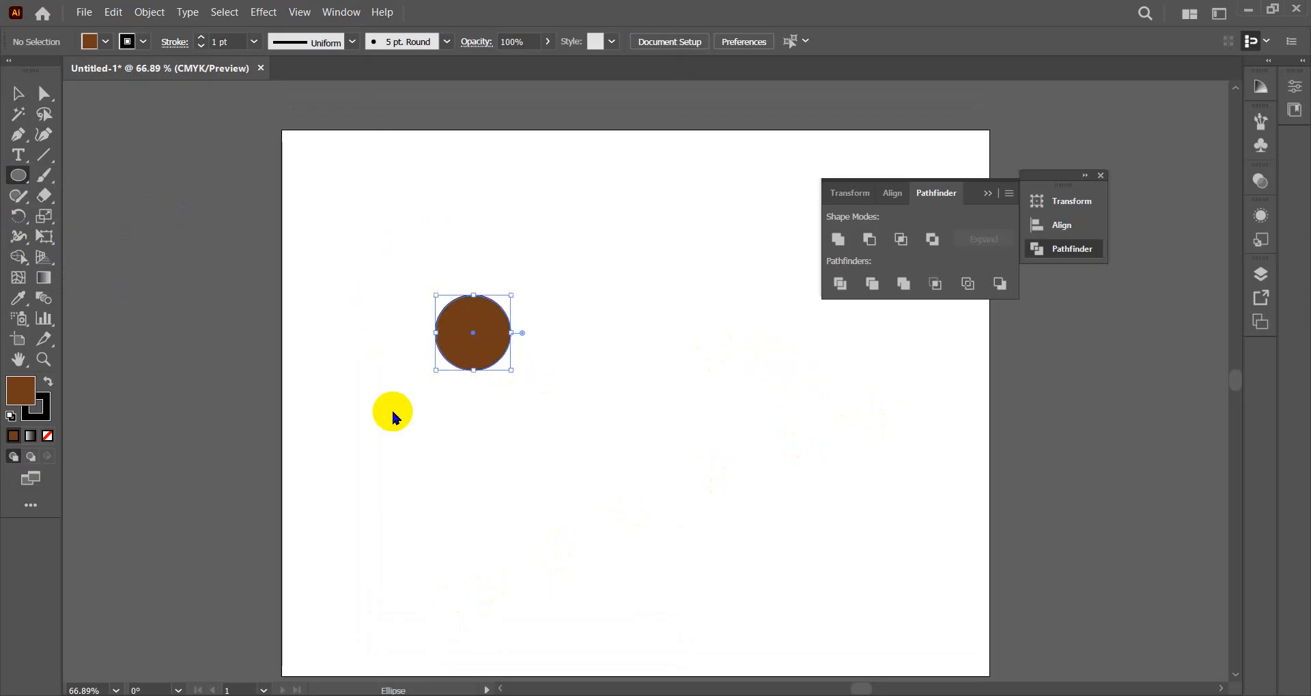
{"action": "left_click", "coordinate": [10, 415]}
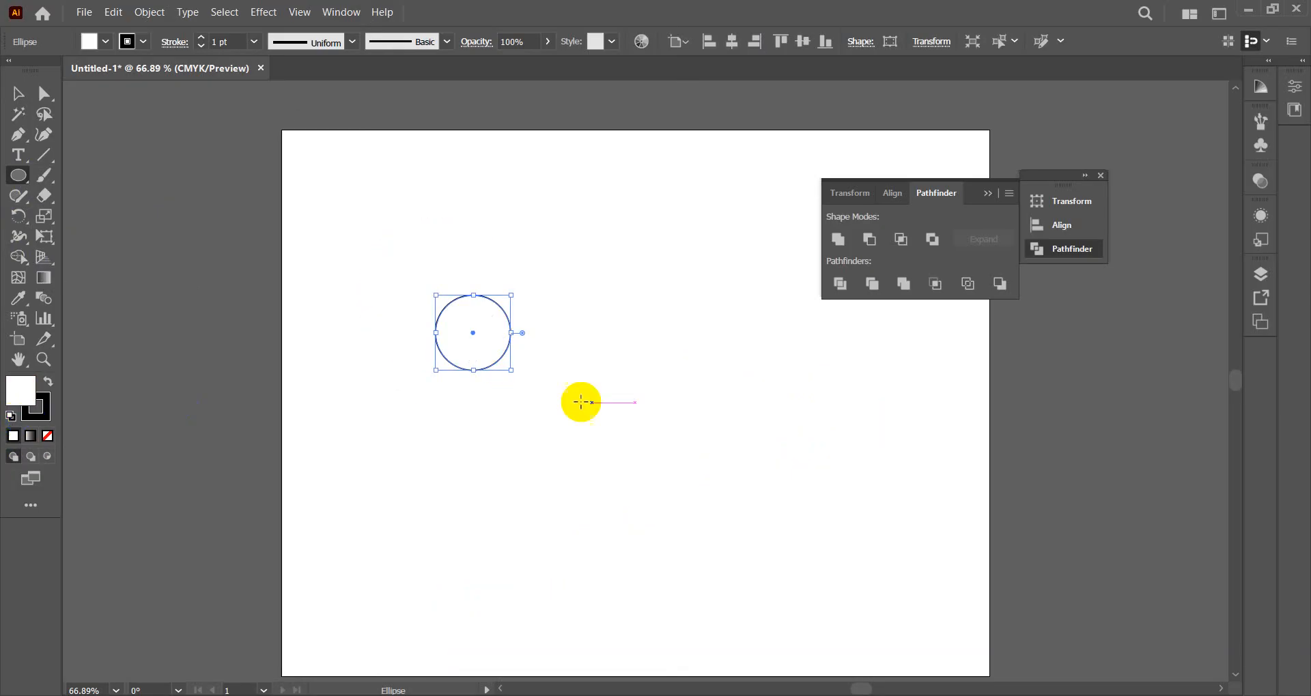
{"action": "left_click_drag", "start_coordinate": [511, 370], "coordinate": [538, 397]}
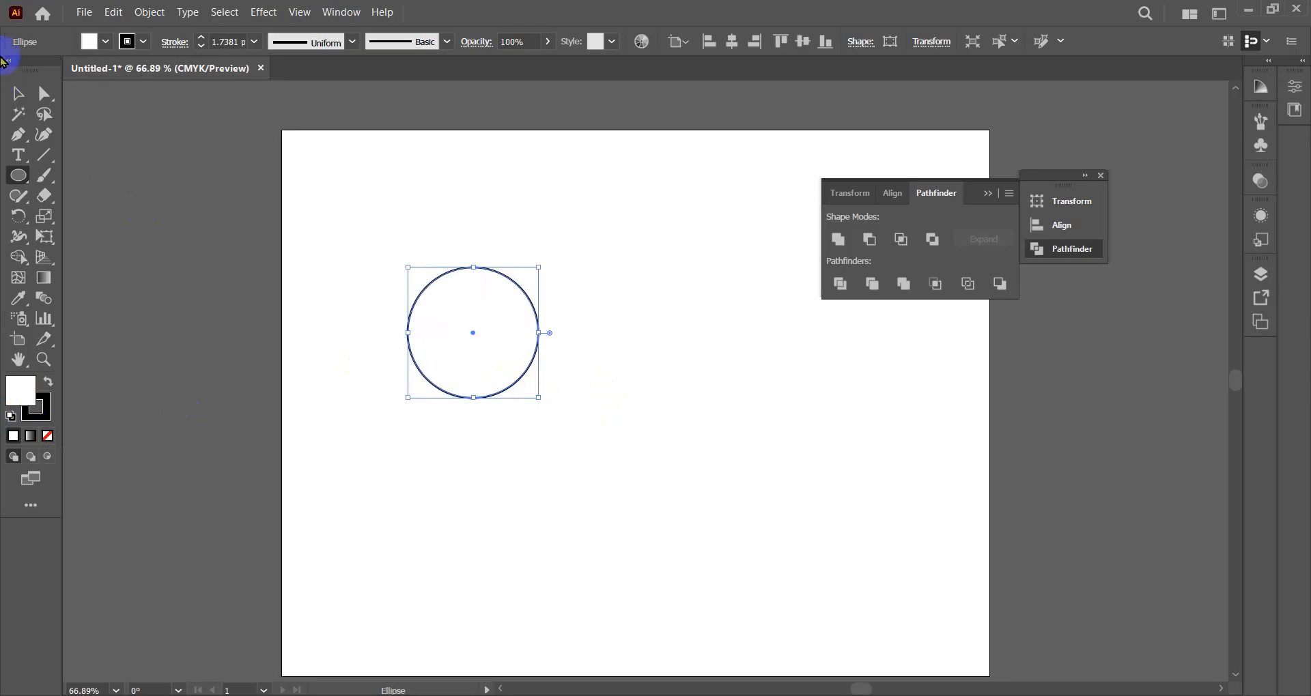
- Duplicate the circle to its right so that the copy overlaps about half of the original
{"action": "left_click", "coordinate": [18, 93]}
{"action": "left_click_drag", "start_coordinate": [474, 333], "coordinate": [537, 338]}
{"action": "left_click", "coordinate": [521, 225]}
- Try merging the two overlapping circles with Shape Builder, sweeping across their areas in two attempts, and undo each merge
{"action": "left_click_drag", "start_coordinate": [380, 211], "coordinate": [665, 436]}
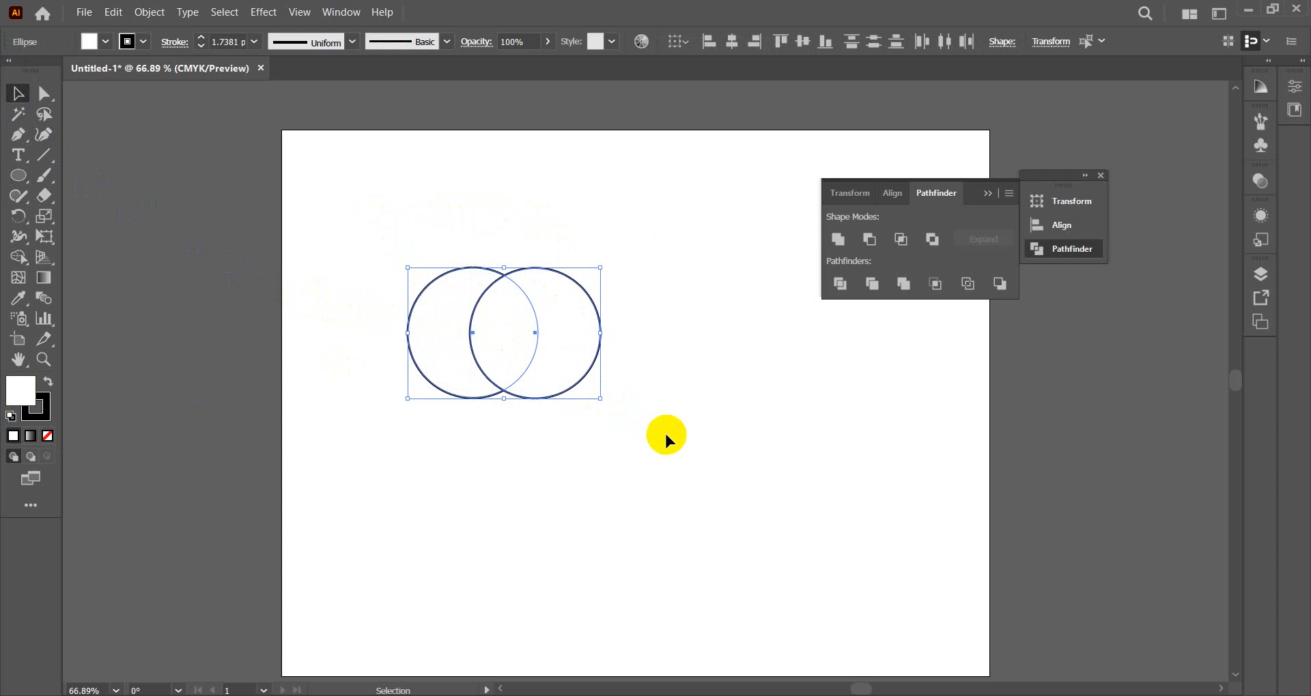
{"action": "left_click", "coordinate": [17, 257]}
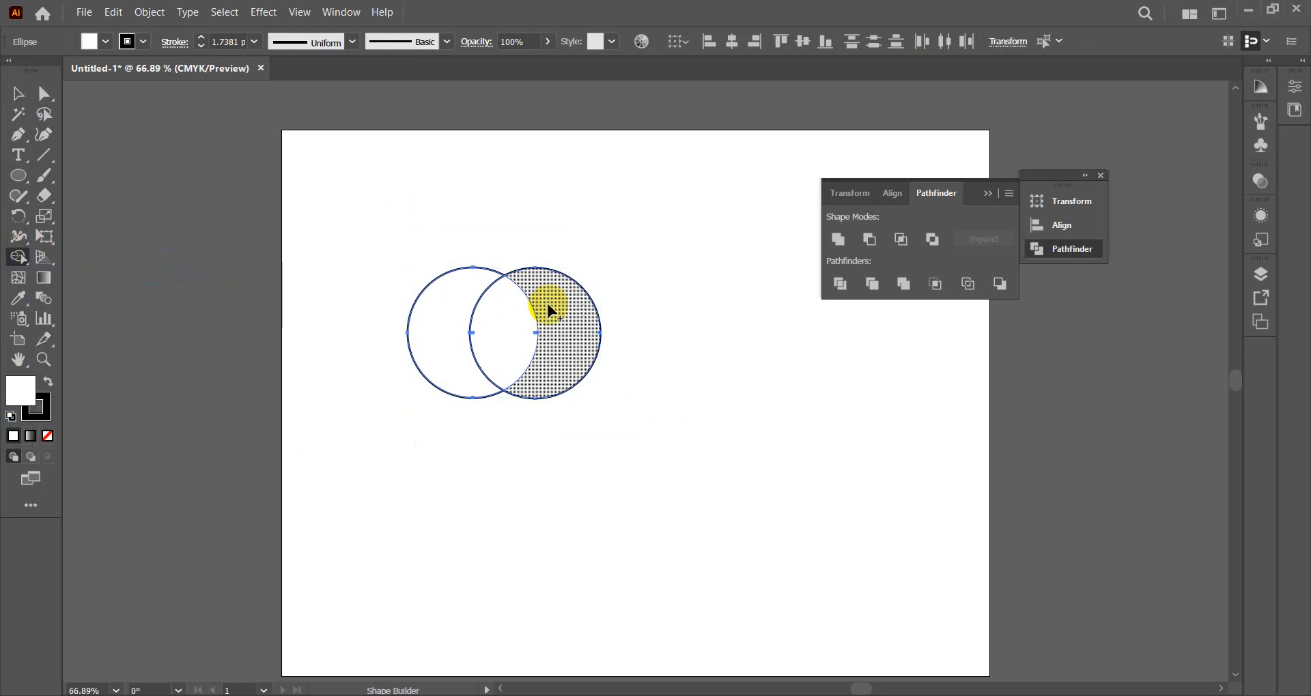
{"action": "left_click_drag", "start_coordinate": [587, 336], "coordinate": [437, 330]}
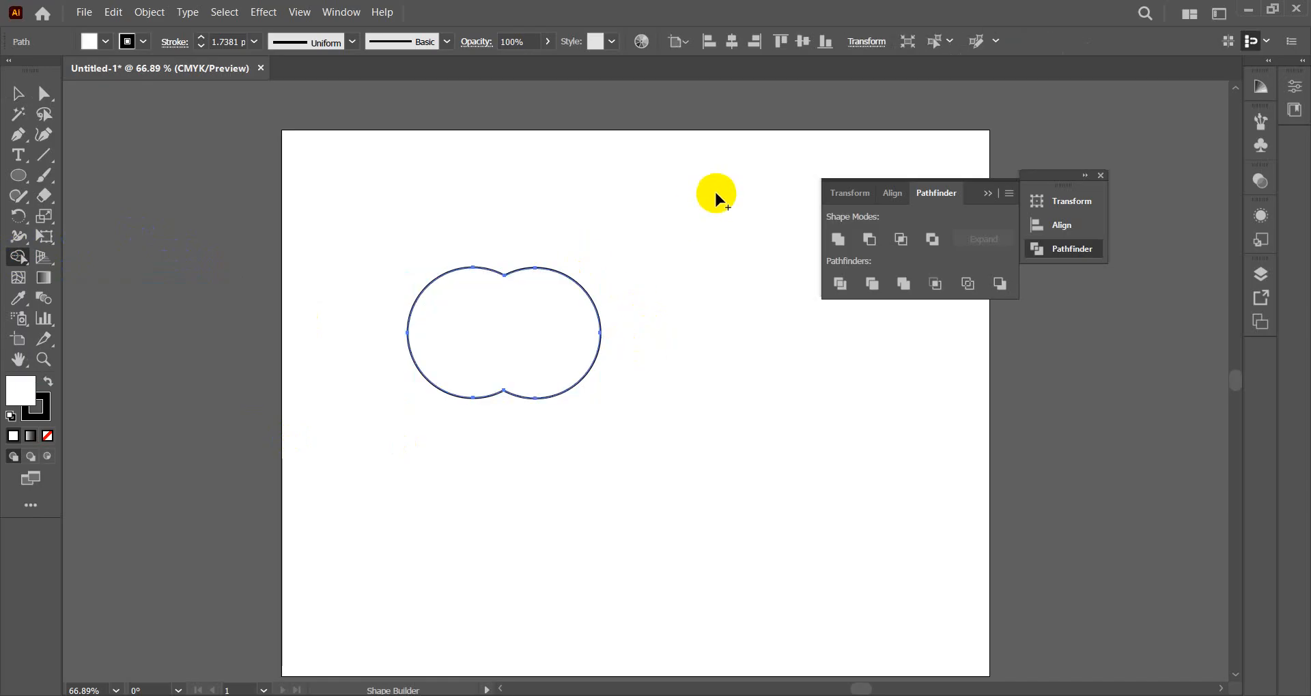
{"action": "key", "text": "ctrl+z"}
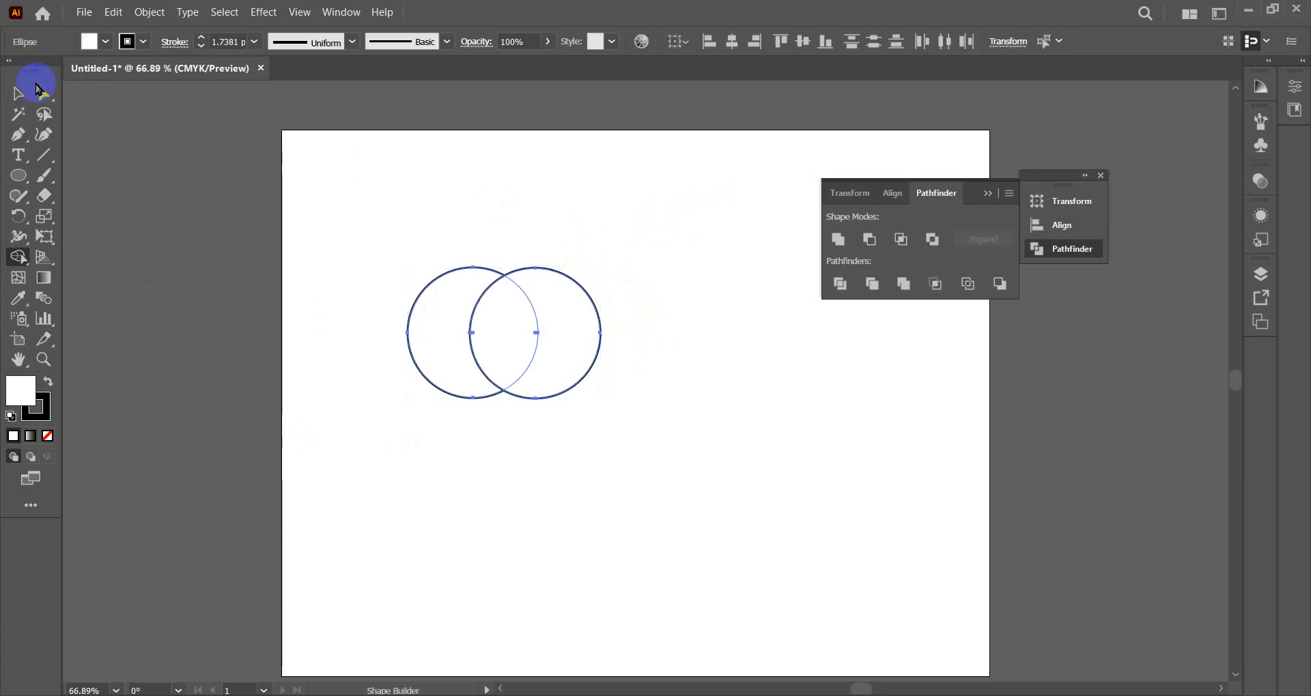
{"action": "mouse_move", "coordinate": [452, 214]}
{"action": "left_mouse_down"}
{"action": "mouse_move", "coordinate": [419, 264]}
{"action": "mouse_move", "coordinate": [642, 457]}
{"action": "left_mouse_up"}
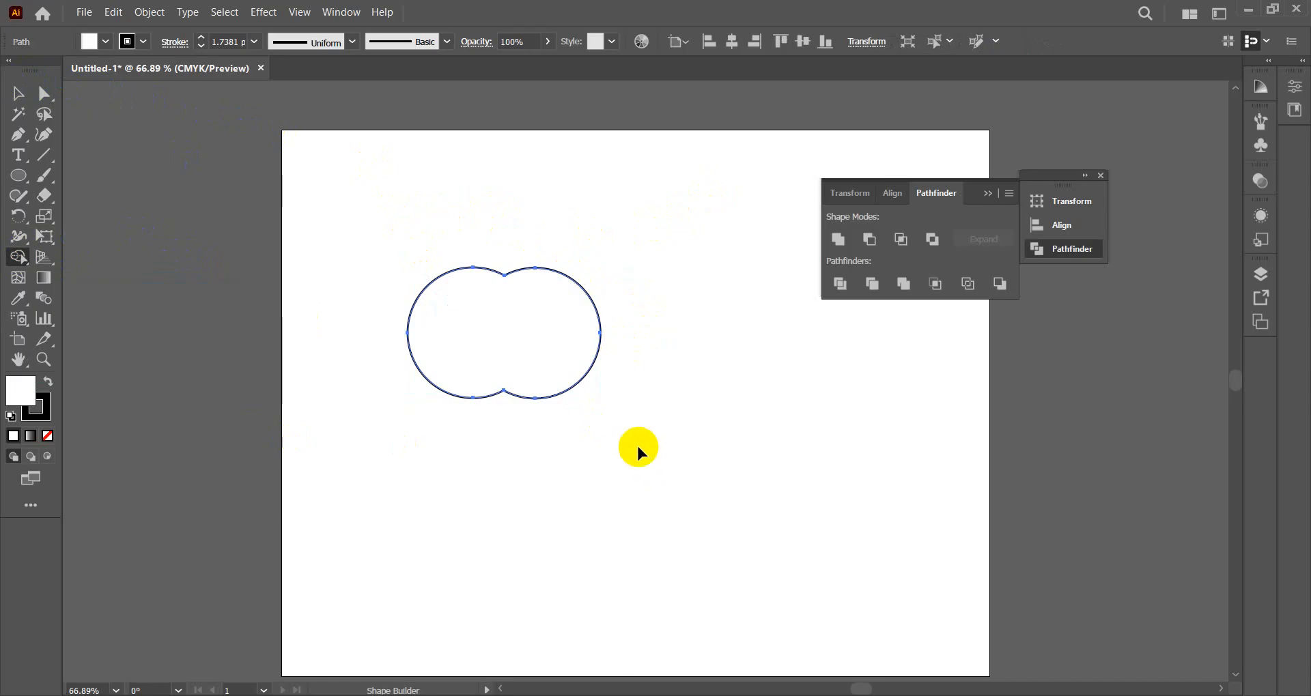
{"action": "key", "text": "ctrl+z"}
- Try combining the two selected circles with the Pathfinder Unite shape mode, and undo it
{"action": "left_click", "coordinate": [17, 94]}
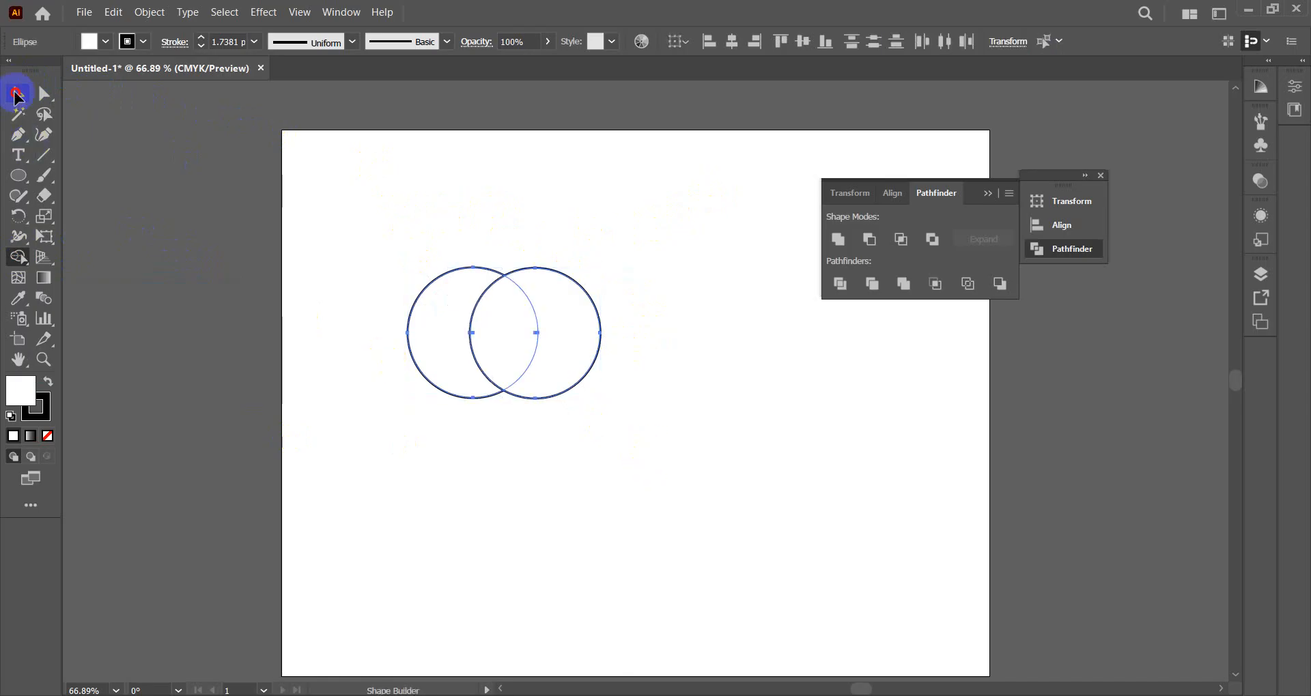
{"action": "left_click_drag", "start_coordinate": [375, 200], "coordinate": [627, 435]}
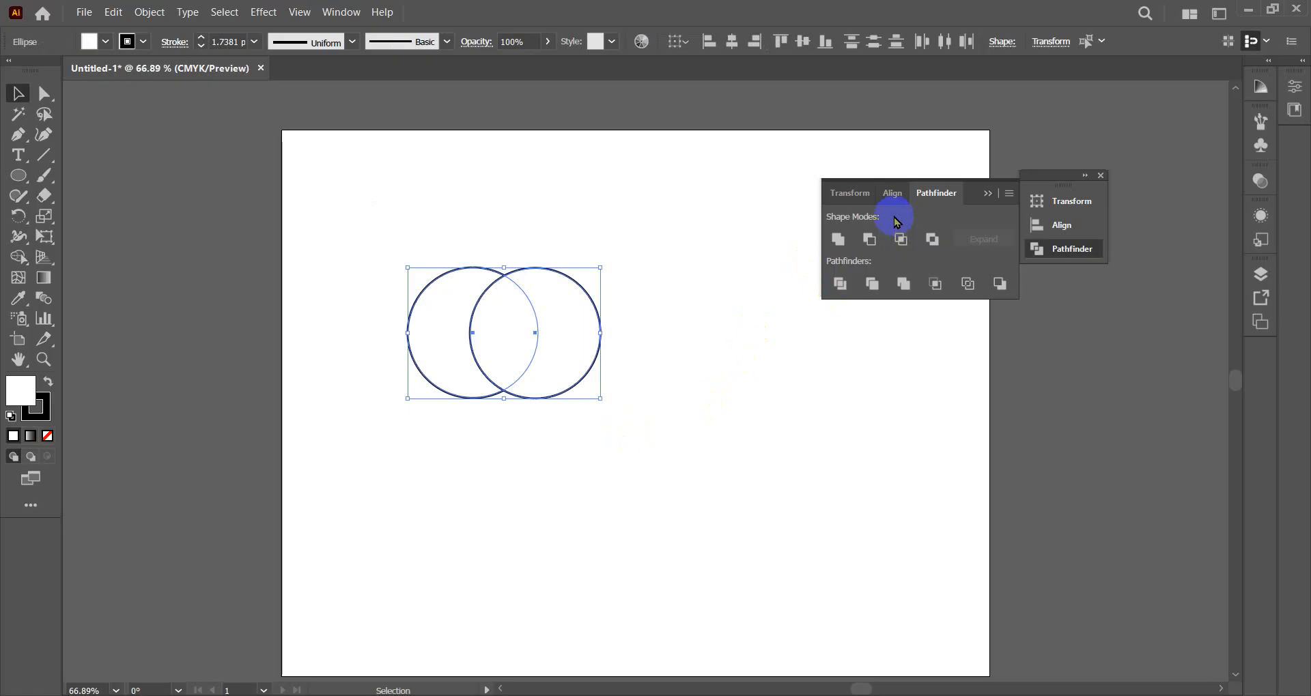
{"action": "left_click", "coordinate": [843, 244]}
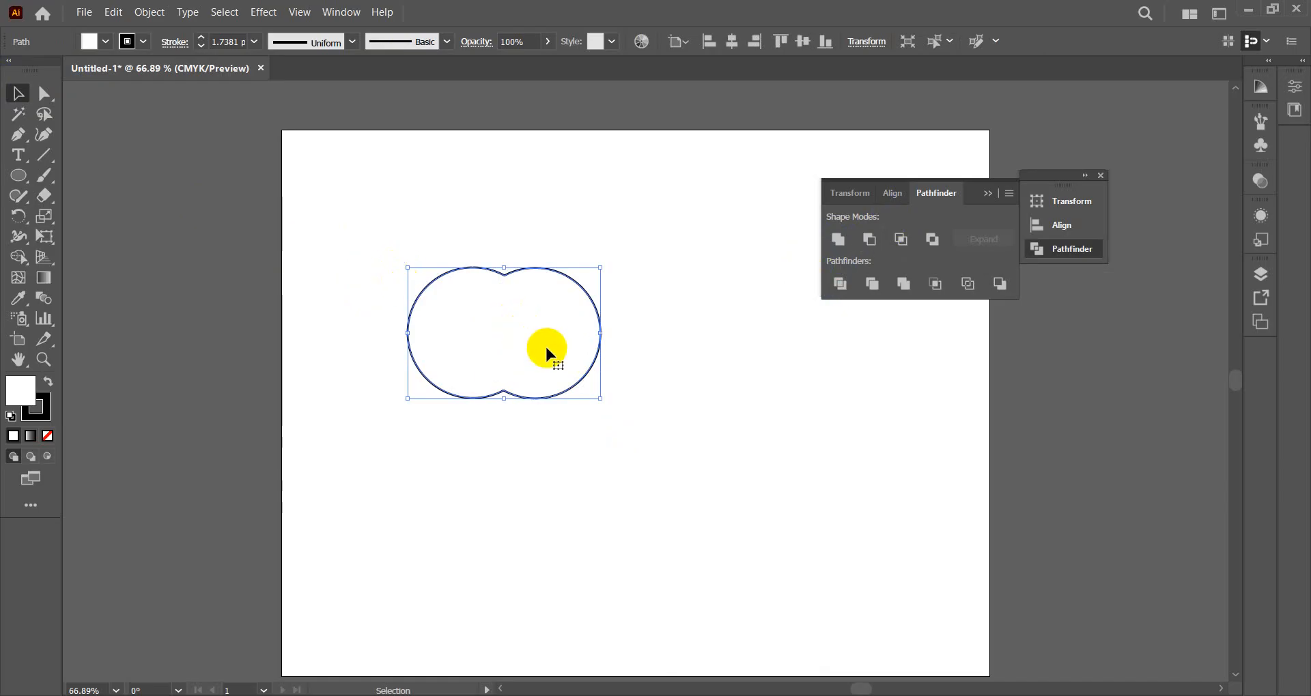
{"action": "key", "text": "ctrl+z"}
- Unite the two overlapping circles with Pathfinder and move the combined shape to the artboard's lower-right area
{"action": "left_click", "coordinate": [585, 249]}
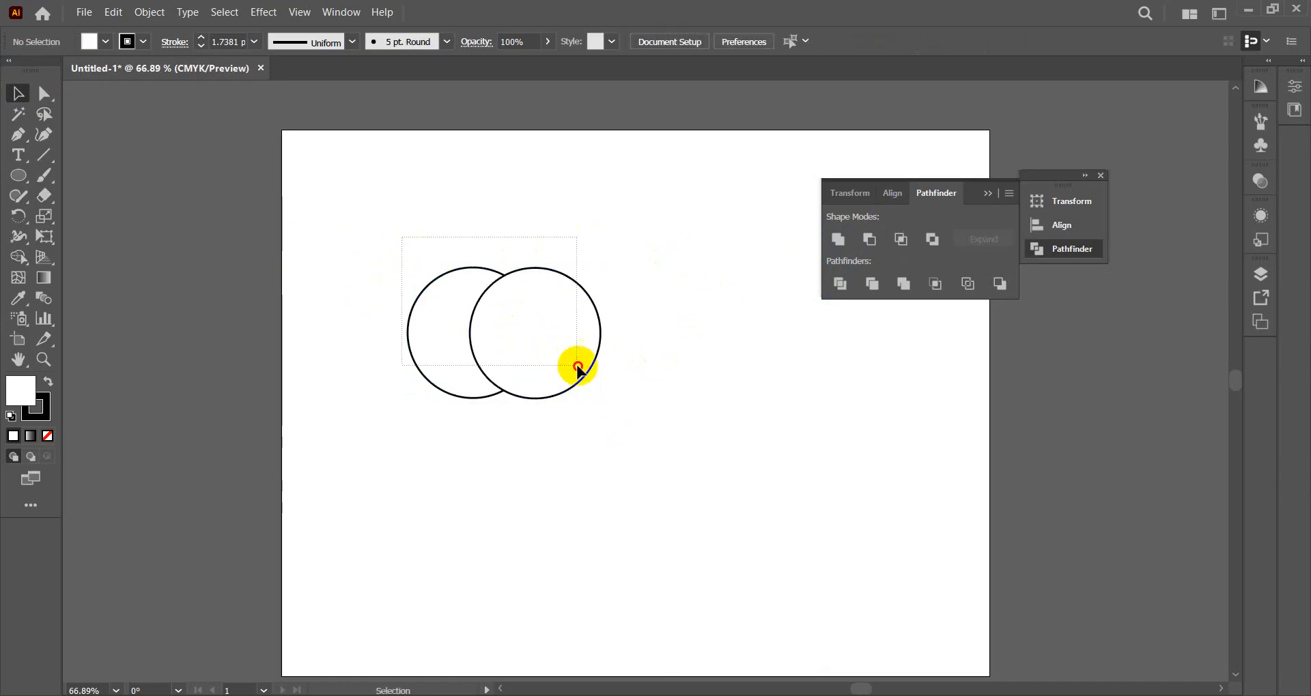
{"action": "left_click_drag", "start_coordinate": [402, 239], "coordinate": [751, 459]}
{"action": "left_click", "coordinate": [838, 239]}
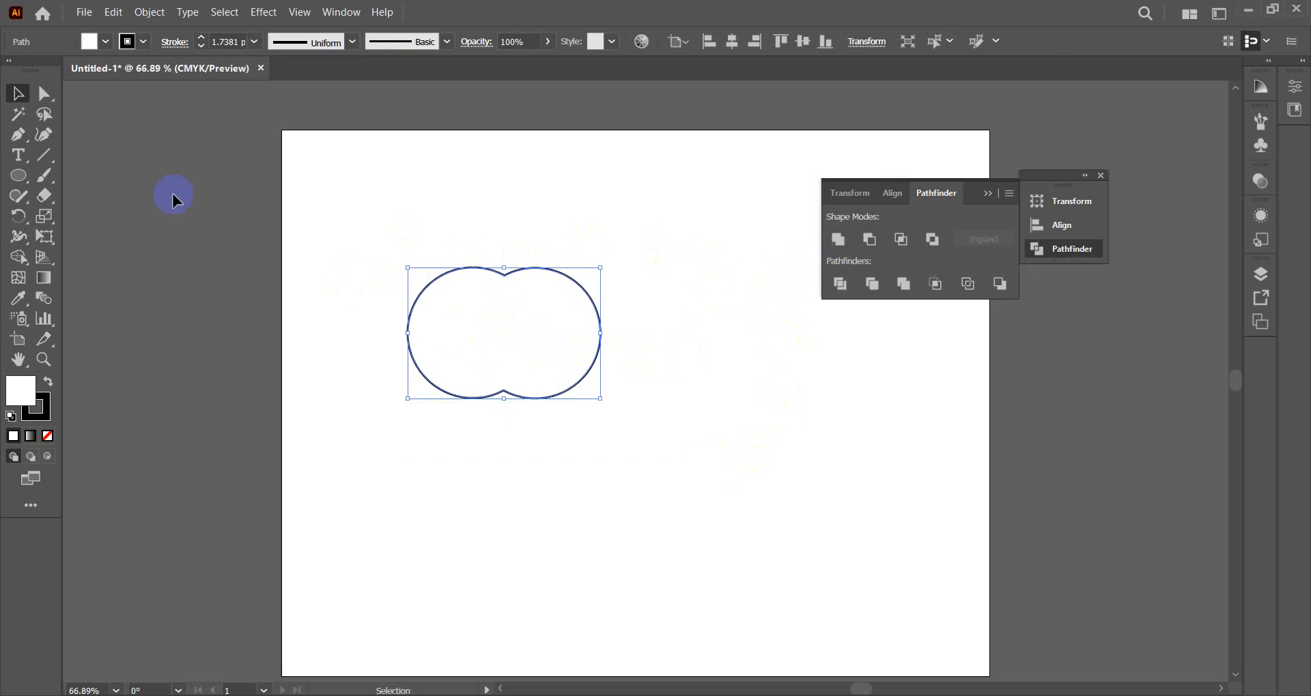
{"action": "left_click_drag", "start_coordinate": [482, 313], "coordinate": [825, 459]}
- Draw three overlapping circles with the Ellipse tool in a diagonal row rising to the right across the artboard's upper-left area
{"action": "left_click", "coordinate": [19, 175]}
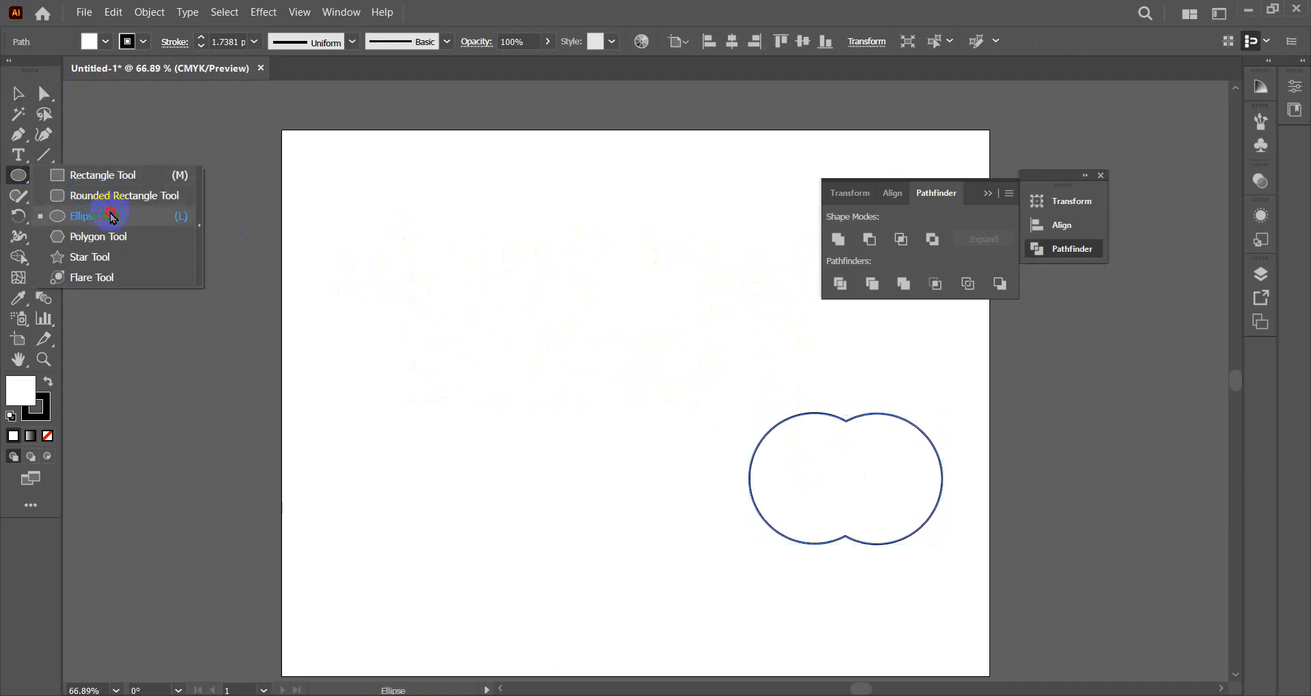
{"action": "left_click", "coordinate": [109, 213]}
{"action": "left_click_drag", "start_coordinate": [417, 337], "coordinate": [489, 384]}
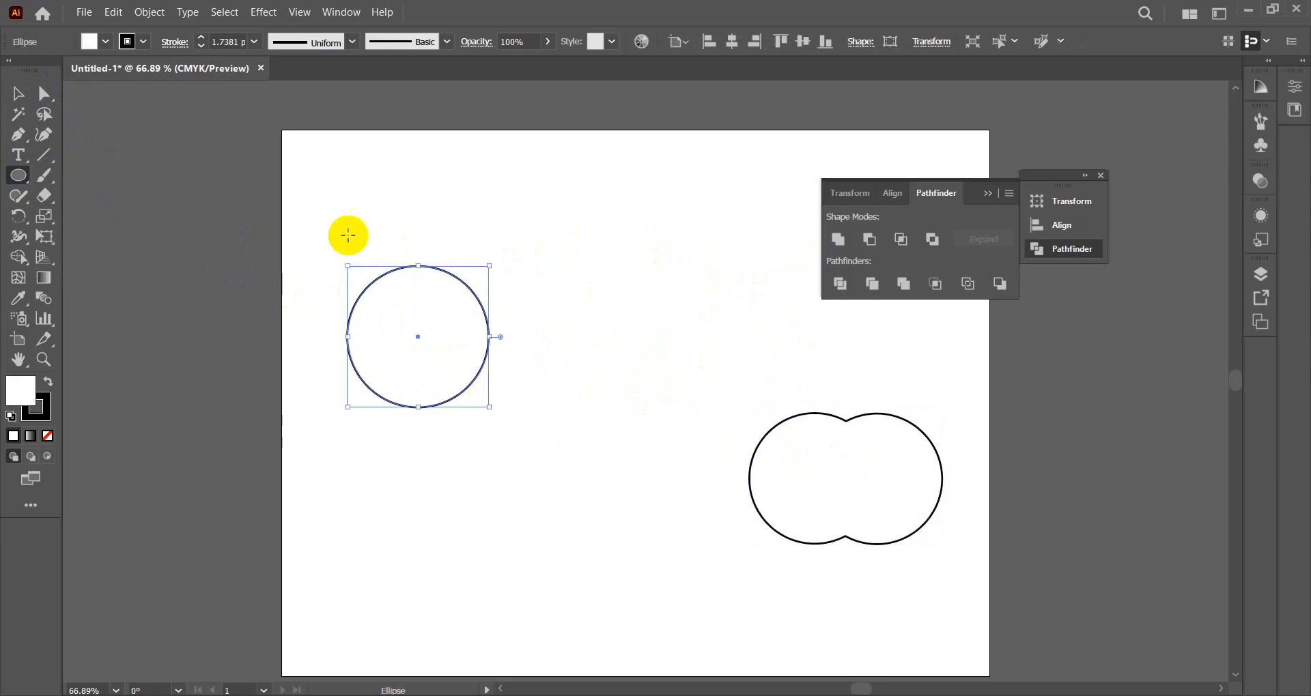
{"action": "left_click", "coordinate": [20, 94]}
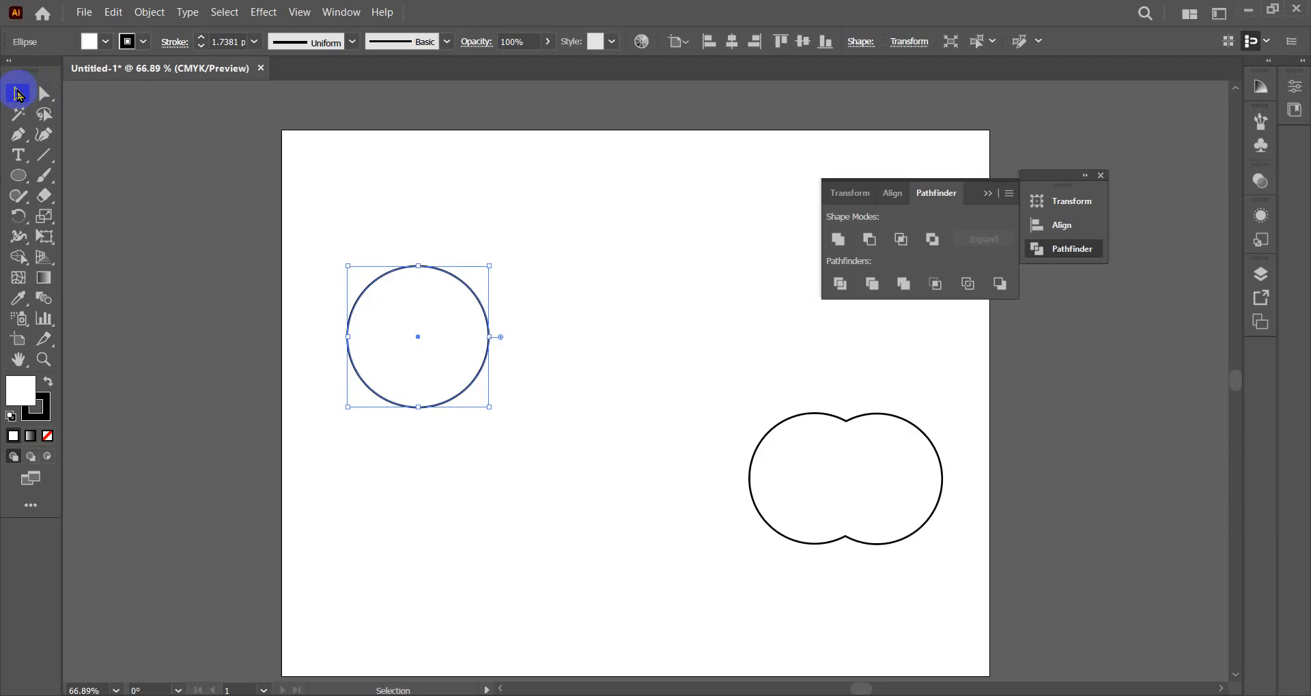
{"action": "left_click", "coordinate": [18, 175]}
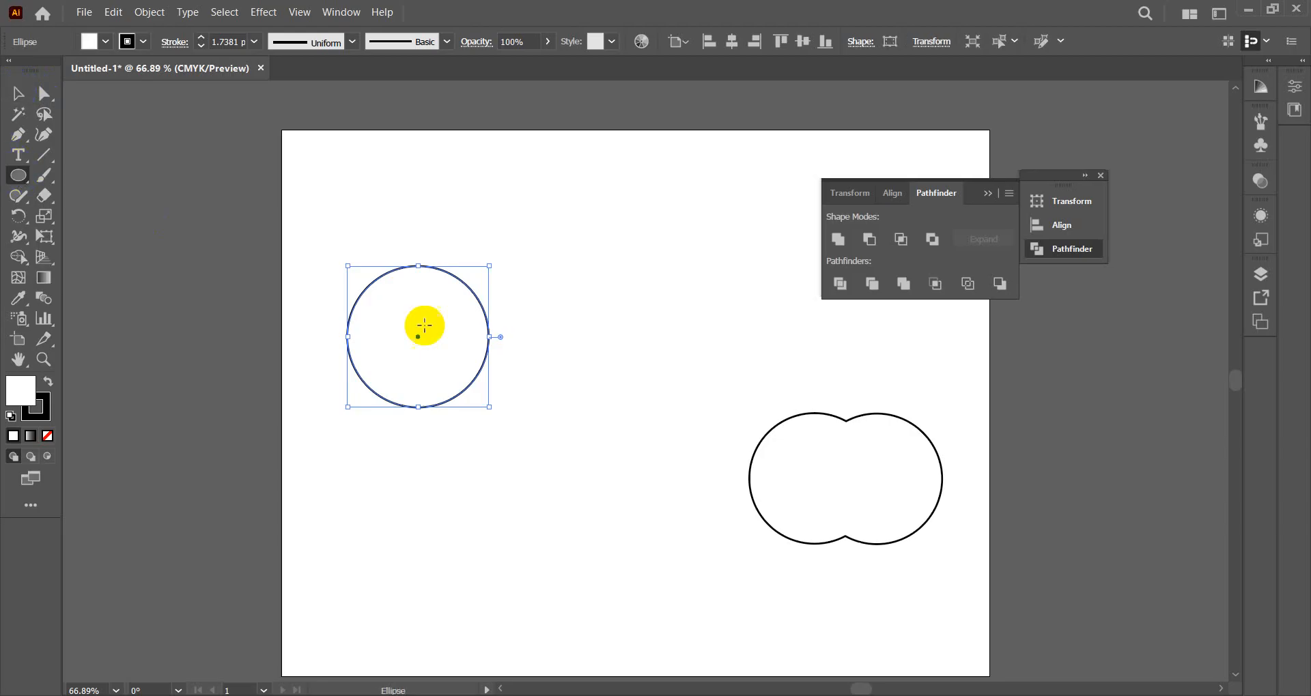
{"action": "left_click_drag", "start_coordinate": [464, 292], "coordinate": [549, 376]}
{"action": "left_click_drag", "start_coordinate": [542, 274], "coordinate": [611, 341]}
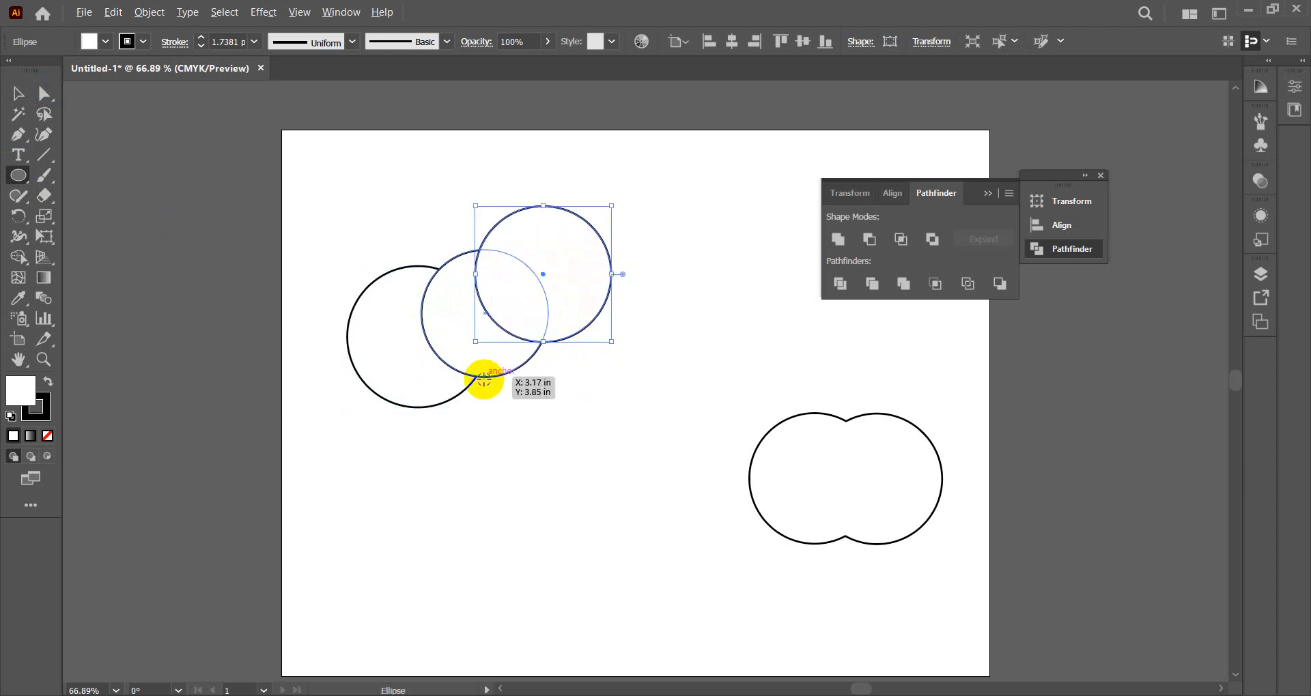
- Add six smaller overlapping circles around the edges of the three large circles to build a cloud outline
{"action": "left_click_drag", "start_coordinate": [475, 377], "coordinate": [524, 426]}
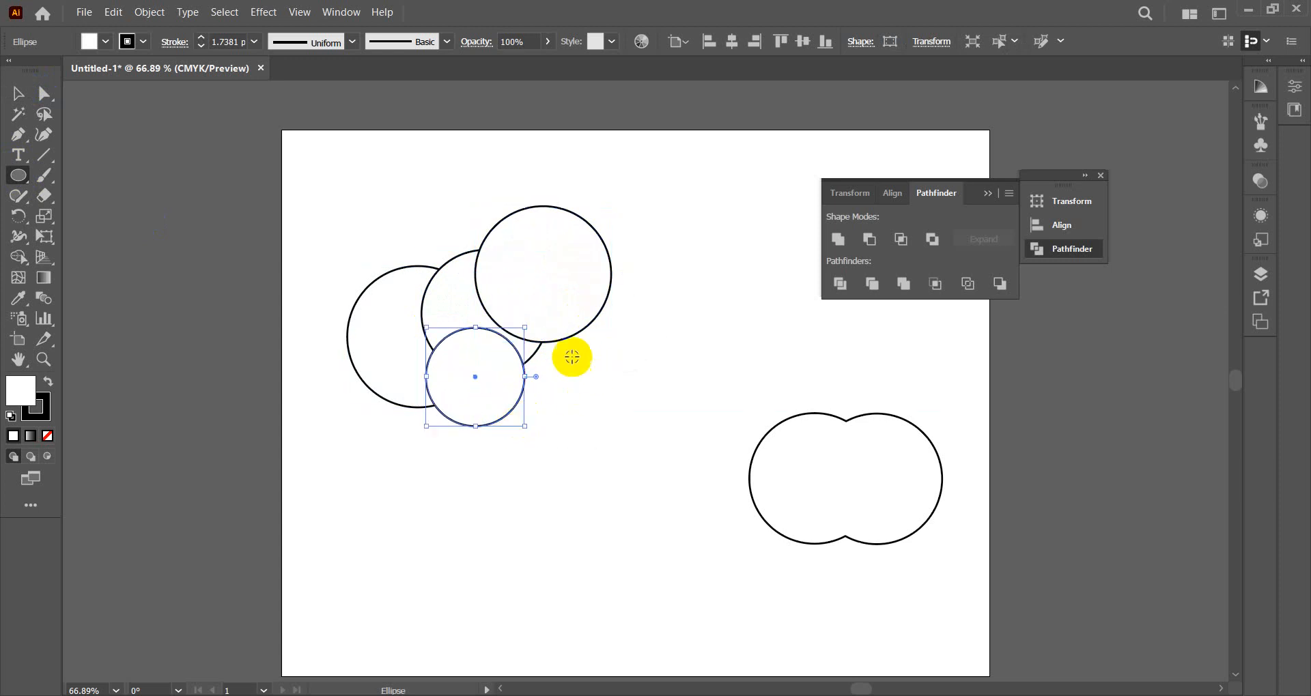
{"action": "mouse_move", "coordinate": [541, 362]}
{"action": "left_mouse_down"}
{"action": "mouse_move", "coordinate": [571, 407]}
{"action": "mouse_move", "coordinate": [586, 406]}
{"action": "left_mouse_up"}
{"action": "left_click_drag", "start_coordinate": [602, 341], "coordinate": [632, 370]}
{"action": "mouse_move", "coordinate": [426, 254]}
{"action": "left_mouse_down"}
{"action": "mouse_move", "coordinate": [439, 284]}
{"action": "mouse_move", "coordinate": [462, 277]}
{"action": "mouse_move", "coordinate": [462, 290]}
{"action": "left_mouse_up"}
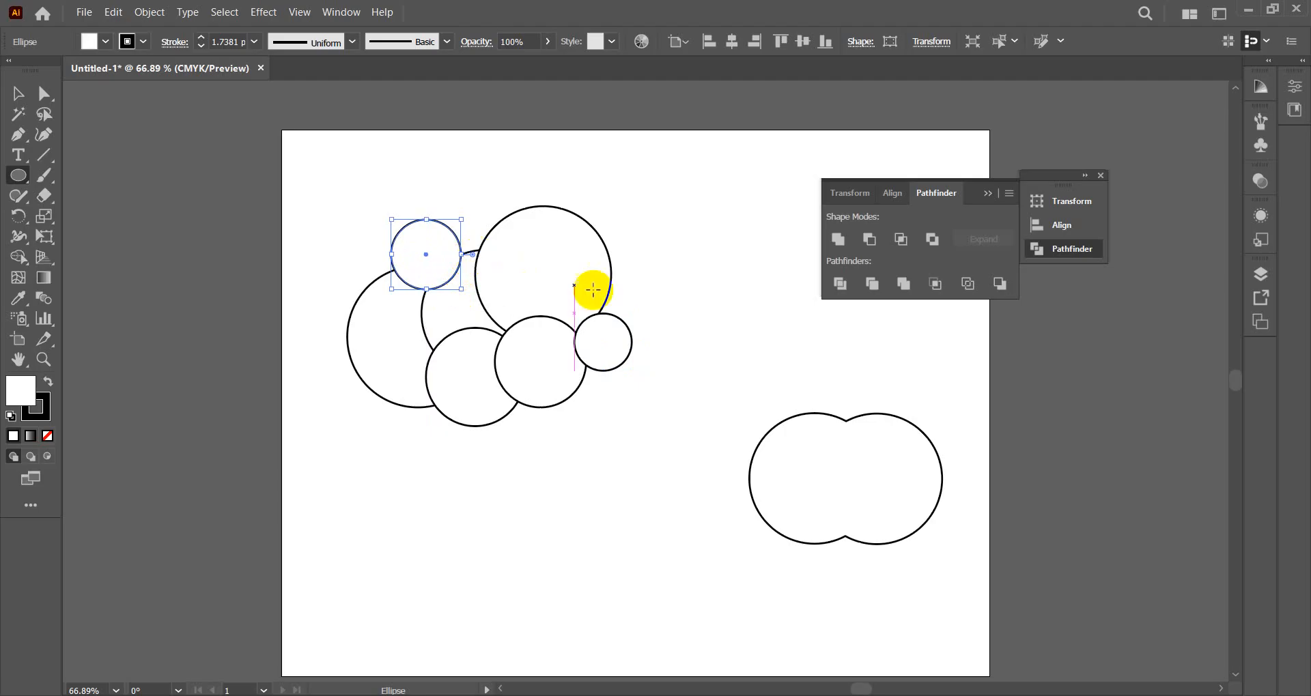
{"action": "left_click_drag", "start_coordinate": [617, 282], "coordinate": [656, 320]}
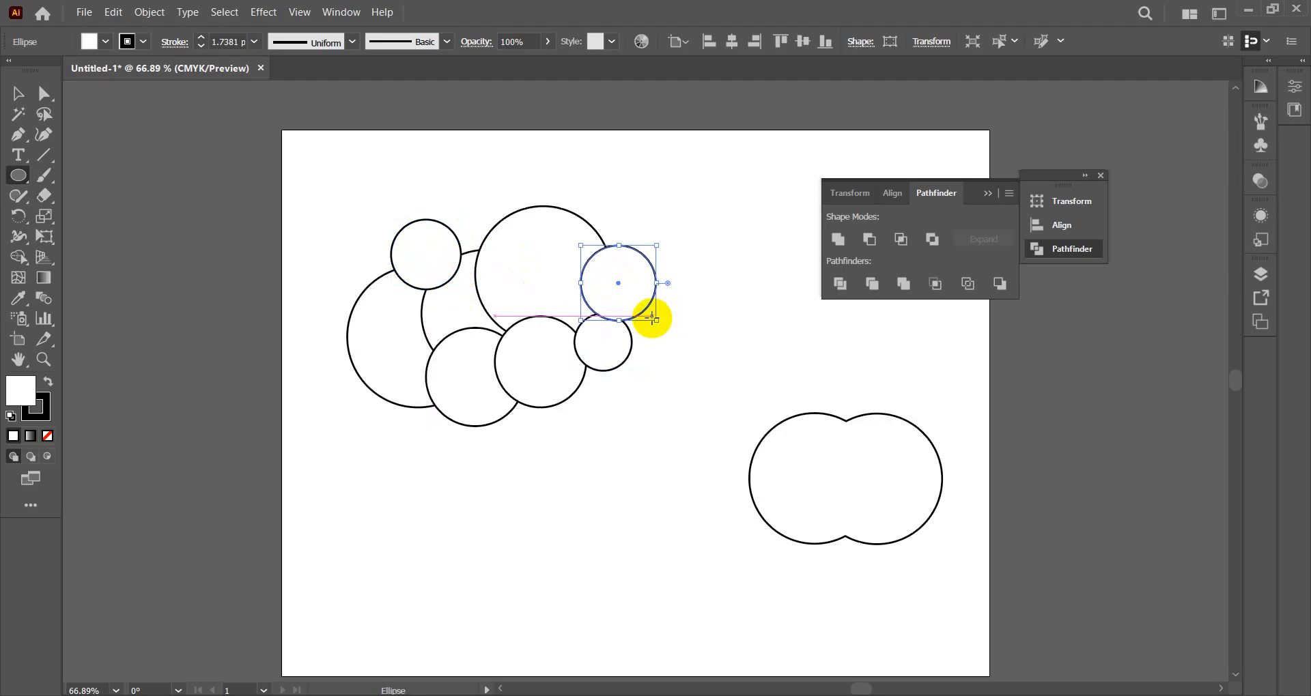
{"action": "left_click", "coordinate": [17, 94]}
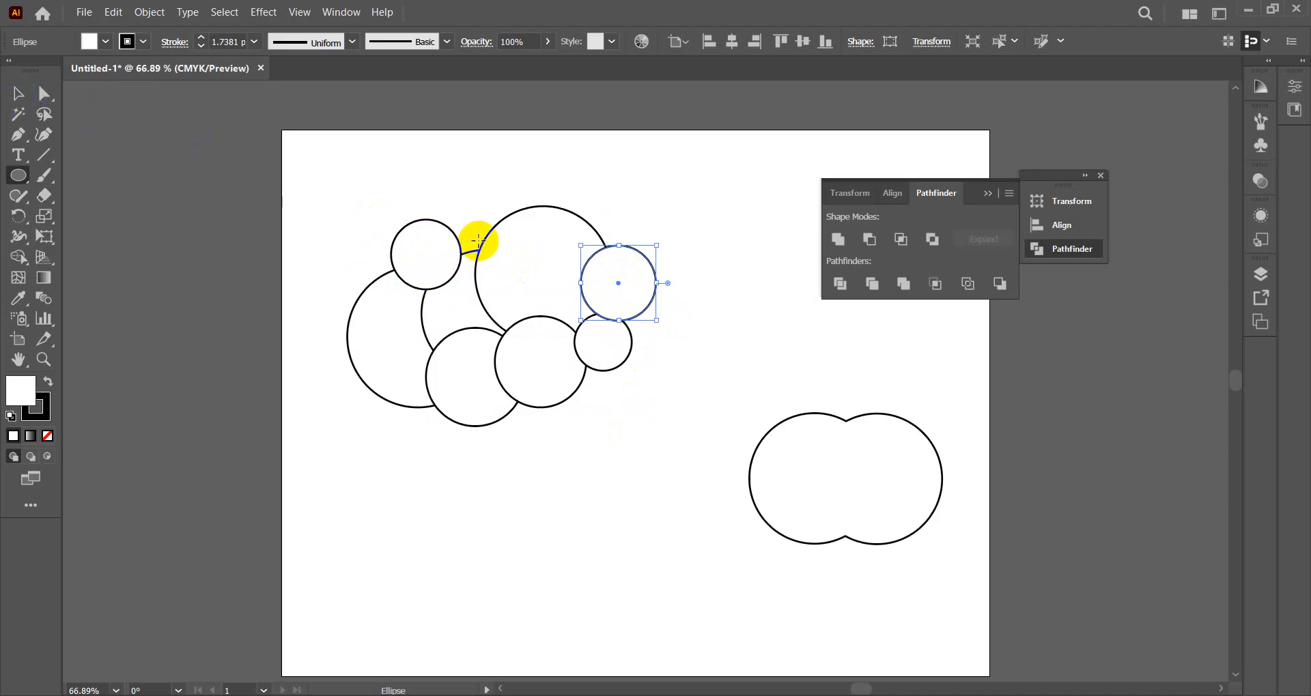
{"action": "left_click_drag", "start_coordinate": [478, 240], "coordinate": [500, 258]}
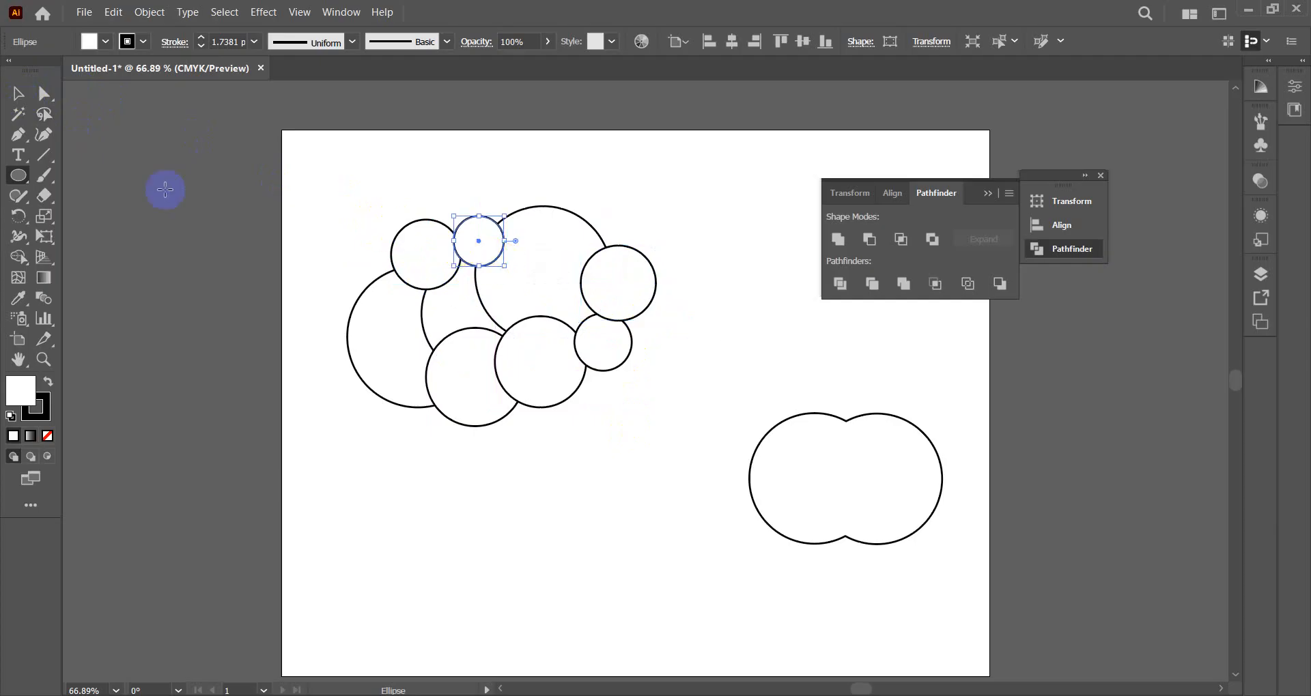
- Unite all the cloud circles with Pathfinder and move the merged cloud off the artboard's left side
{"action": "left_click", "coordinate": [17, 94]}
{"action": "left_click", "coordinate": [357, 228]}
{"action": "left_click_drag", "start_coordinate": [326, 170], "coordinate": [659, 436]}
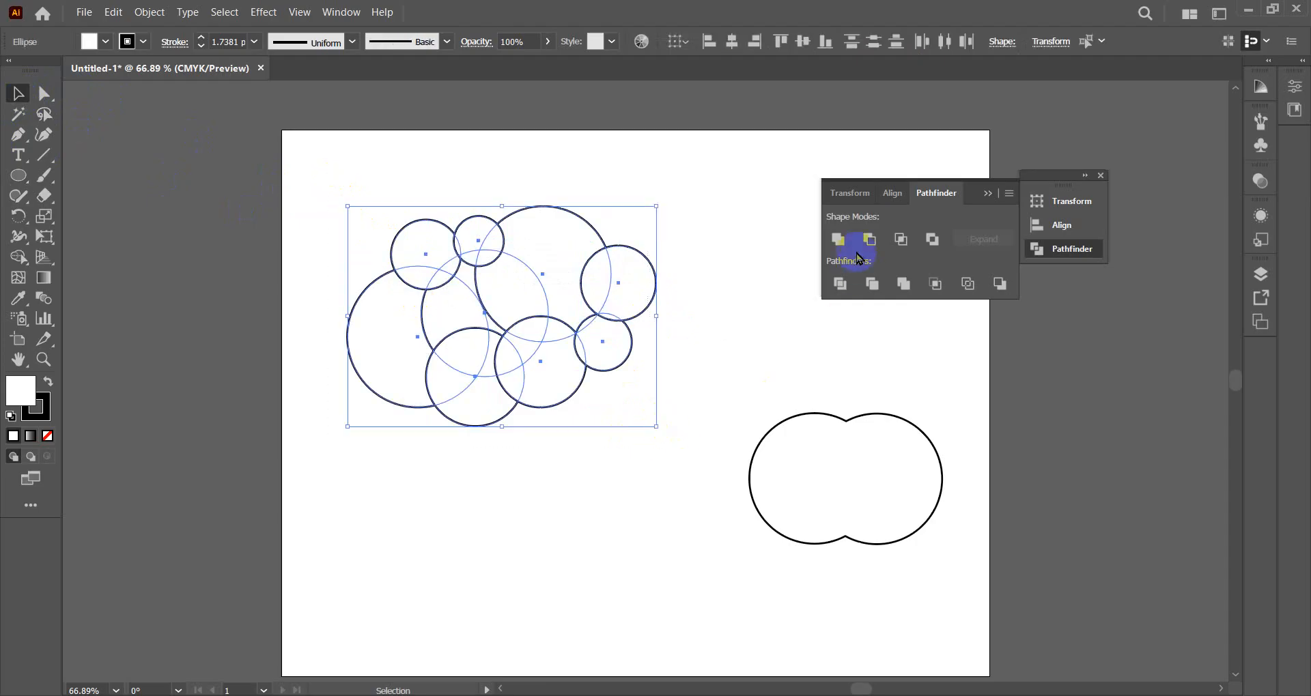
{"action": "left_click", "coordinate": [838, 239]}
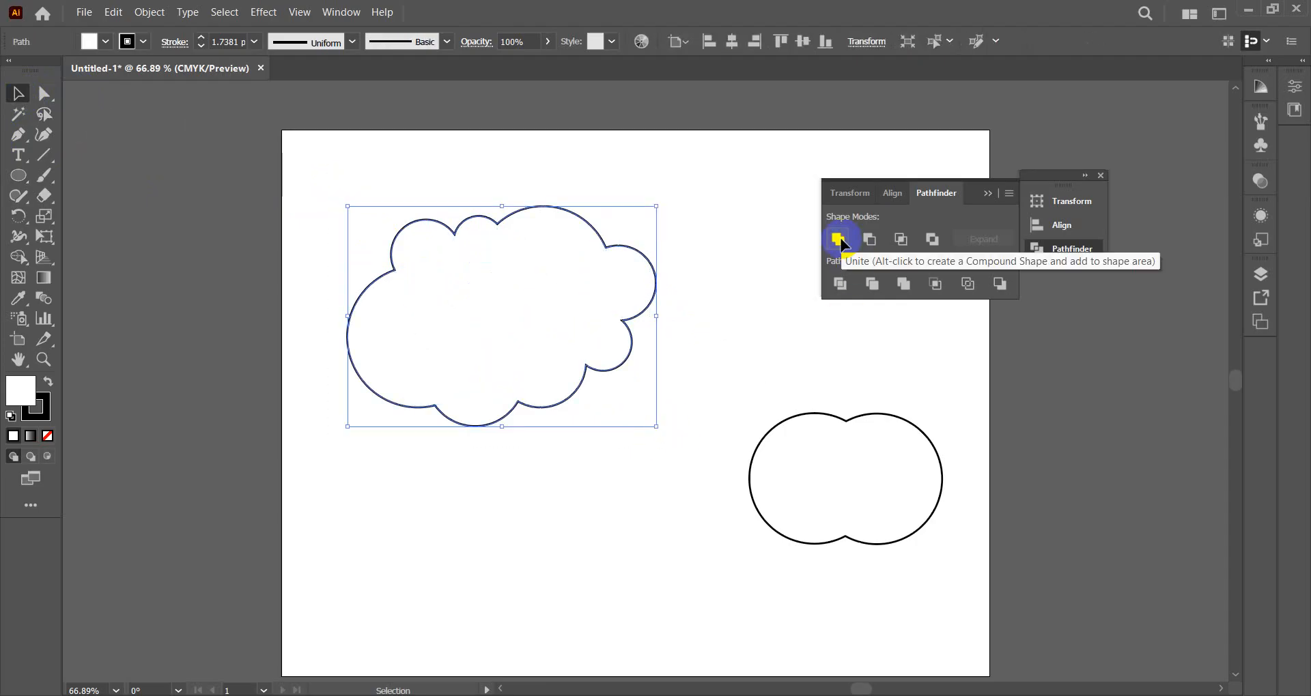
{"action": "left_click", "coordinate": [737, 226]}
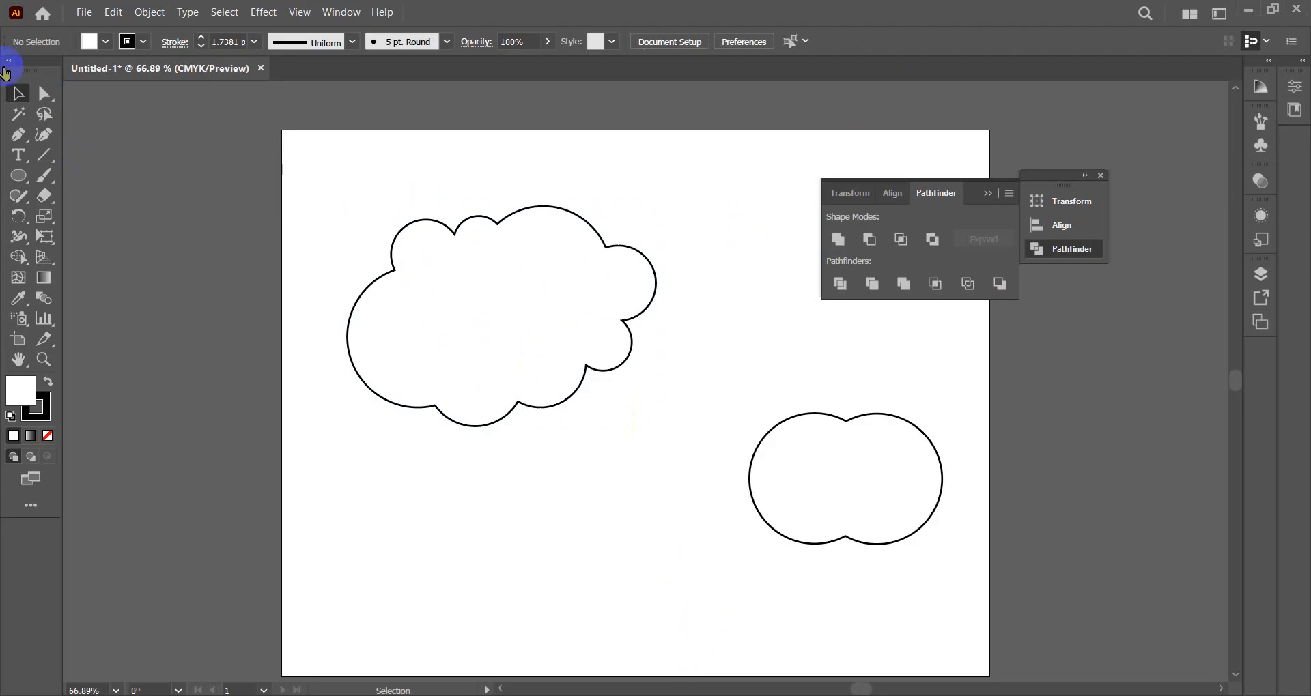
{"action": "left_click_drag", "start_coordinate": [509, 328], "coordinate": [123, 267]}
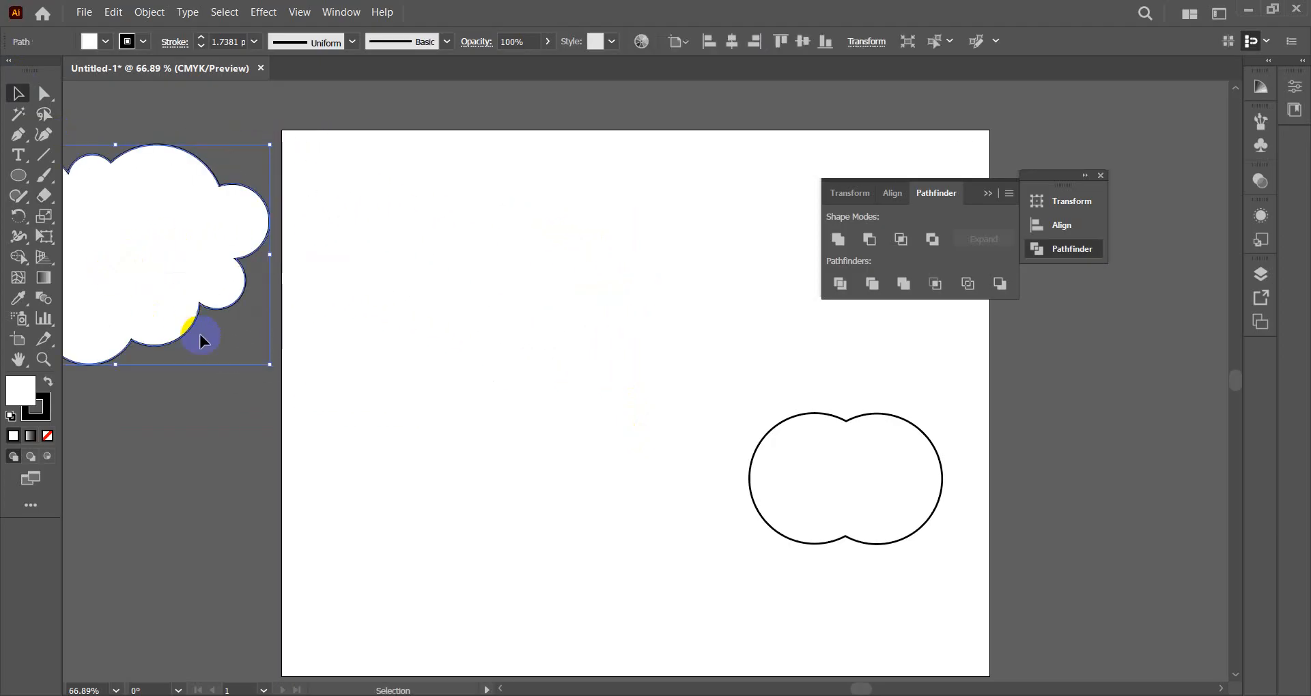
- Draw a circle in the artboard's upper-left area with the Ellipse tool and duplicate it to the right, overlapping by half
{"action": "left_click", "coordinate": [19, 175]}
{"action": "left_click", "coordinate": [102, 214]}
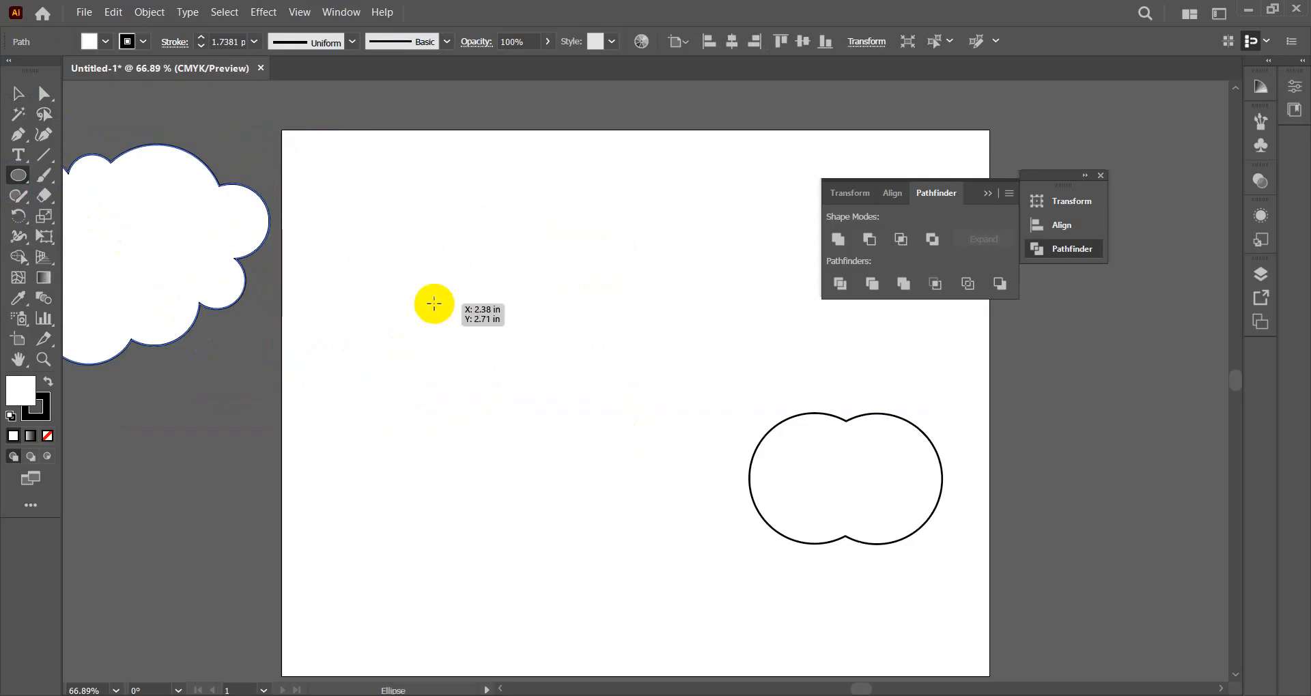
{"action": "left_click_drag", "start_coordinate": [434, 304], "coordinate": [498, 346]}
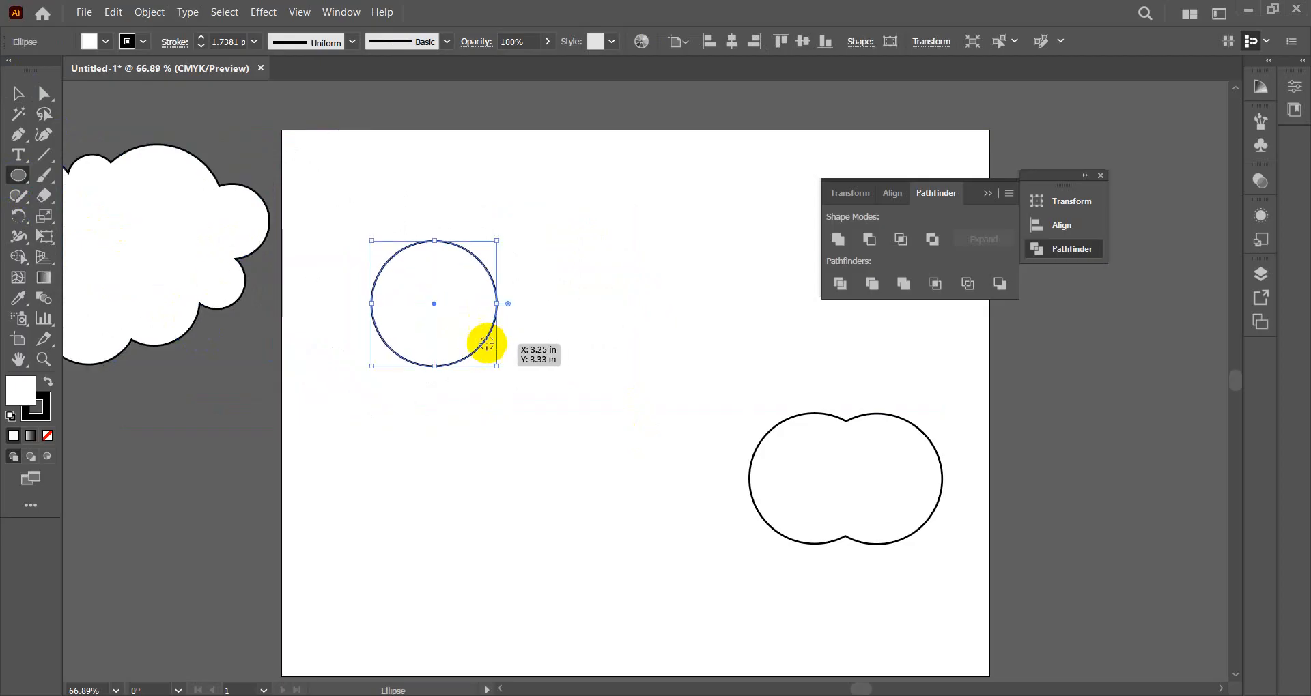
{"action": "left_click", "coordinate": [17, 99]}
{"action": "left_click", "coordinate": [410, 299]}
{"action": "left_click_drag", "start_coordinate": [438, 304], "coordinate": [501, 301]}
{"action": "left_click", "coordinate": [424, 194]}
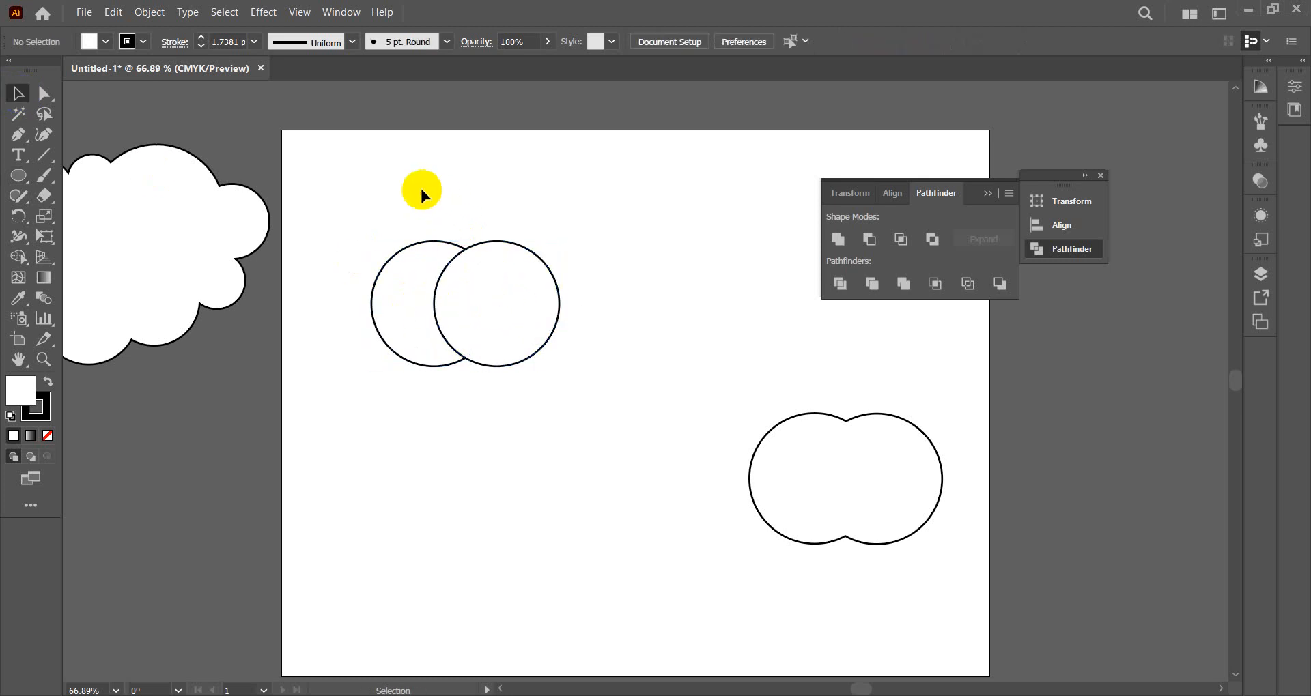
- Try the Pathfinder Minus Front shape mode on the two overlapping circles, and undo it
{"action": "left_click_drag", "start_coordinate": [387, 191], "coordinate": [569, 424]}
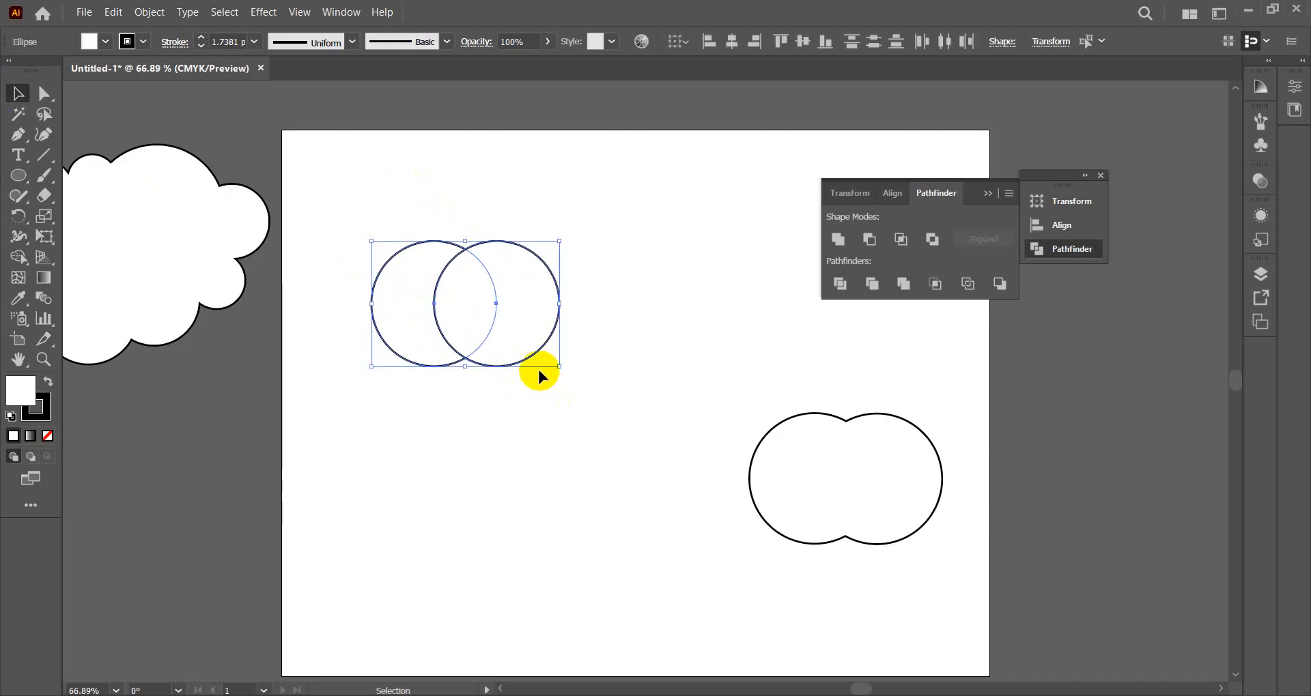
{"action": "left_click", "coordinate": [871, 241]}
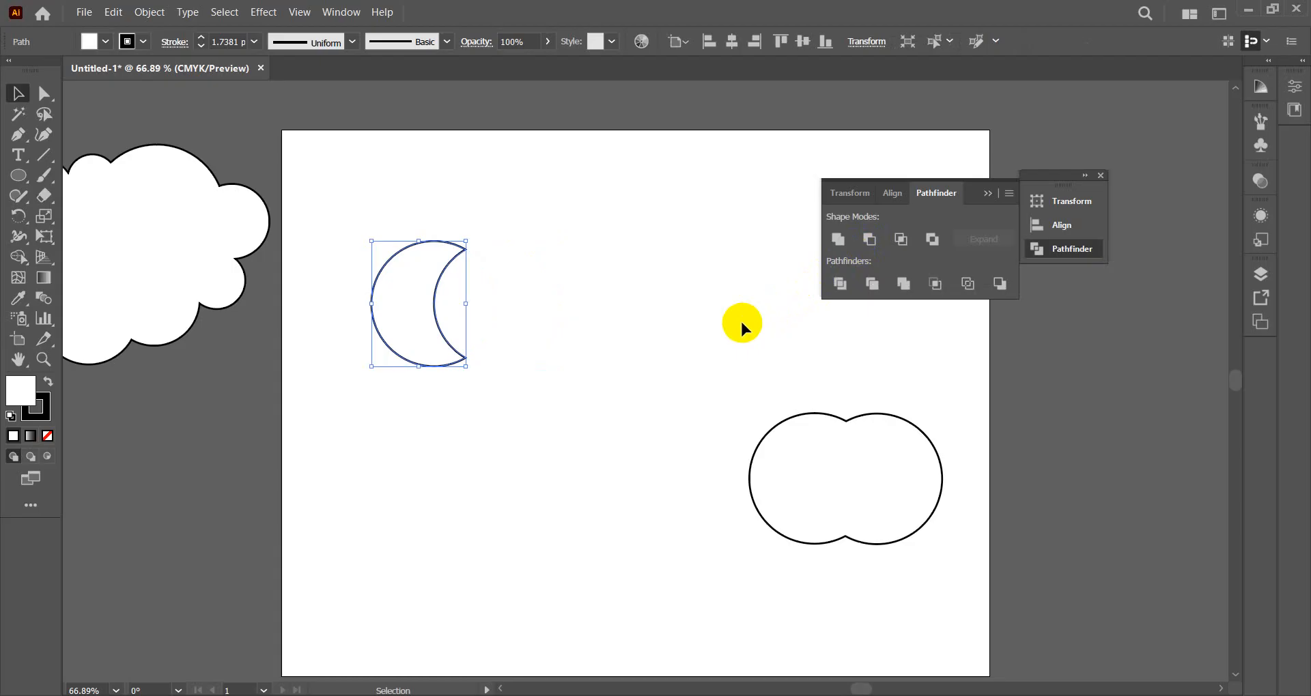
{"action": "key", "text": "a"}
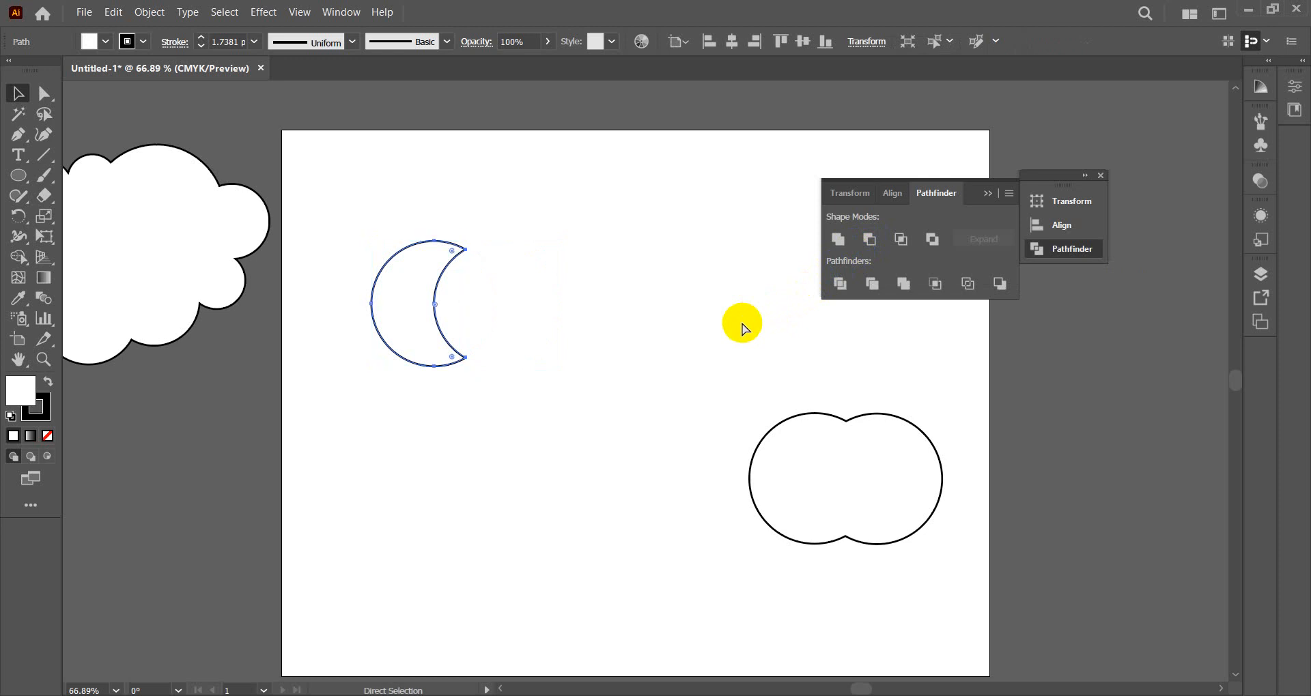
{"action": "key", "text": "ctrl+z"}
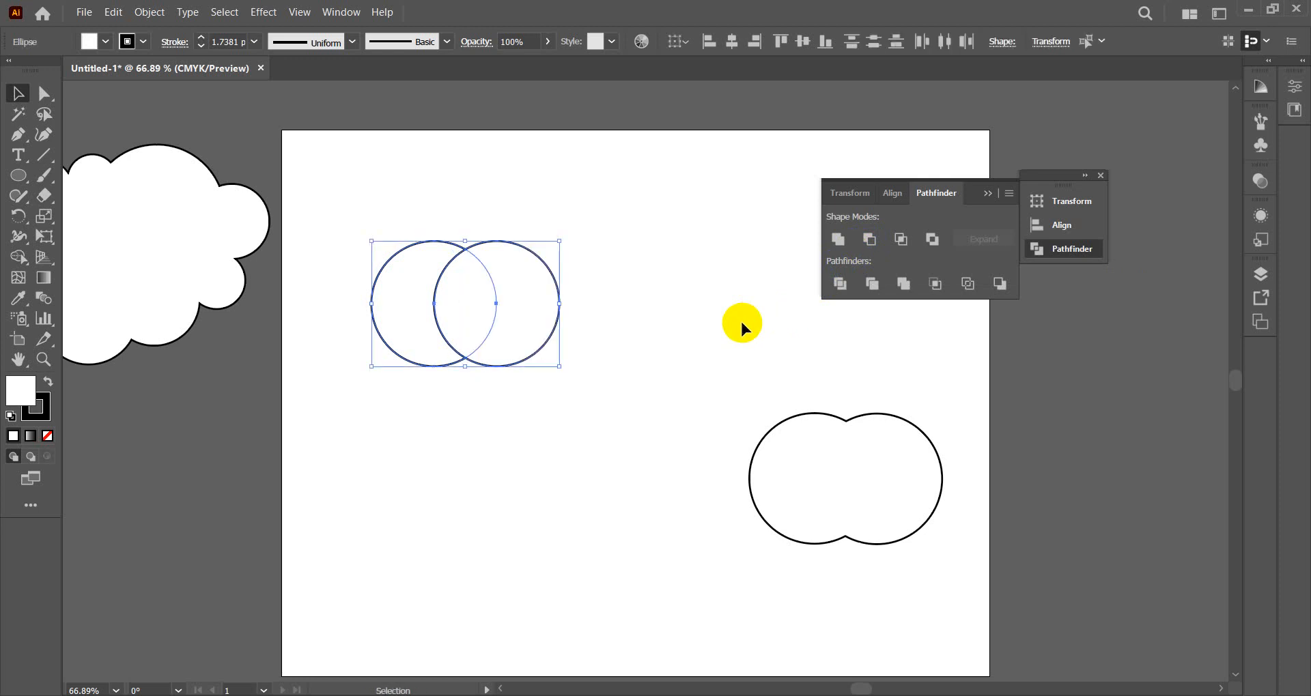
- Overlap the two circles more closely, cut a thin crescent with Minus Front, and move it onto the pasteboard below the cloud
{"action": "left_click_drag", "start_coordinate": [505, 285], "coordinate": [473, 273]}
{"action": "left_click", "coordinate": [599, 248]}
{"action": "left_click", "coordinate": [556, 219]}
{"action": "left_click_drag", "start_coordinate": [346, 209], "coordinate": [543, 412]}
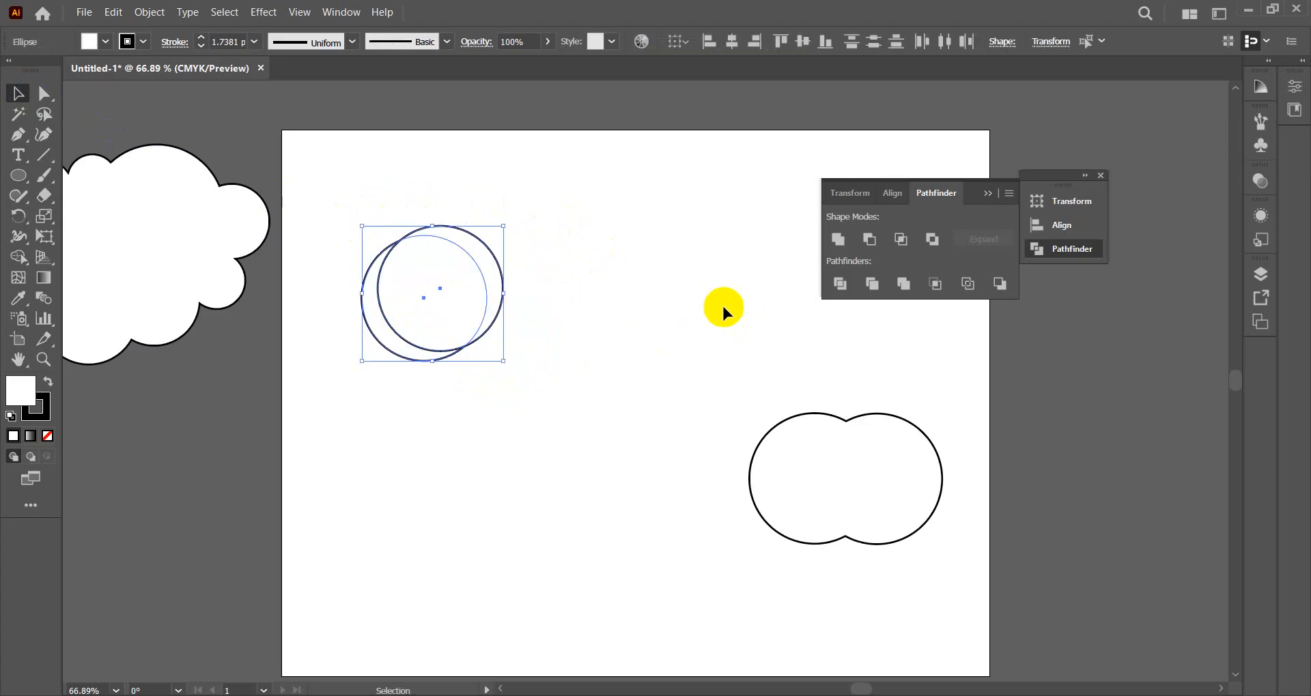
{"action": "left_click", "coordinate": [869, 239]}
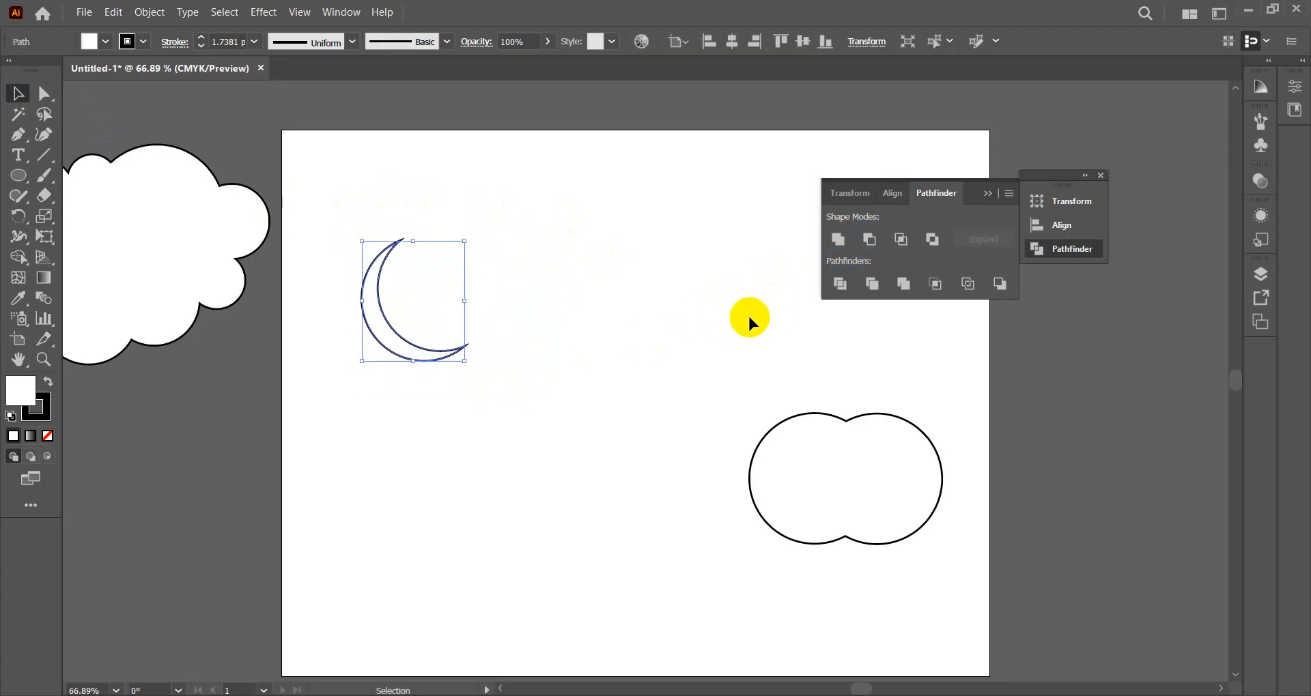
{"action": "left_click", "coordinate": [637, 299]}
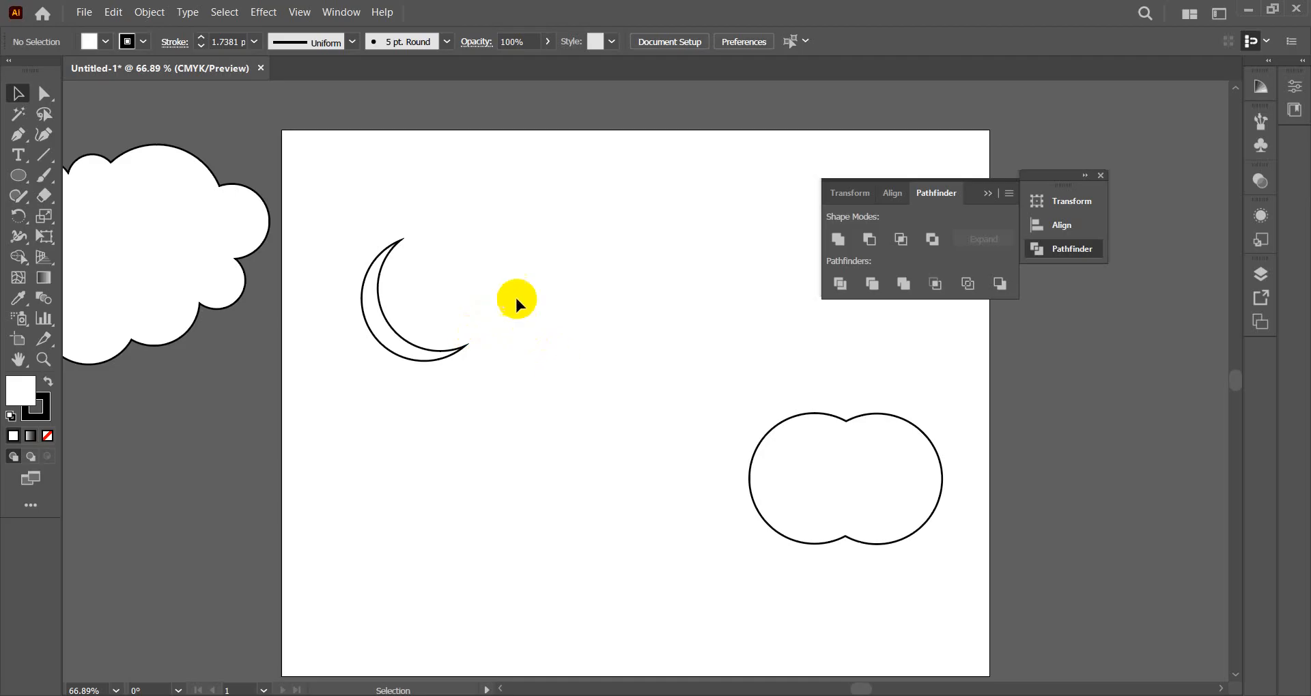
{"action": "left_click_drag", "start_coordinate": [389, 336], "coordinate": [171, 448]}
- Draw a new circle in the cleared upper-left artboard area and place a half-overlapping copy to its right
{"action": "left_click", "coordinate": [18, 180]}
{"action": "left_click_drag", "start_coordinate": [16, 183], "coordinate": [108, 213]}
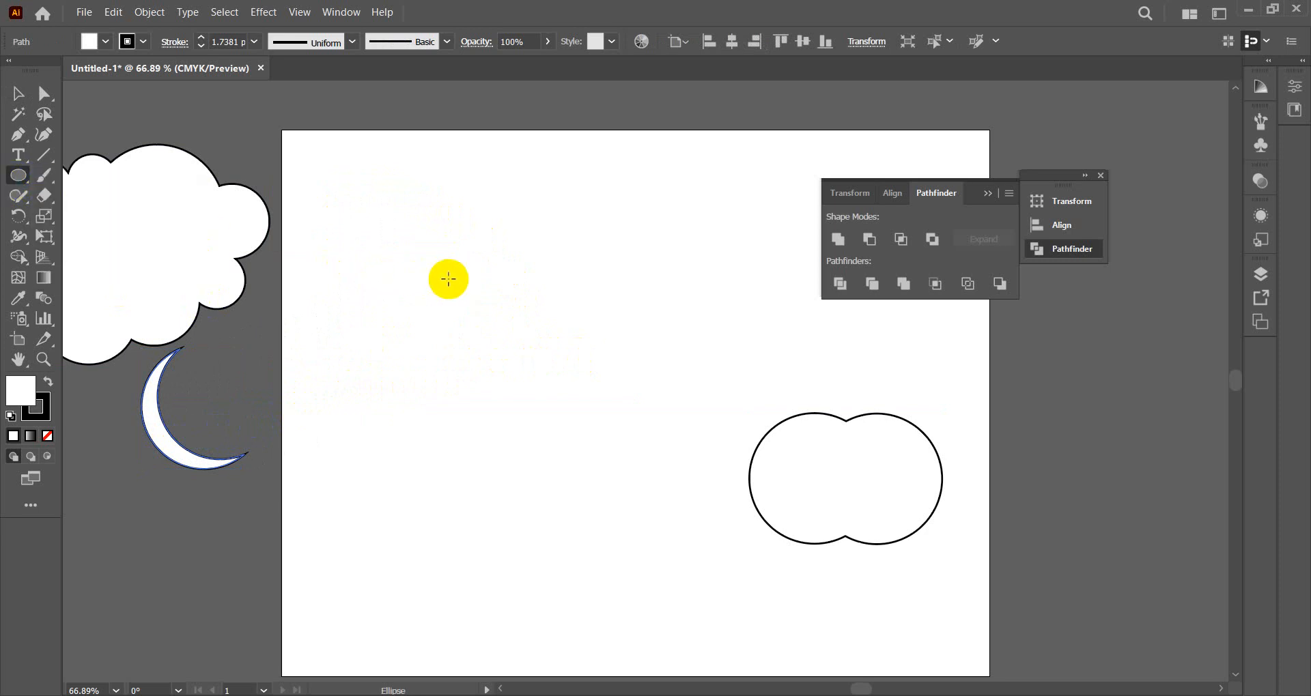
{"action": "left_click_drag", "start_coordinate": [449, 280], "coordinate": [510, 317]}
{"action": "left_click", "coordinate": [18, 93]}
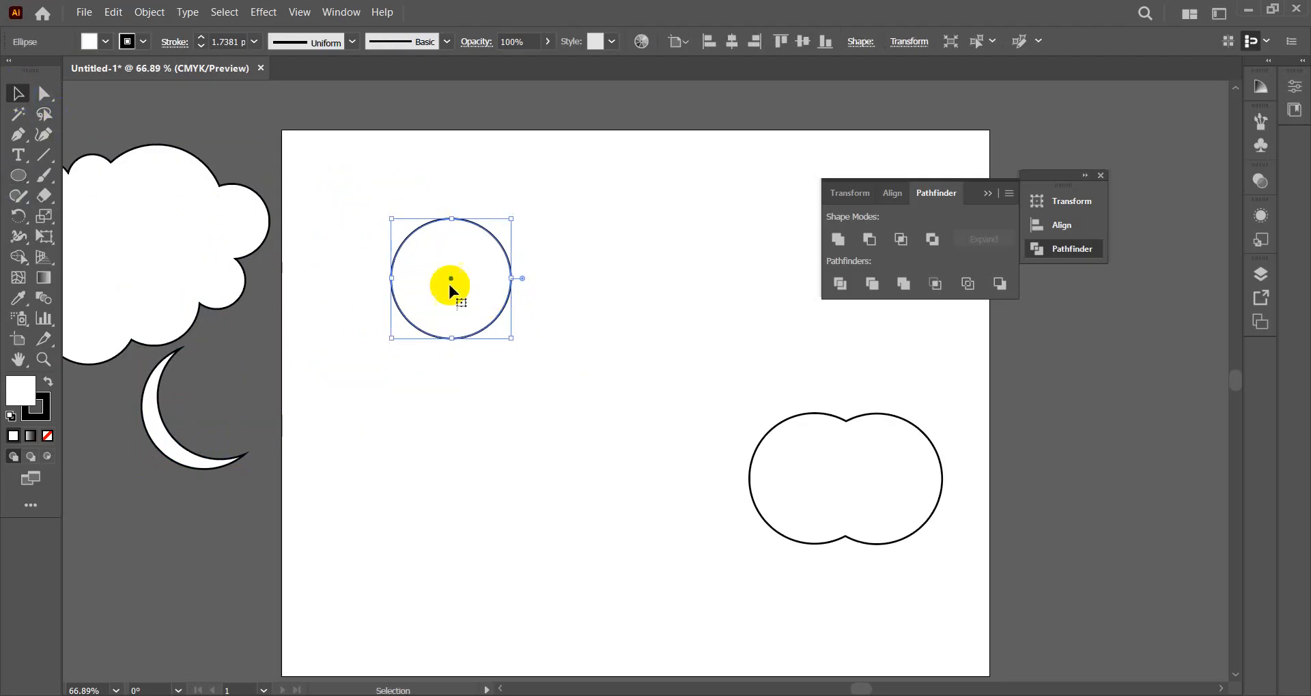
{"action": "left_click_drag", "start_coordinate": [457, 283], "coordinate": [513, 280]}
- Intersect the two circles with Pathfinder and move the resulting lens shape off the artboard's right side
{"action": "left_click_drag", "start_coordinate": [393, 170], "coordinate": [583, 406]}
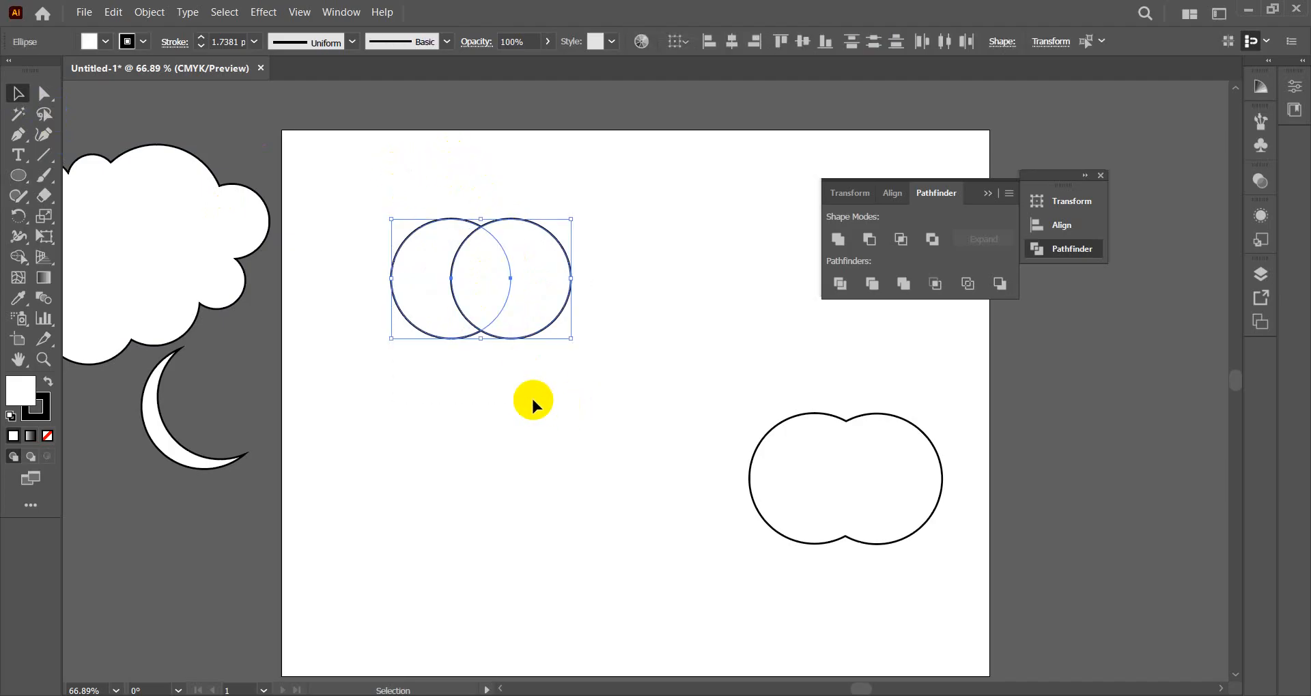
{"action": "left_click", "coordinate": [899, 240]}
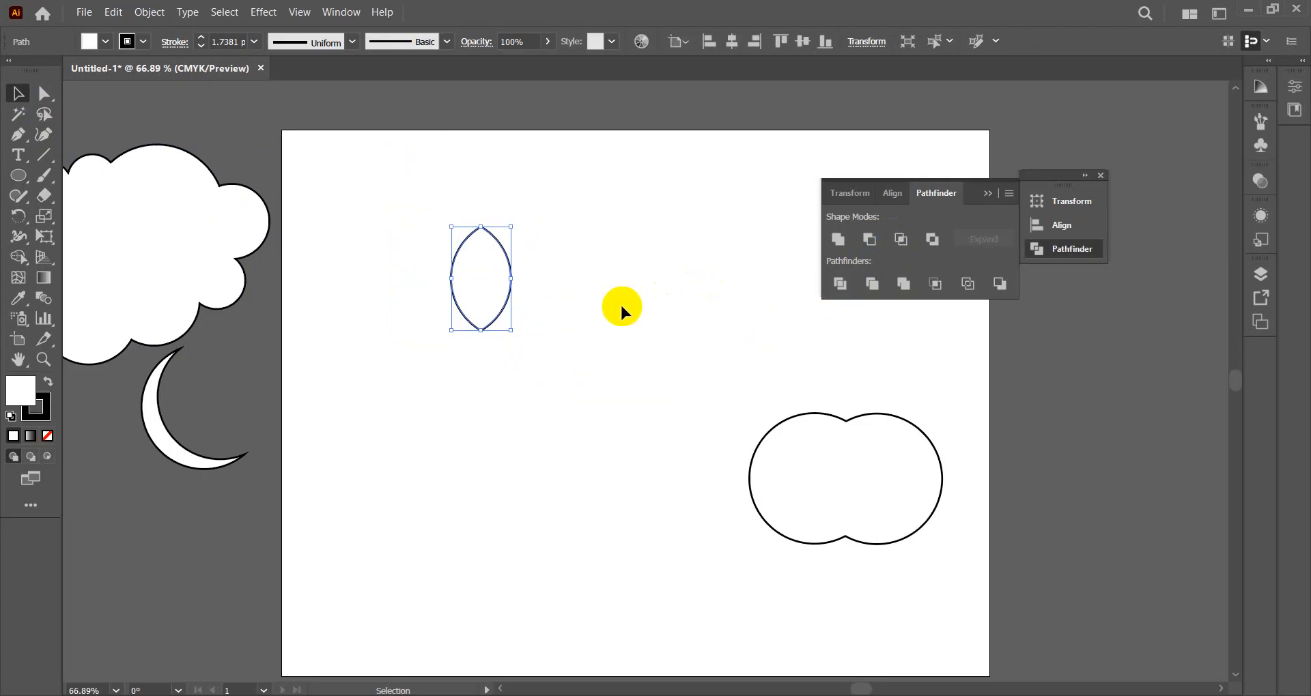
{"action": "left_click_drag", "start_coordinate": [477, 273], "coordinate": [1102, 426]}
{"action": "left_click", "coordinate": [868, 243]}
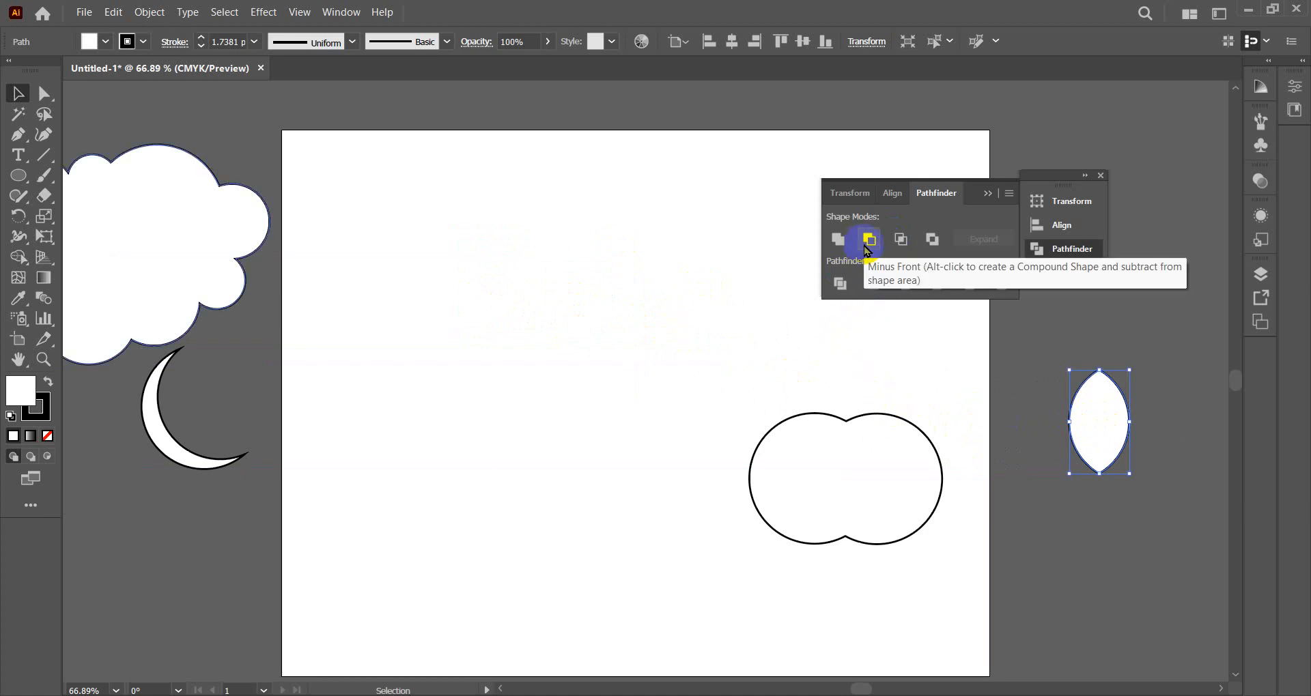
{"action": "left_click", "coordinate": [652, 306]}
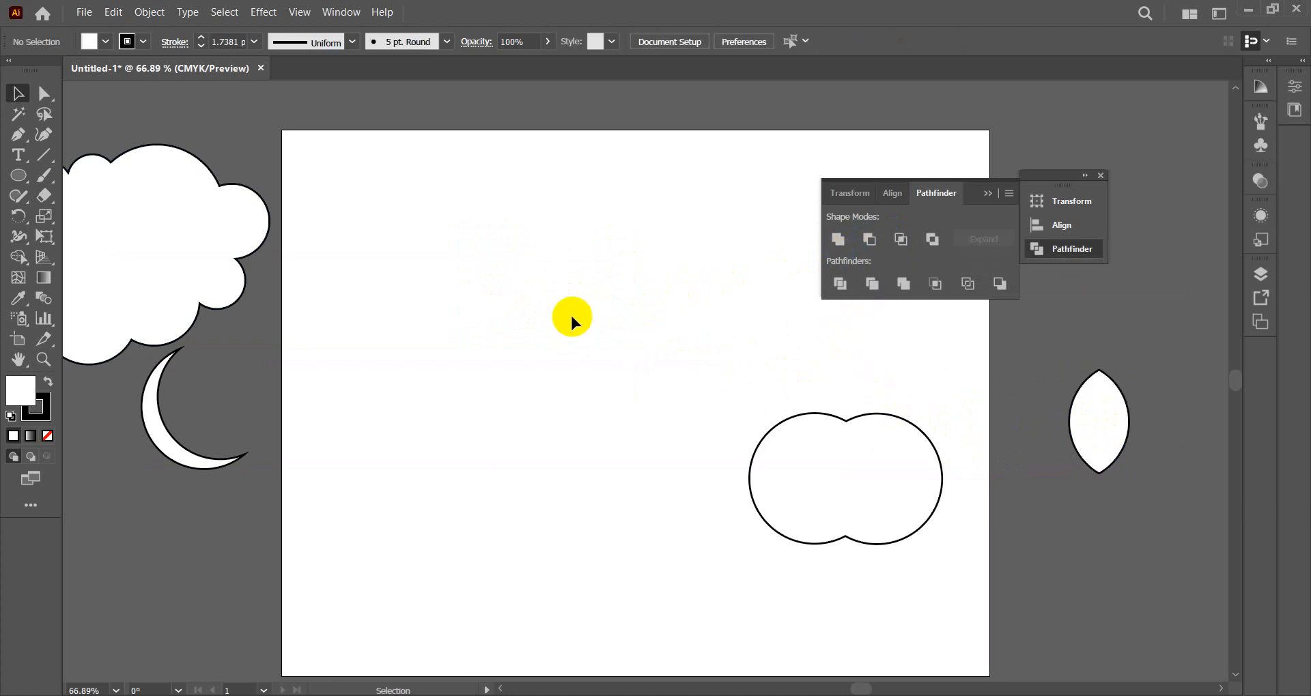
{"action": "left_click", "coordinate": [836, 241]}
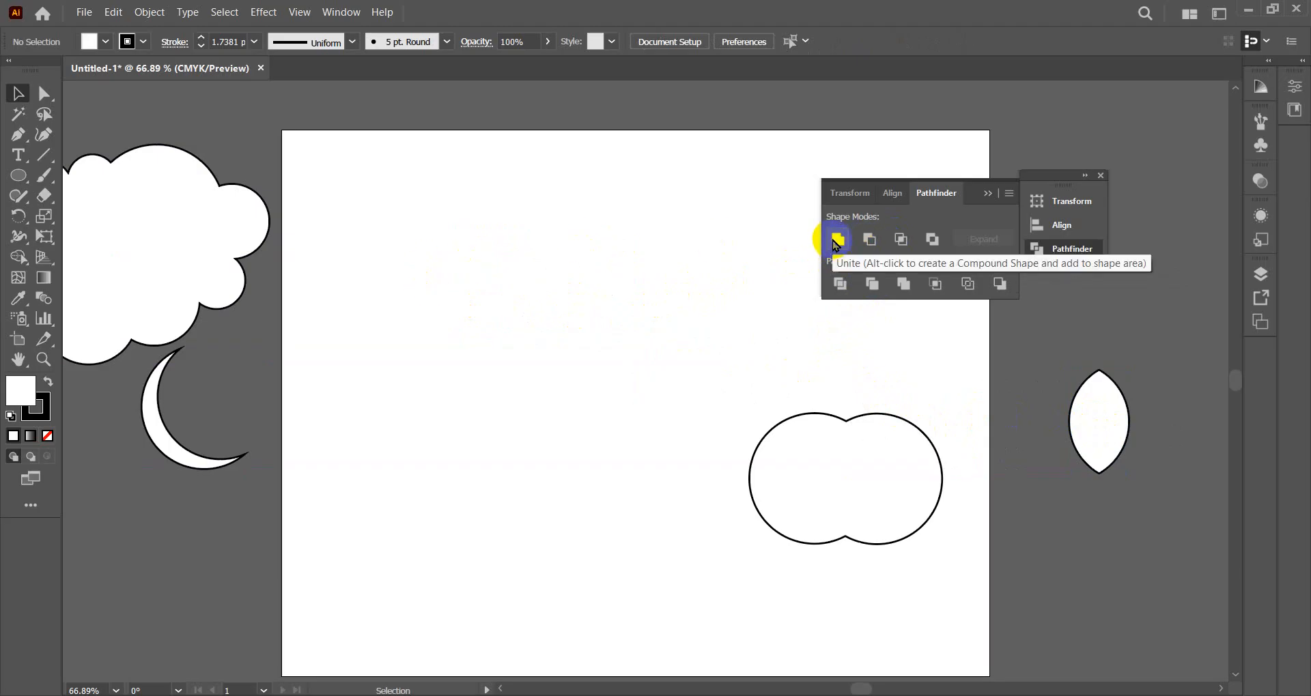
{"action": "left_click", "coordinate": [869, 240]}
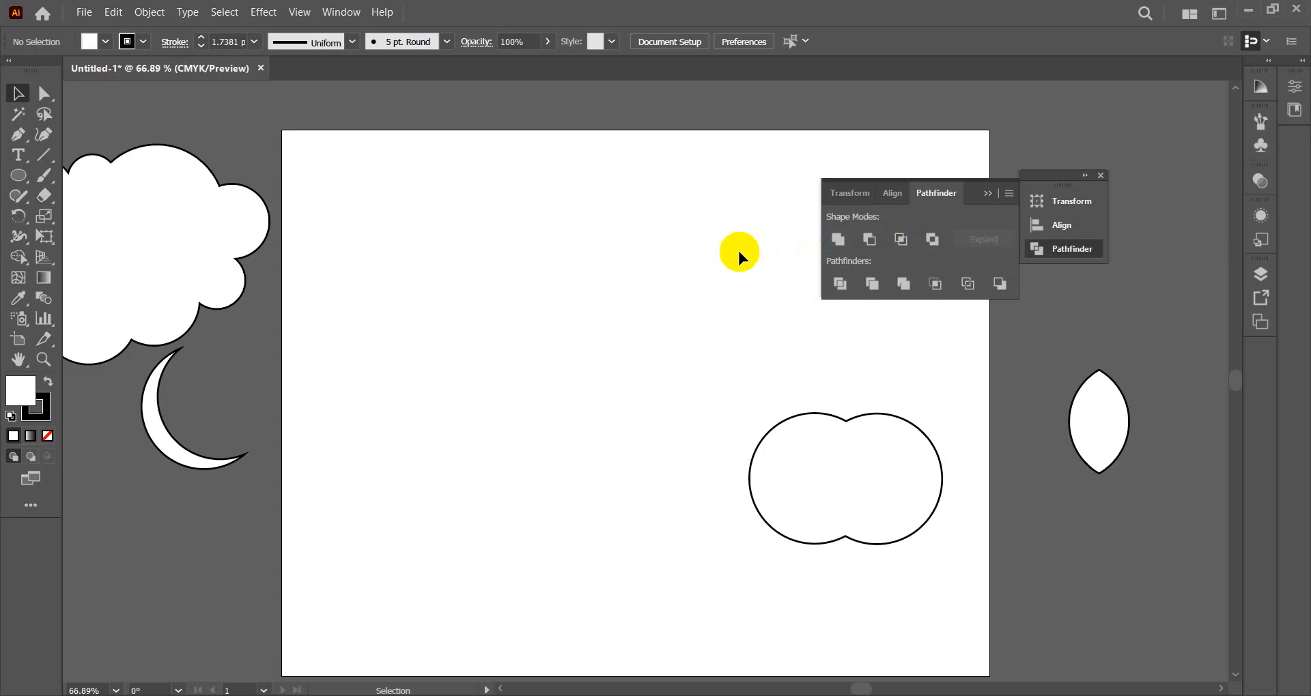
- Draw another, slightly smaller circle left of the artboard's centre and duplicate it to the right so the two overlap
{"action": "left_click", "coordinate": [19, 181]}
{"action": "left_click_drag", "start_coordinate": [19, 179], "coordinate": [81, 216]}
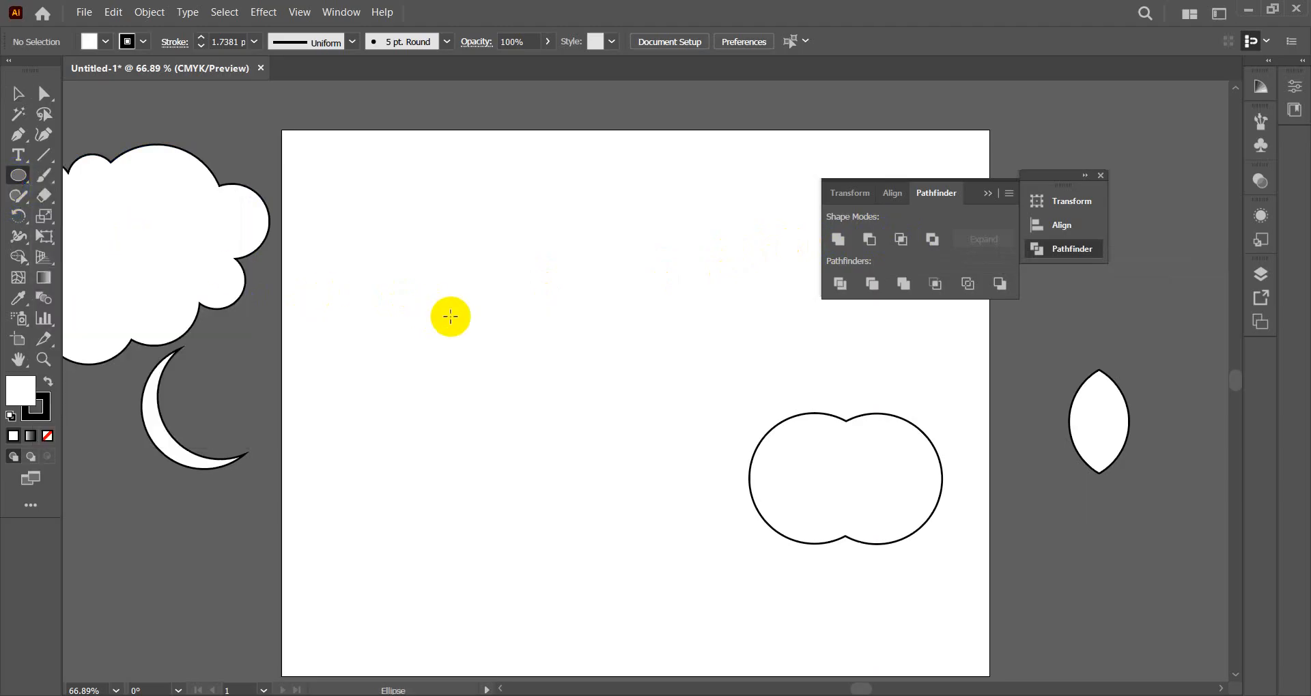
{"action": "left_click_drag", "start_coordinate": [465, 319], "coordinate": [516, 369]}
{"action": "left_click", "coordinate": [11, 100]}
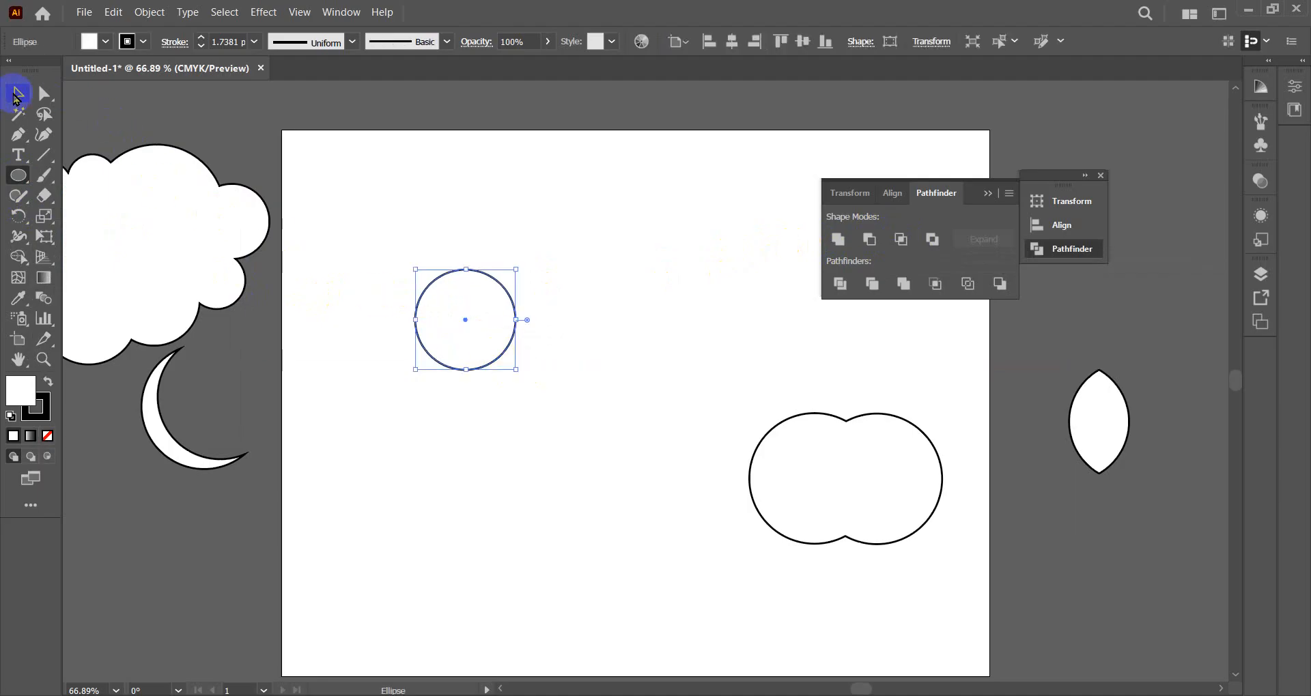
{"action": "left_click_drag", "start_coordinate": [475, 324], "coordinate": [514, 320]}
- Apply the Pathfinder Exclude shape mode to the two overlapping circles to cut out their shared area
{"action": "left_click_drag", "start_coordinate": [410, 227], "coordinate": [589, 450]}
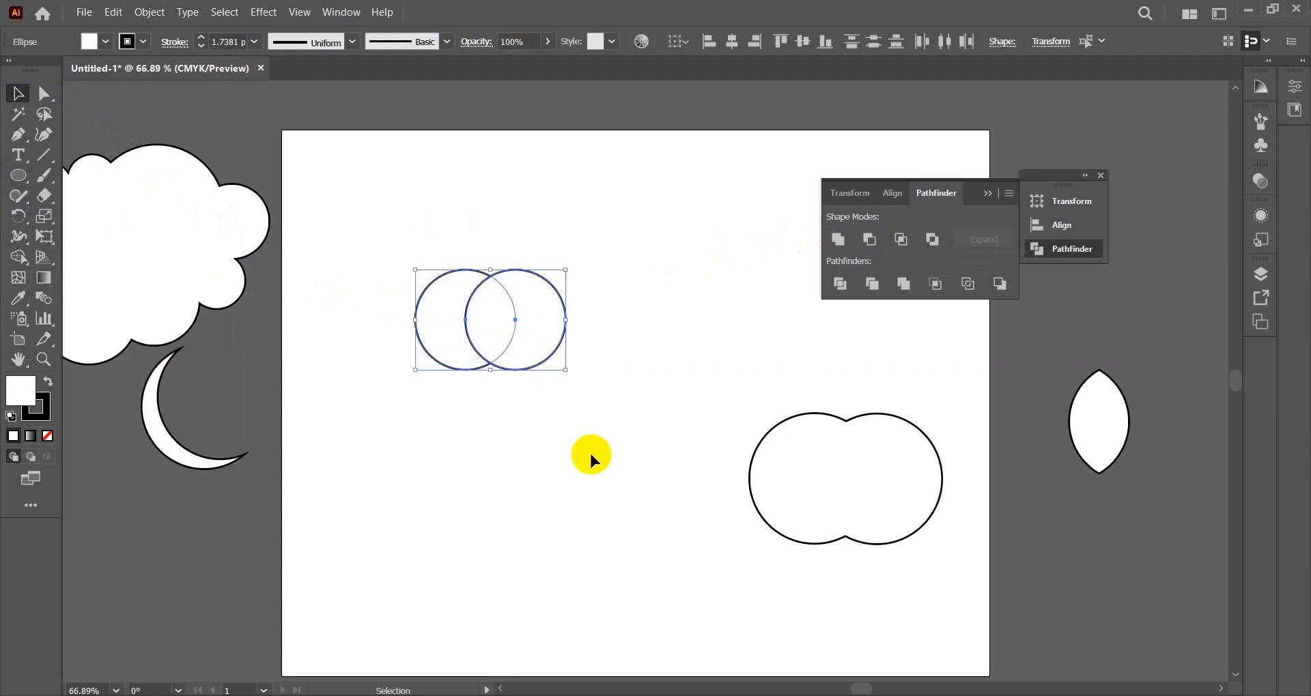
{"action": "left_click", "coordinate": [933, 240]}
{"action": "left_click", "coordinate": [668, 326]}
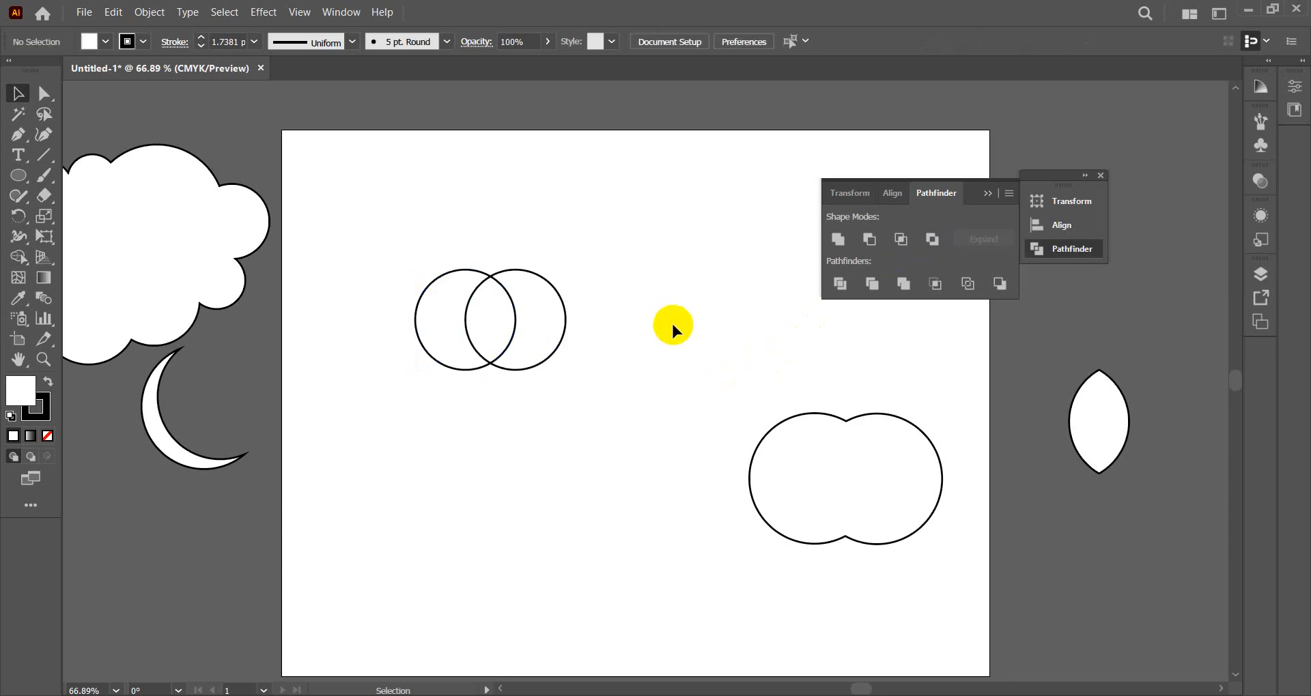
{"action": "left_click_drag", "start_coordinate": [424, 240], "coordinate": [596, 379]}
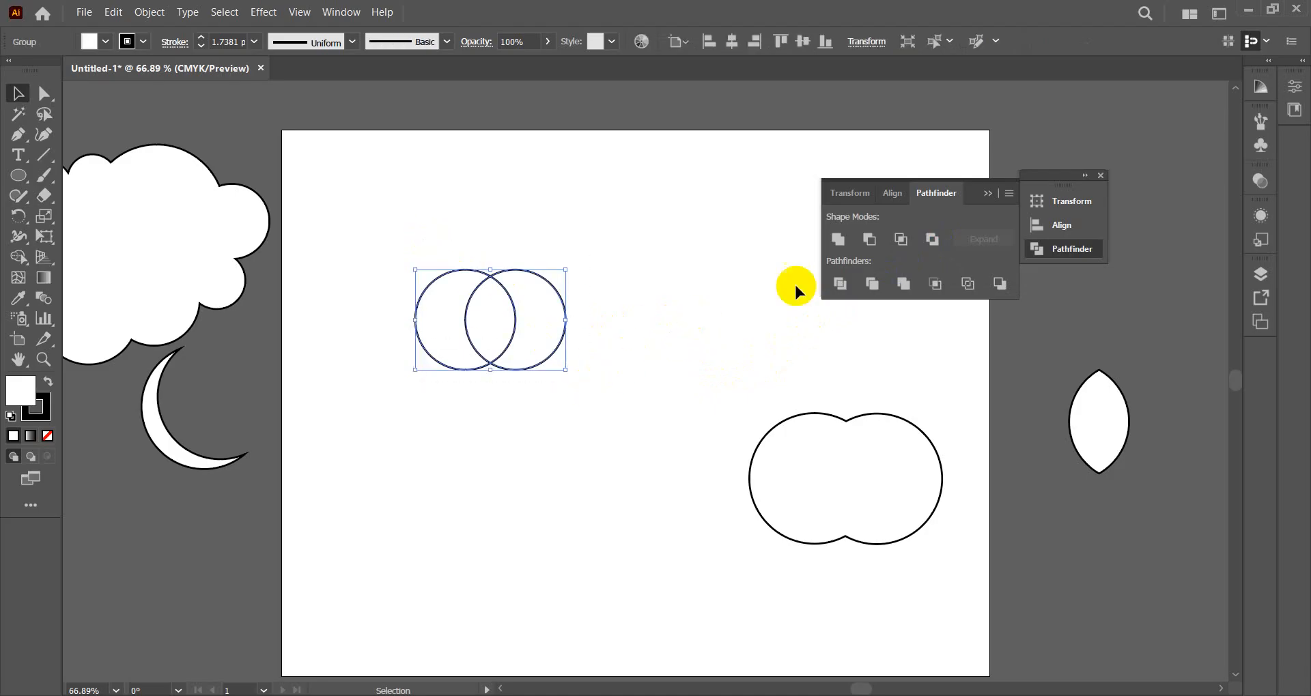
{"action": "left_click", "coordinate": [929, 237]}
{"action": "left_click", "coordinate": [931, 237]}
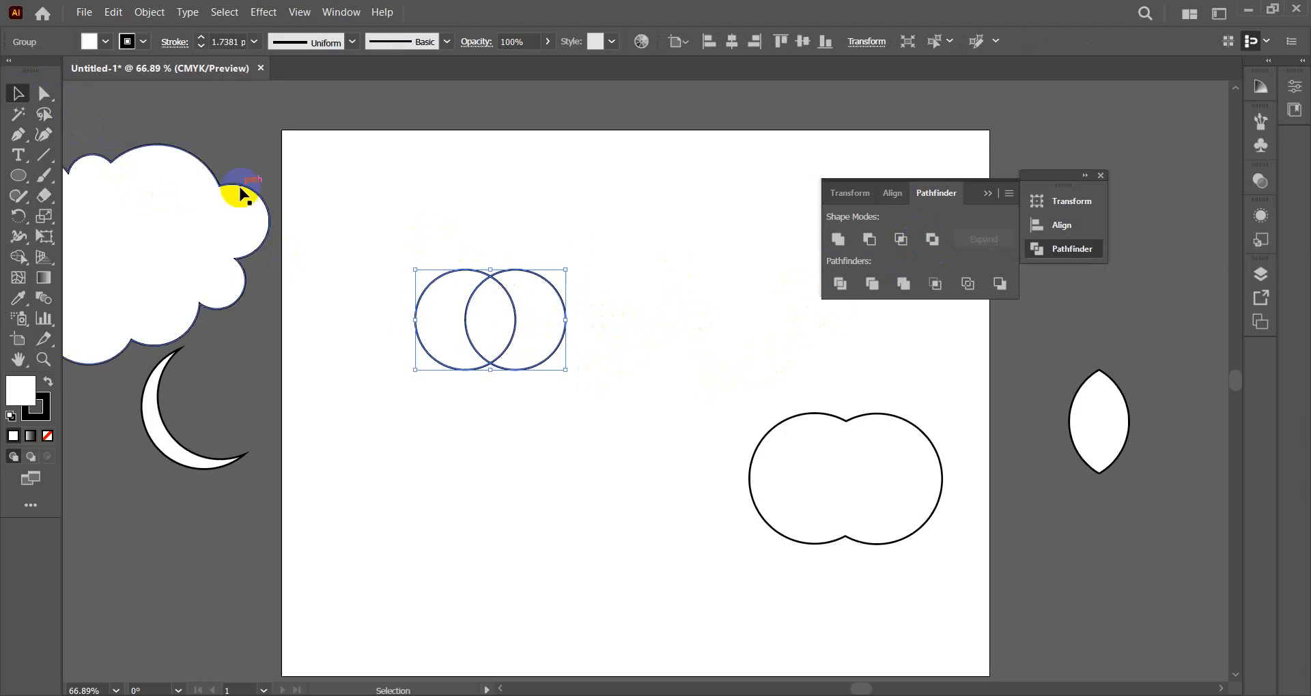
- Move the excluded circle group onto the grey pasteboard to examine its overlap area, and return it to the artboard
{"action": "left_click", "coordinate": [474, 236]}
{"action": "left_click", "coordinate": [499, 320]}
{"action": "left_click_drag", "start_coordinate": [523, 318], "coordinate": [234, 575]}
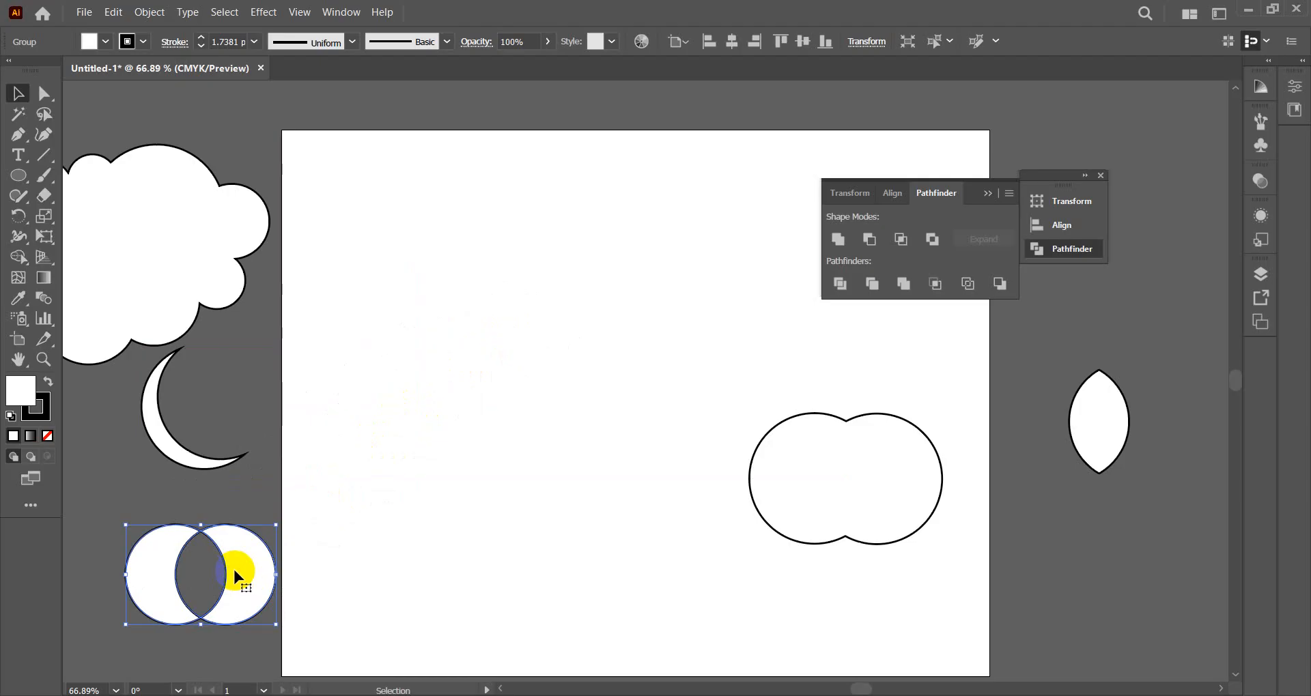
{"action": "left_click_drag", "start_coordinate": [234, 576], "coordinate": [593, 315]}
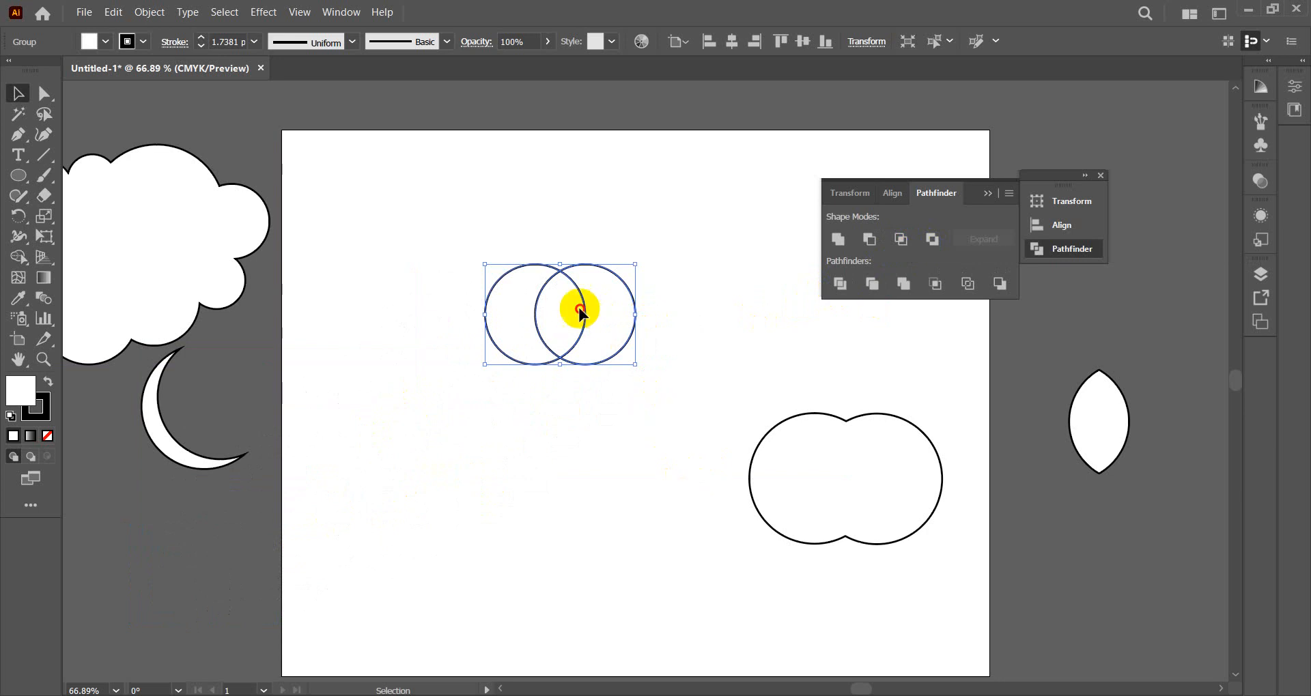
- Move the excluded circle group onto the pasteboard below the lens shape, and shift the united circles across the artboard's right edge
{"action": "left_click_drag", "start_coordinate": [579, 310], "coordinate": [636, 415]}
{"action": "left_click", "coordinate": [669, 404]}
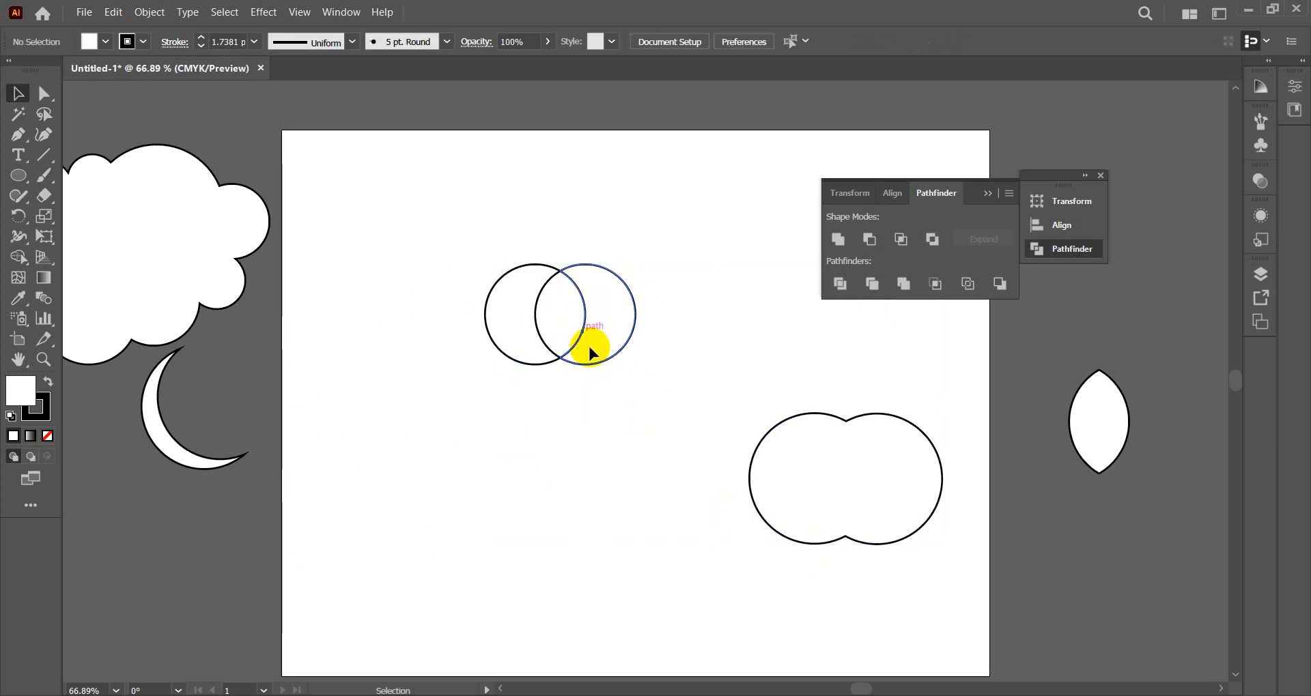
{"action": "left_click_drag", "start_coordinate": [582, 315], "coordinate": [1138, 553]}
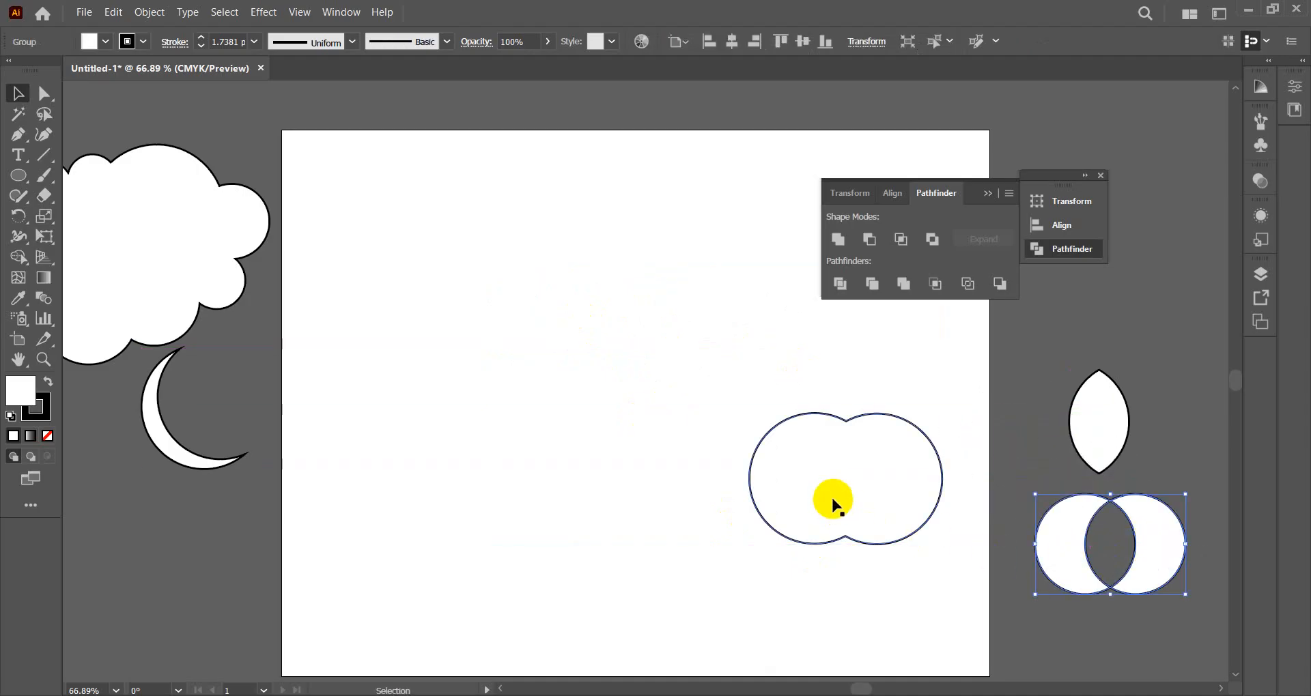
{"action": "left_click_drag", "start_coordinate": [832, 505], "coordinate": [910, 503]}
- Draw a large circle left of the artboard's centre with the Ellipse tool, undoing the first attempt
{"action": "left_click_drag", "start_coordinate": [30, 178], "coordinate": [91, 222]}
{"action": "left_click_drag", "start_coordinate": [559, 382], "coordinate": [635, 473]}
{"action": "key", "text": "ctrl+z"}
{"action": "left_click_drag", "start_coordinate": [578, 413], "coordinate": [674, 511]}
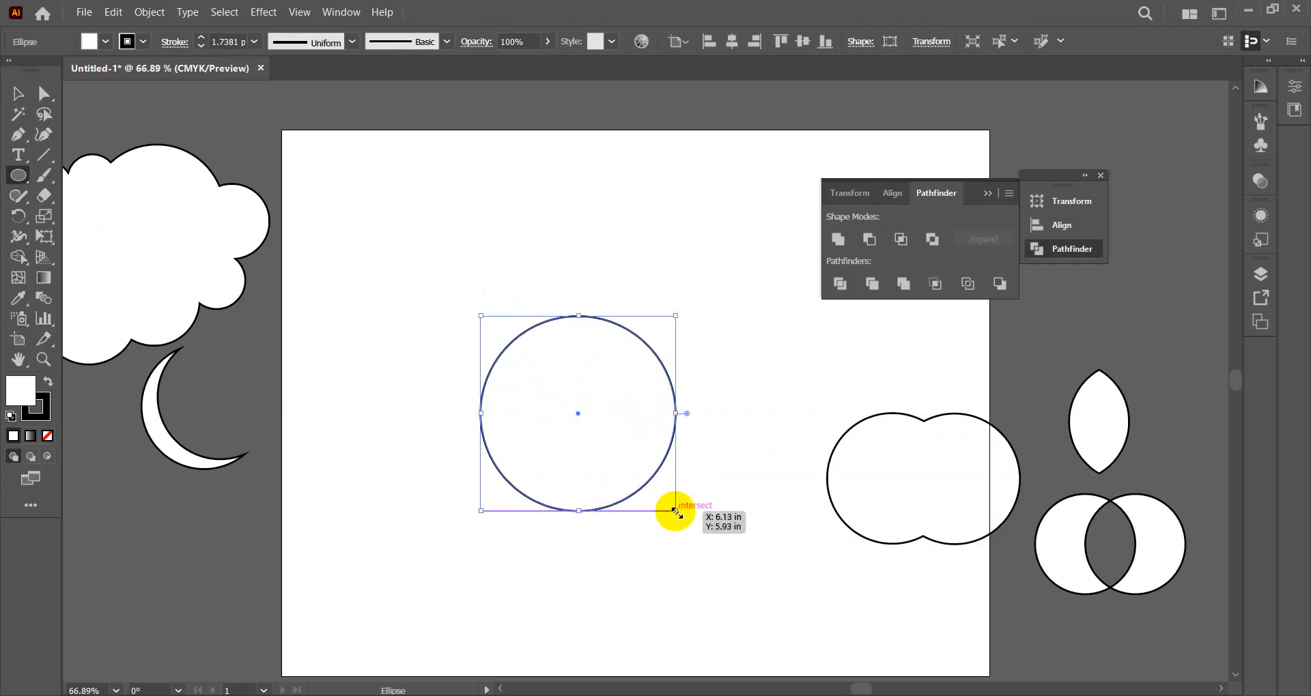
{"action": "left_click", "coordinate": [27, 102]}
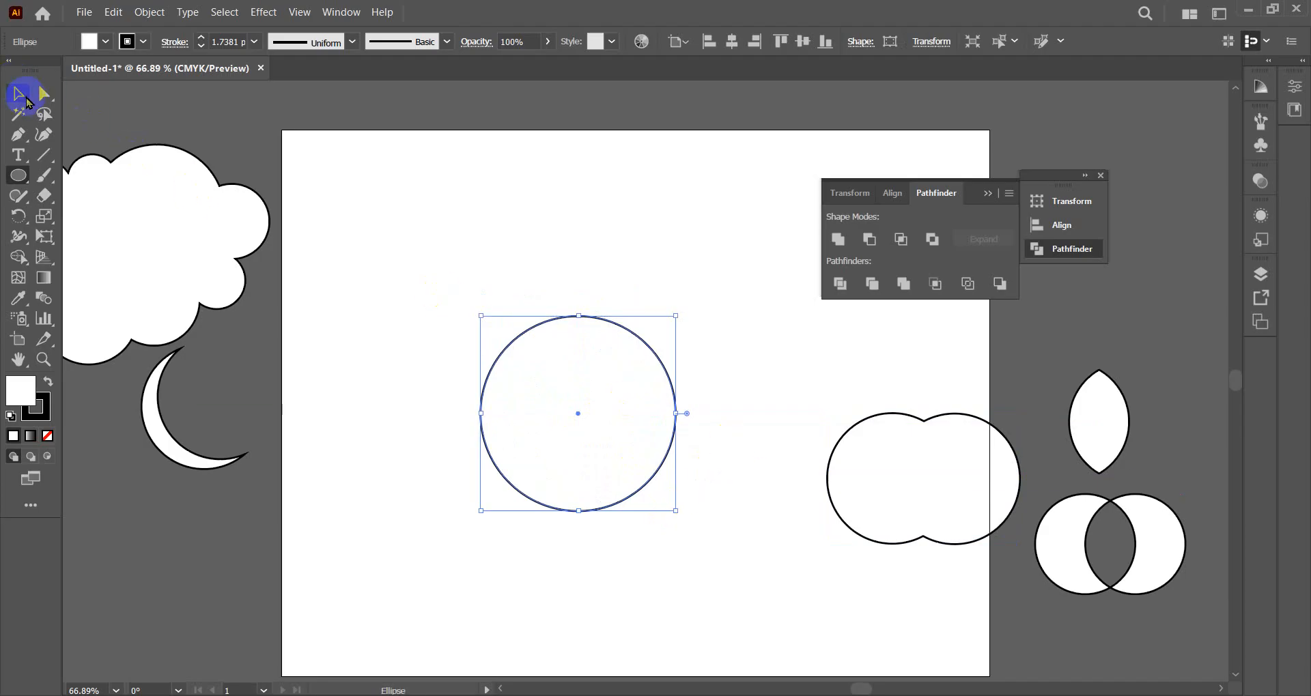
{"action": "left_click", "coordinate": [536, 191]}
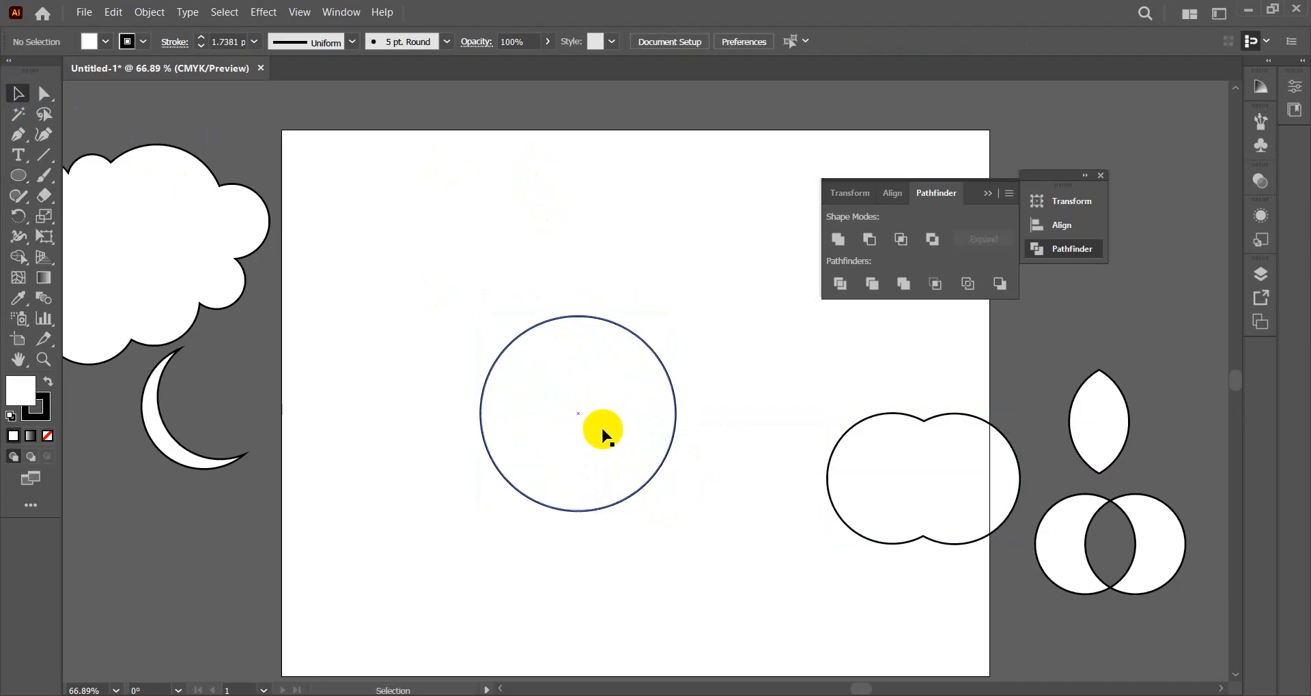
- Draw a small, narrow vertical ellipse and place it across the top edge of the large circle
{"action": "left_click", "coordinate": [21, 175]}
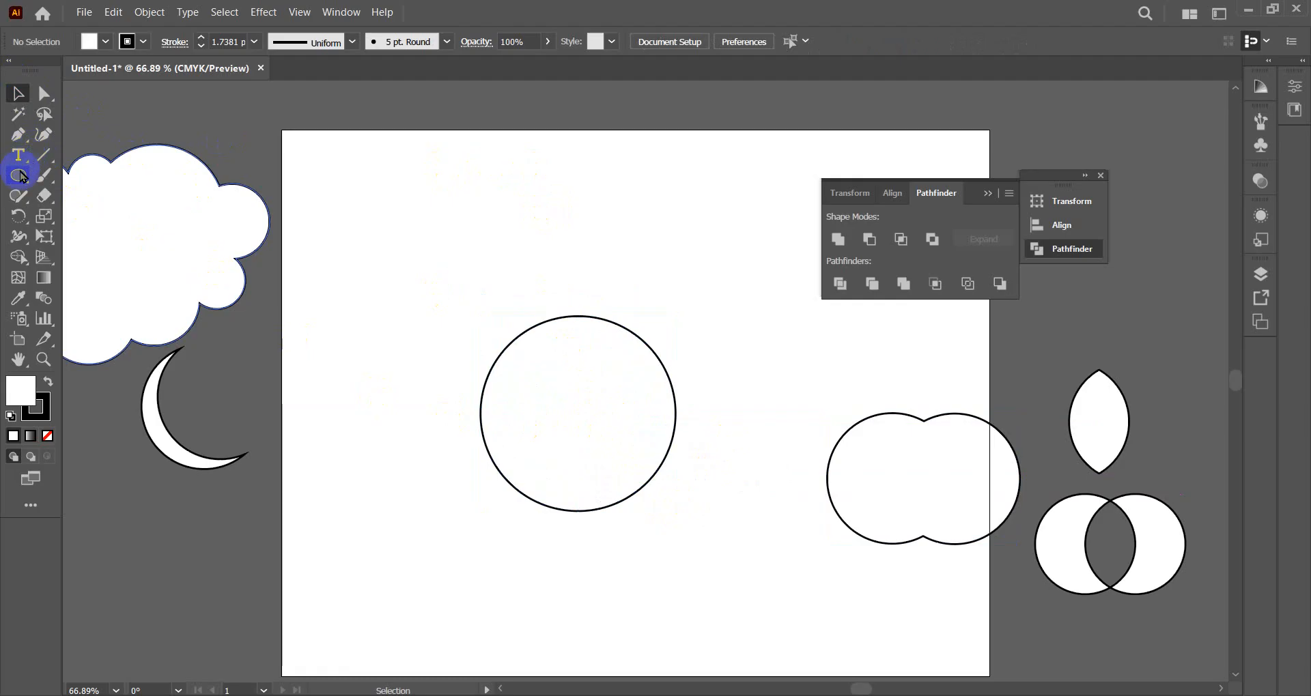
{"action": "left_click", "coordinate": [111, 214]}
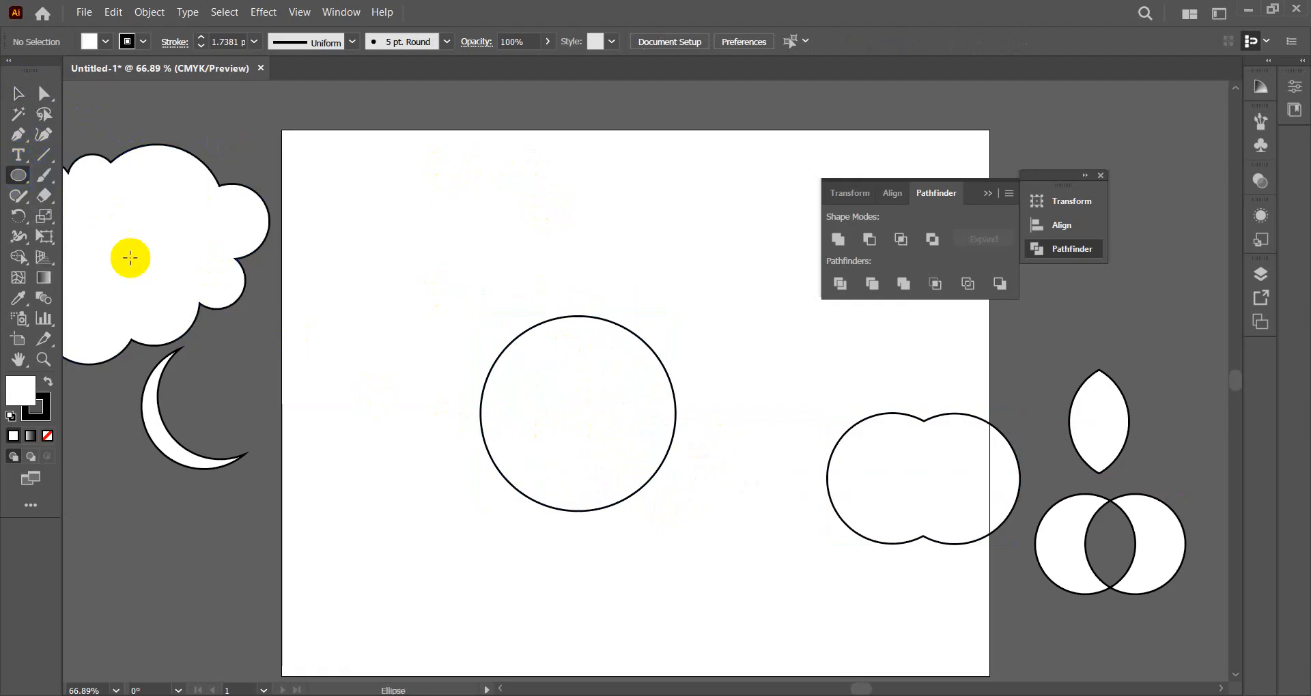
{"action": "left_click_drag", "start_coordinate": [566, 299], "coordinate": [591, 355]}
{"action": "left_click", "coordinate": [18, 93]}
{"action": "left_click", "coordinate": [285, 193]}
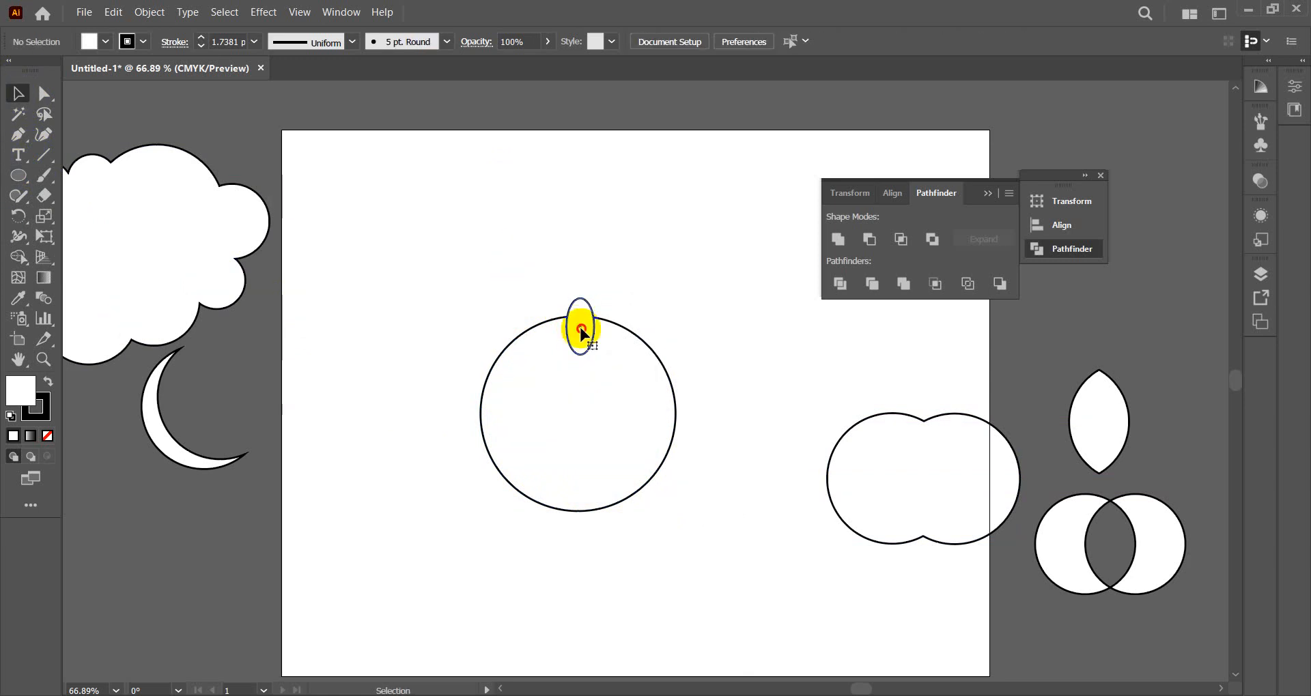
{"action": "left_click_drag", "start_coordinate": [581, 332], "coordinate": [574, 318]}
{"action": "left_click", "coordinate": [674, 304]}
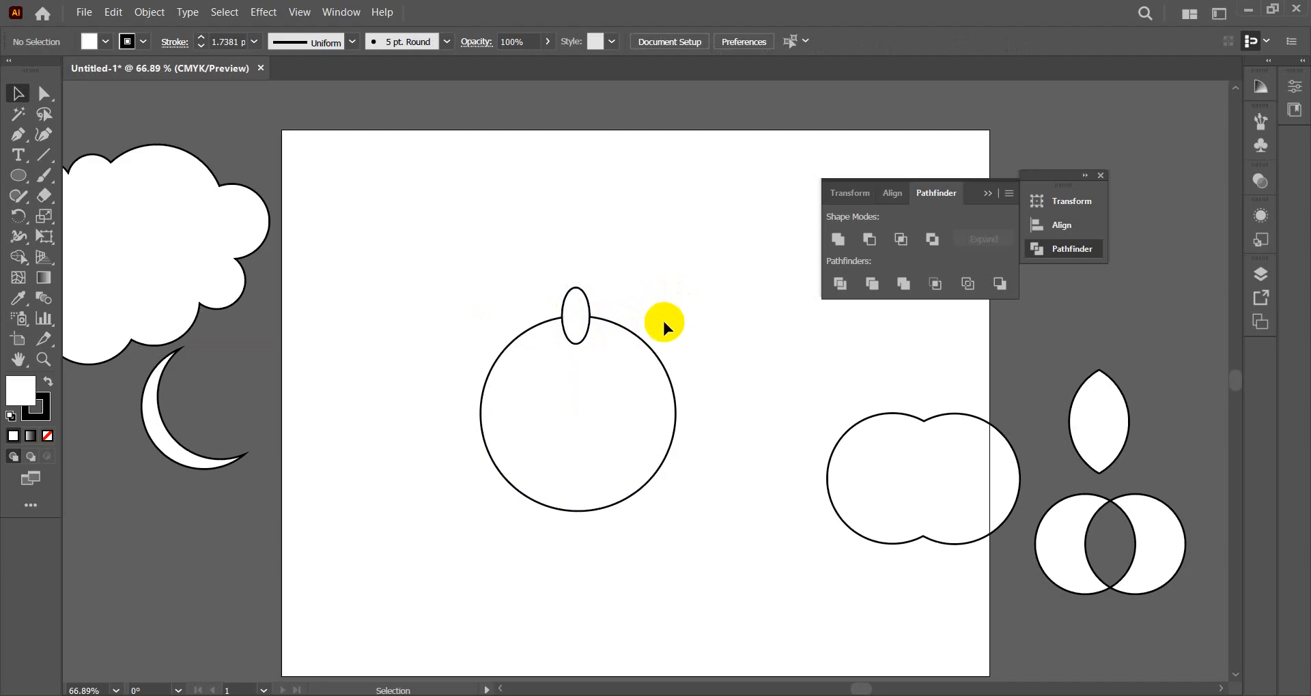
- Align the small ellipse and the large circle on their horizontal centres, undoing a trial vertical centring
{"action": "left_click_drag", "start_coordinate": [458, 252], "coordinate": [652, 567]}
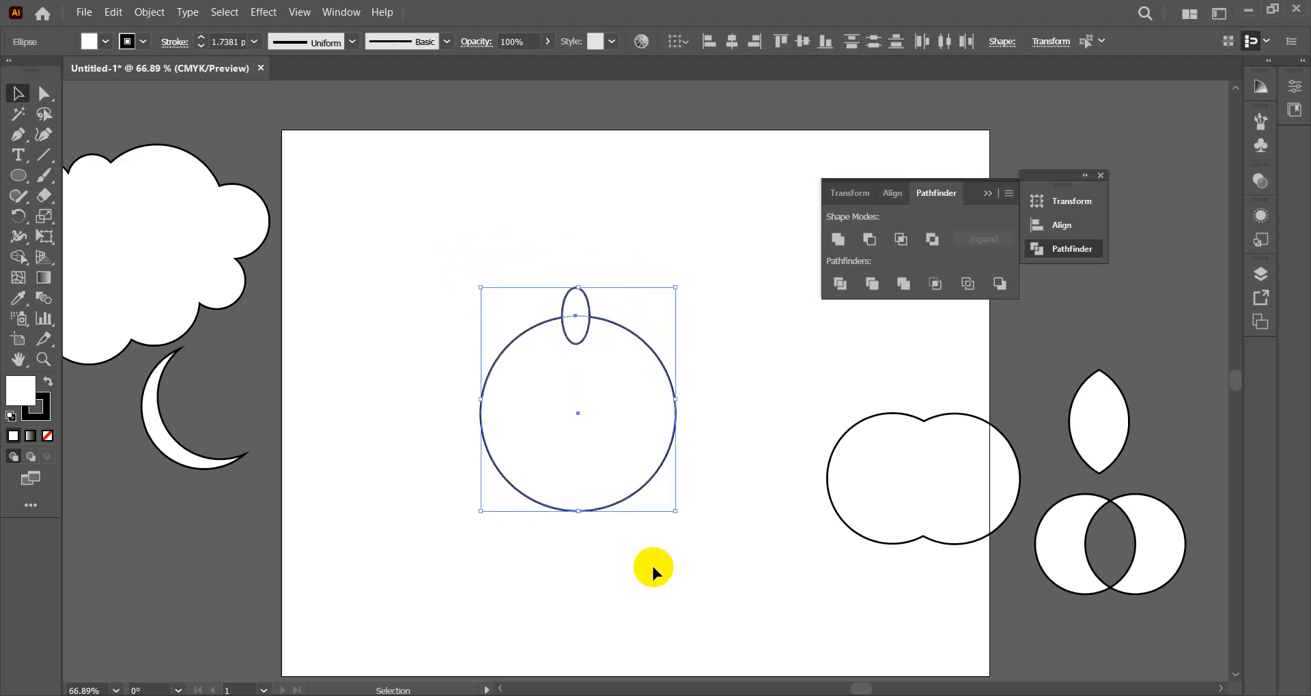
{"action": "left_click", "coordinate": [732, 43]}
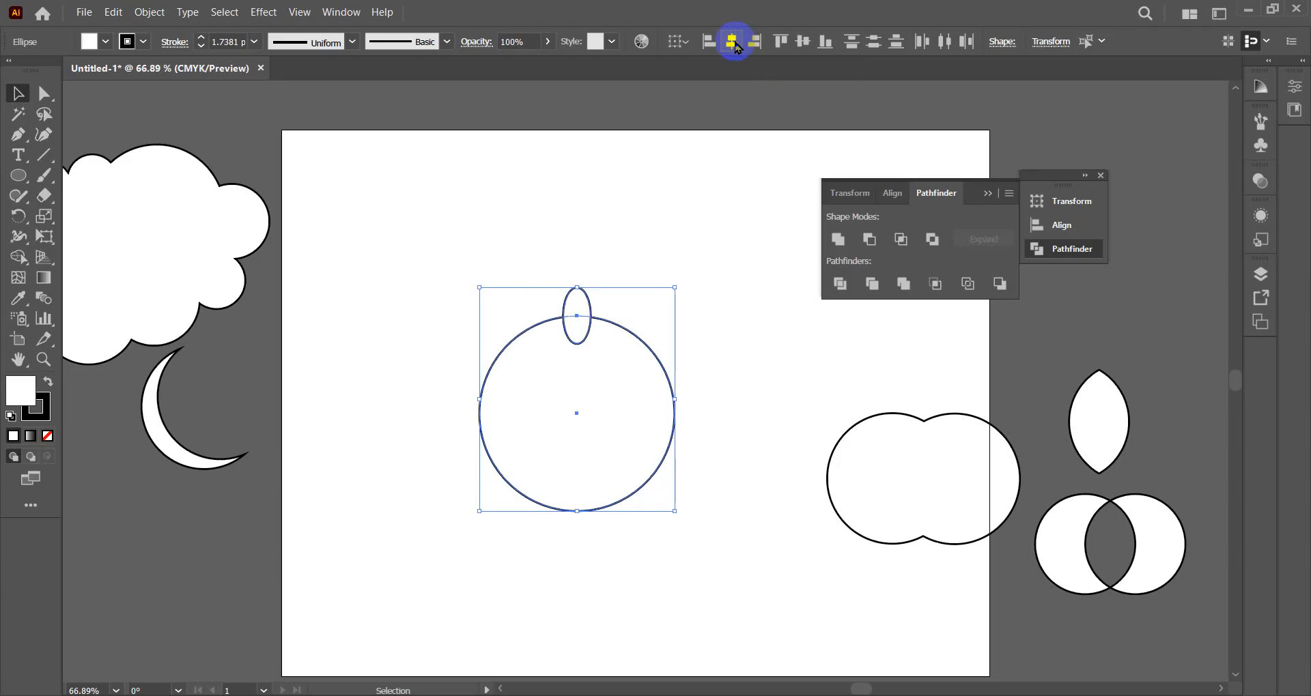
{"action": "left_click", "coordinate": [802, 41]}
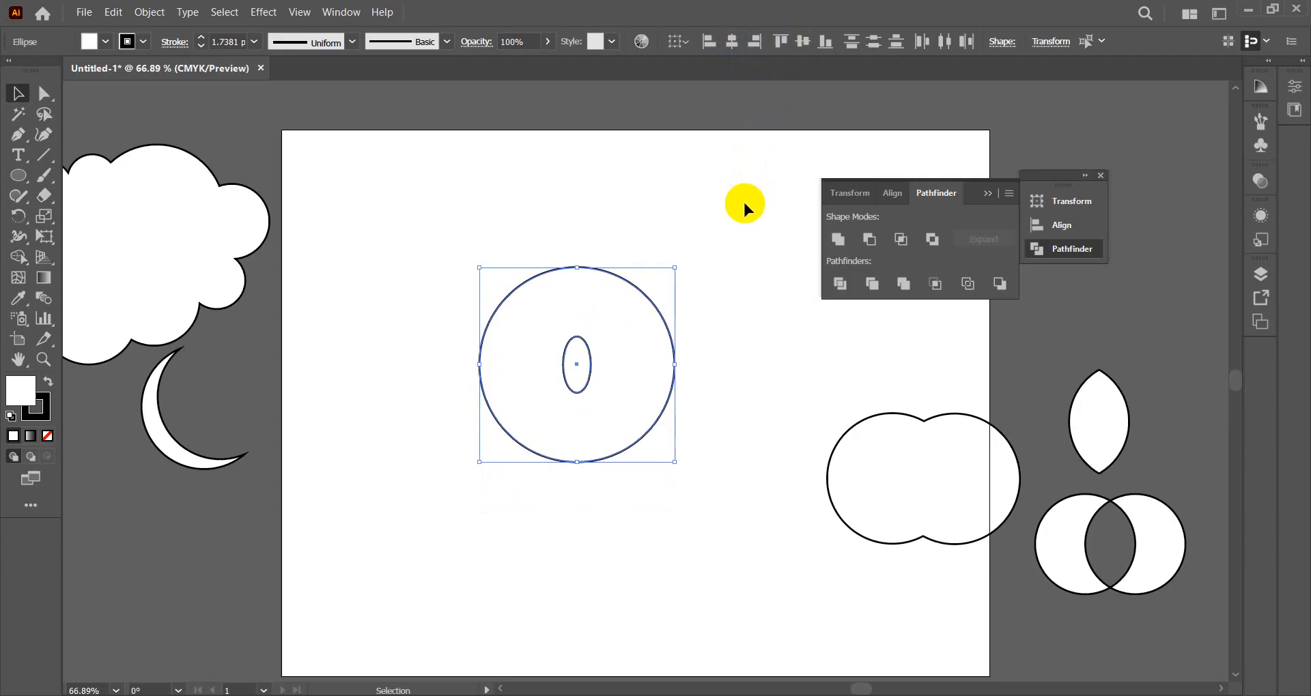
{"action": "key", "text": "ctrl+z"}
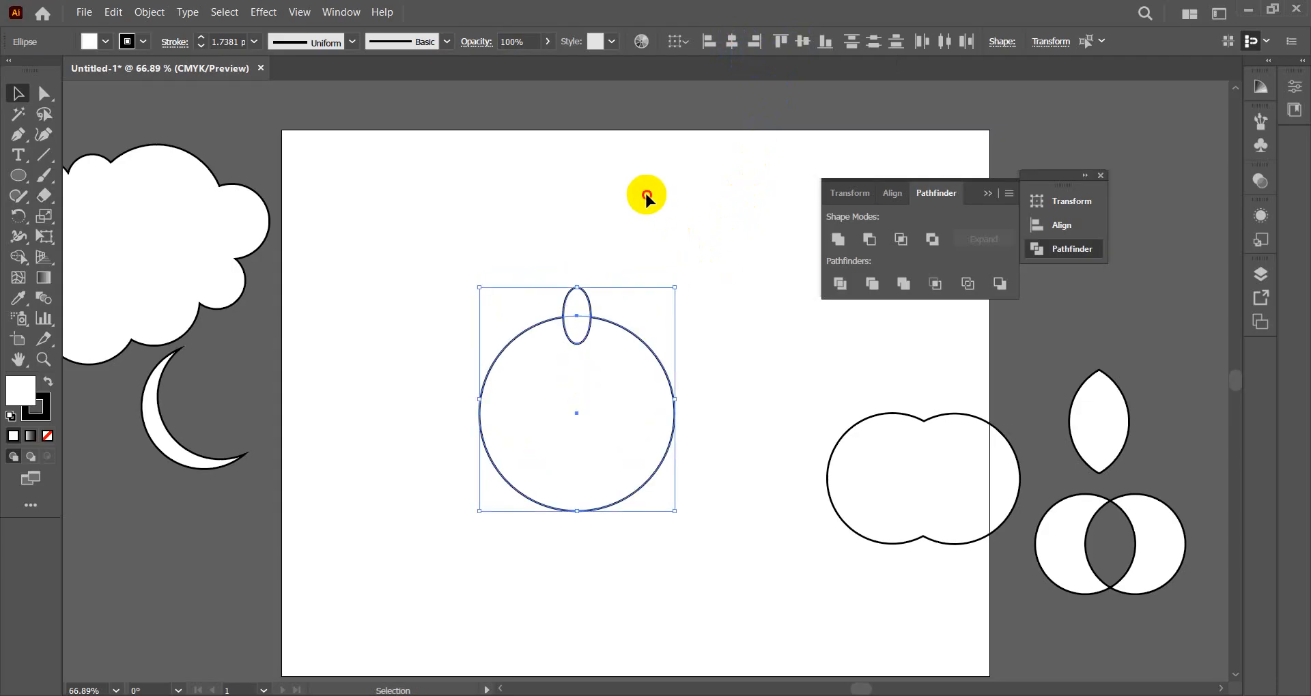
{"action": "left_click", "coordinate": [631, 294]}
- Rotate a copy of the small ellipse by -45° around the large circle's centre
{"action": "left_click", "coordinate": [577, 327]}
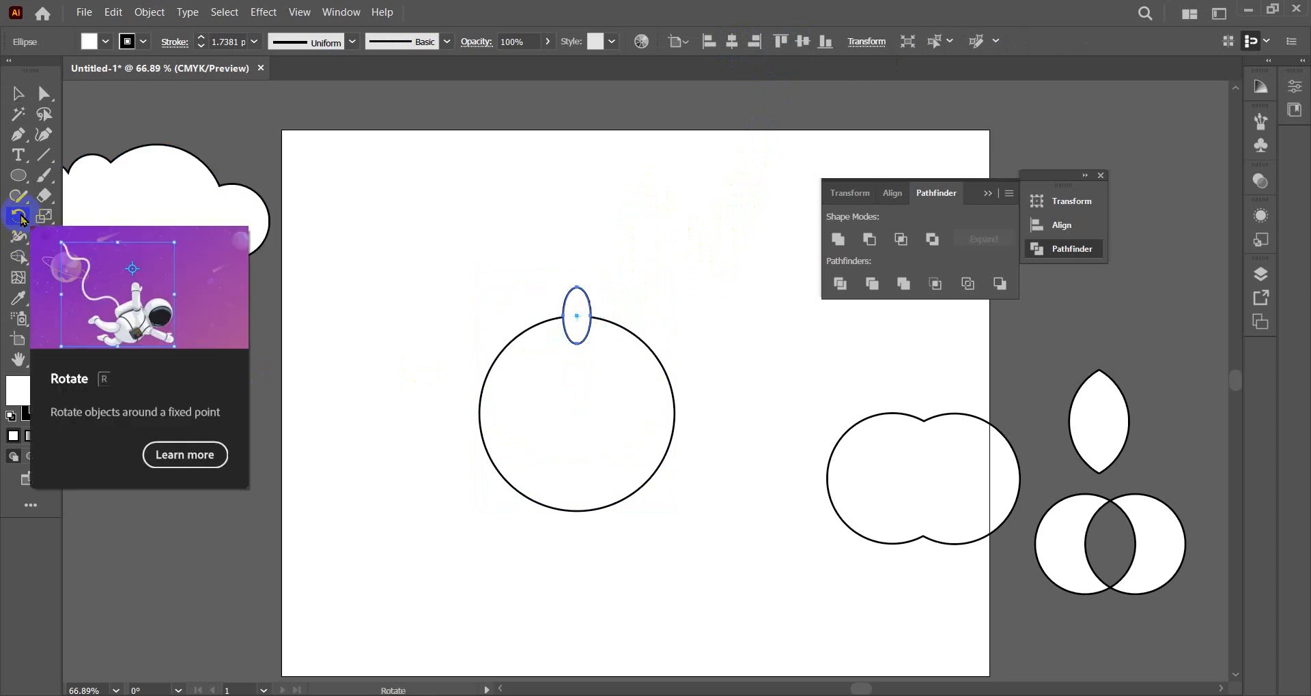
{"action": "left_click", "coordinate": [19, 217]}
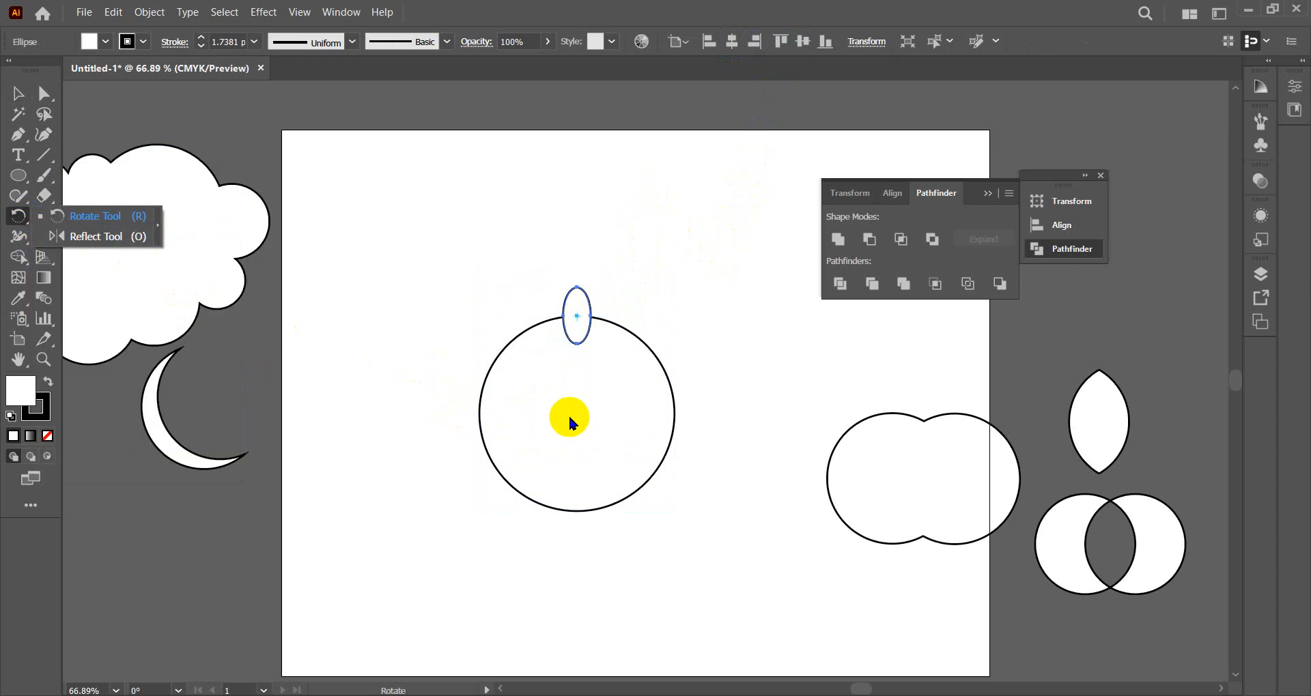
{"action": "left_click", "coordinate": [130, 215]}
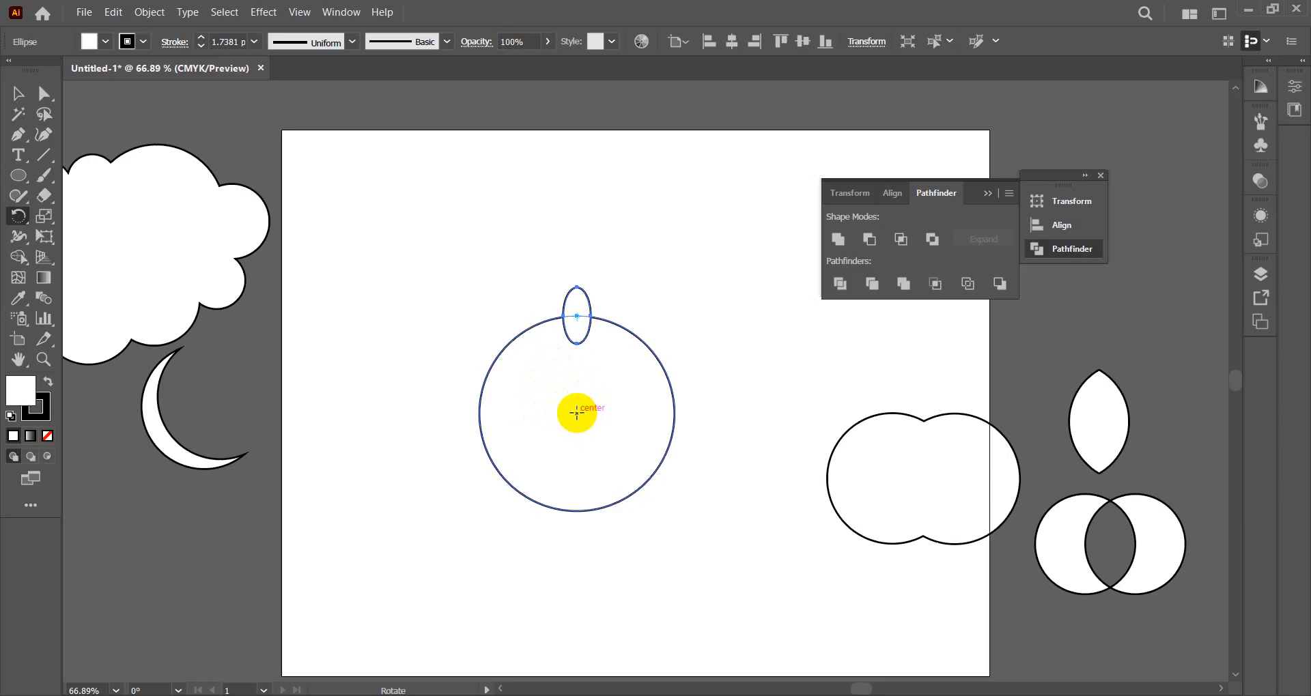
{"action": "left_click", "coordinate": [577, 414]}
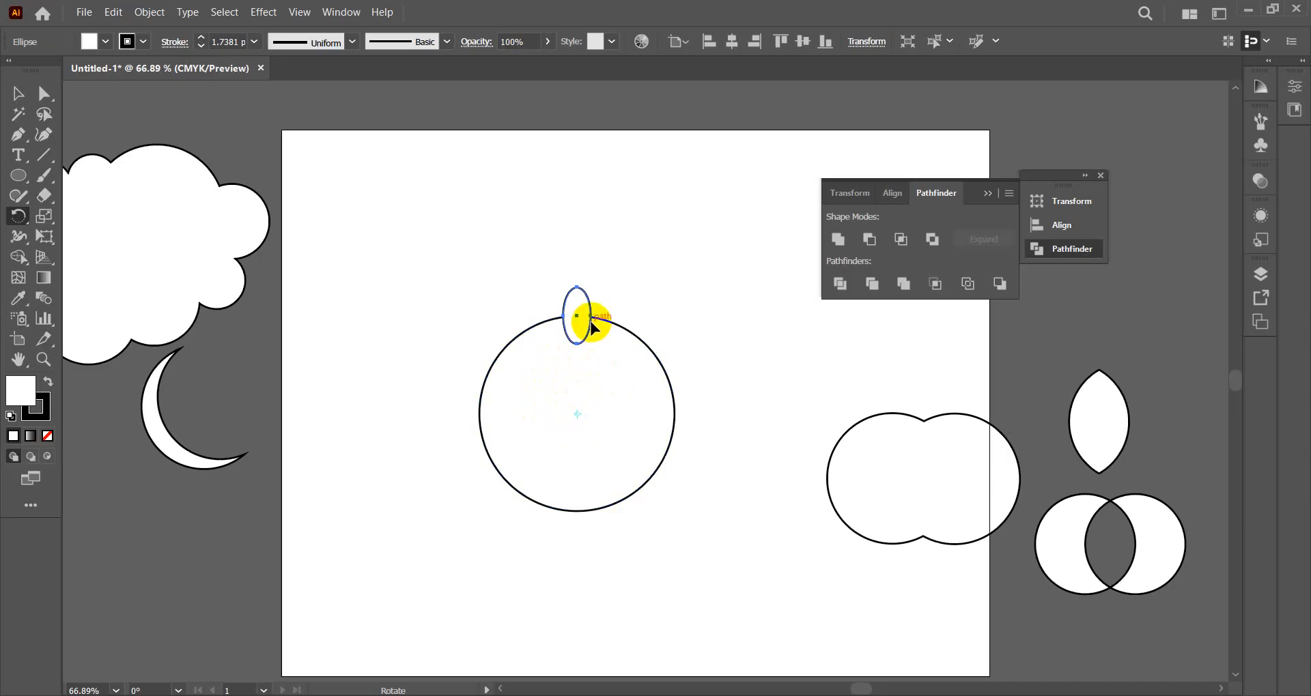
{"action": "left_click_drag", "start_coordinate": [590, 321], "coordinate": [636, 353]}
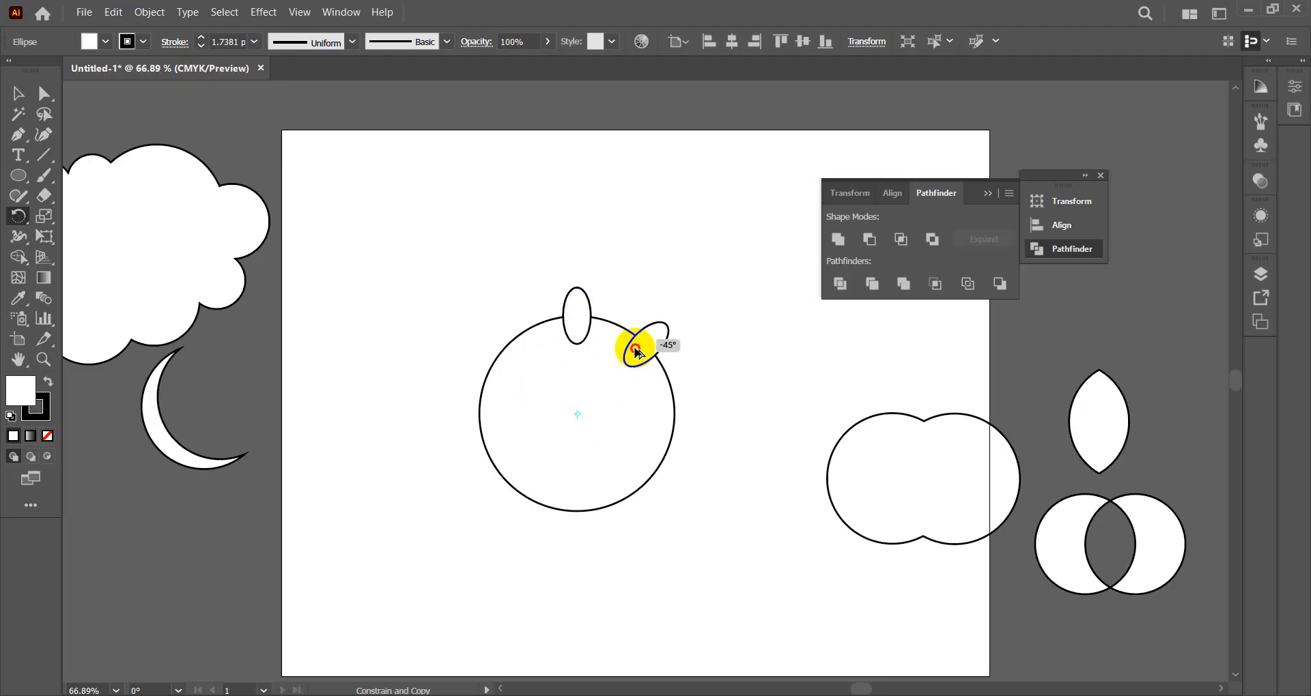
{"action": "left_click_drag", "start_coordinate": [635, 352], "coordinate": [636, 352]}
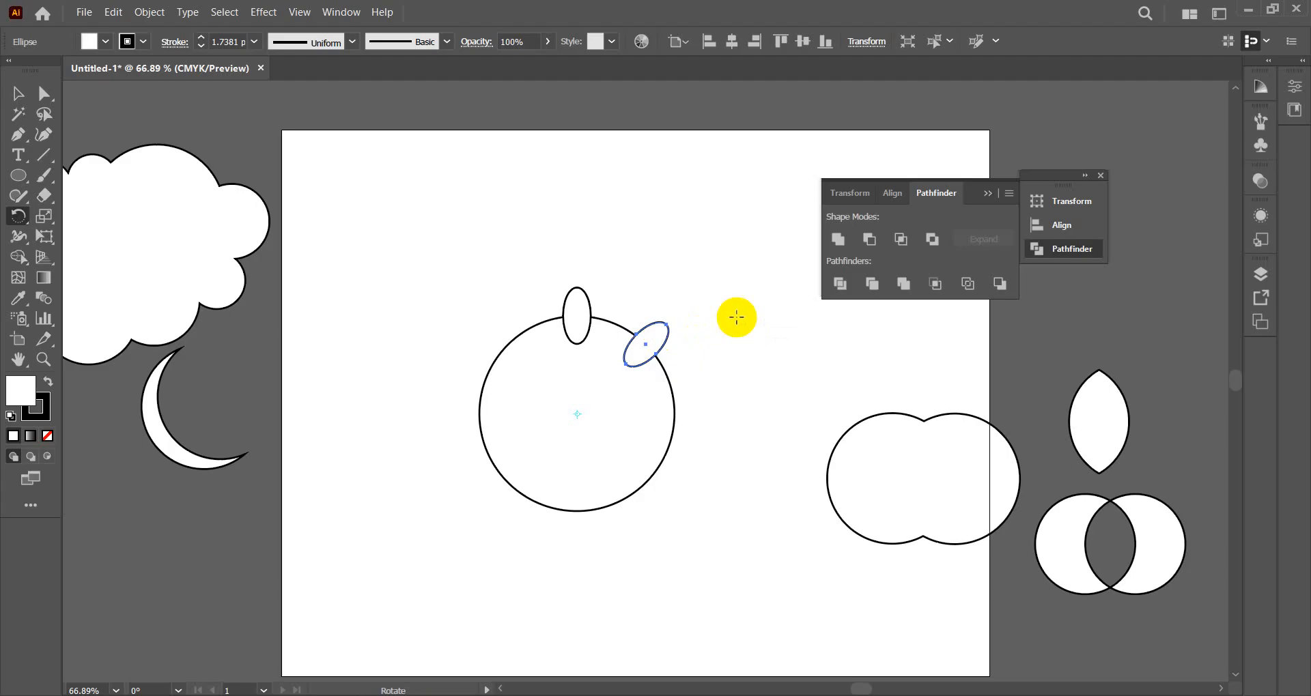
- Repeat the rotated copy six times so that eight ellipses ring the large circle
{"action": "key", "text": "ctrl+d"}
{"action": "key", "text": "ctrl+d"}
{"action": "key", "text": "ctrl+d"}
{"action": "key", "text": "ctrl+d"}
{"action": "key", "text": "ctrl+d"}
{"action": "key", "text": "ctrl+d"}
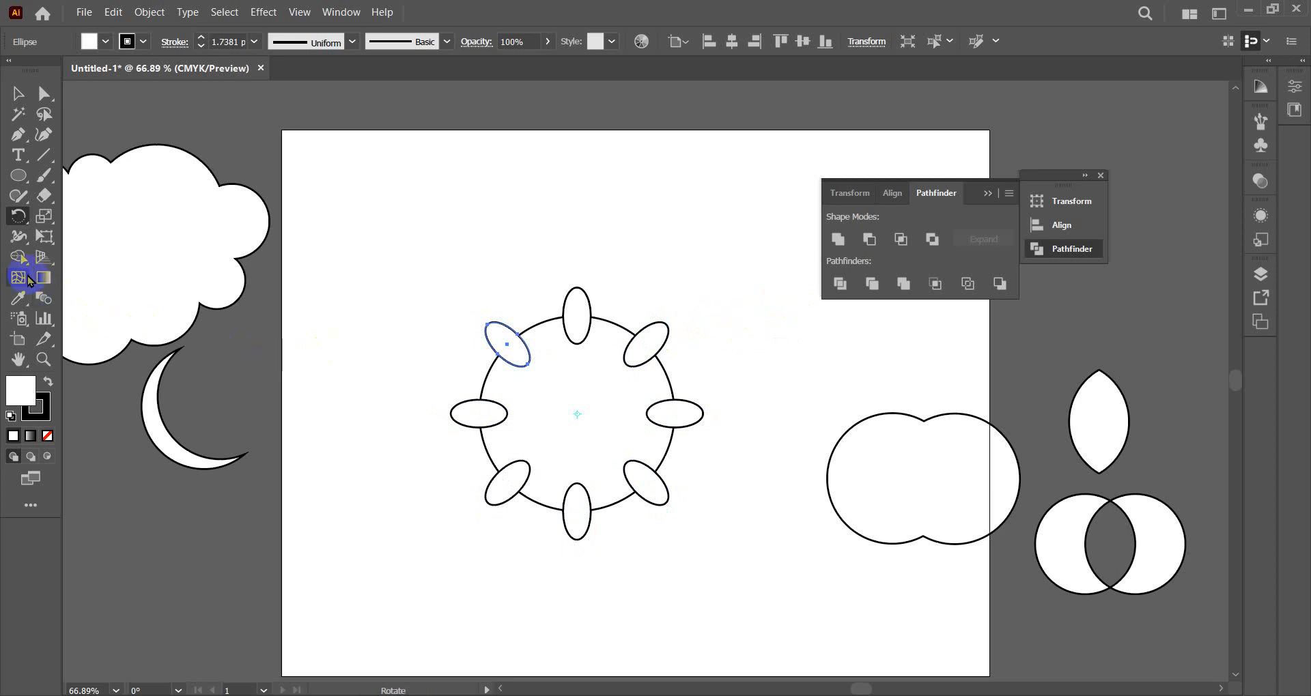
- Draw a smaller circle in the middle of the large circle
{"action": "left_click_drag", "start_coordinate": [24, 182], "coordinate": [100, 222]}
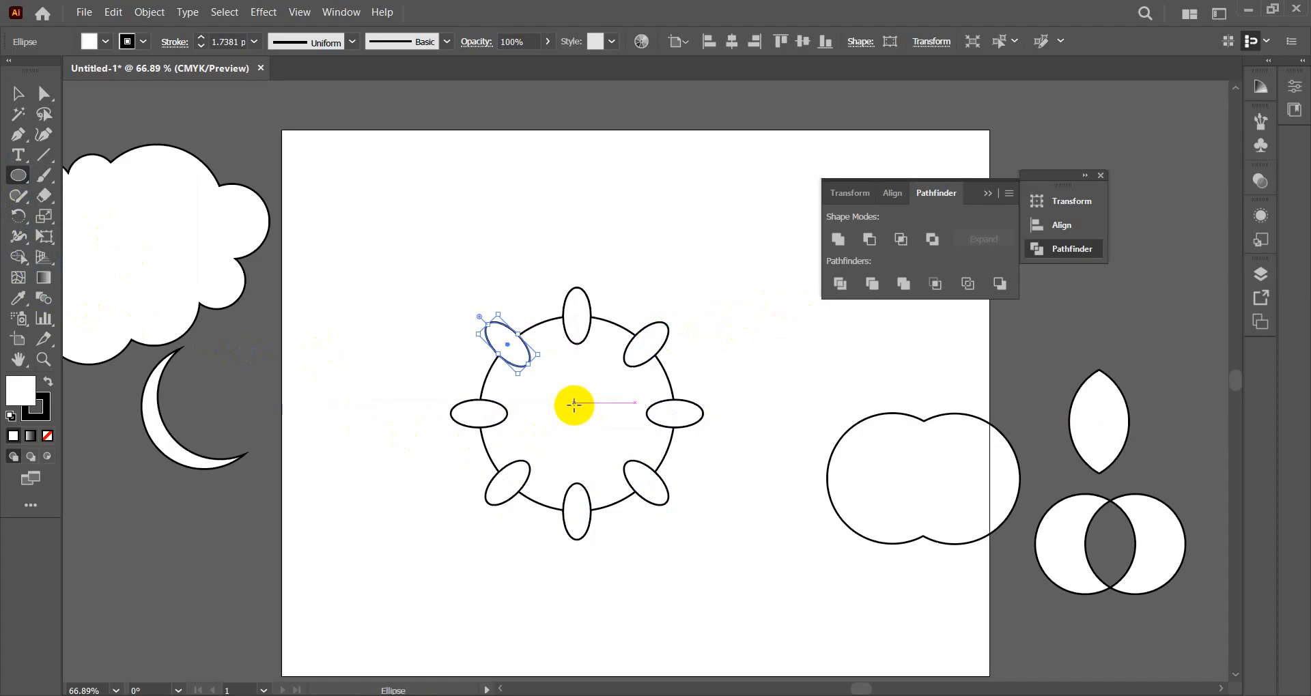
{"action": "left_click_drag", "start_coordinate": [574, 410], "coordinate": [608, 446]}
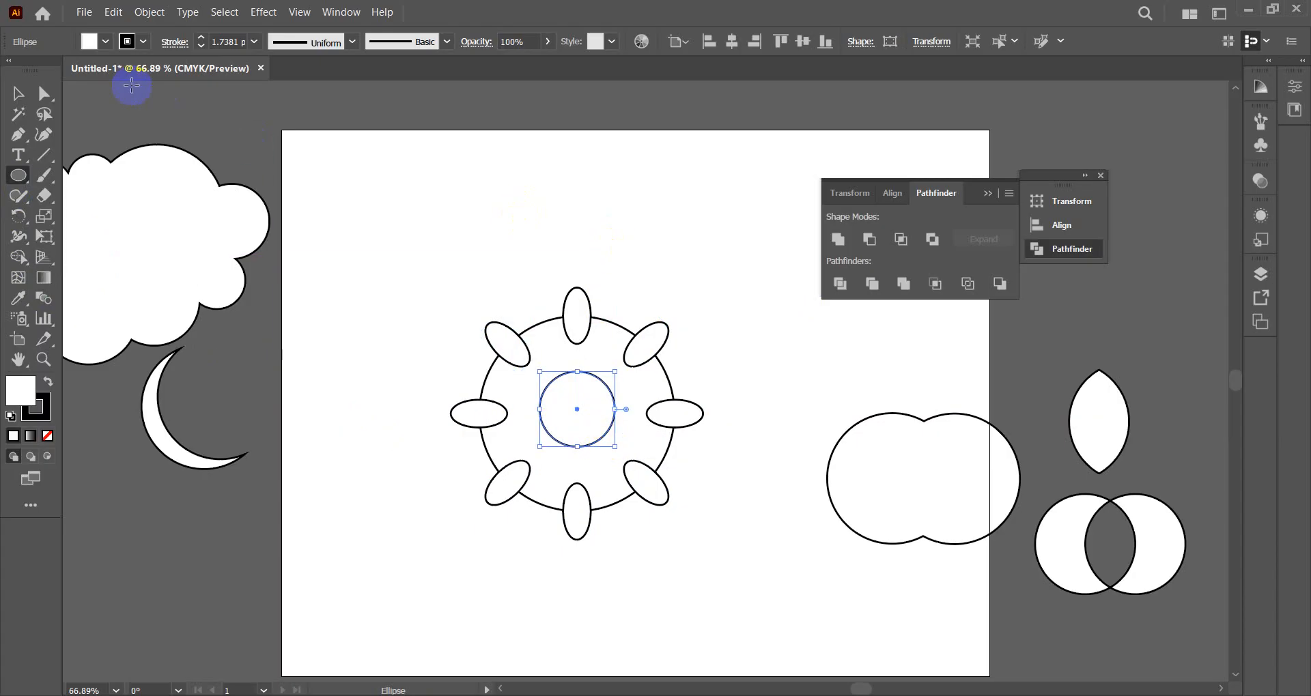
{"action": "left_click", "coordinate": [18, 93]}
{"action": "left_click", "coordinate": [357, 200]}
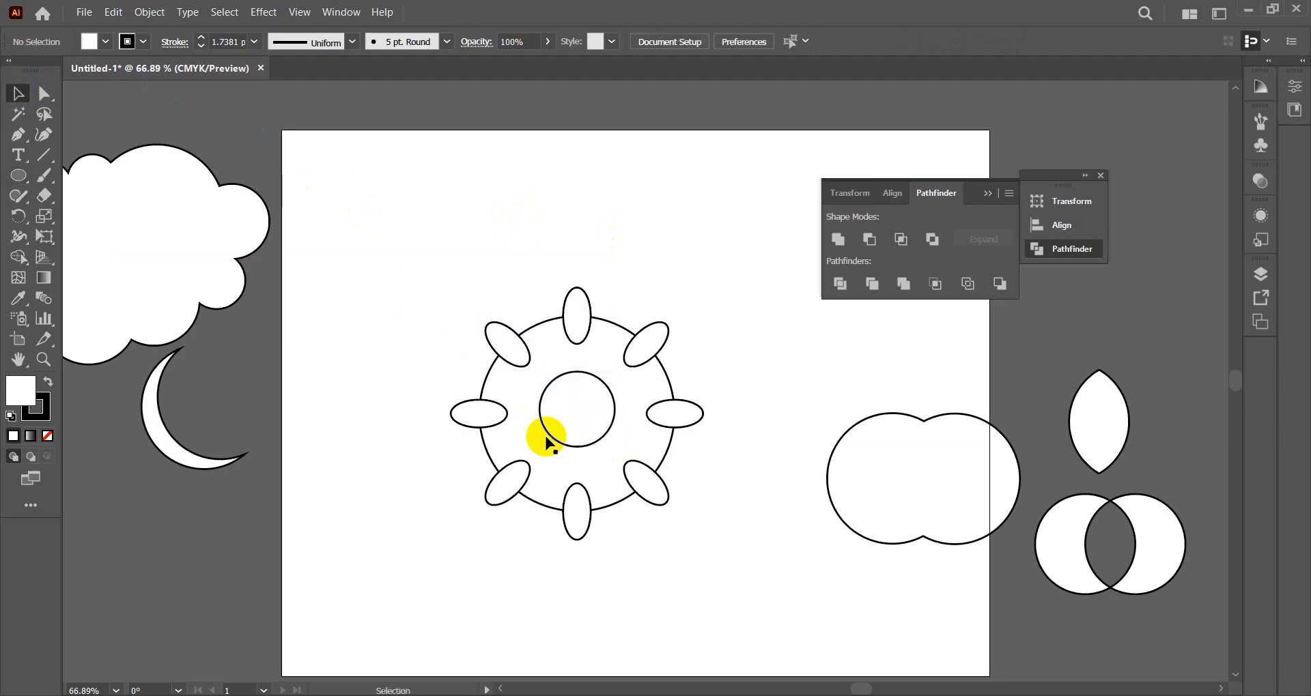
- Cut the eight ellipses and the inner circle out of the large circle with Pathfinder Minus Front to form a gear
{"action": "left_click", "coordinate": [576, 408]}
{"action": "left_click", "coordinate": [611, 230]}
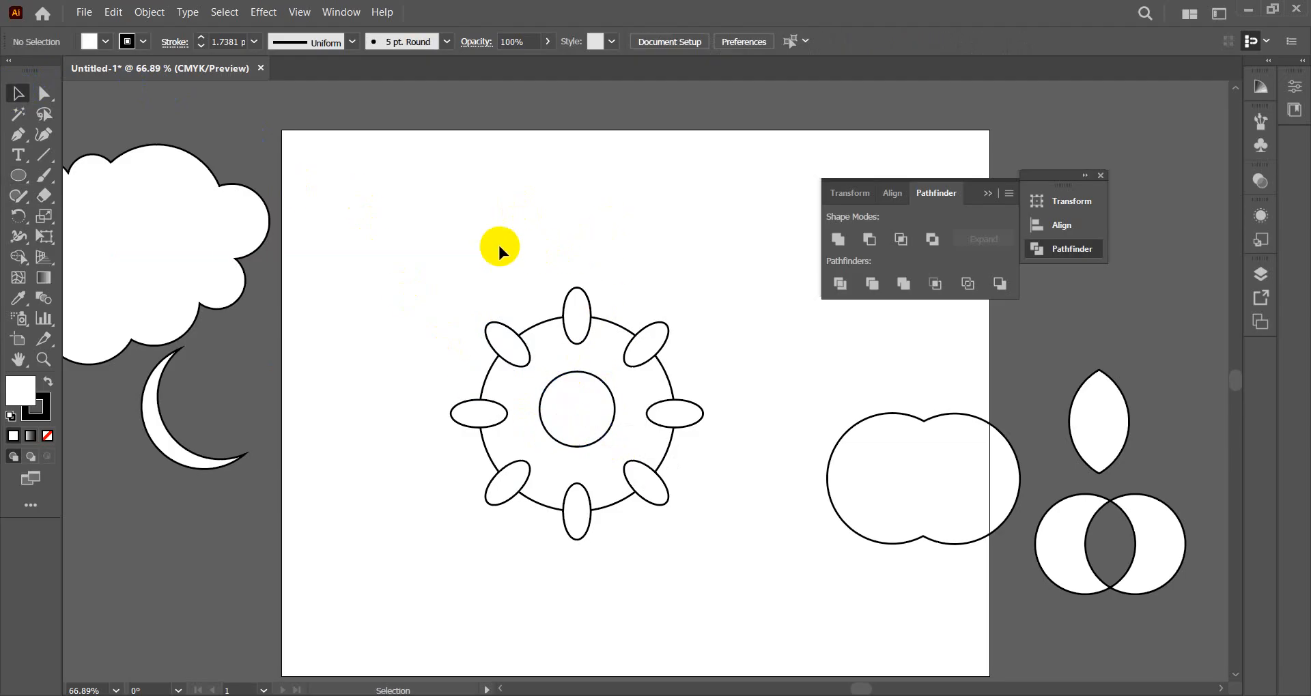
{"action": "left_click_drag", "start_coordinate": [424, 250], "coordinate": [697, 552]}
{"action": "left_click", "coordinate": [869, 240]}
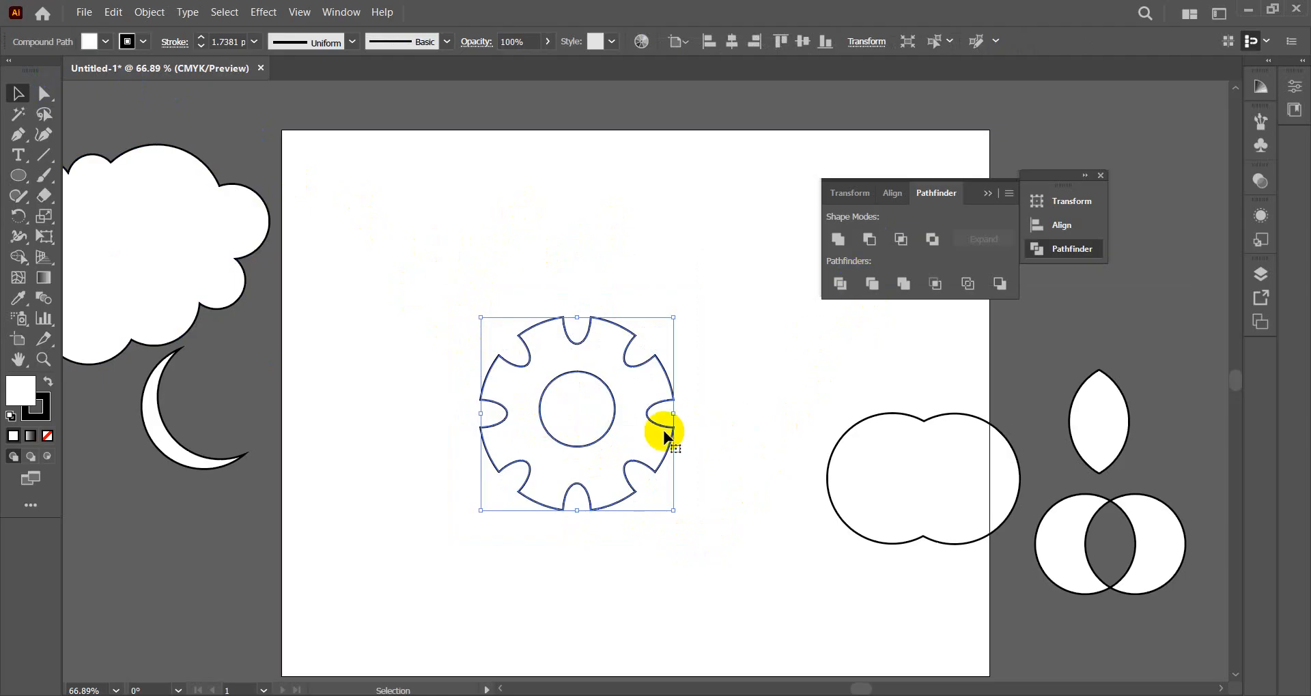
- Swap the gear's fill and stroke to make it solid black, and remove its stroke
{"action": "left_click", "coordinate": [47, 383]}
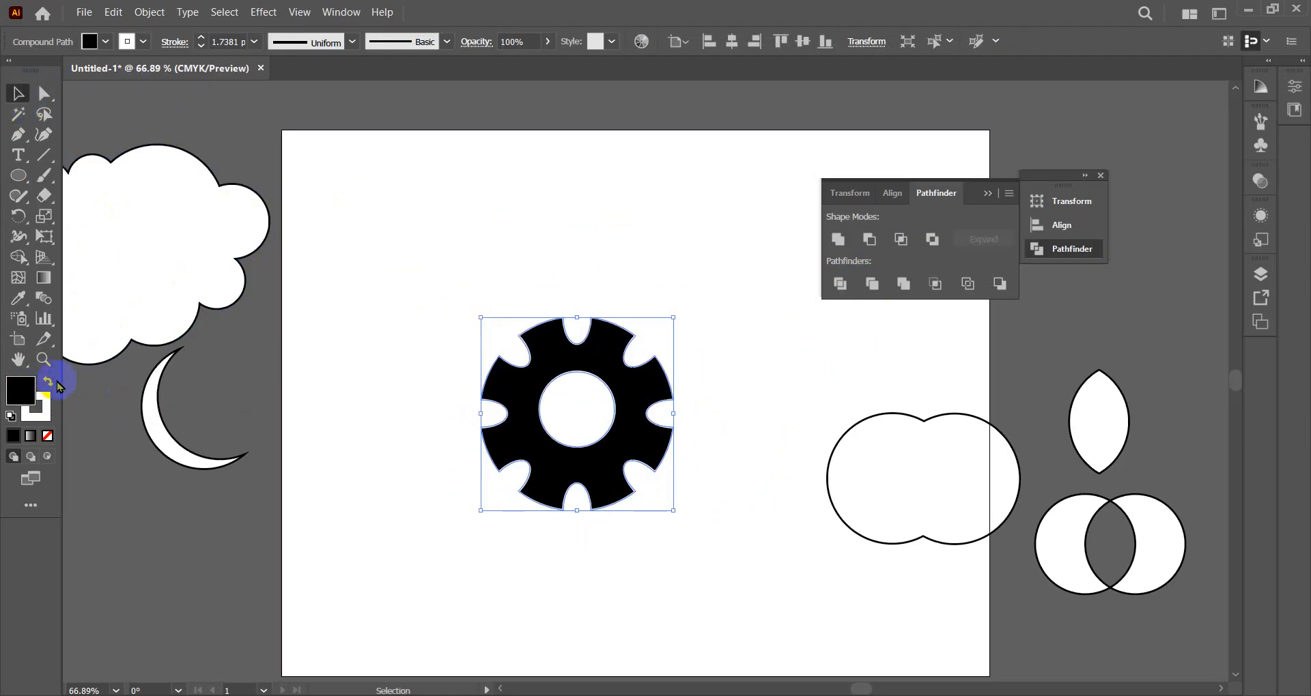
{"action": "left_click", "coordinate": [46, 413]}
{"action": "left_click", "coordinate": [47, 437]}
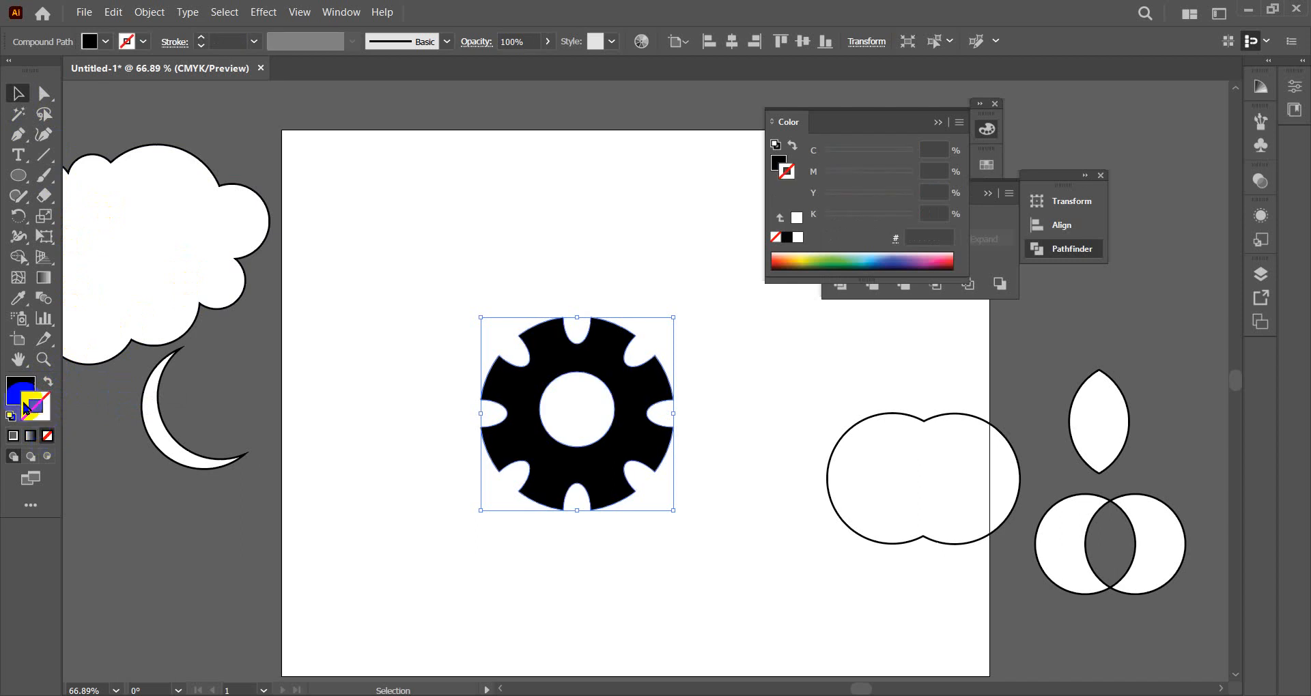
{"action": "left_click", "coordinate": [15, 385]}
{"action": "left_click", "coordinate": [18, 93]}
{"action": "left_click", "coordinate": [609, 237]}
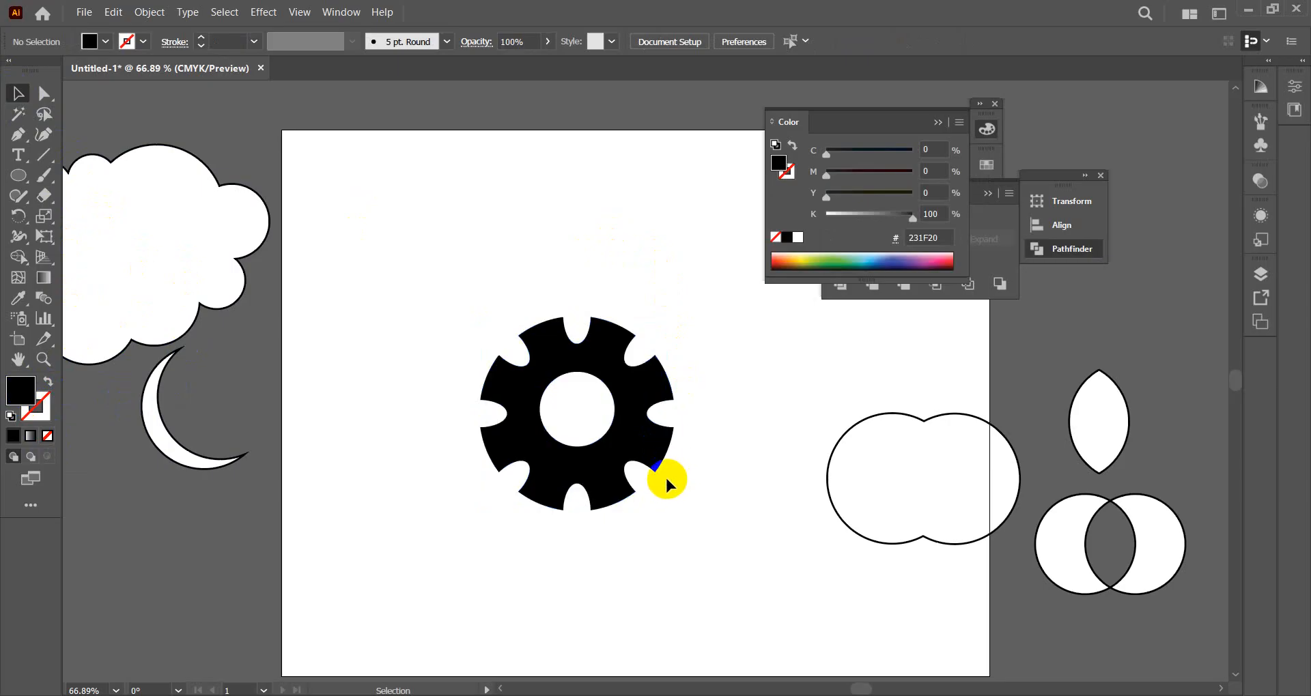
- Collapse the floating colour settings and move the black gear onto the pasteboard below the crescent
{"action": "left_click", "coordinate": [12, 86]}
{"action": "left_click_drag", "start_coordinate": [628, 383], "coordinate": [551, 290]}
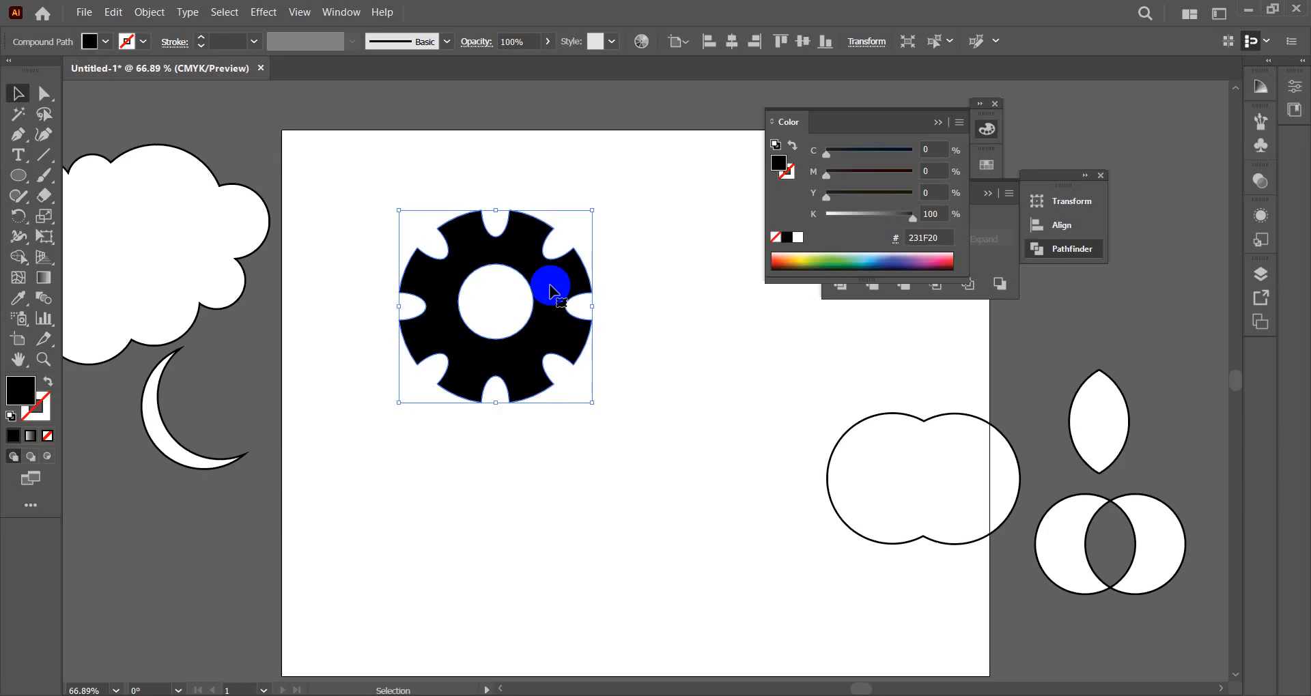
{"action": "left_click", "coordinate": [937, 122]}
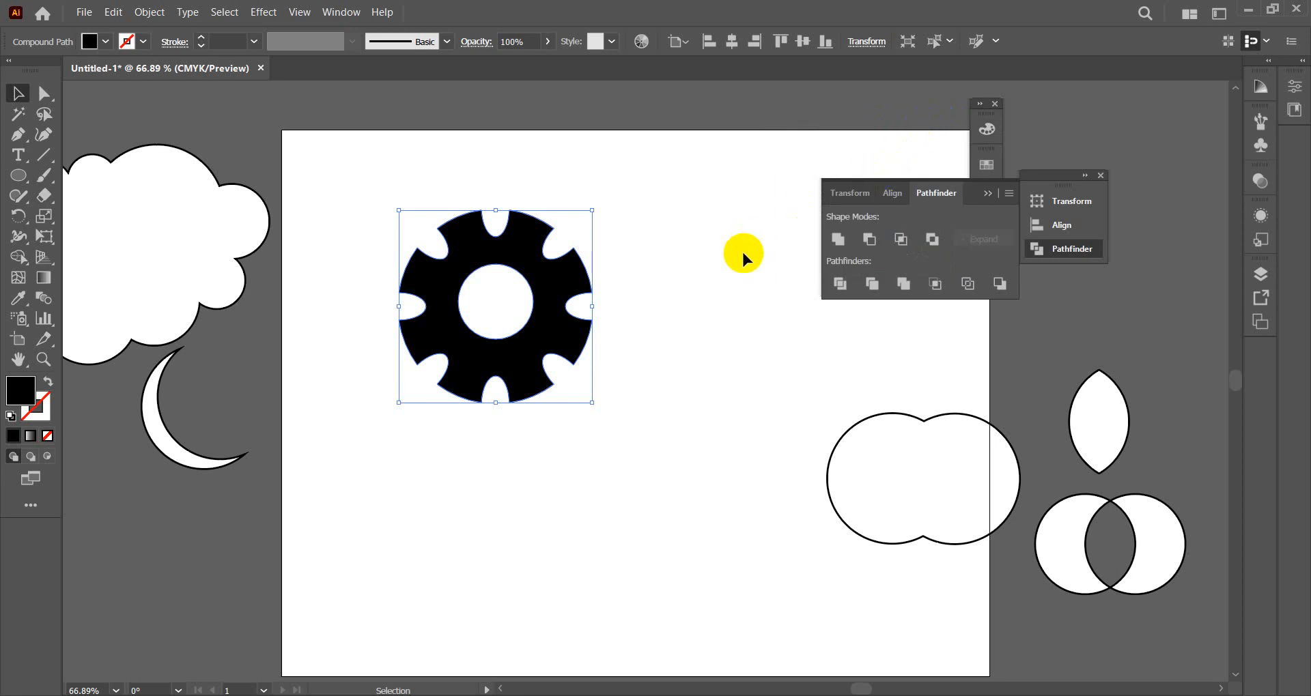
{"action": "left_click_drag", "start_coordinate": [549, 309], "coordinate": [216, 552]}
- Draw a circle in the upper left of the artboard and reset it to the default white fill and 1 pt black stroke
{"action": "left_click", "coordinate": [18, 175]}
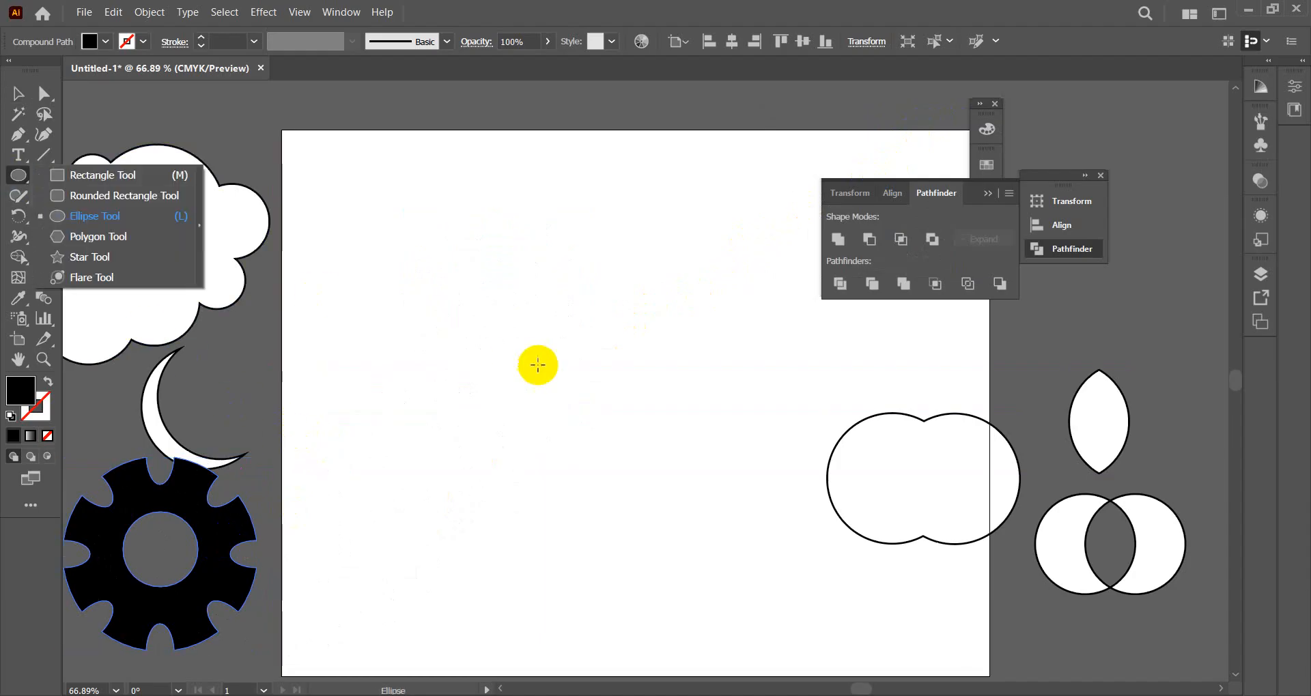
{"action": "left_click_drag", "start_coordinate": [463, 308], "coordinate": [511, 369]}
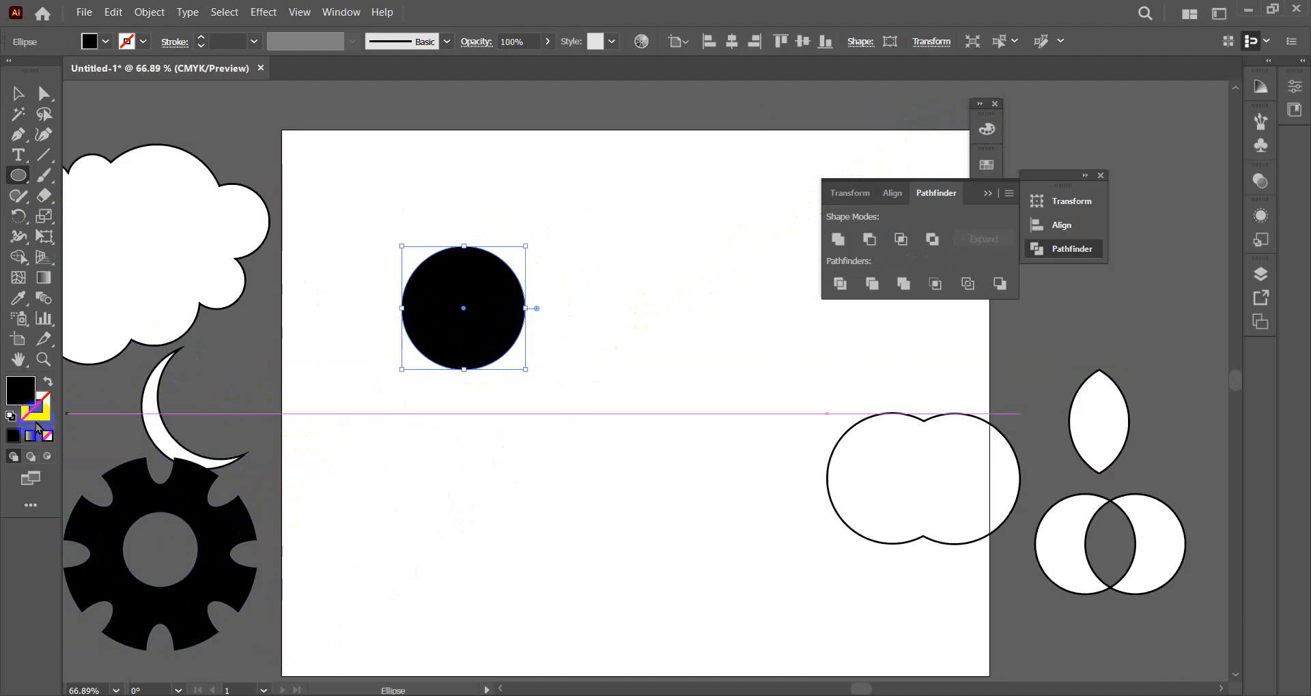
{"action": "left_click", "coordinate": [12, 416]}
{"action": "left_click", "coordinate": [18, 93]}
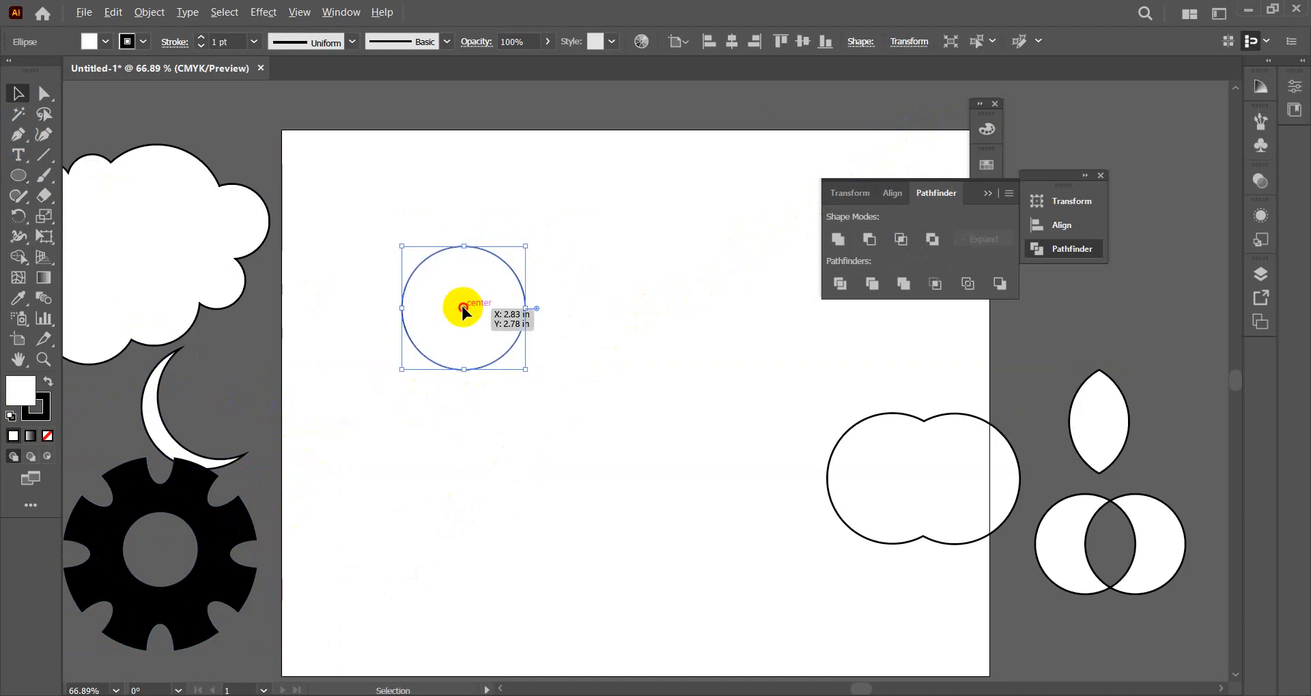
- Duplicate the circle to the right so the two overlap, and merge them with the Pathfinder Unite shape mode
{"action": "left_click_drag", "start_coordinate": [491, 311], "coordinate": [526, 311]}
{"action": "left_click", "coordinate": [608, 208]}
{"action": "left_click_drag", "start_coordinate": [415, 214], "coordinate": [595, 427]}
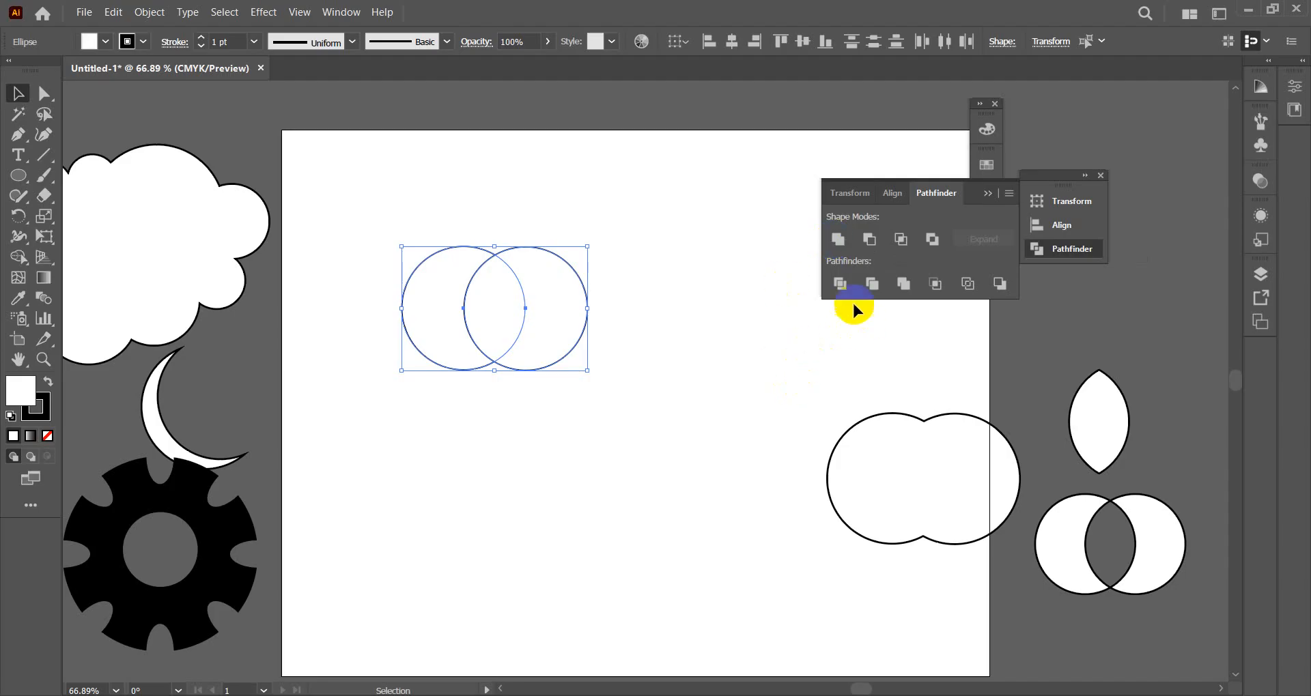
{"action": "left_click", "coordinate": [839, 240]}
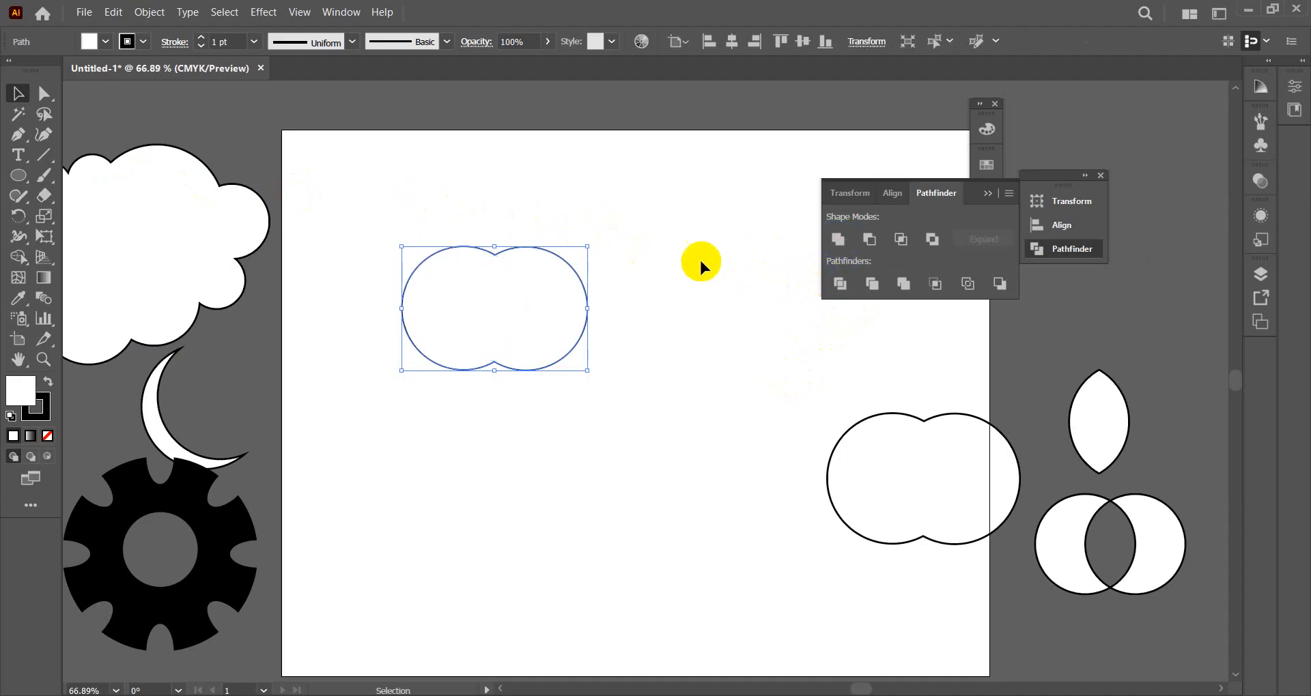
- Undo the Unite result, try the Minus Front shape mode on the two overlapping circles, and undo it too
{"action": "key", "text": "ctrl+z"}
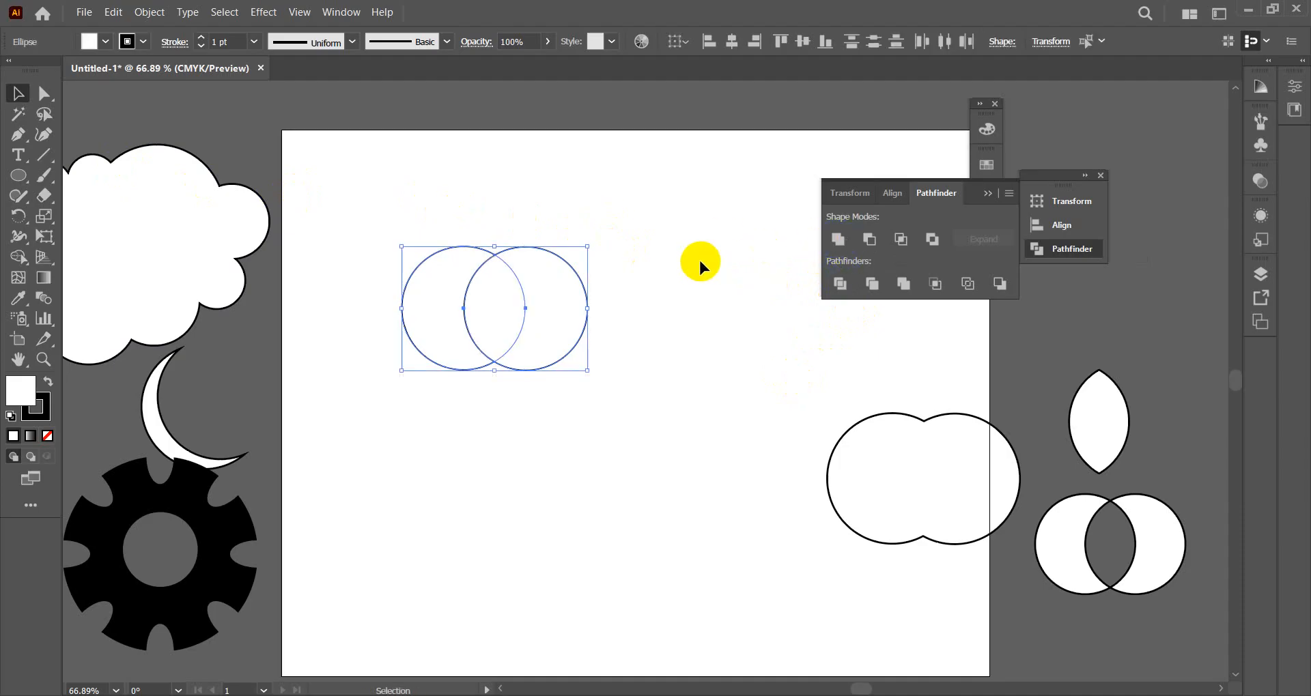
{"action": "left_click", "coordinate": [871, 240]}
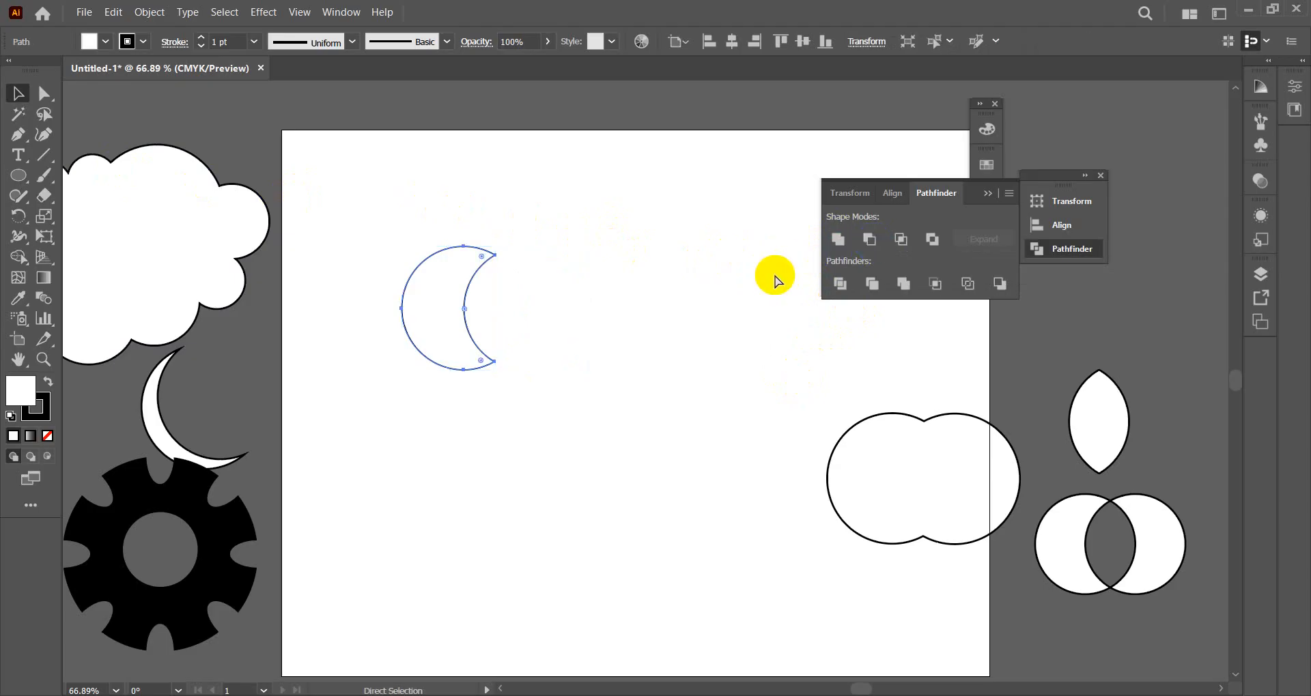
{"action": "key", "text": "ctrl+z"}
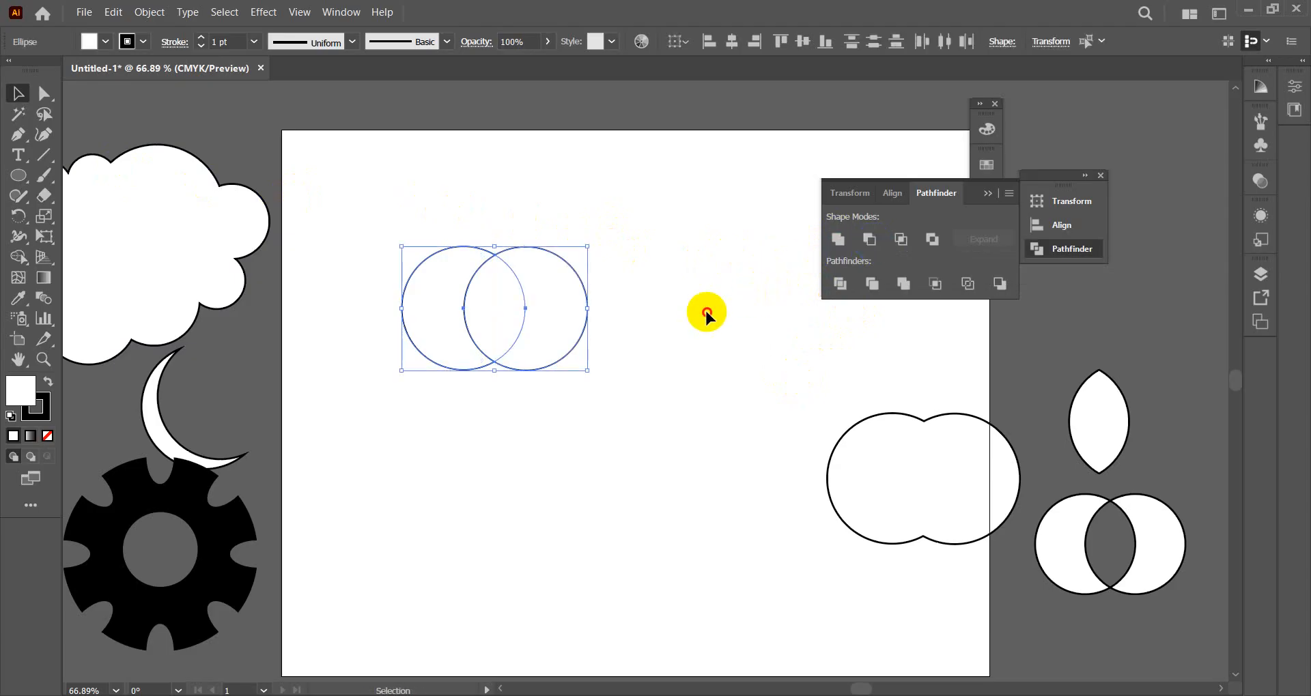
- Combine the two overlapping circles into an editable Unite compound shape and shift it slightly to the right
{"action": "left_click", "coordinate": [706, 314]}
{"action": "left_click_drag", "start_coordinate": [401, 199], "coordinate": [593, 409]}
{"action": "left_click", "coordinate": [837, 240]}
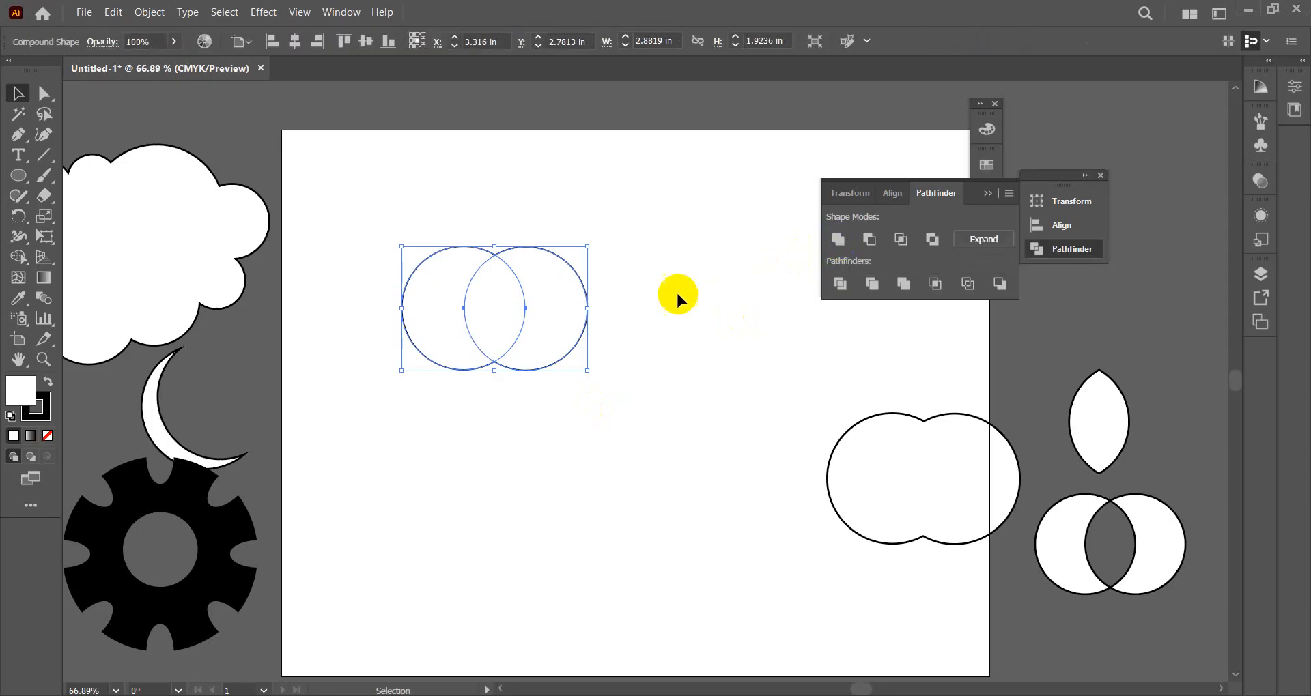
{"action": "left_click", "coordinate": [634, 286]}
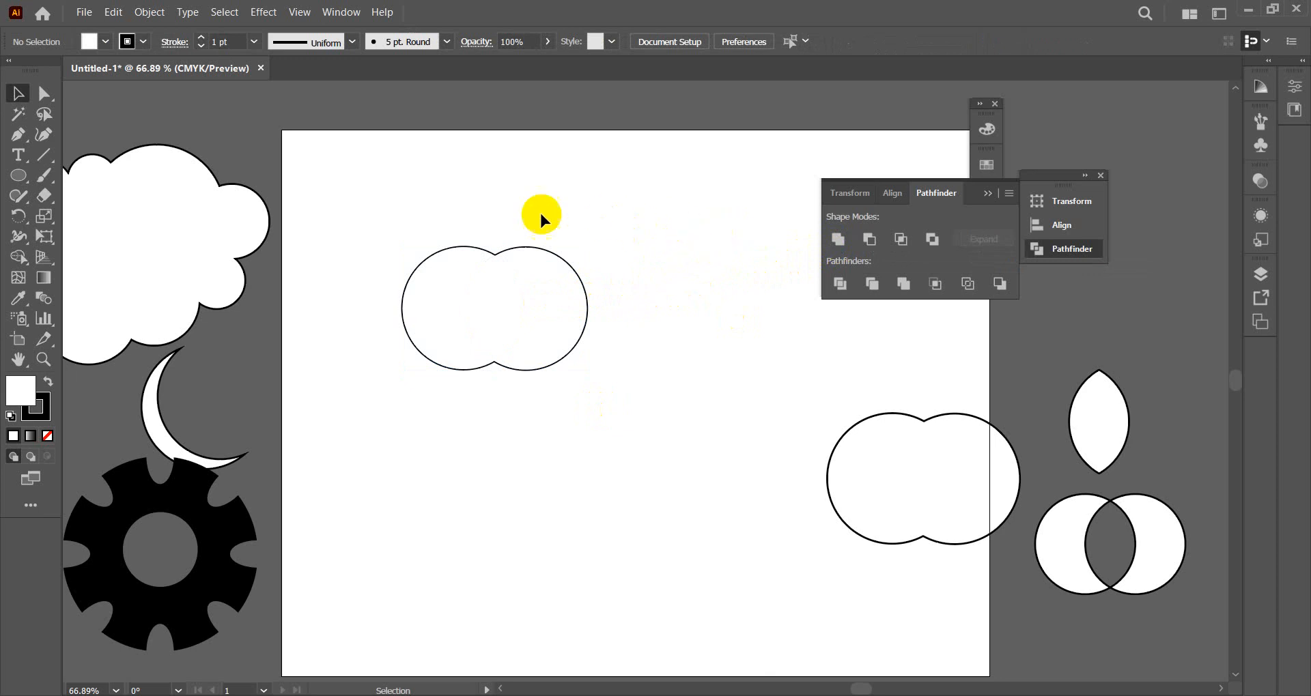
{"action": "mouse_move", "coordinate": [526, 298]}
{"action": "left_mouse_down"}
{"action": "mouse_move", "coordinate": [603, 310]}
{"action": "mouse_move", "coordinate": [548, 300]}
{"action": "left_mouse_up"}
- Select and deselect the compound shape repeatedly to compare its merged outline with the original circles inside it
{"action": "left_click", "coordinate": [662, 266]}
{"action": "left_click", "coordinate": [606, 290]}
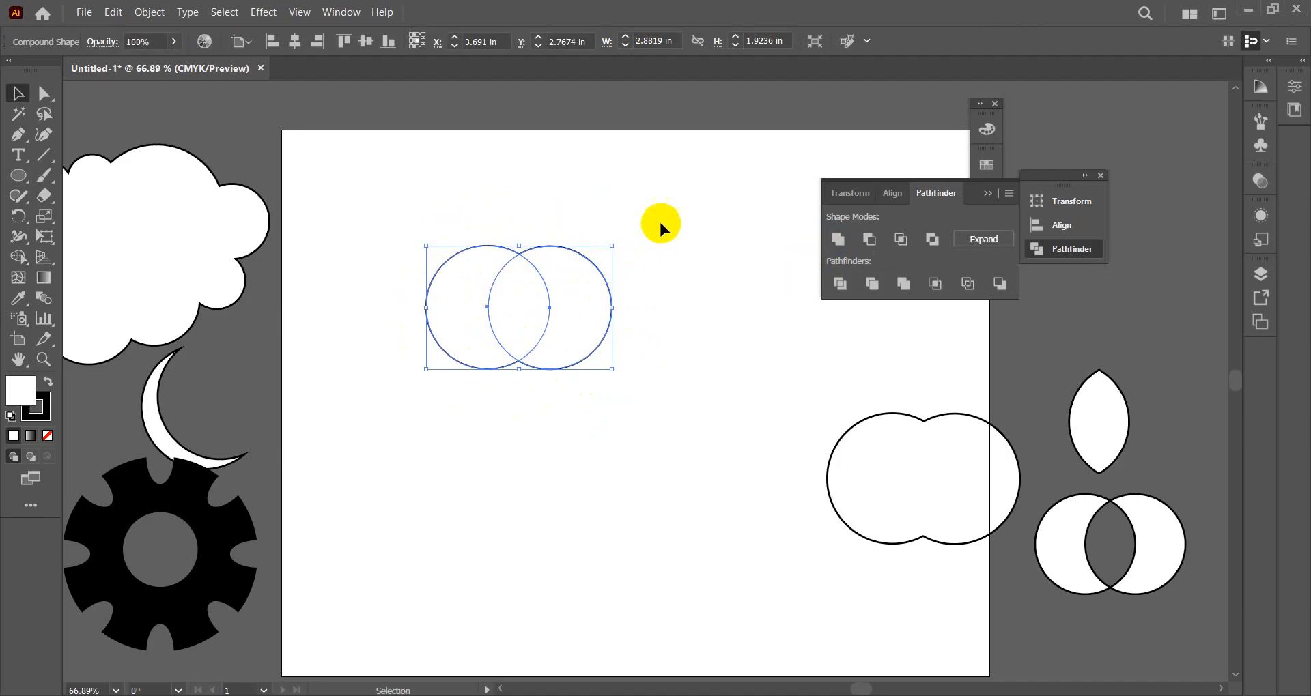
{"action": "left_click", "coordinate": [687, 196]}
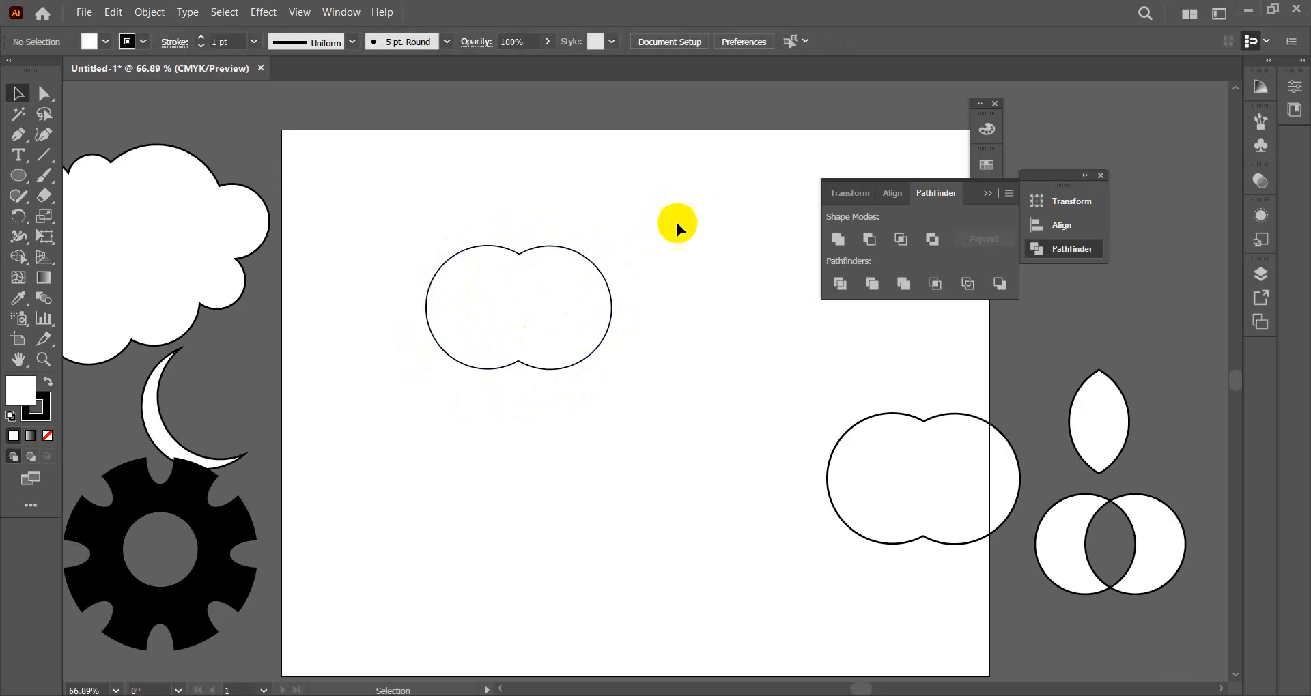
{"action": "left_click", "coordinate": [555, 288]}
{"action": "left_click", "coordinate": [649, 240]}
{"action": "left_click", "coordinate": [573, 296]}
{"action": "left_click", "coordinate": [622, 253]}
{"action": "left_click", "coordinate": [553, 278]}
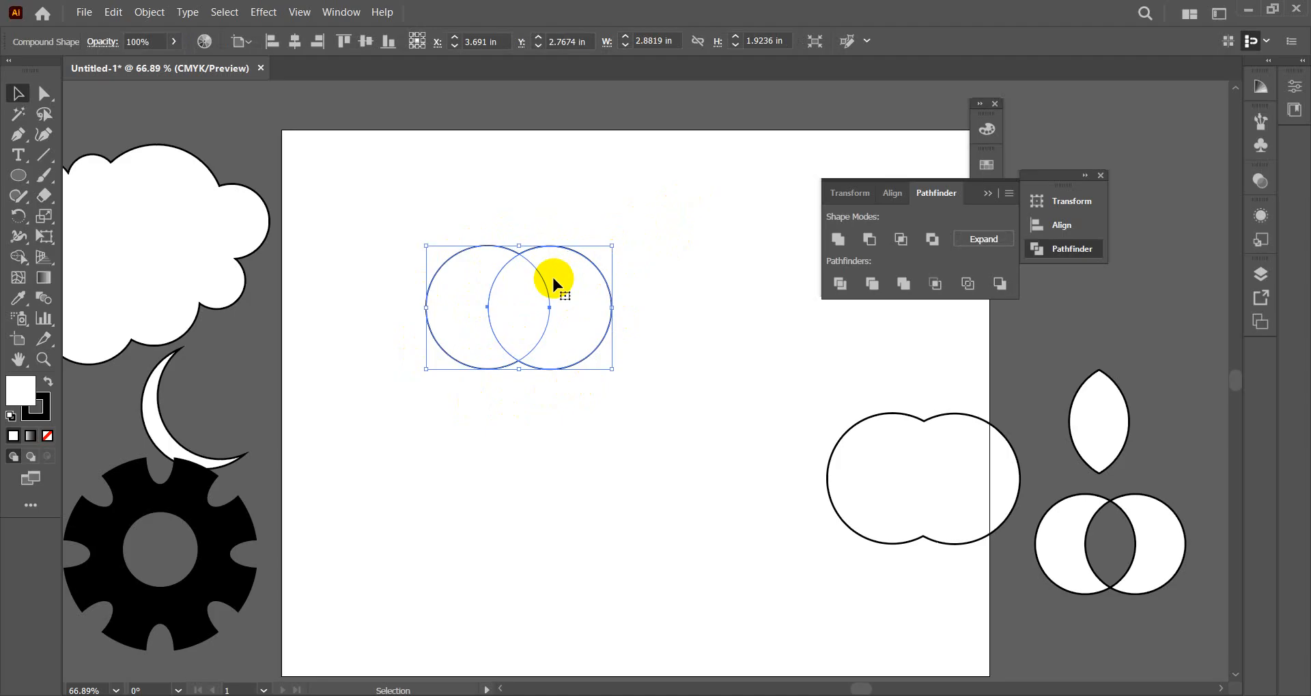
{"action": "left_click", "coordinate": [616, 232]}
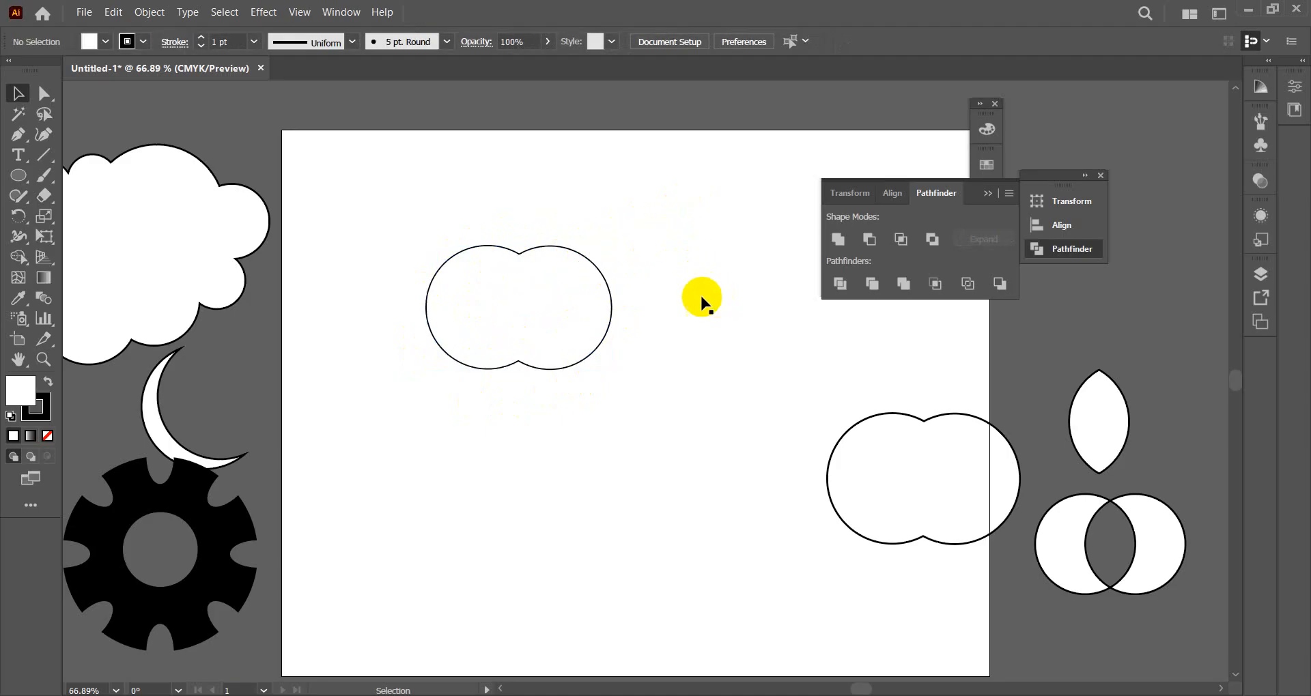
{"action": "left_click", "coordinate": [577, 285]}
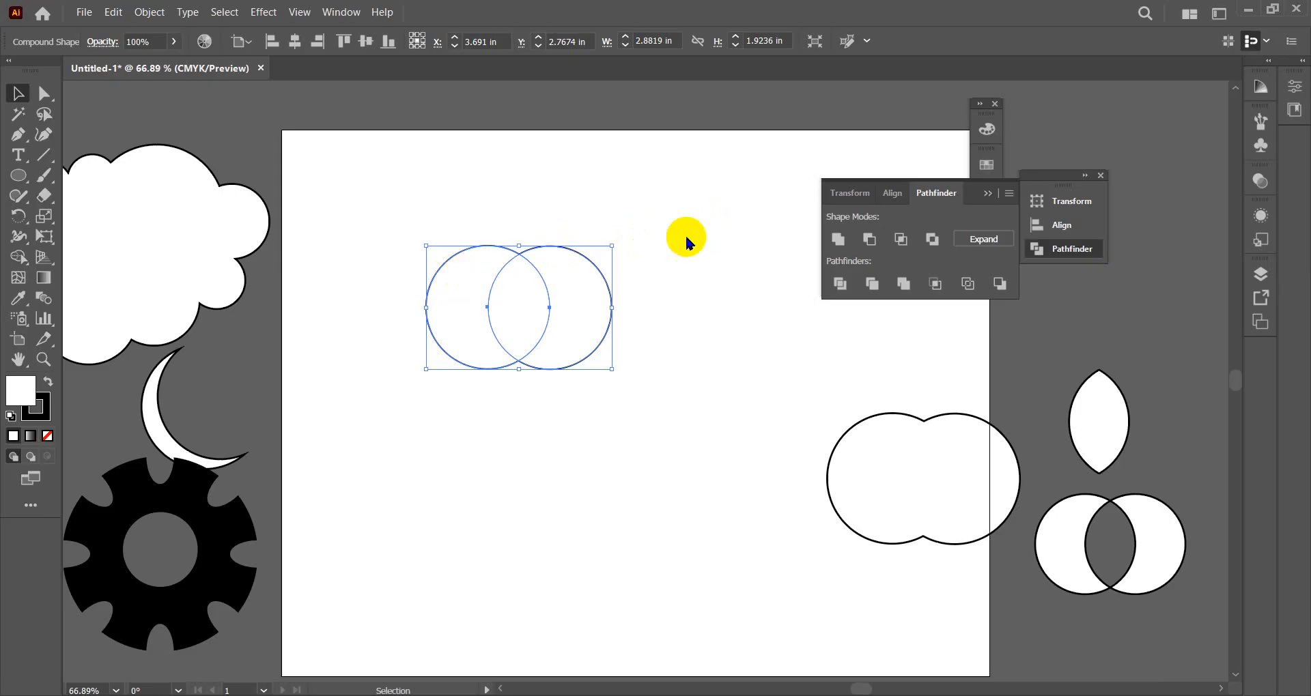
{"action": "left_click", "coordinate": [628, 246]}
{"action": "left_click", "coordinate": [568, 272]}
{"action": "left_click", "coordinate": [388, 222]}
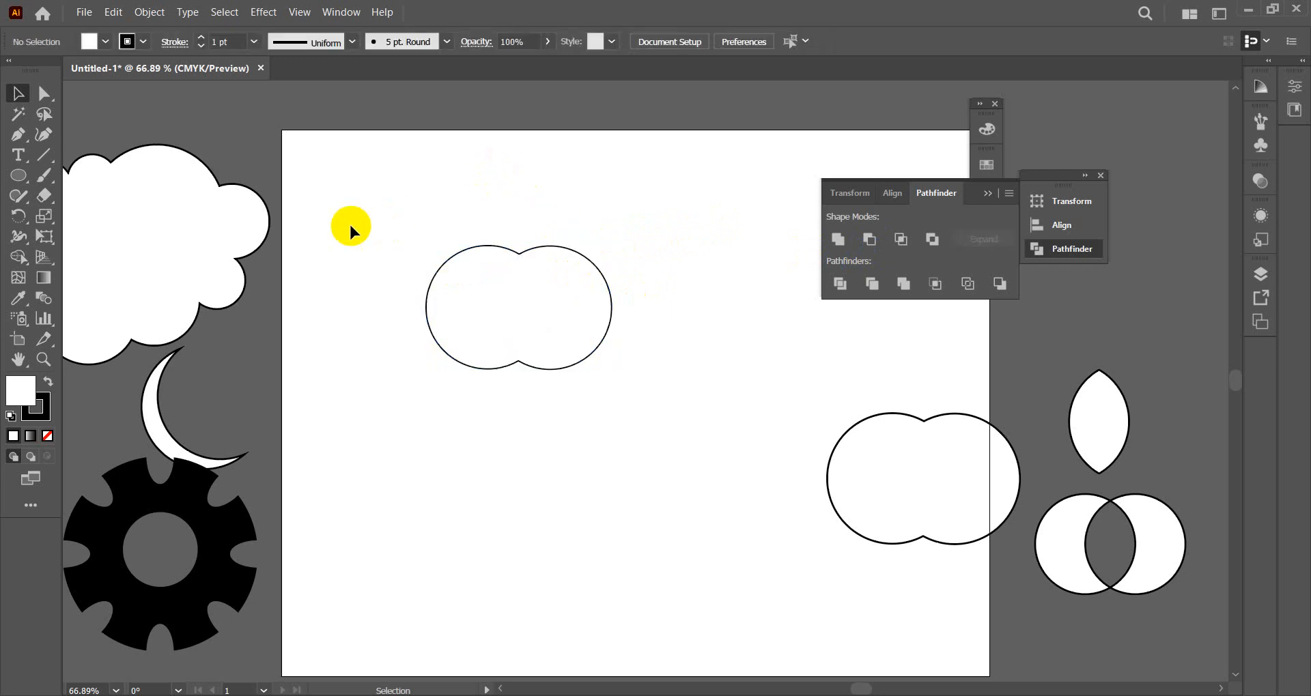
- Move the individual circles inside the compound shape, ending with the right one mostly covering the left one
{"action": "left_click", "coordinate": [575, 293]}
{"action": "left_click", "coordinate": [41, 97]}
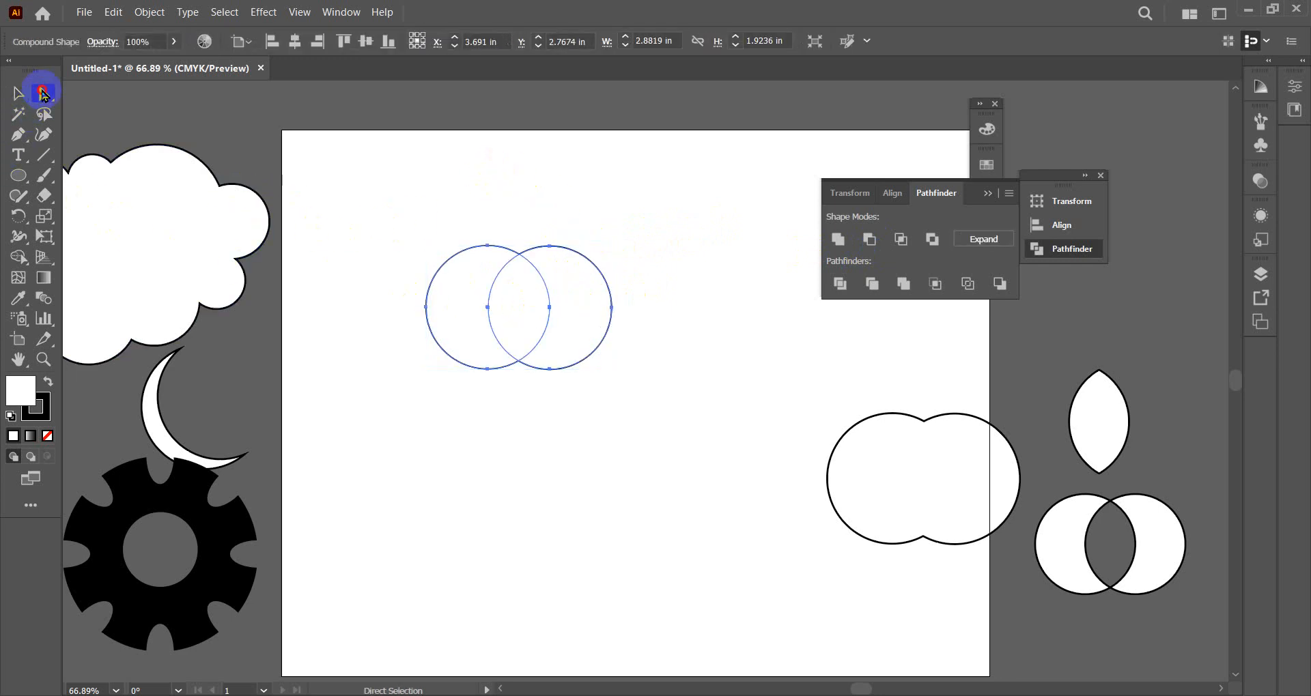
{"action": "mouse_move", "coordinate": [587, 292]}
{"action": "left_mouse_down"}
{"action": "mouse_move", "coordinate": [503, 301]}
{"action": "mouse_move", "coordinate": [616, 315]}
{"action": "mouse_move", "coordinate": [582, 316]}
{"action": "left_mouse_up"}
{"action": "left_click", "coordinate": [598, 294]}
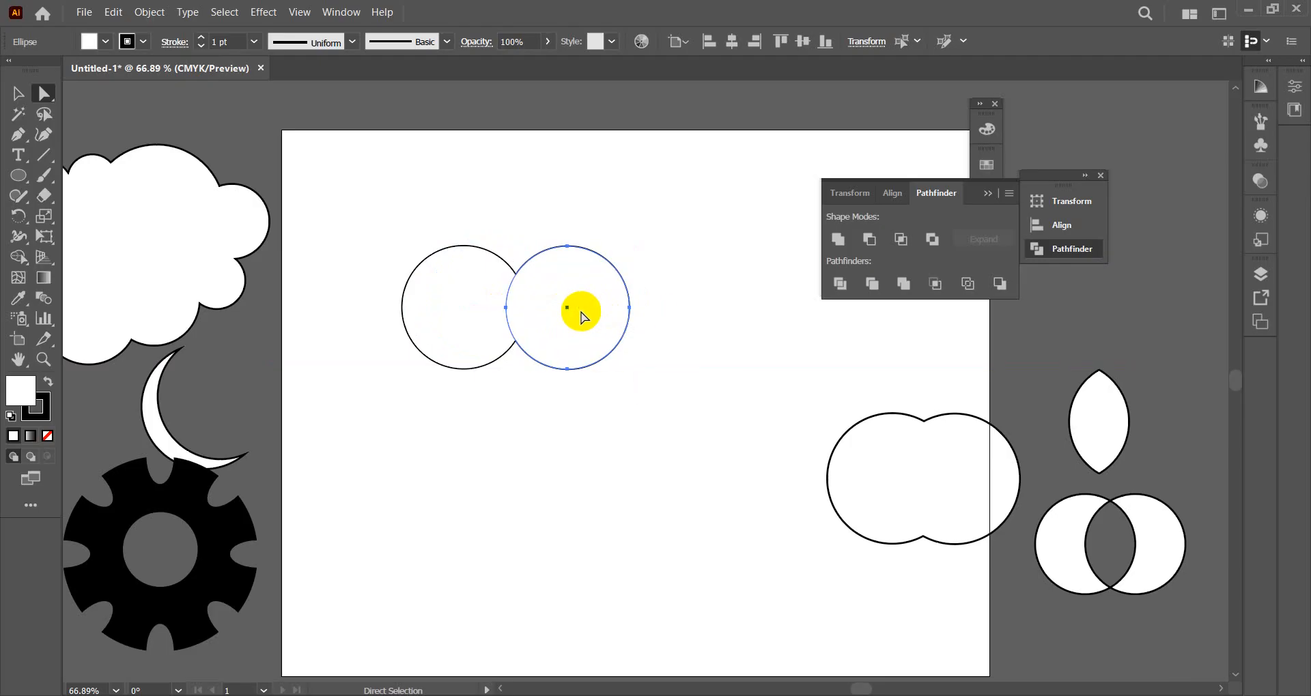
{"action": "left_click_drag", "start_coordinate": [576, 310], "coordinate": [491, 295]}
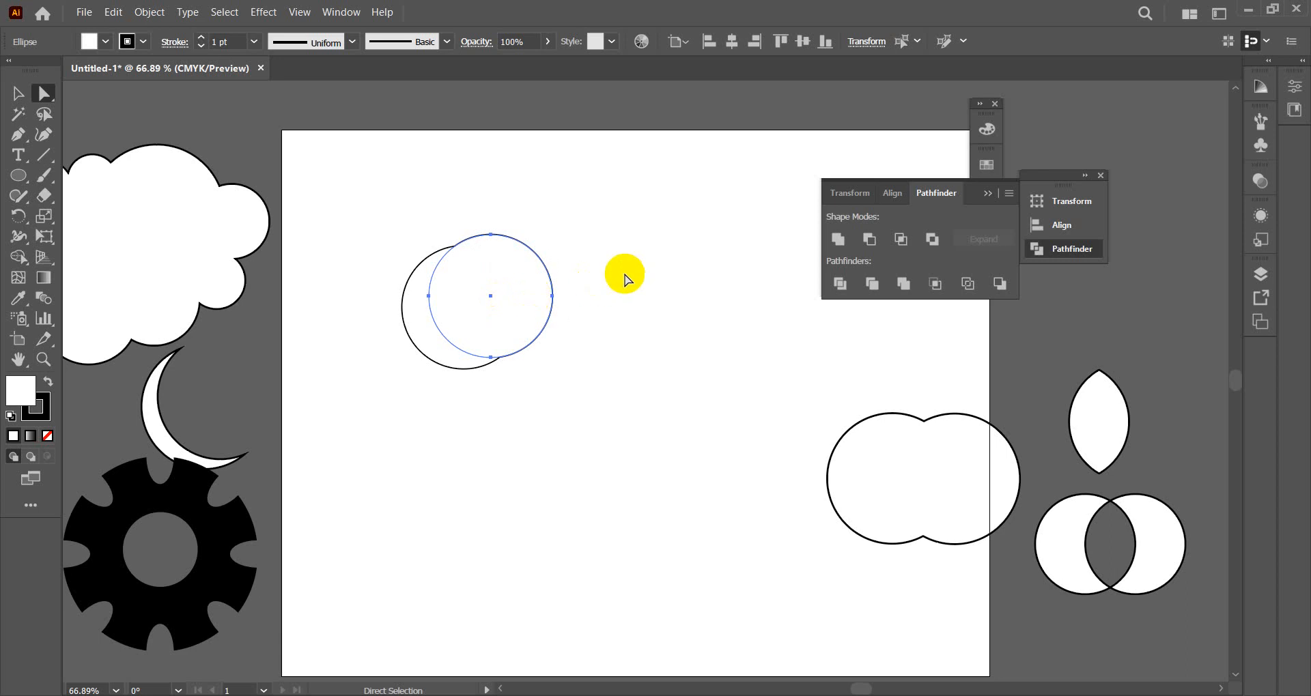
- Undo the moves of the individual circles inside the compound shape
{"action": "key", "text": "ctrl+z"}
{"action": "key", "text": "ctrl+z"}
{"action": "key", "text": "ctrl+z"}
{"action": "key", "text": "ctrl+z"}
{"action": "key", "text": "ctrl+z"}
{"action": "key", "text": "ctrl+z"}
{"action": "key", "text": "ctrl+z"}
{"action": "key", "text": "ctrl+z"}
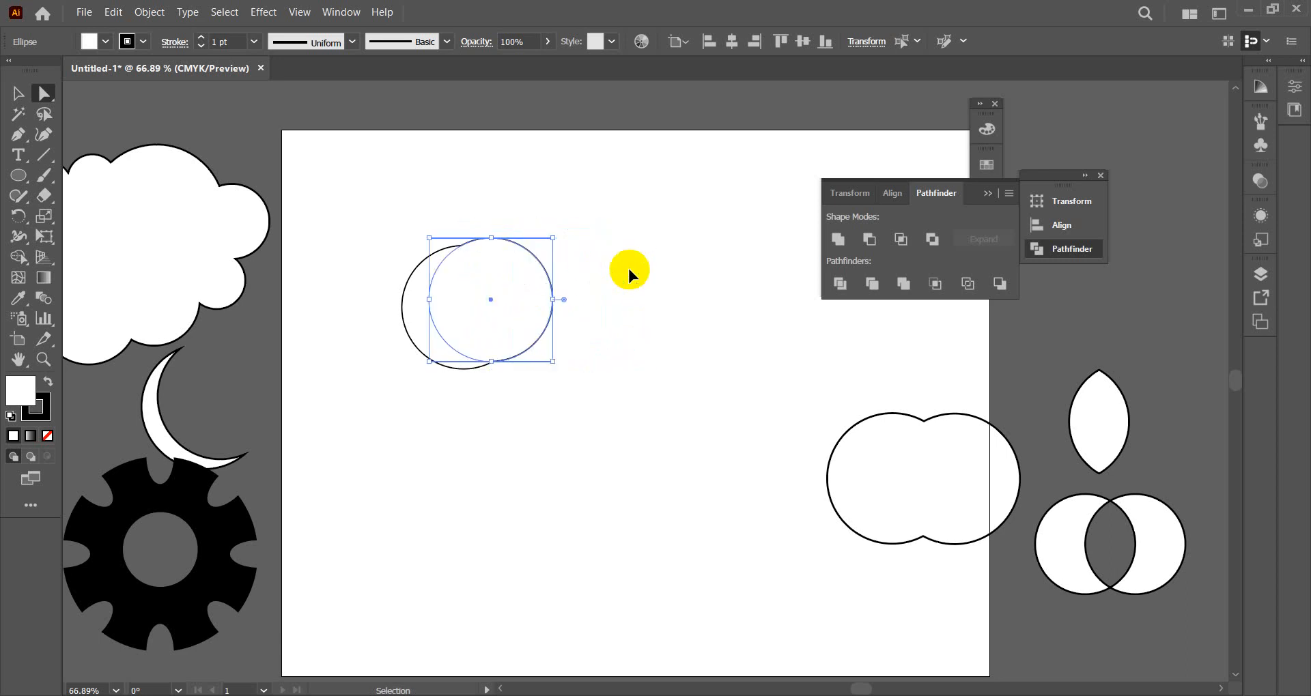
{"action": "key", "text": "ctrl+z"}
{"action": "key", "text": "ctrl+z"}
{"action": "key", "text": "ctrl+z"}
{"action": "key", "text": "ctrl+z"}
- Move the right circle further right inside the compound shape, and delete the whole compound shape
{"action": "left_click_drag", "start_coordinate": [593, 298], "coordinate": [626, 299]}
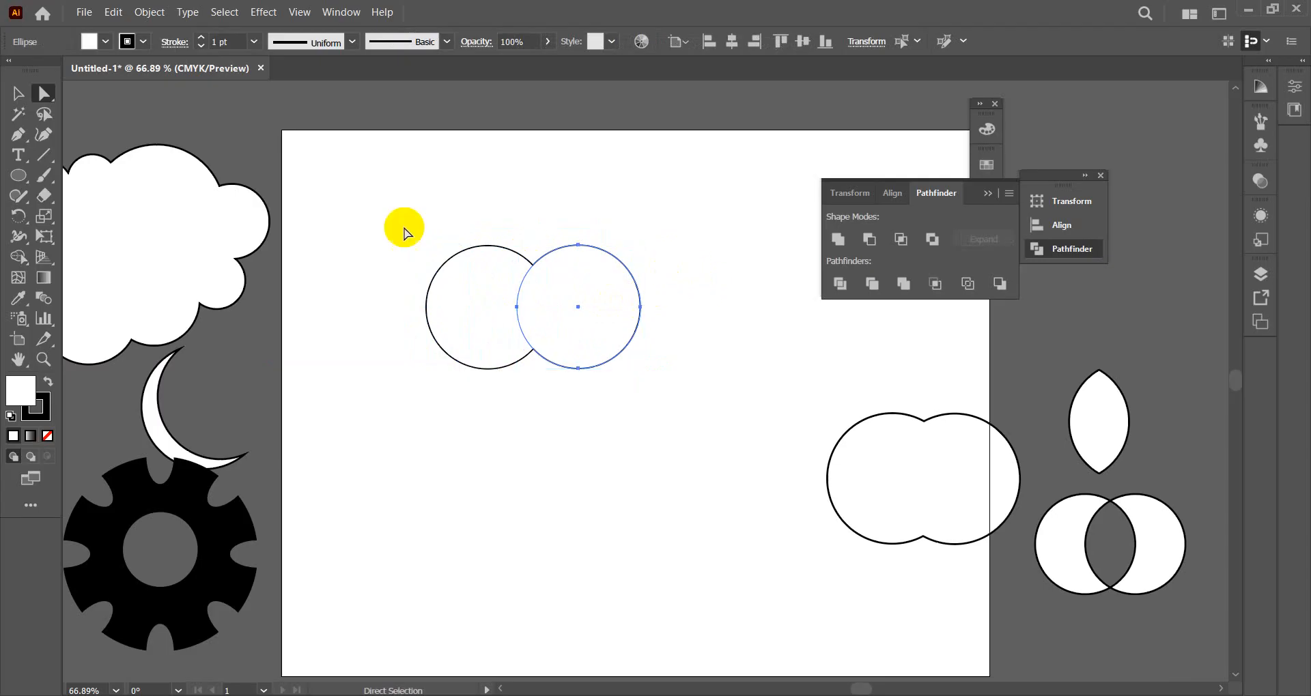
{"action": "left_click", "coordinate": [18, 97]}
{"action": "left_click", "coordinate": [845, 129]}
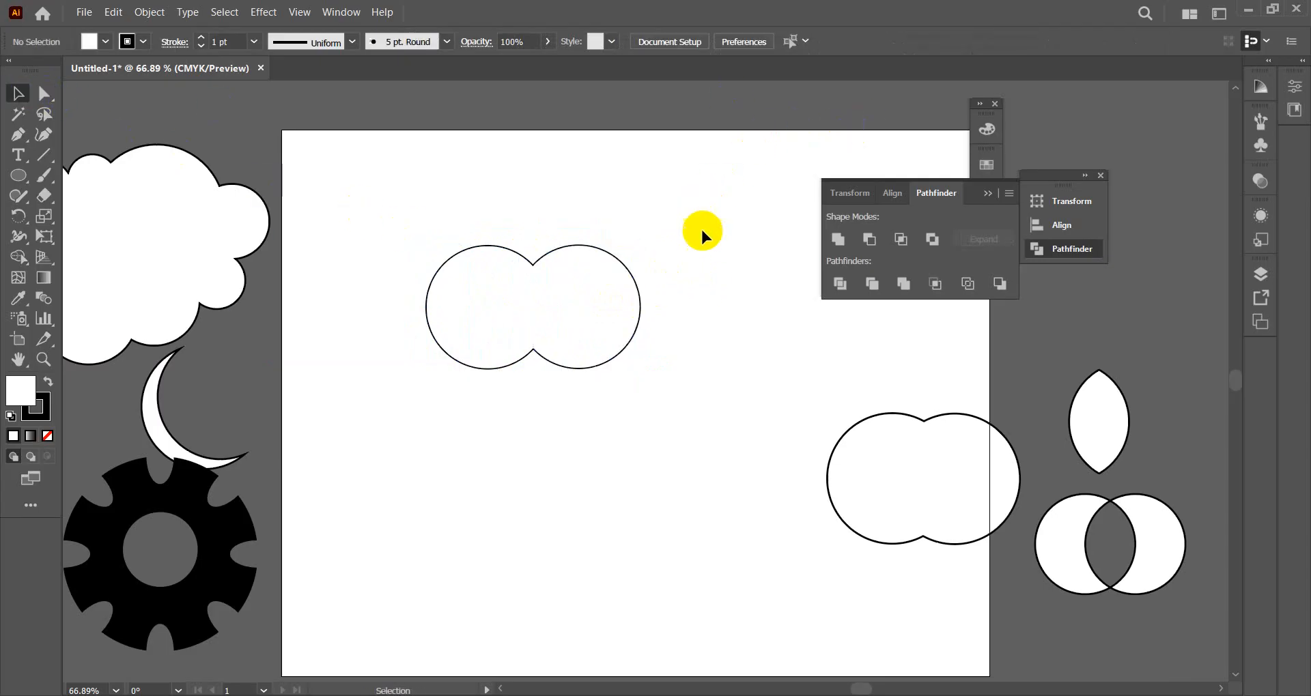
{"action": "left_click_drag", "start_coordinate": [609, 296], "coordinate": [635, 305]}
{"action": "key", "text": "Delete"}
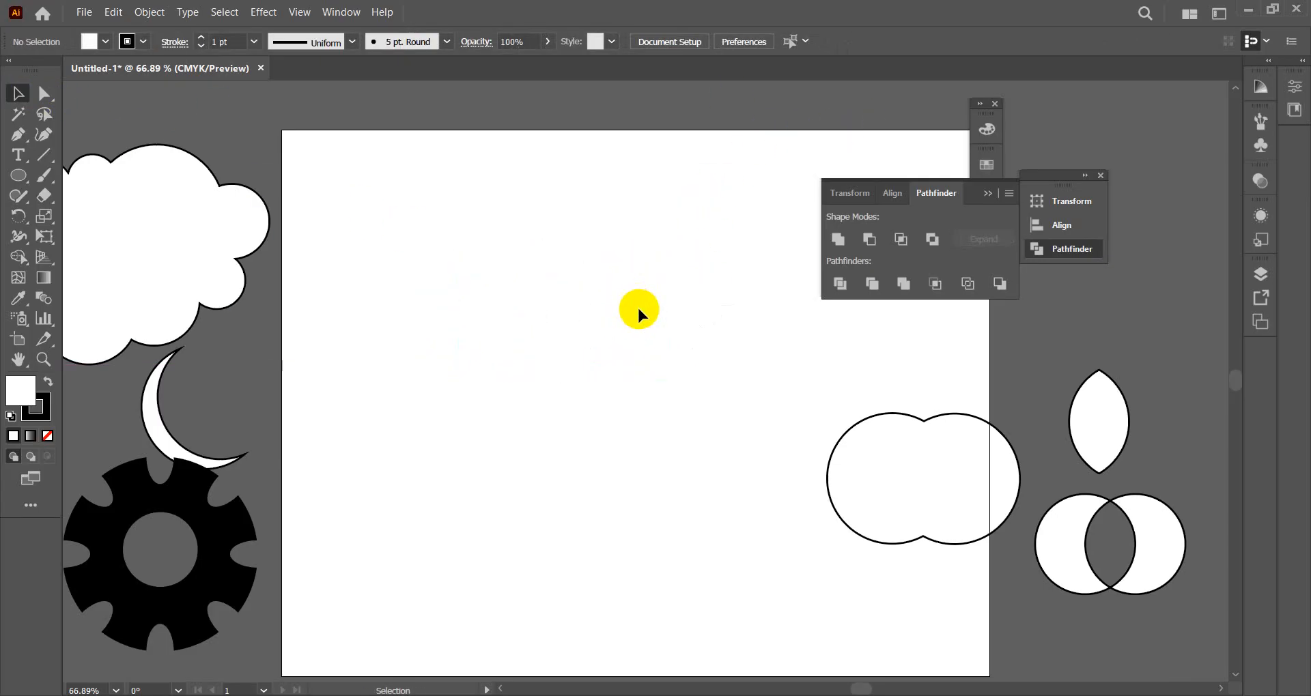
- Draw a circle about 1.9 in across in the artboard's upper left and duplicate it rightward so the two overlap
{"action": "left_click_drag", "start_coordinate": [19, 175], "coordinate": [94, 223]}
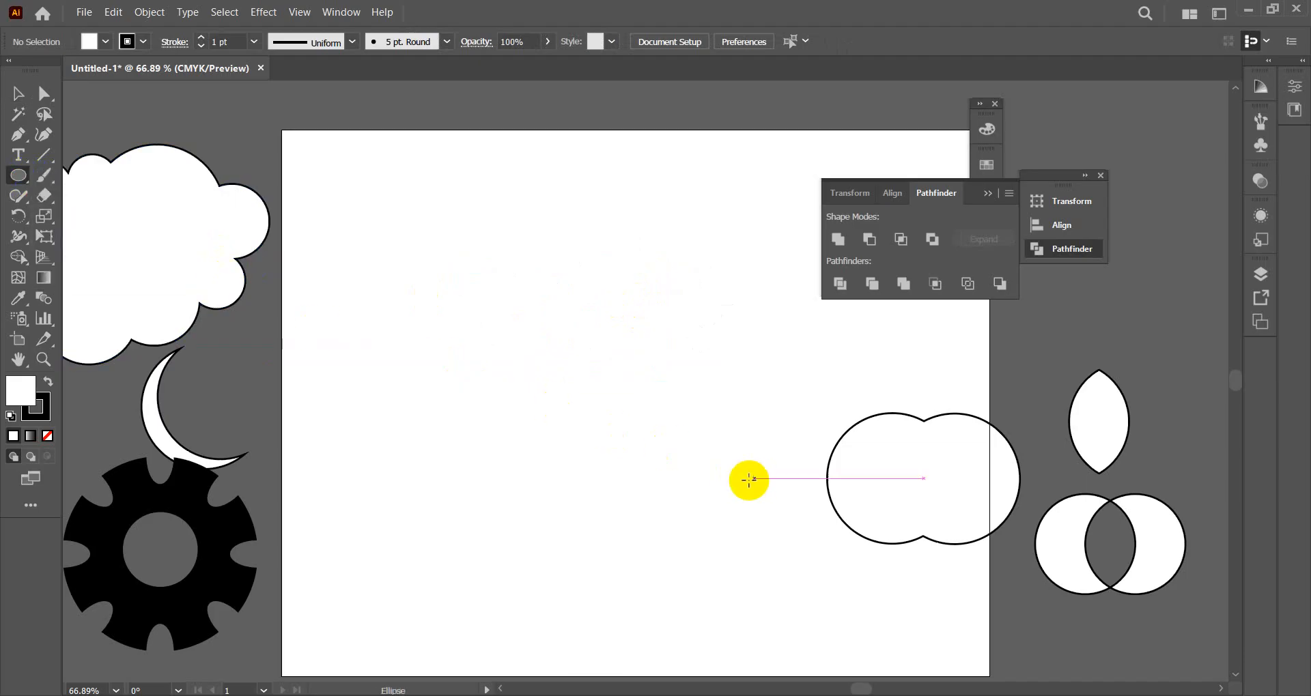
{"action": "left_click_drag", "start_coordinate": [486, 319], "coordinate": [546, 381]}
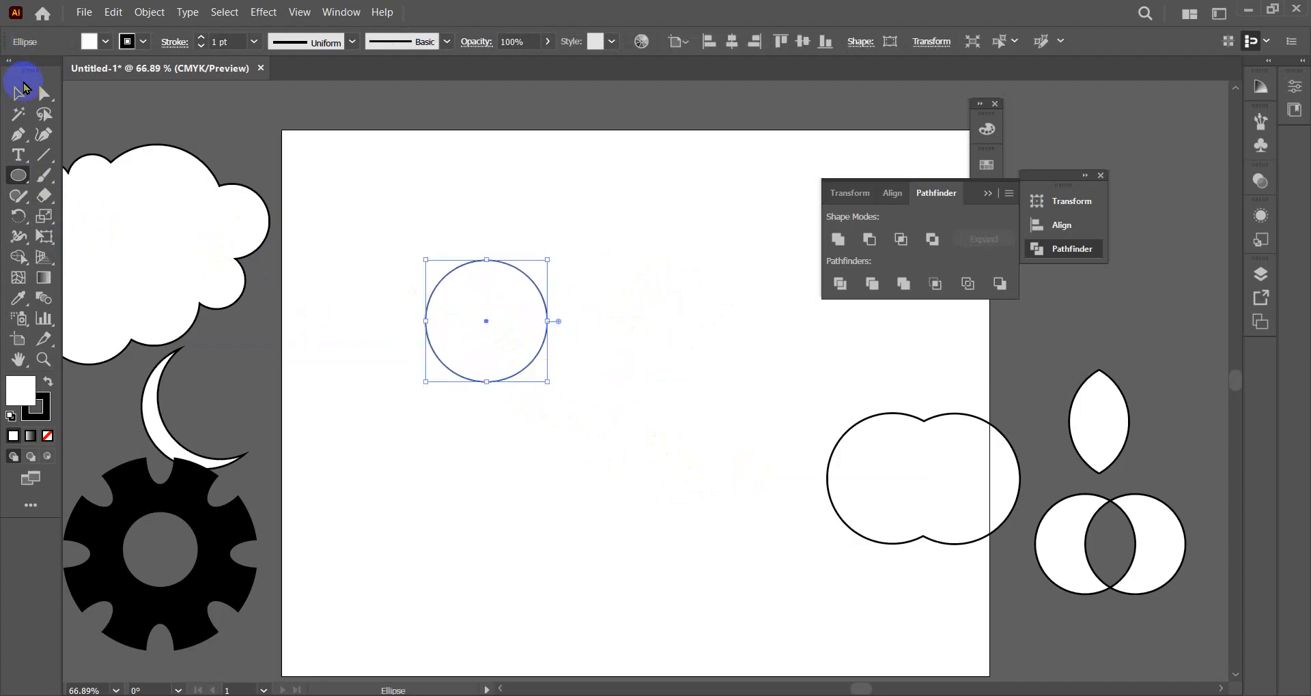
{"action": "left_click", "coordinate": [18, 93]}
{"action": "left_click_drag", "start_coordinate": [490, 327], "coordinate": [550, 327]}
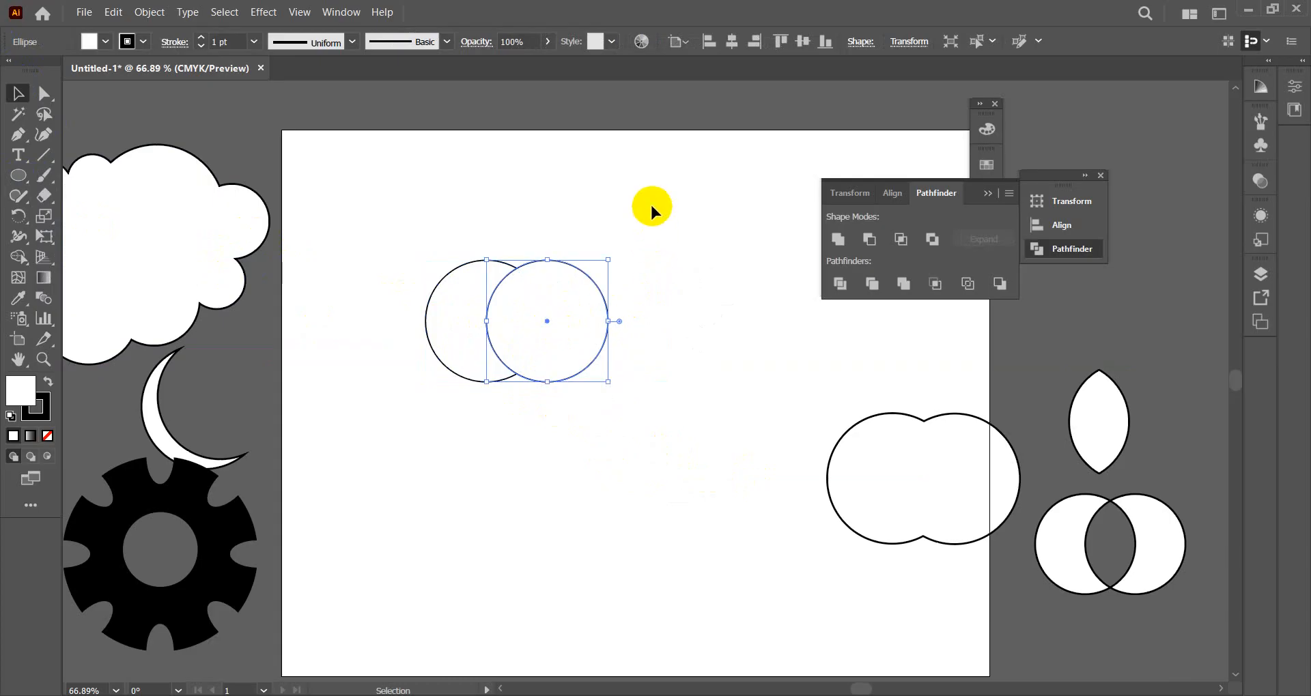
- Subtract the right circle from the left one as an editable compound shape with the Minus Front shape mode
{"action": "left_click_drag", "start_coordinate": [399, 222], "coordinate": [666, 452]}
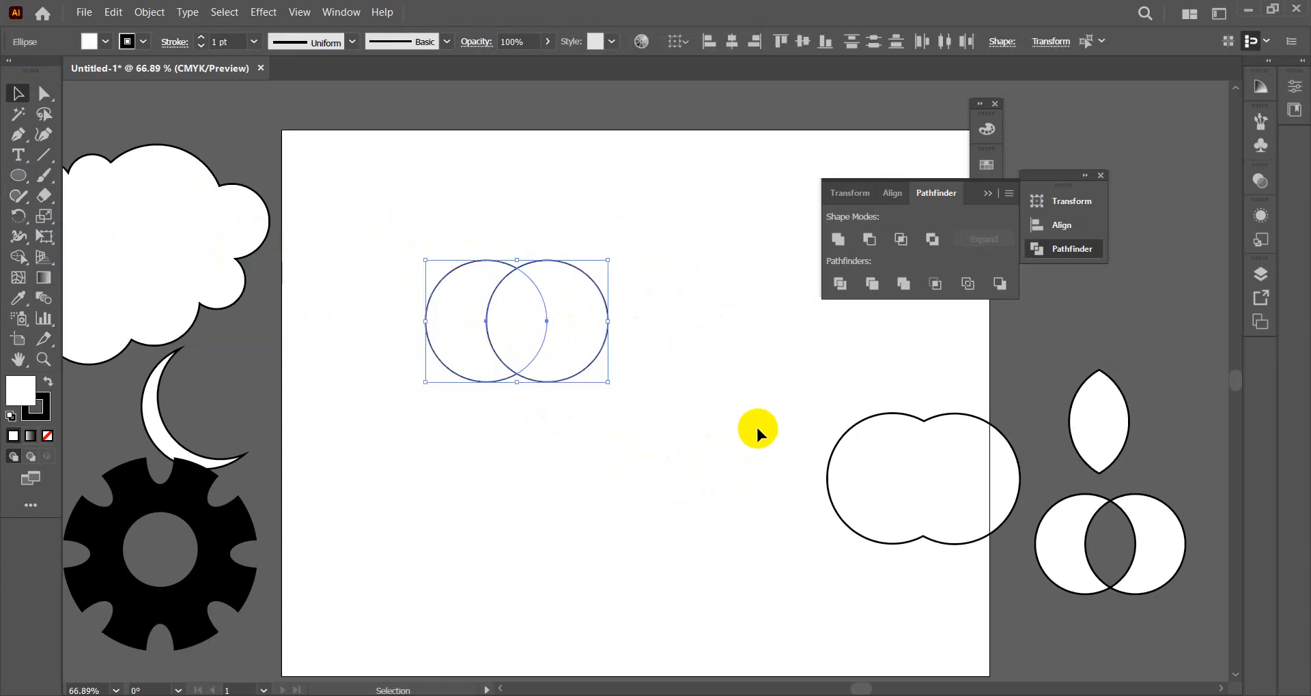
{"action": "left_click", "coordinate": [870, 241], "text": "alt"}
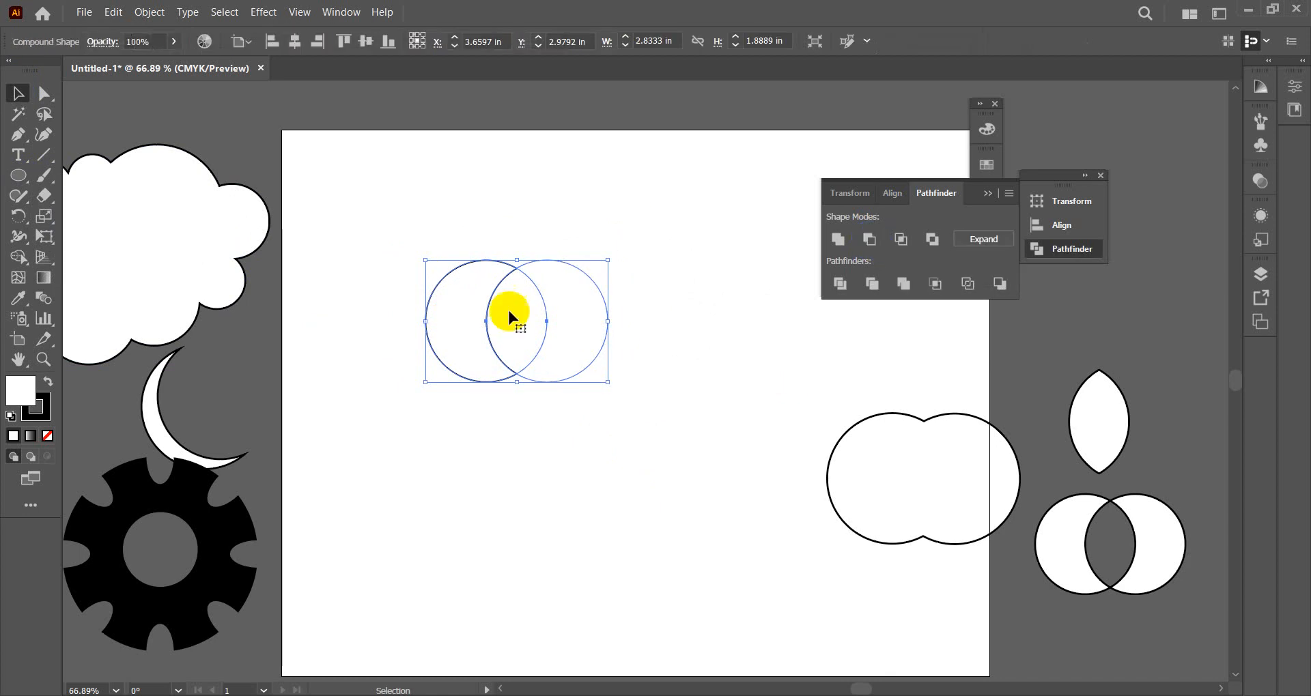
{"action": "left_click", "coordinate": [641, 268]}
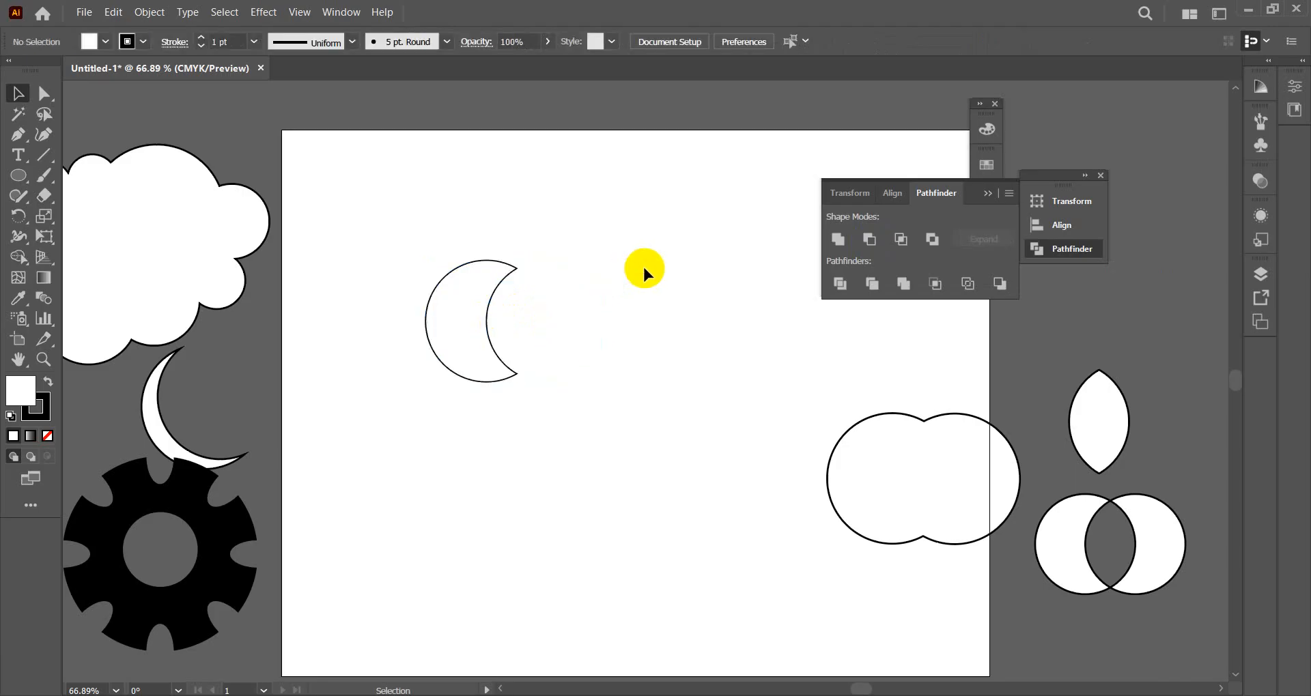
{"action": "left_click", "coordinate": [515, 296]}
{"action": "left_click", "coordinate": [648, 250]}
- Move only the subtracting circle left and slightly up to thin the shape into a slender crescent
{"action": "left_click", "coordinate": [44, 94]}
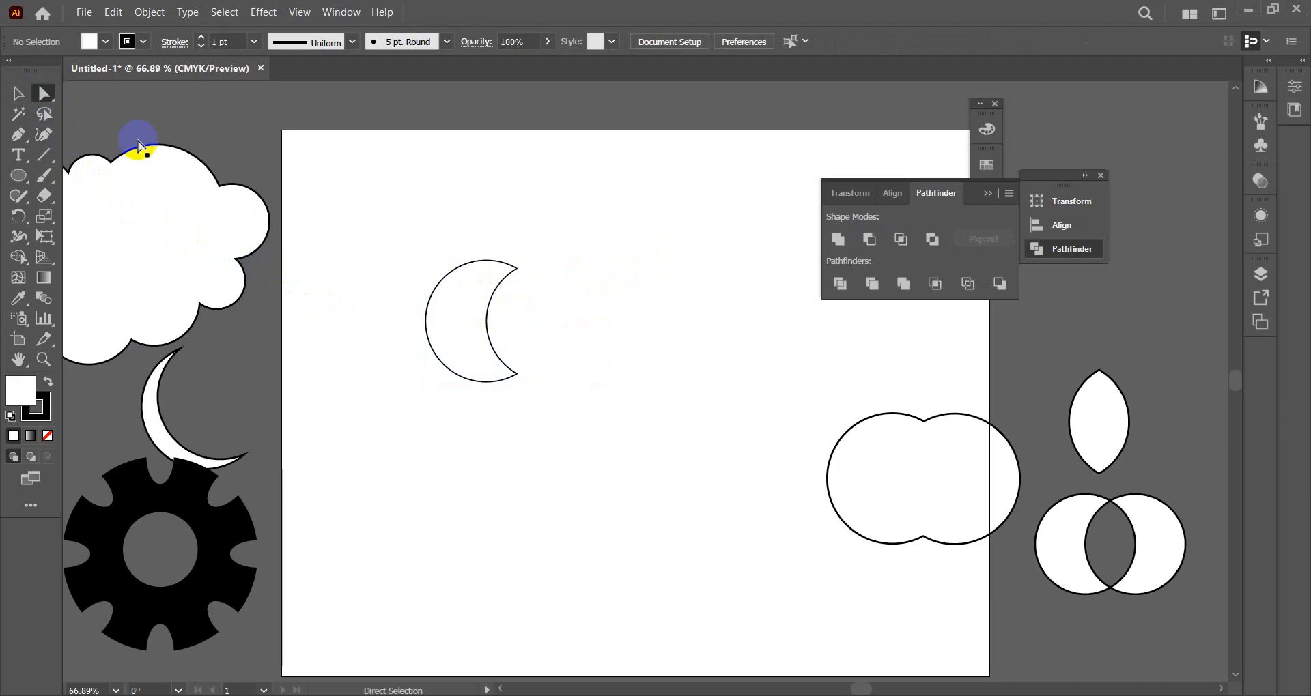
{"action": "left_click", "coordinate": [552, 305]}
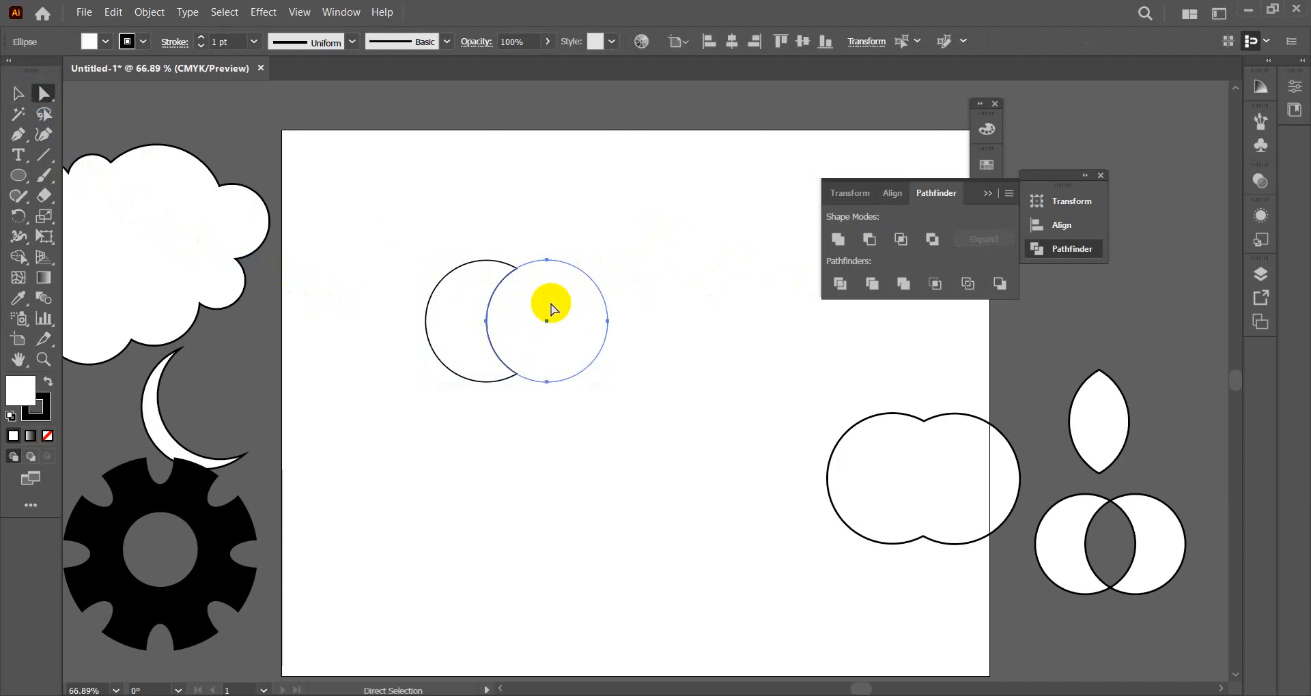
{"action": "left_click_drag", "start_coordinate": [576, 301], "coordinate": [529, 296]}
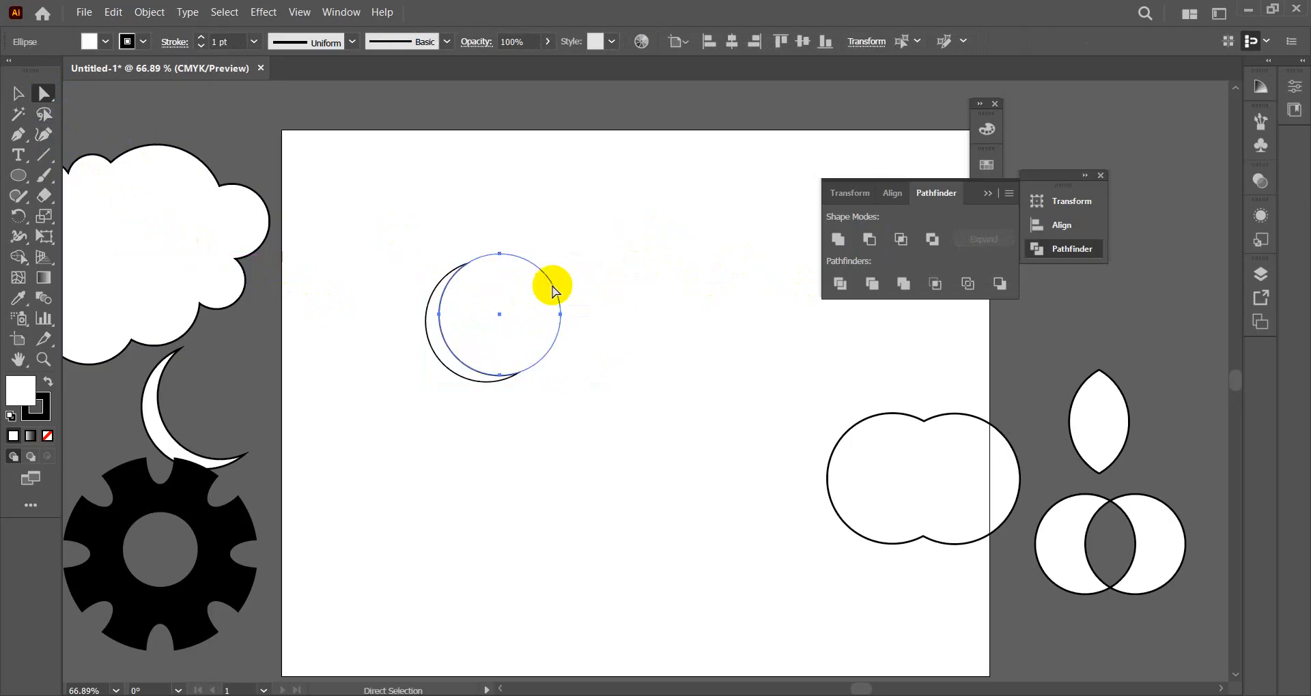
{"action": "left_click", "coordinate": [603, 239]}
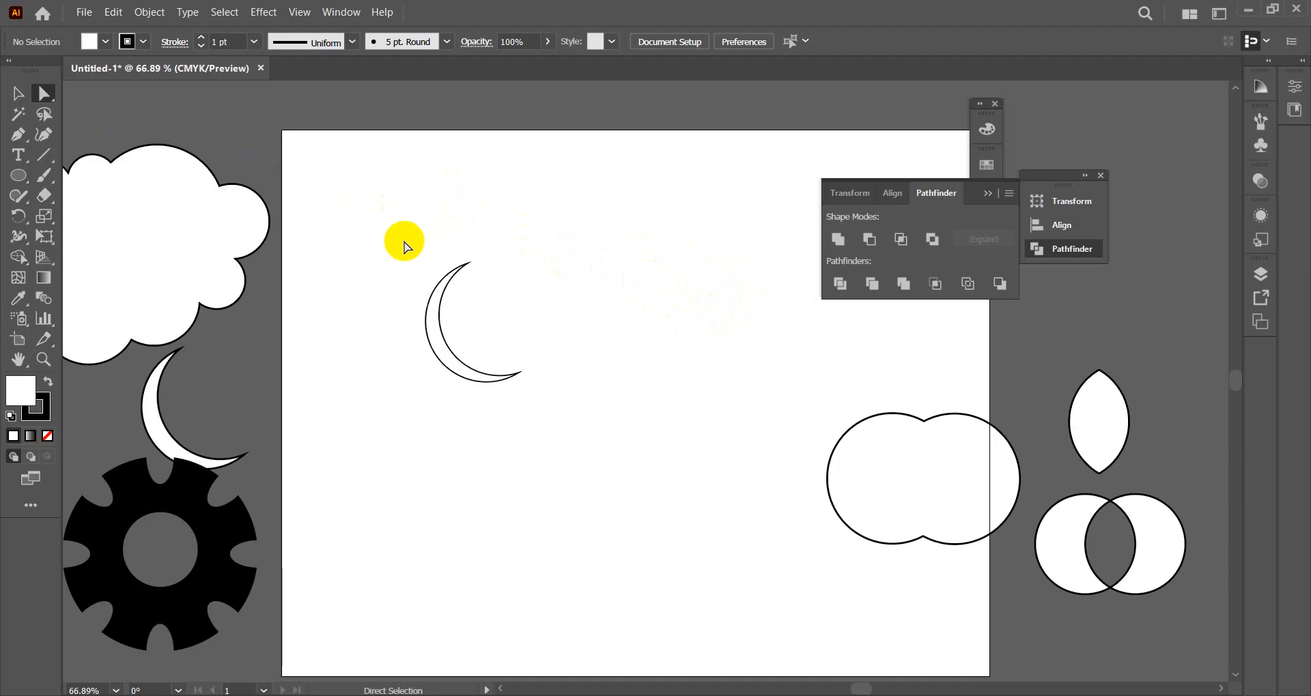
{"action": "left_click", "coordinate": [526, 293]}
{"action": "left_click", "coordinate": [625, 257]}
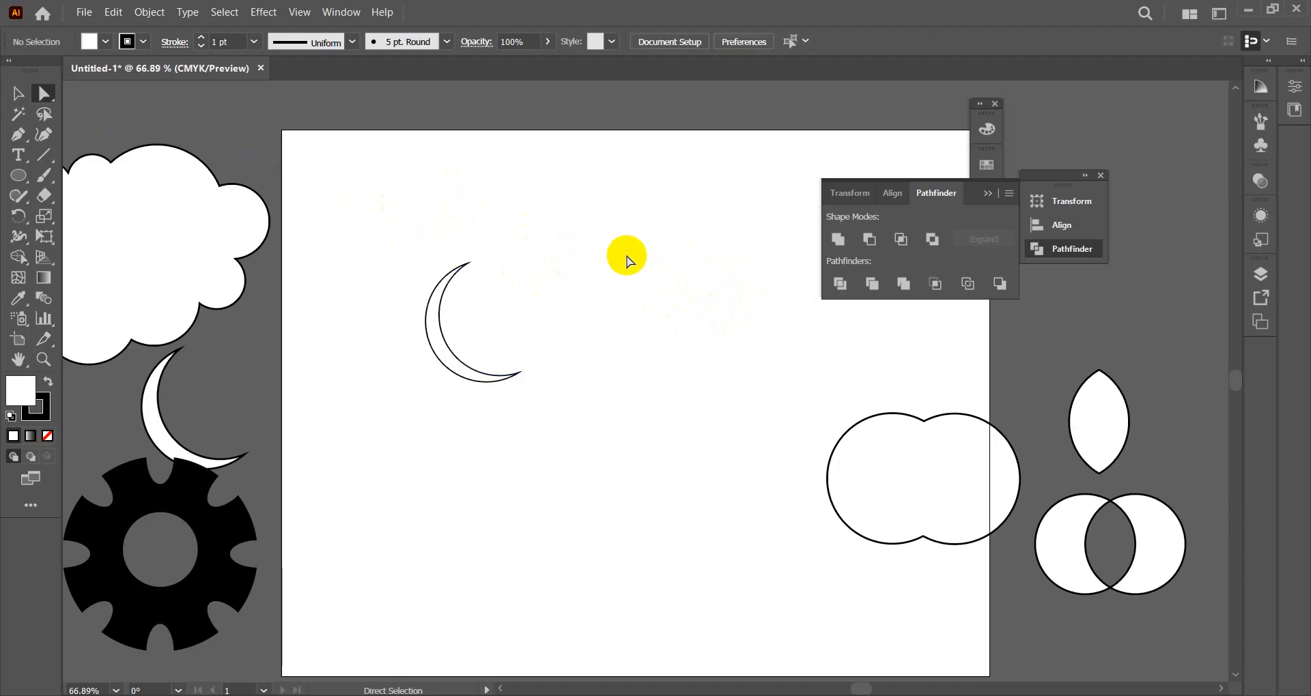
- Expand the crescent compound shape into a plain path
{"action": "left_click", "coordinate": [17, 94]}
{"action": "left_click", "coordinate": [453, 331]}
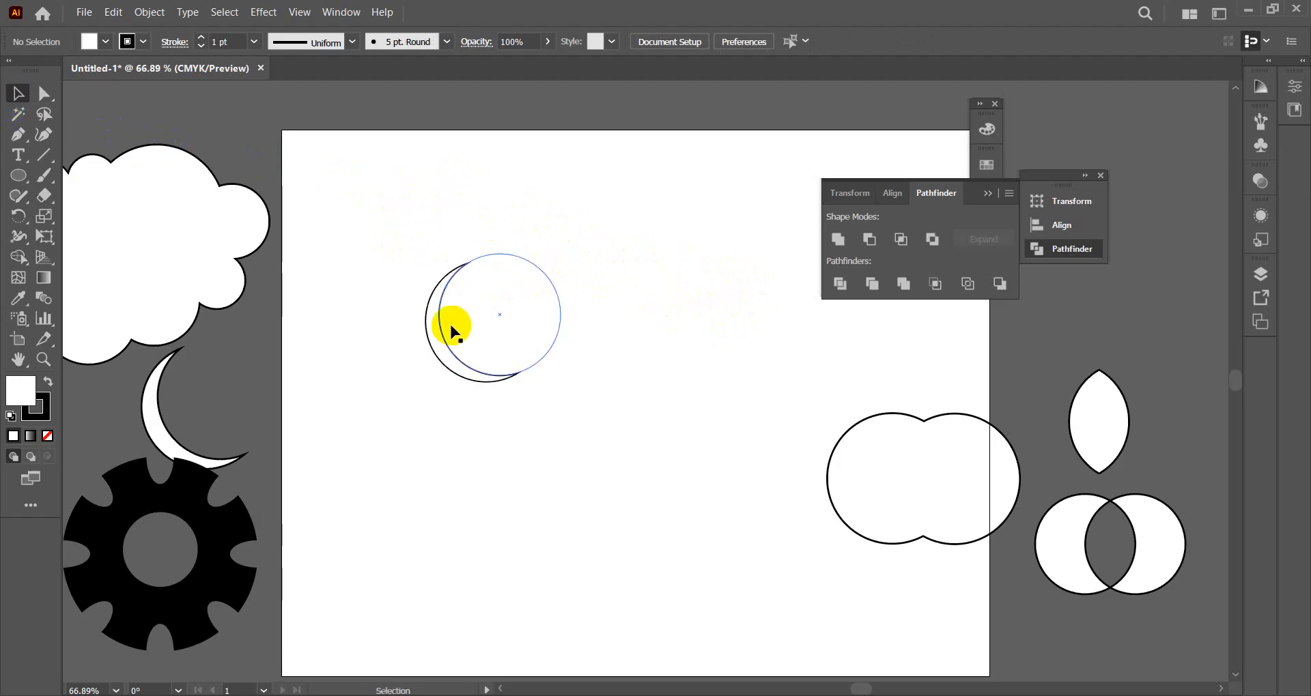
{"action": "left_click", "coordinate": [430, 326]}
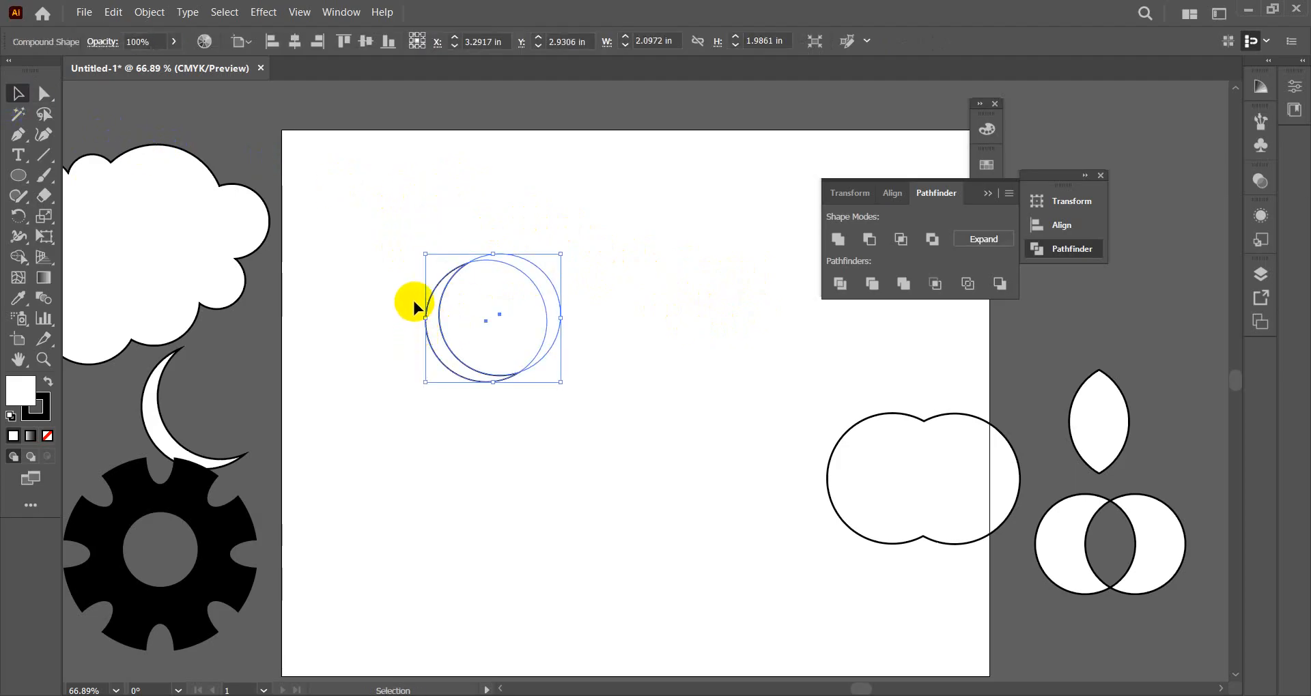
{"action": "left_click", "coordinate": [983, 239]}
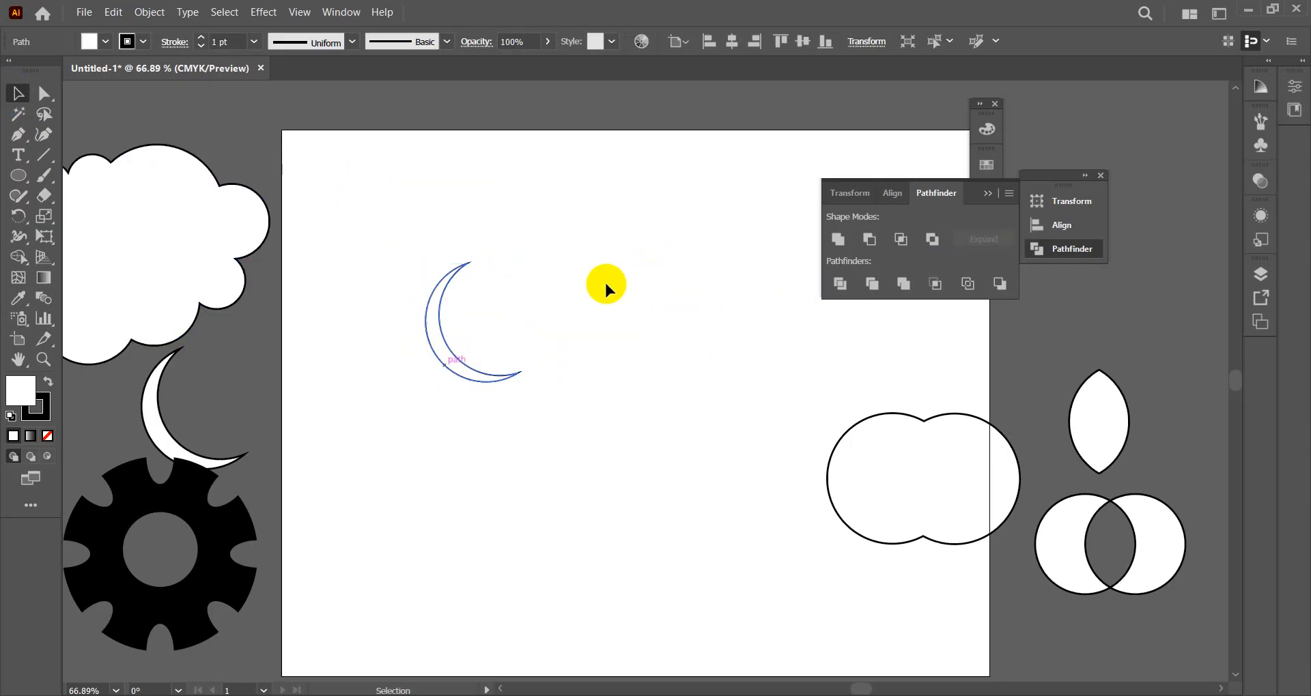
- Move the expanded crescent around the artboard and leave it slightly to the right of its original spot
{"action": "left_click_drag", "start_coordinate": [455, 346], "coordinate": [440, 369]}
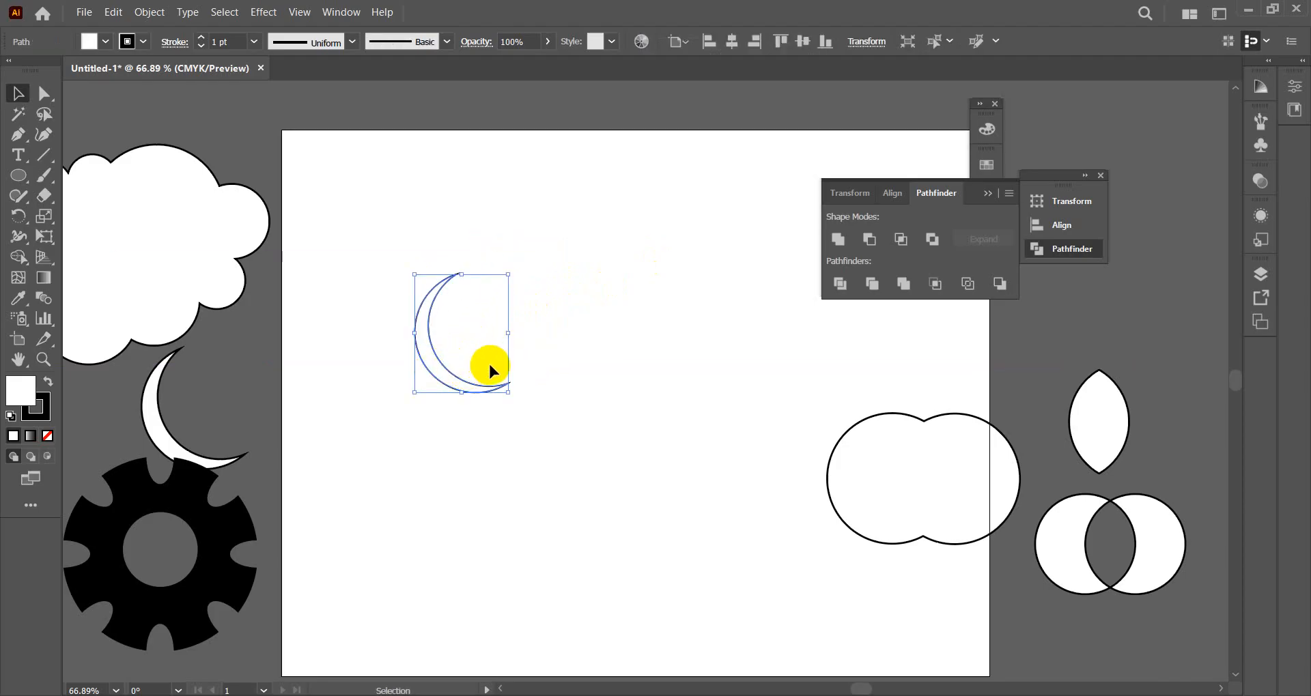
{"action": "left_click", "coordinate": [530, 308]}
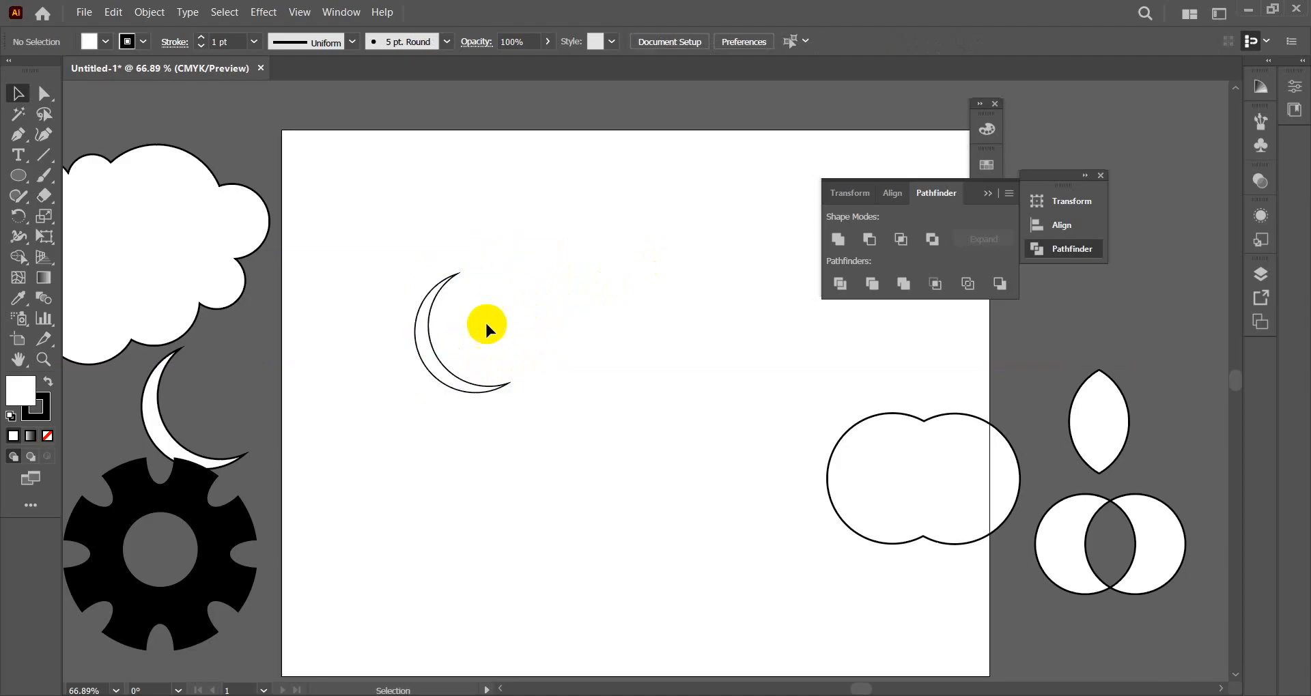
{"action": "left_click_drag", "start_coordinate": [433, 343], "coordinate": [463, 336]}
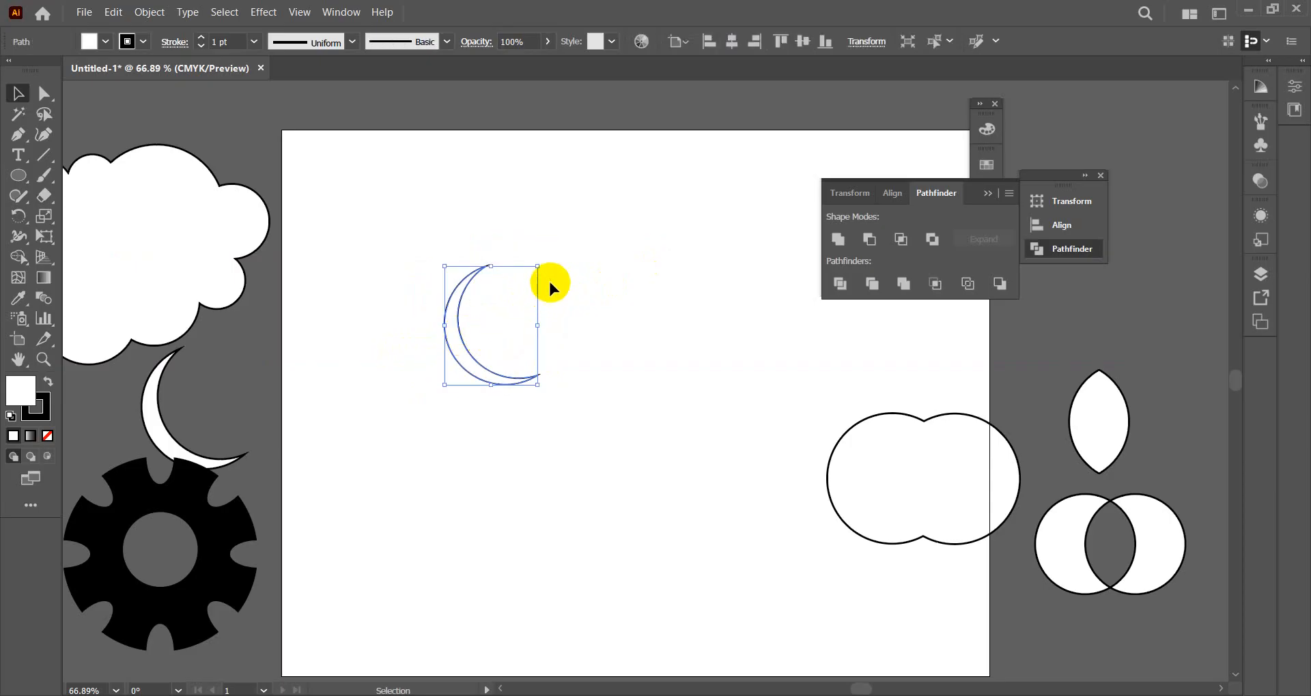
- Move the slender crescent off the artboard, beside the other crescent next to the gear
{"action": "left_click", "coordinate": [568, 265]}
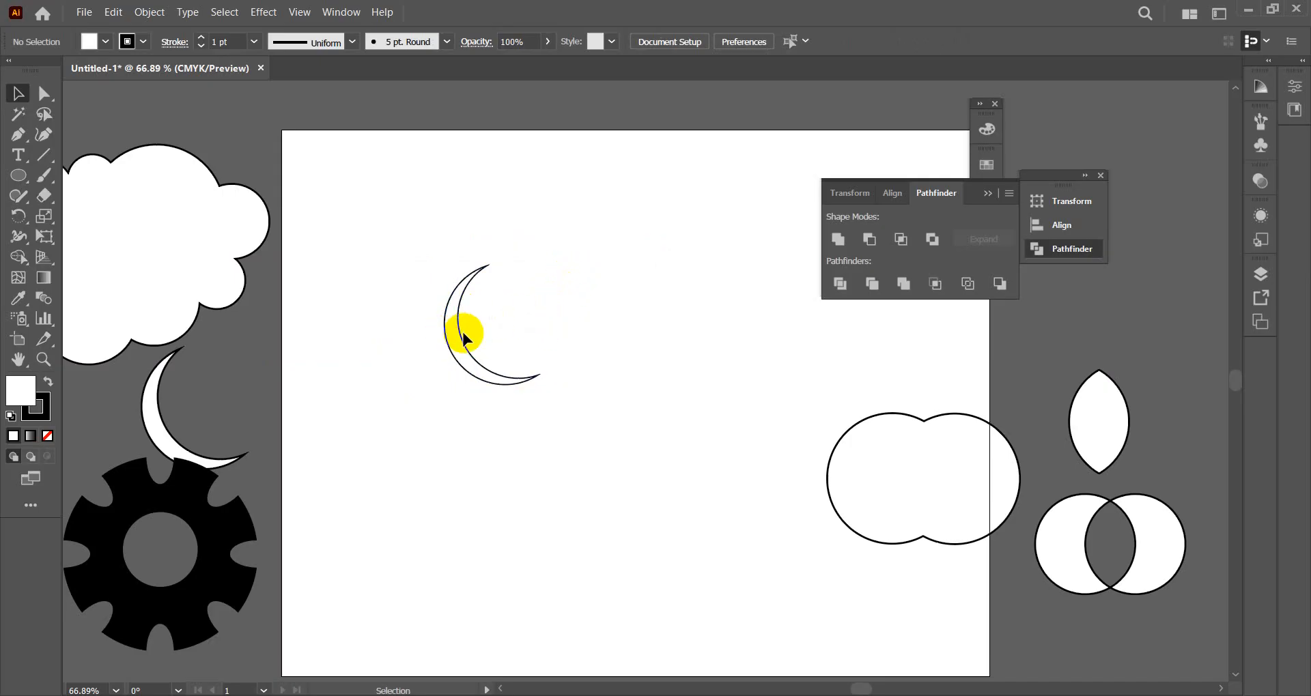
{"action": "left_click_drag", "start_coordinate": [457, 337], "coordinate": [206, 395]}
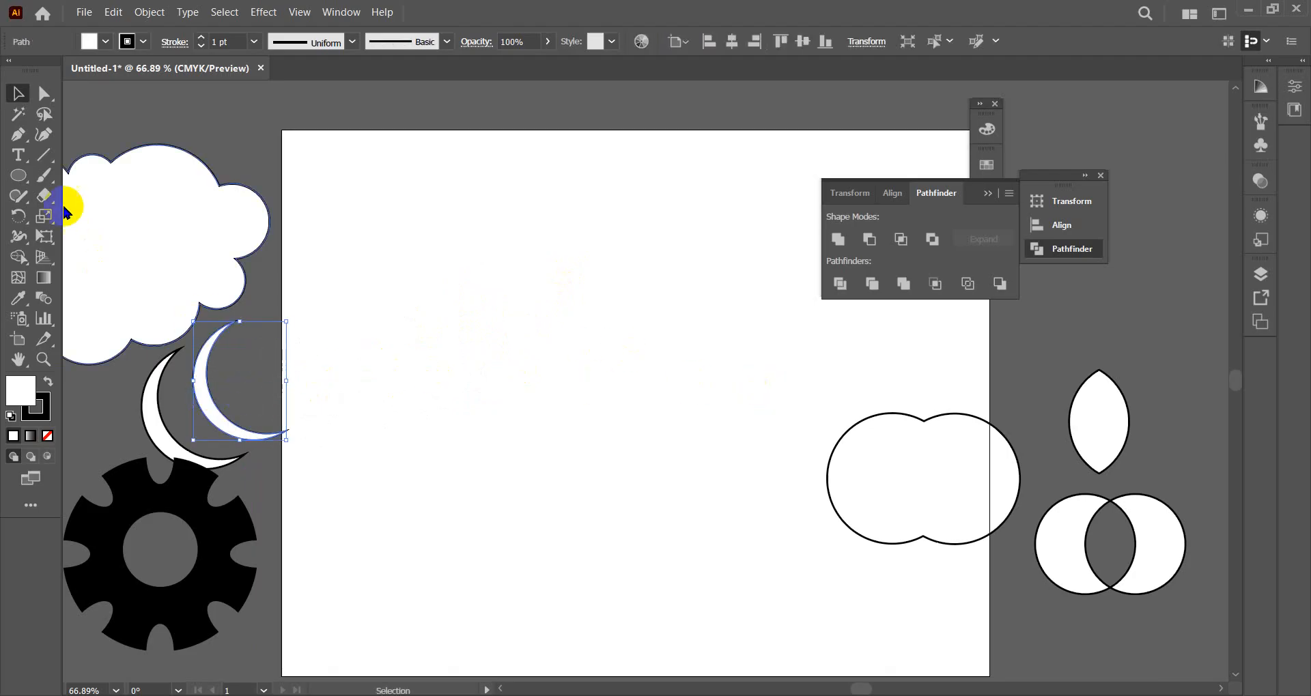
{"action": "left_click", "coordinate": [866, 240]}
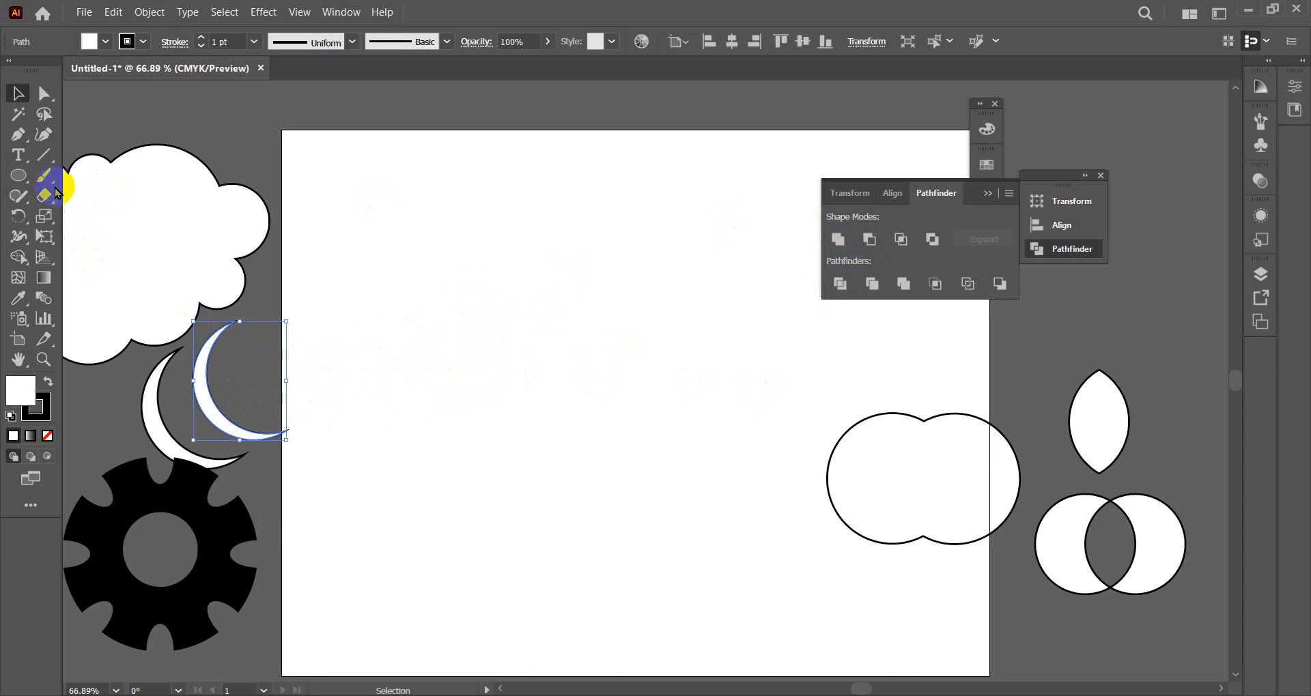
- Draw a circle on the empty artboard and duplicate it horizontally so the two circles overlap by half
{"action": "left_click", "coordinate": [17, 177]}
{"action": "left_click_drag", "start_coordinate": [15, 178], "coordinate": [100, 215]}
{"action": "left_click_drag", "start_coordinate": [494, 348], "coordinate": [564, 399]}
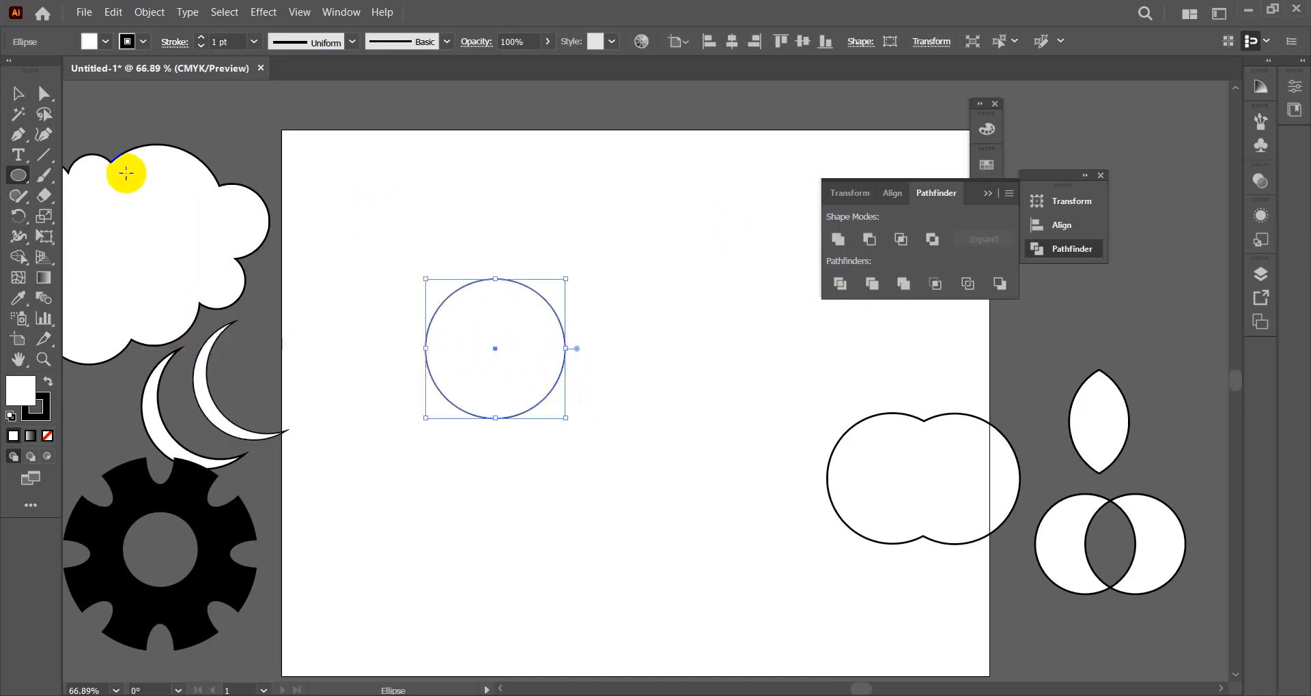
{"action": "left_click", "coordinate": [18, 93]}
{"action": "left_click_drag", "start_coordinate": [495, 350], "coordinate": [567, 354]}
- Split the two overlapping circles with the Divide pathfinder and move the divided group slightly up
{"action": "left_click_drag", "start_coordinate": [403, 222], "coordinate": [641, 450]}
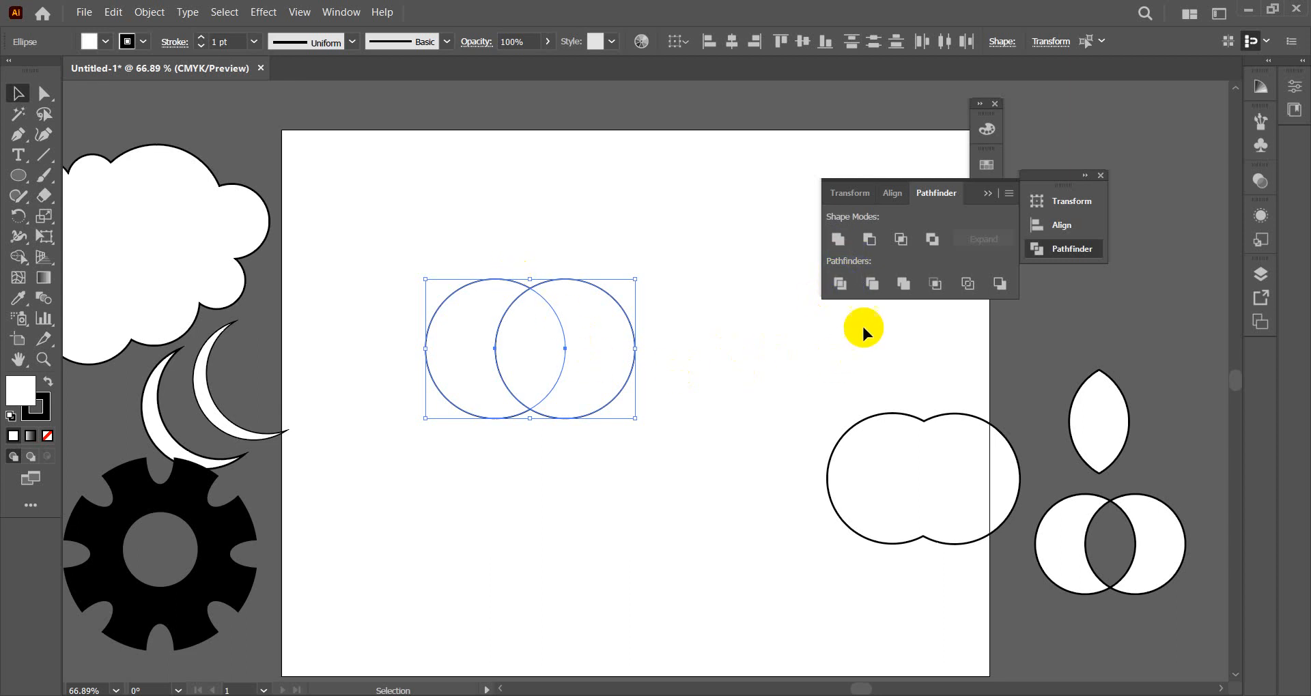
{"action": "left_click", "coordinate": [840, 283]}
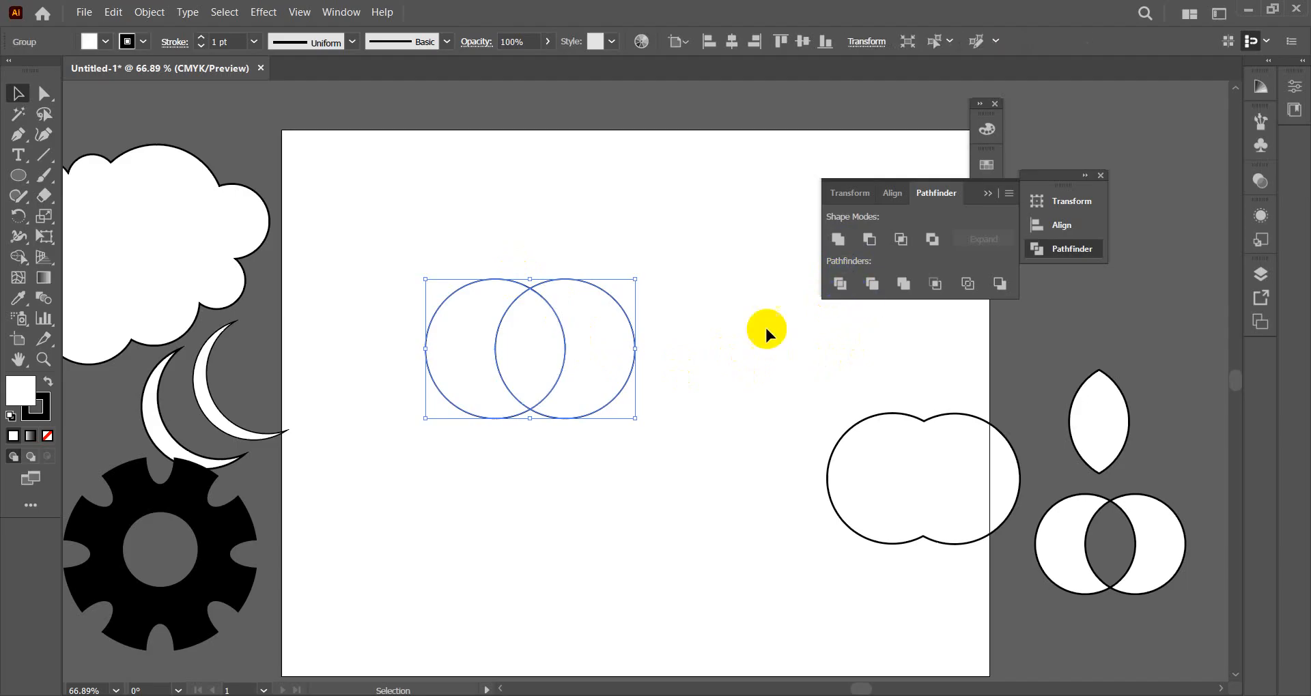
{"action": "left_click", "coordinate": [689, 326]}
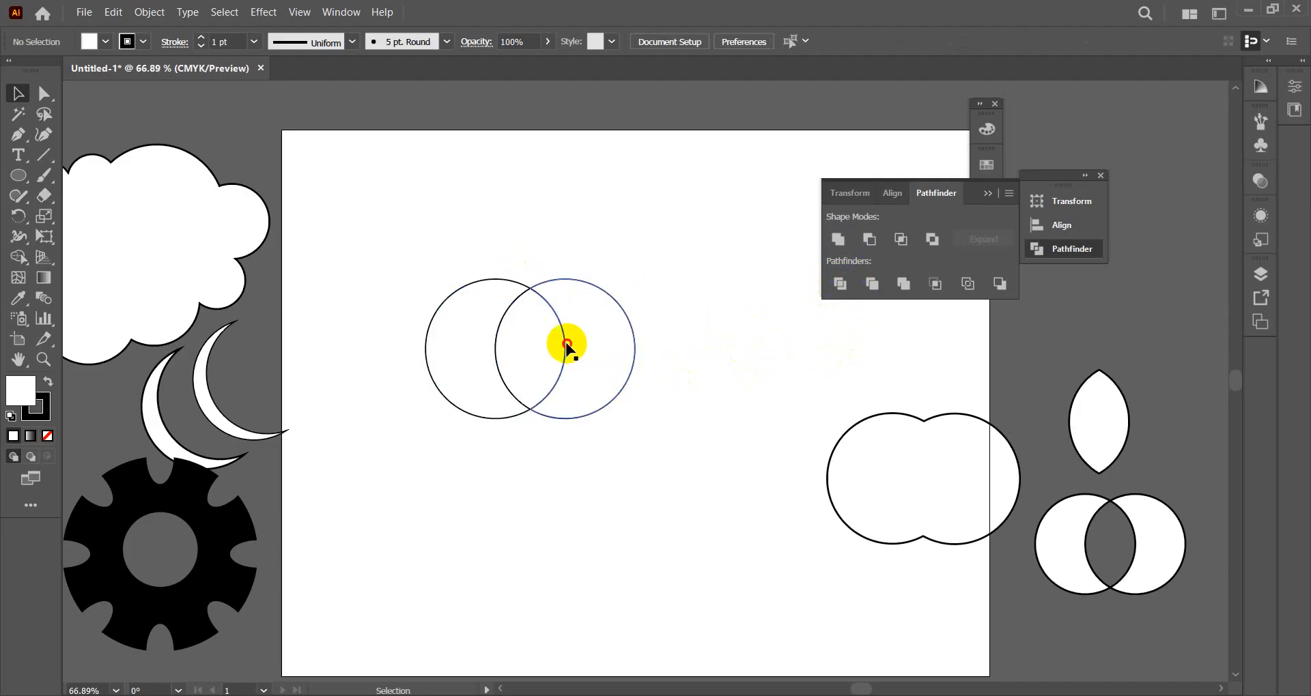
{"action": "left_click_drag", "start_coordinate": [564, 333], "coordinate": [545, 316]}
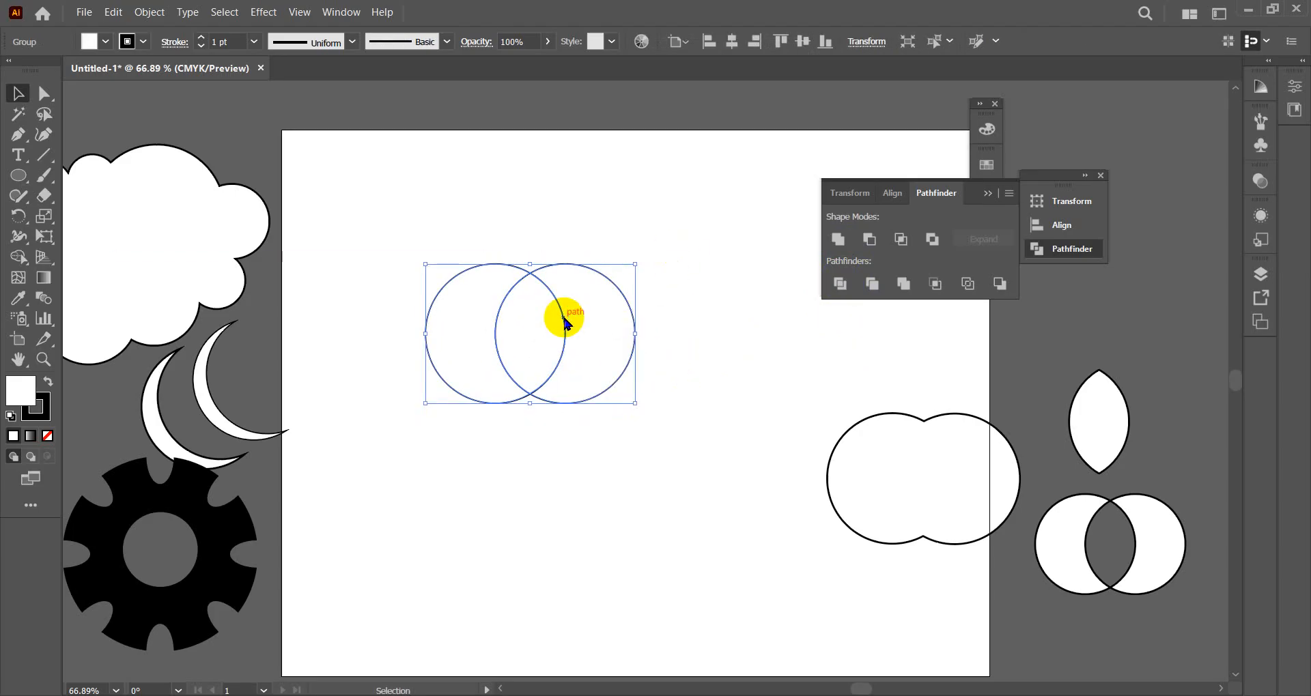
- Ungroup the divided circles and pull the right crescent, the middle lens and the left crescent apart
{"action": "right_click", "coordinate": [563, 317]}
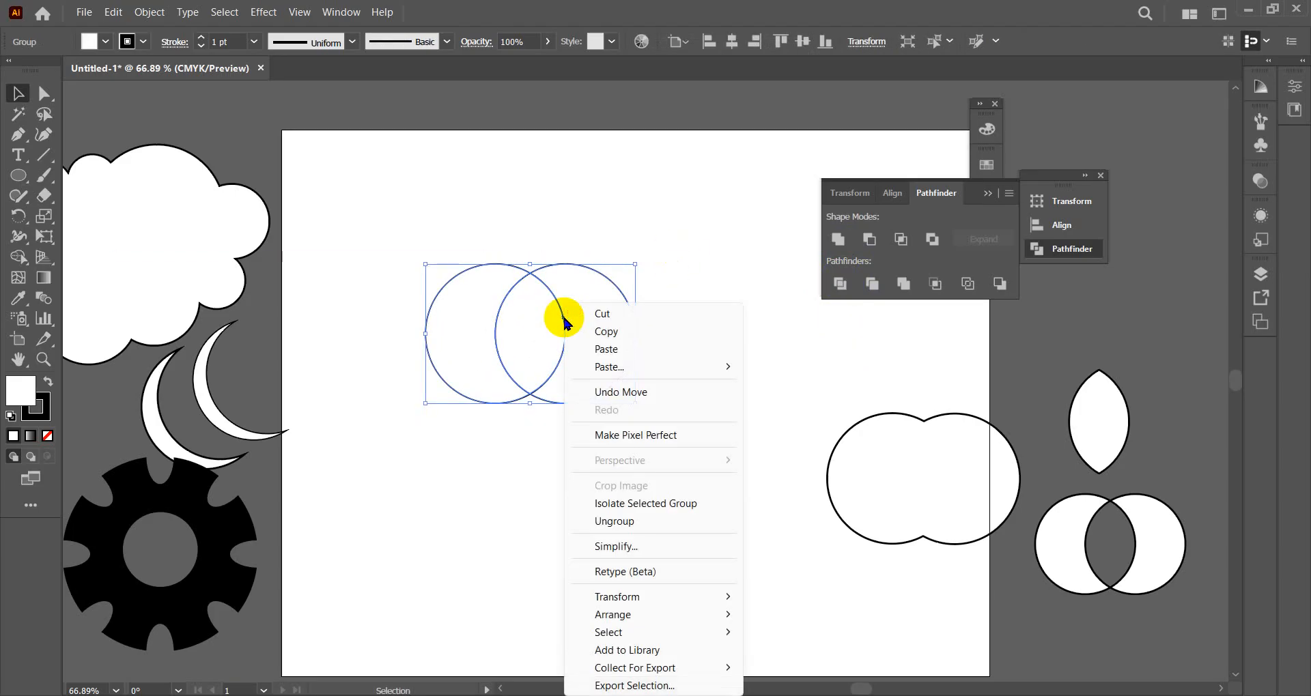
{"action": "left_click", "coordinate": [618, 521]}
{"action": "left_click", "coordinate": [698, 339]}
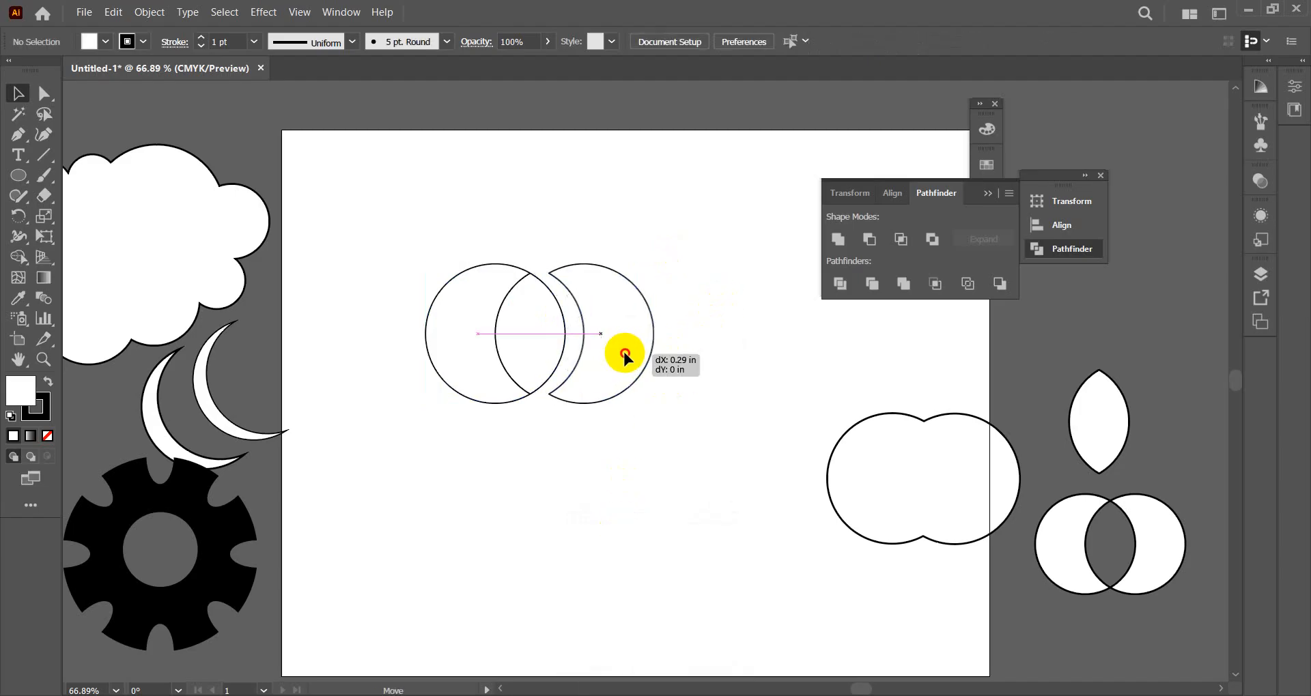
{"action": "left_click_drag", "start_coordinate": [608, 354], "coordinate": [654, 347]}
{"action": "left_click_drag", "start_coordinate": [554, 341], "coordinate": [580, 461]}
{"action": "left_click_drag", "start_coordinate": [487, 354], "coordinate": [467, 307]}
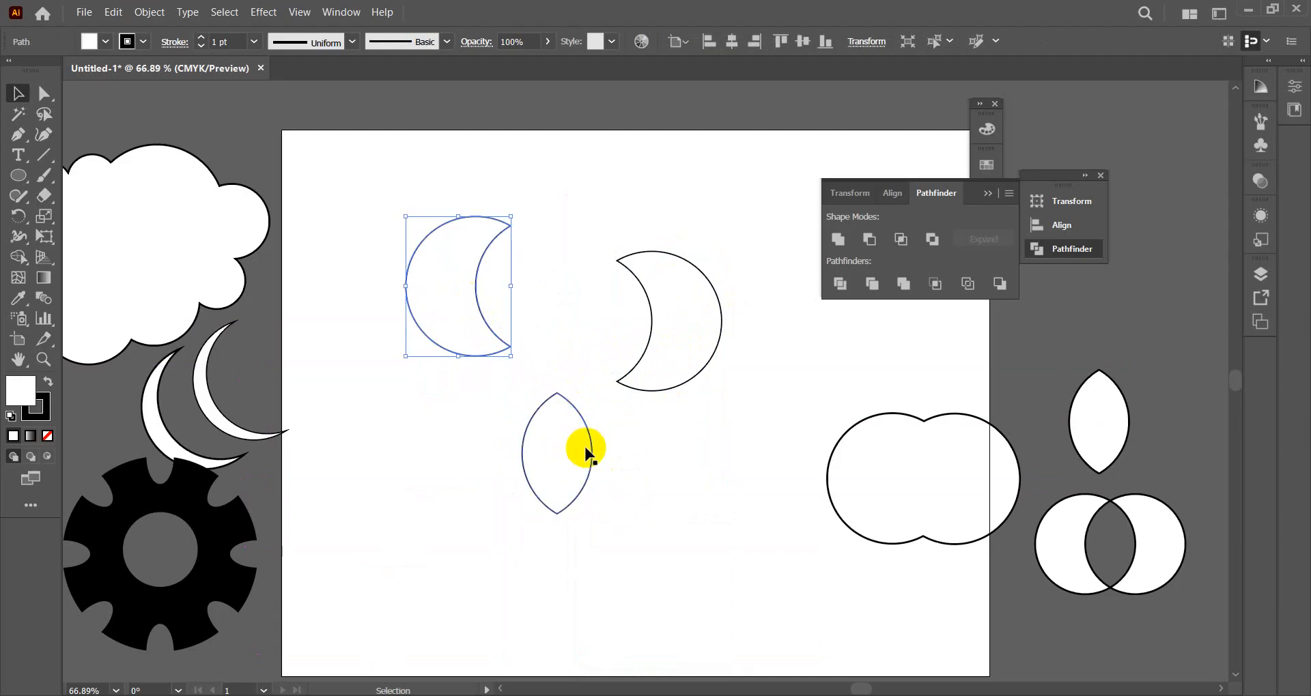
- Undo the separation, ungrouping, group move and Divide to restore the two overlapping circles
{"action": "key", "text": "a"}
{"action": "key", "text": "ctrl+z"}
{"action": "key", "text": "ctrl+z"}
{"action": "key", "text": "ctrl+z"}
{"action": "key", "text": "ctrl+z"}
{"action": "key", "text": "ctrl+z"}
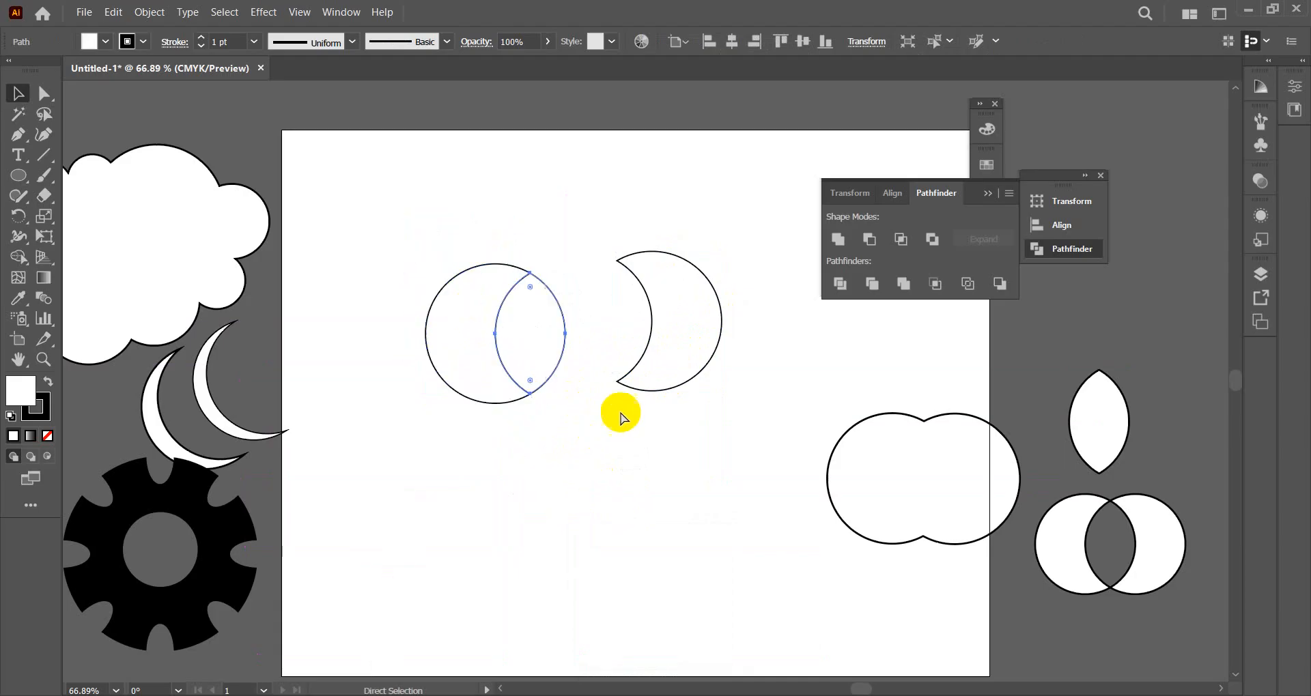
{"action": "key", "text": "ctrl+shift+z"}
{"action": "key", "text": "ctrl+z"}
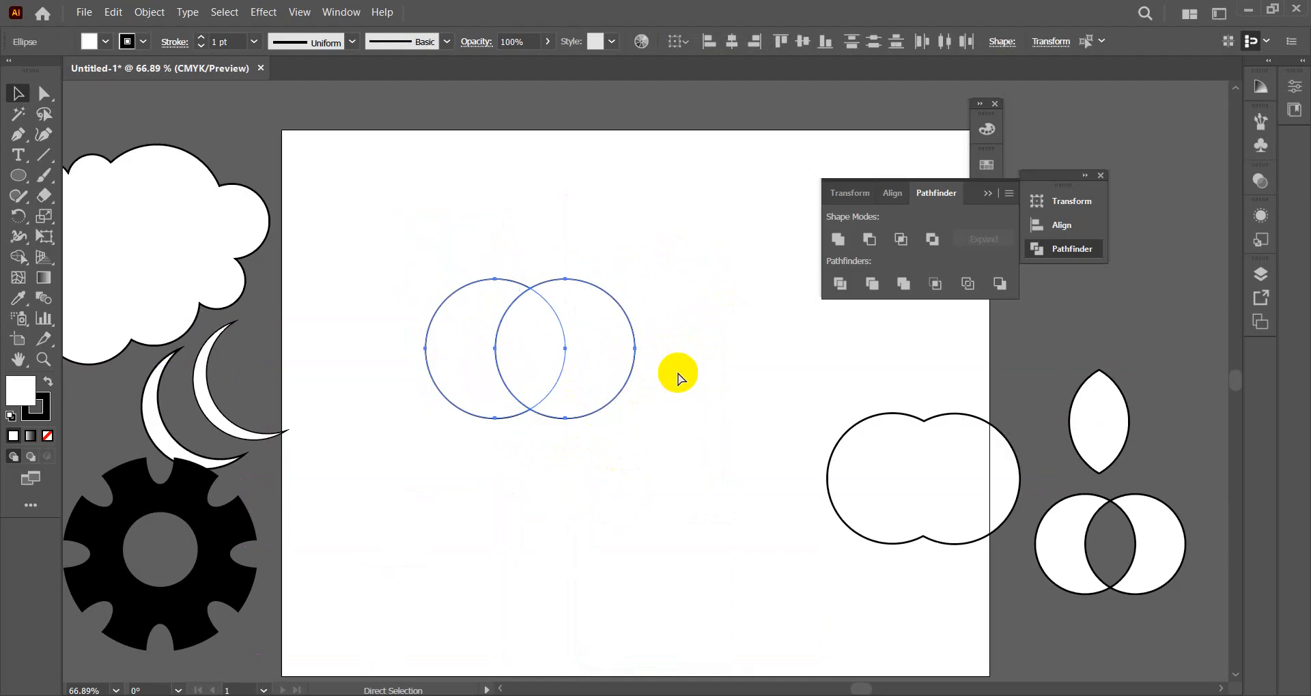
- Try moving the right circle farther from the left one, and undo the move
{"action": "left_click", "coordinate": [676, 326]}
{"action": "left_click_drag", "start_coordinate": [591, 354], "coordinate": [642, 355]}
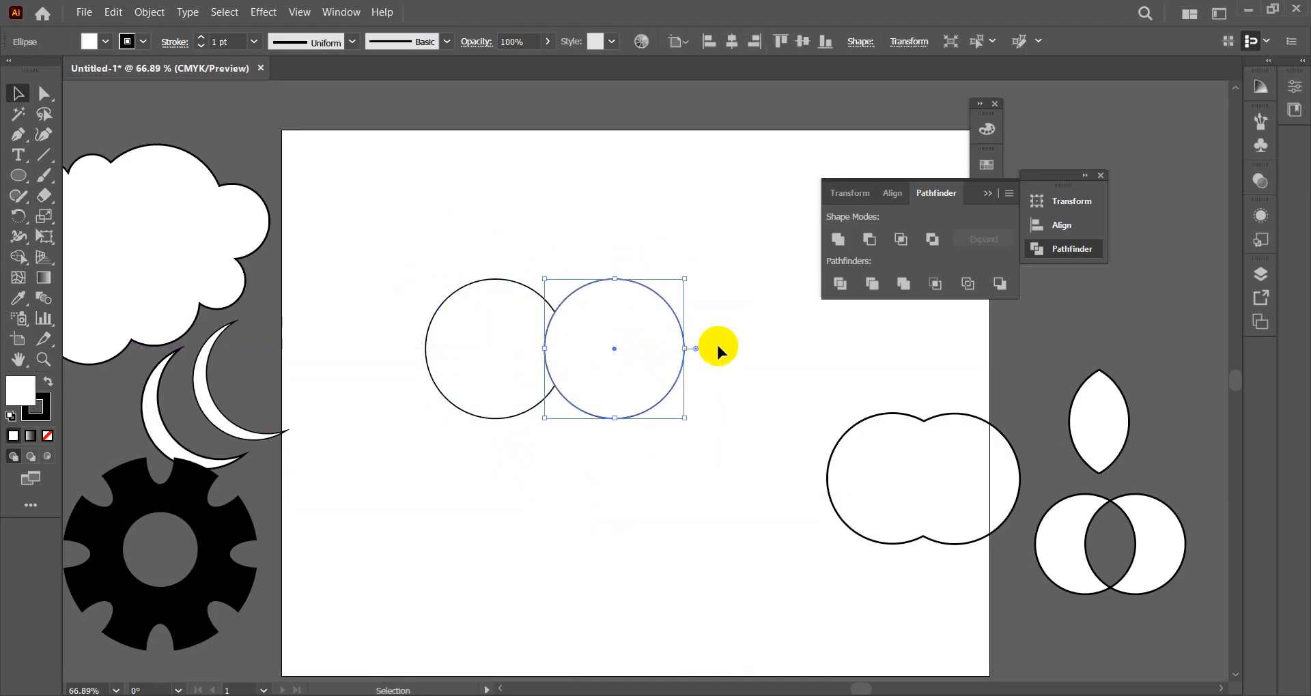
{"action": "key", "text": "ctrl+z"}
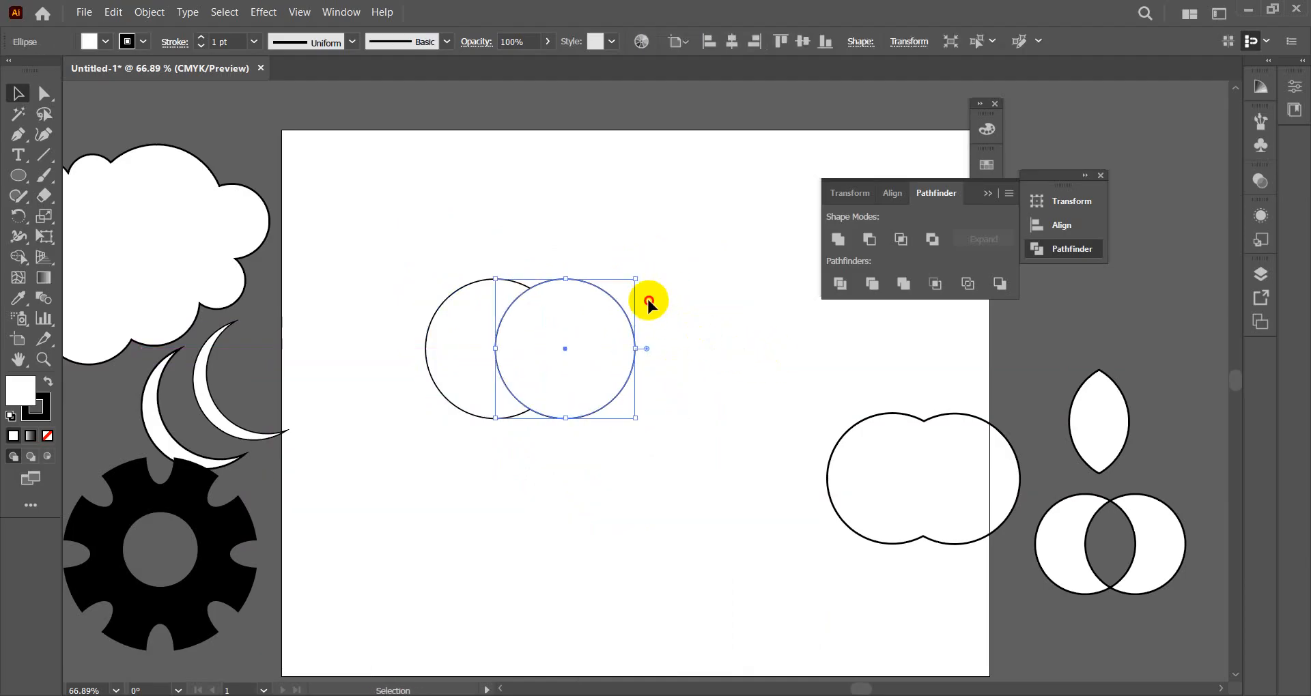
- Split the two overlapping circles with the Divide pathfinder and ungroup the resulting pieces
{"action": "left_click_drag", "start_coordinate": [526, 239], "coordinate": [678, 465]}
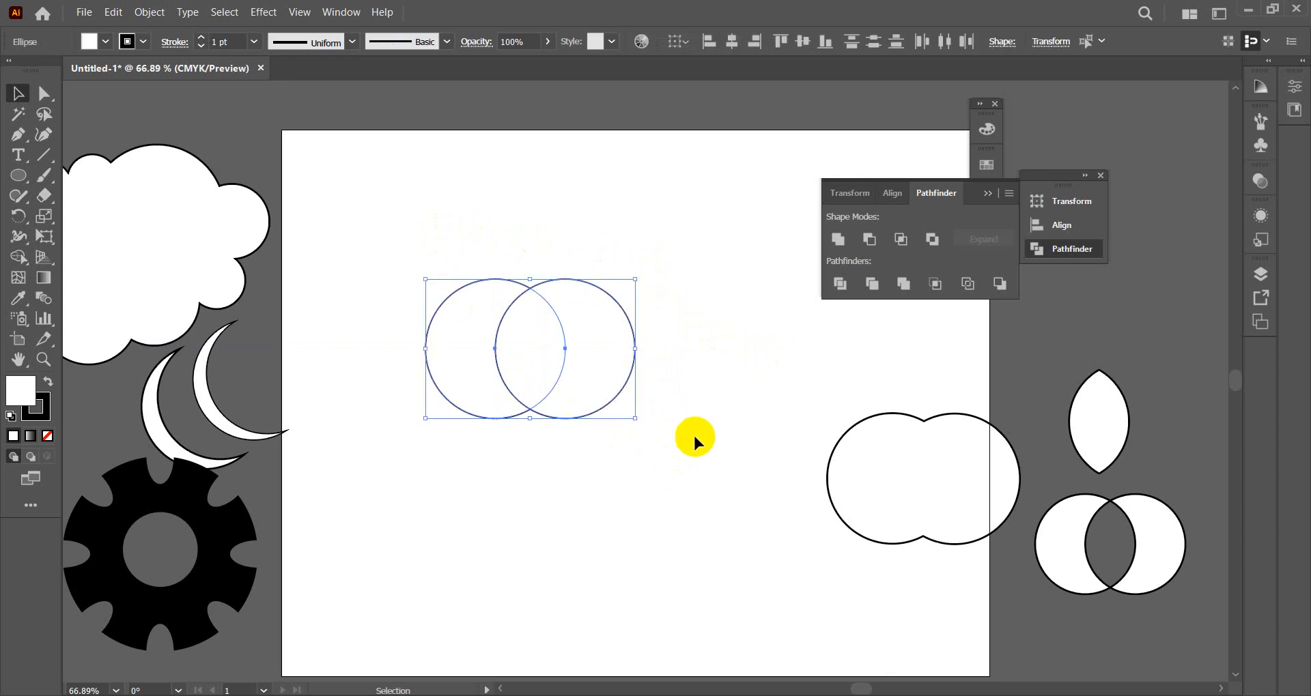
{"action": "left_click", "coordinate": [840, 284]}
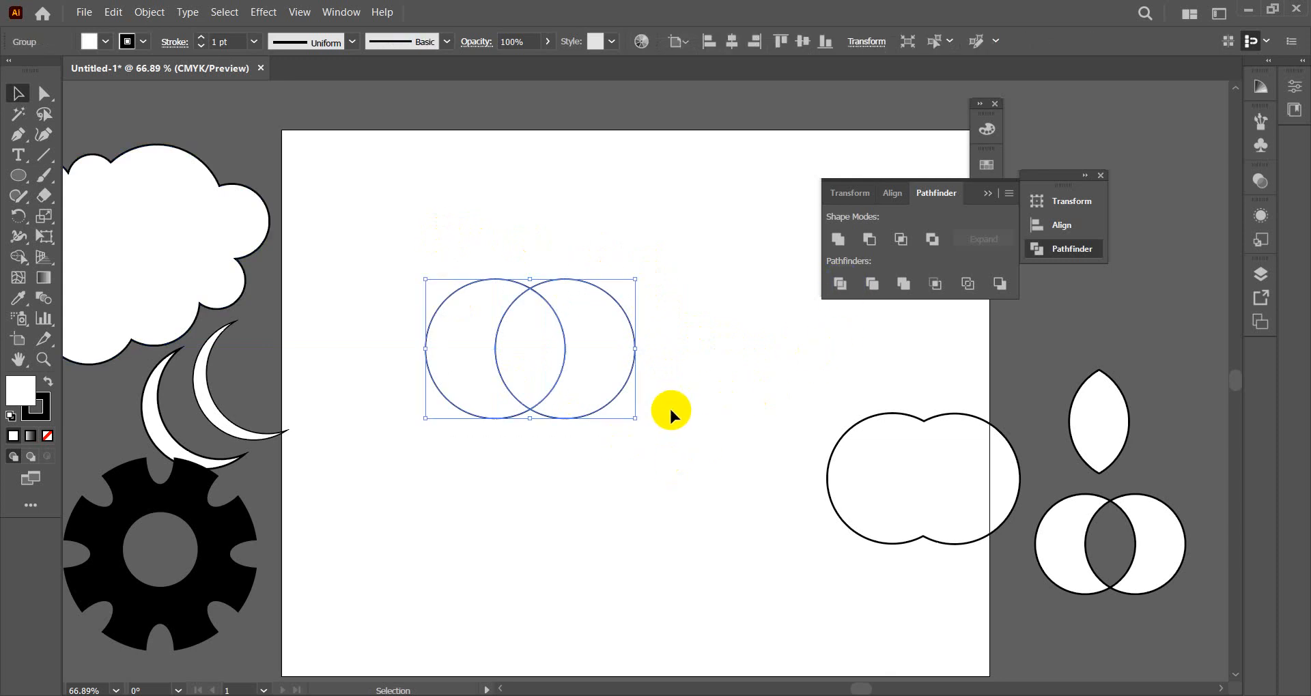
{"action": "right_click", "coordinate": [608, 363]}
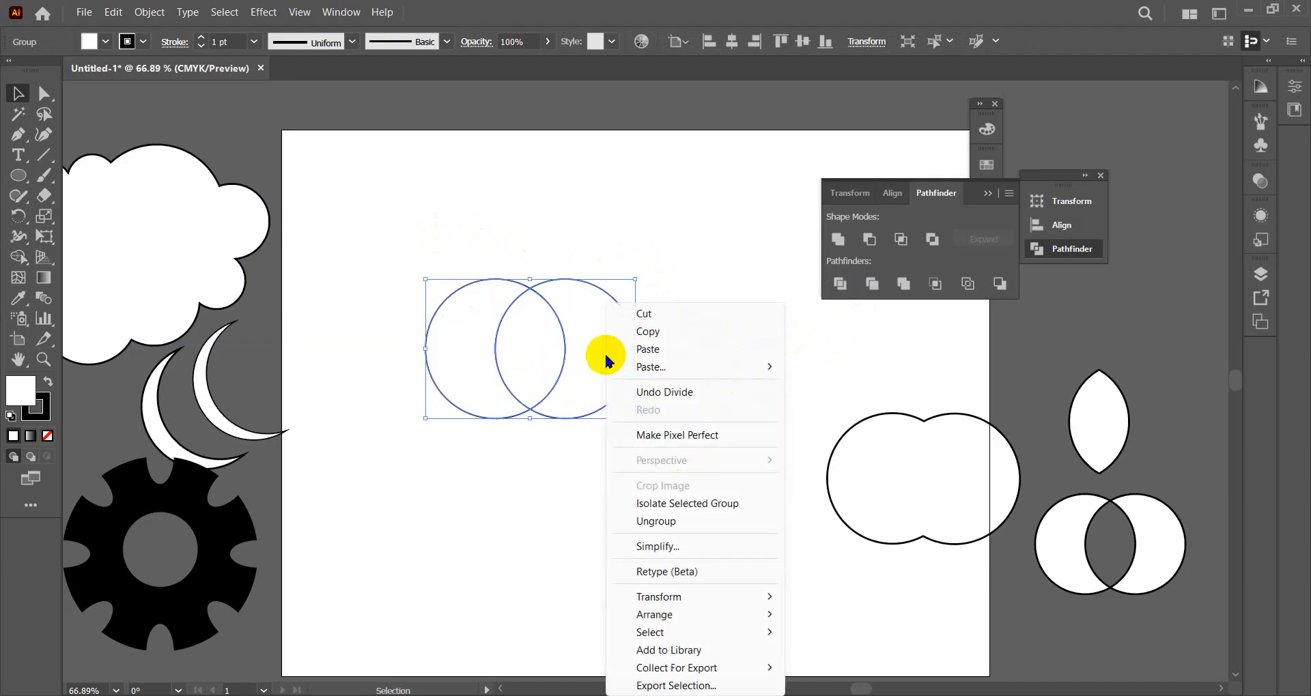
{"action": "left_click", "coordinate": [656, 522]}
{"action": "left_click", "coordinate": [694, 316]}
- Spread the two crescents to either side of the middle lens so all three pieces stand separately
{"action": "left_click_drag", "start_coordinate": [614, 348], "coordinate": [661, 342]}
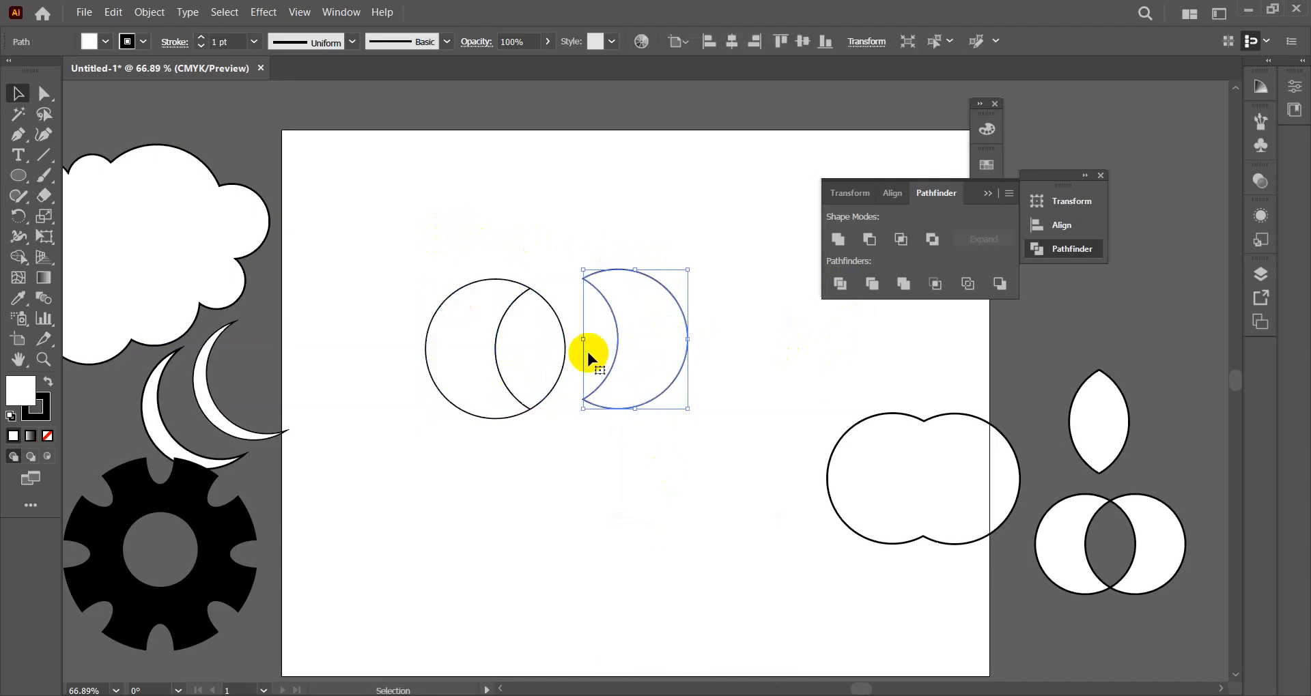
{"action": "left_click_drag", "start_coordinate": [556, 358], "coordinate": [575, 354]}
{"action": "left_click_drag", "start_coordinate": [483, 342], "coordinate": [435, 336]}
{"action": "left_click", "coordinate": [535, 219]}
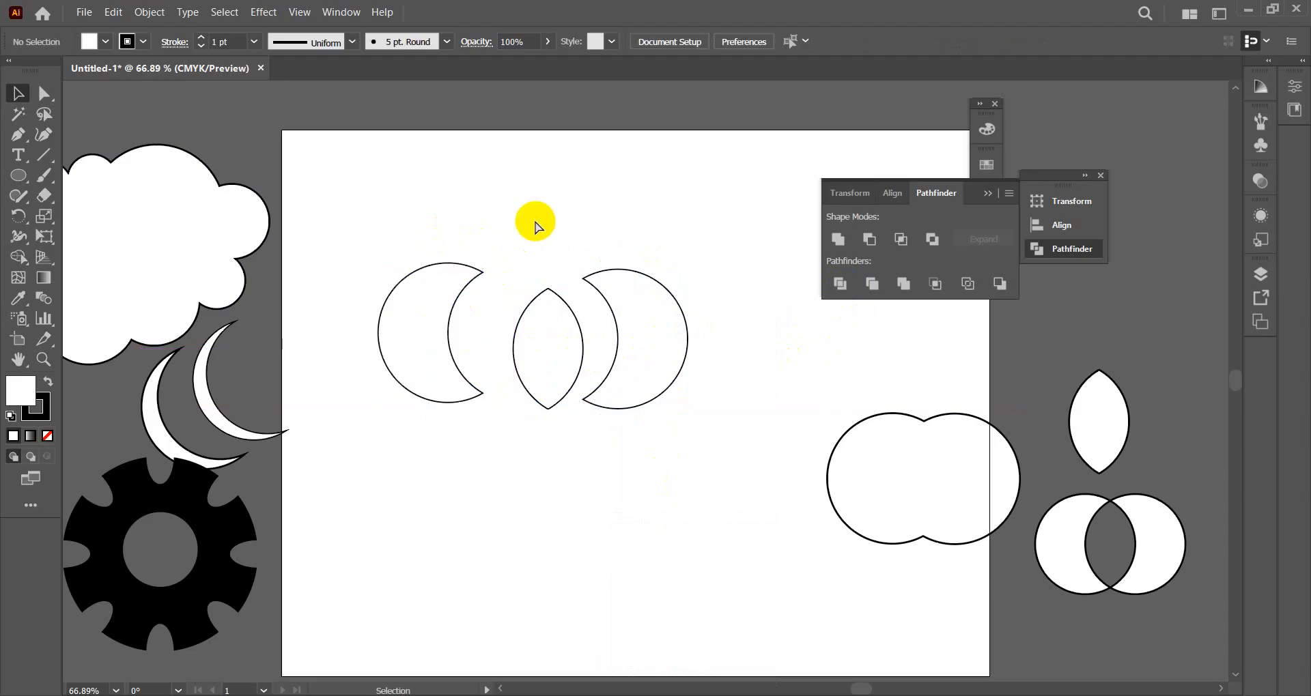
- Undo the moves of the crescents and the lens so the divided pieces fit together again
{"action": "key", "text": "ctrl+z"}
{"action": "key", "text": "ctrl+z"}
{"action": "key", "text": "ctrl+z"}
{"action": "key", "text": "ctrl+z"}
{"action": "key", "text": "ctrl+z"}
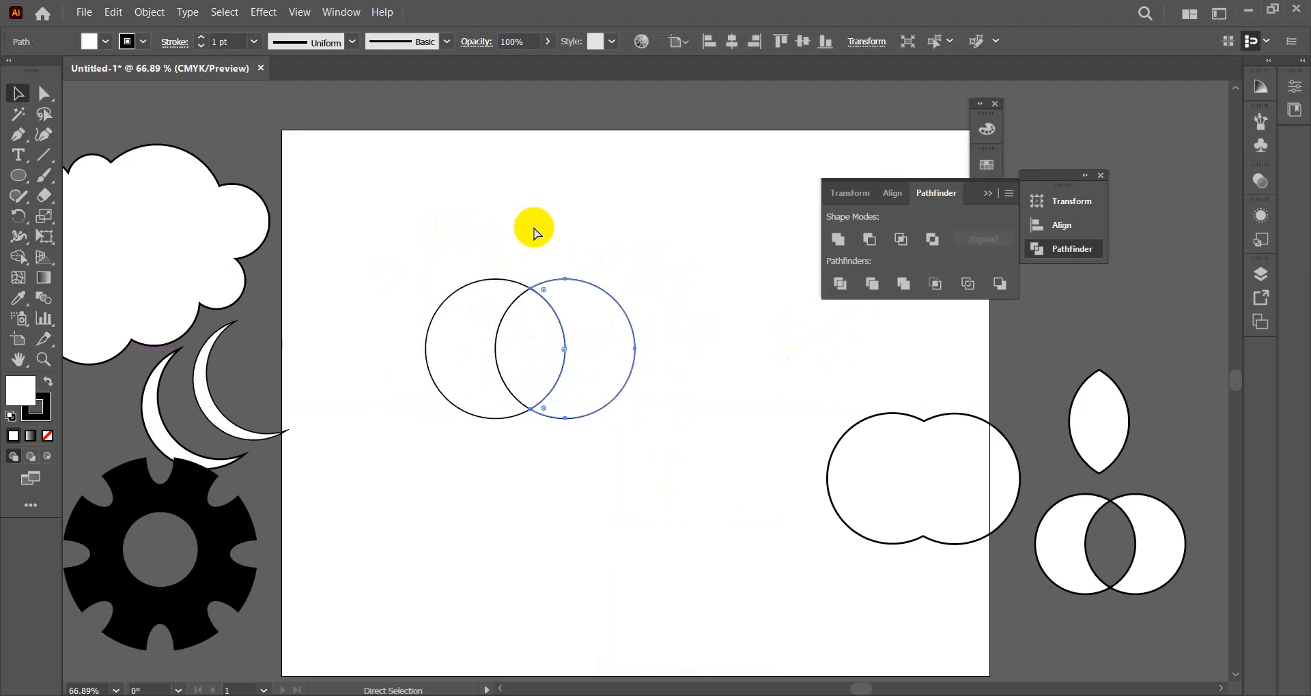
- Delete all pieces of the divided circles from the artboard
{"action": "key", "text": "v"}
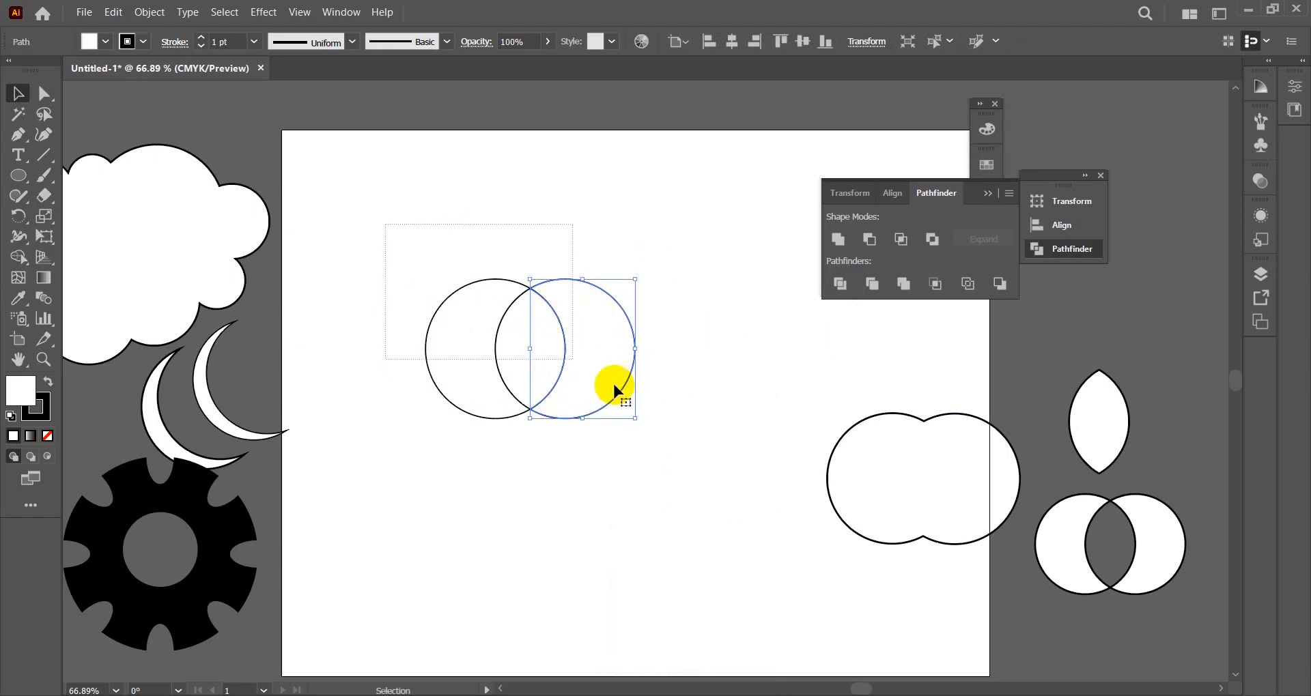
{"action": "left_click_drag", "start_coordinate": [385, 224], "coordinate": [614, 385]}
{"action": "key", "text": "Delete"}
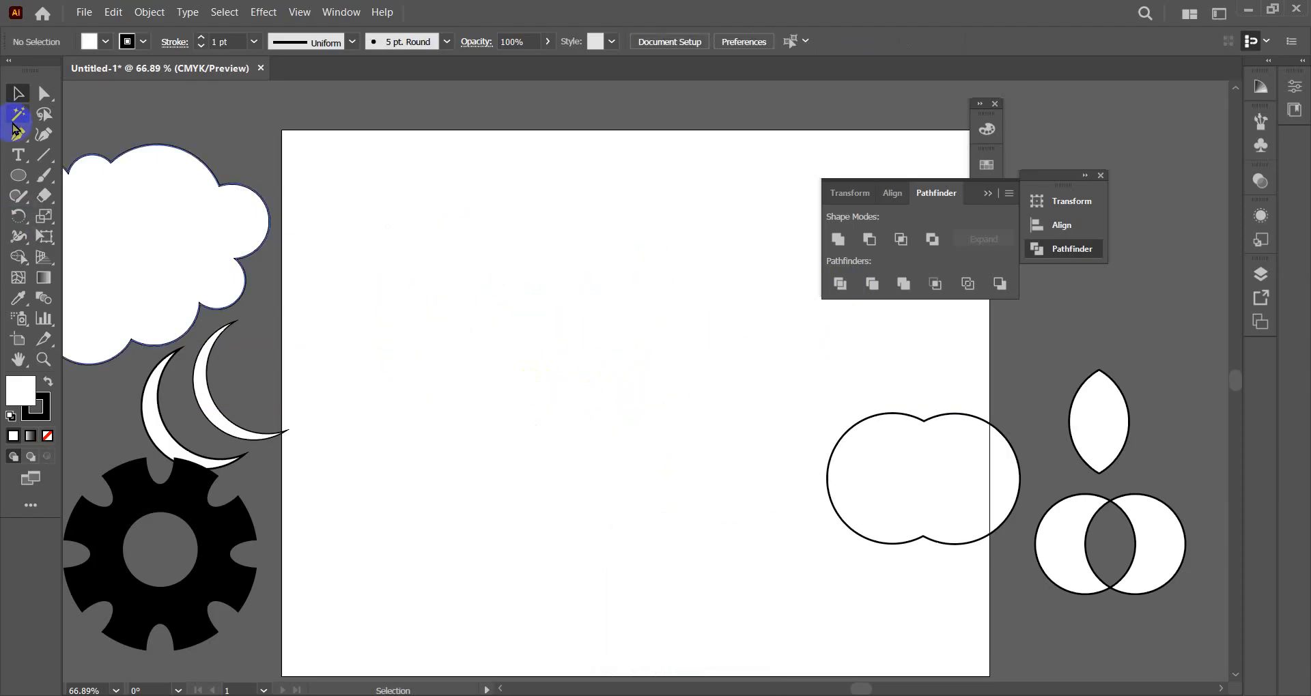
- Draw a smaller circle and duplicate it into four overlapping circles arranged in a diamond pattern
{"action": "left_click_drag", "start_coordinate": [19, 175], "coordinate": [96, 216]}
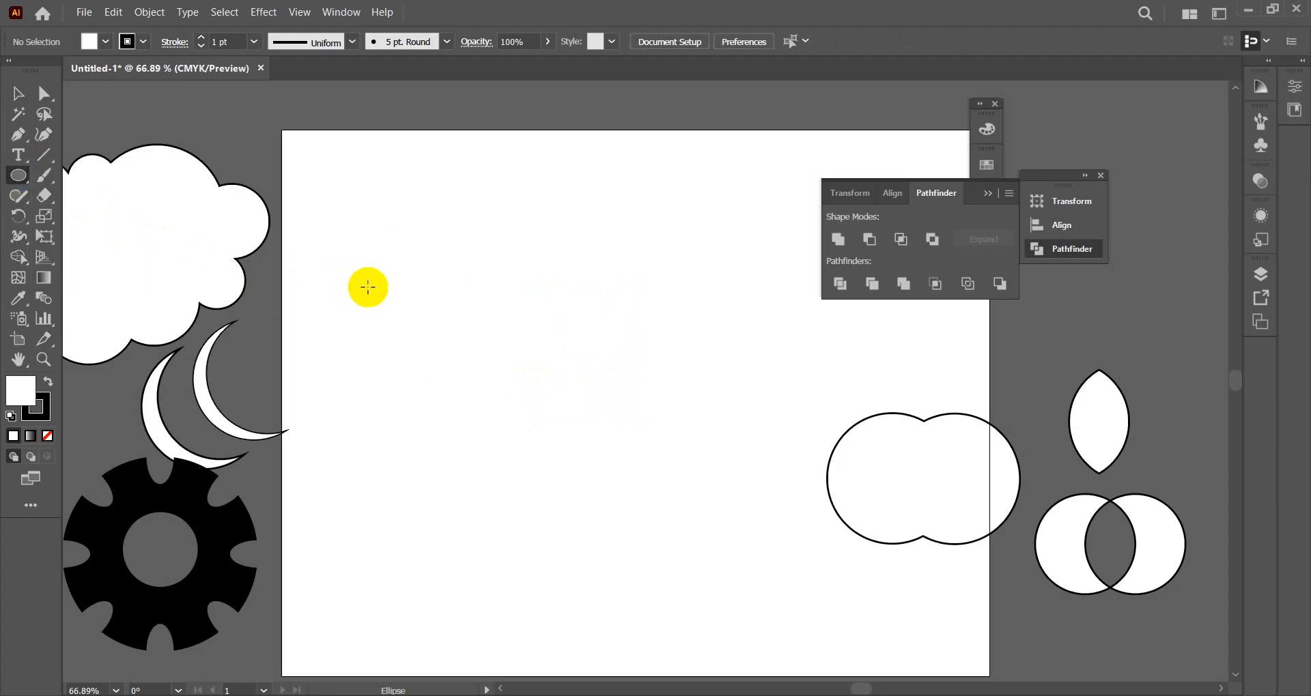
{"action": "left_click_drag", "start_coordinate": [368, 287], "coordinate": [420, 330]}
{"action": "left_click", "coordinate": [18, 93]}
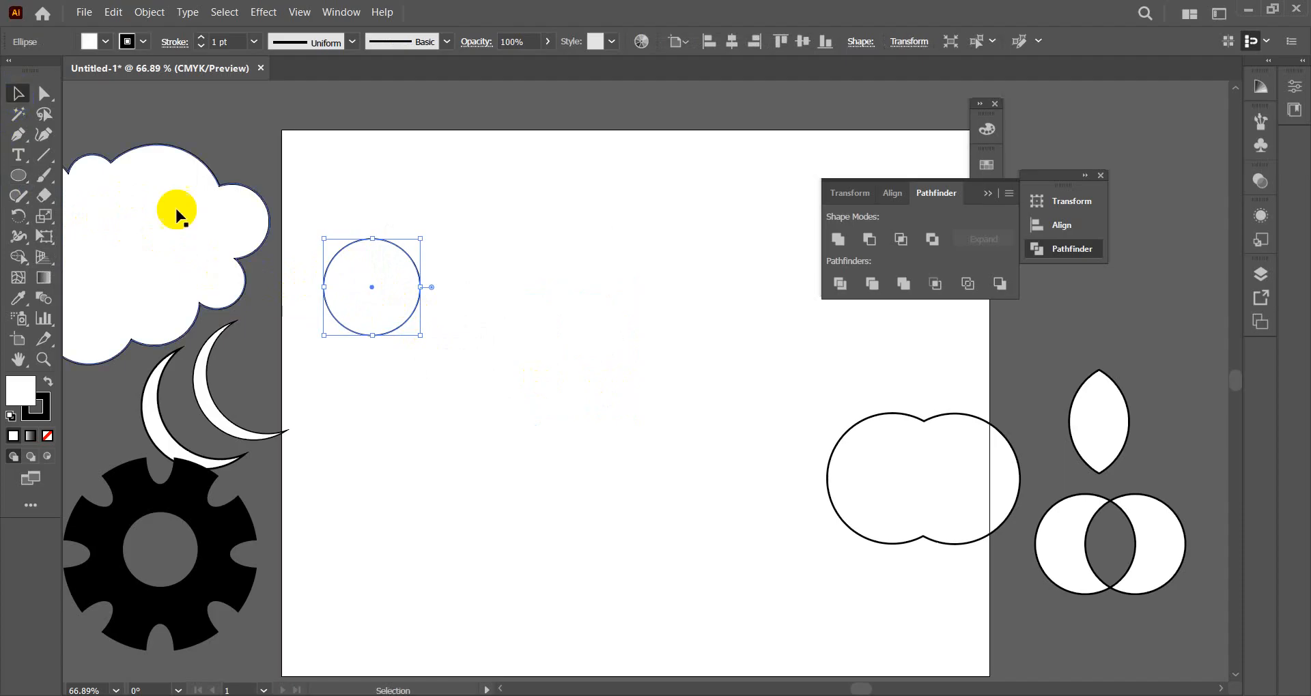
{"action": "left_click_drag", "start_coordinate": [400, 288], "coordinate": [530, 237]}
- Split the four overlapping circles along their intersections with the Divide pathfinder
{"action": "left_click_drag", "start_coordinate": [473, 170], "coordinate": [640, 392]}
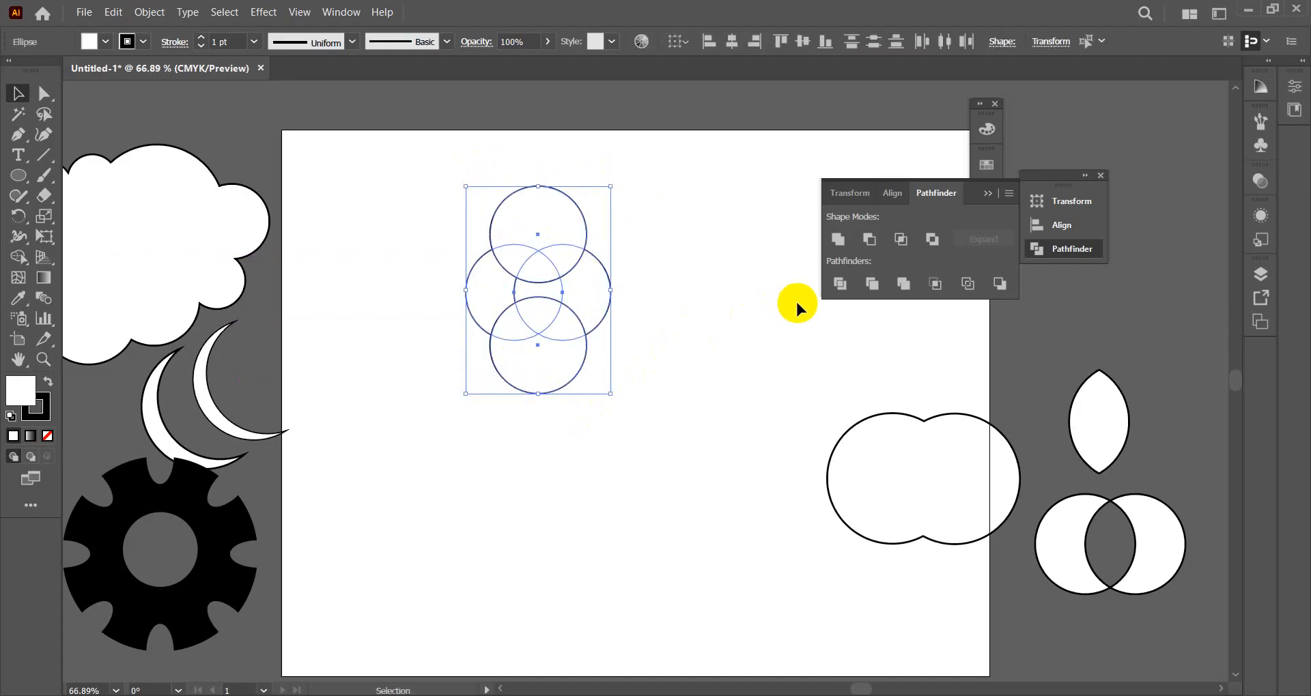
{"action": "left_click", "coordinate": [839, 286]}
{"action": "left_click", "coordinate": [745, 312]}
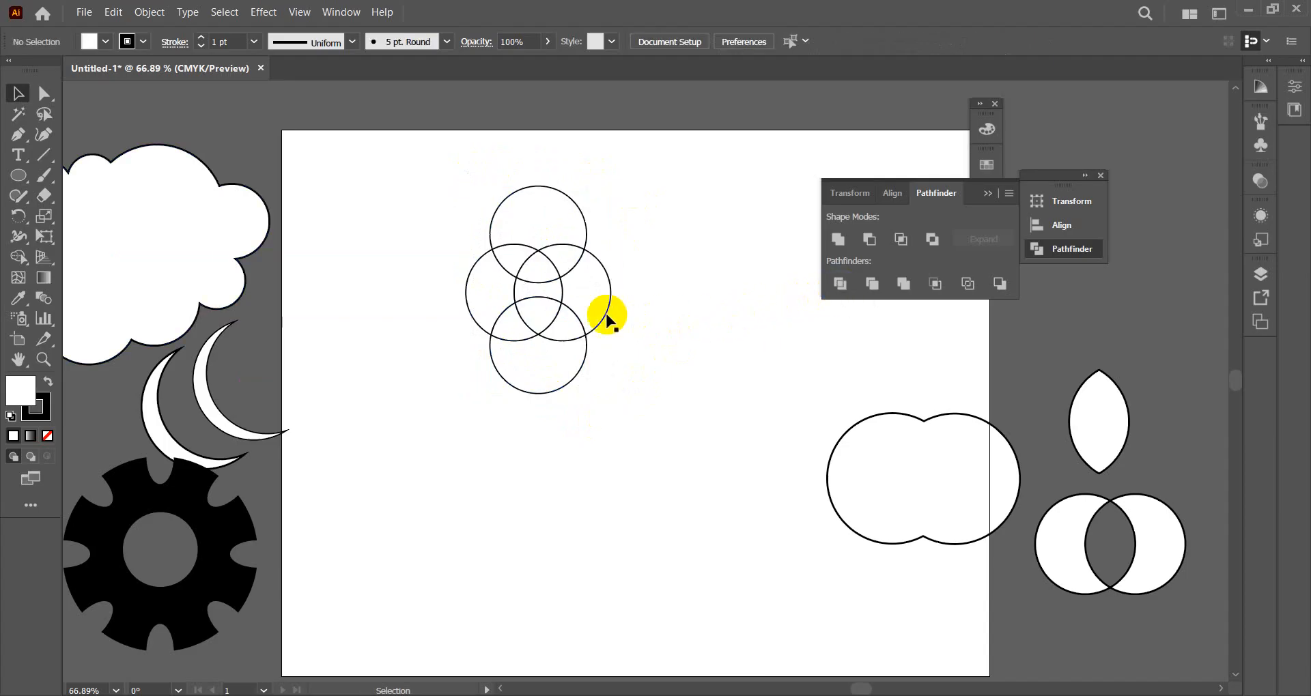
- Ungroup the divided four-circle shape into individual pieces
{"action": "right_click", "coordinate": [592, 298]}
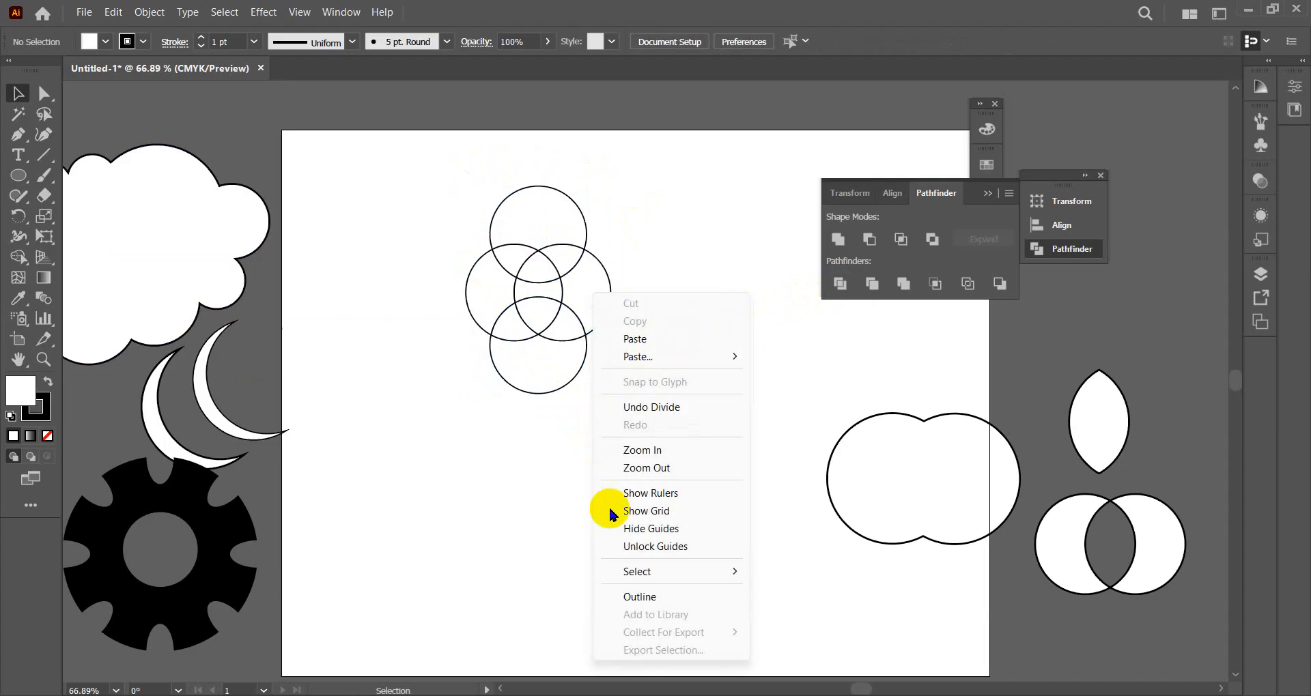
{"action": "left_click", "coordinate": [680, 209]}
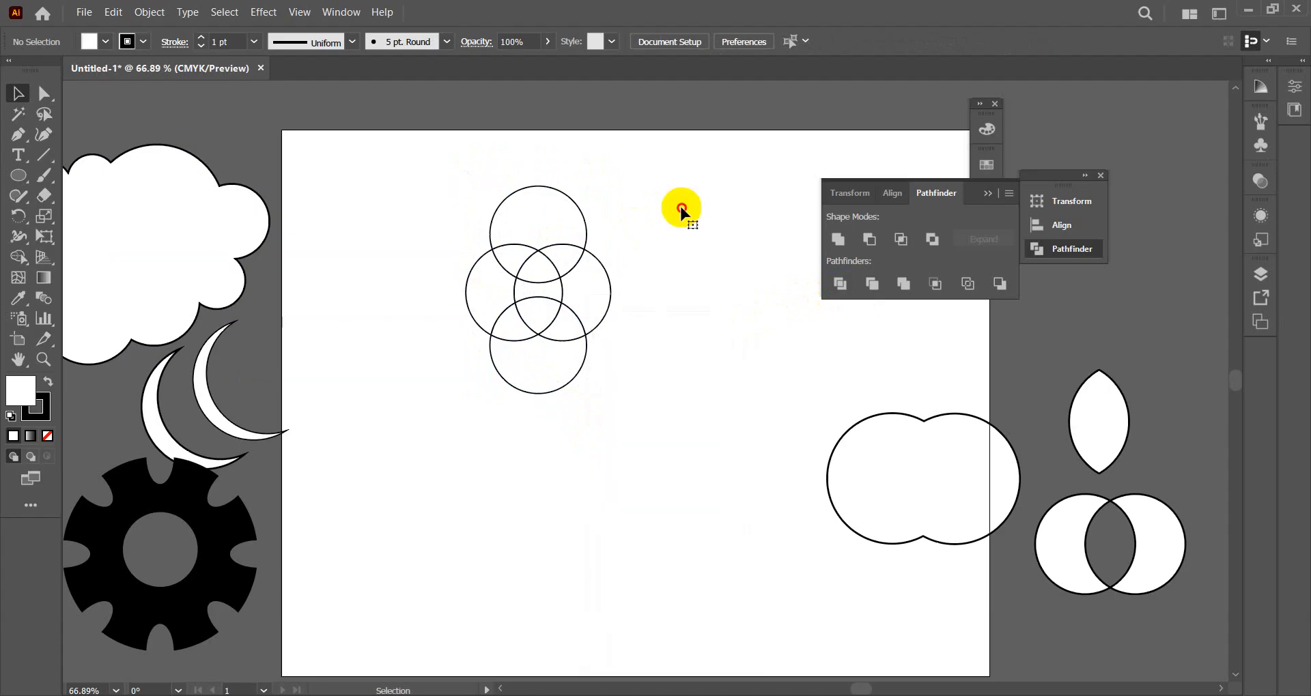
{"action": "left_click", "coordinate": [578, 265]}
{"action": "right_click", "coordinate": [579, 266]}
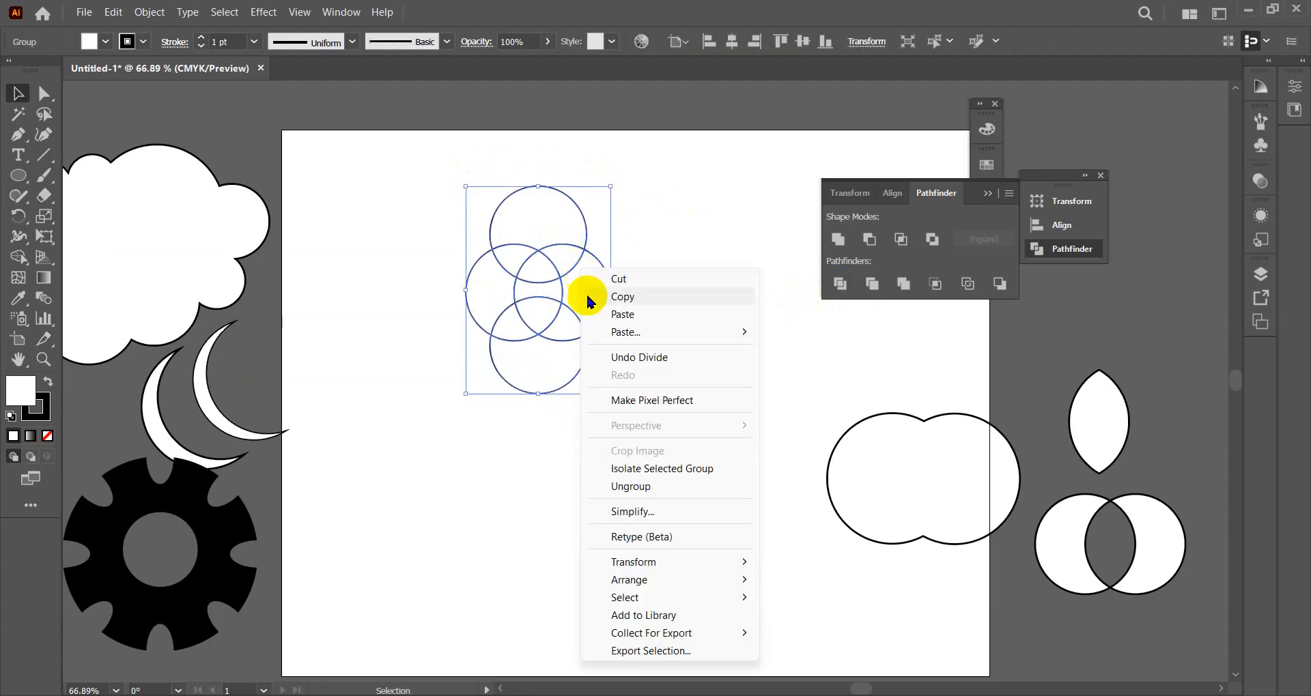
{"action": "left_click", "coordinate": [649, 486]}
{"action": "left_click", "coordinate": [694, 272]}
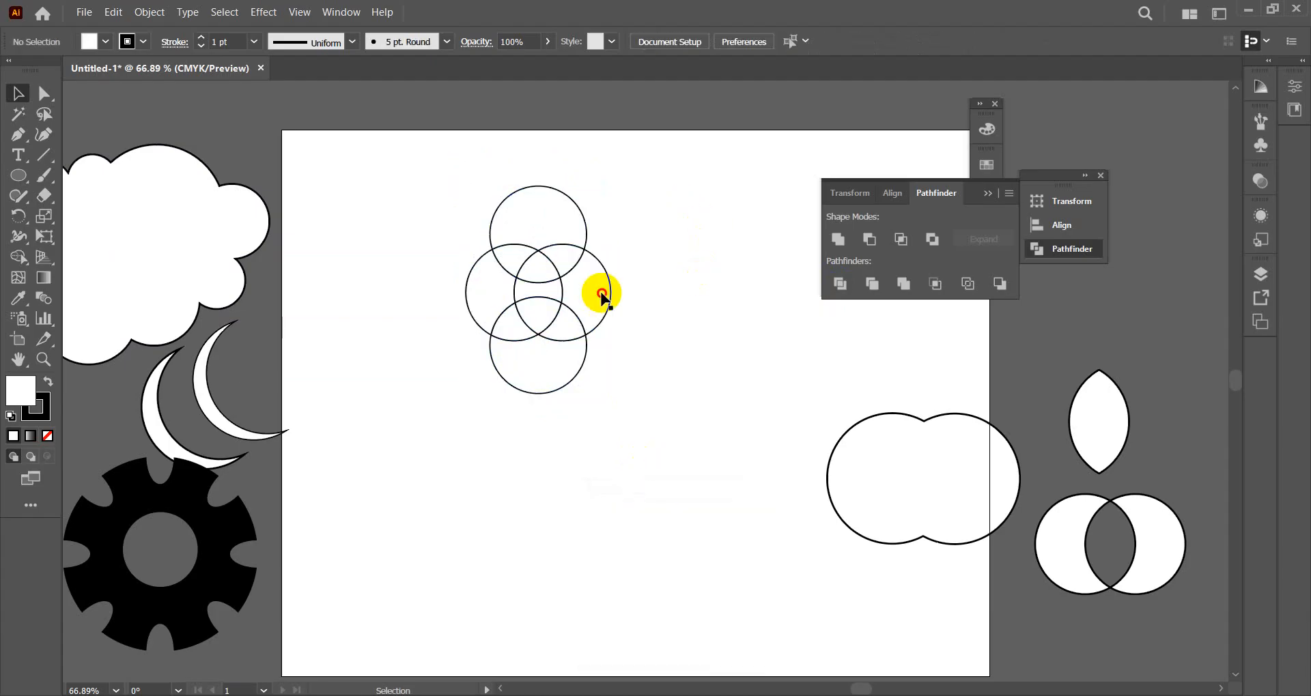
- Pull the outer segments, small corner pieces and central pieces of the divided four-circle shape away from each other
{"action": "left_click", "coordinate": [594, 292]}
{"action": "left_click_drag", "start_coordinate": [594, 293], "coordinate": [680, 292]}
{"action": "left_click_drag", "start_coordinate": [580, 232], "coordinate": [579, 190]}
{"action": "left_click", "coordinate": [564, 263]}
{"action": "left_click_drag", "start_coordinate": [564, 263], "coordinate": [650, 221]}
{"action": "left_click_drag", "start_coordinate": [503, 284], "coordinate": [453, 301]}
{"action": "left_click_drag", "start_coordinate": [533, 386], "coordinate": [549, 446]}
{"action": "left_click_drag", "start_coordinate": [514, 257], "coordinate": [468, 232]}
{"action": "left_click", "coordinate": [603, 258]}
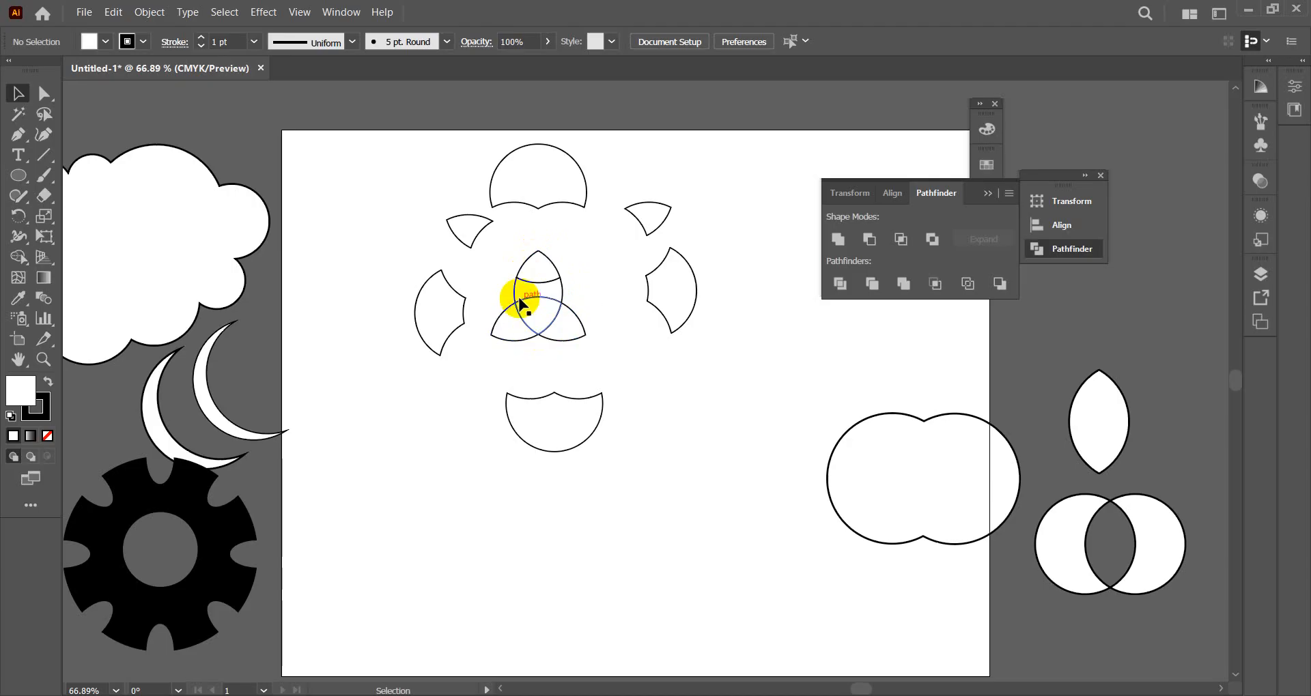
{"action": "left_click_drag", "start_coordinate": [533, 292], "coordinate": [539, 243]}
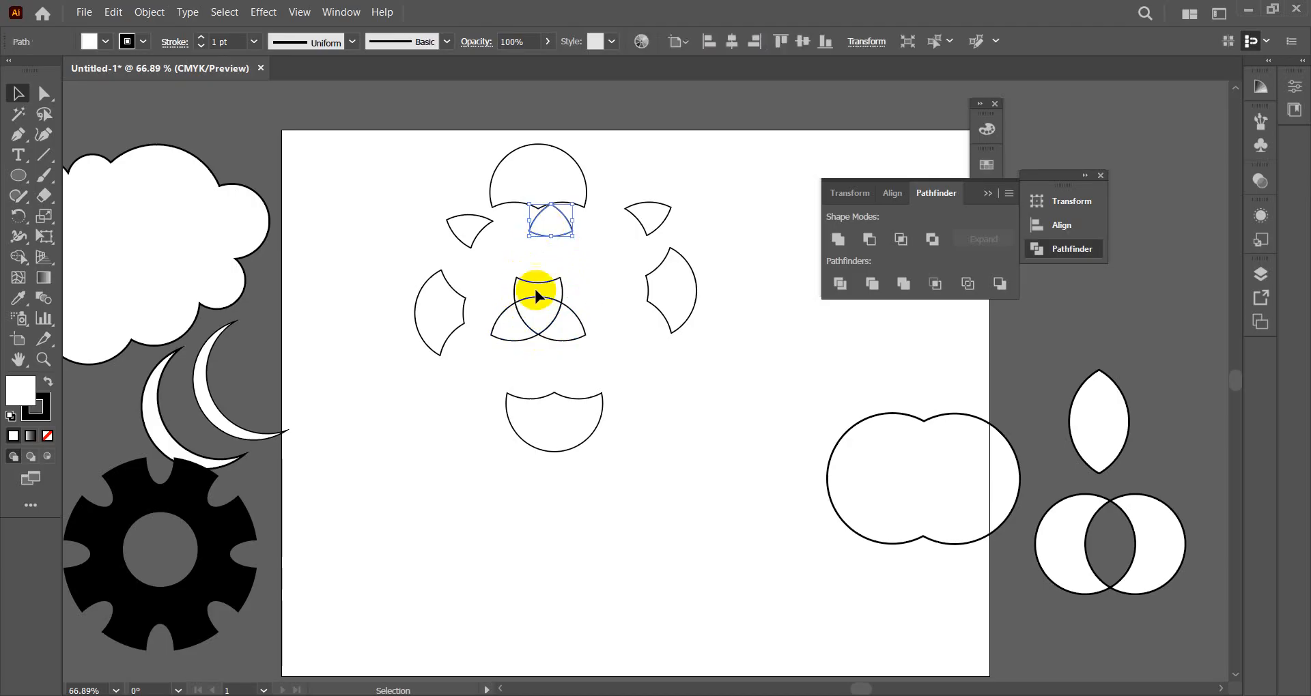
{"action": "left_click_drag", "start_coordinate": [544, 313], "coordinate": [585, 335]}
- Delete all the separated pieces of the four-circle shape from the artboard
{"action": "left_click_drag", "start_coordinate": [598, 454], "coordinate": [695, 525]}
{"action": "key", "text": "Delete"}
- Draw a new circle in the upper middle of the empty artboard
{"action": "left_click", "coordinate": [39, 179]}
{"action": "key", "text": "l"}
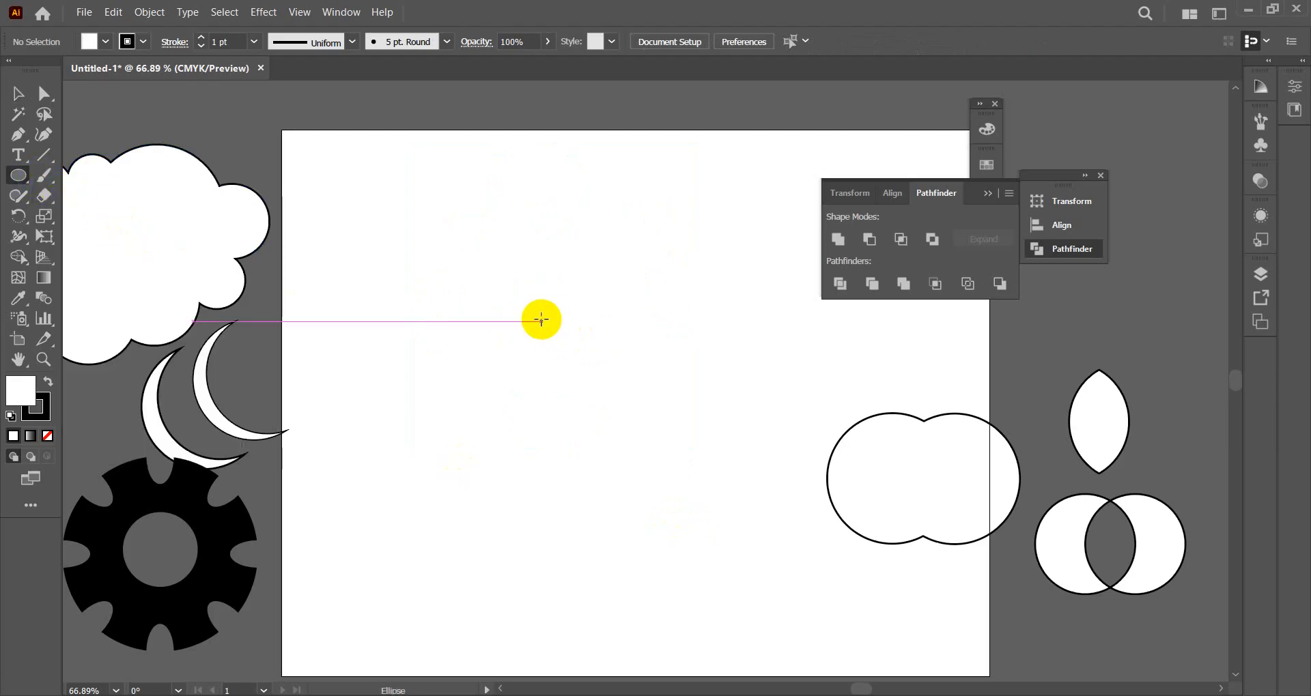
{"action": "left_click_drag", "start_coordinate": [510, 316], "coordinate": [573, 352]}
{"action": "left_click", "coordinate": [17, 93]}
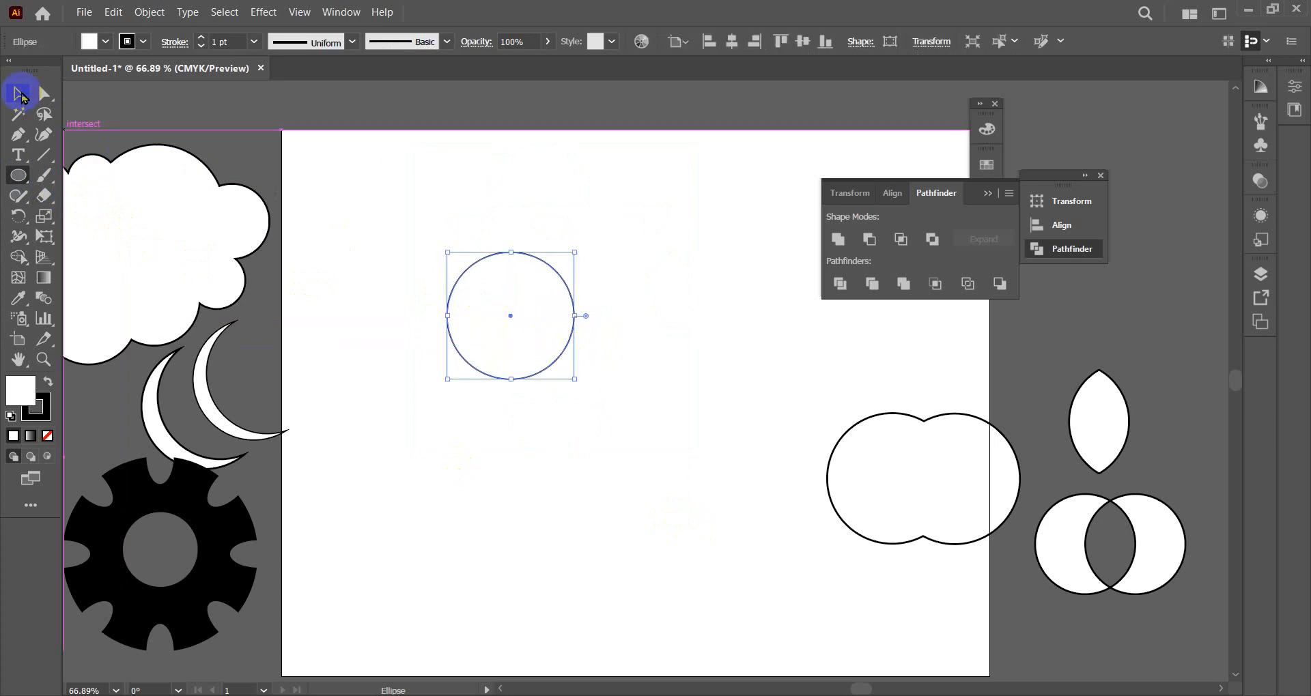
- Place a copy of the circle overlapping its right half and apply the Trim pathfinder to both circles
{"action": "left_click_drag", "start_coordinate": [505, 328], "coordinate": [564, 324]}
{"action": "left_click", "coordinate": [548, 207]}
{"action": "left_click_drag", "start_coordinate": [421, 214], "coordinate": [681, 429]}
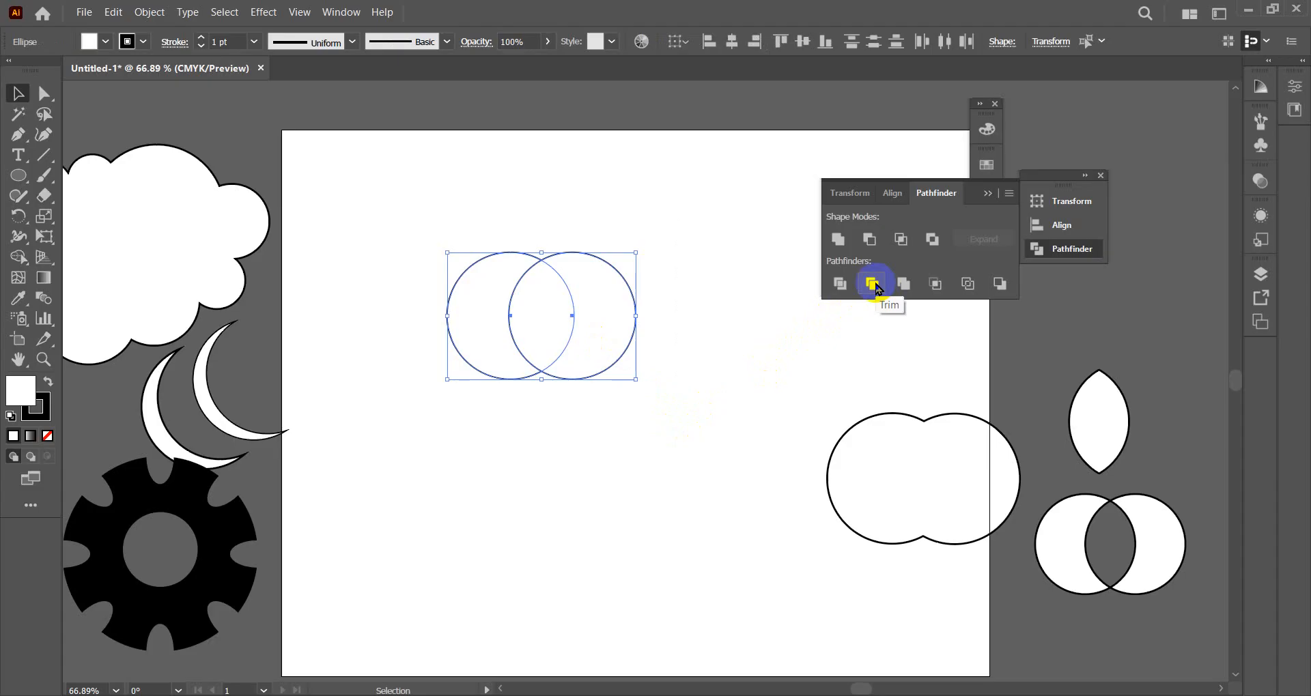
{"action": "left_click", "coordinate": [876, 286]}
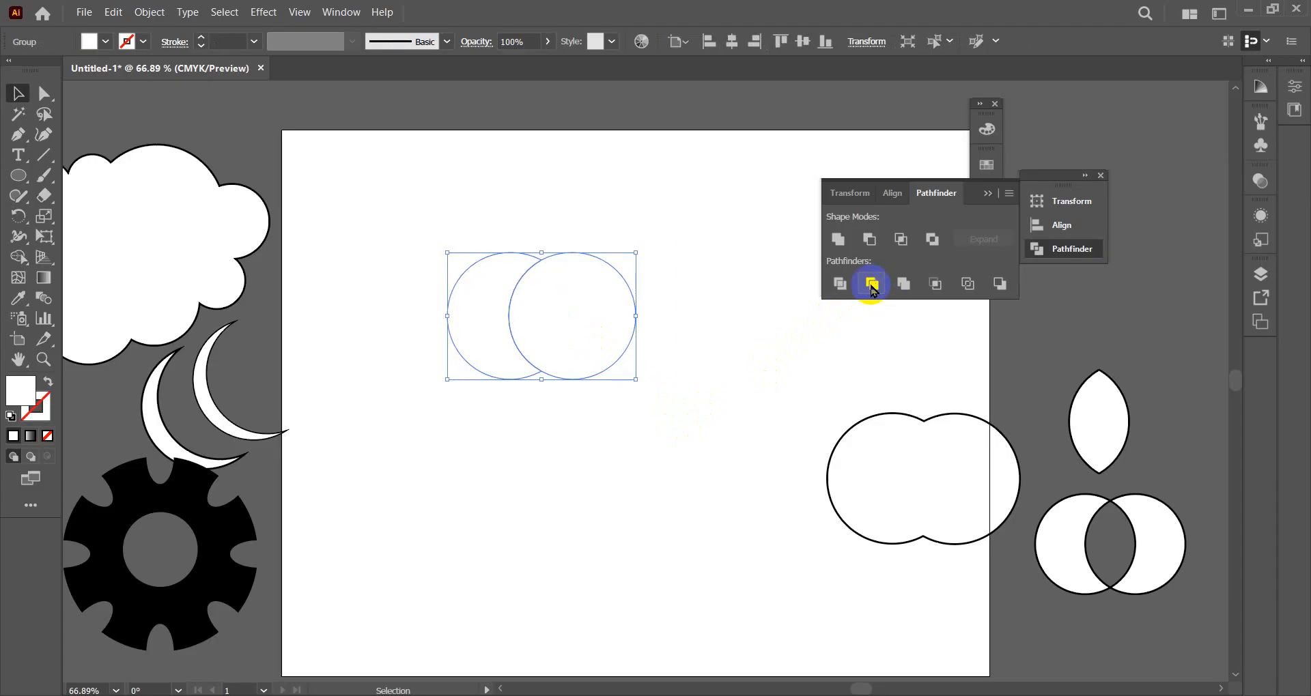
- Ungroup the trimmed circles and move the full circle away to the right of the crescent
{"action": "left_click", "coordinate": [19, 93]}
{"action": "left_click", "coordinate": [664, 219]}
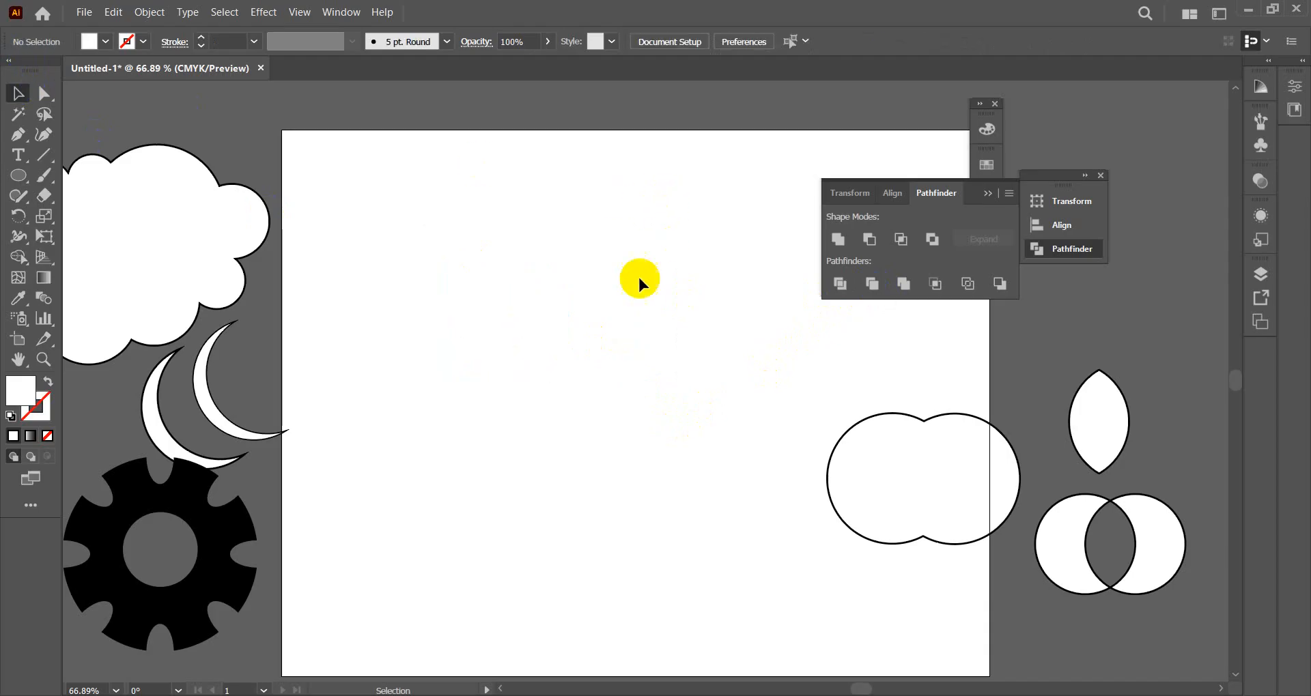
{"action": "left_click_drag", "start_coordinate": [572, 317], "coordinate": [610, 331]}
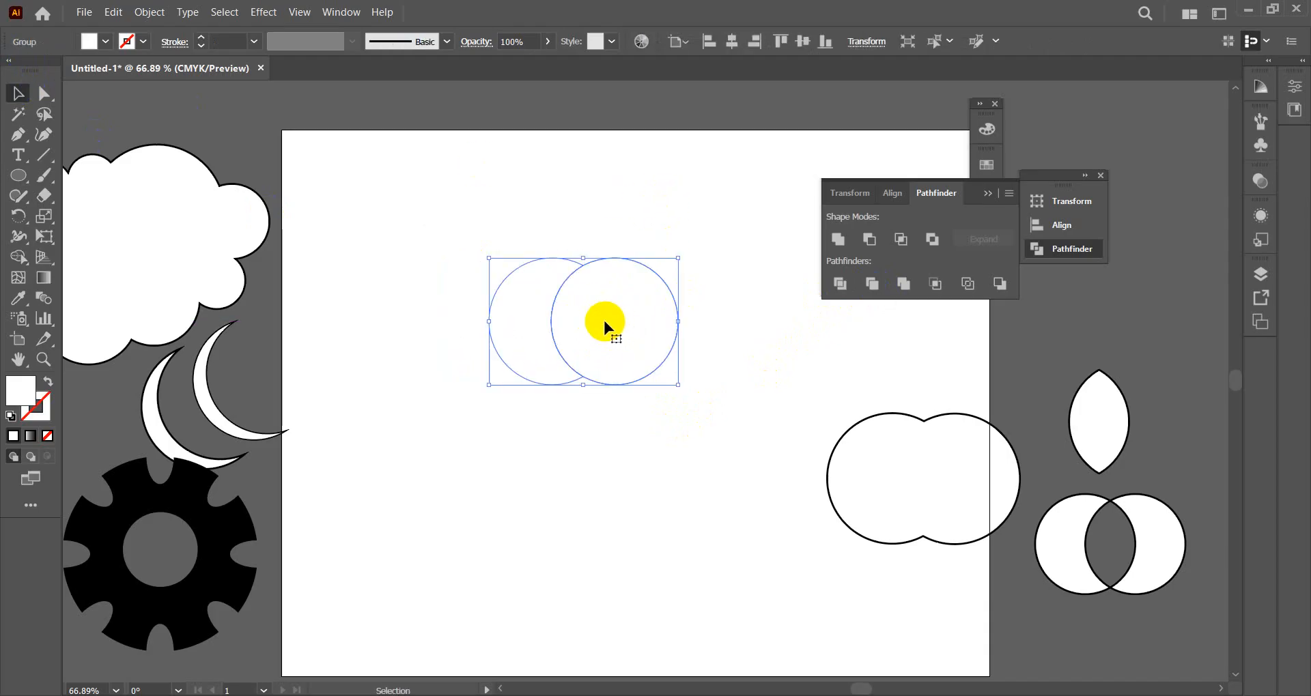
{"action": "right_click", "coordinate": [603, 318]}
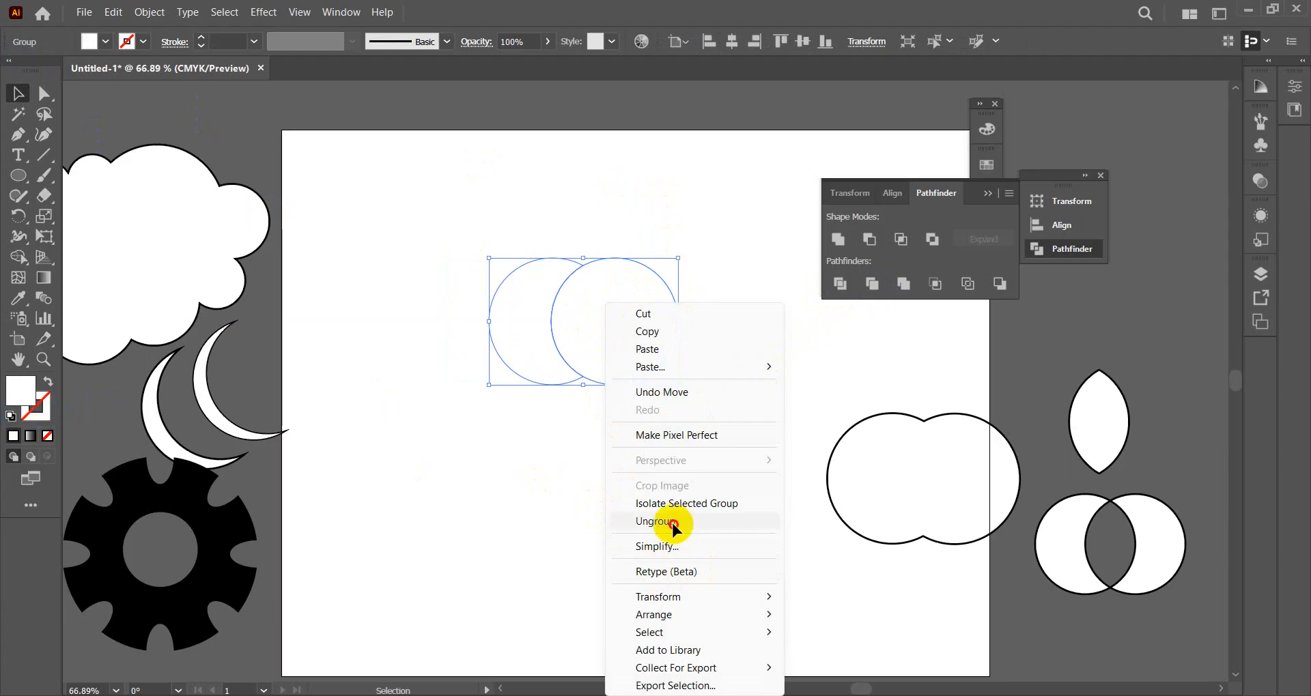
{"action": "left_click", "coordinate": [618, 522]}
{"action": "left_click_drag", "start_coordinate": [632, 332], "coordinate": [719, 333]}
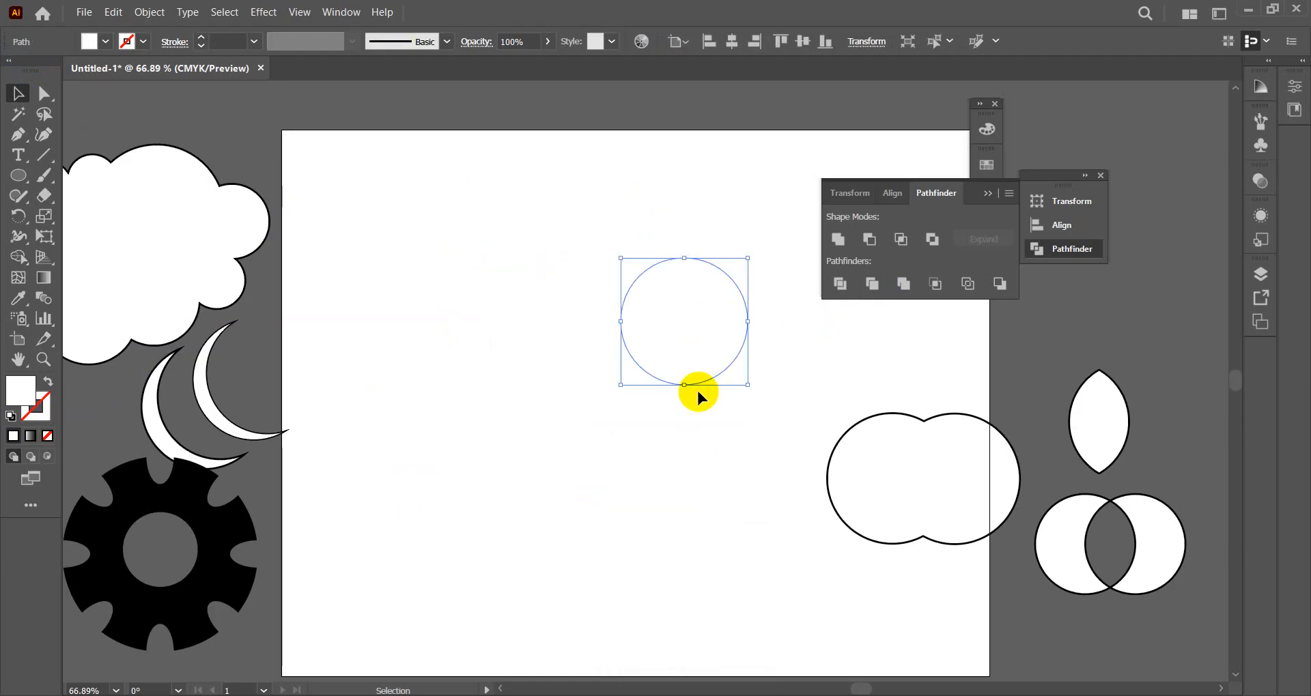
- Delete the trimmed crescent and the full circle from the artboard
{"action": "left_click_drag", "start_coordinate": [463, 249], "coordinate": [582, 390]}
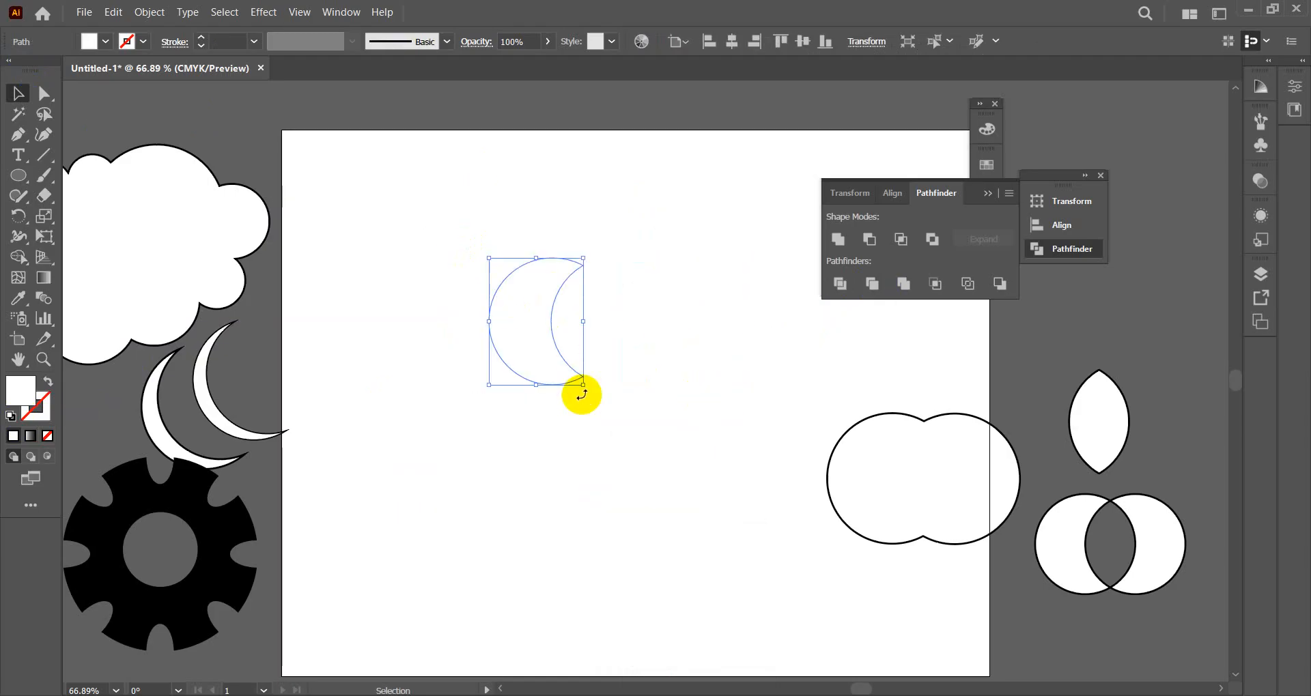
{"action": "left_click_drag", "start_coordinate": [492, 191], "coordinate": [690, 420]}
{"action": "left_click", "coordinate": [688, 415]}
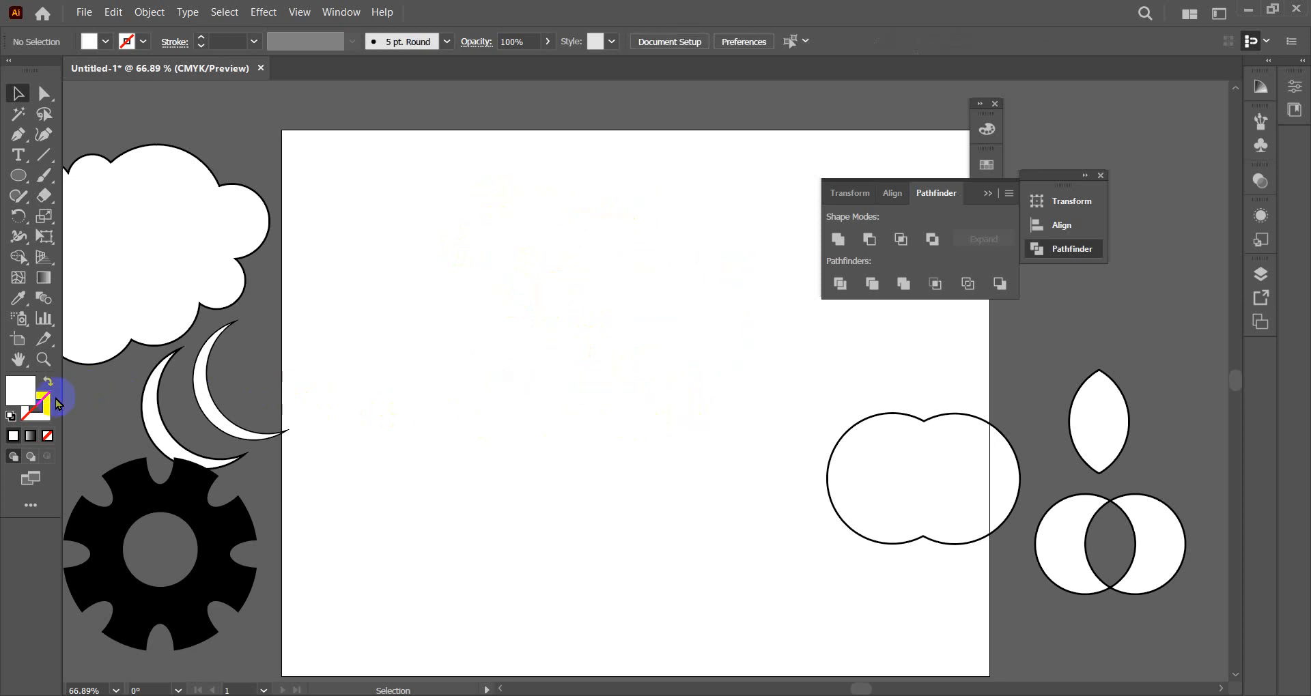
- Restore the default white fill and black stroke and draw a new circle in the upper middle of the artboard
{"action": "left_click", "coordinate": [11, 416]}
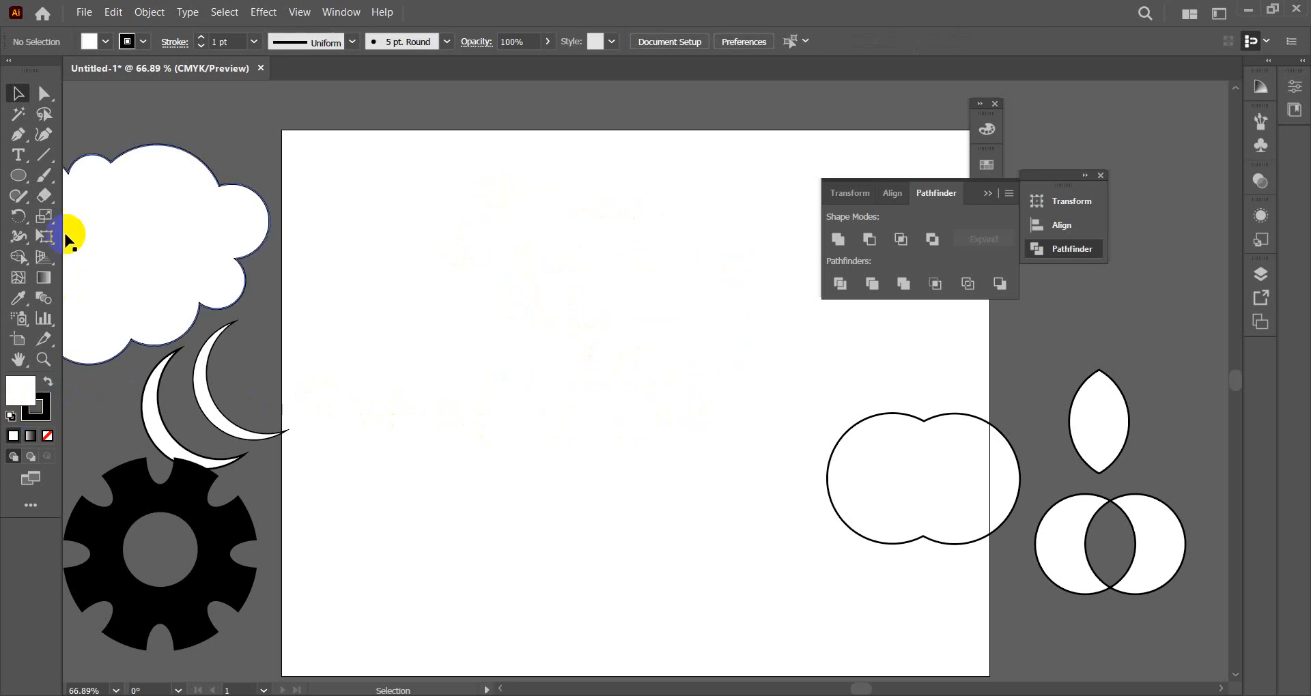
{"action": "left_click_drag", "start_coordinate": [19, 177], "coordinate": [98, 220]}
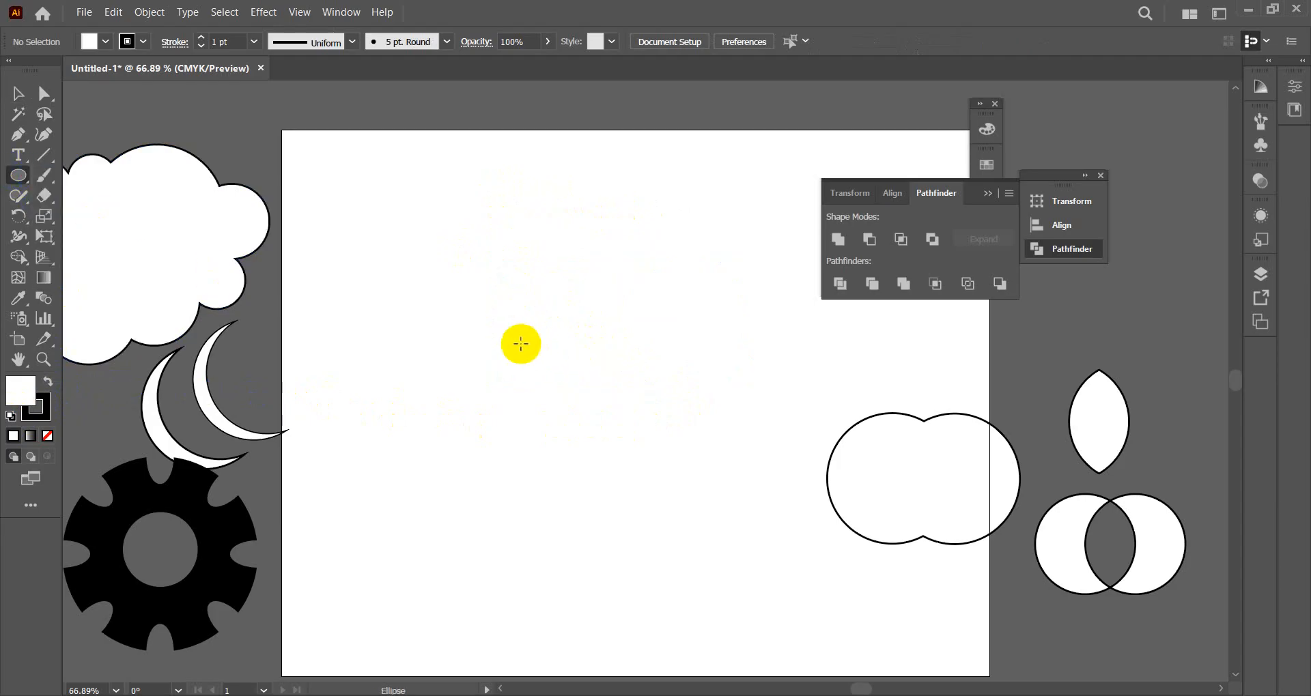
{"action": "left_click_drag", "start_coordinate": [521, 343], "coordinate": [581, 402]}
- Place an overlapping copy of the new outlined circle to its right and apply Trim to the pair
{"action": "left_click", "coordinate": [16, 93]}
{"action": "left_click_drag", "start_coordinate": [523, 348], "coordinate": [578, 352]}
{"action": "left_click_drag", "start_coordinate": [453, 236], "coordinate": [653, 469]}
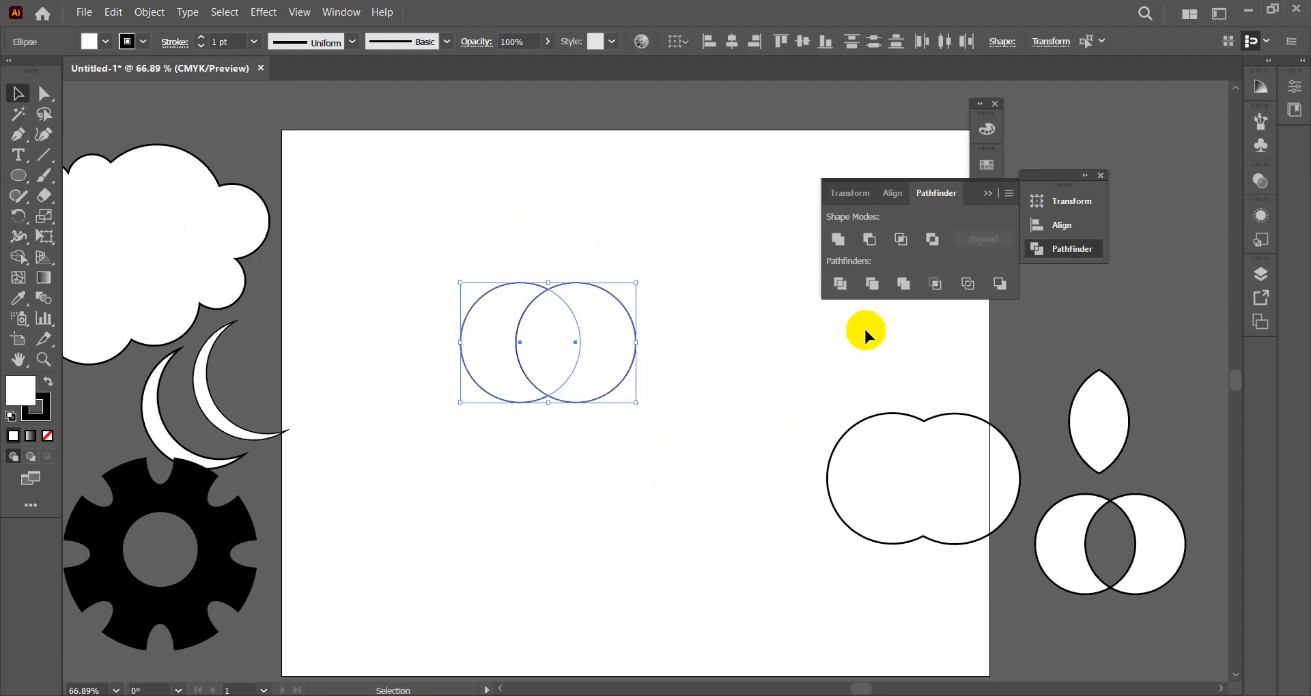
{"action": "left_click", "coordinate": [871, 283]}
{"action": "left_click", "coordinate": [723, 384]}
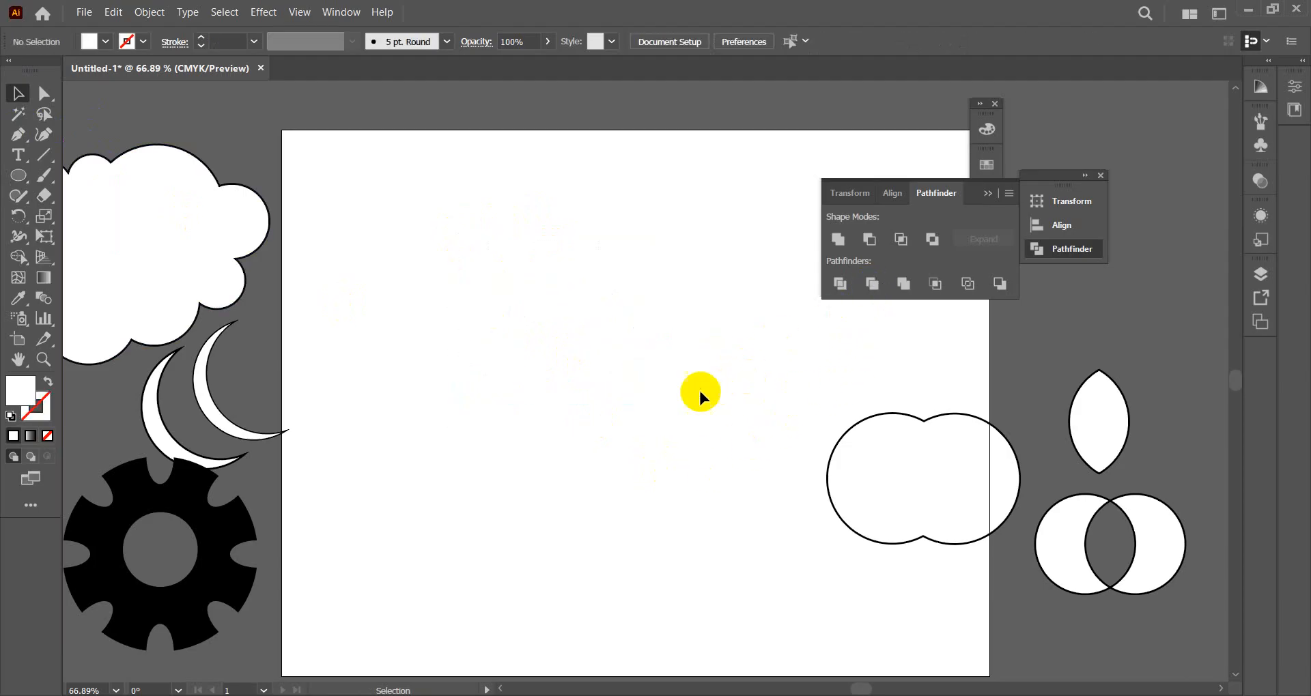
- Pick colour AD6123 as the fill for the trimmed two-circle group and deselect it
{"action": "left_click_drag", "start_coordinate": [452, 259], "coordinate": [606, 411]}
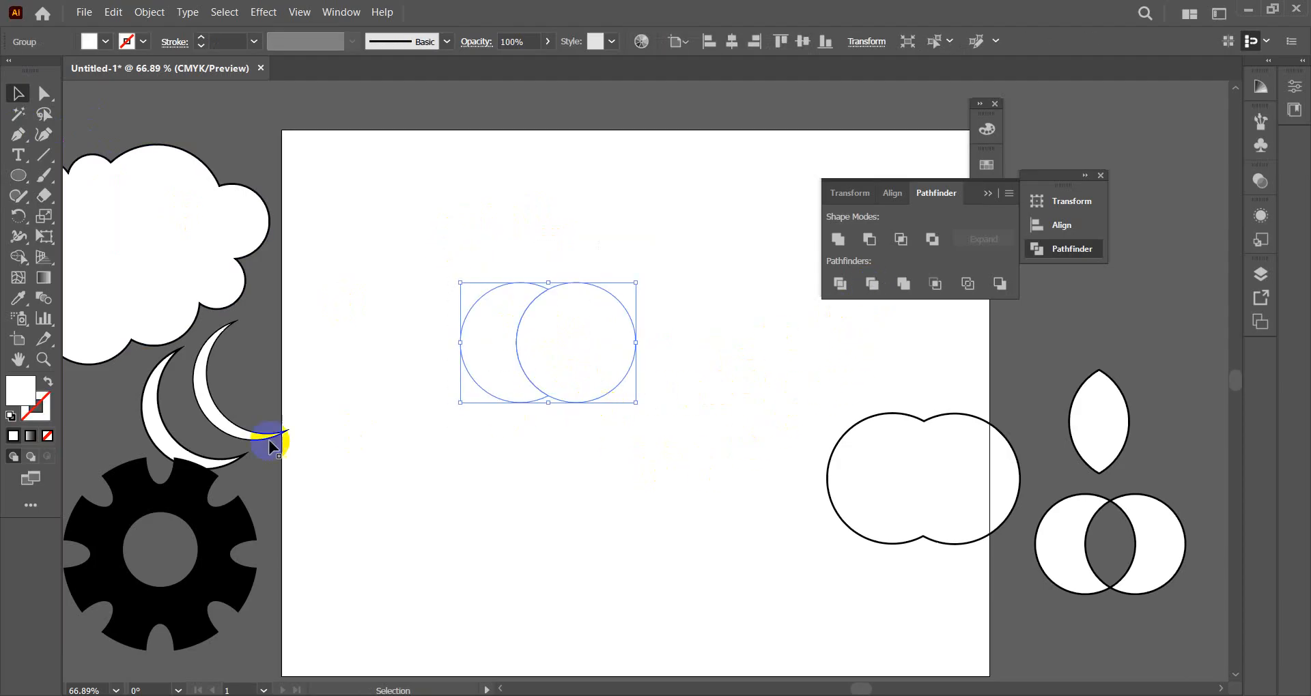
{"action": "left_click", "coordinate": [34, 400]}
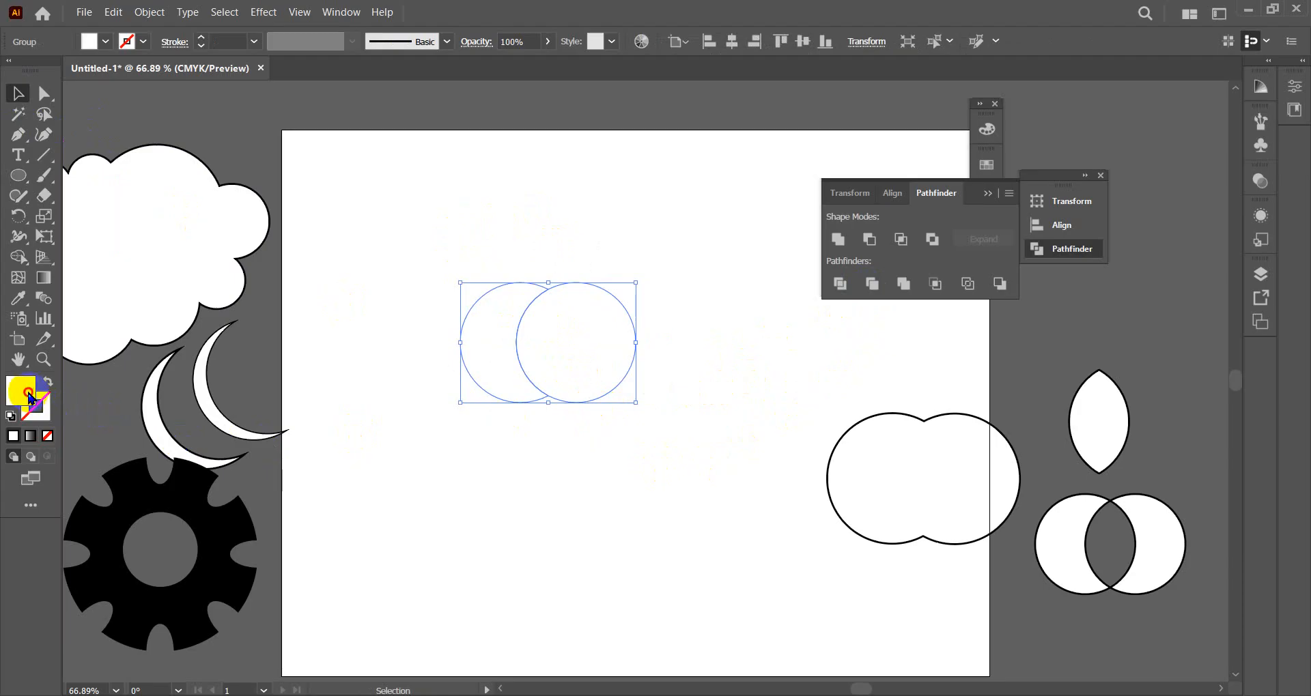
{"action": "double_click", "coordinate": [30, 398]}
{"action": "left_click", "coordinate": [1062, 246]}
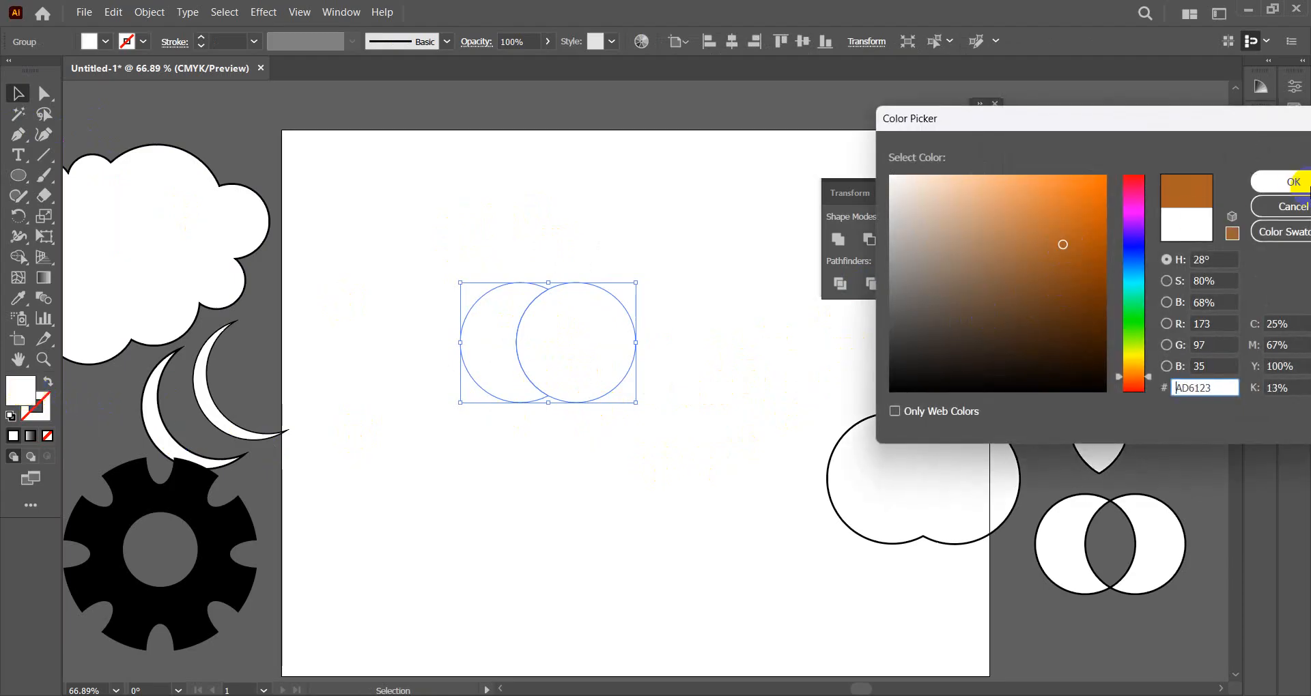
{"action": "left_click", "coordinate": [1294, 182]}
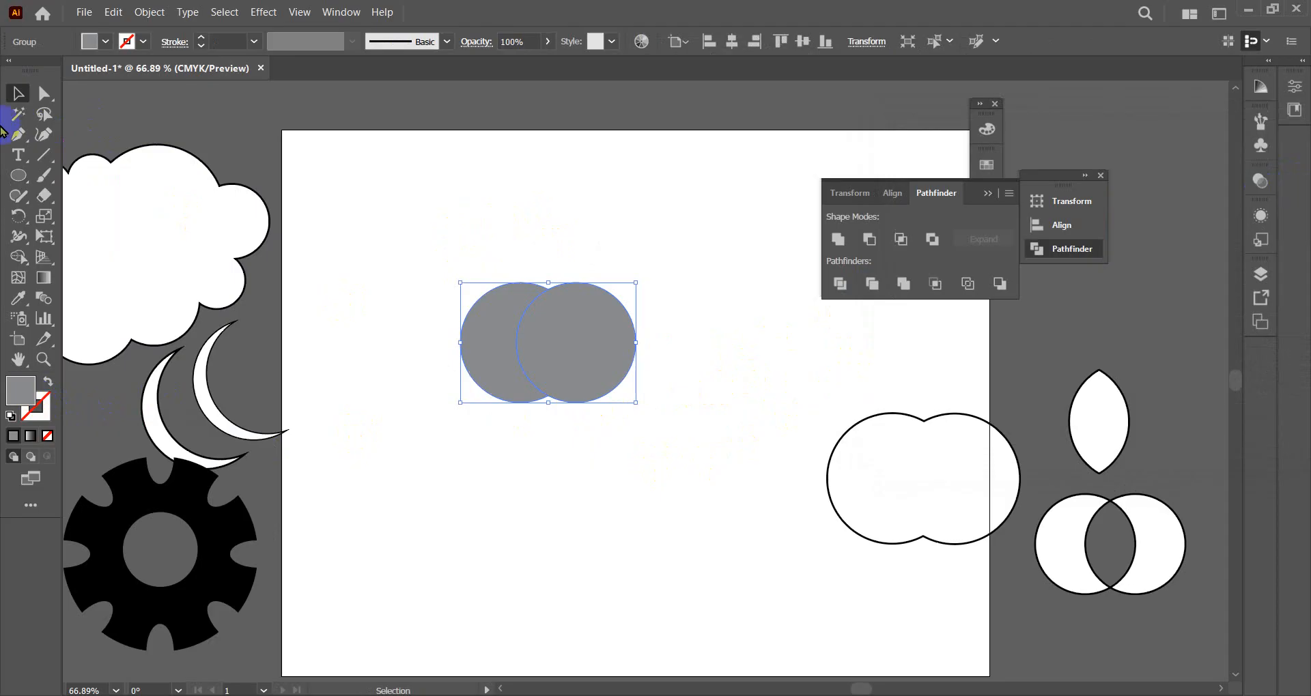
{"action": "left_click", "coordinate": [308, 112]}
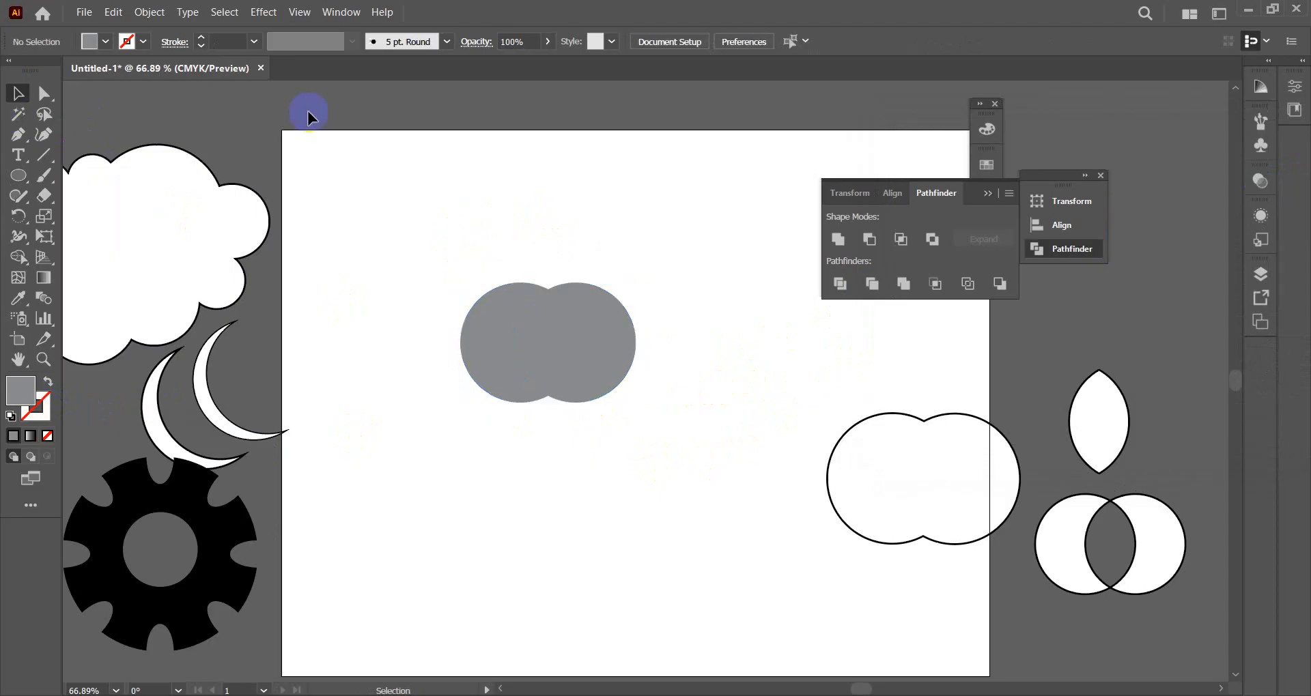
- Ungroup the filled trimmed shape and pull the full circle and the crescent apart horizontally
{"action": "right_click", "coordinate": [606, 318]}
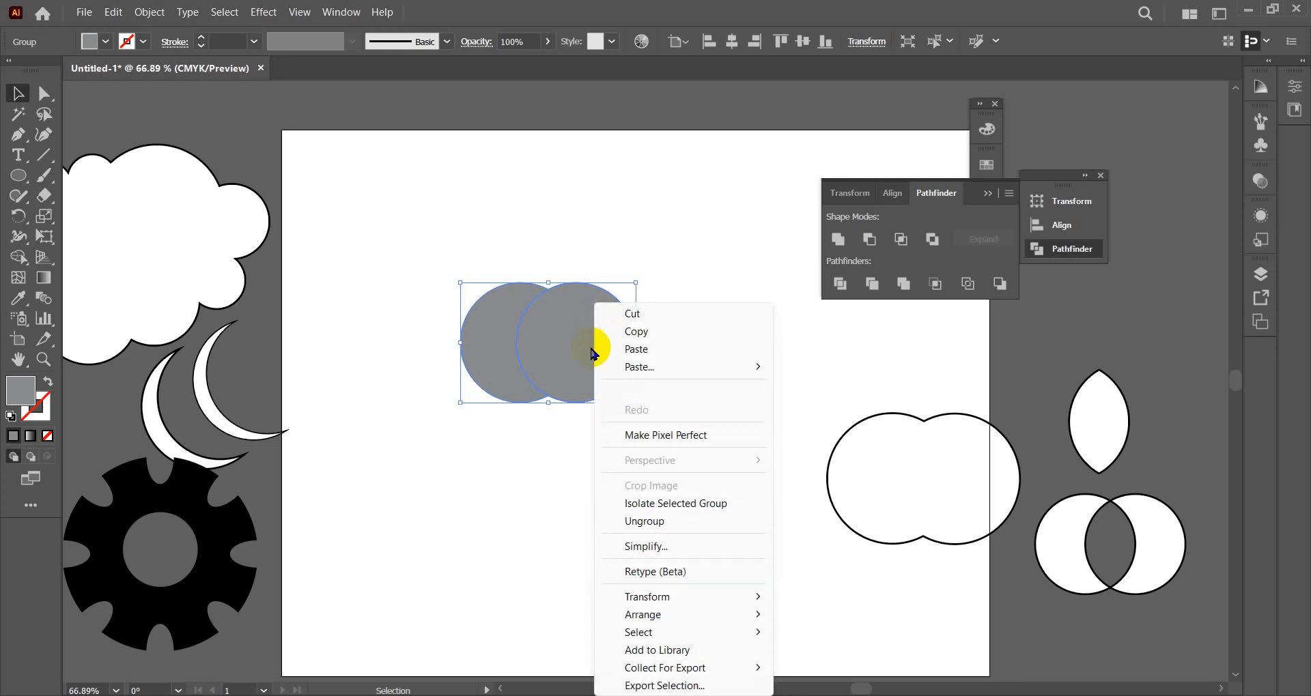
{"action": "left_click", "coordinate": [646, 522]}
{"action": "left_click", "coordinate": [695, 306]}
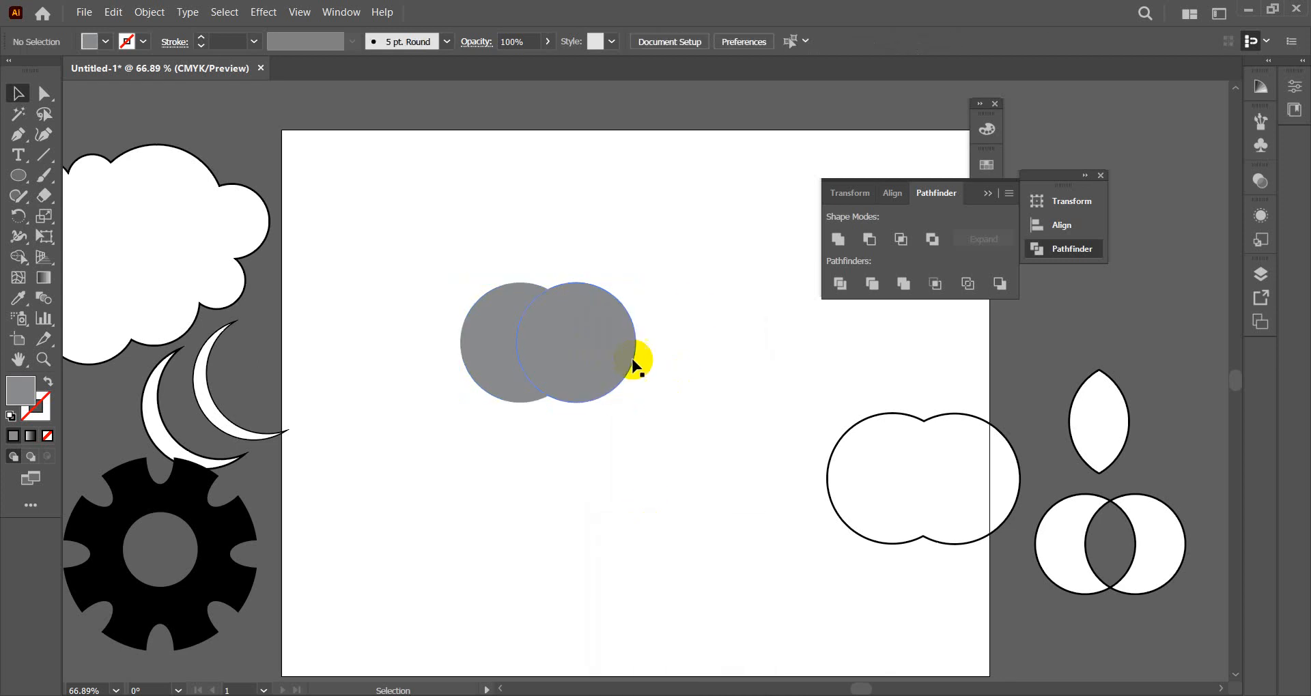
{"action": "left_click_drag", "start_coordinate": [585, 351], "coordinate": [624, 351]}
{"action": "left_click_drag", "start_coordinate": [502, 349], "coordinate": [460, 343]}
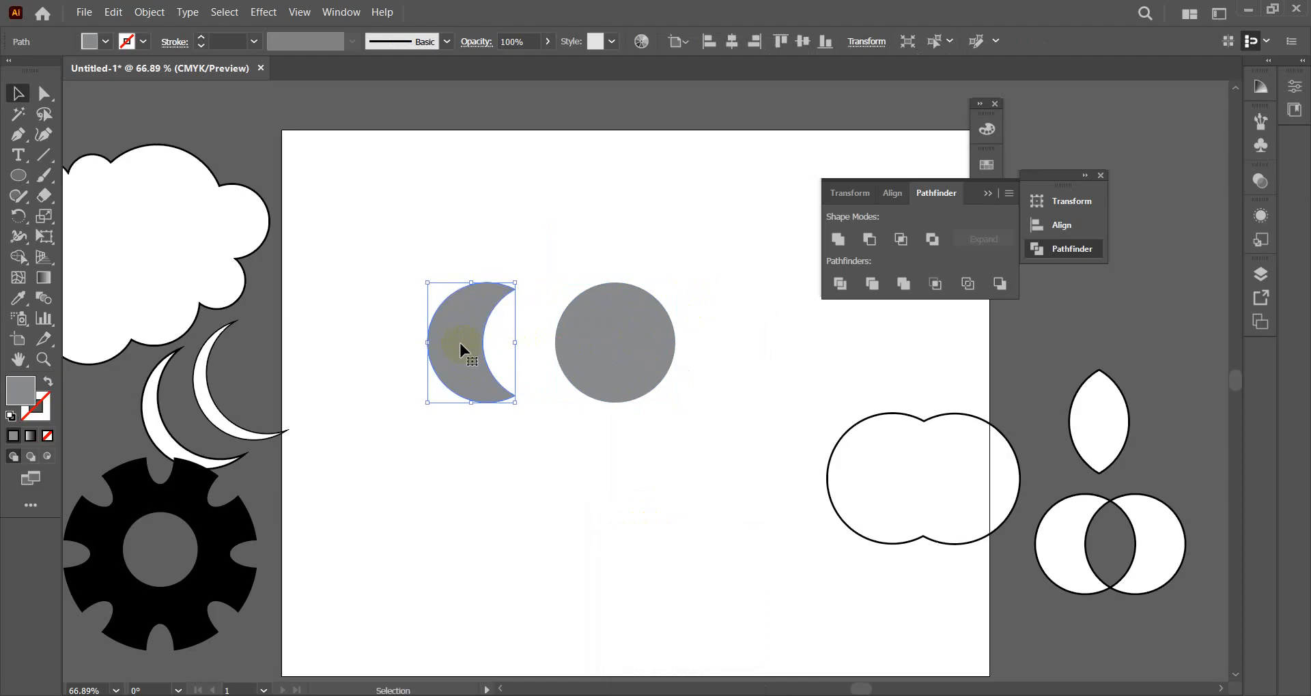
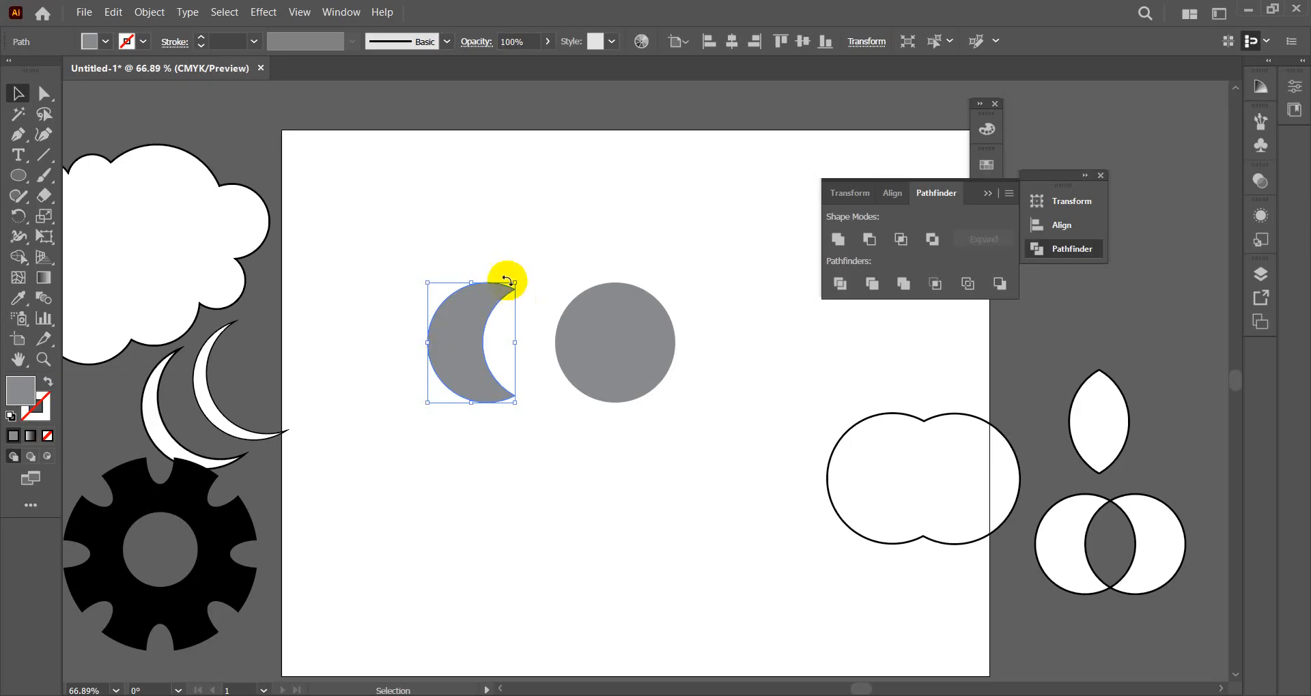
- Move the grey circle back toward the crescent and delete both pieces
{"action": "left_click_drag", "start_coordinate": [613, 356], "coordinate": [541, 355]}
{"action": "left_click_drag", "start_coordinate": [460, 257], "coordinate": [549, 414]}
{"action": "key", "text": "Delete"}
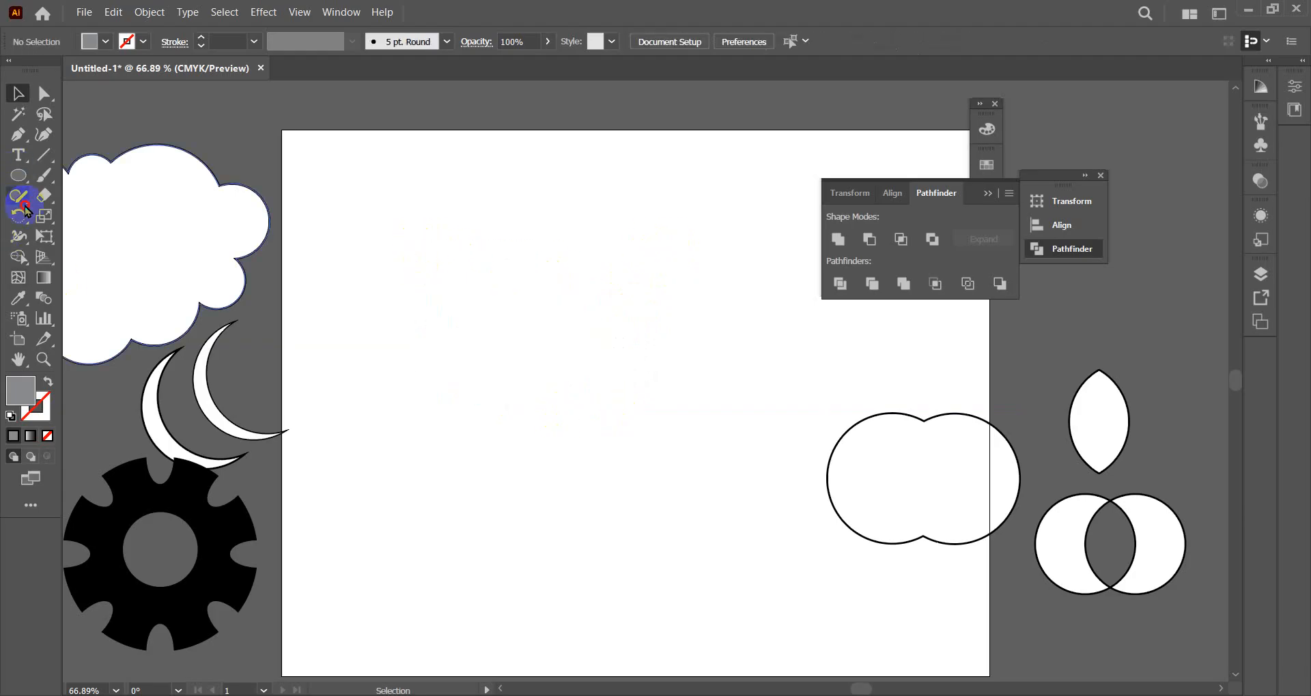
- Draw a new grey circle without a stroke in the upper middle of the artboard
{"action": "left_click", "coordinate": [19, 176]}
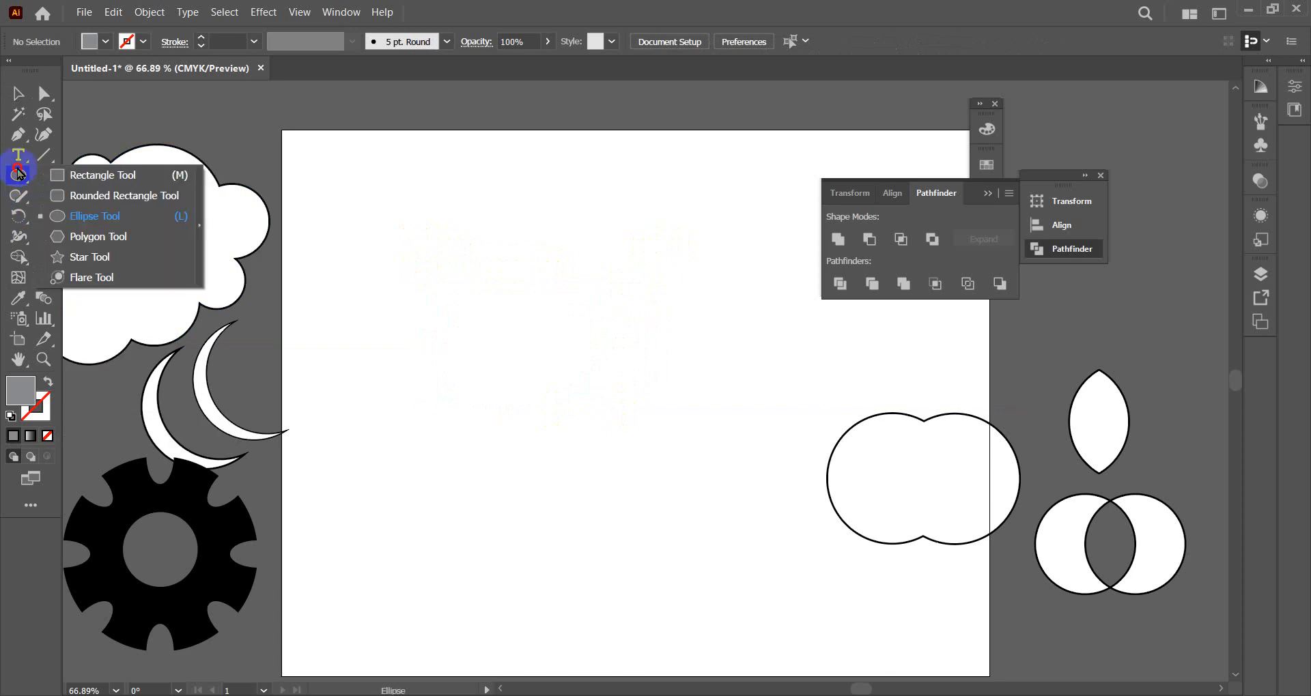
{"action": "left_click", "coordinate": [77, 218]}
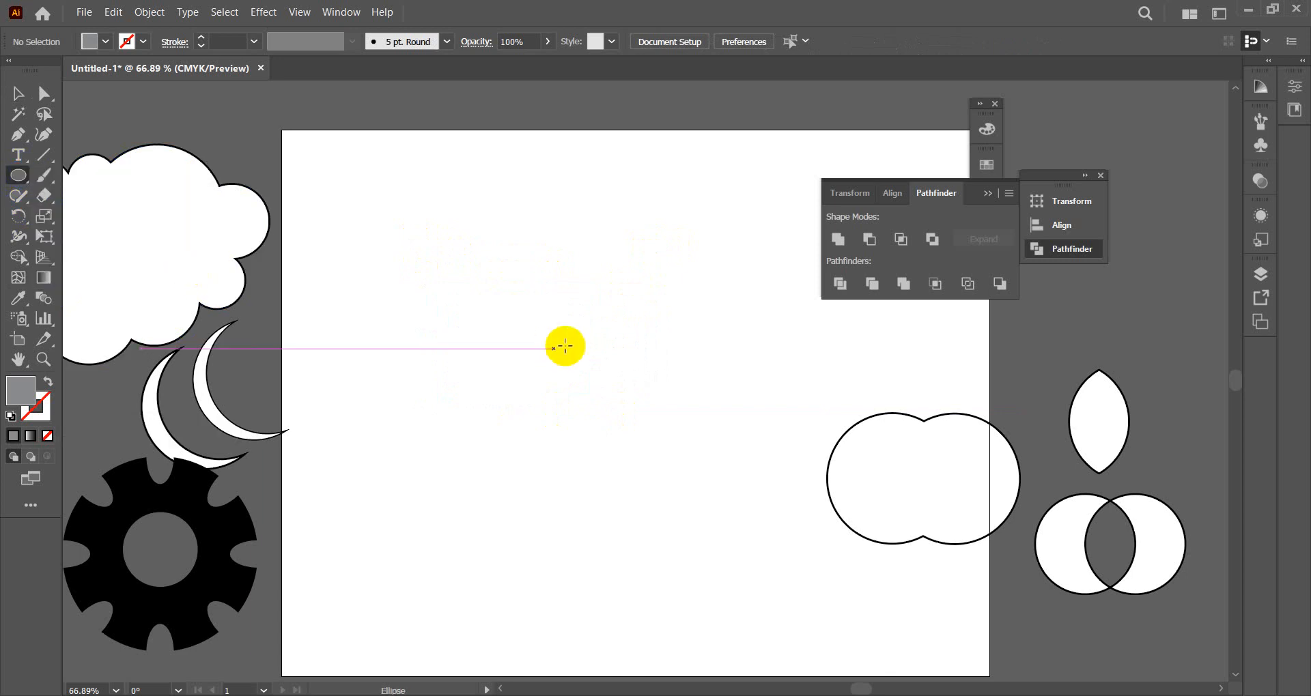
{"action": "left_click_drag", "start_coordinate": [541, 322], "coordinate": [609, 372]}
- Place an overlapping copy of the grey circle to its right and combine both circles with Merge
{"action": "left_click", "coordinate": [20, 95]}
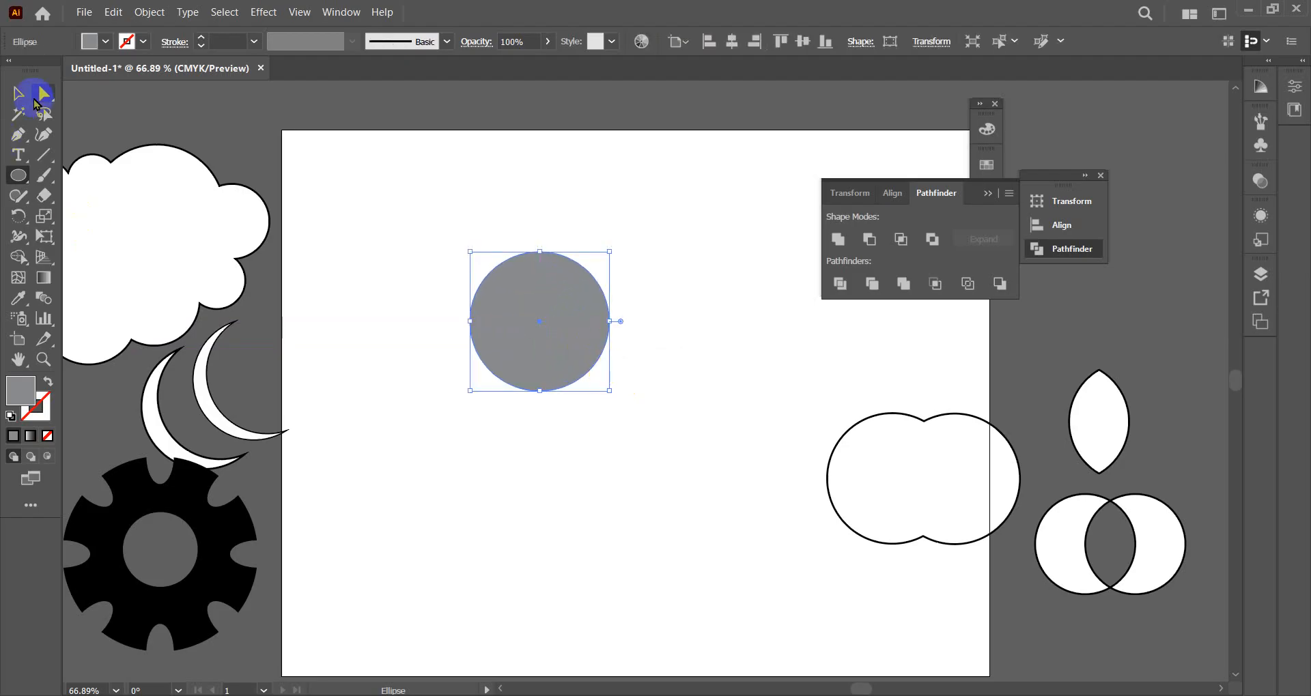
{"action": "left_click_drag", "start_coordinate": [539, 321], "coordinate": [597, 323]}
{"action": "left_click", "coordinate": [519, 187]}
{"action": "left_click_drag", "start_coordinate": [454, 208], "coordinate": [678, 431]}
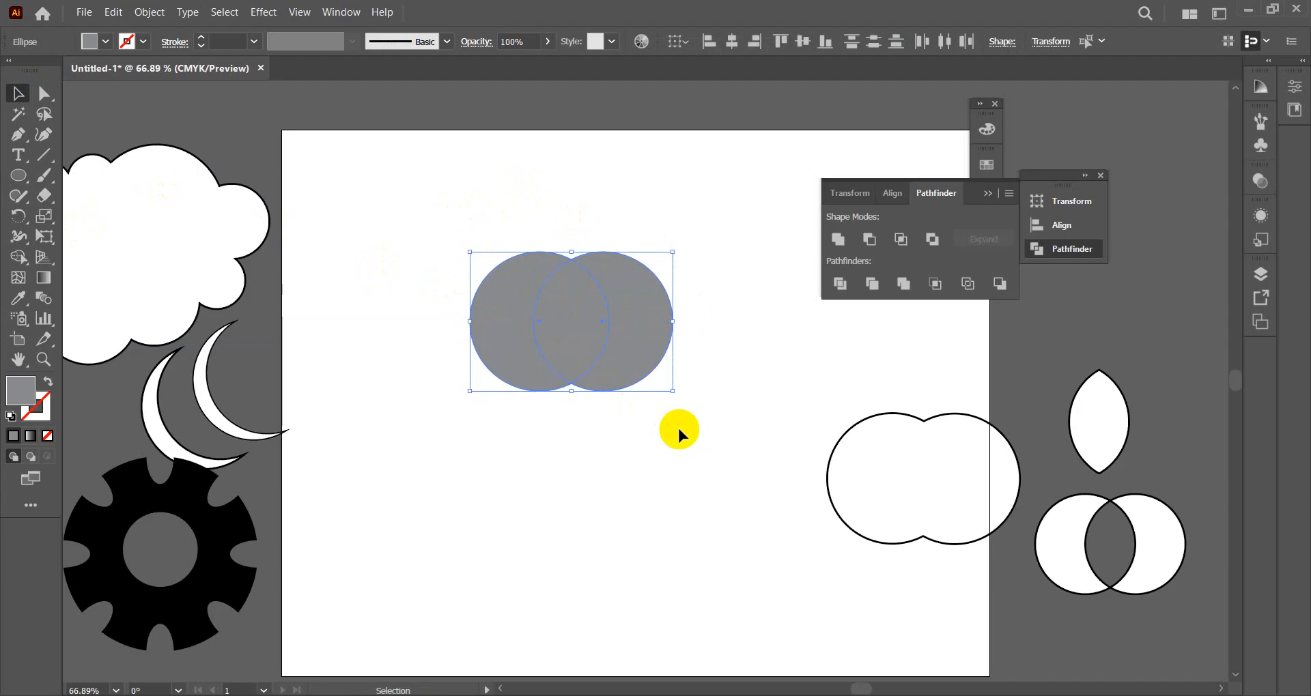
{"action": "left_click", "coordinate": [903, 283]}
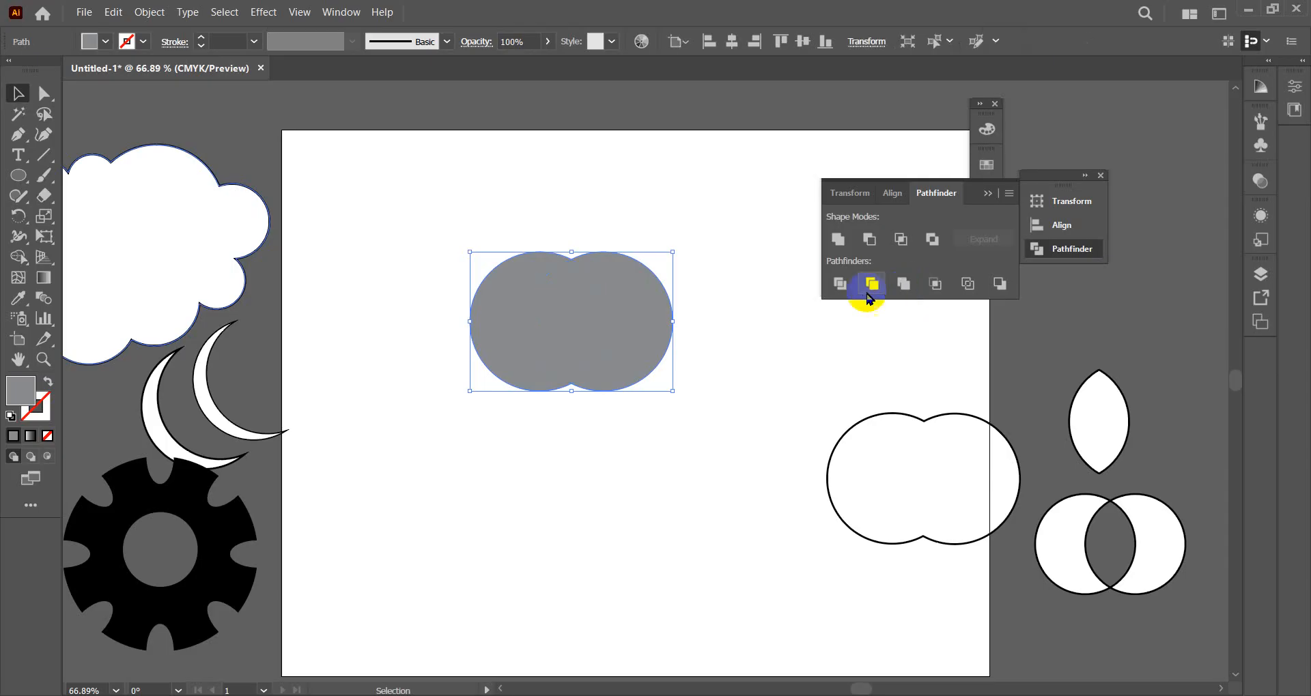
- Try Unite on the merged two-circle shape and shift the shape slightly up and to the right
{"action": "left_click", "coordinate": [841, 244]}
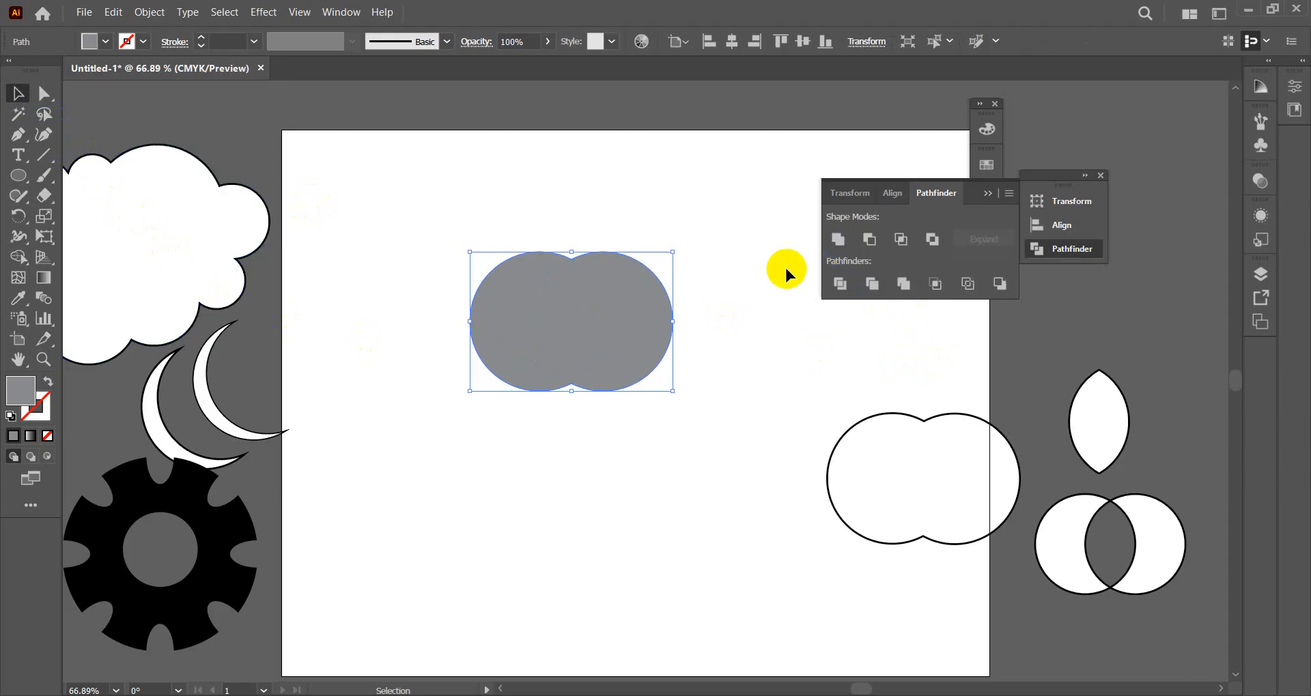
{"action": "left_click", "coordinate": [636, 218]}
{"action": "left_click_drag", "start_coordinate": [632, 331], "coordinate": [597, 324]}
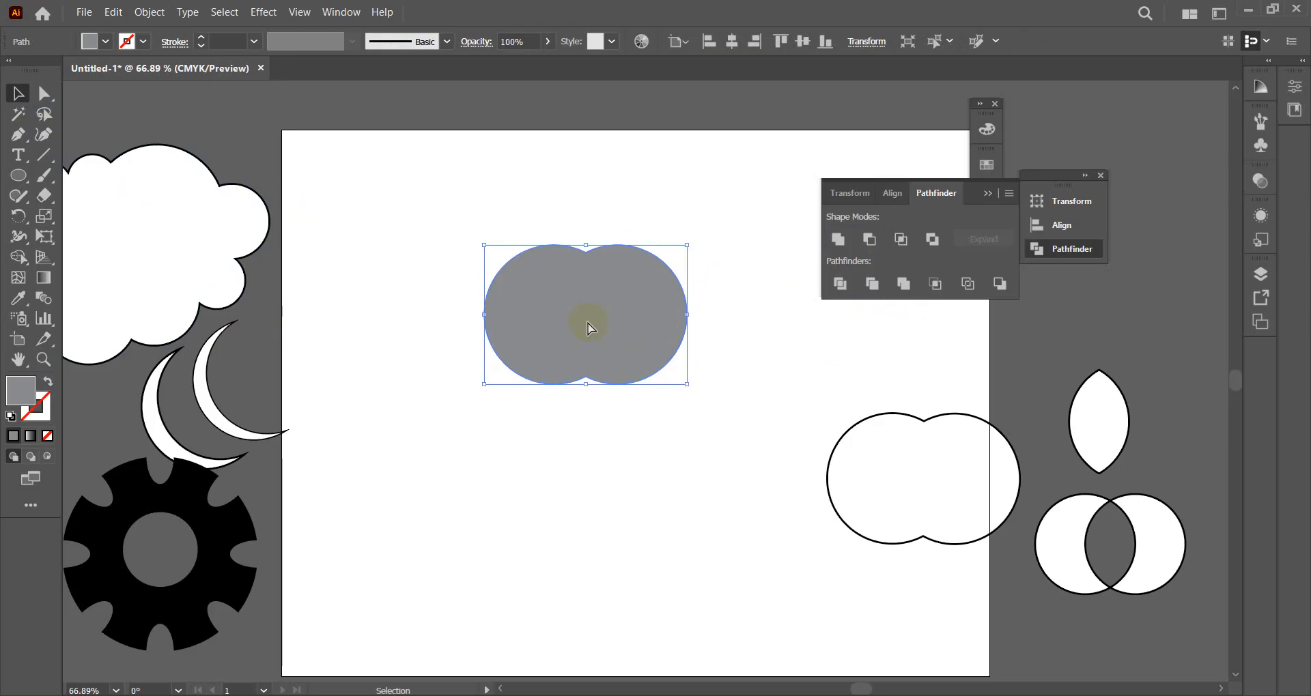
- Undo the move, the merge and the copying, going back to the single grey circle
{"action": "key", "text": "ctrl+z"}
{"action": "key", "text": "ctrl+z"}
{"action": "key", "text": "ctrl+z"}
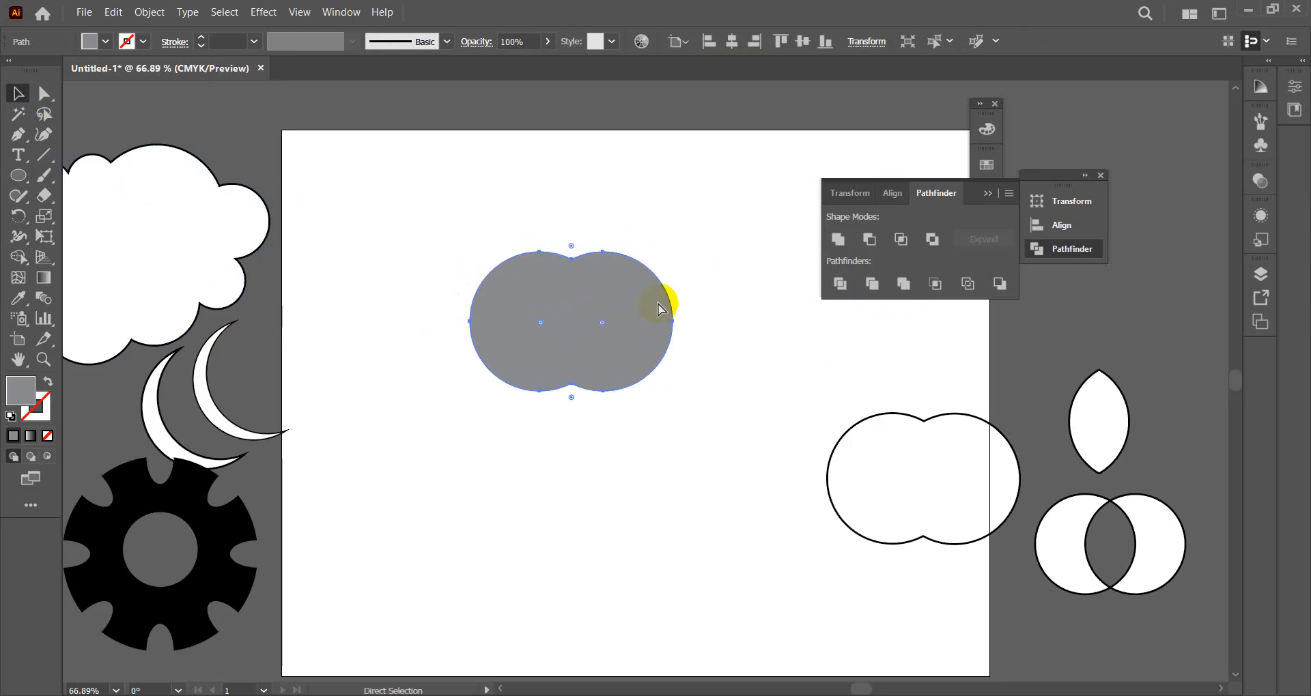
{"action": "key", "text": "ctrl+z"}
{"action": "key", "text": "ctrl+z"}
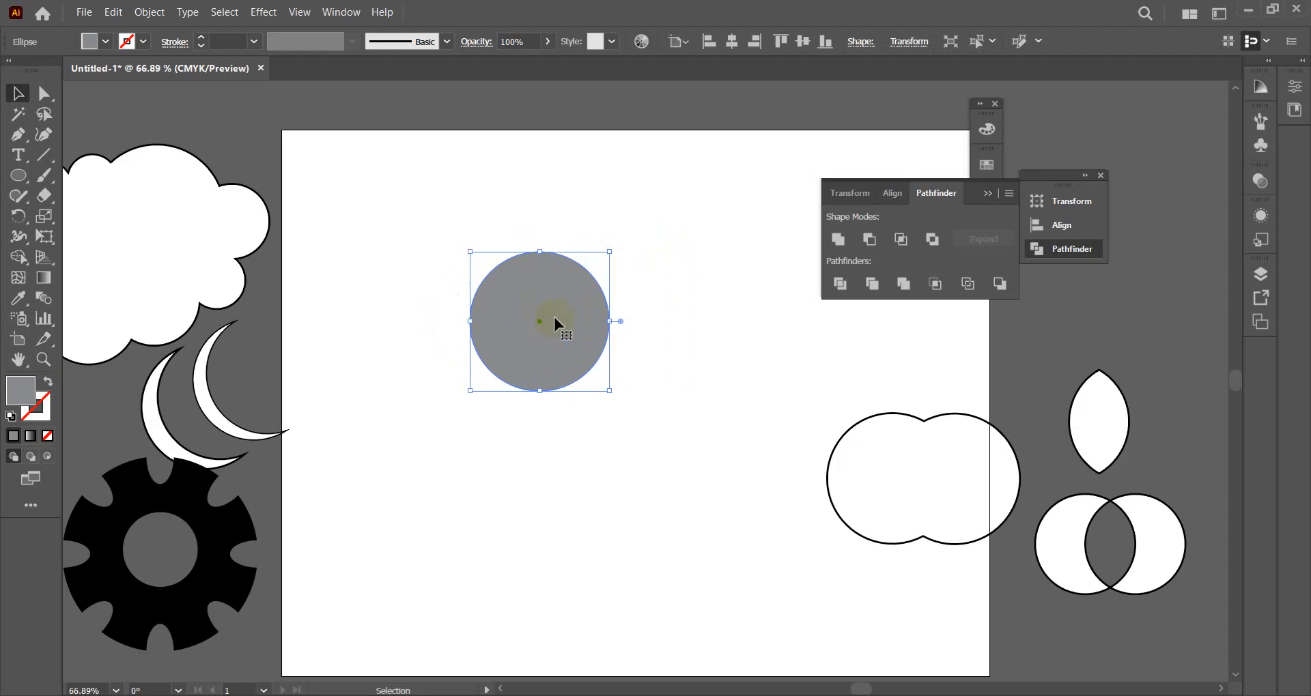
- Move the grey circle up and to the left, place an overlapping copy to its right and select both circles
{"action": "left_click_drag", "start_coordinate": [553, 321], "coordinate": [508, 300]}
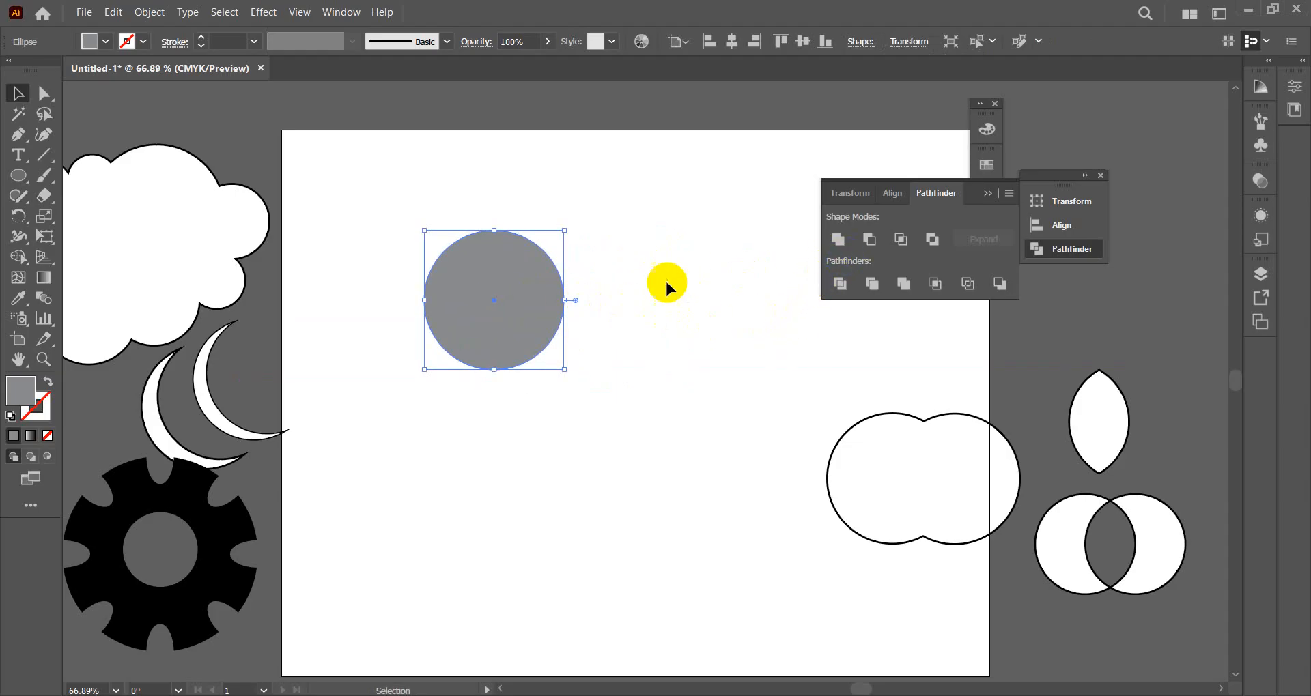
{"action": "left_click_drag", "start_coordinate": [503, 307], "coordinate": [560, 325]}
{"action": "left_click", "coordinate": [661, 211]}
{"action": "left_click_drag", "start_coordinate": [461, 198], "coordinate": [650, 426]}
{"action": "left_click", "coordinate": [904, 284]}
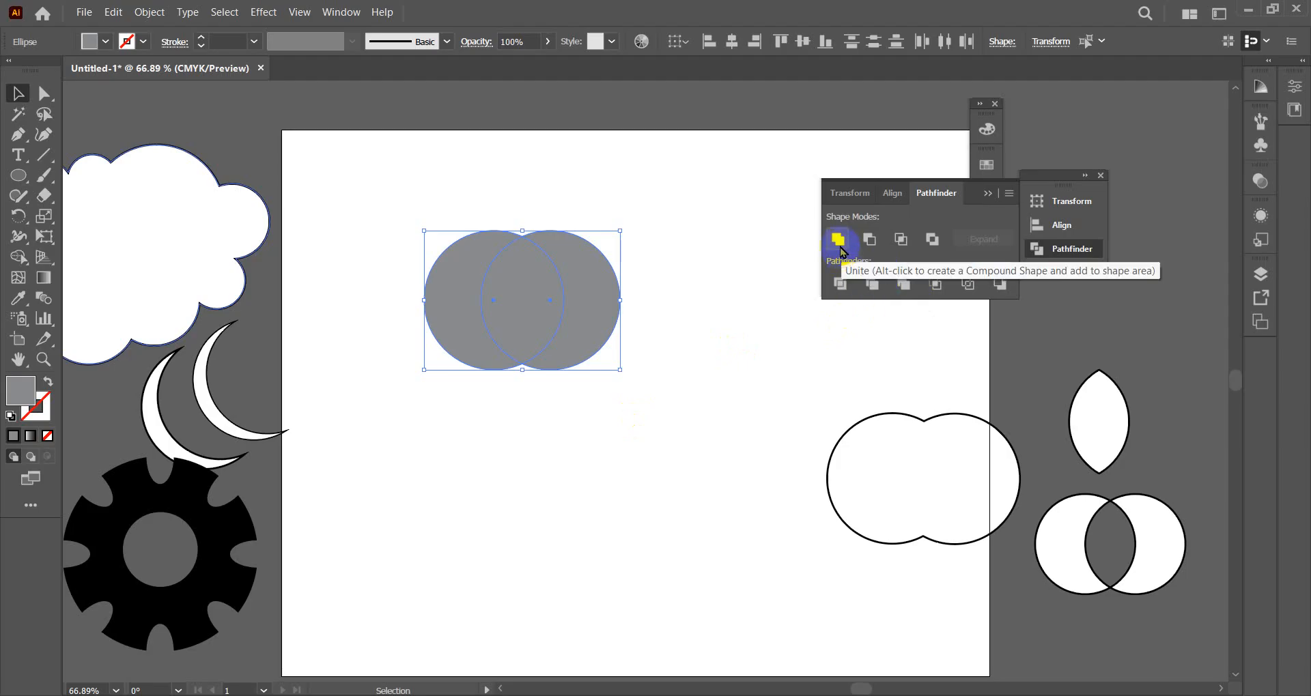
{"action": "left_click", "coordinate": [902, 284]}
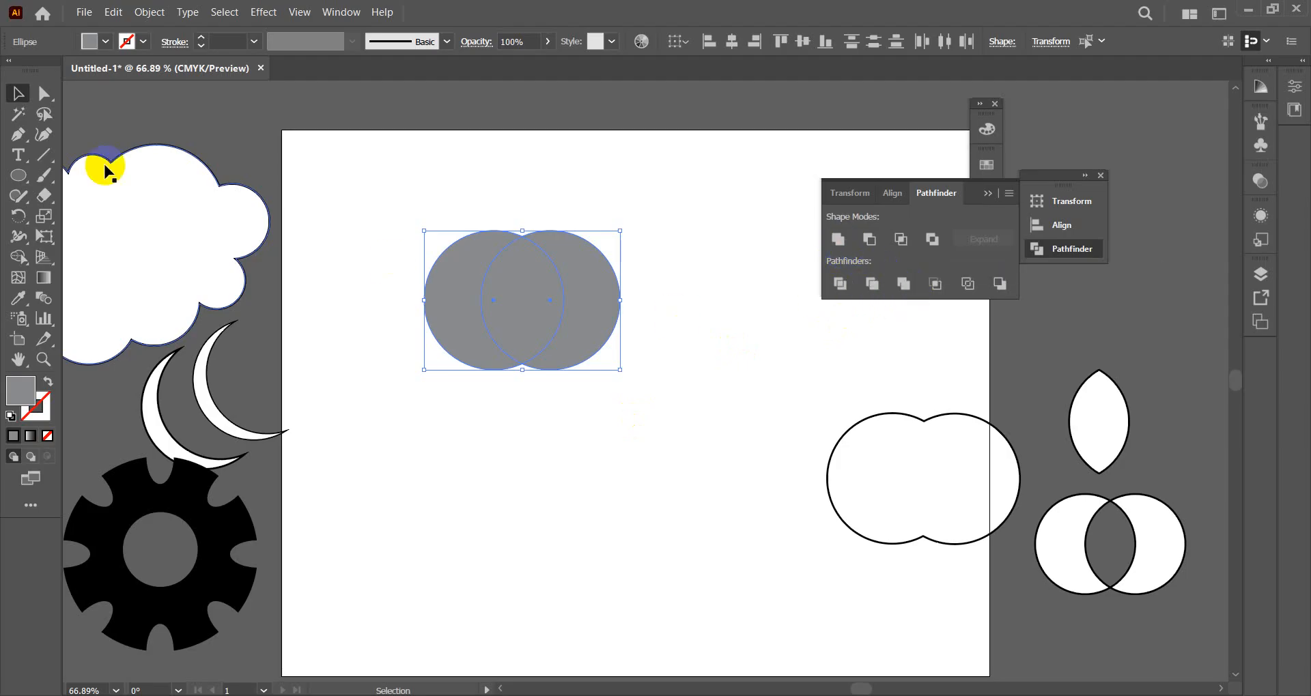
{"action": "left_click", "coordinate": [587, 305]}
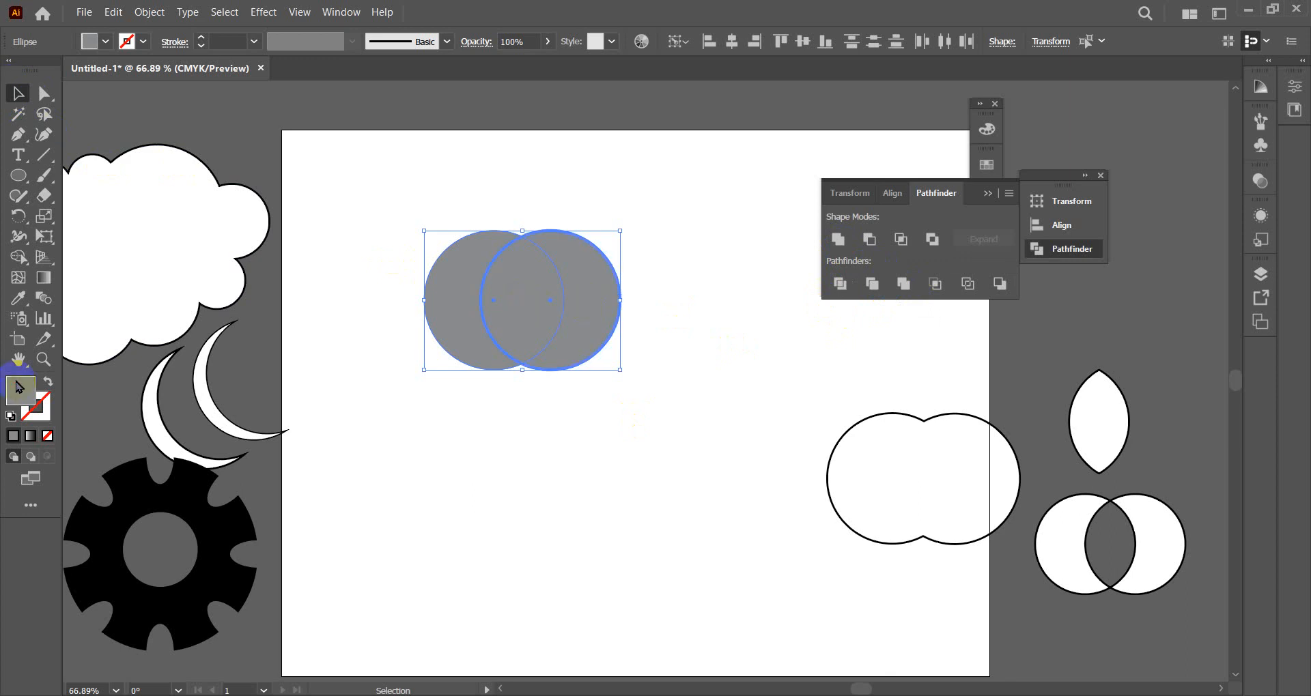
- Try to change the fill colour of the two overlapping circles using the Color Picker
{"action": "double_click", "coordinate": [19, 387]}
{"action": "left_click", "coordinate": [1064, 295]}
{"action": "left_click", "coordinate": [1070, 301]}
{"action": "left_click", "coordinate": [1261, 205]}
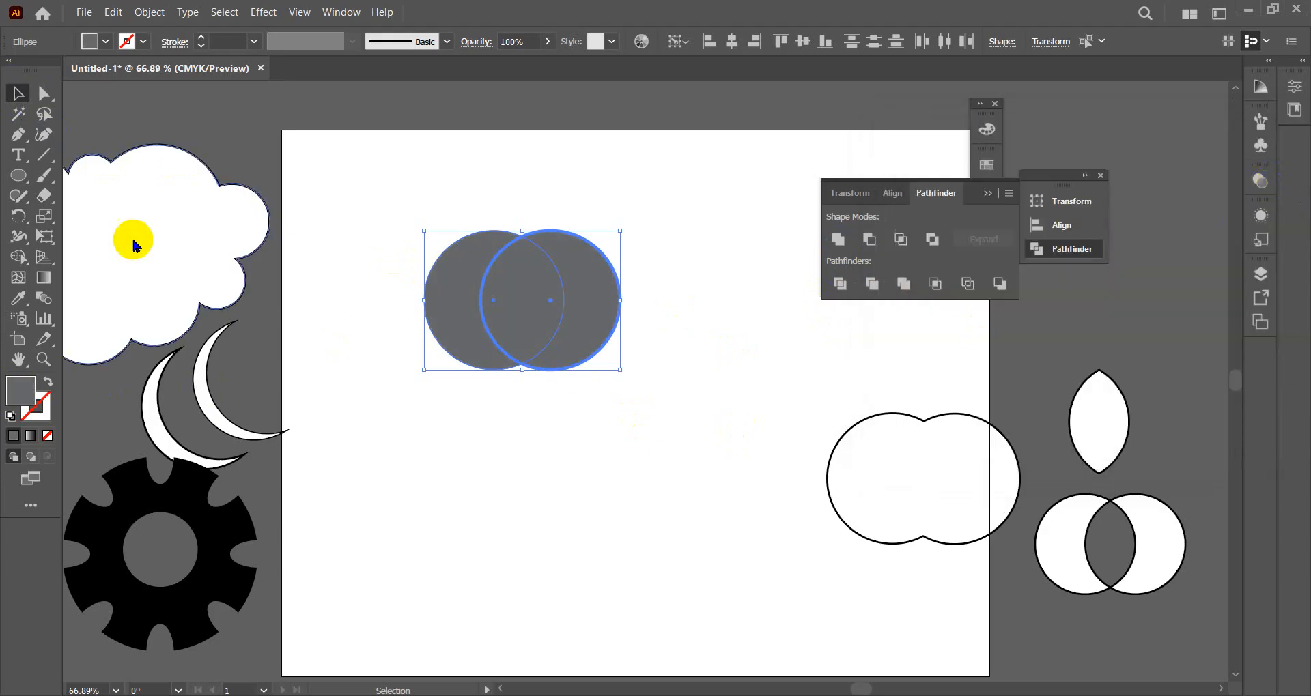
- Delete the two overlapping grey circles from the artboard
{"action": "left_click", "coordinate": [14, 97]}
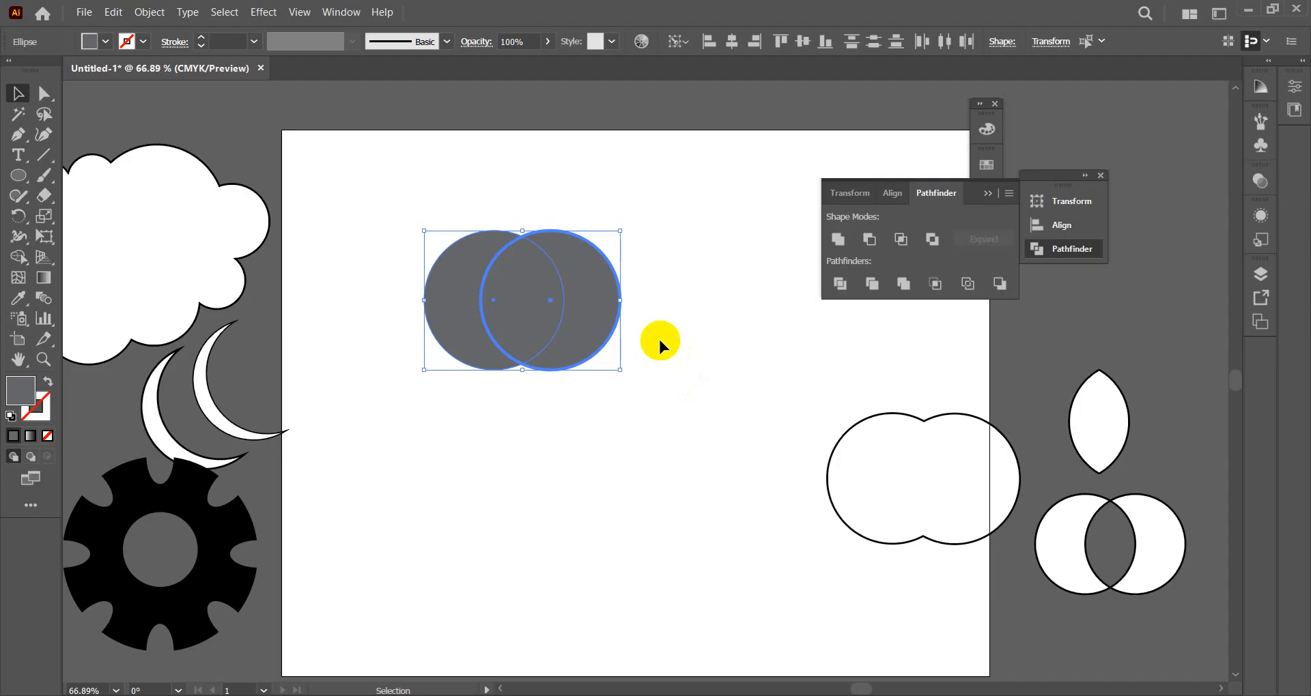
{"action": "left_click_drag", "start_coordinate": [409, 196], "coordinate": [593, 394]}
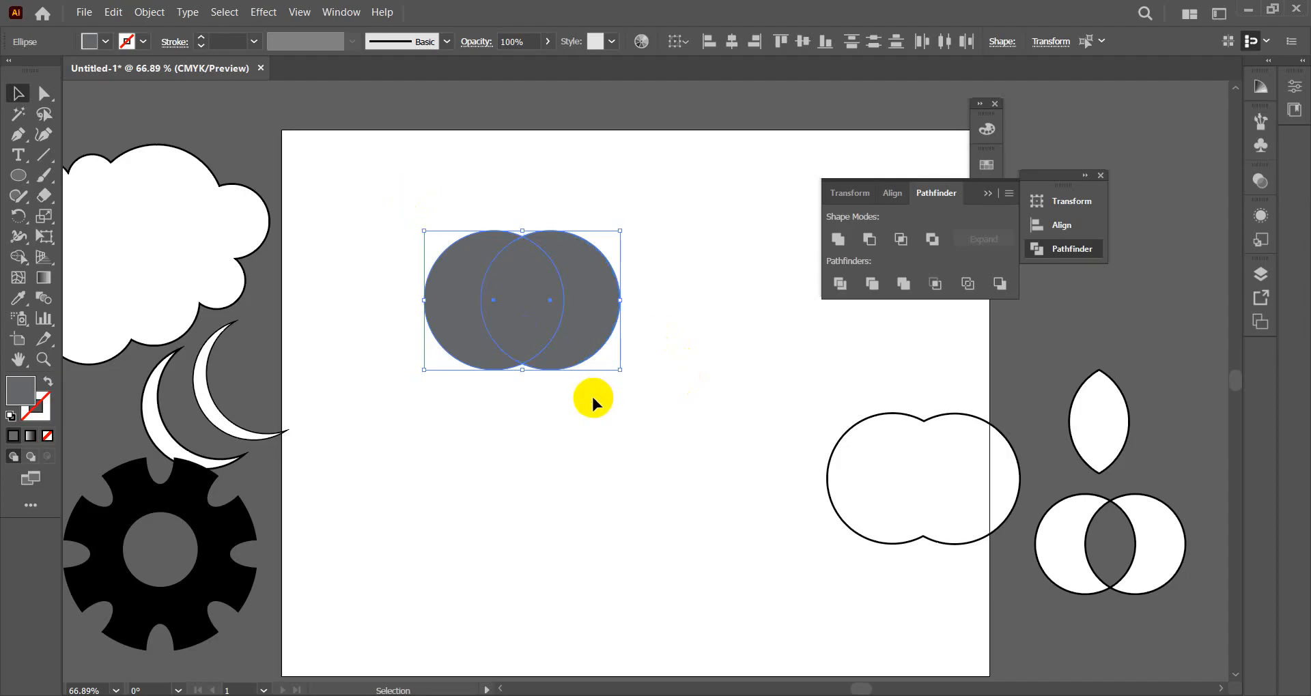
{"action": "key", "text": "Delete"}
- Draw a perfect circle centred at about X 3.46 in, Y 3.08 in on the artboard
{"action": "left_click", "coordinate": [18, 174]}
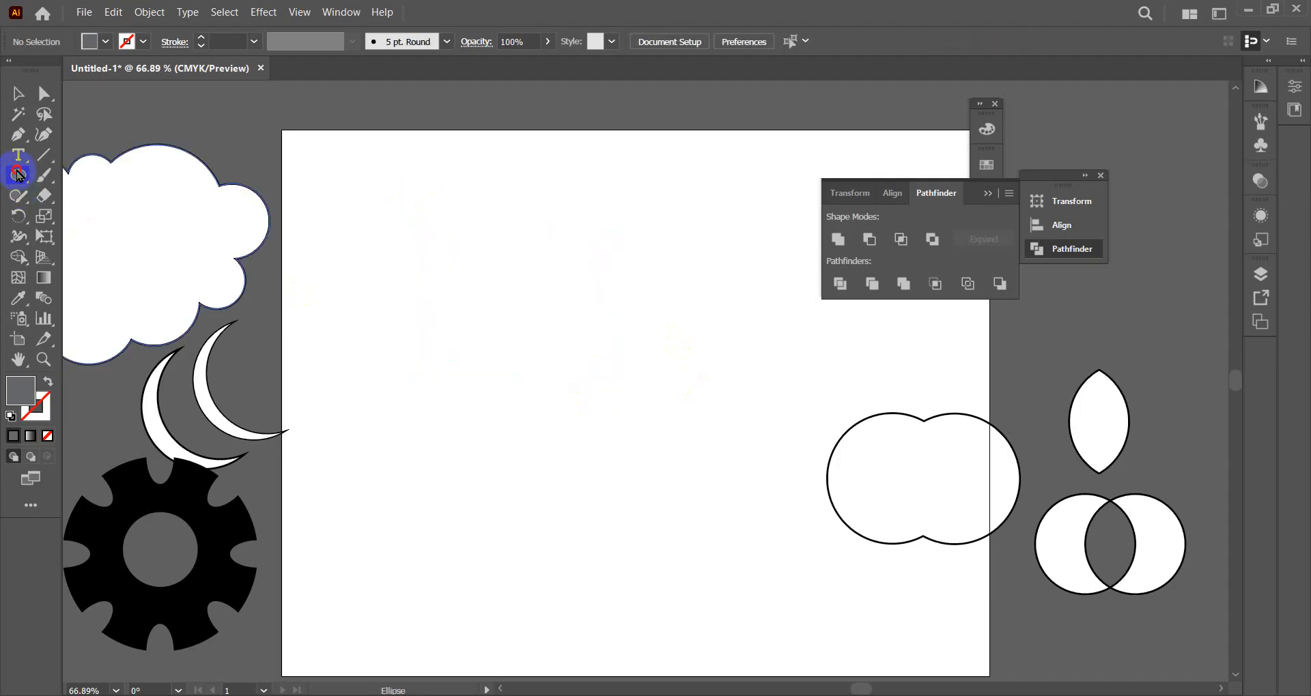
{"action": "left_click", "coordinate": [88, 214]}
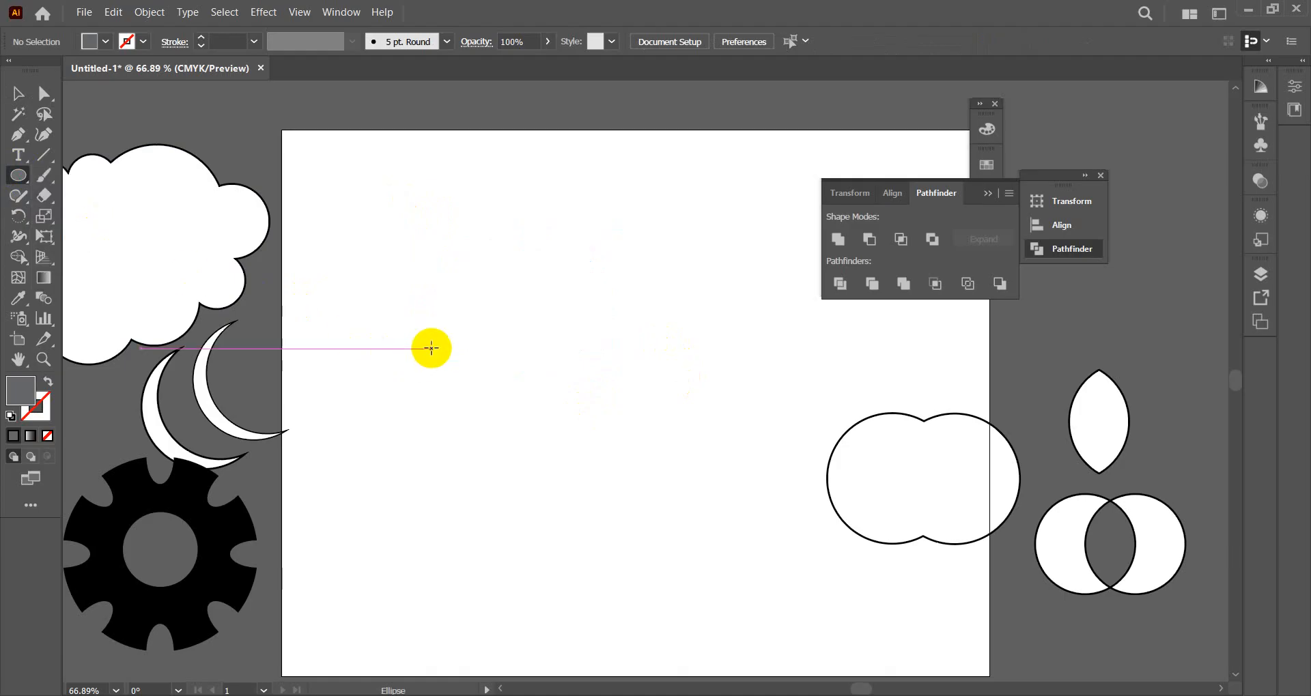
{"action": "key", "text": "shift+h"}
{"action": "left_click_drag", "start_coordinate": [445, 351], "coordinate": [482, 342]}
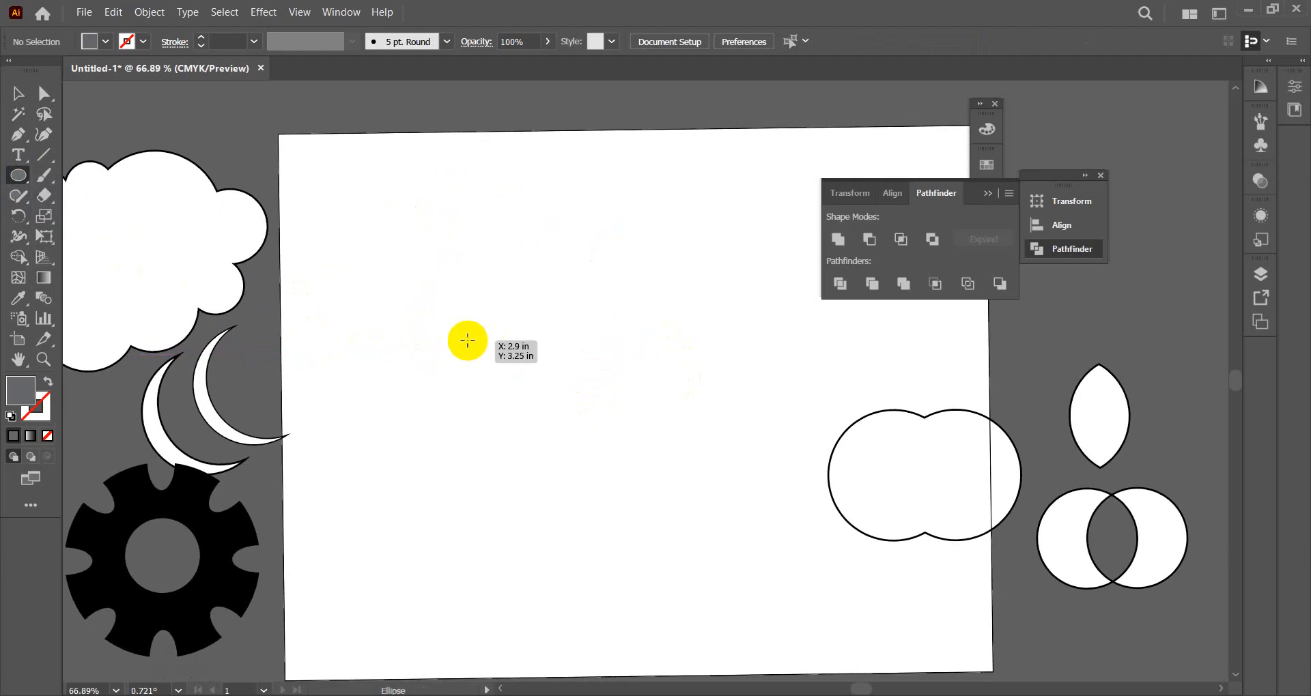
{"action": "left_click", "coordinate": [17, 92]}
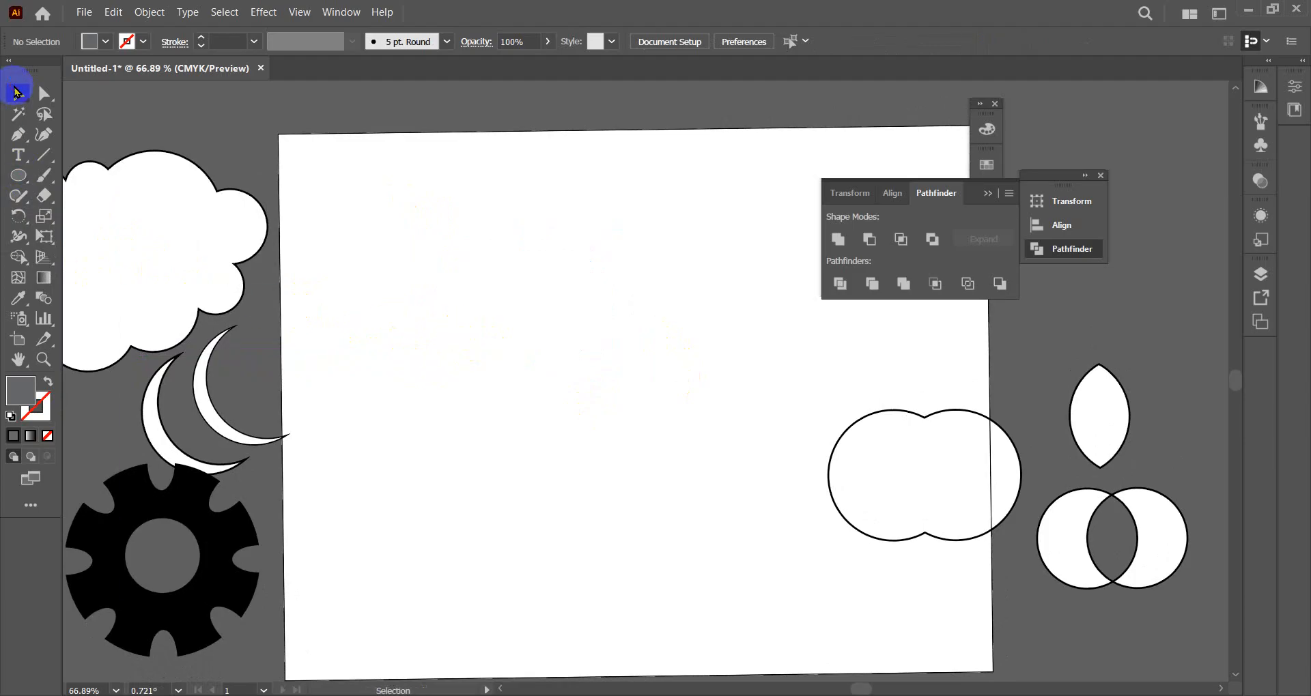
{"action": "left_click", "coordinate": [23, 183]}
{"action": "left_click", "coordinate": [94, 216]}
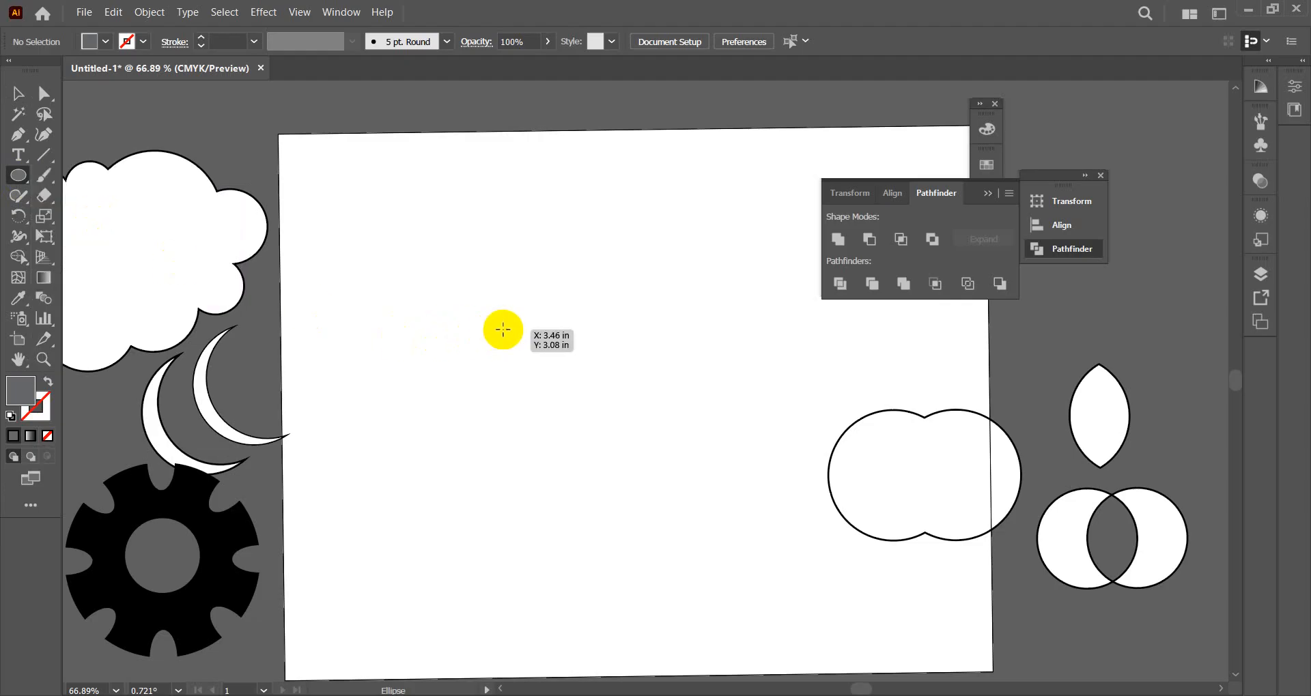
{"action": "left_click_drag", "start_coordinate": [503, 330], "coordinate": [574, 375]}
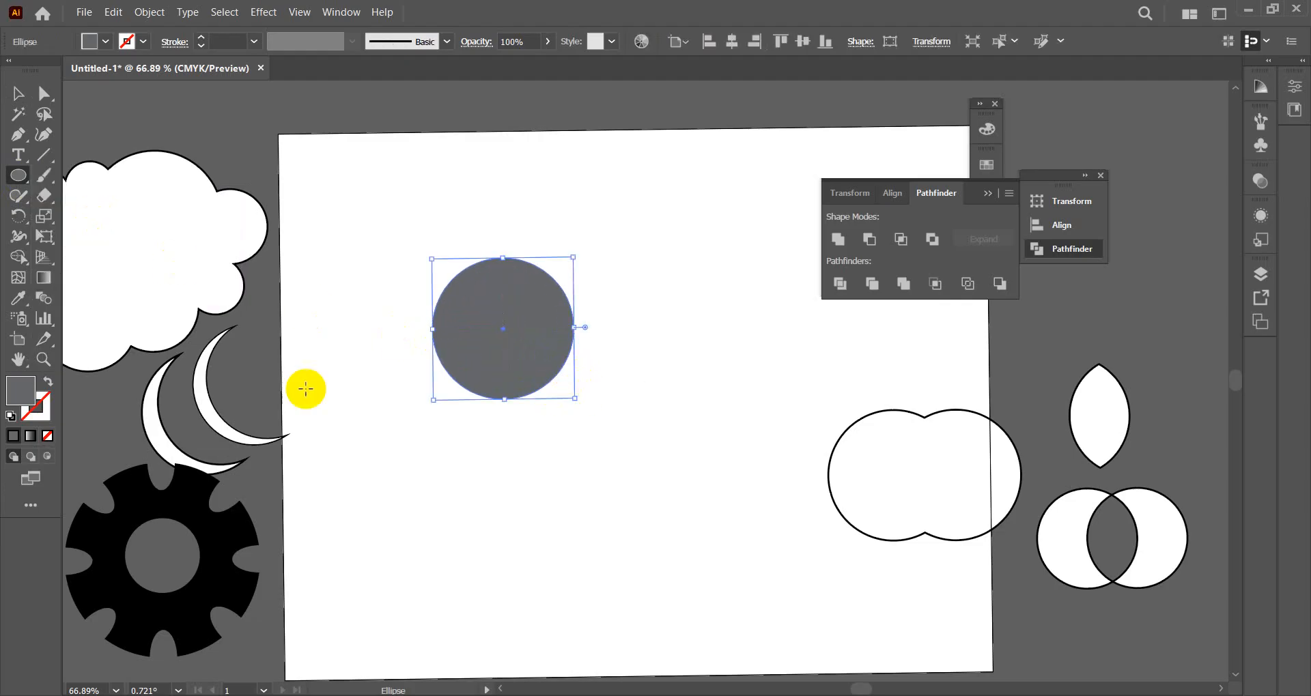
- Pick the red CE281B as the circle's fill colour in the Color Picker
{"action": "double_click", "coordinate": [23, 391]}
{"action": "left_click", "coordinate": [1141, 346]}
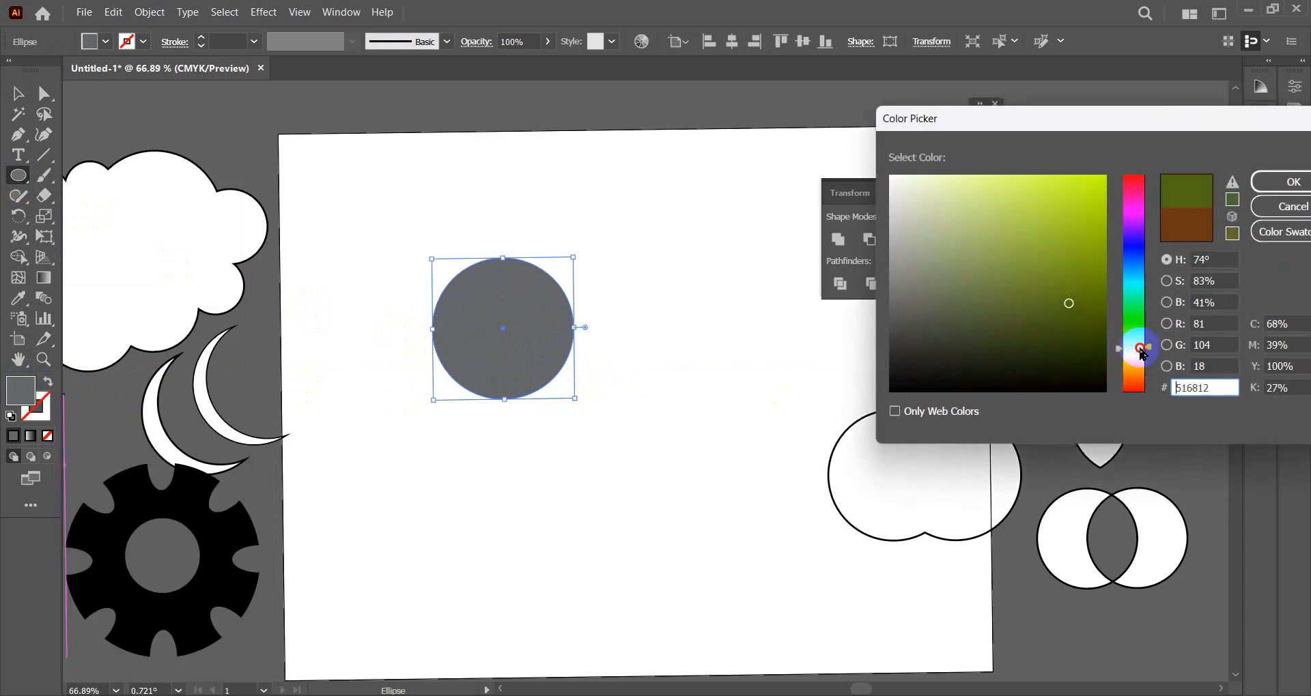
{"action": "left_click_drag", "start_coordinate": [1141, 346], "coordinate": [1133, 386]}
{"action": "left_click", "coordinate": [1080, 243]}
{"action": "left_click", "coordinate": [1078, 215]}
{"action": "left_click", "coordinate": [1297, 176]}
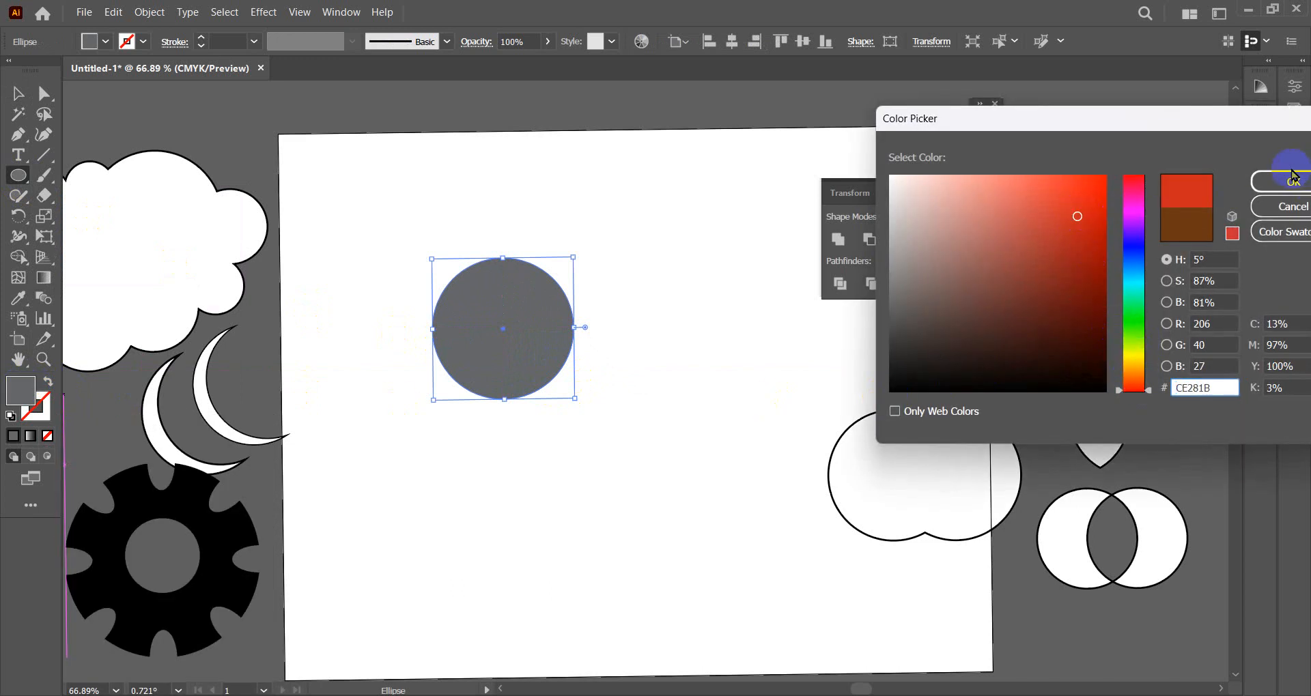
- Switch the circle's colour mode from Grayscale to CMYK
{"action": "left_click", "coordinate": [18, 93]}
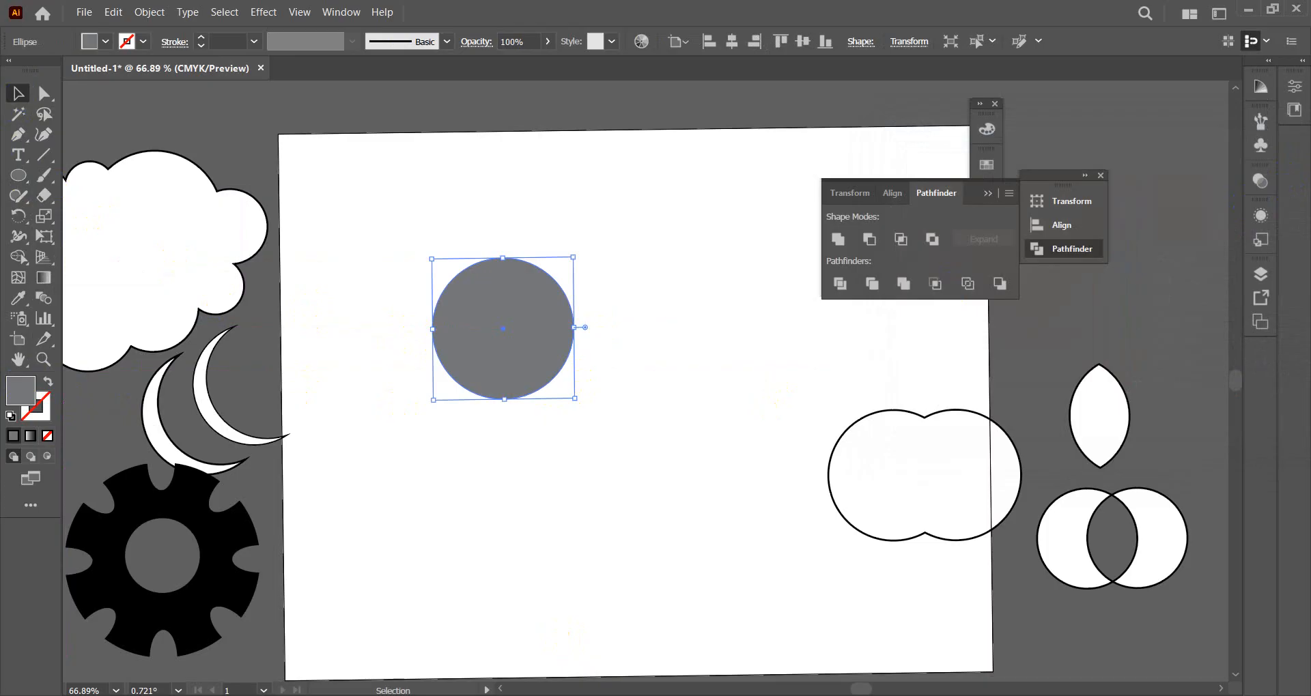
{"action": "left_click", "coordinate": [986, 129]}
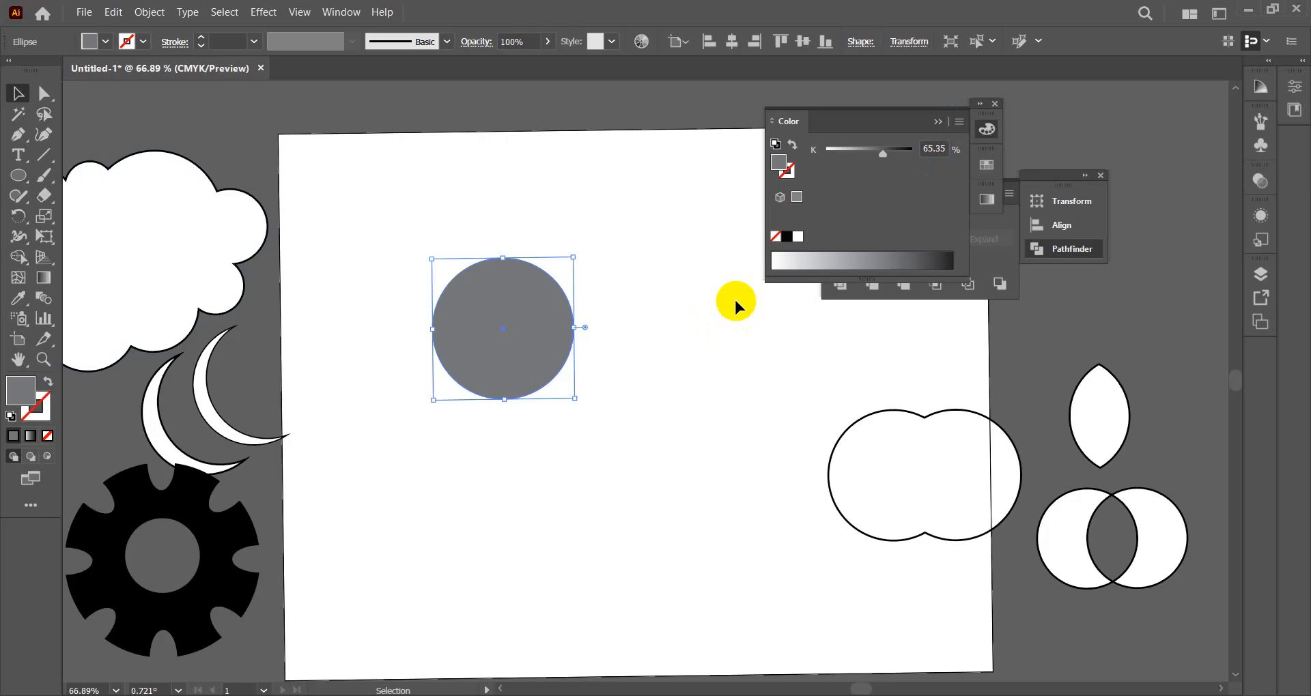
{"action": "left_click", "coordinate": [959, 122]}
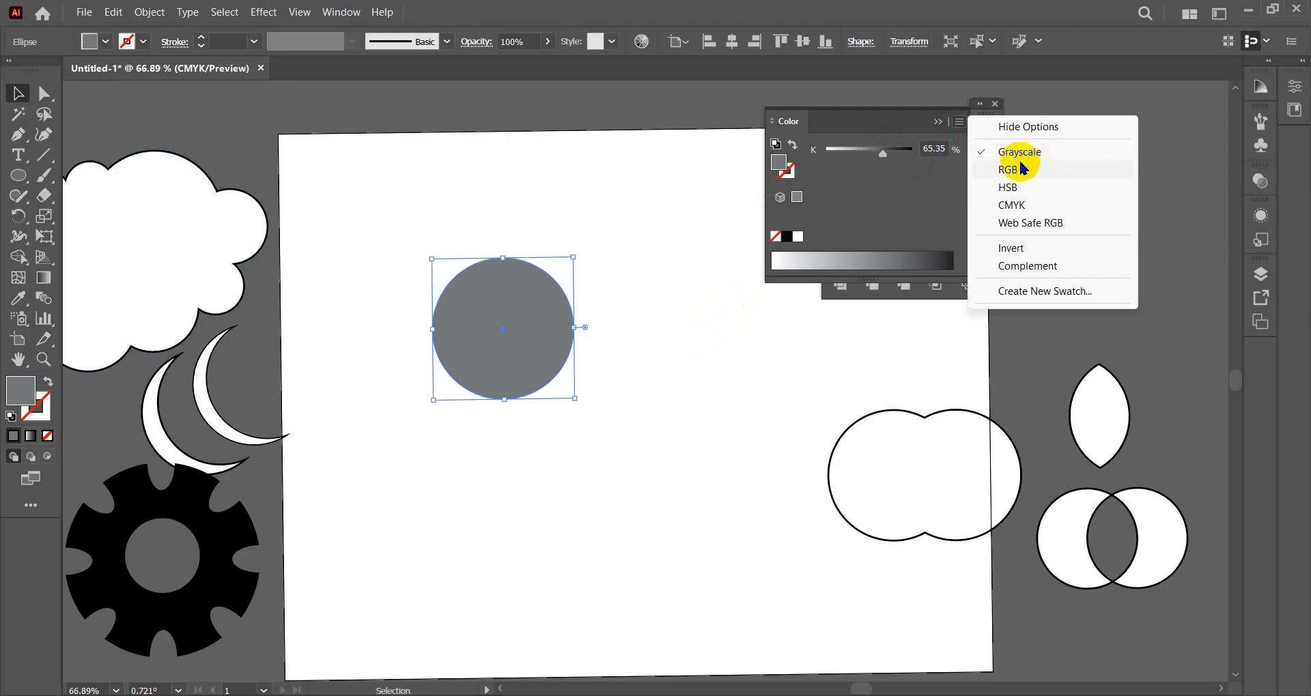
{"action": "left_click", "coordinate": [1022, 204]}
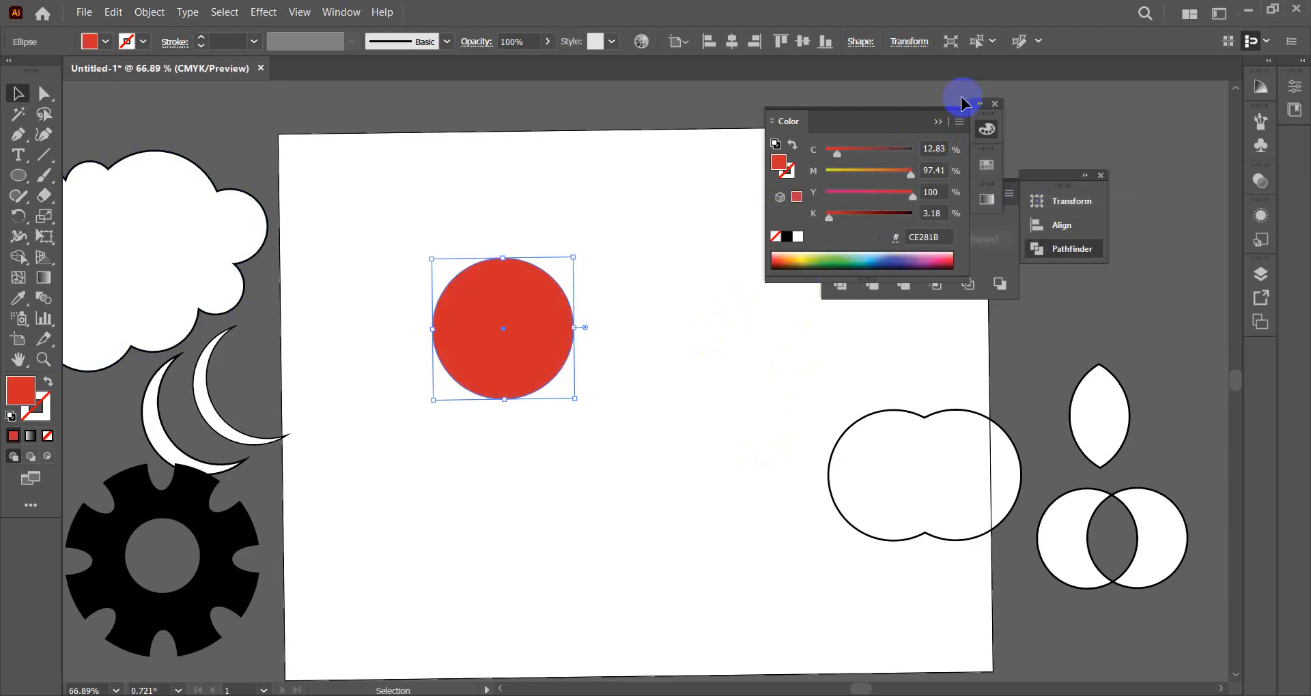
{"action": "left_click", "coordinate": [934, 121]}
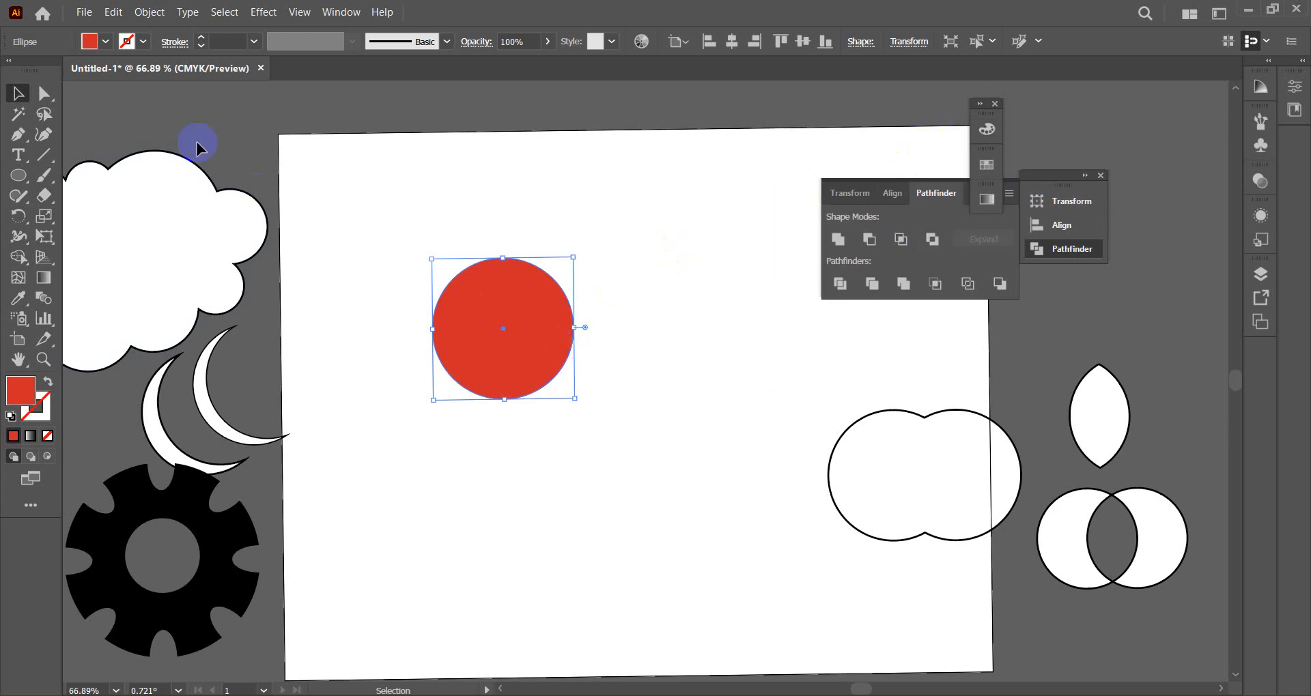
- Duplicate the red circle to its right so they overlap, and fill the copy with olive at 47% cyan and 35% magenta
{"action": "left_click_drag", "start_coordinate": [503, 337], "coordinate": [570, 346]}
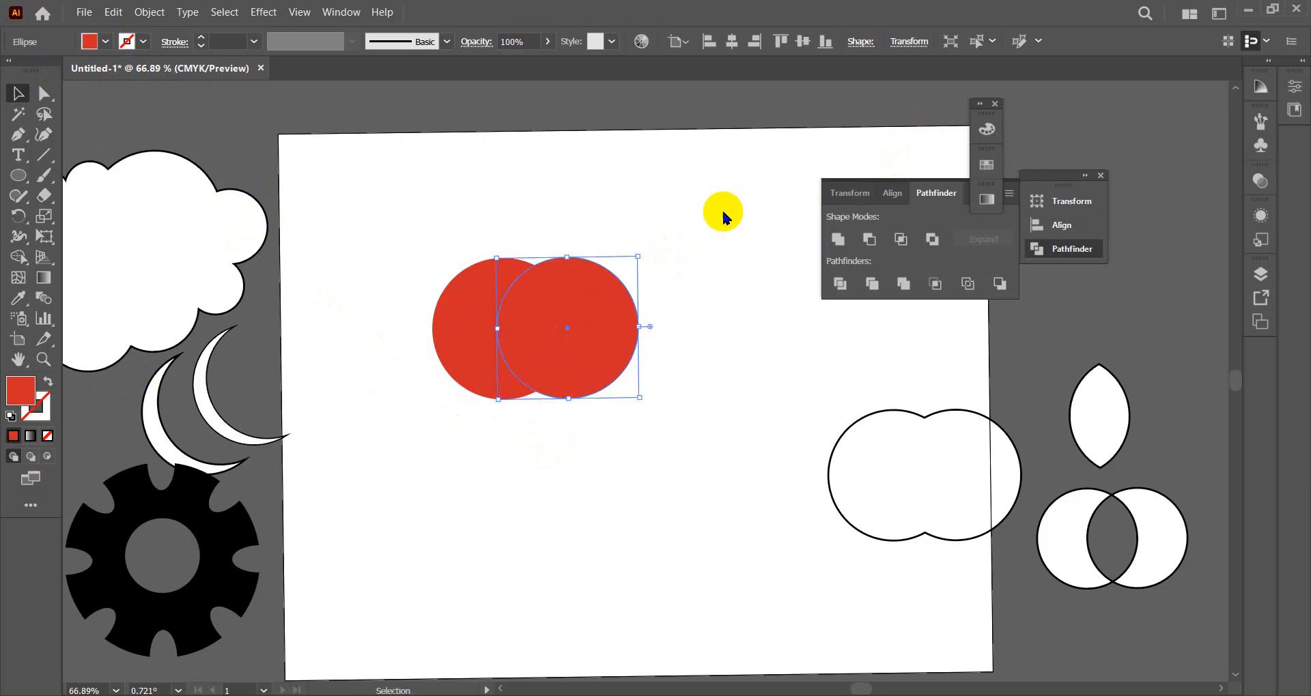
{"action": "left_click", "coordinate": [987, 129]}
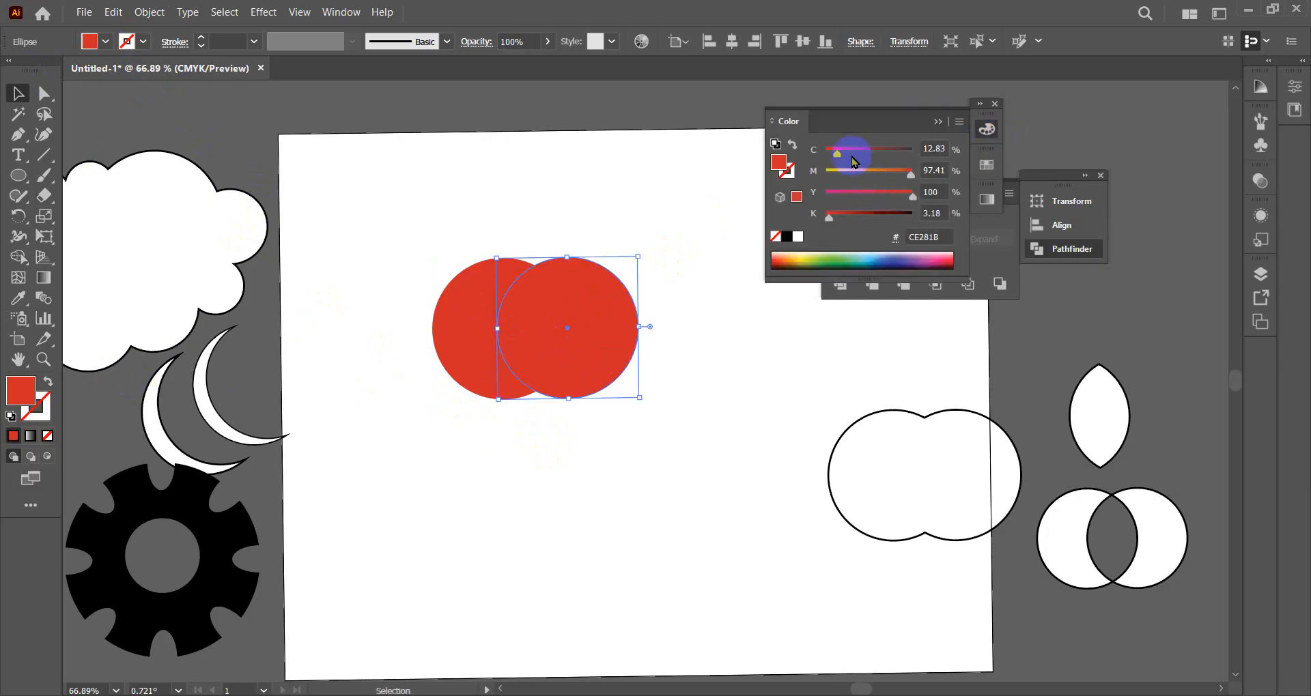
{"action": "left_click_drag", "start_coordinate": [837, 154], "coordinate": [857, 175]}
- Duplicate the olive circle below the overlapping pair, and fill the copy with green at 72.55% cyan and 100% yellow
{"action": "left_click_drag", "start_coordinate": [564, 327], "coordinate": [531, 405]}
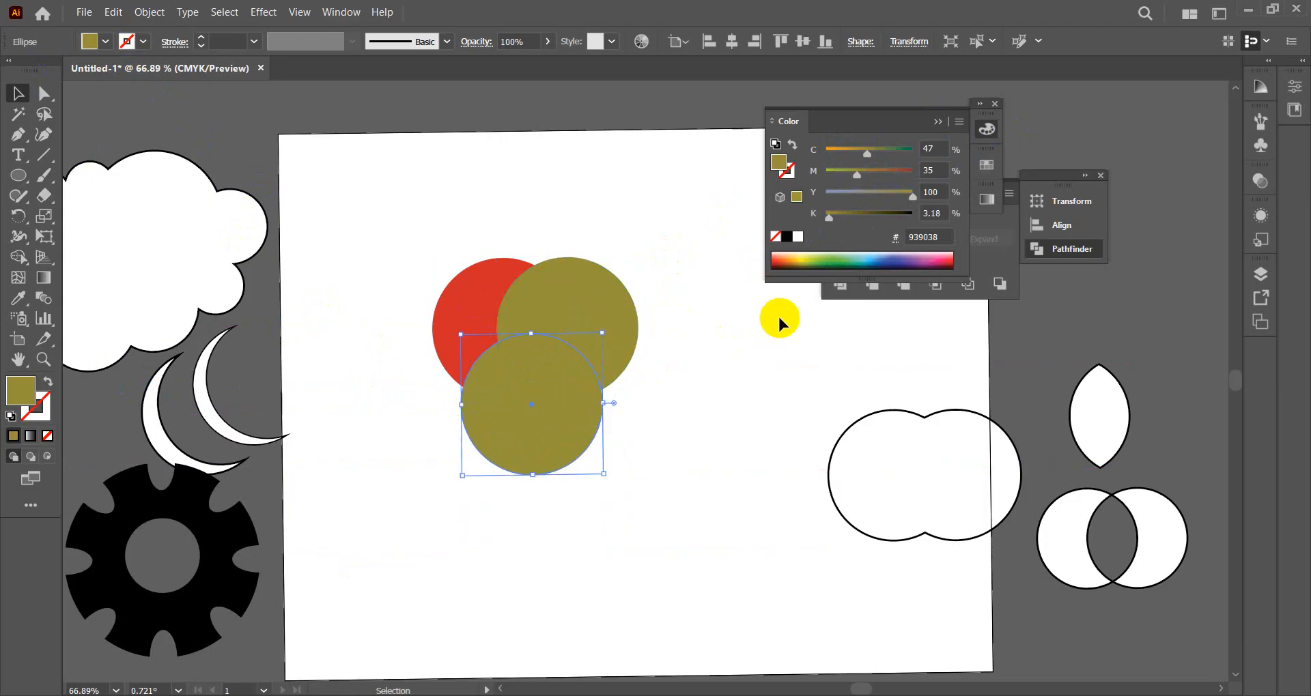
{"action": "left_click", "coordinate": [838, 257]}
{"action": "left_click", "coordinate": [563, 385]}
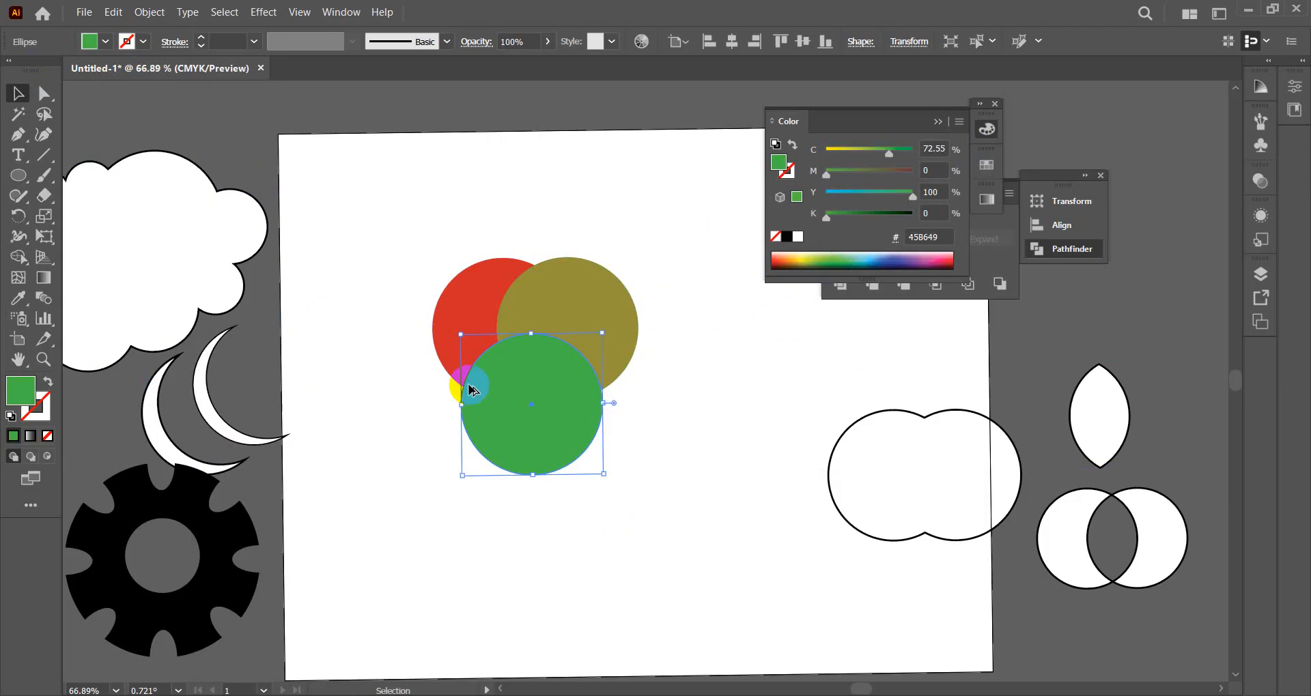
- Duplicate the green circle above the pair, fill the copy with blue 5E5CA8, and centre it over the red and olive circles
{"action": "left_click_drag", "start_coordinate": [518, 382], "coordinate": [503, 225]}
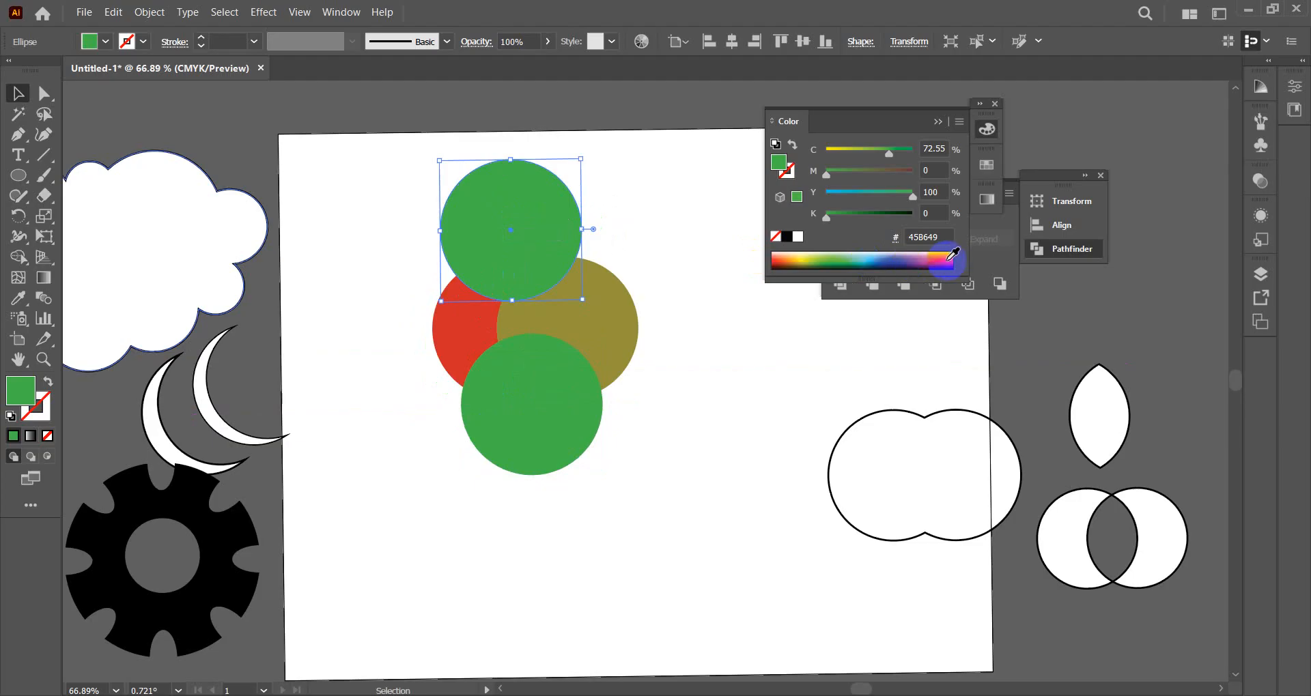
{"action": "left_click", "coordinate": [897, 256]}
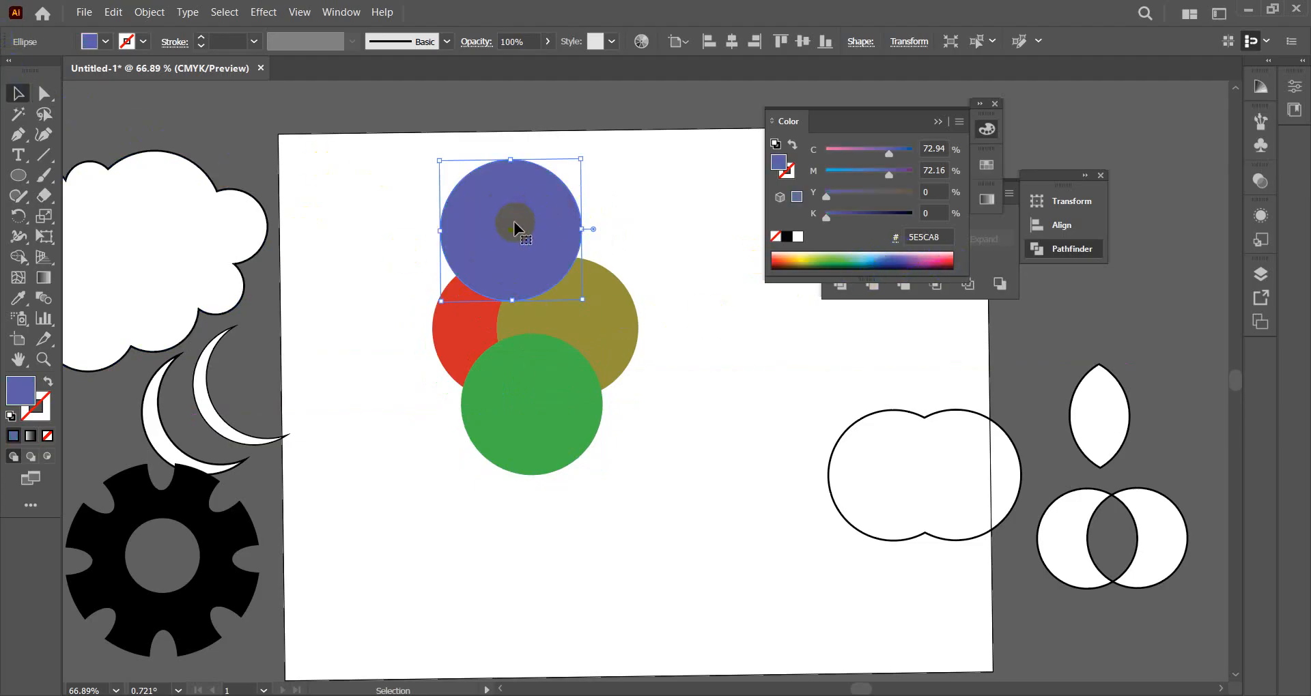
{"action": "left_click_drag", "start_coordinate": [506, 223], "coordinate": [528, 247]}
- Try the Unite shape mode on all four coloured circles, and undo it
{"action": "left_click", "coordinate": [383, 171]}
{"action": "left_click_drag", "start_coordinate": [363, 180], "coordinate": [654, 485]}
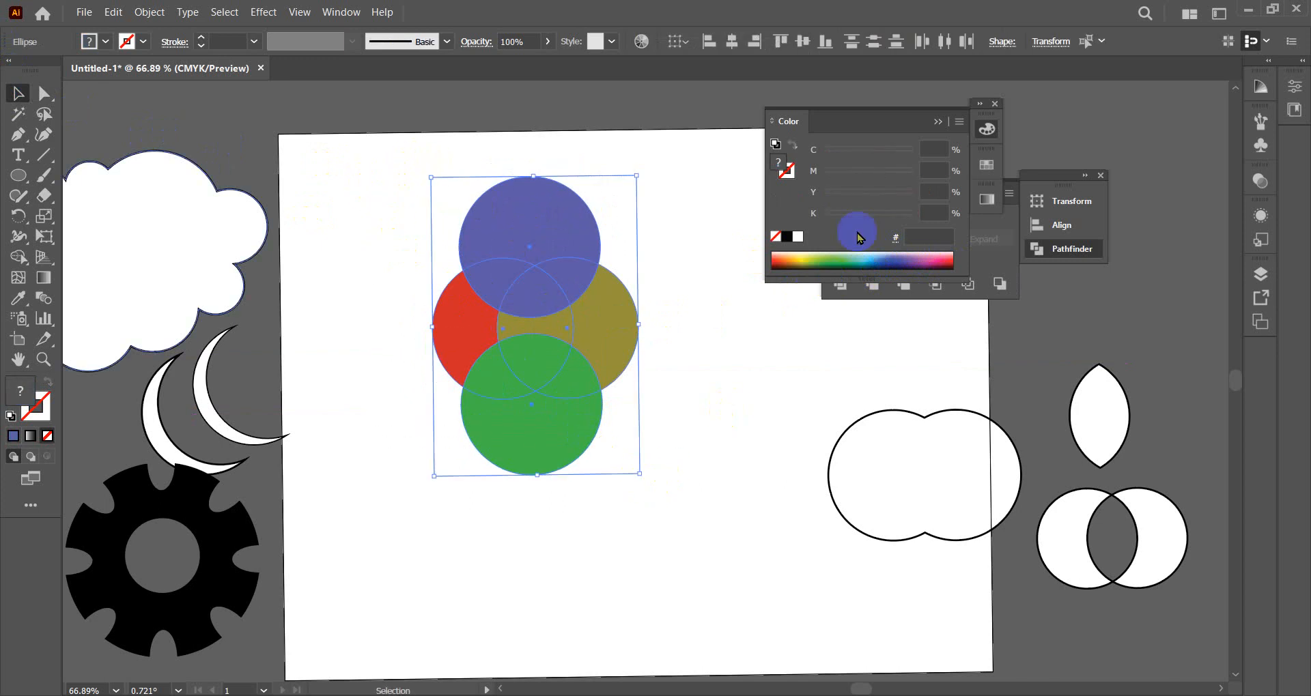
{"action": "left_click", "coordinate": [935, 122]}
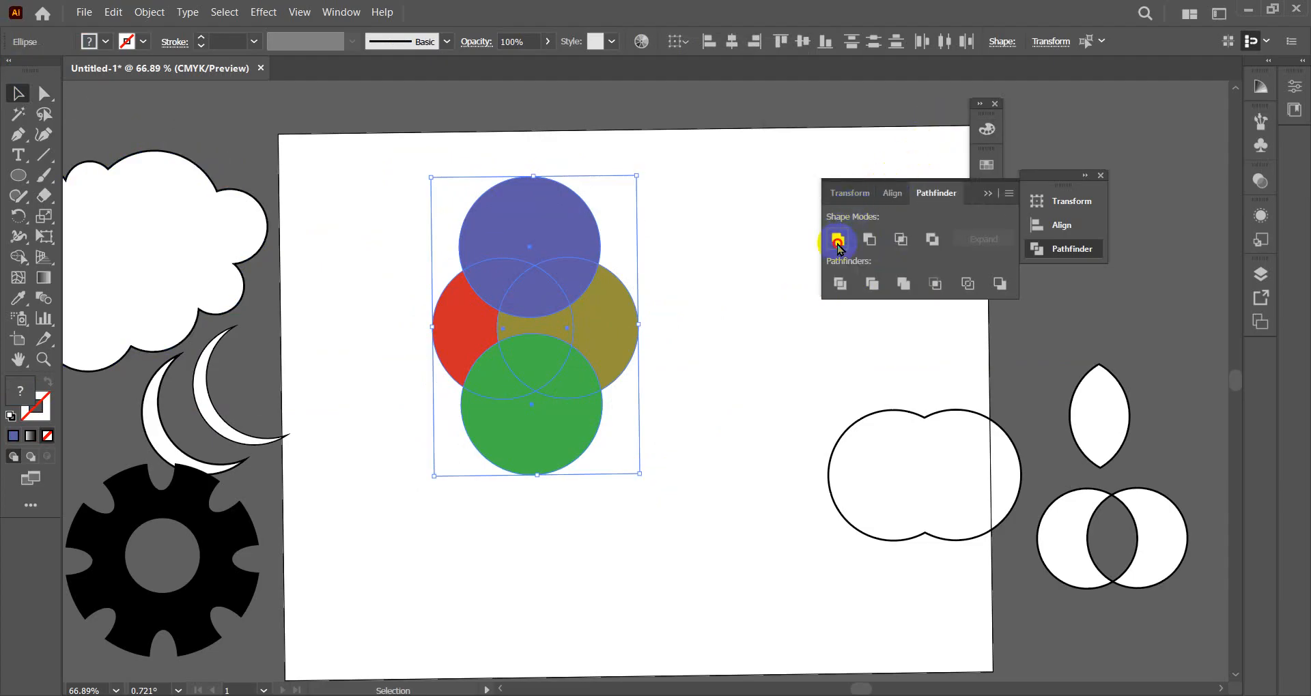
{"action": "left_click", "coordinate": [839, 239]}
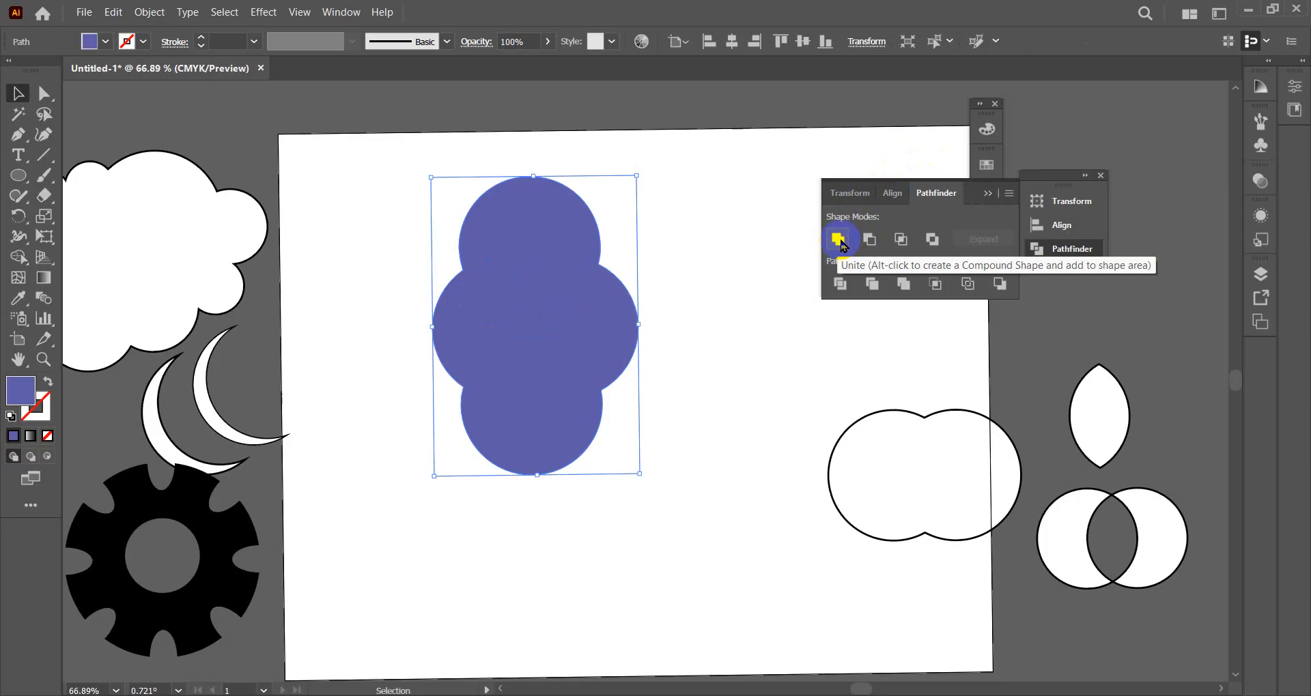
{"action": "key", "text": "ctrl+z"}
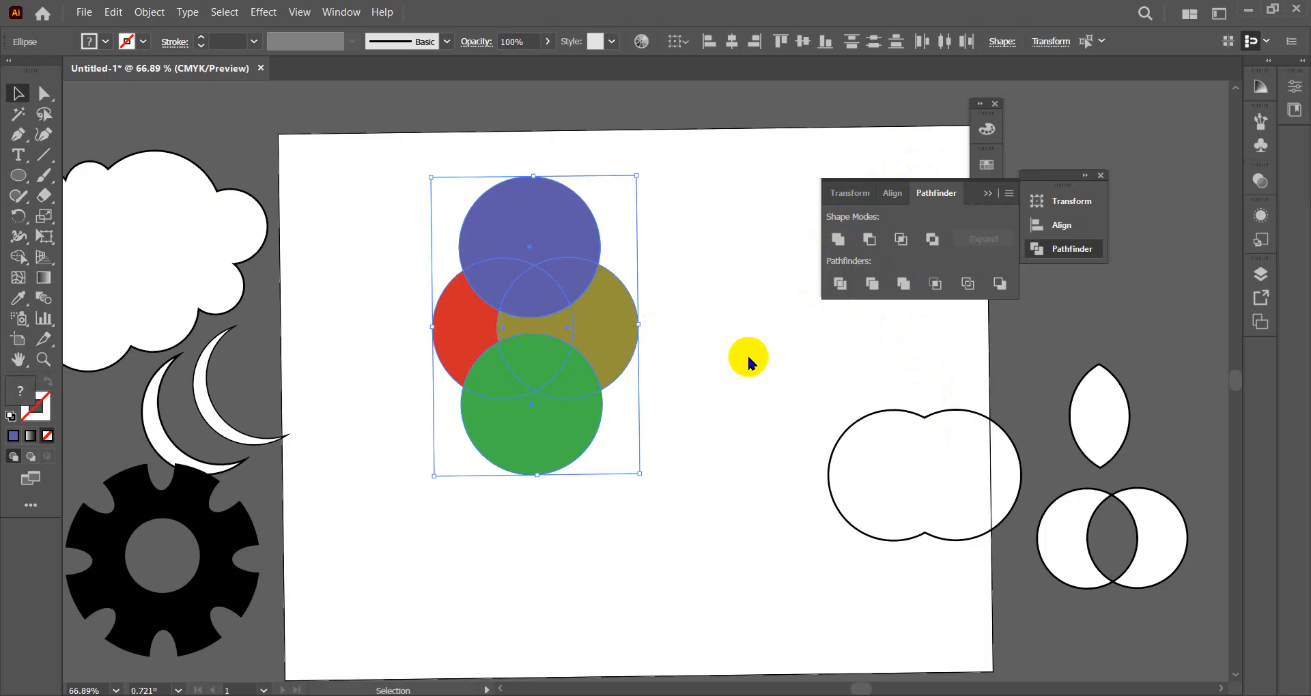
- Apply the Merge pathfinder to all four overlapping circles
{"action": "left_click", "coordinate": [903, 284]}
{"action": "left_click", "coordinate": [903, 285]}
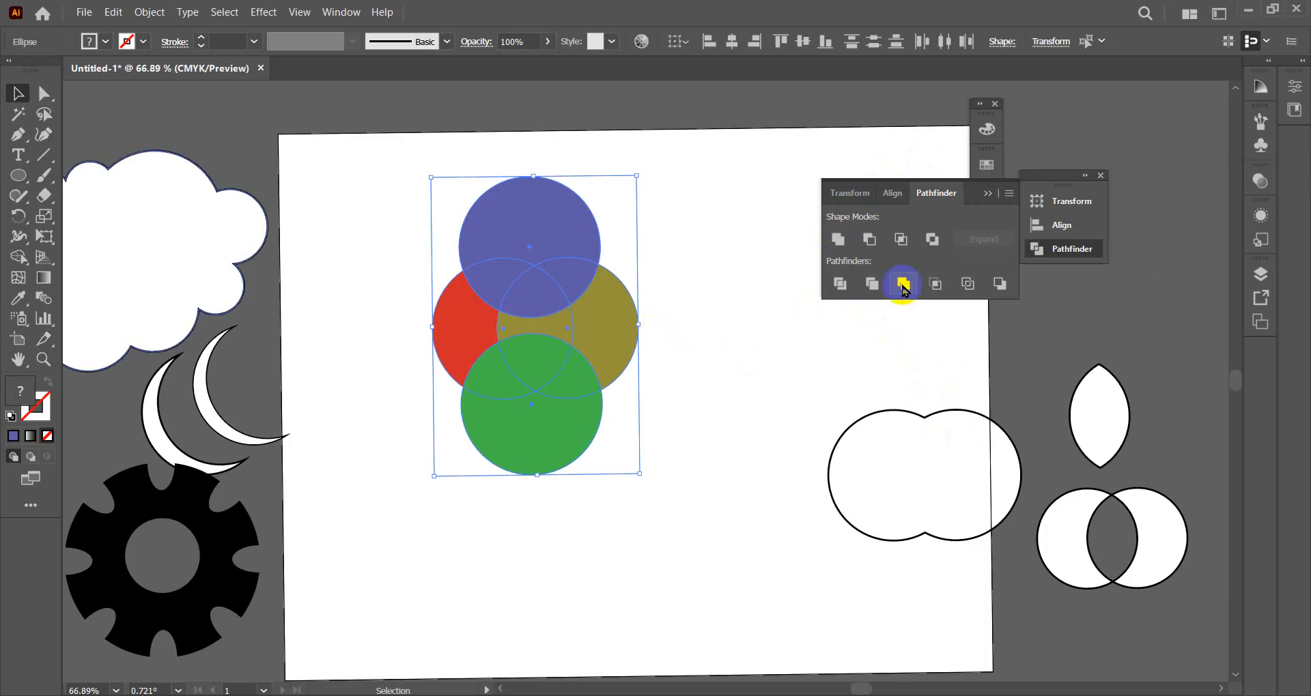
{"action": "left_click", "coordinate": [80, 136]}
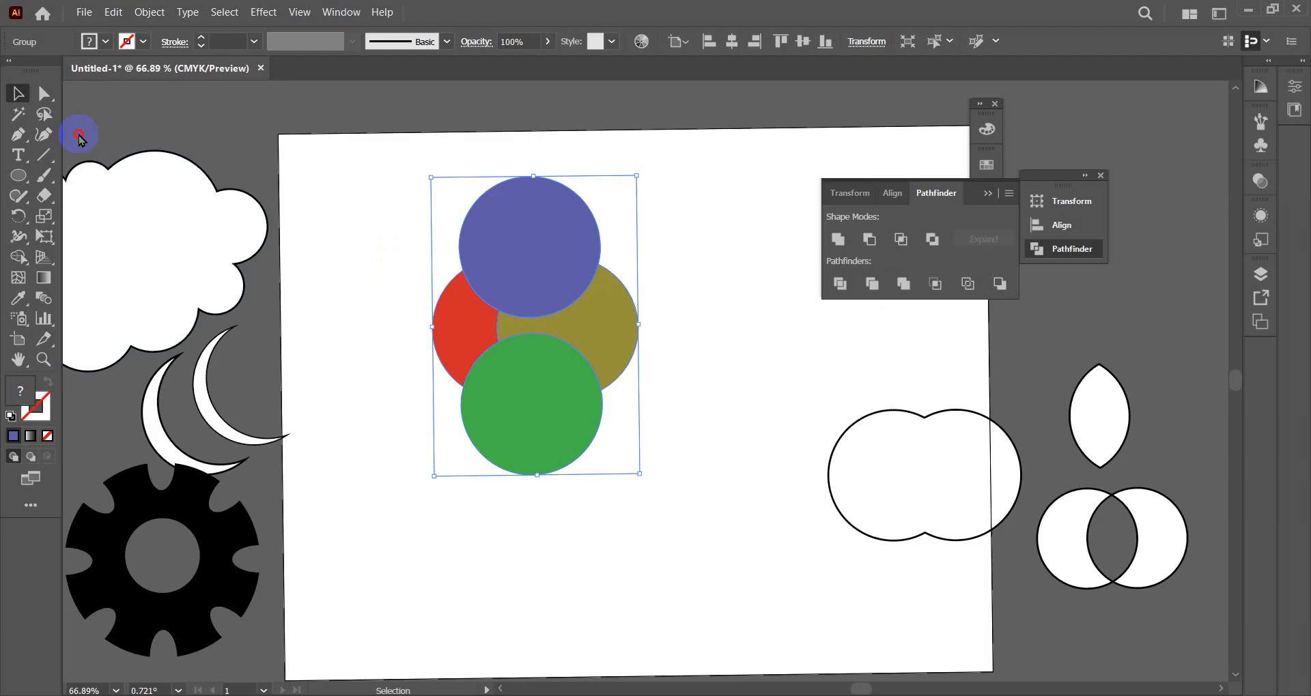
- Move the merged group slightly down and to the right, and ungroup it
{"action": "left_click", "coordinate": [694, 193]}
{"action": "left_click_drag", "start_coordinate": [572, 266], "coordinate": [613, 335]}
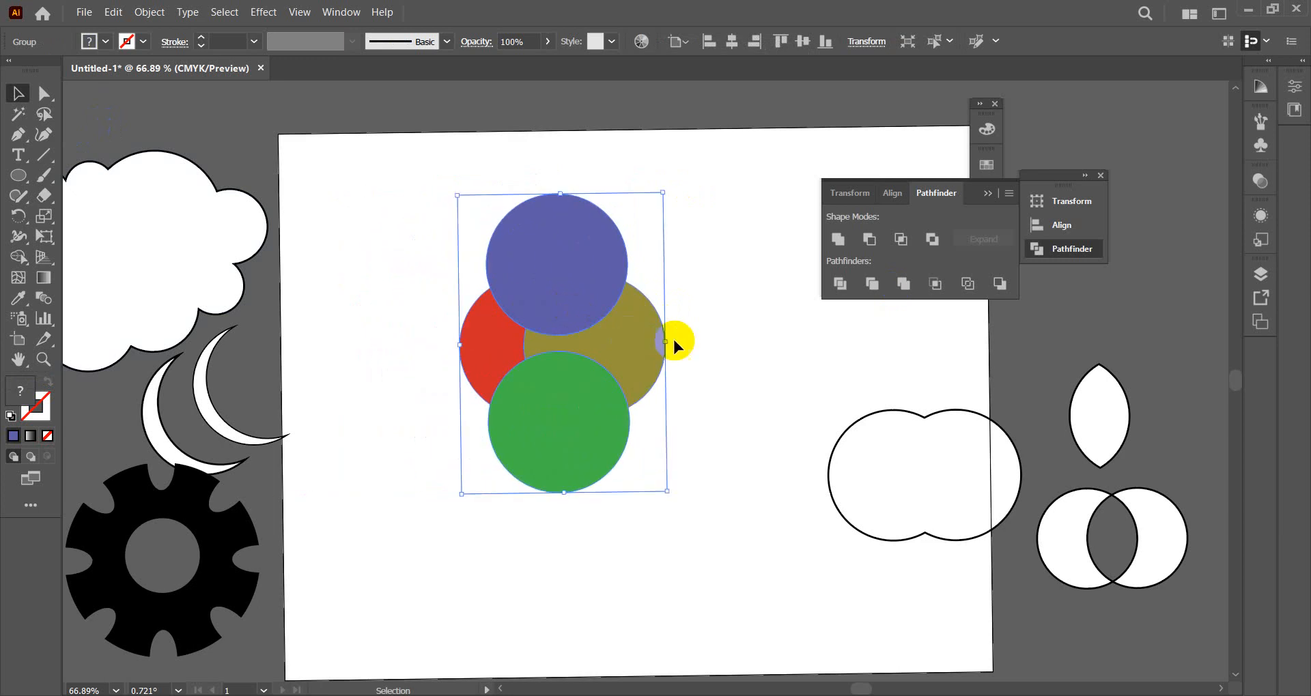
{"action": "left_click", "coordinate": [717, 290]}
{"action": "left_click", "coordinate": [589, 341]}
{"action": "right_click", "coordinate": [590, 342]}
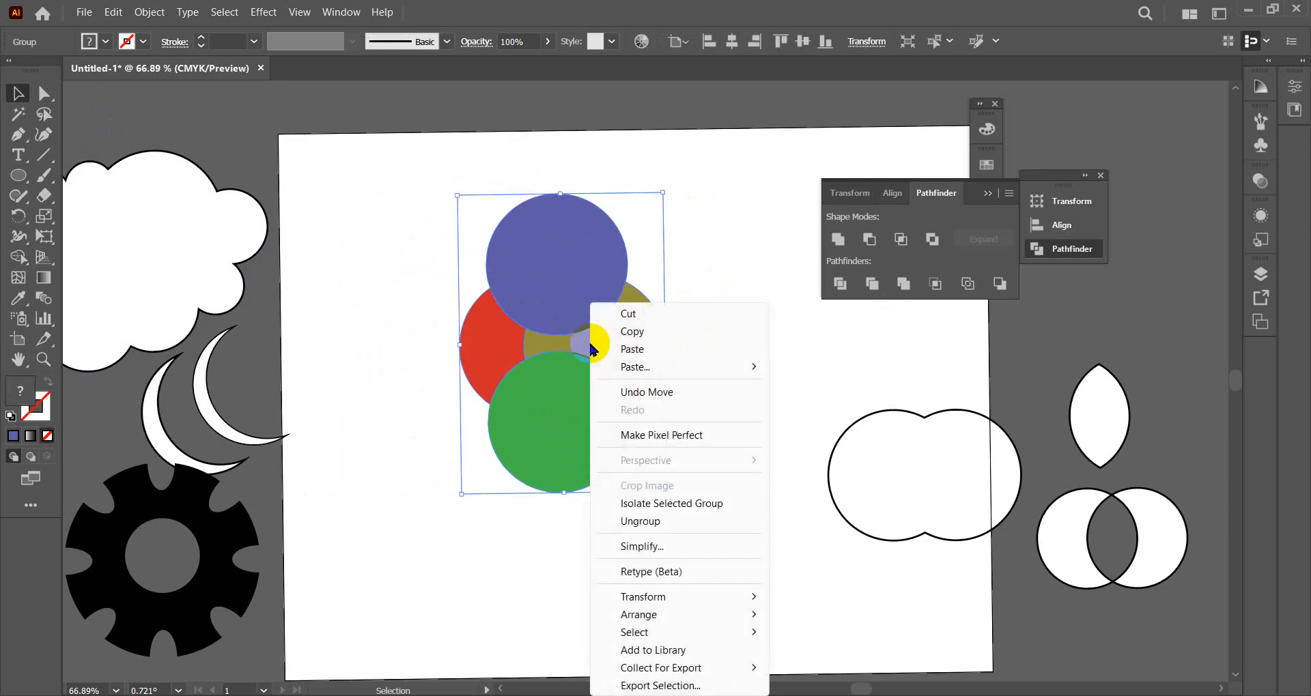
{"action": "left_click", "coordinate": [631, 521]}
- Pull the merged pieces apart: olive to the right, blue up, red to the left and green down
{"action": "left_click", "coordinate": [694, 299]}
{"action": "left_click_drag", "start_coordinate": [645, 340], "coordinate": [699, 342]}
{"action": "left_click_drag", "start_coordinate": [588, 286], "coordinate": [597, 211]}
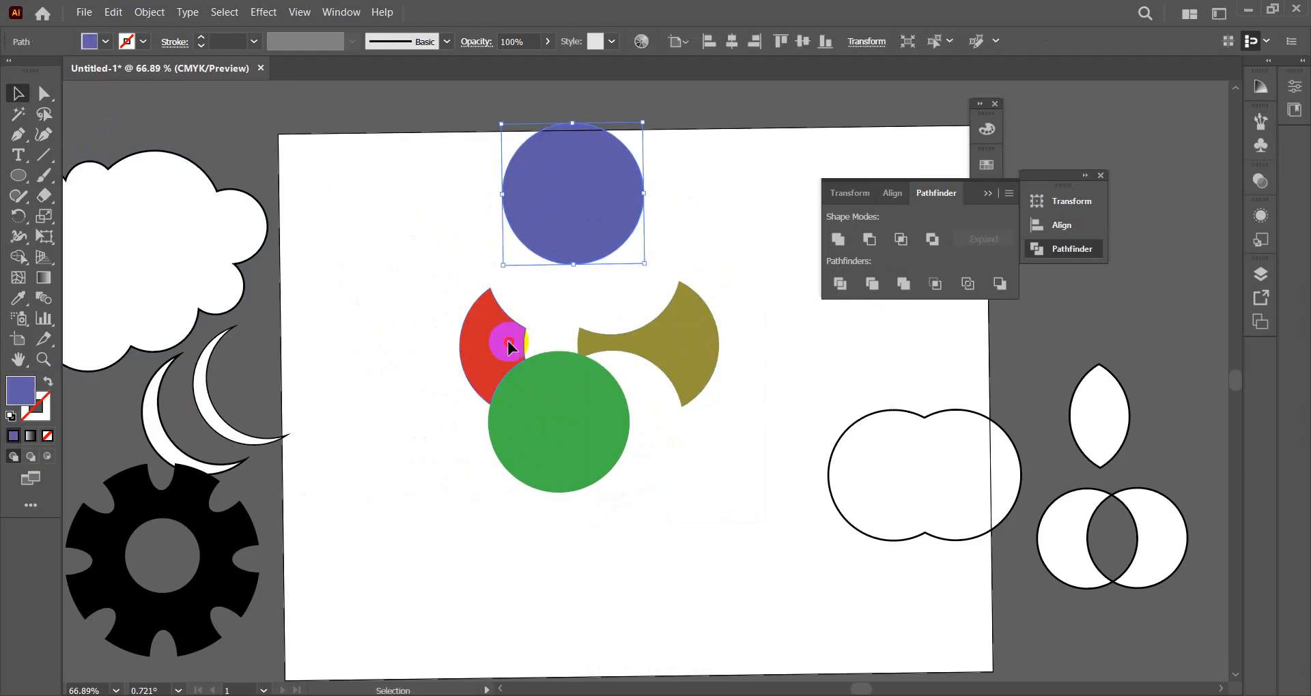
{"action": "left_click_drag", "start_coordinate": [511, 343], "coordinate": [470, 339]}
{"action": "left_click_drag", "start_coordinate": [499, 397], "coordinate": [498, 456]}
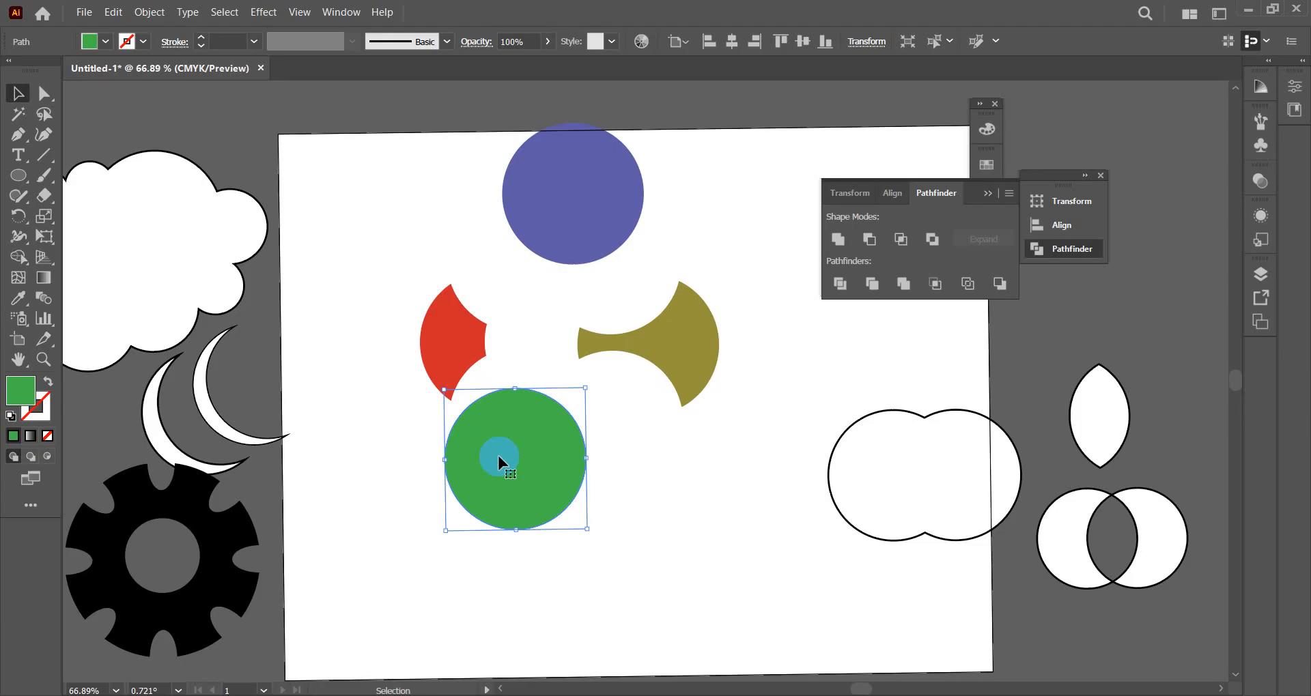
- Stack the blue circle directly above the green one between the red and olive pieces, and select all four pieces
{"action": "left_click_drag", "start_coordinate": [593, 216], "coordinate": [562, 288]}
{"action": "left_click_drag", "start_coordinate": [523, 432], "coordinate": [550, 380]}
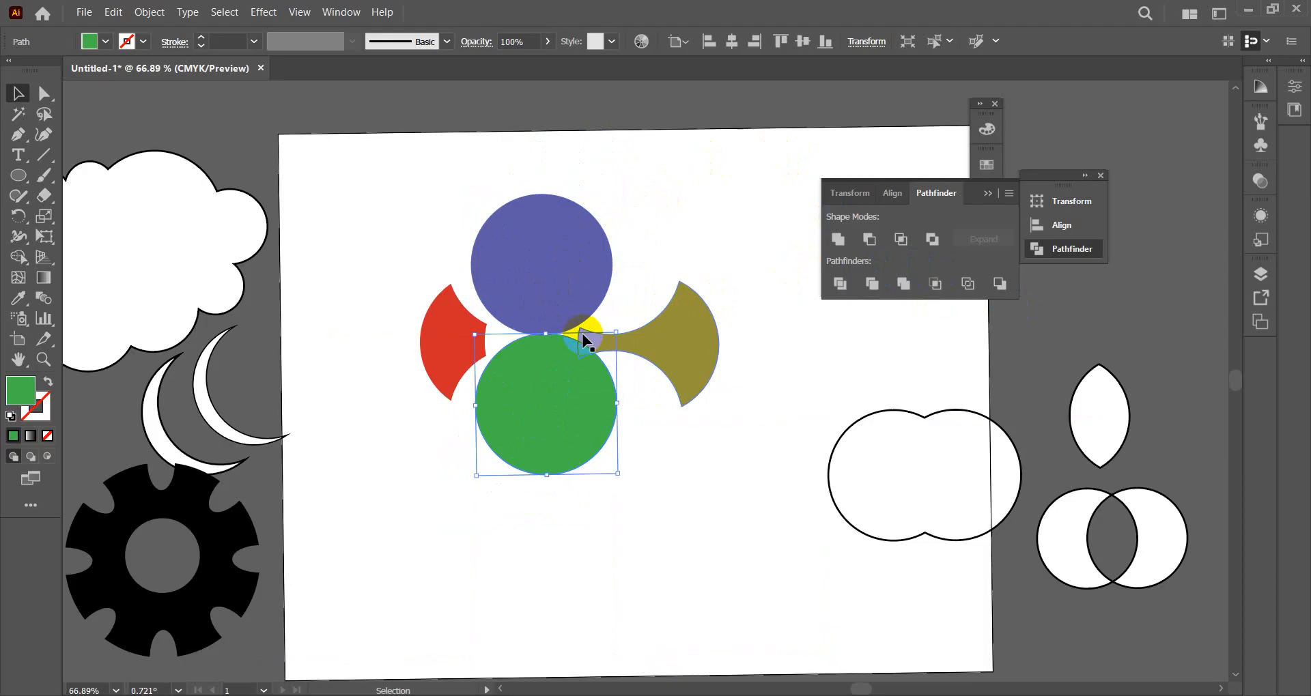
{"action": "left_click", "coordinate": [841, 284]}
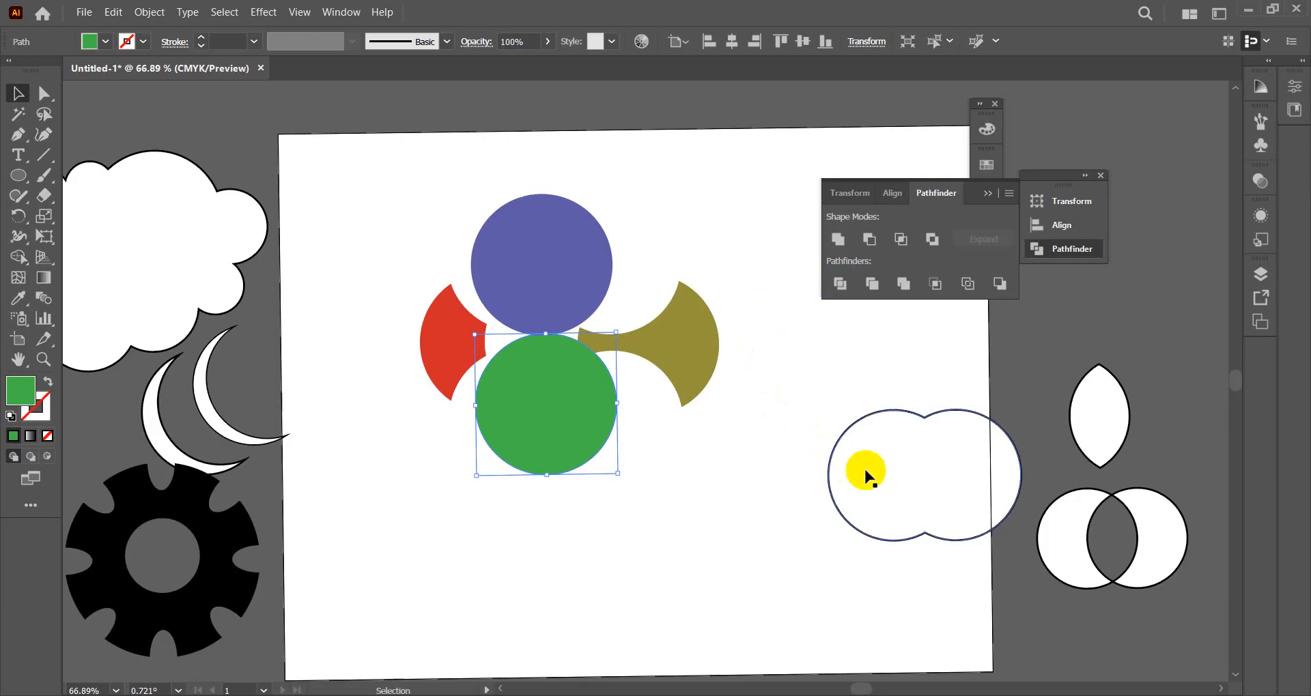
{"action": "left_click_drag", "start_coordinate": [362, 206], "coordinate": [690, 466]}
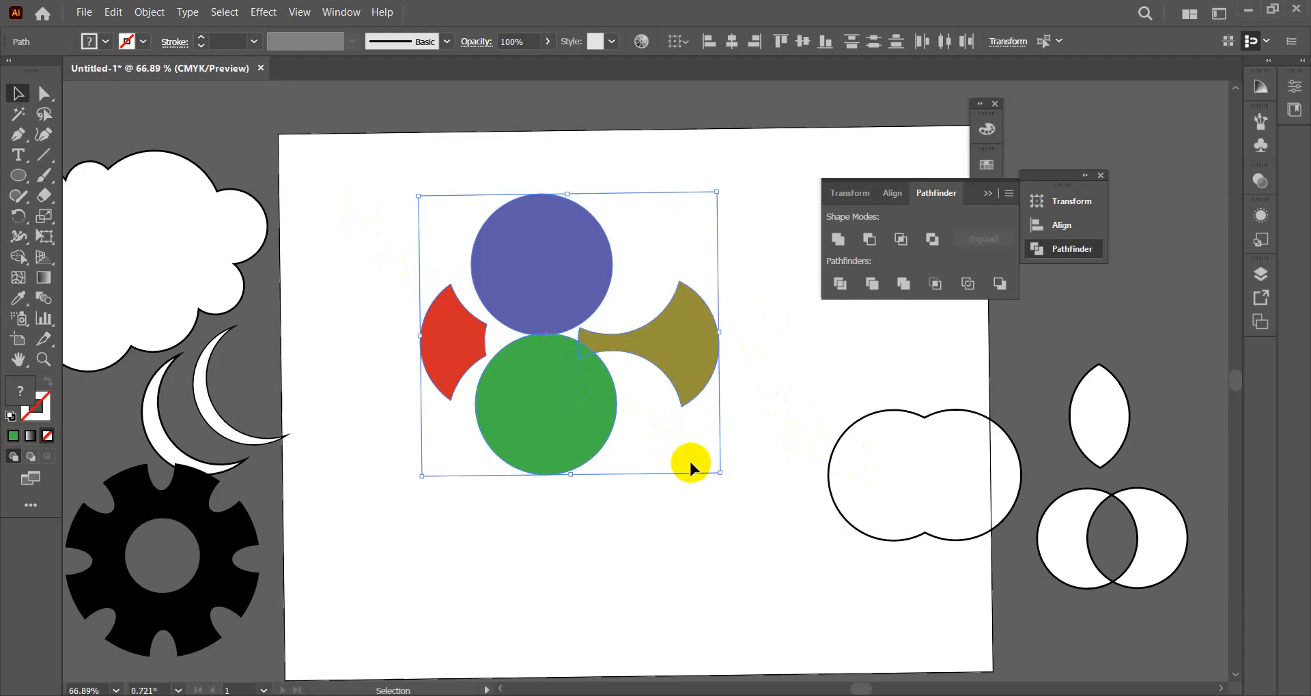
- Delete the four merged circle pieces from the artboard
{"action": "key", "text": "Delete"}
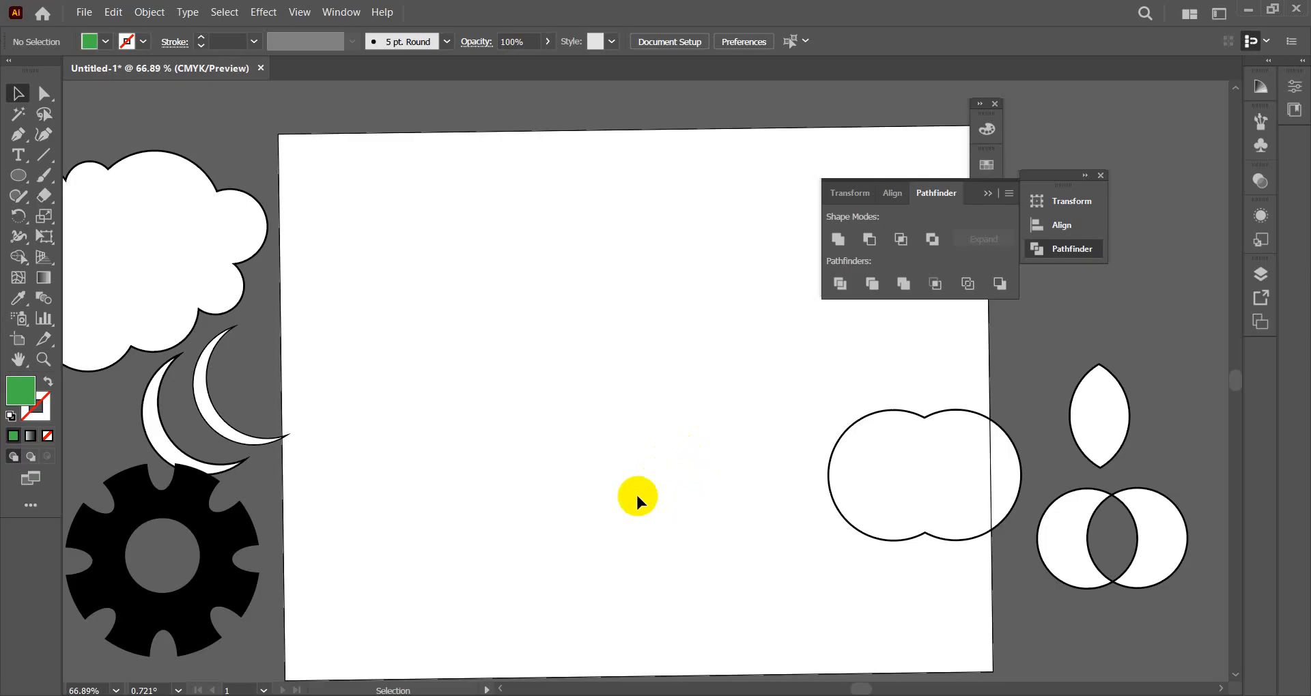
{"action": "left_click", "coordinate": [934, 284]}
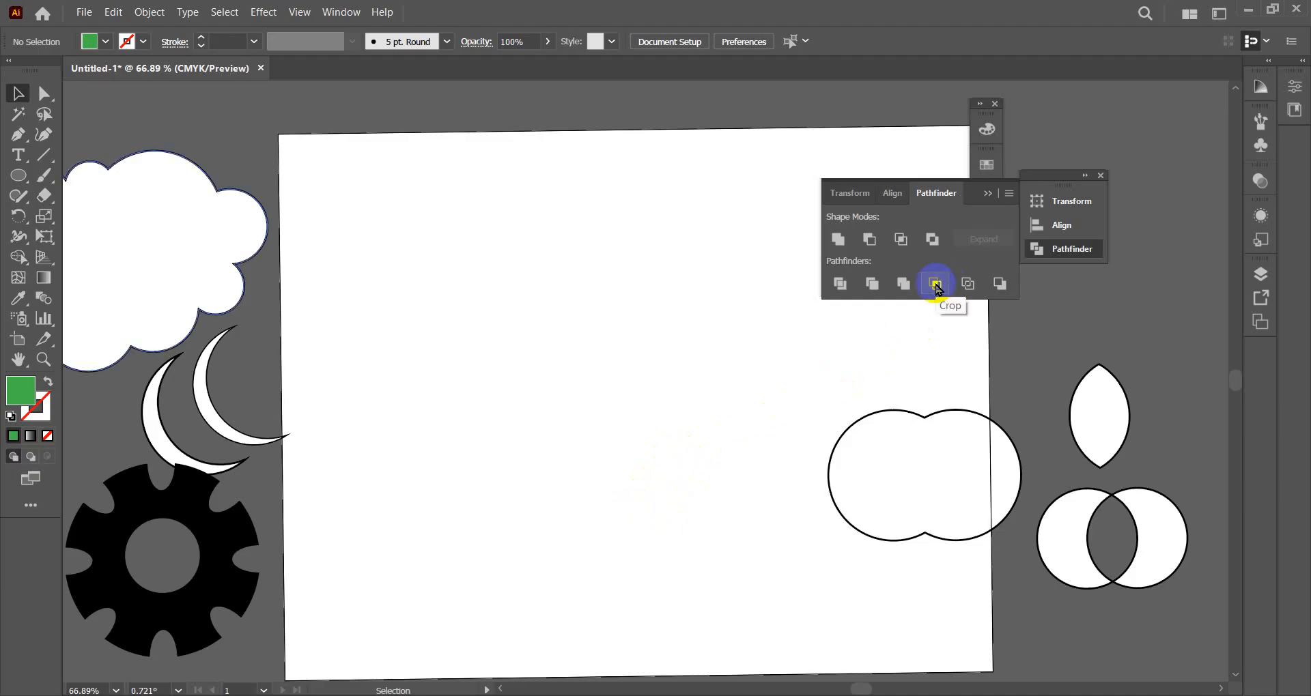
{"action": "left_click", "coordinate": [1000, 284]}
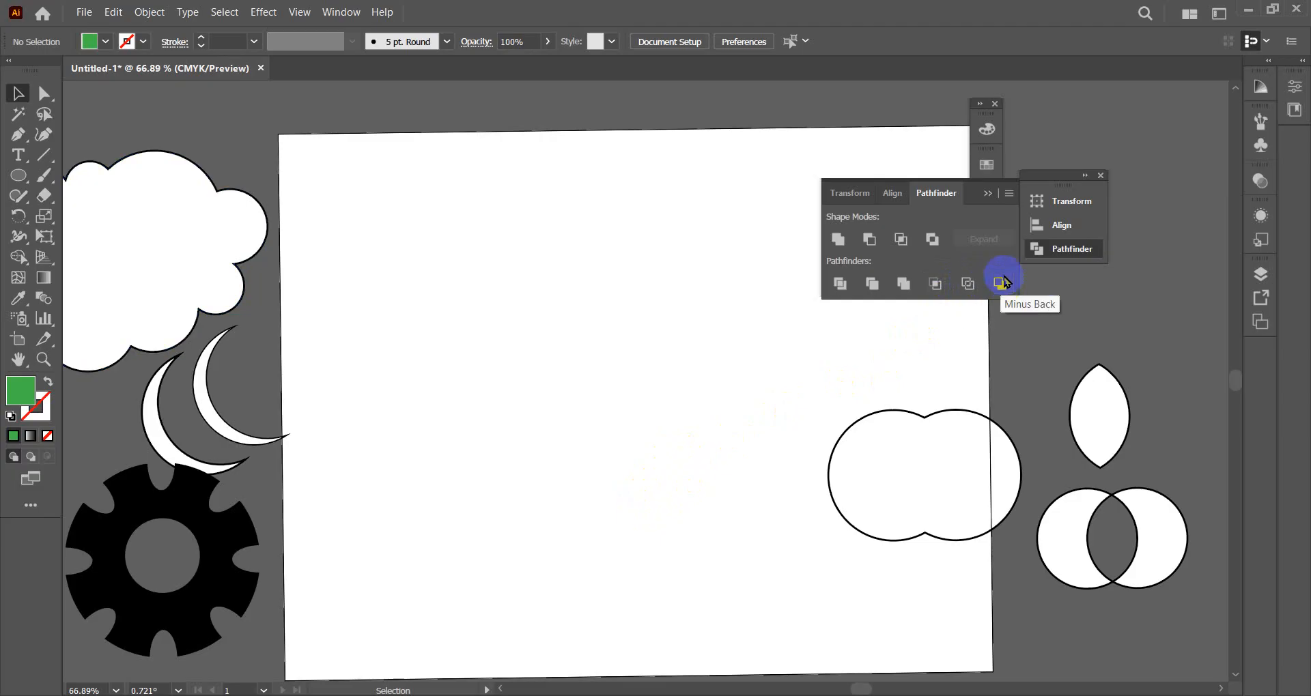
- Draw a green circle on the artboard, place an overlapping copy directly to its right, and select both
{"action": "left_click", "coordinate": [16, 176]}
{"action": "left_click", "coordinate": [95, 216]}
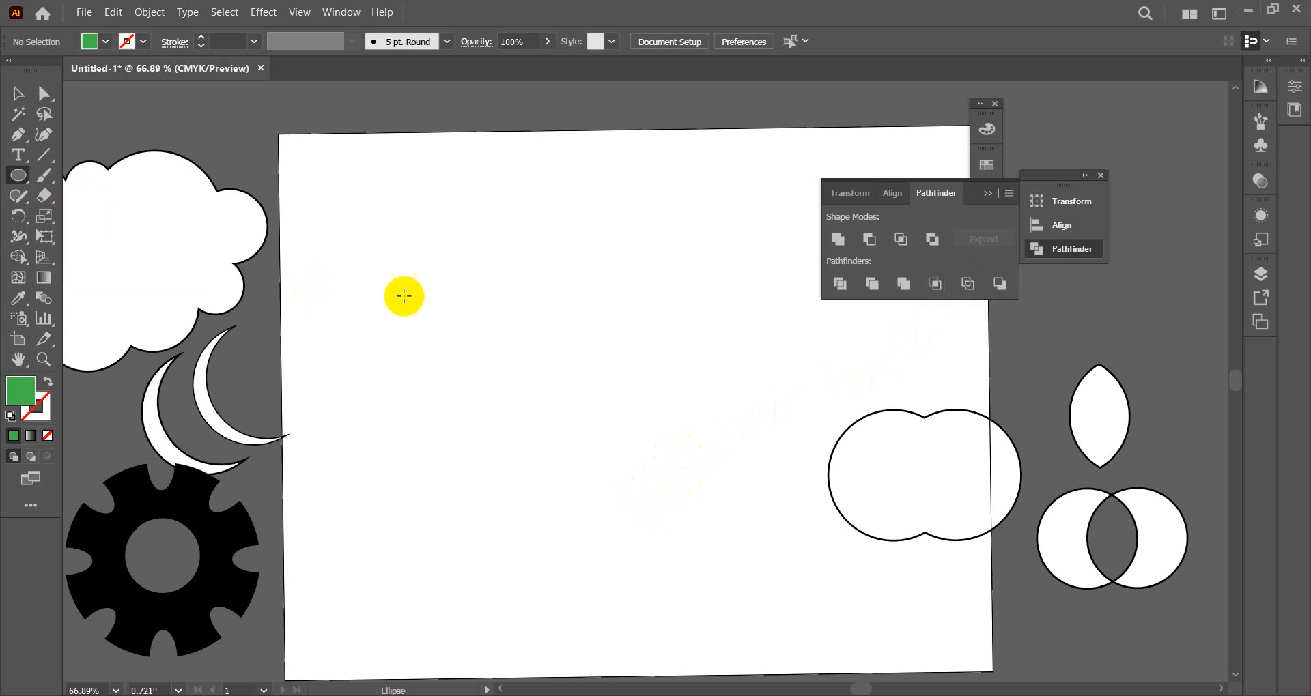
{"action": "left_click_drag", "start_coordinate": [415, 294], "coordinate": [466, 370]}
{"action": "left_click", "coordinate": [18, 93]}
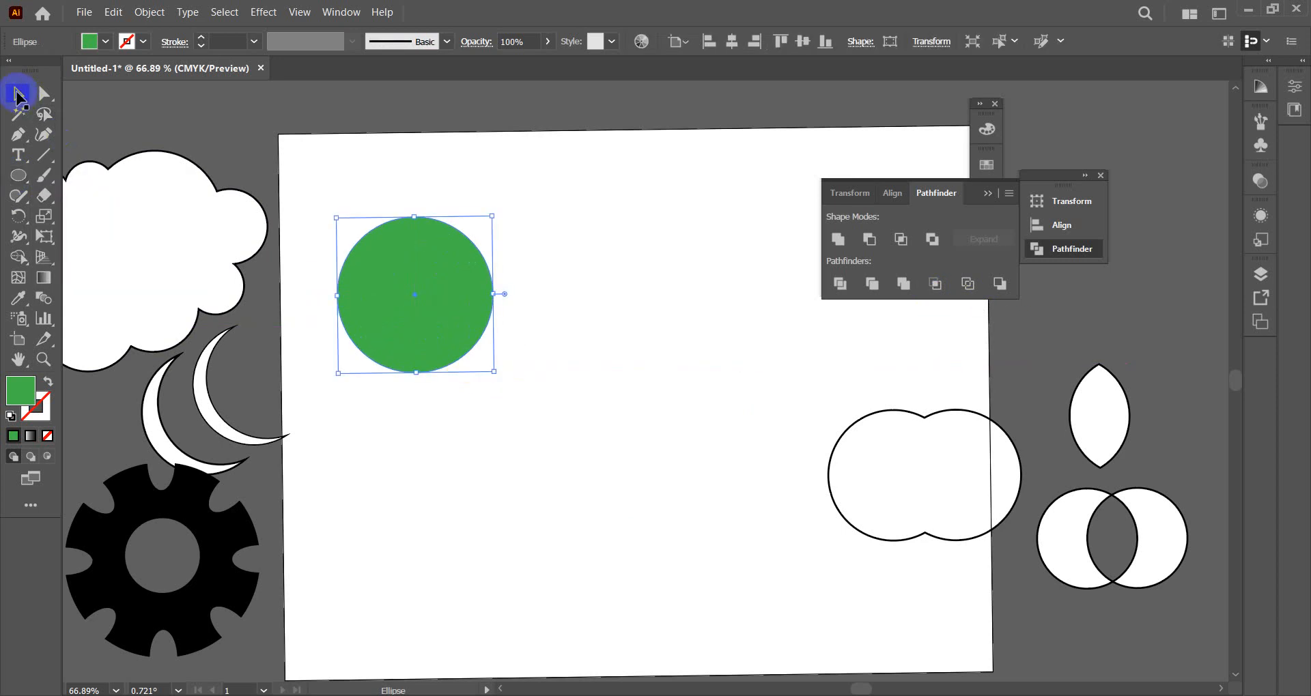
{"action": "left_click", "coordinate": [372, 297]}
{"action": "left_click_drag", "start_coordinate": [372, 297], "coordinate": [476, 316]}
{"action": "left_click", "coordinate": [550, 161]}
{"action": "left_click_drag", "start_coordinate": [351, 191], "coordinate": [525, 424]}
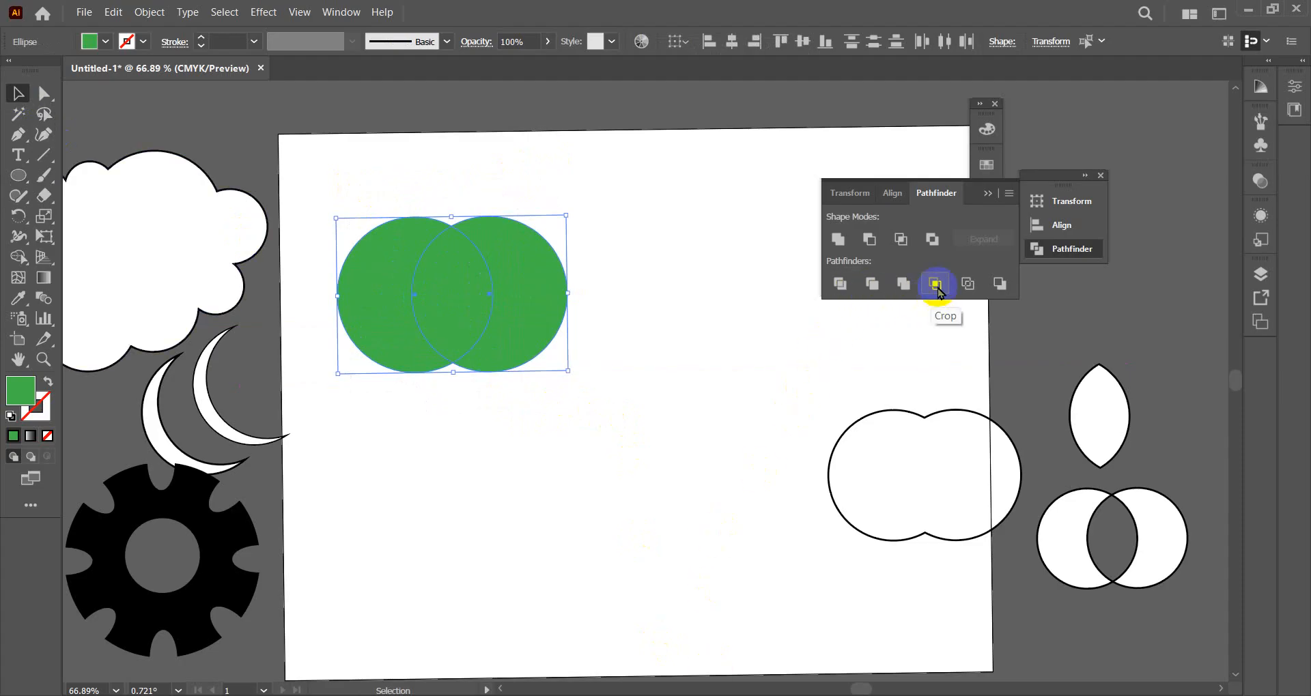
- Try the Crop pathfinder on the two circles, undo it, and move the pair slightly right and down
{"action": "left_click", "coordinate": [935, 284]}
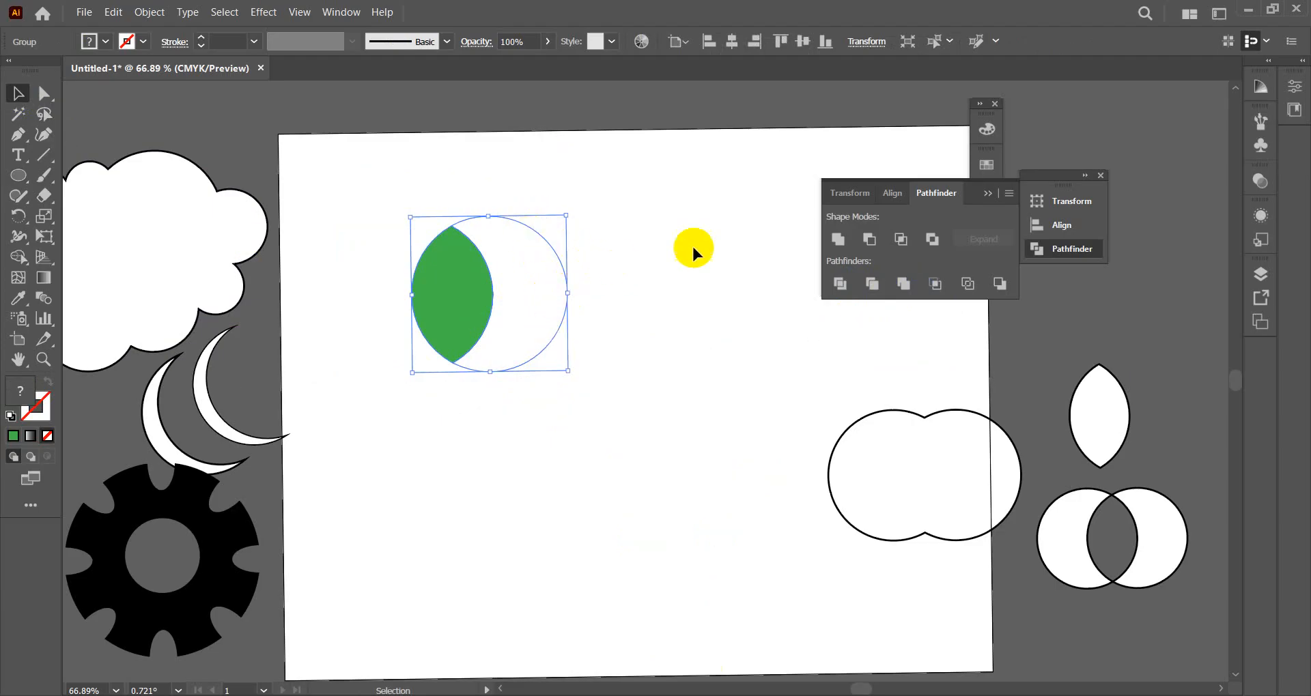
{"action": "key", "text": "ctrl+z"}
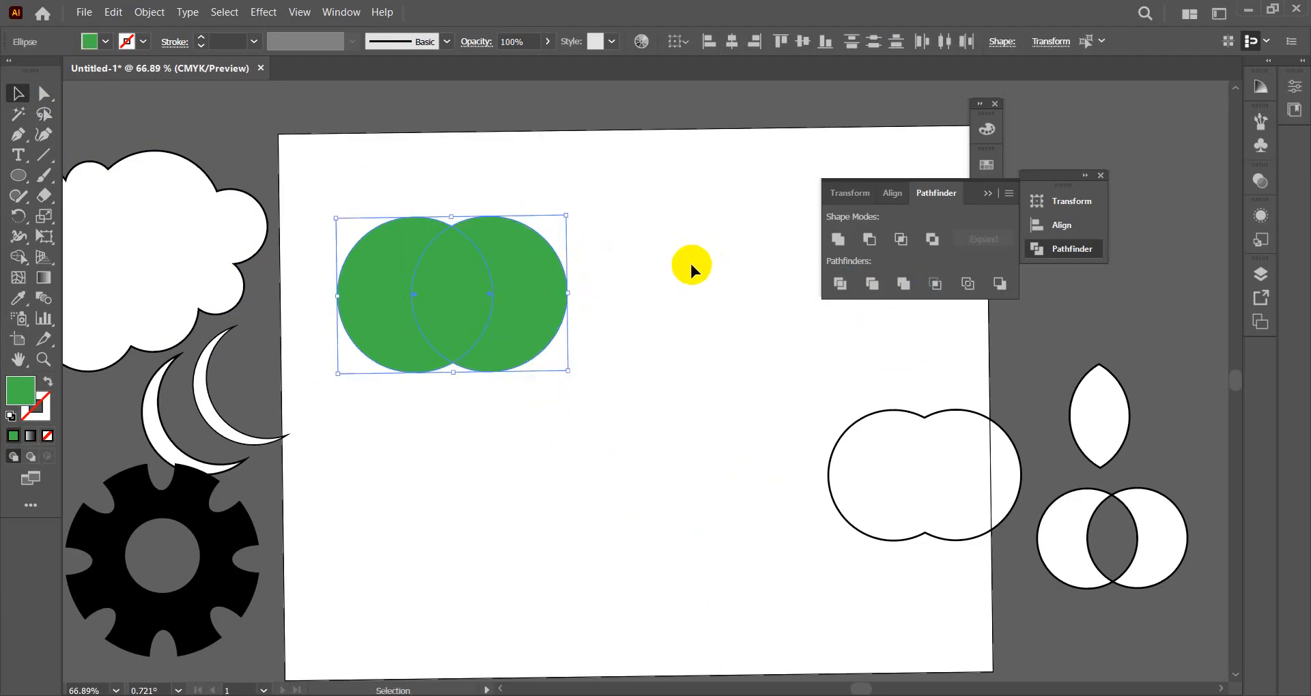
{"action": "left_click", "coordinate": [634, 206]}
{"action": "left_click_drag", "start_coordinate": [357, 170], "coordinate": [585, 433]}
{"action": "left_click_drag", "start_coordinate": [508, 307], "coordinate": [563, 310]}
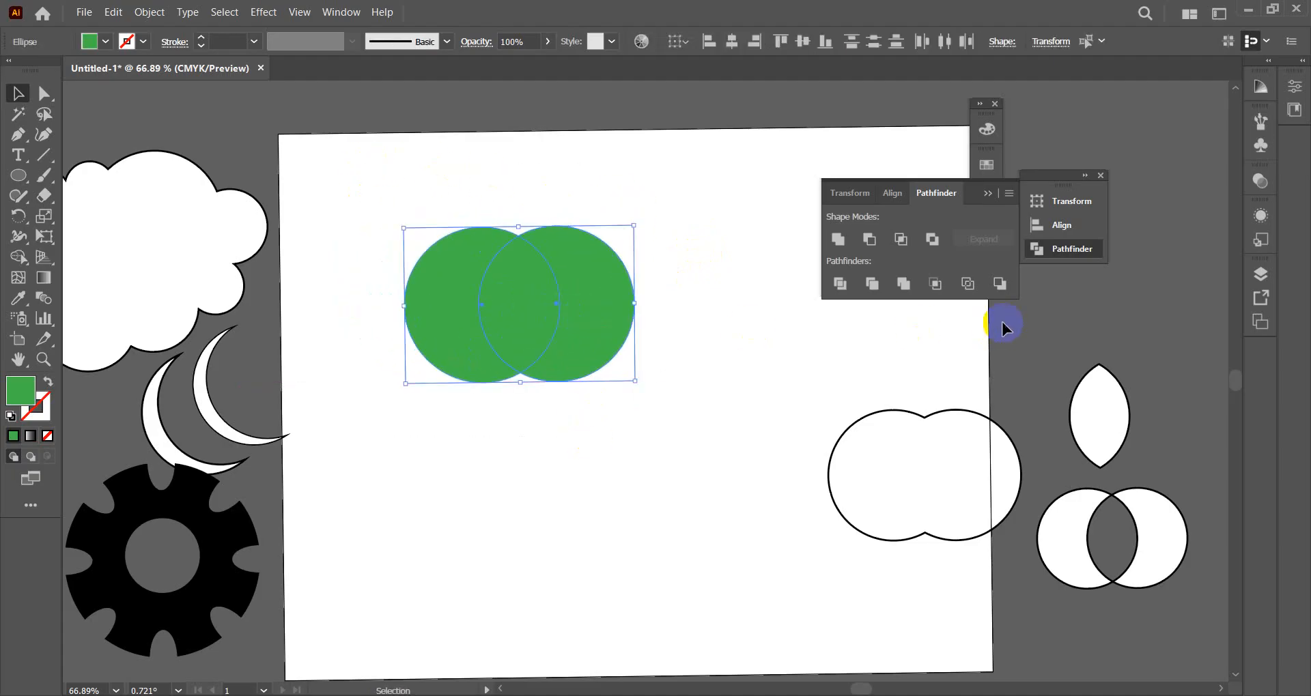
- Try the Outline pathfinder on the two circles, undo it, and apply Minus Back instead
{"action": "left_click", "coordinate": [967, 284]}
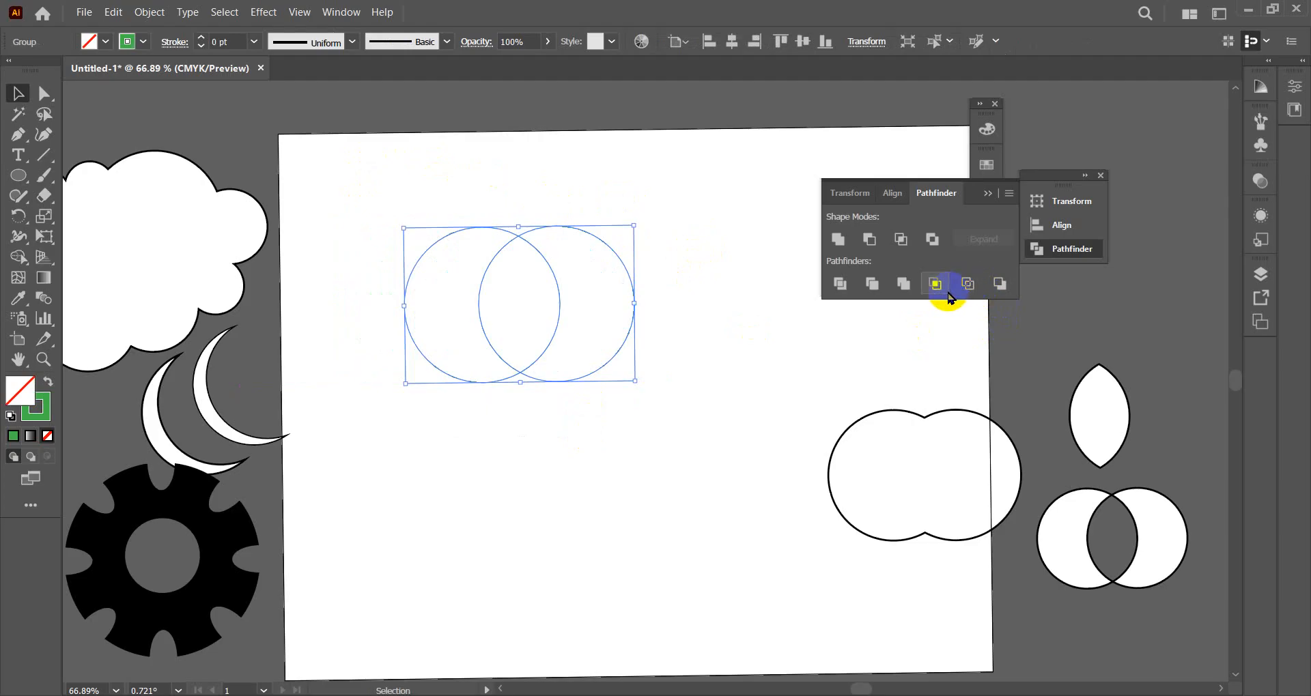
{"action": "key", "text": "ctrl+z"}
{"action": "left_click", "coordinate": [536, 280]}
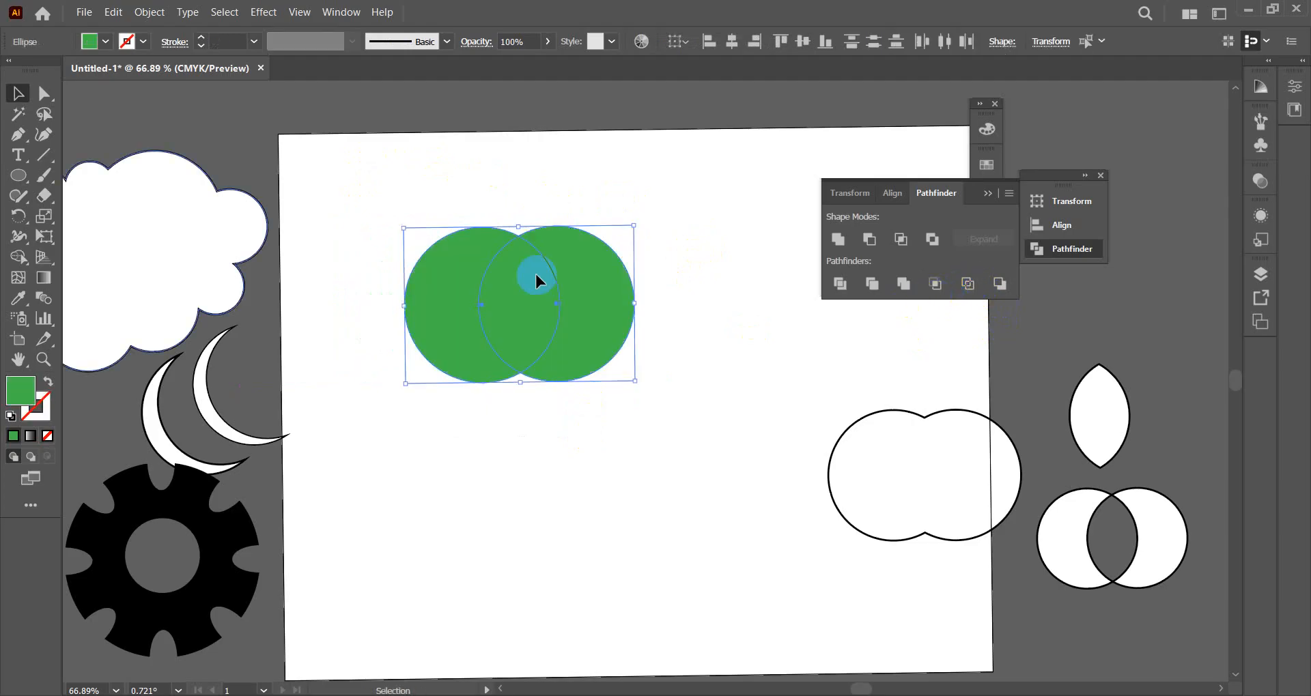
{"action": "left_click", "coordinate": [1001, 283]}
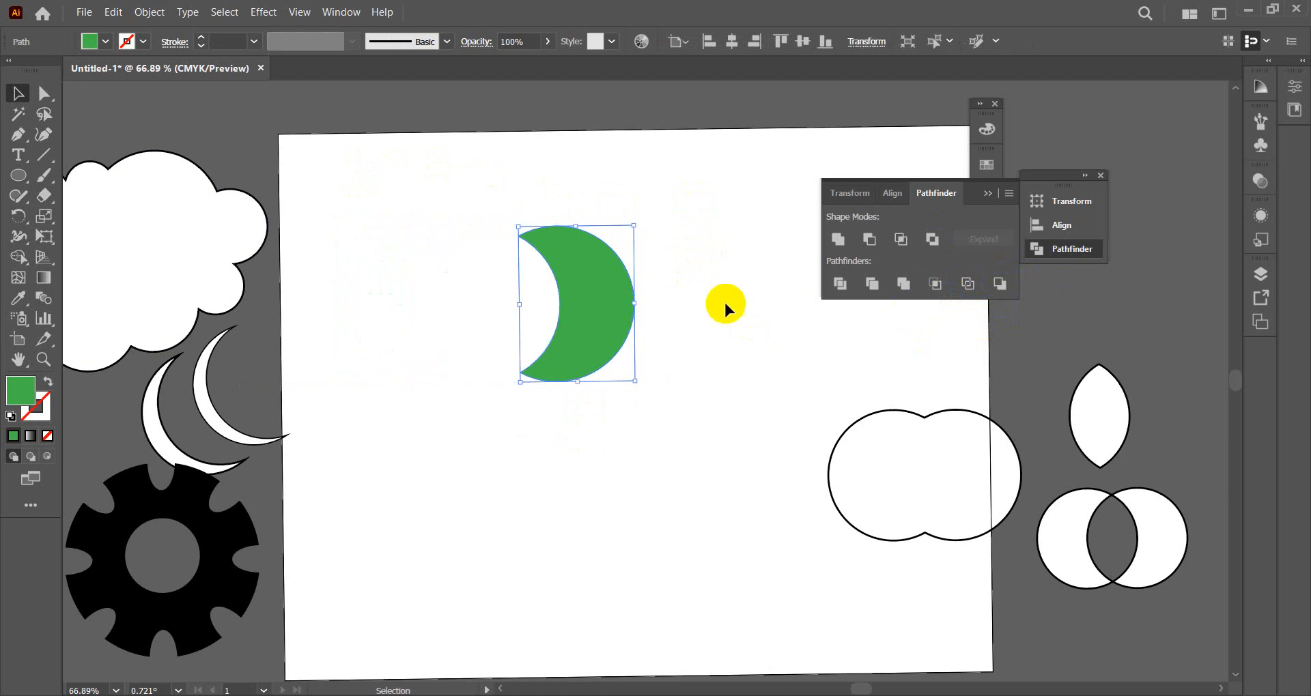
- Clear the artboard by deleting the green crescent and moving the white double-circle, leaf and crescent shapes farther right
{"action": "left_click", "coordinate": [24, 96]}
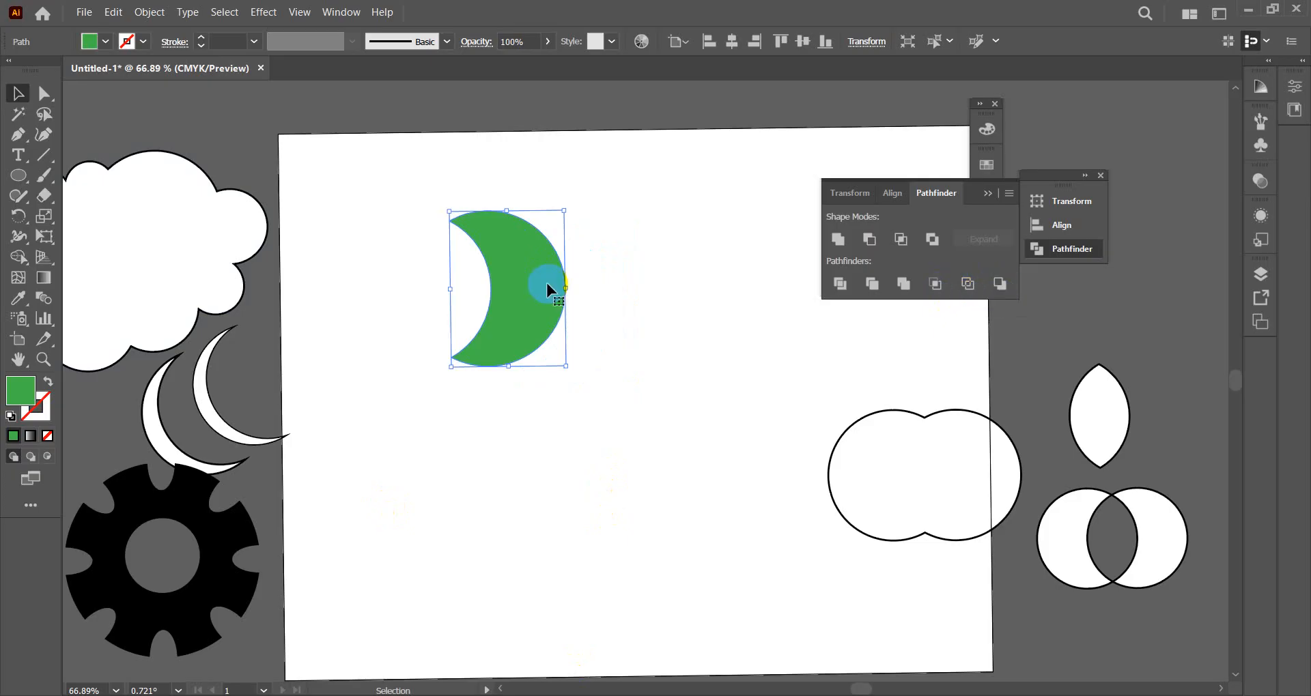
{"action": "key", "text": "Delete"}
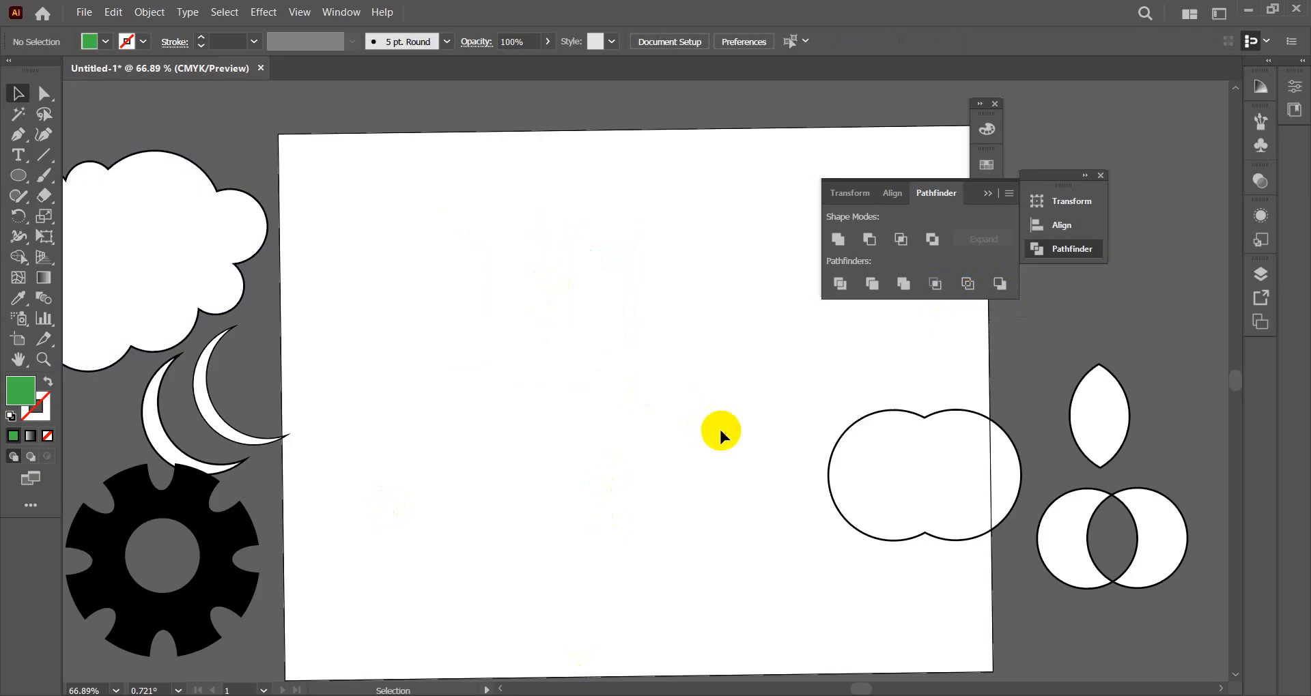
{"action": "left_click_drag", "start_coordinate": [831, 382], "coordinate": [1151, 589]}
{"action": "left_click_drag", "start_coordinate": [999, 477], "coordinate": [1200, 492]}
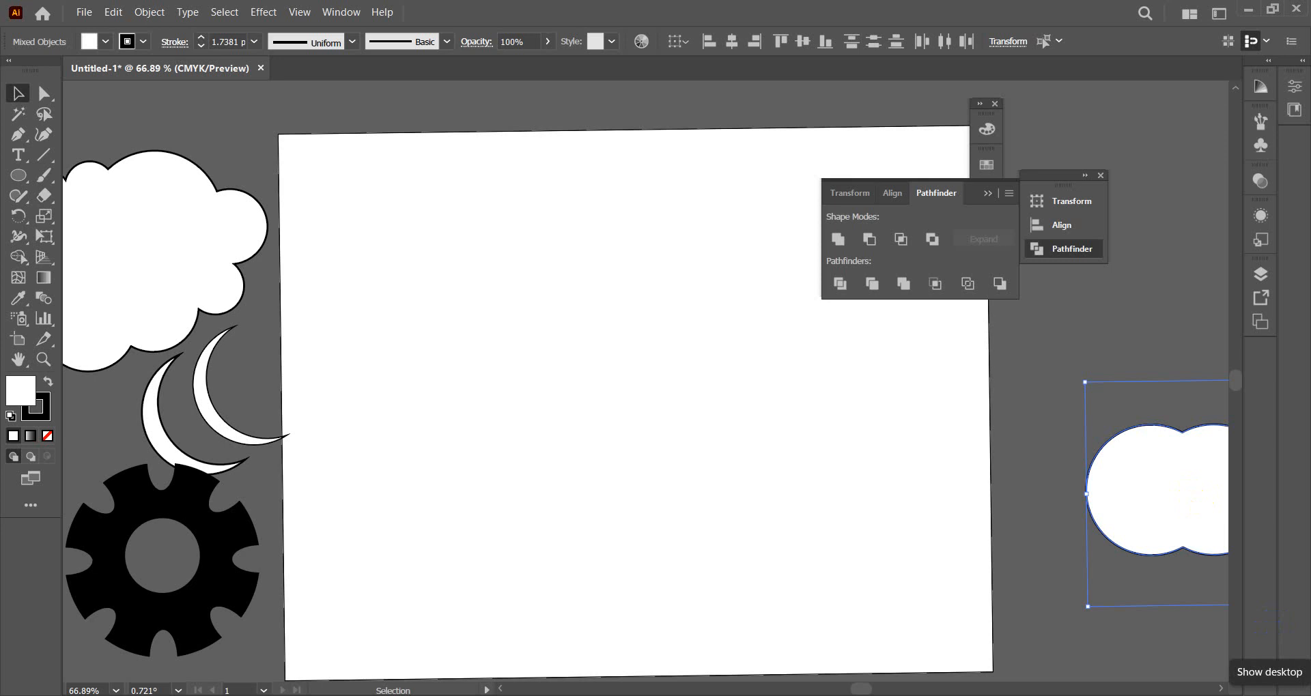
- Draw a small square with the Rectangle tool near the centre of the artboard
{"action": "left_click", "coordinate": [19, 176]}
{"action": "left_click", "coordinate": [25, 182]}
{"action": "left_click", "coordinate": [116, 175]}
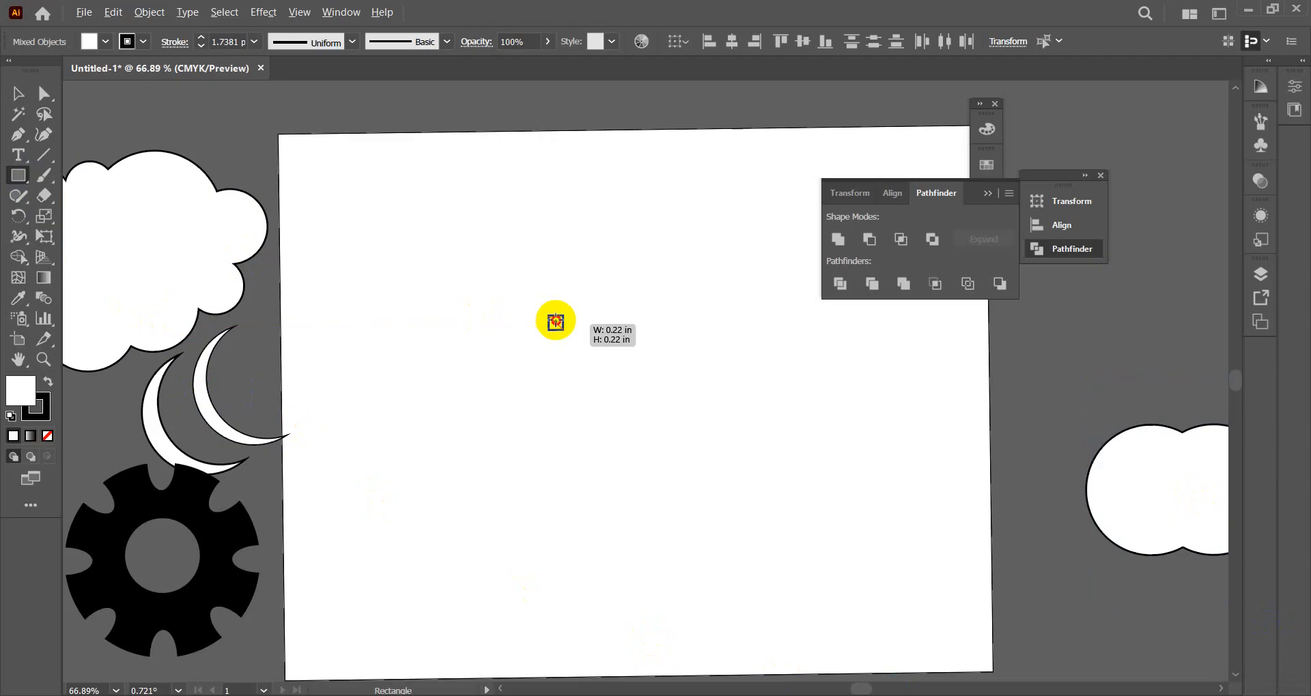
{"action": "mouse_move", "coordinate": [556, 323]}
{"action": "left_mouse_down"}
{"action": "mouse_move", "coordinate": [646, 400]}
{"action": "mouse_move", "coordinate": [620, 385]}
{"action": "left_mouse_up"}
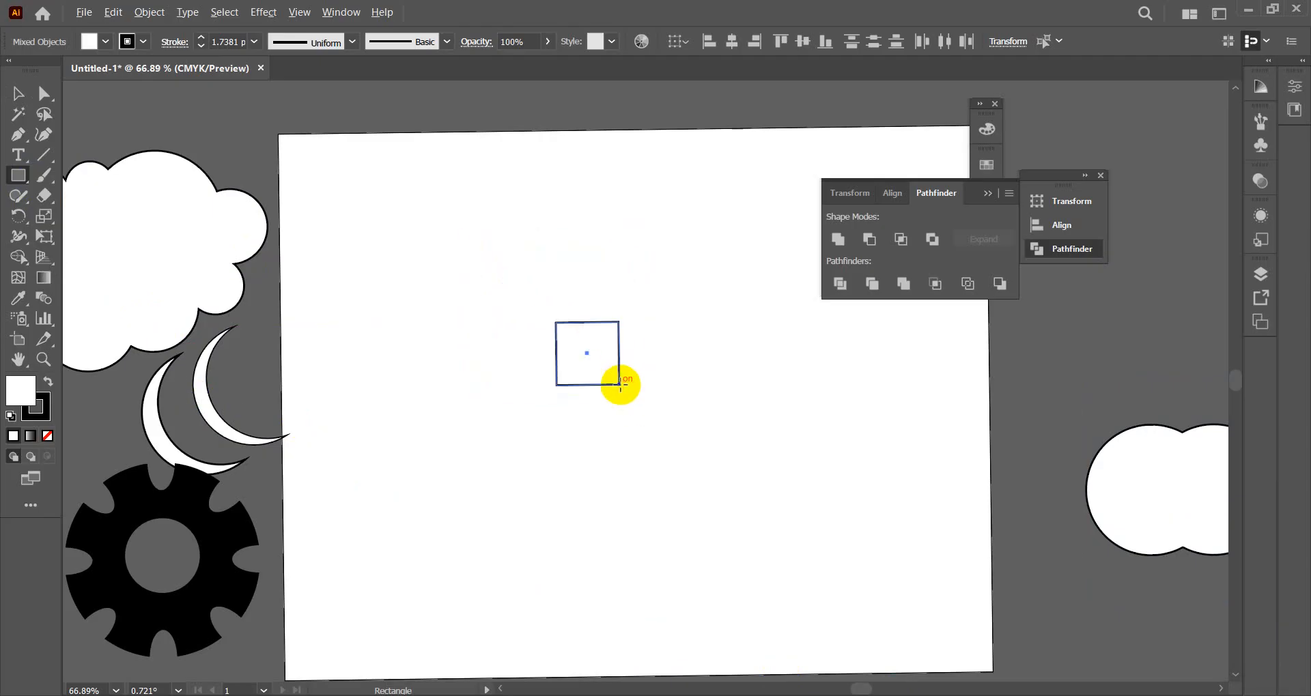
- Increase the weight of the square's black stroke to 10 pt
{"action": "left_click", "coordinate": [40, 401]}
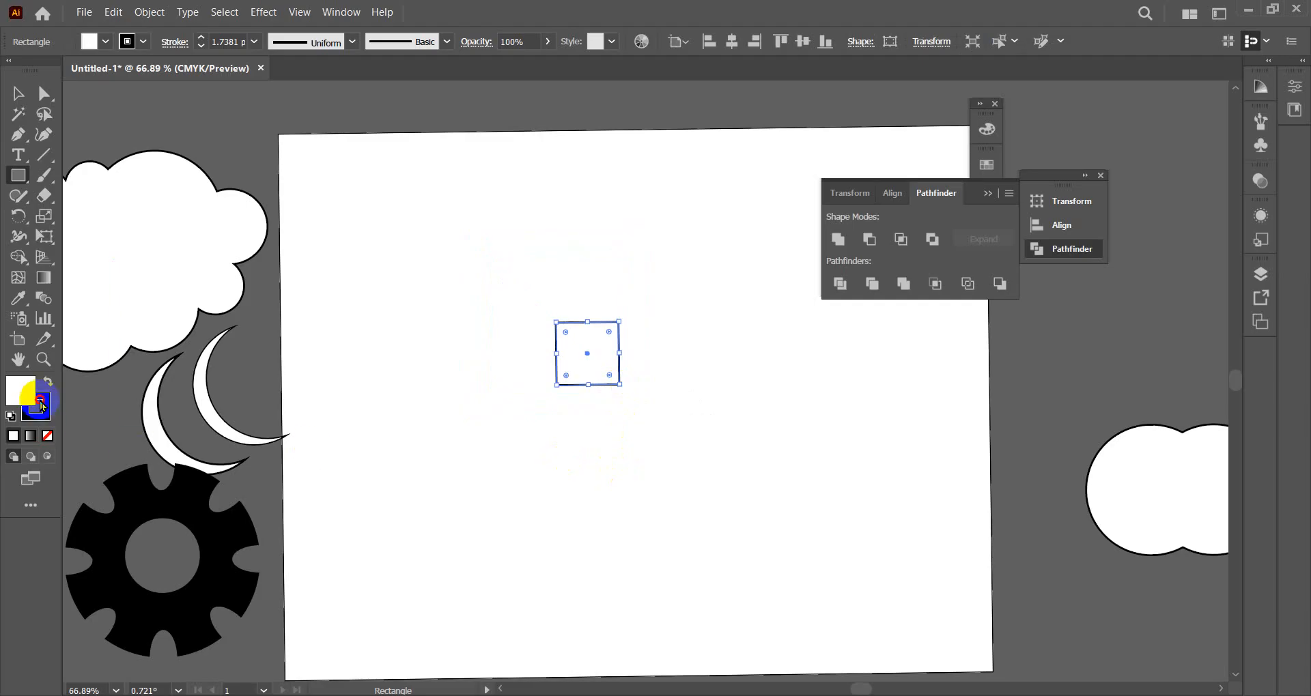
{"action": "left_click", "coordinate": [200, 36]}
{"action": "left_click", "coordinate": [200, 37]}
{"action": "left_click", "coordinate": [200, 37]}
{"action": "left_click", "coordinate": [200, 36]}
{"action": "left_click", "coordinate": [200, 37]}
{"action": "left_click", "coordinate": [200, 37]}
{"action": "left_click", "coordinate": [200, 36]}
{"action": "left_click", "coordinate": [200, 37]}
{"action": "left_click", "coordinate": [200, 37]}
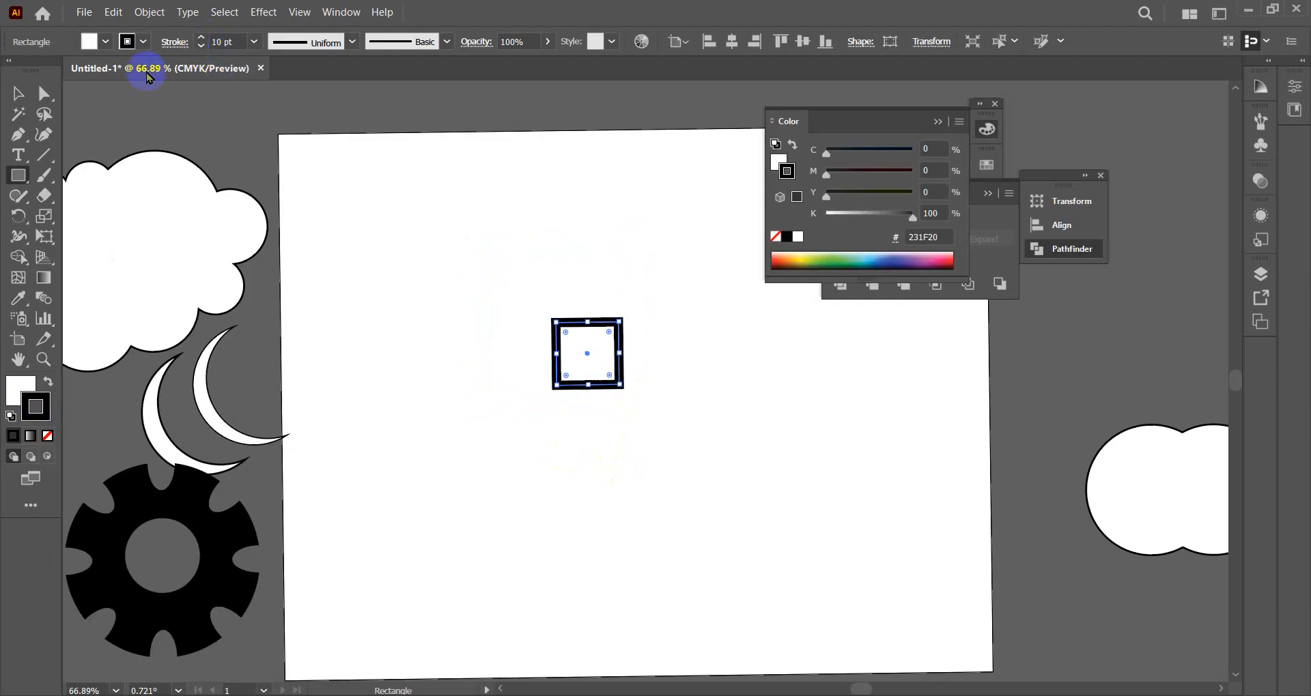
- Enlarge the square about its centre to roughly twice its size and rotate it onto its corner as a diamond
{"action": "left_click", "coordinate": [16, 91]}
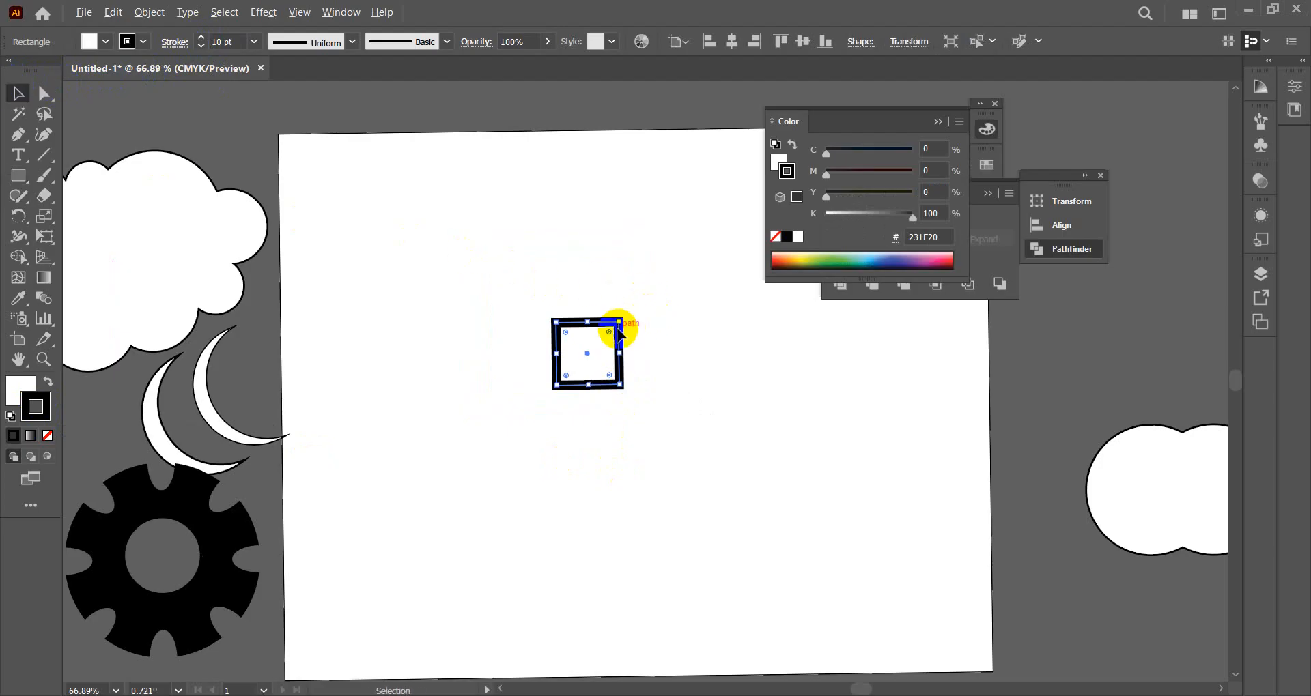
{"action": "left_click_drag", "start_coordinate": [618, 318], "coordinate": [657, 267]}
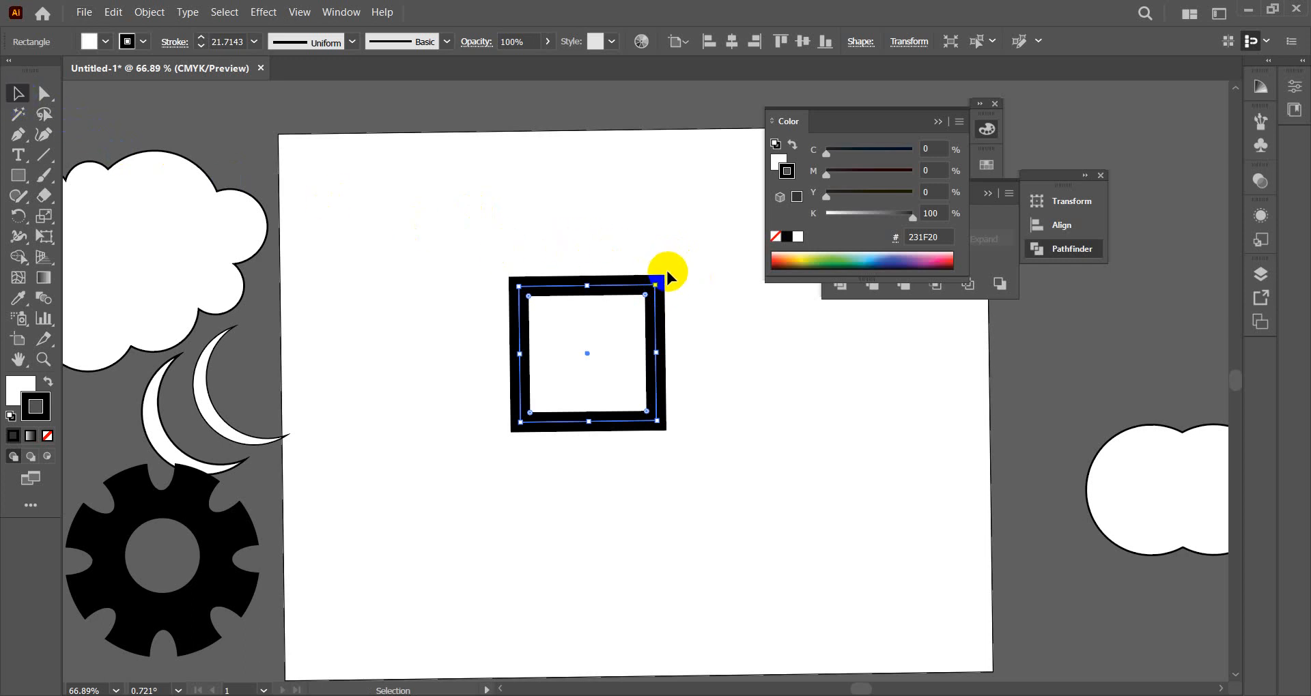
{"action": "left_click_drag", "start_coordinate": [659, 275], "coordinate": [696, 353]}
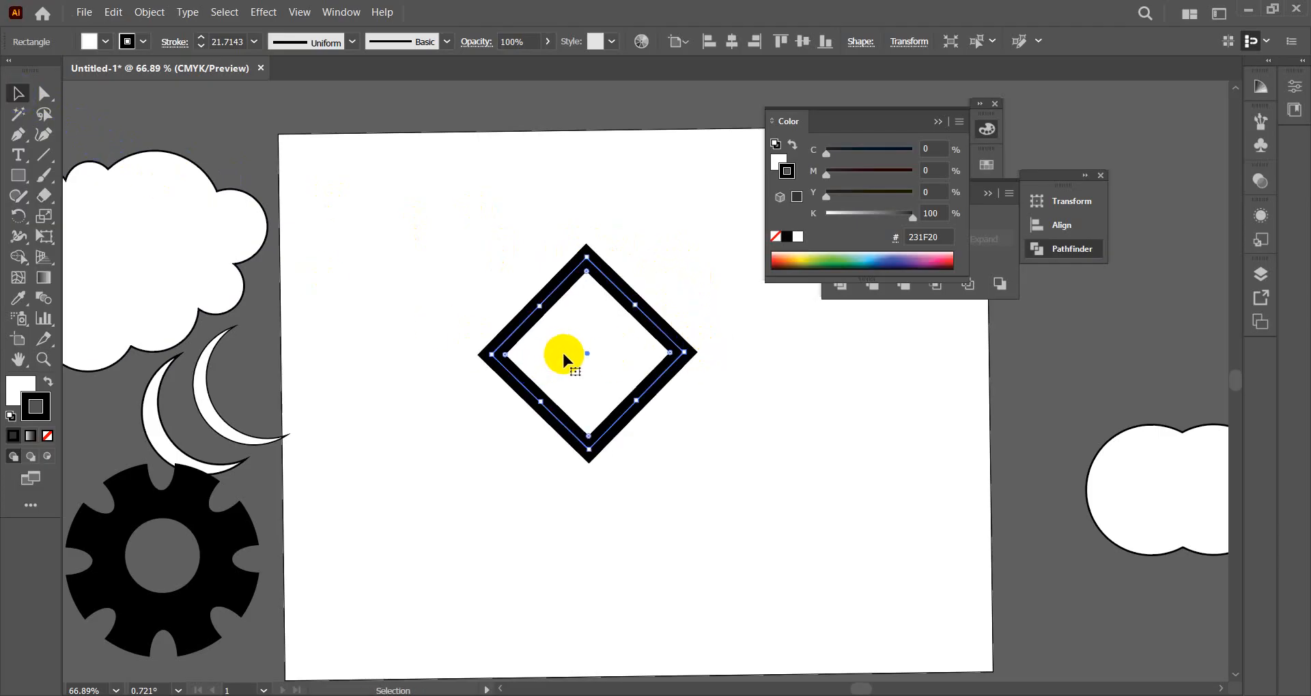
- Move the diamond left and duplicate it three times to the right at equal overlapping offsets
{"action": "left_click_drag", "start_coordinate": [582, 353], "coordinate": [529, 353]}
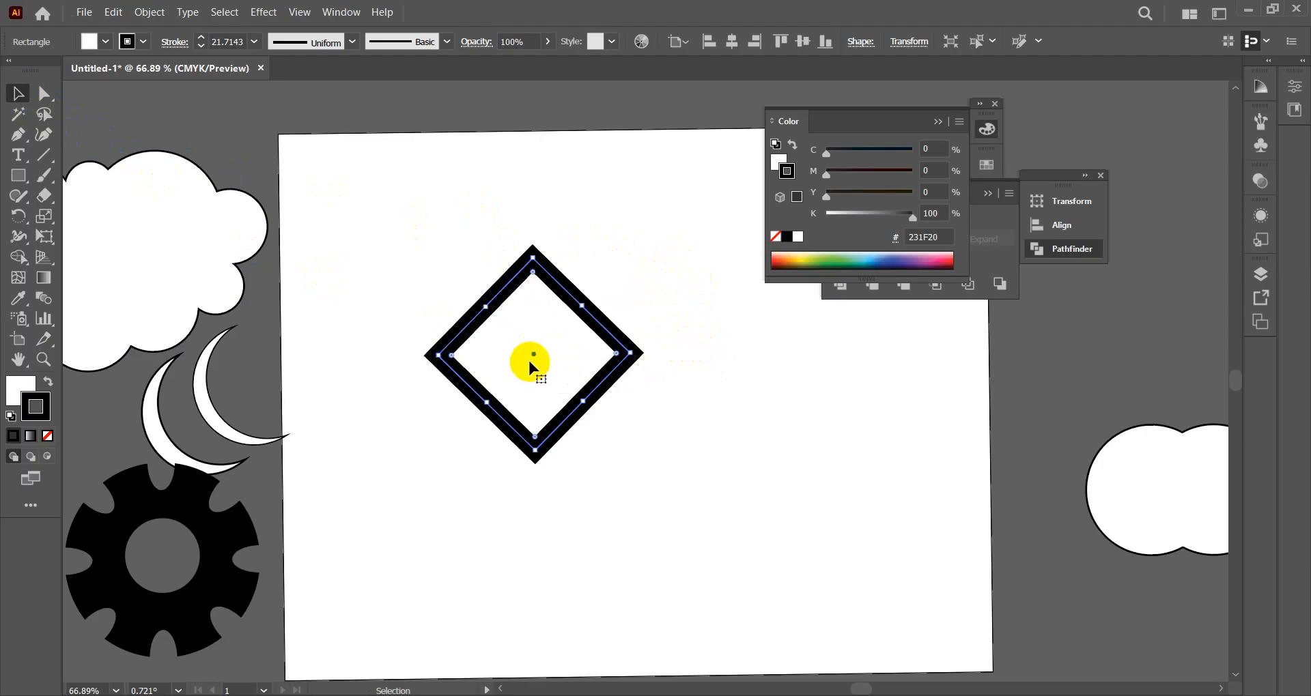
{"action": "left_click", "coordinate": [535, 349]}
{"action": "left_click_drag", "start_coordinate": [536, 351], "coordinate": [577, 355]}
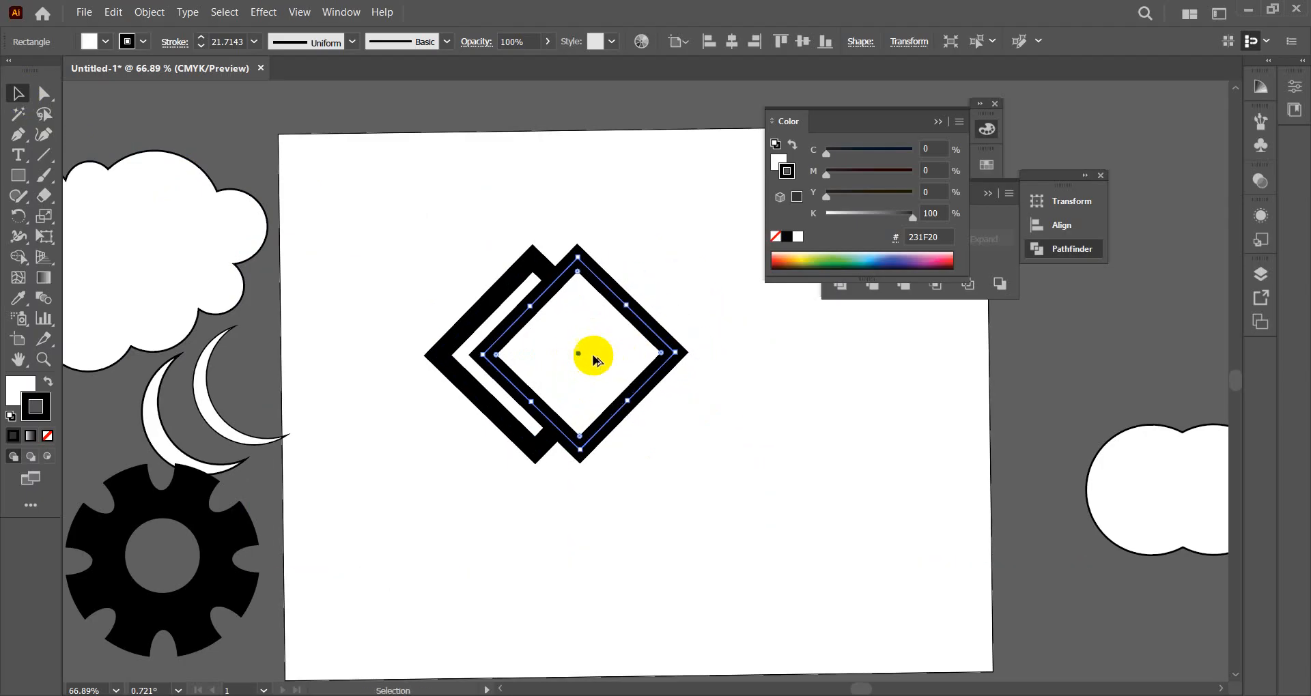
{"action": "key", "text": "a"}
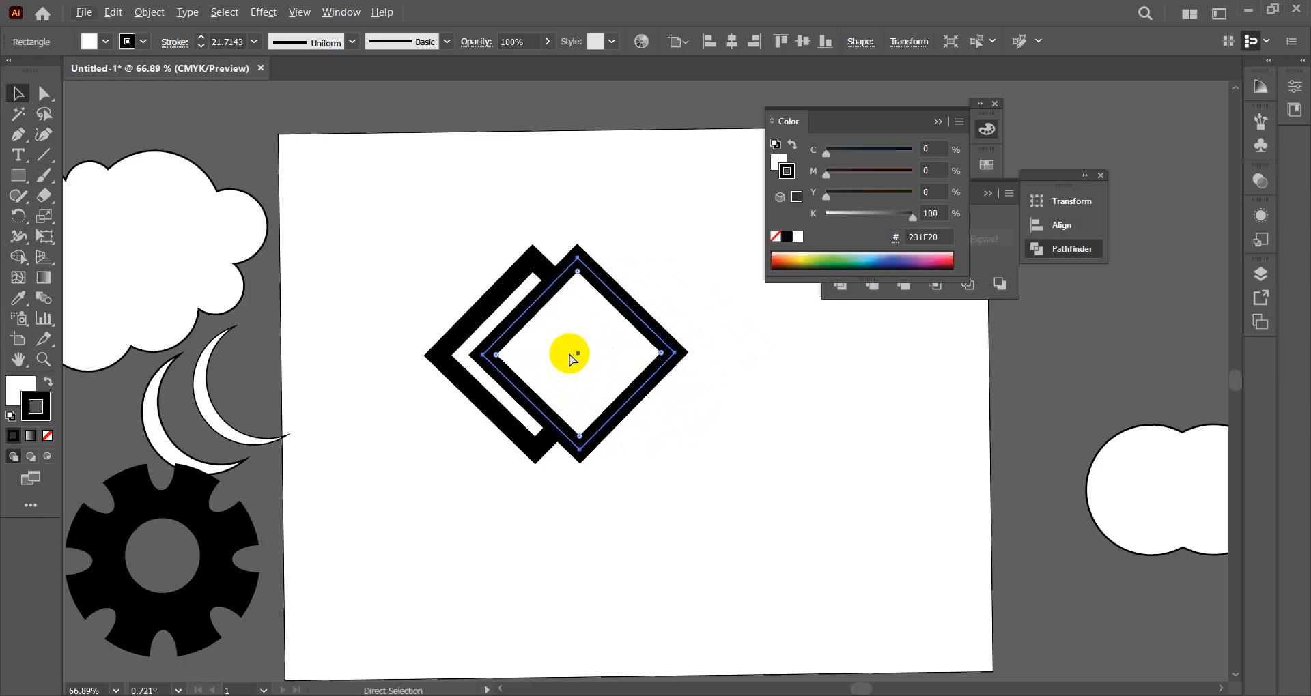
{"action": "key", "text": "ctrl+d"}
{"action": "key", "text": "ctrl+d"}
{"action": "key", "text": "v"}
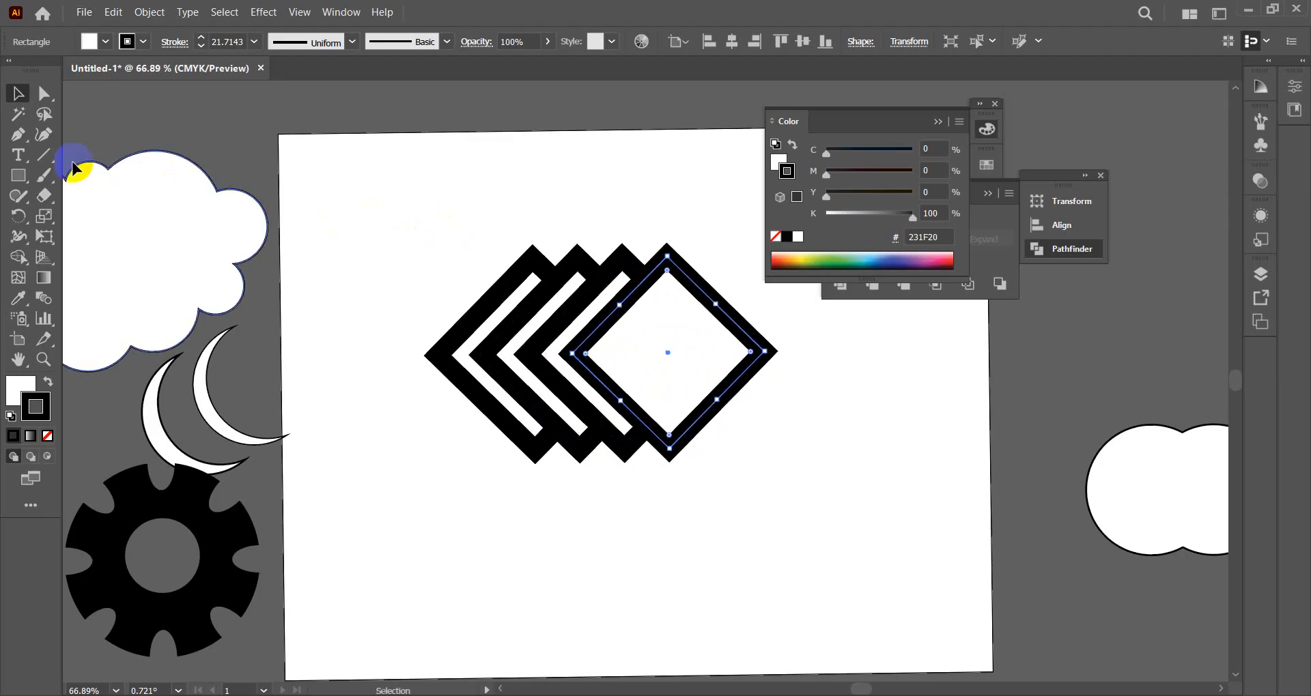
- Select all four diamonds and move them together slightly left and down
{"action": "left_click_drag", "start_coordinate": [438, 217], "coordinate": [624, 445]}
{"action": "left_click_drag", "start_coordinate": [601, 347], "coordinate": [548, 357]}
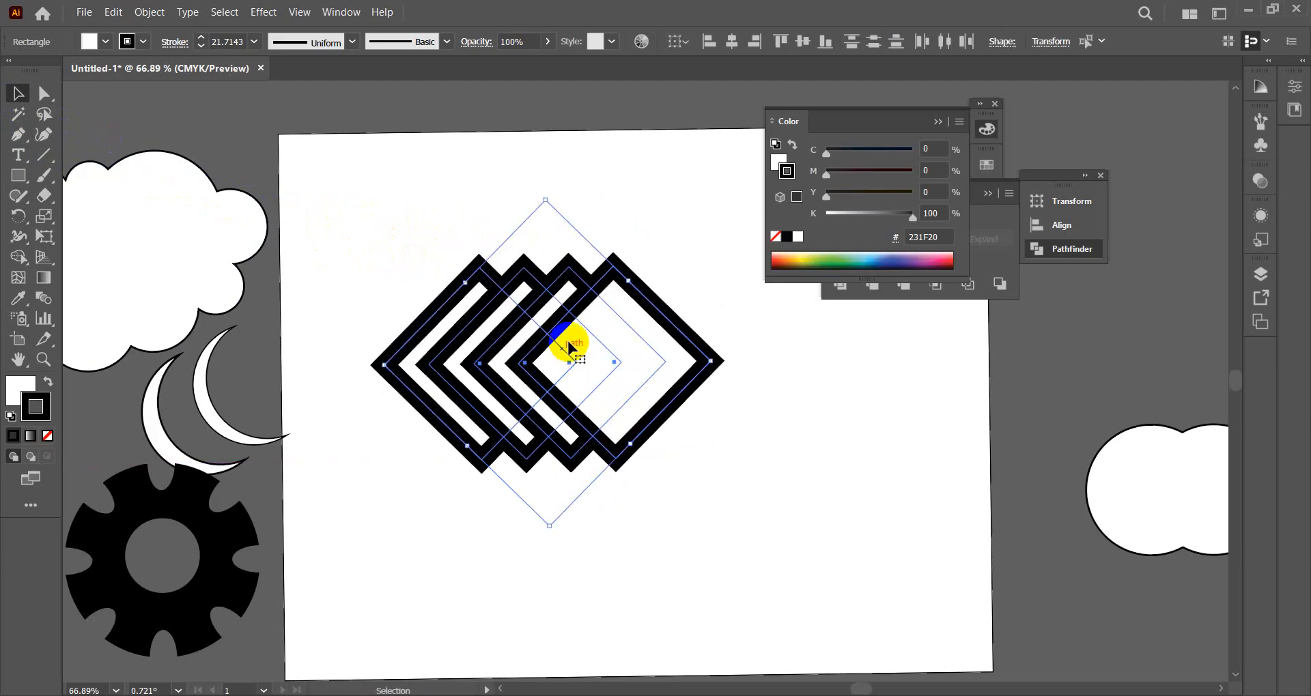
{"action": "left_click", "coordinate": [637, 213]}
{"action": "left_click_drag", "start_coordinate": [404, 225], "coordinate": [623, 418]}
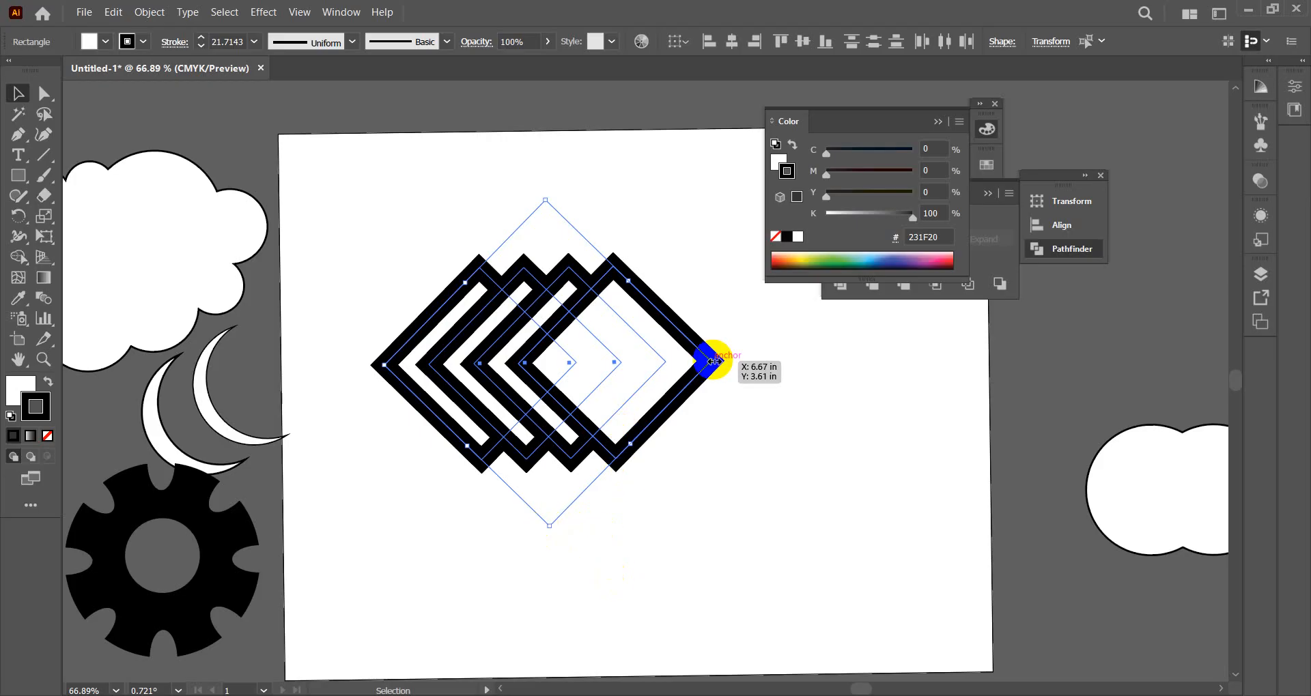
- Scale the four diamonds up beyond the artboard and back down to a small size, keeping them all selected
{"action": "left_click_drag", "start_coordinate": [713, 362], "coordinate": [1066, 511]}
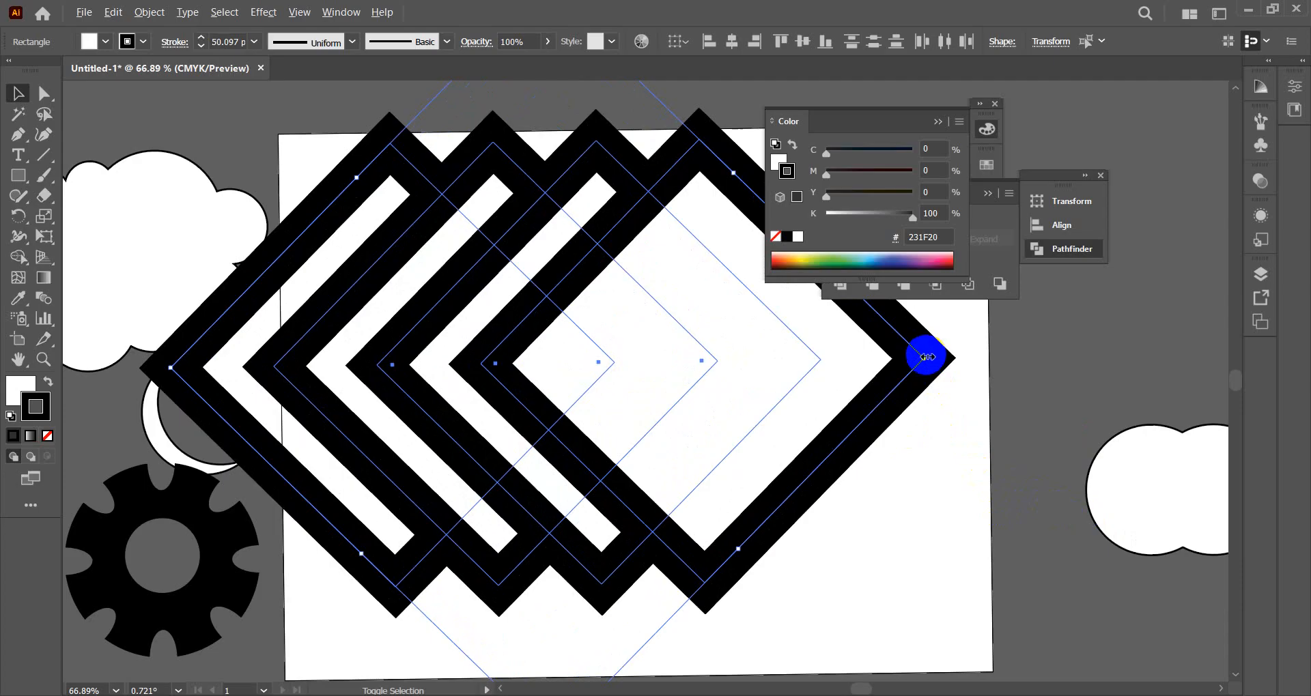
{"action": "left_click_drag", "start_coordinate": [926, 357], "coordinate": [636, 400]}
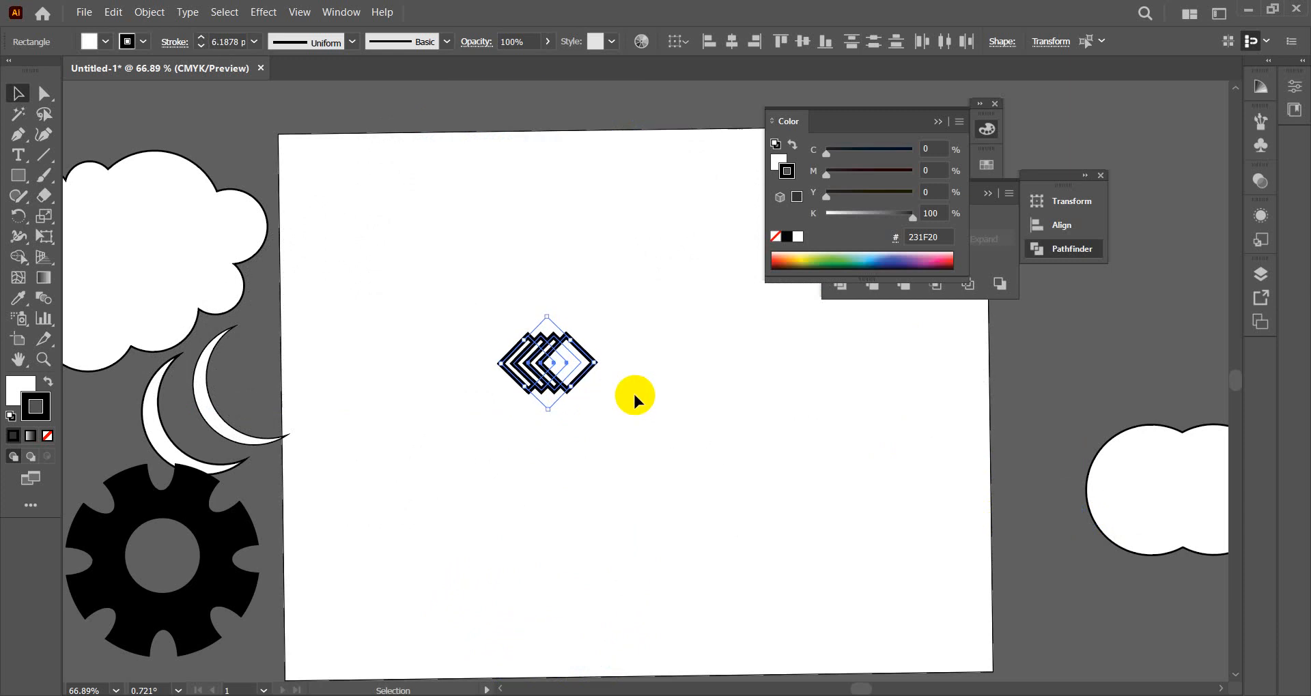
{"action": "left_click", "coordinate": [550, 281]}
{"action": "left_click_drag", "start_coordinate": [476, 273], "coordinate": [632, 441]}
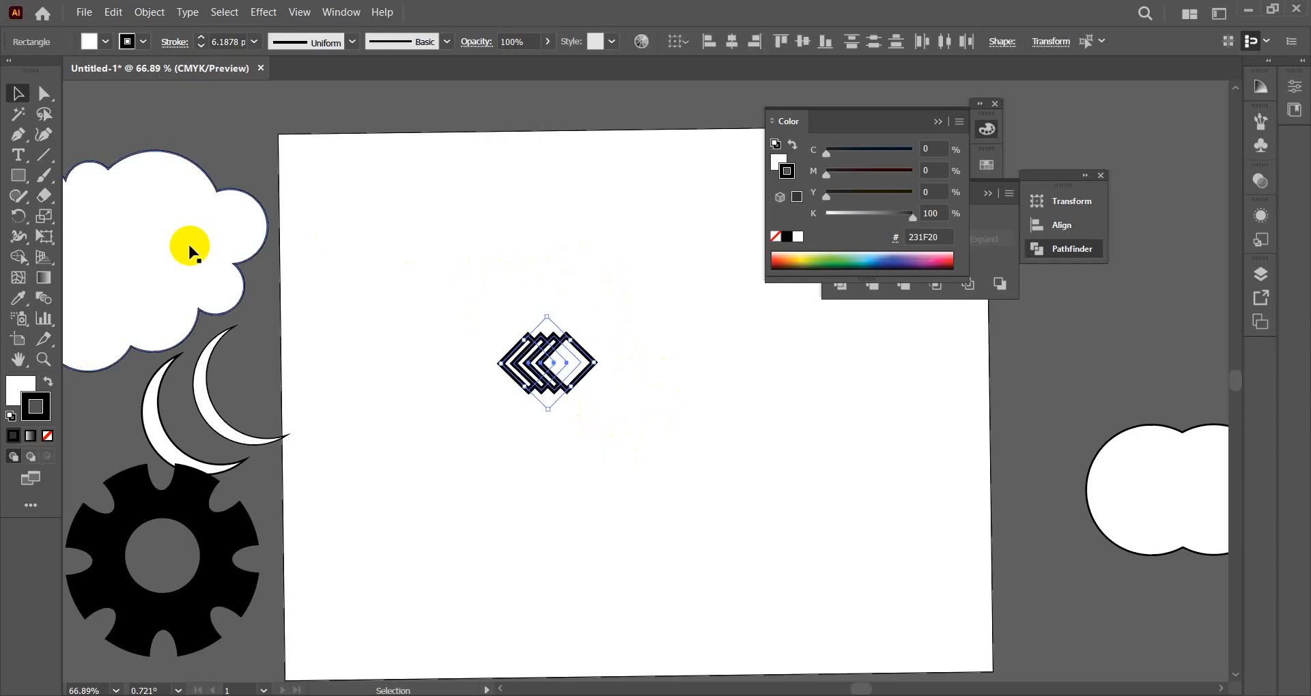
- Turn off Scale Strokes & Effects in the Scale tool's options while the four diamonds are selected
{"action": "left_click", "coordinate": [44, 220]}
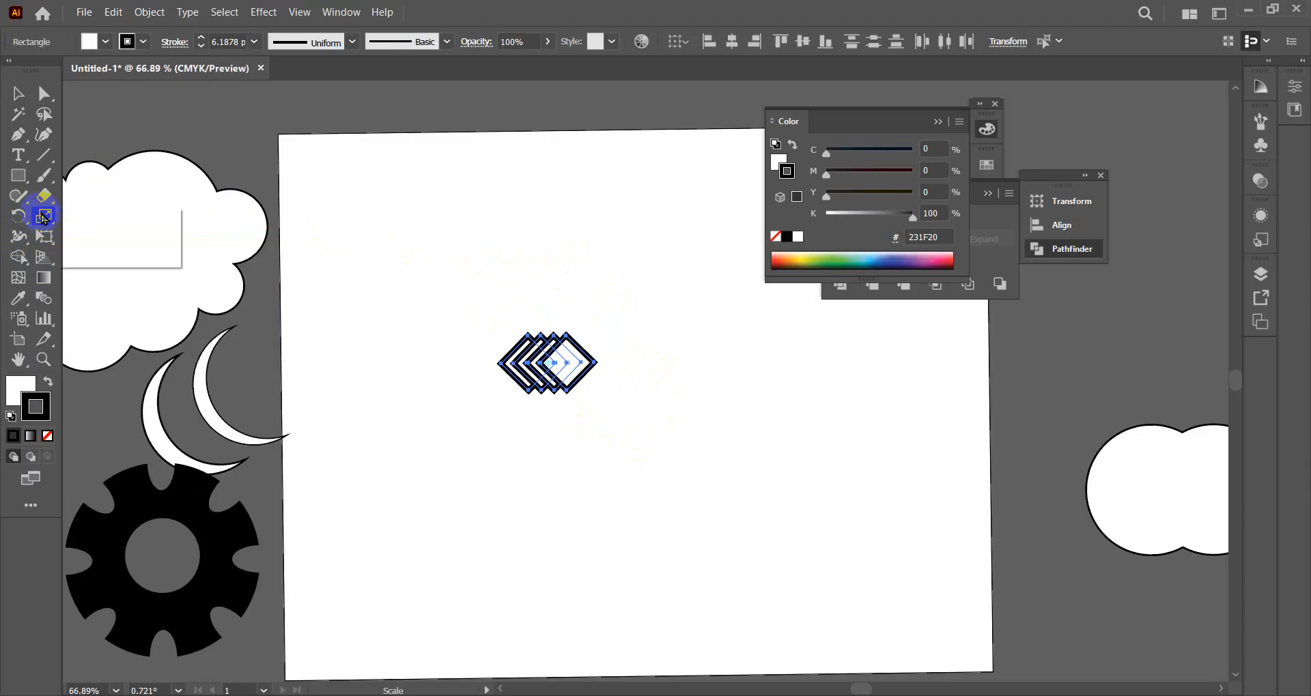
{"action": "left_click", "coordinate": [45, 219]}
{"action": "left_click", "coordinate": [125, 215]}
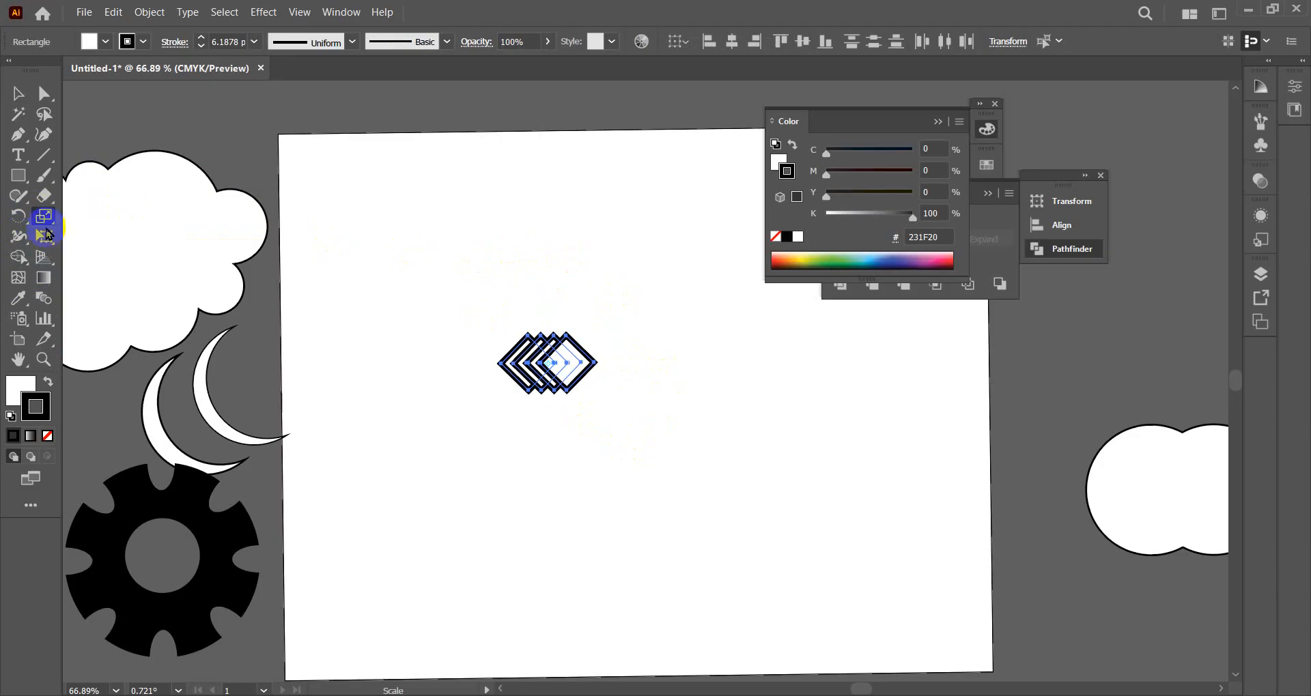
{"action": "double_click", "coordinate": [43, 217]}
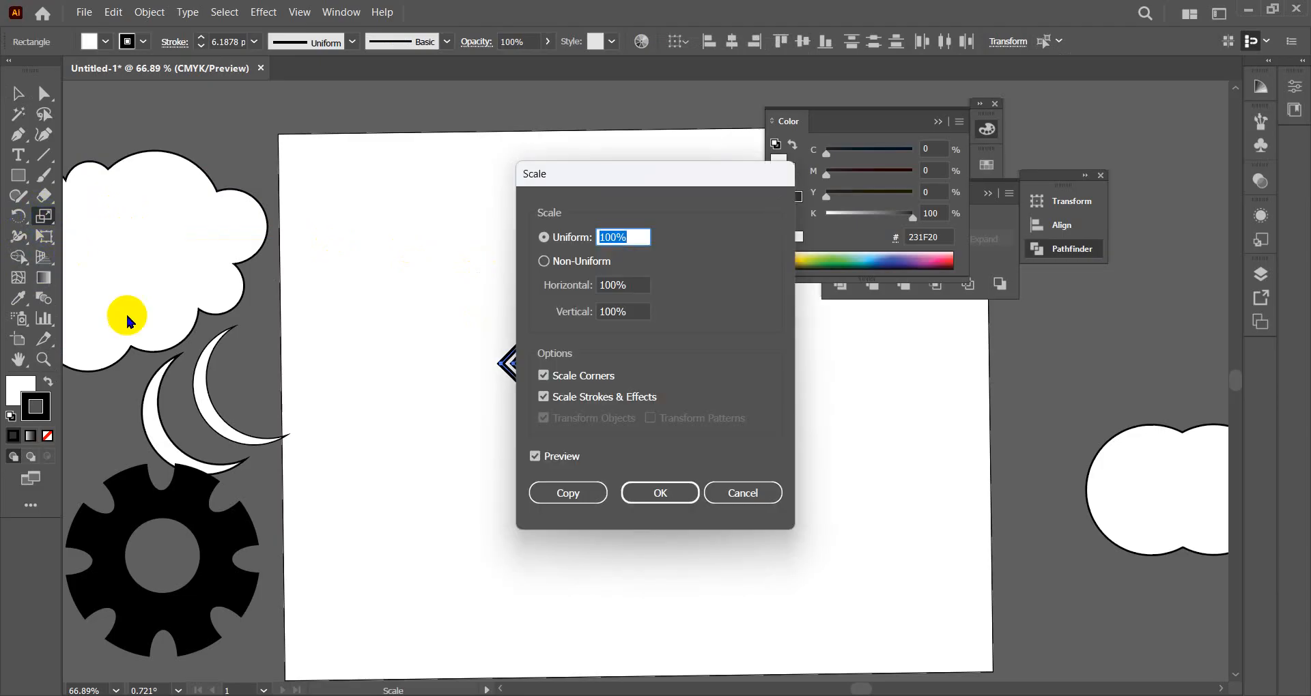
{"action": "left_click", "coordinate": [539, 398]}
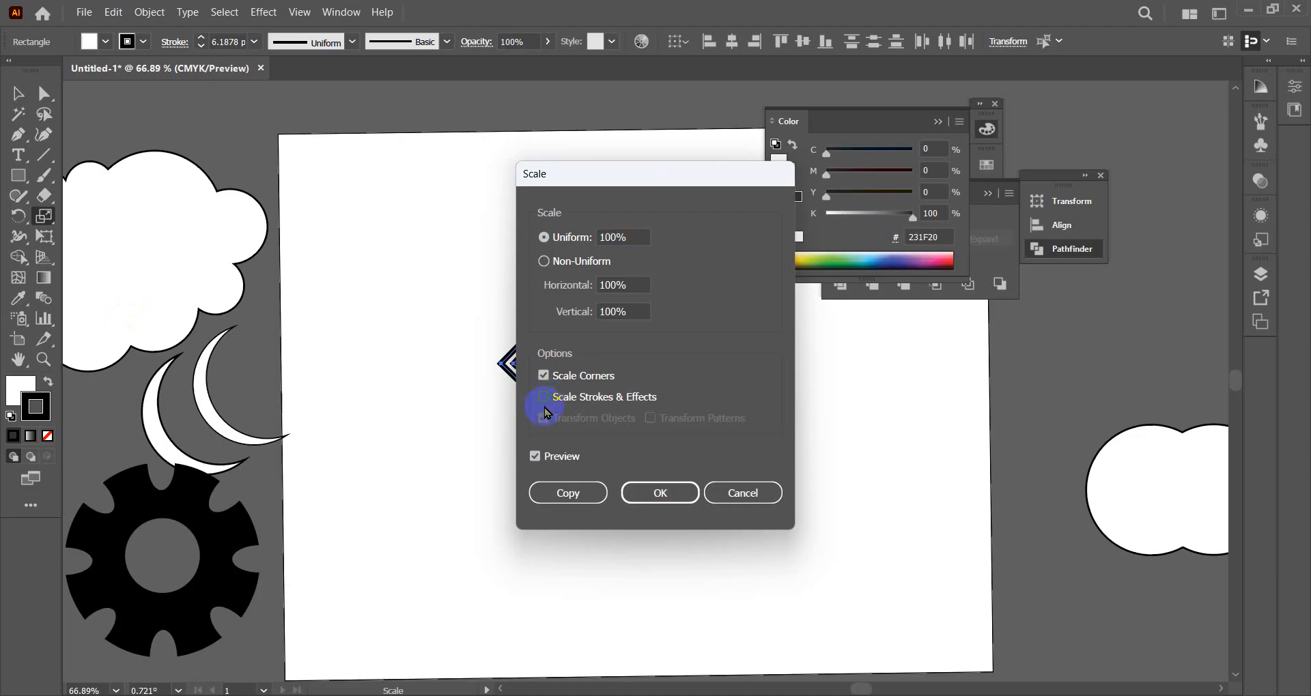
{"action": "left_click", "coordinate": [660, 497]}
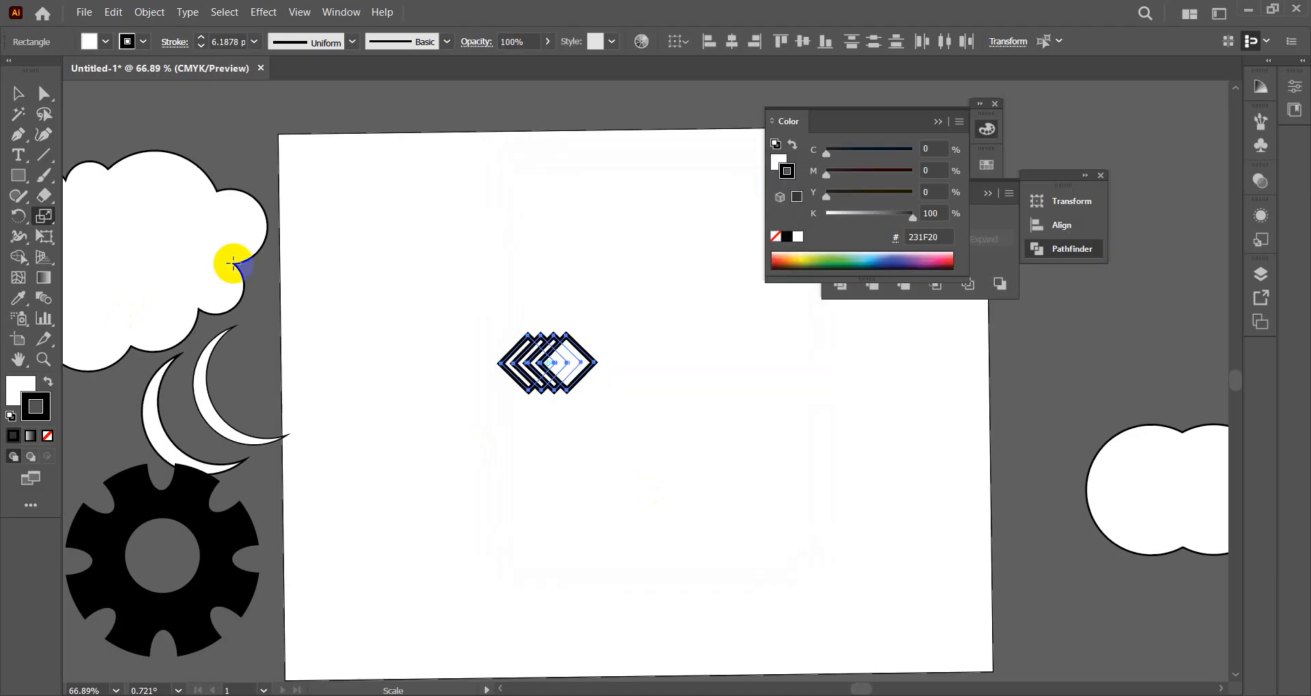
- Try enlarging the four diamonds about their centre with stroke scaling off, twice, undoing each enlargement
{"action": "left_click", "coordinate": [18, 94]}
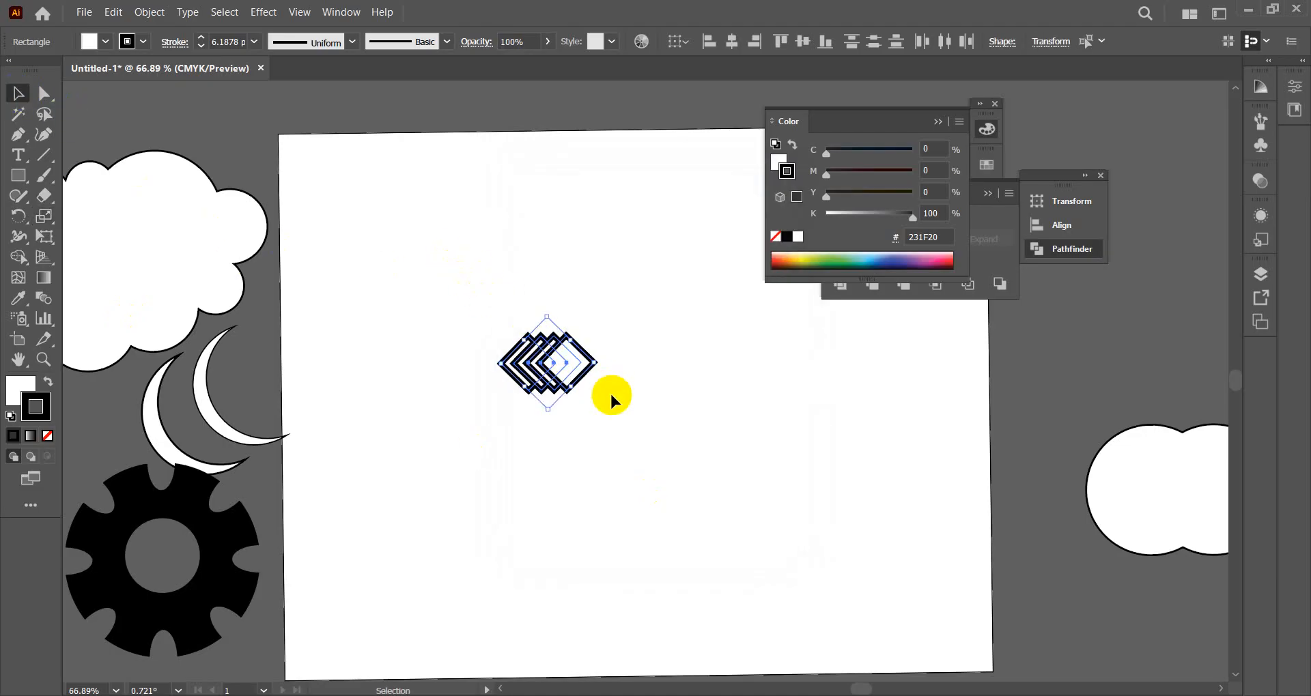
{"action": "left_click_drag", "start_coordinate": [593, 364], "coordinate": [944, 530]}
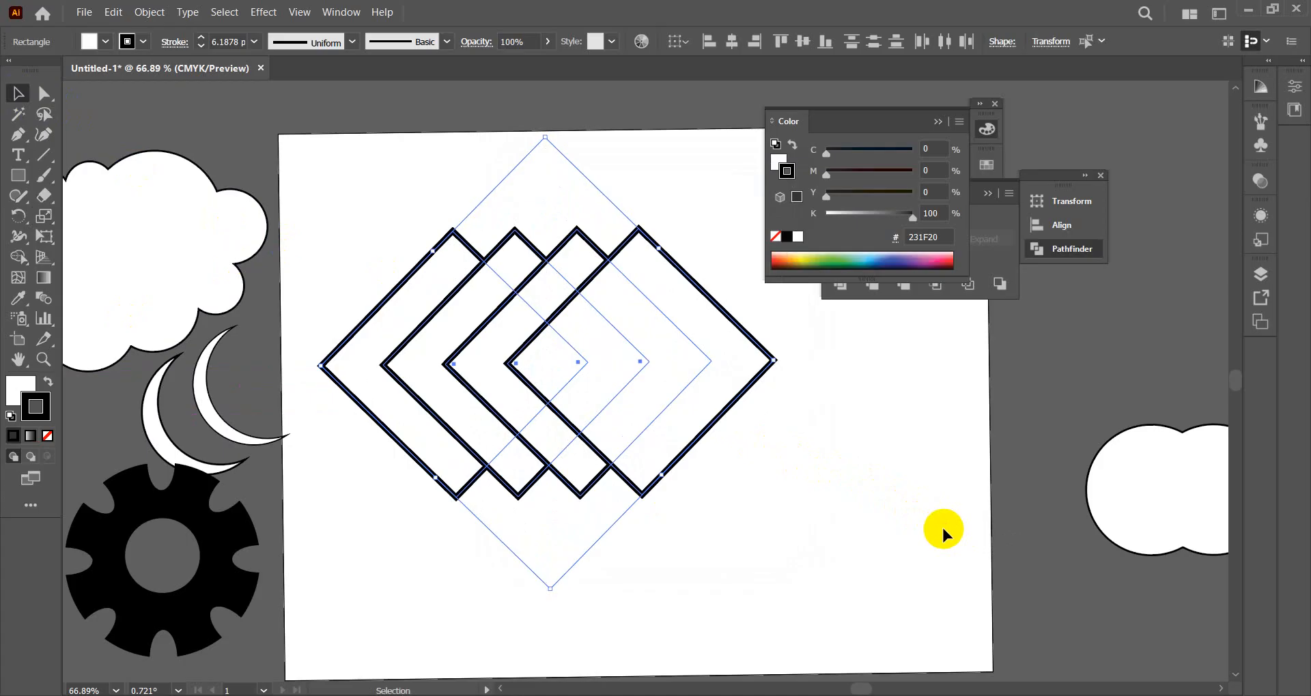
{"action": "key", "text": "ctrl+z"}
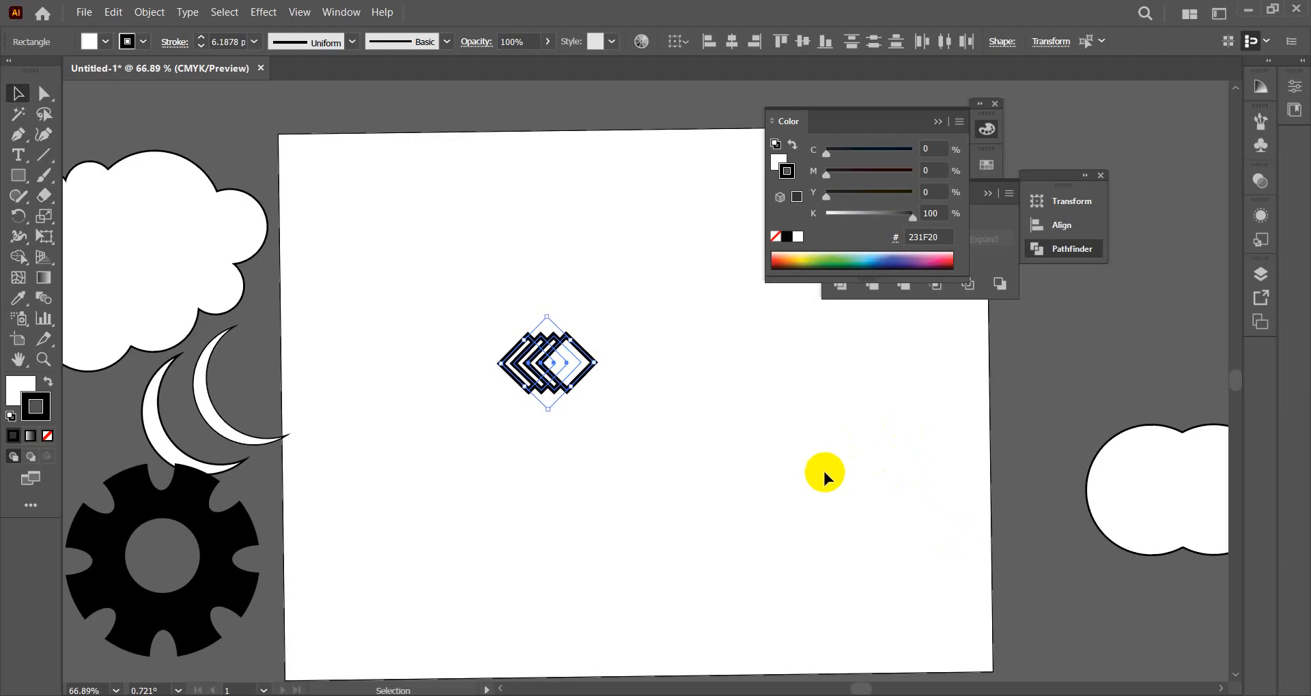
{"action": "left_click_drag", "start_coordinate": [595, 363], "coordinate": [916, 447]}
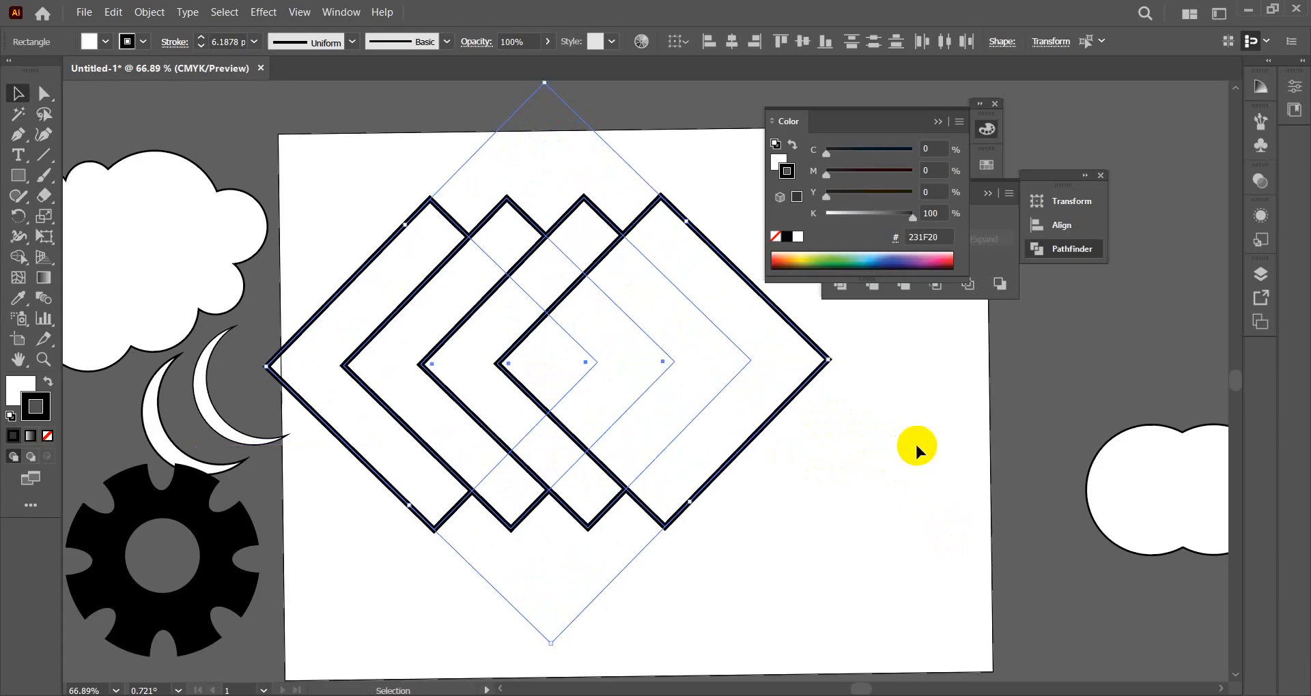
{"action": "key", "text": "ctrl+z"}
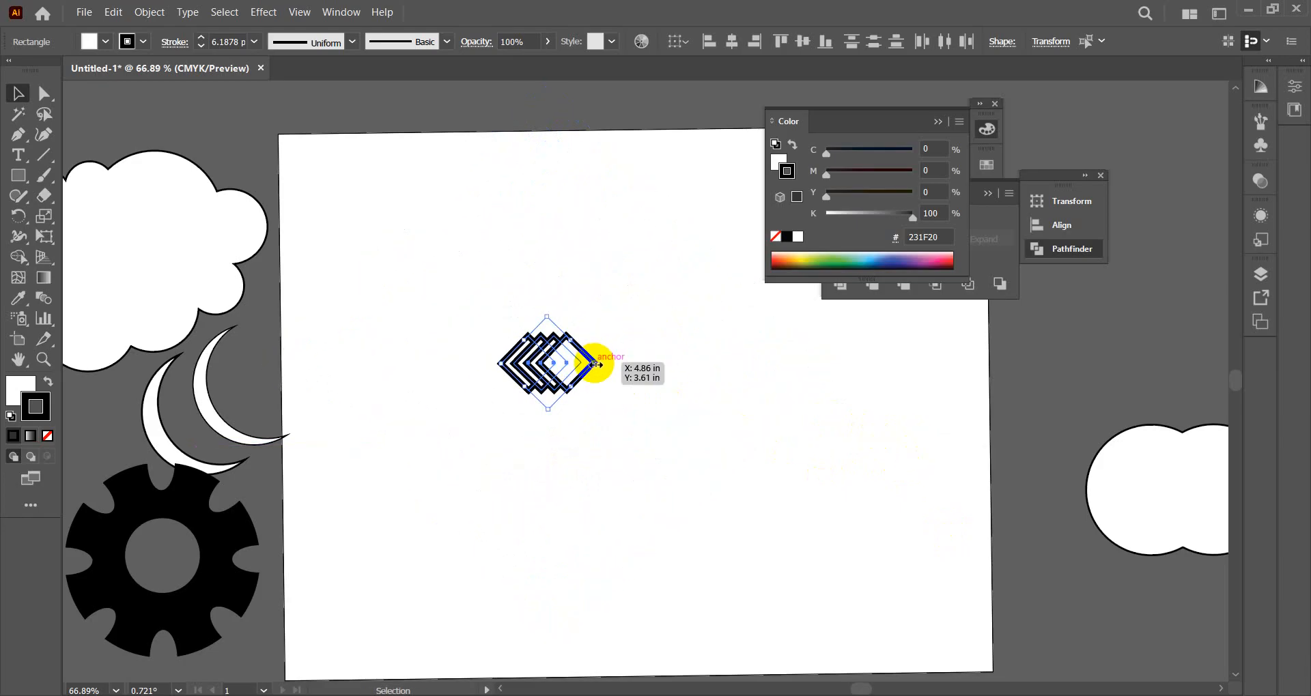
- Try shrinking the four diamonds about their centre to a tiny size with stroke scaling off, and undo it
{"action": "left_click_drag", "start_coordinate": [595, 365], "coordinate": [561, 369]}
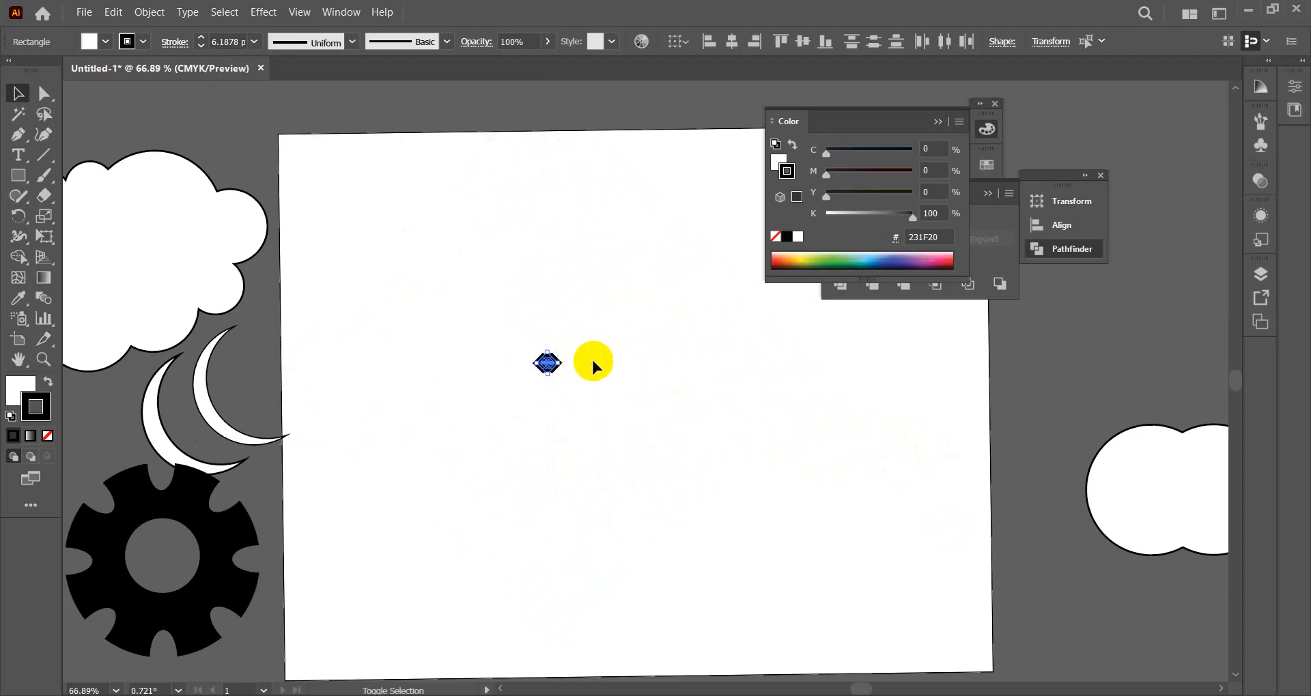
{"action": "scroll", "coordinate": [587, 356], "scroll_direction": "up", "scroll_amount": 8}
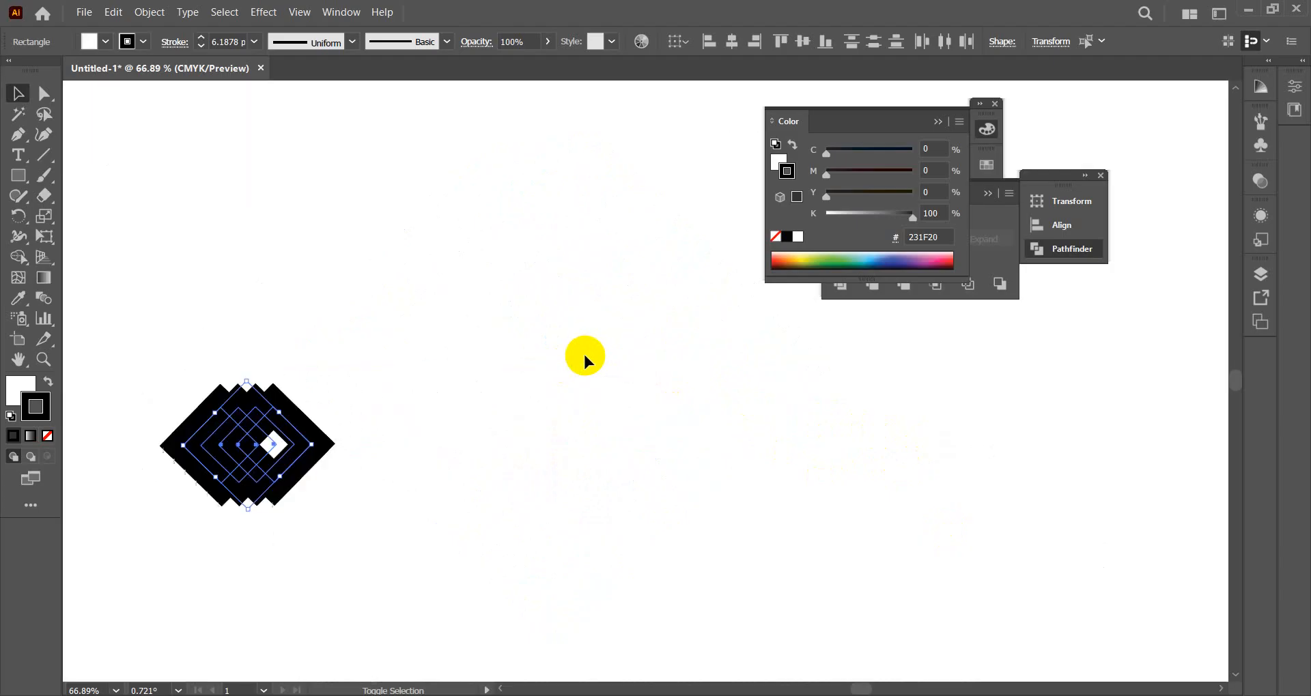
{"action": "left_click_drag", "start_coordinate": [402, 426], "coordinate": [739, 327]}
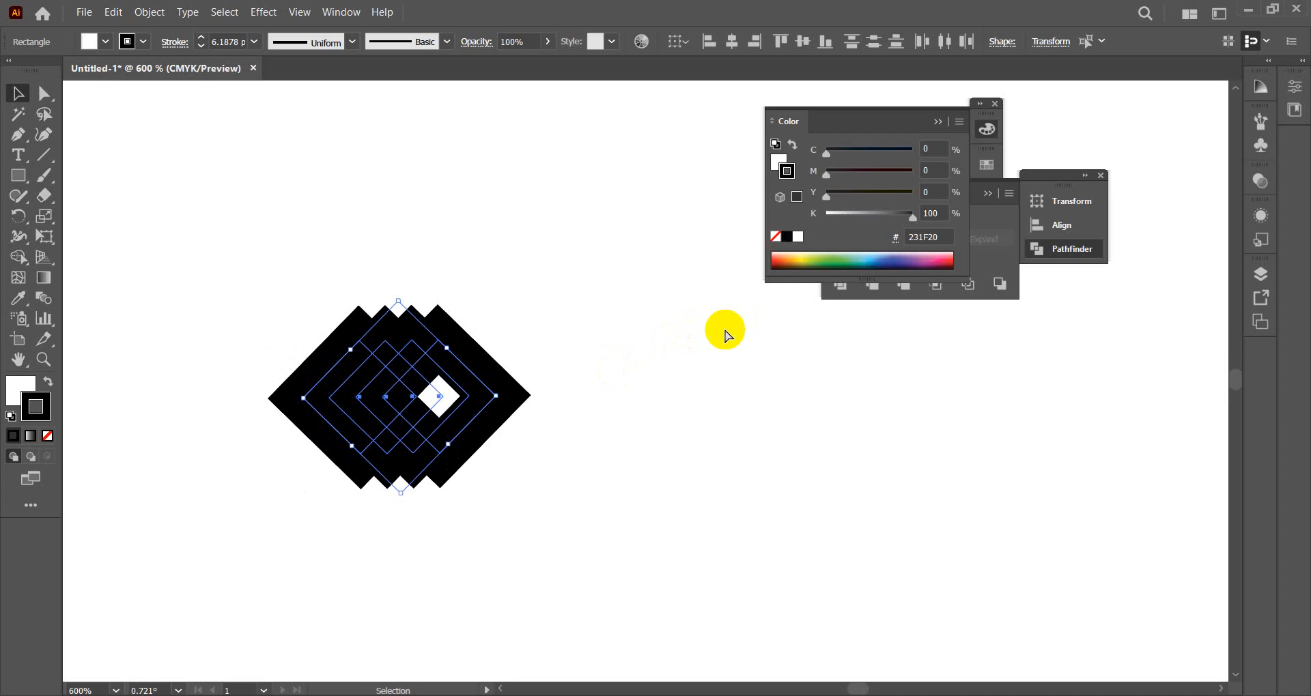
{"action": "key", "text": "ctrl+z"}
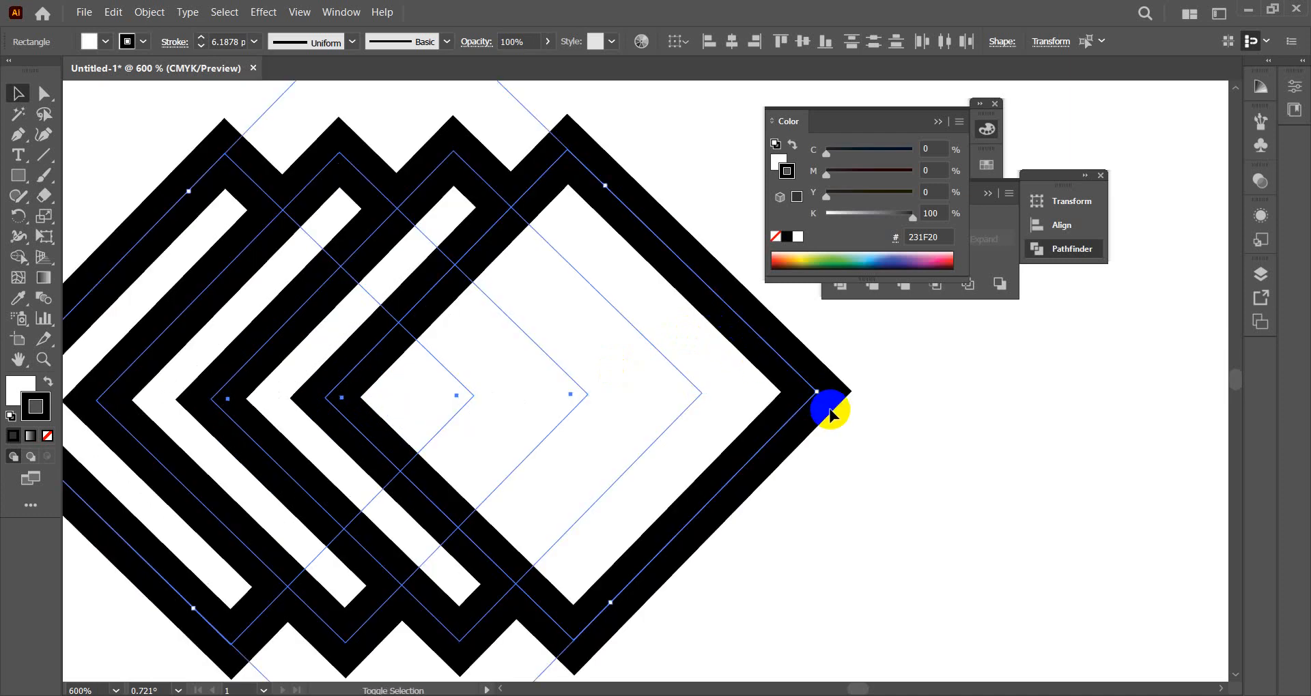
- Clear the selection so that none of the four diamonds is selected
{"action": "scroll", "coordinate": [829, 413], "scroll_direction": "down", "scroll_amount": 3}
{"action": "left_click_drag", "start_coordinate": [899, 468], "coordinate": [797, 458]}
{"action": "left_click", "coordinate": [841, 395]}
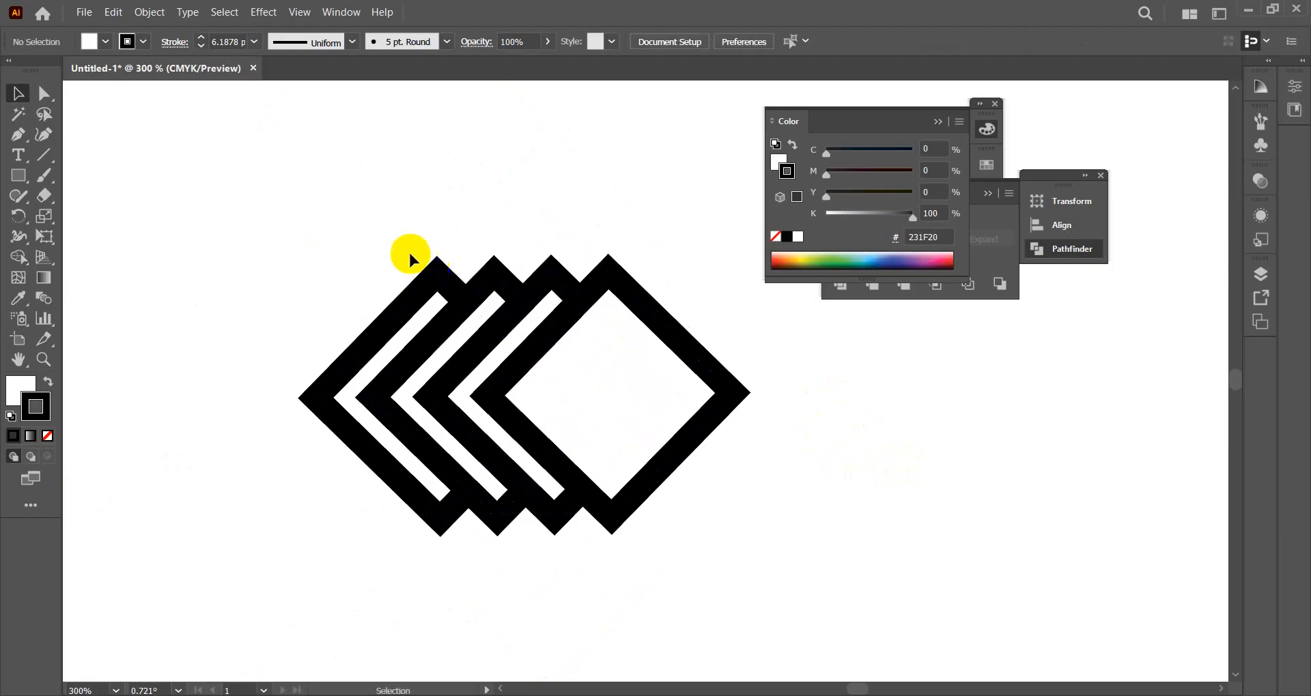
{"action": "left_click_drag", "start_coordinate": [334, 192], "coordinate": [619, 484]}
{"action": "left_click", "coordinate": [835, 427]}
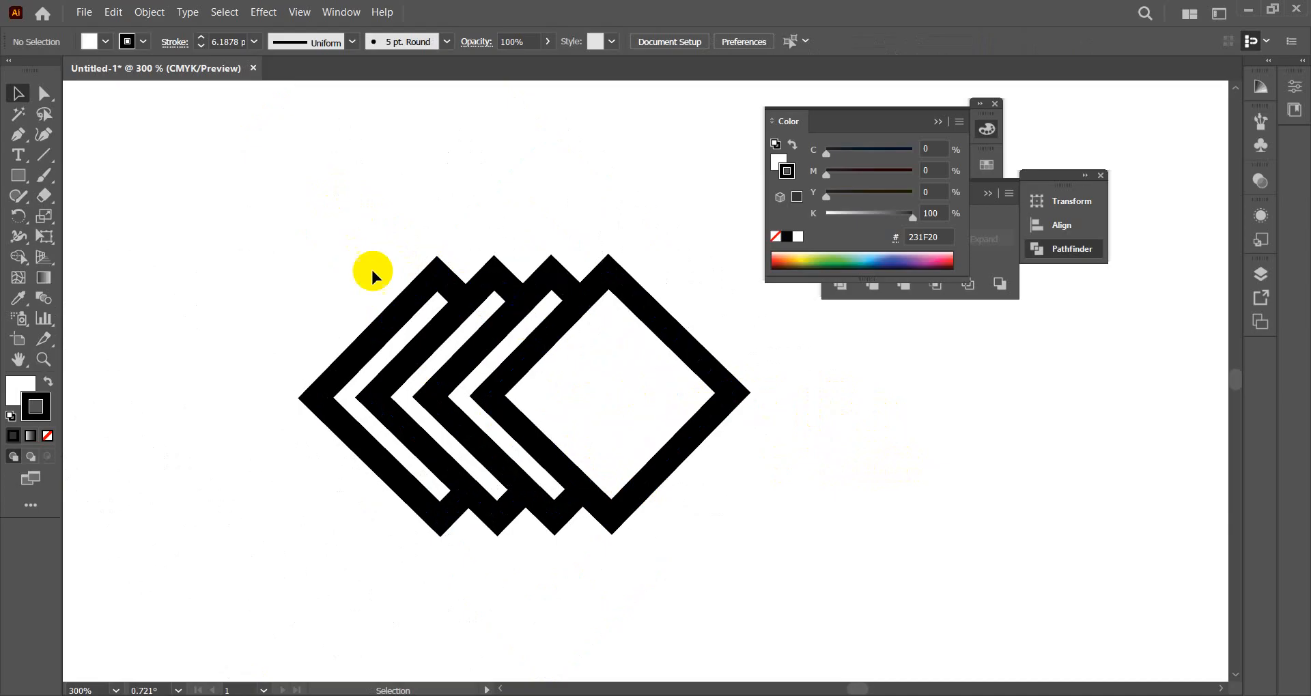
- Turn on Scale Strokes & Effects in the General preferences
{"action": "left_click", "coordinate": [114, 11]}
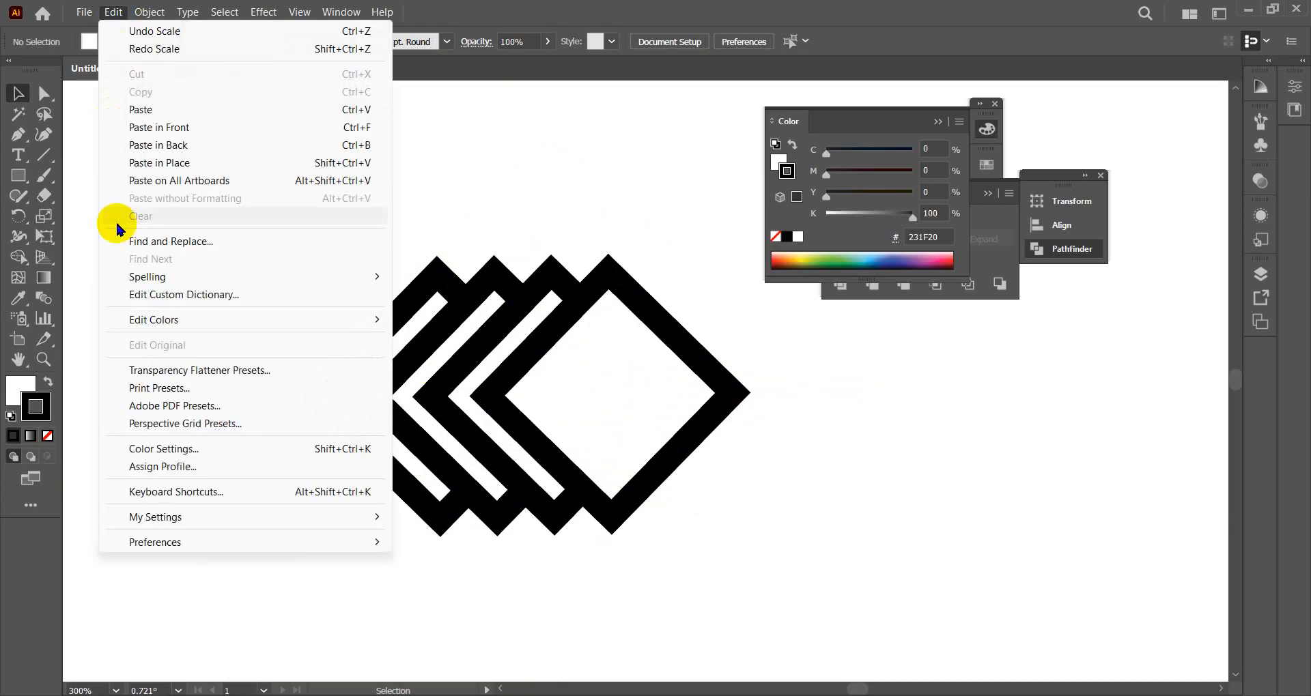
{"action": "mouse_move", "coordinate": [173, 553]}
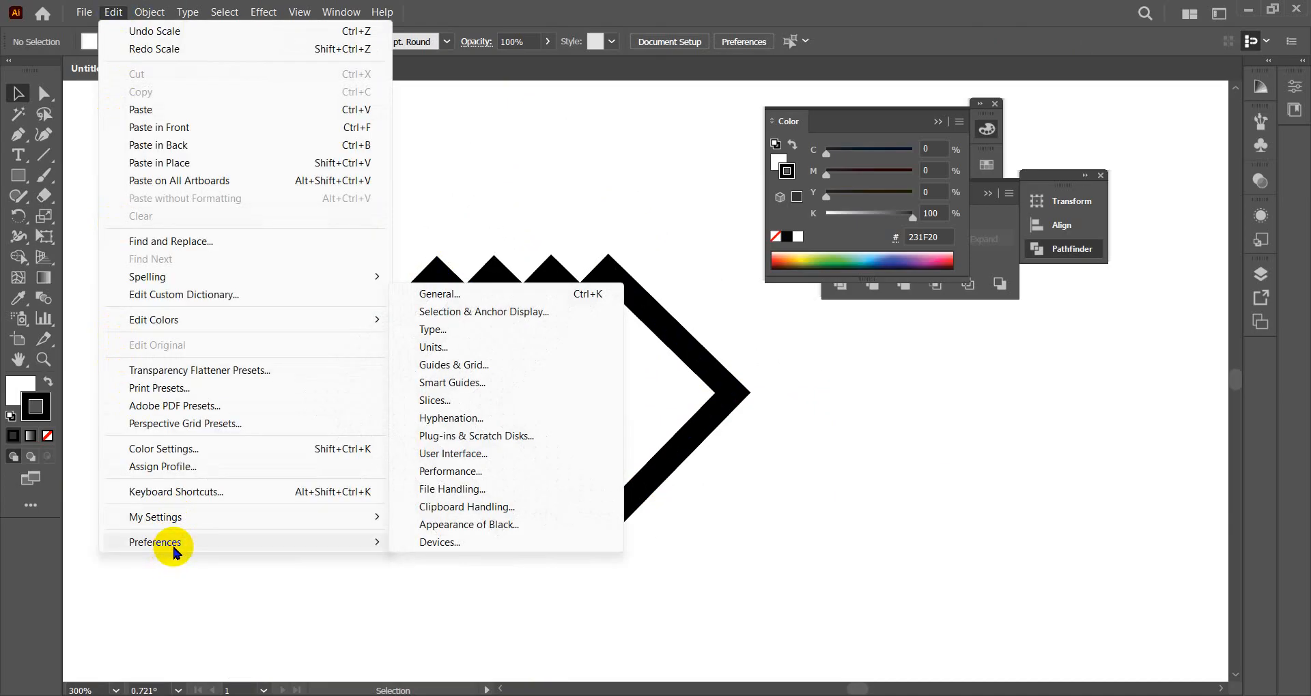
{"action": "left_click", "coordinate": [455, 297]}
{"action": "left_click", "coordinate": [454, 296]}
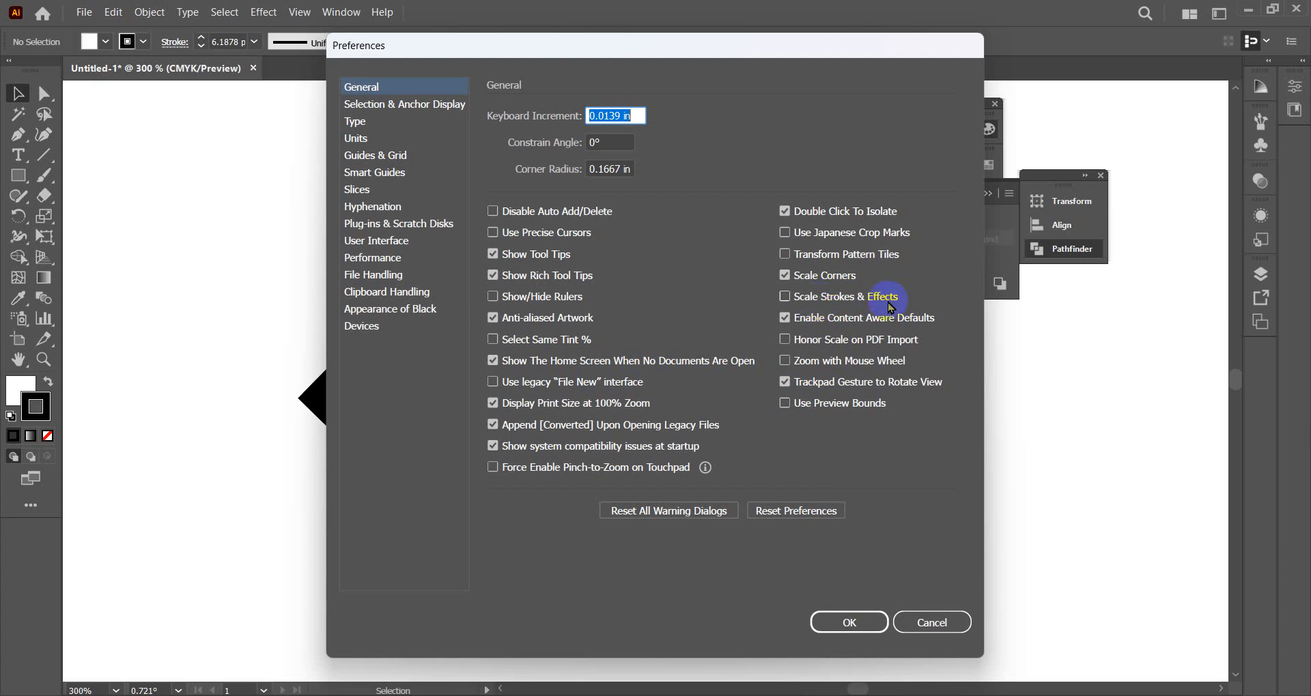
{"action": "left_click", "coordinate": [785, 297]}
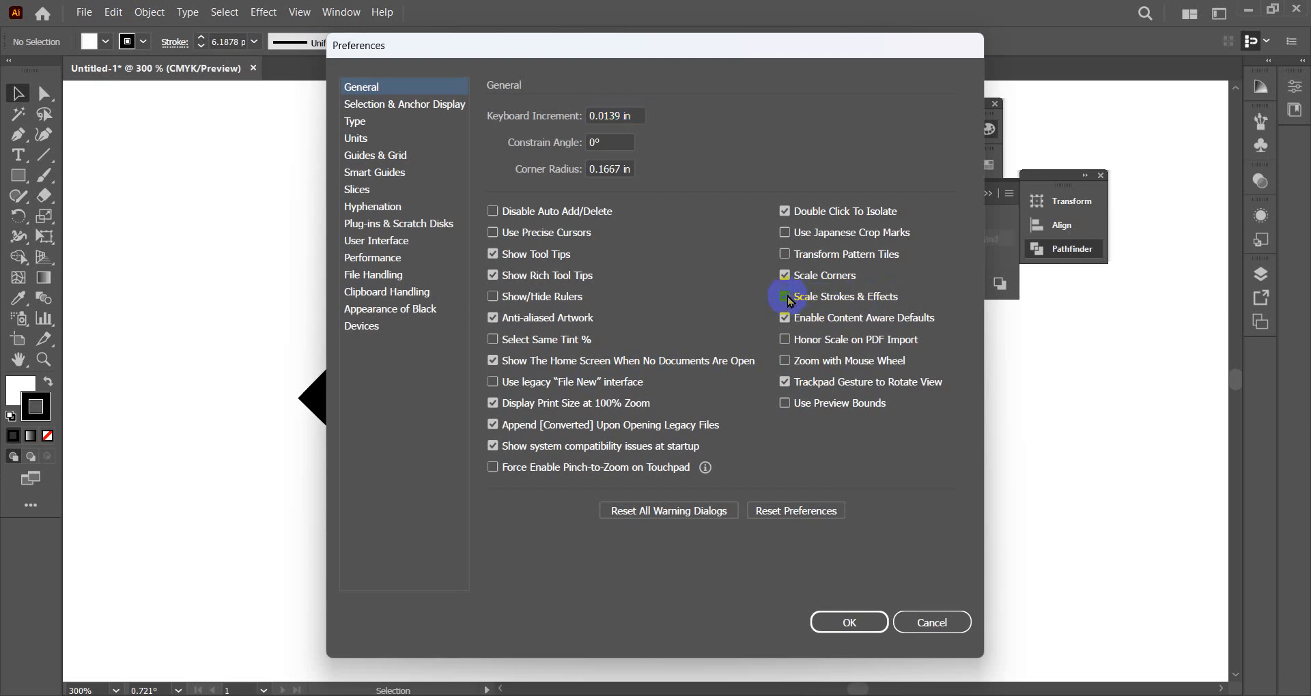
{"action": "left_click", "coordinate": [843, 624]}
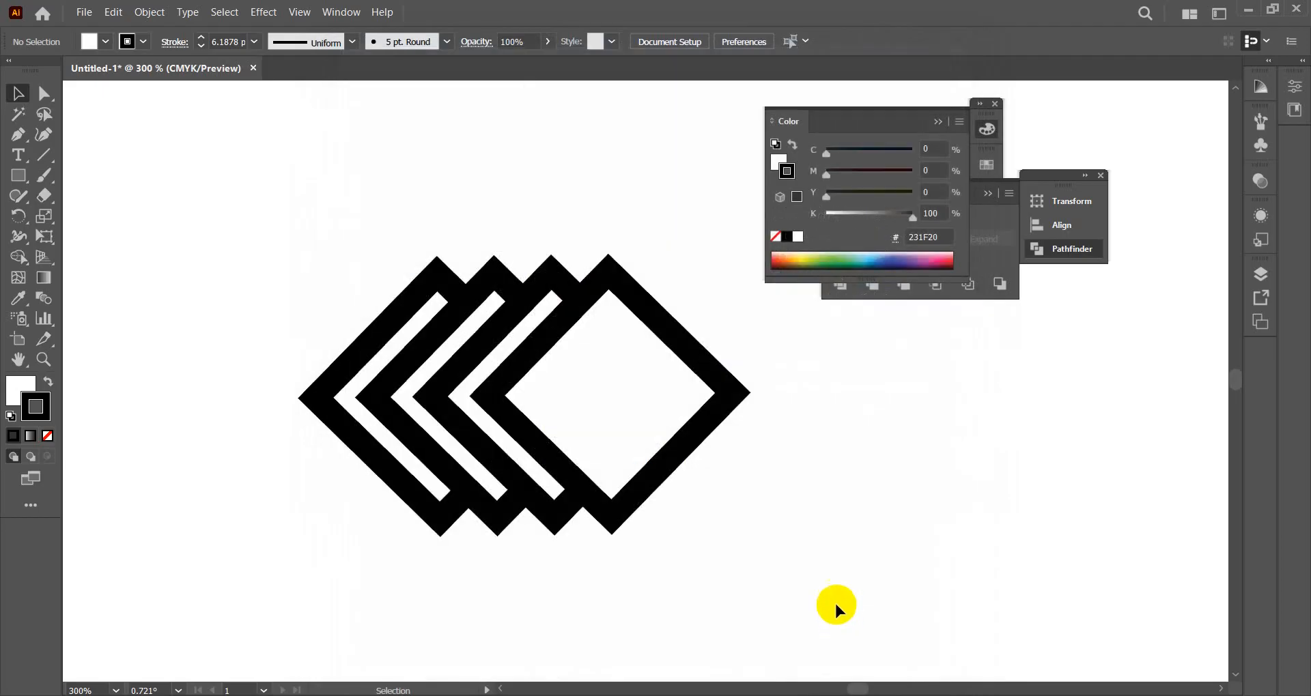
- Select all four diamonds, shrink them about their centre to a tiny size, and enlarge them until the stroke is 8.5677 pt
{"action": "left_click", "coordinate": [19, 89]}
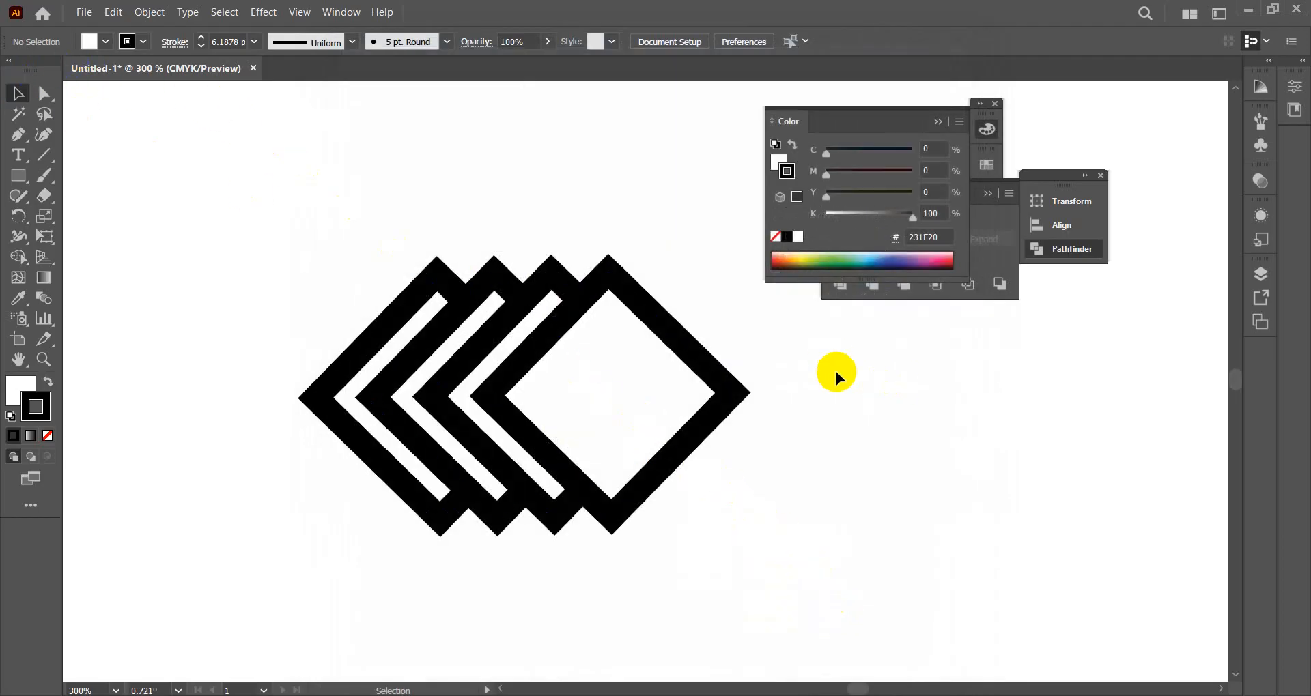
{"action": "left_click_drag", "start_coordinate": [322, 190], "coordinate": [711, 522]}
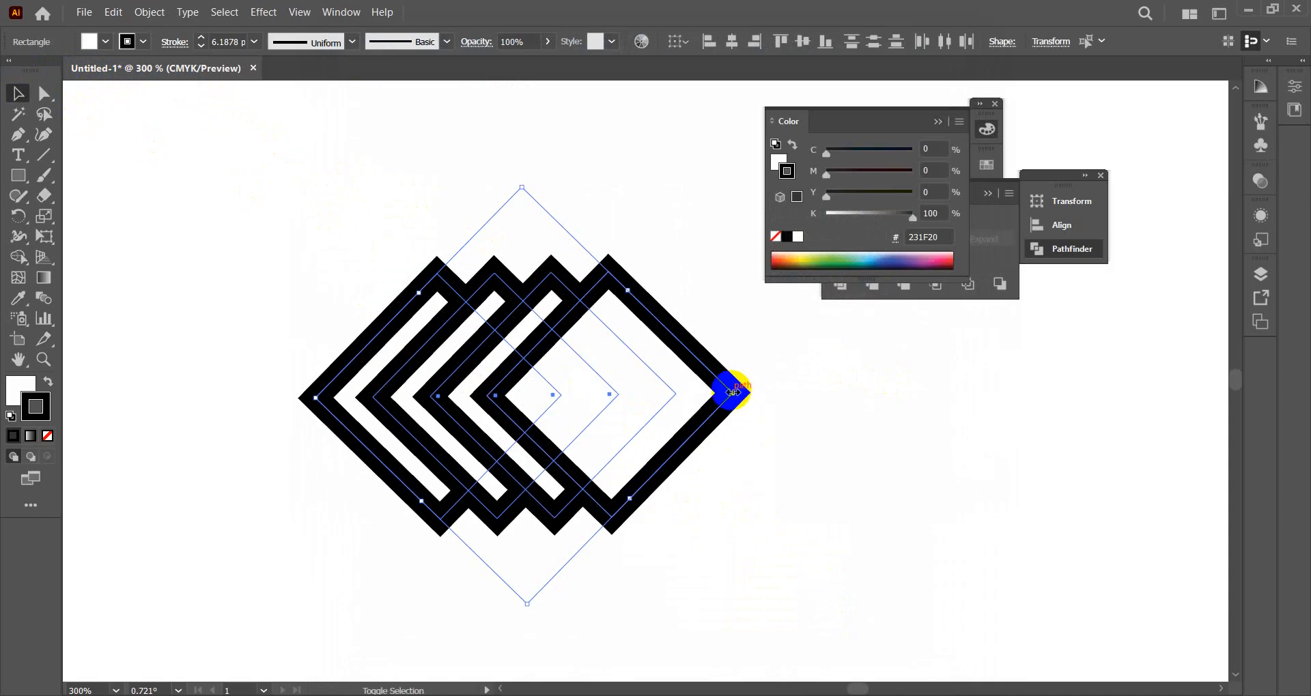
{"action": "left_click_drag", "start_coordinate": [734, 396], "coordinate": [550, 395]}
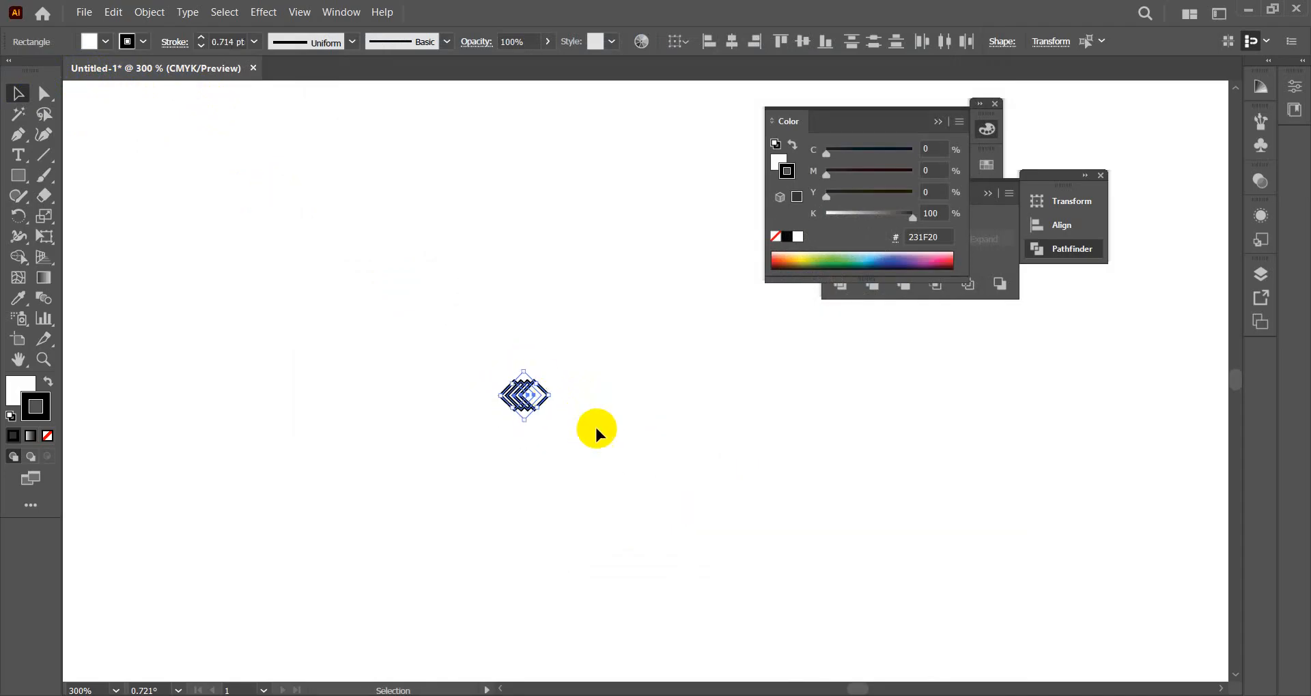
{"action": "left_click_drag", "start_coordinate": [548, 397], "coordinate": [892, 468]}
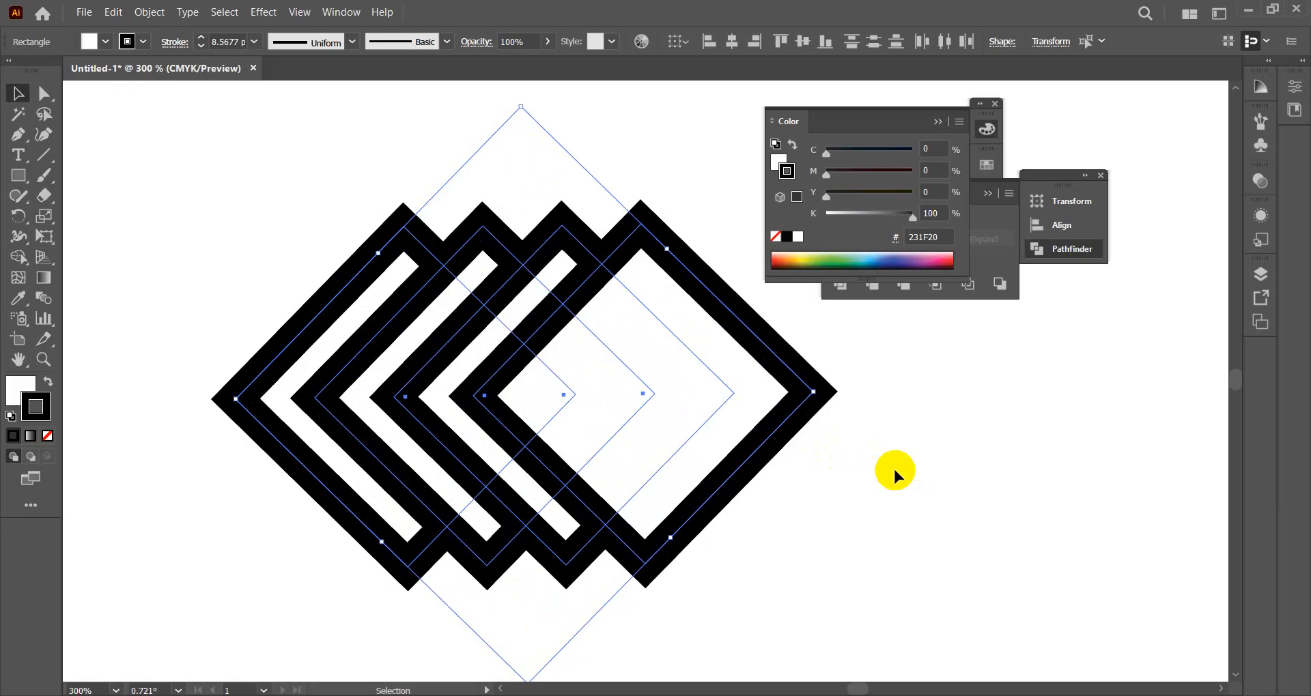
{"action": "scroll", "coordinate": [917, 467], "scroll_direction": "down", "scroll_amount": 1}
{"action": "key", "text": "space"}
{"action": "left_click_drag", "start_coordinate": [969, 451], "coordinate": [839, 403]}
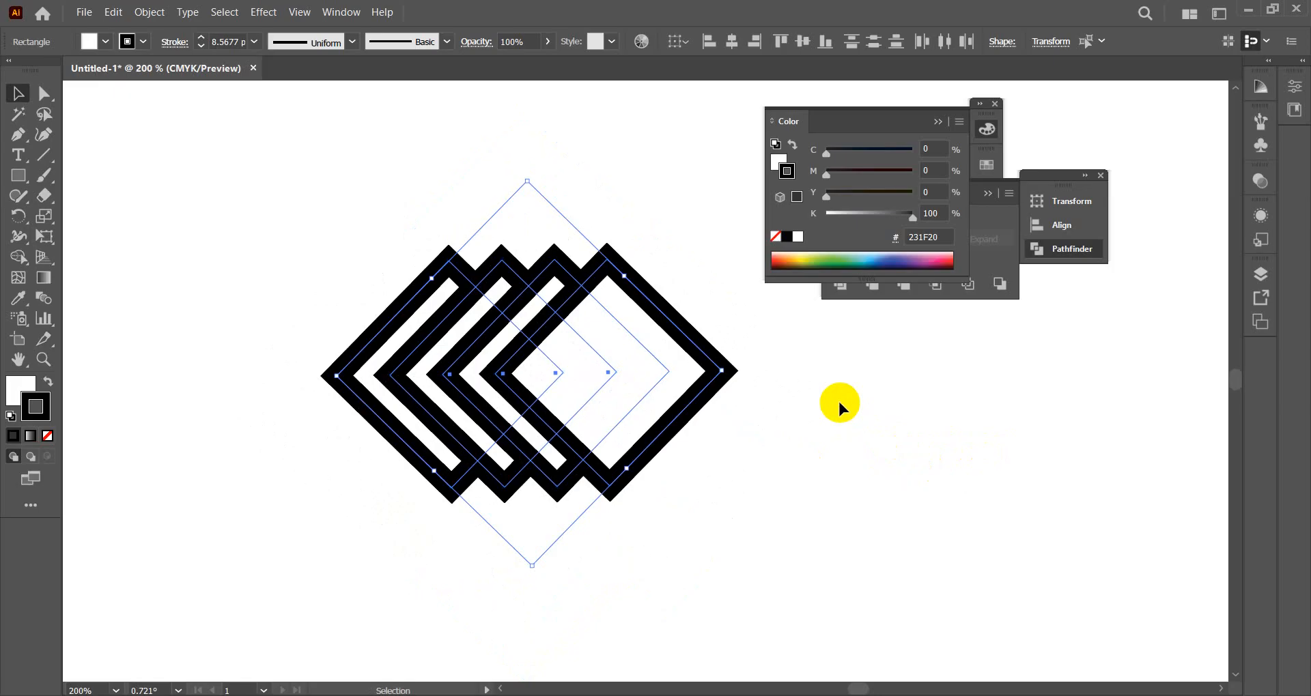
- Check the Scale Strokes & Effects option in the General preferences and close them unchanged
{"action": "left_click", "coordinate": [113, 12]}
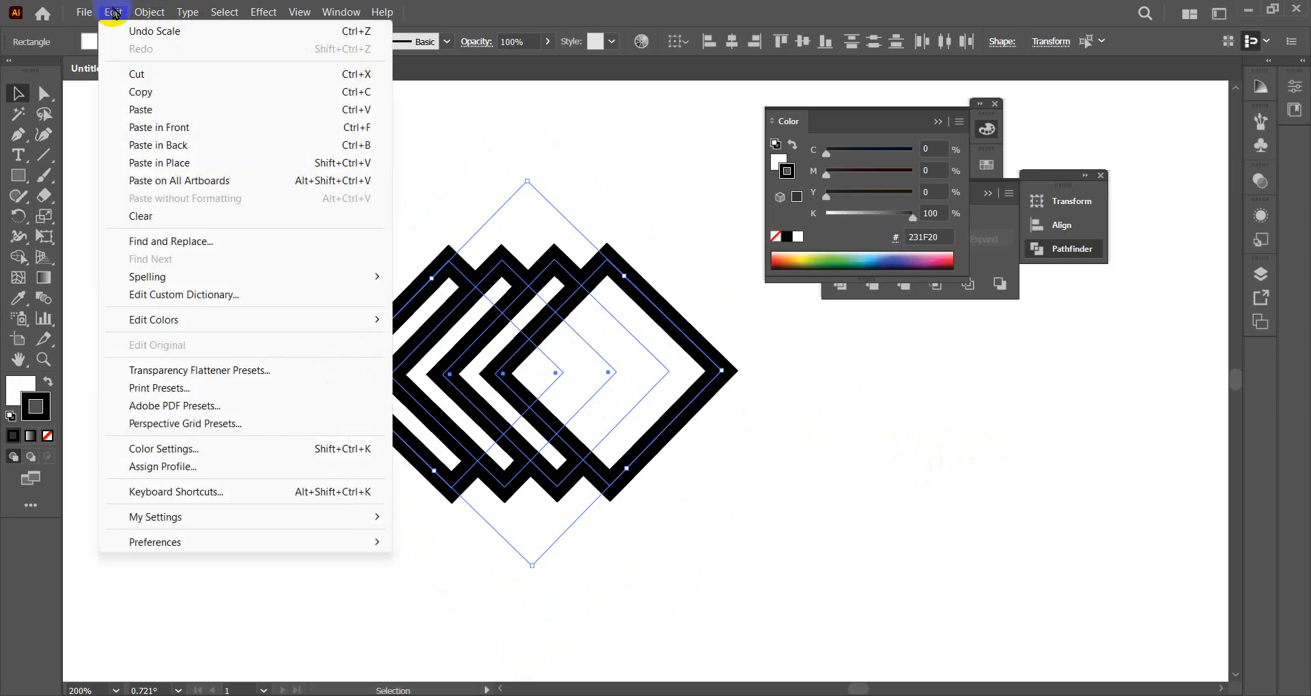
{"action": "mouse_move", "coordinate": [156, 542]}
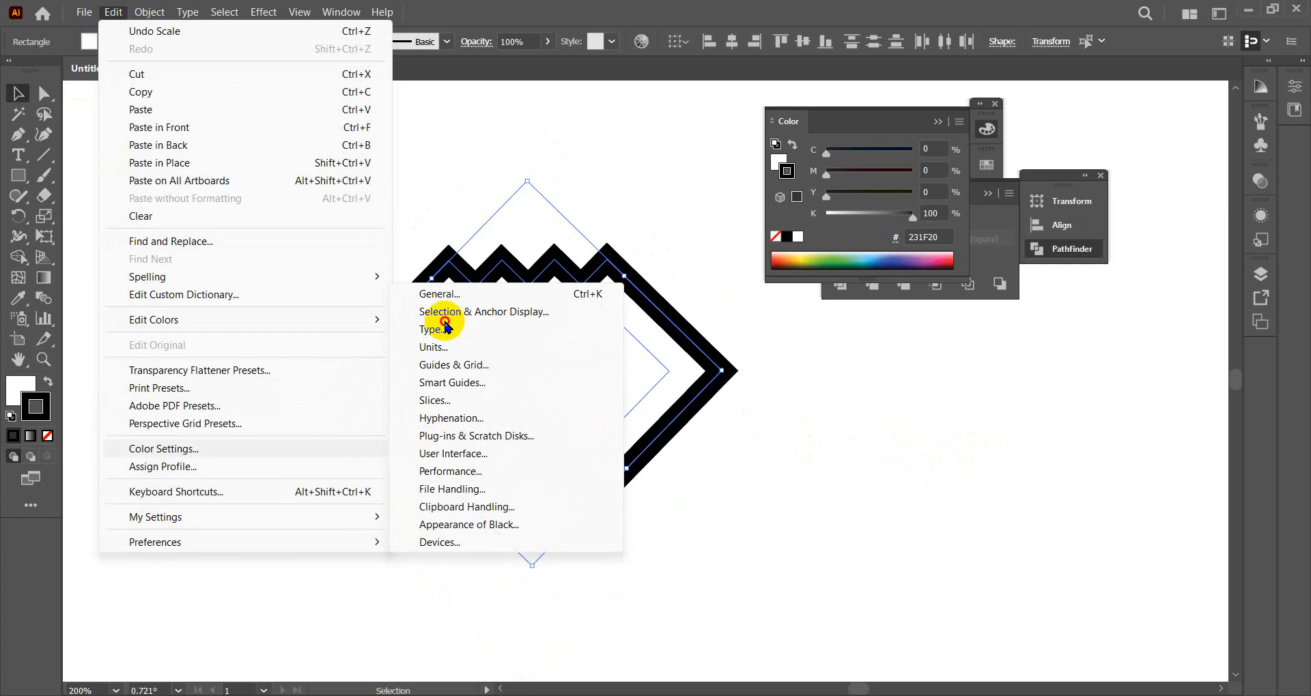
{"action": "left_click", "coordinate": [438, 294]}
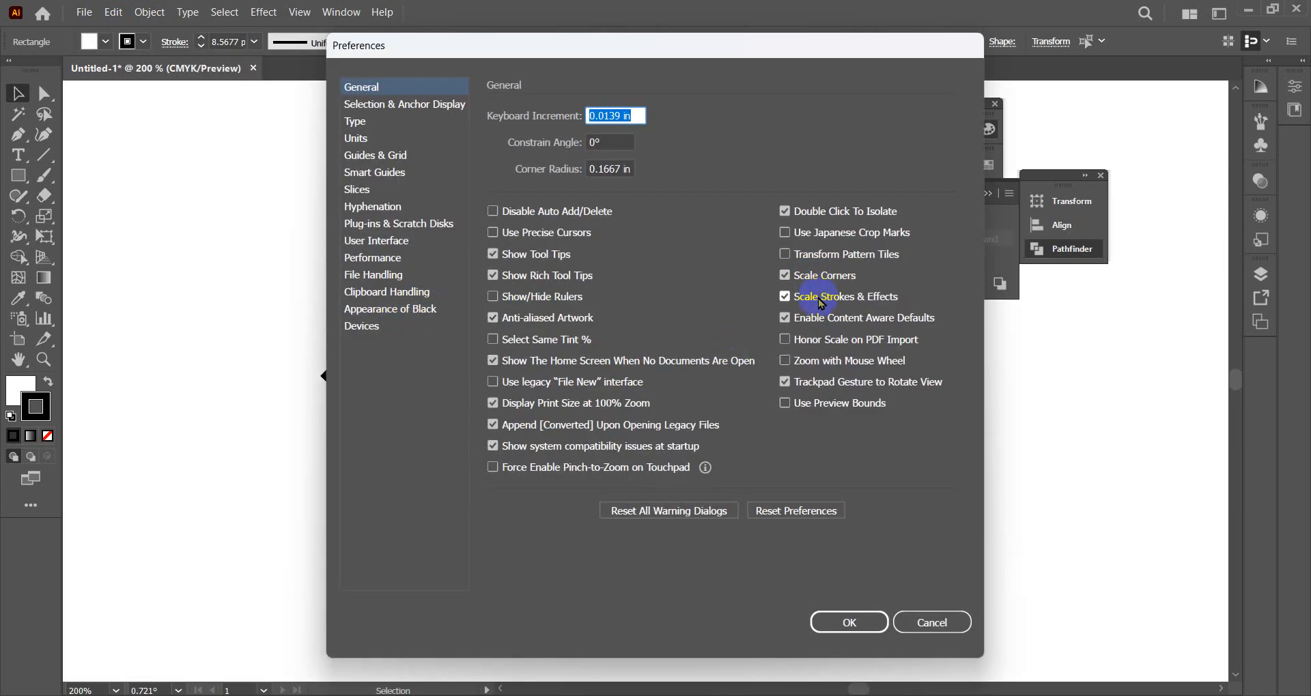
{"action": "left_click", "coordinate": [861, 624]}
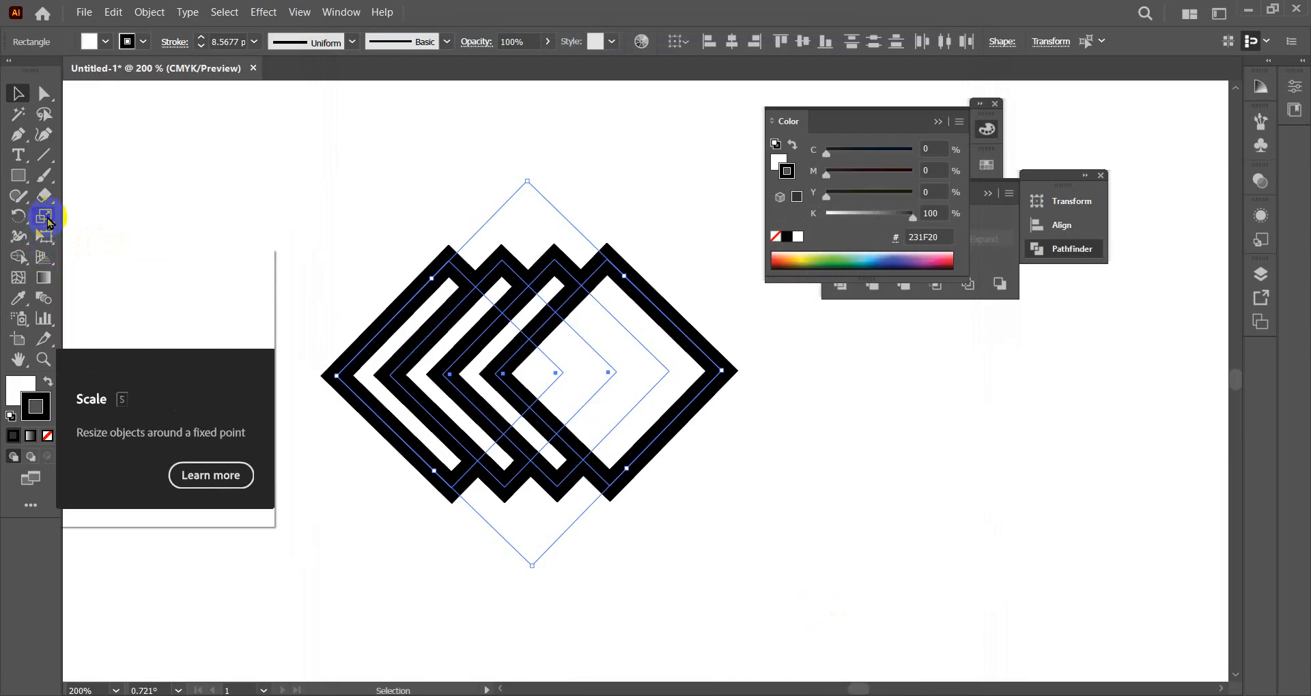
- Turn off Scale Strokes & Effects in the Scale tool's options, leaving the uniform scale at 100%
{"action": "left_click", "coordinate": [45, 217]}
{"action": "double_click", "coordinate": [45, 217]}
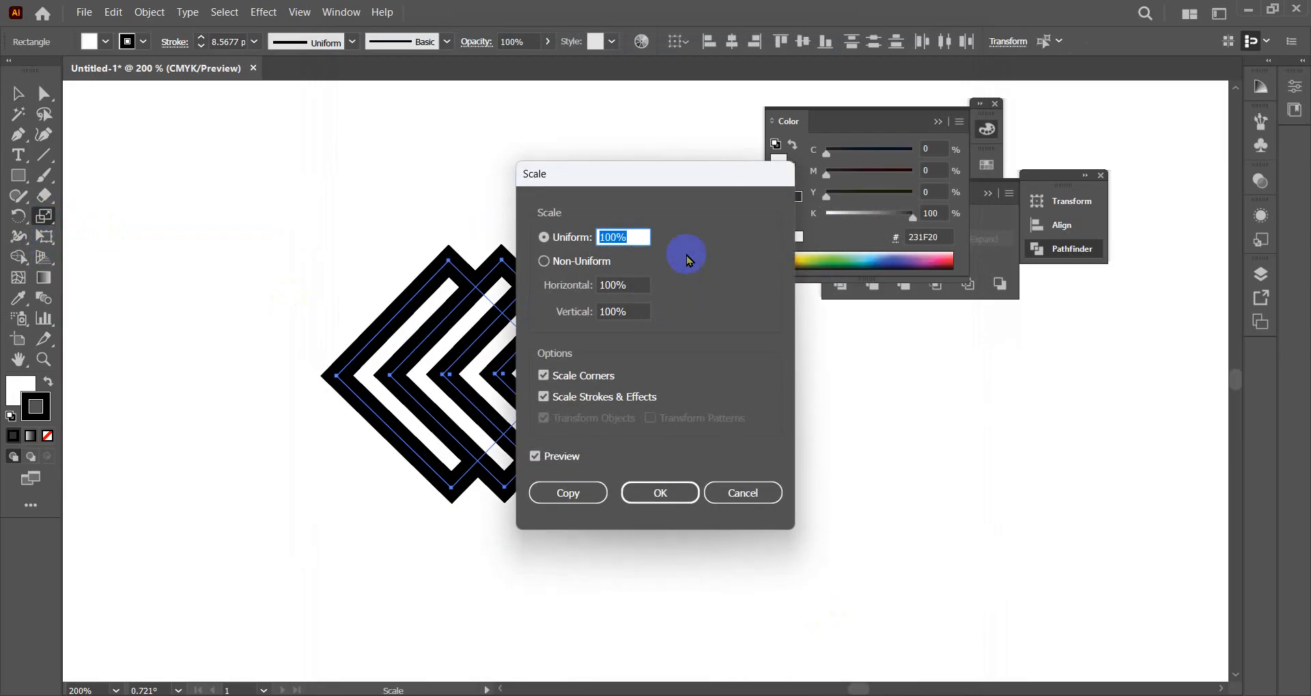
{"action": "left_click", "coordinate": [544, 397]}
{"action": "left_click", "coordinate": [660, 493]}
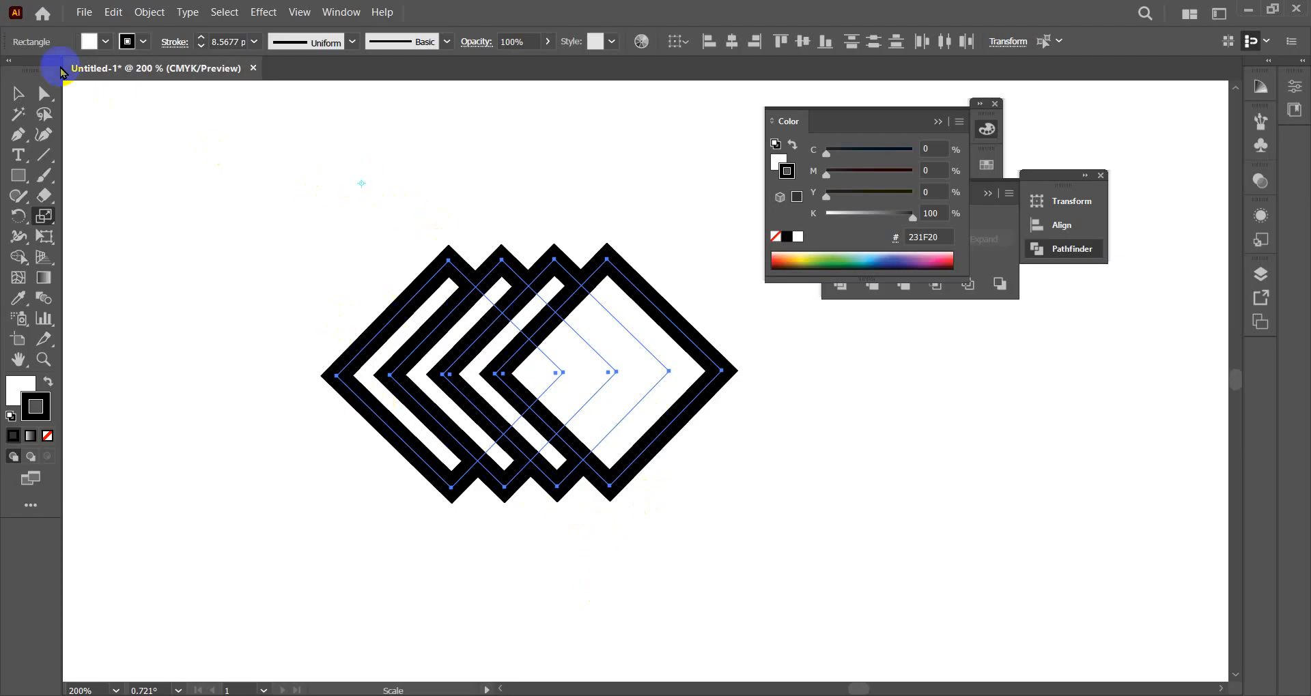
- Select the four overlapping diamonds, expand their strokes with the Expand command, and enlarge the resulting group about its centre
{"action": "left_click", "coordinate": [17, 93]}
{"action": "left_click", "coordinate": [468, 278]}
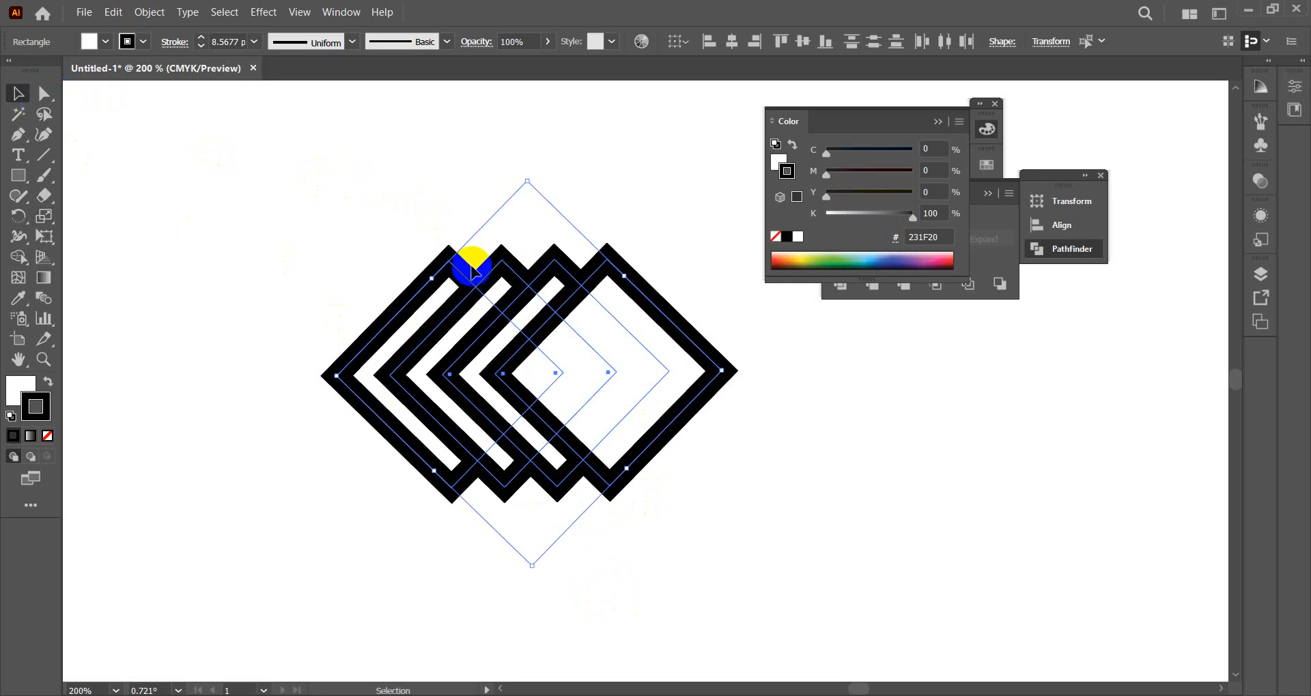
{"action": "left_click_drag", "start_coordinate": [323, 174], "coordinate": [591, 475]}
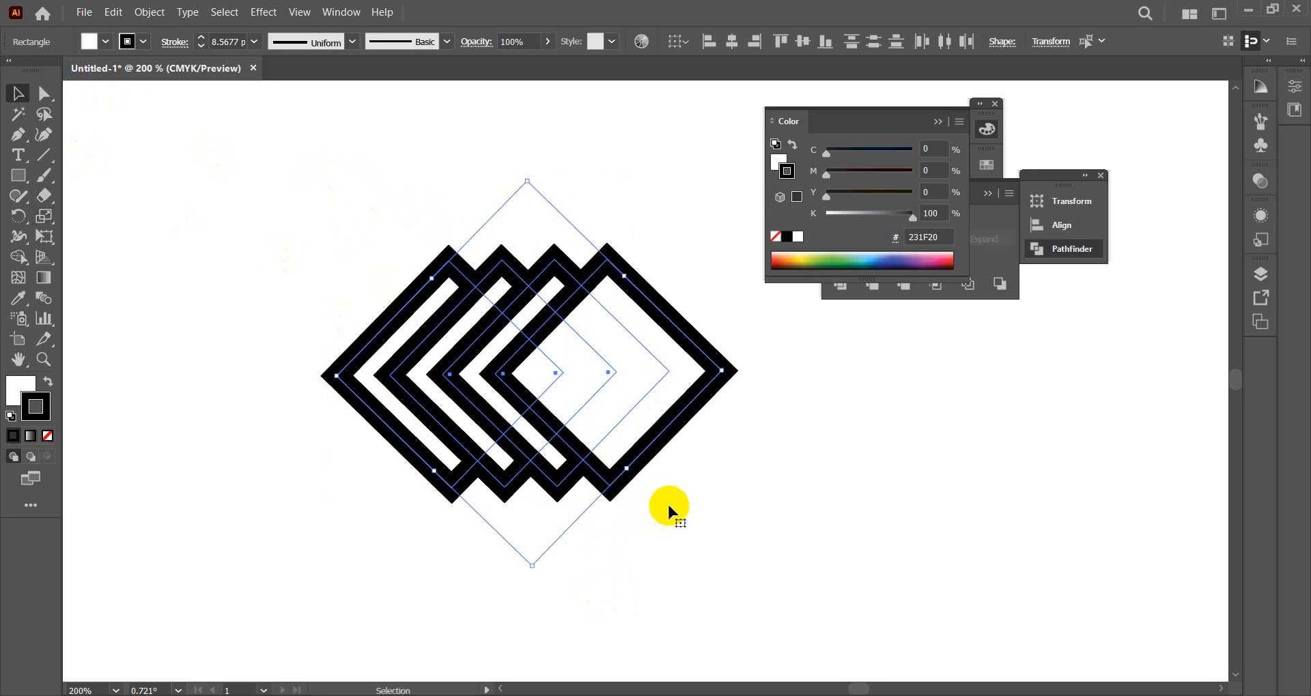
{"action": "left_click", "coordinate": [149, 13]}
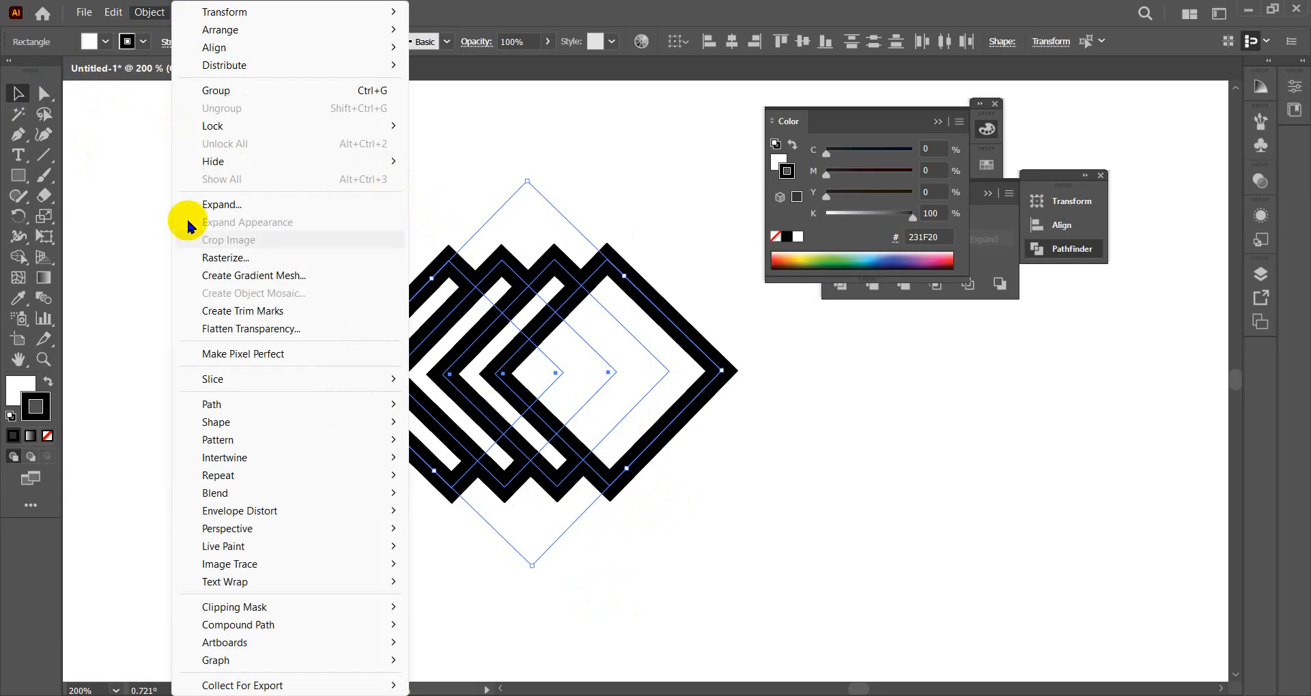
{"action": "left_click", "coordinate": [230, 207]}
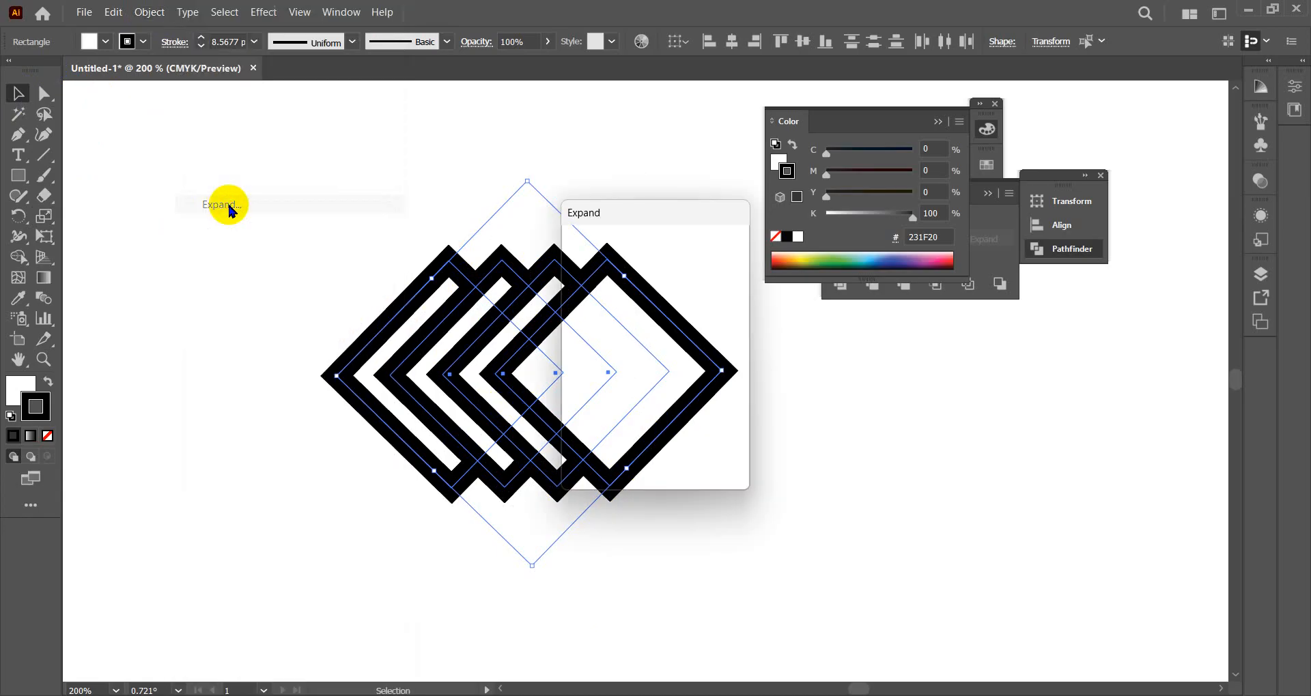
{"action": "mouse_move", "coordinate": [636, 211]}
{"action": "left_mouse_down"}
{"action": "mouse_move", "coordinate": [675, 212]}
{"action": "mouse_move", "coordinate": [877, 303]}
{"action": "mouse_move", "coordinate": [1065, 330]}
{"action": "left_mouse_up"}
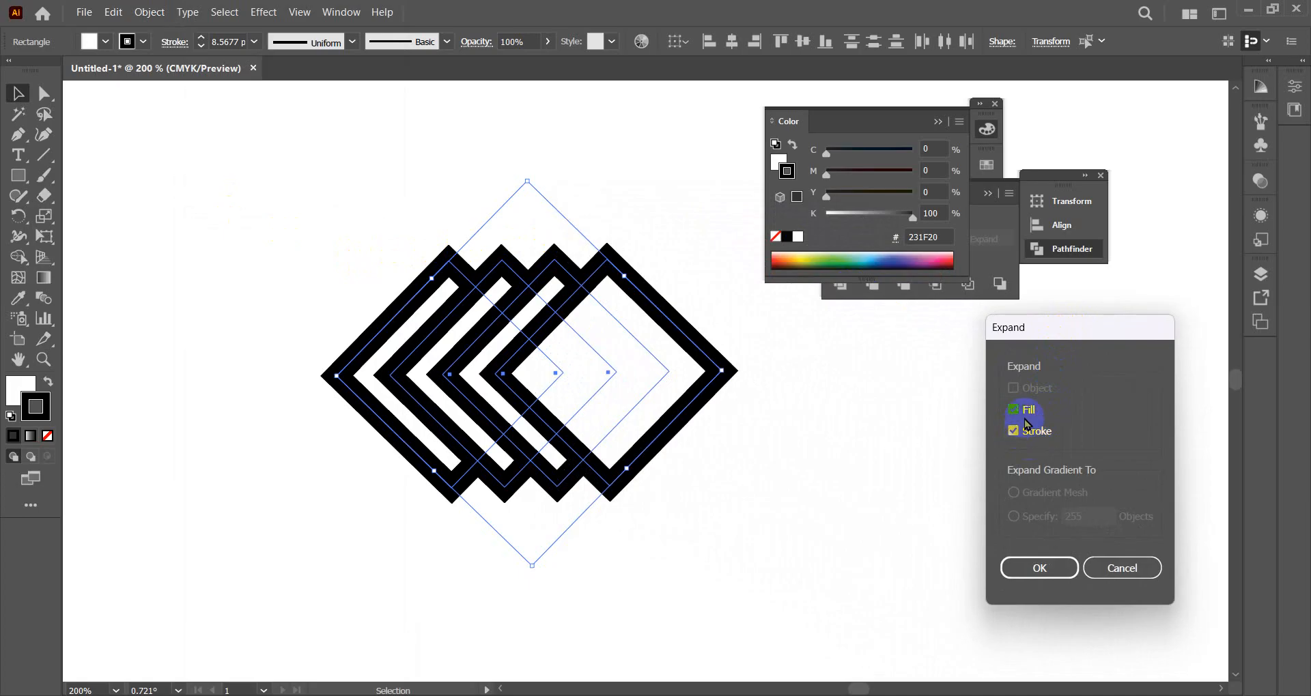
{"action": "left_click", "coordinate": [1015, 411]}
{"action": "left_click", "coordinate": [1037, 570]}
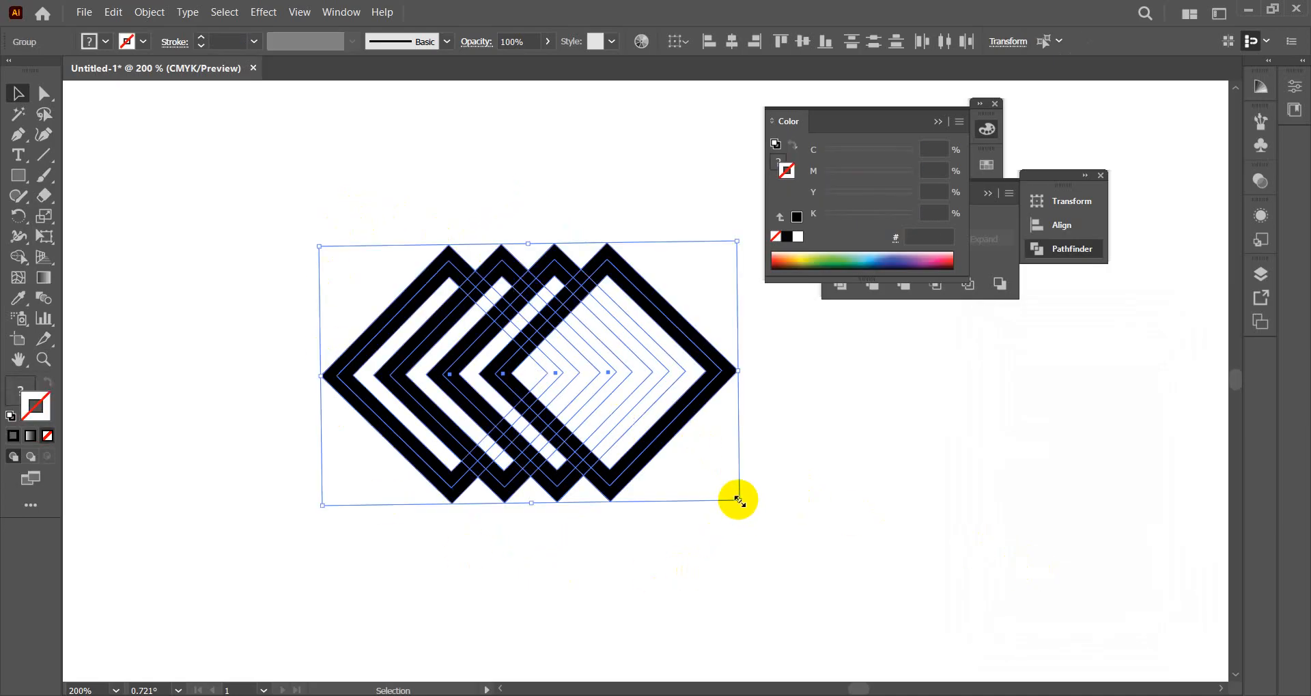
{"action": "left_click_drag", "start_coordinate": [737, 500], "coordinate": [863, 584]}
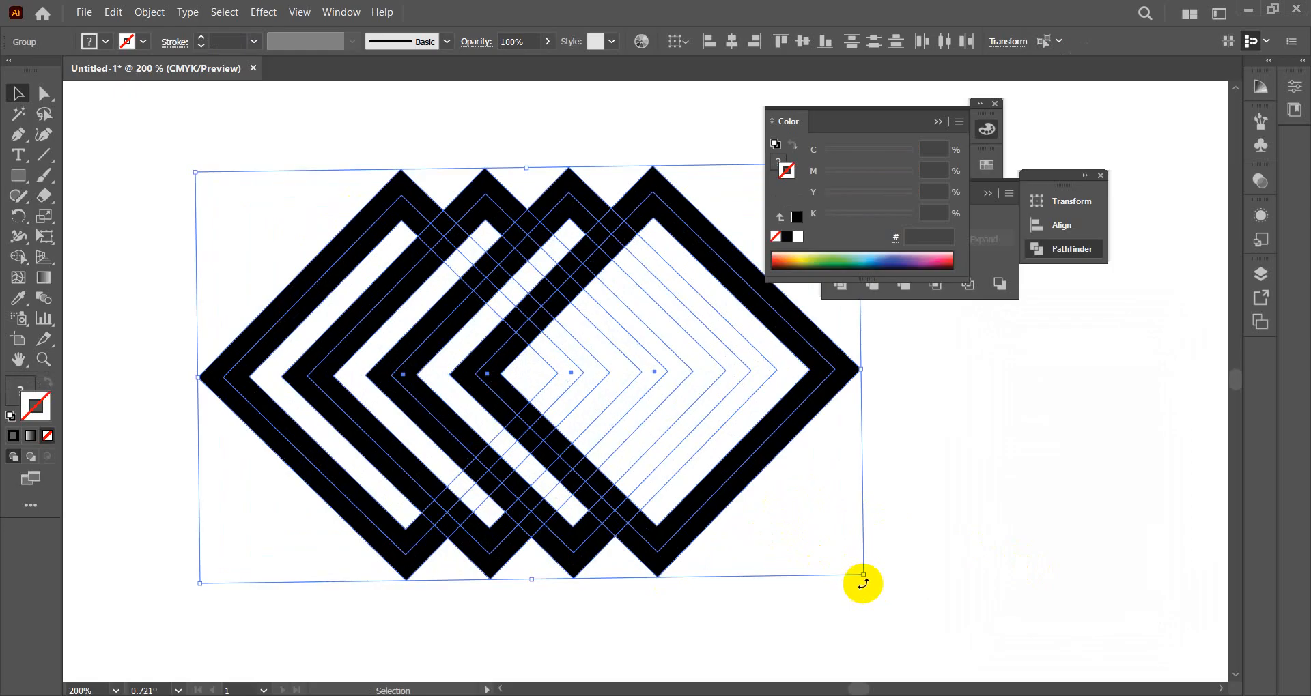
- Undo the group's enlargement, the expansion and earlier scalings, and redo up to the diamonds with the 50.097 pt stroke
{"action": "key", "text": "ctrl+z"}
{"action": "key", "text": "ctrl+z"}
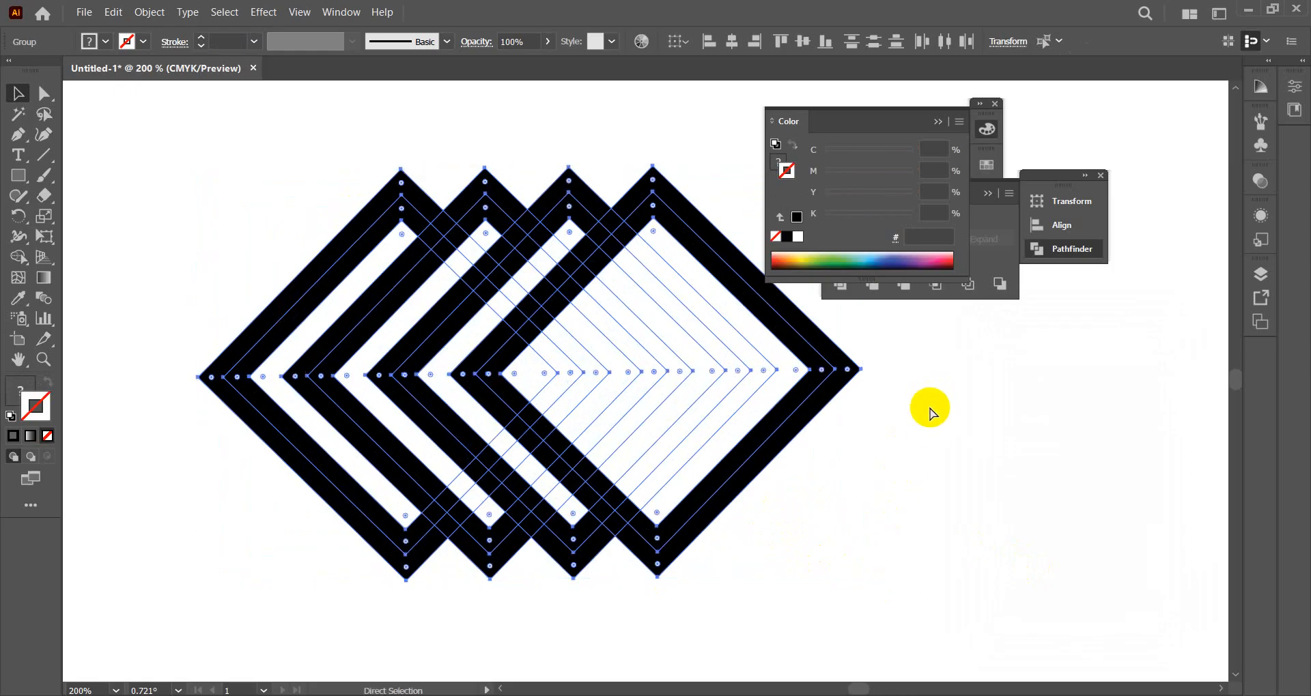
{"action": "key", "text": "ctrl+z"}
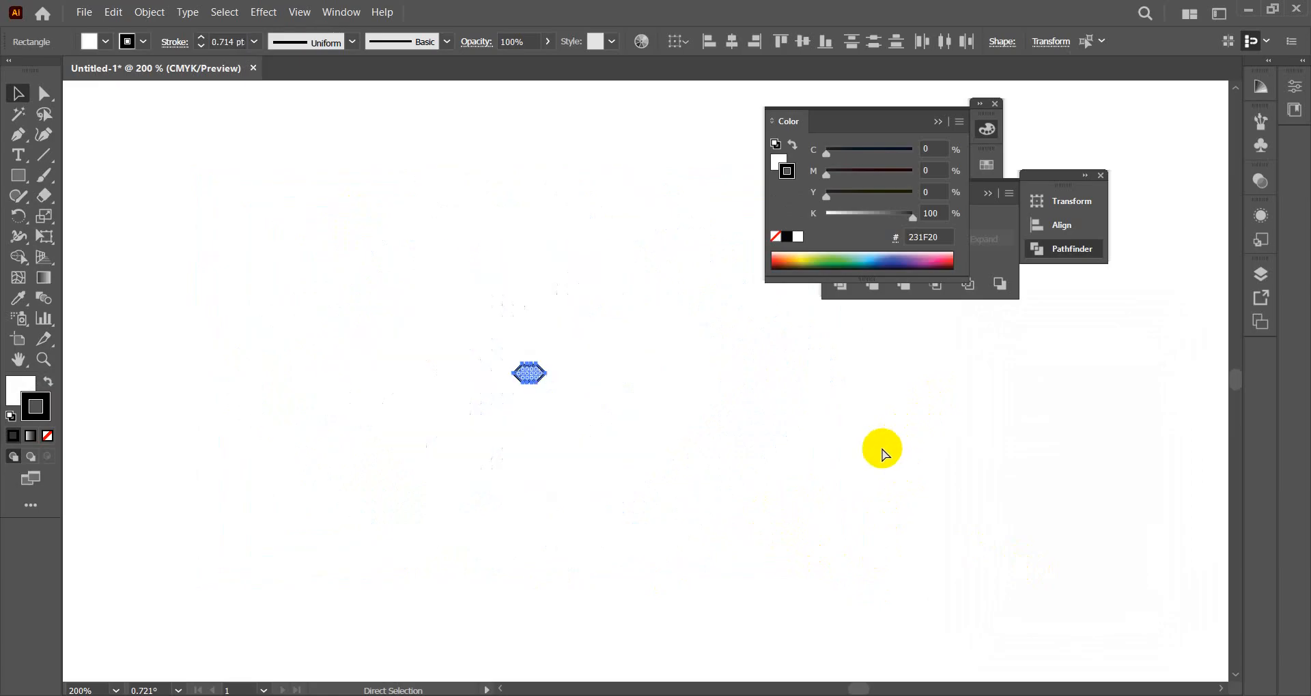
{"action": "key", "text": "ctrl+shift+z"}
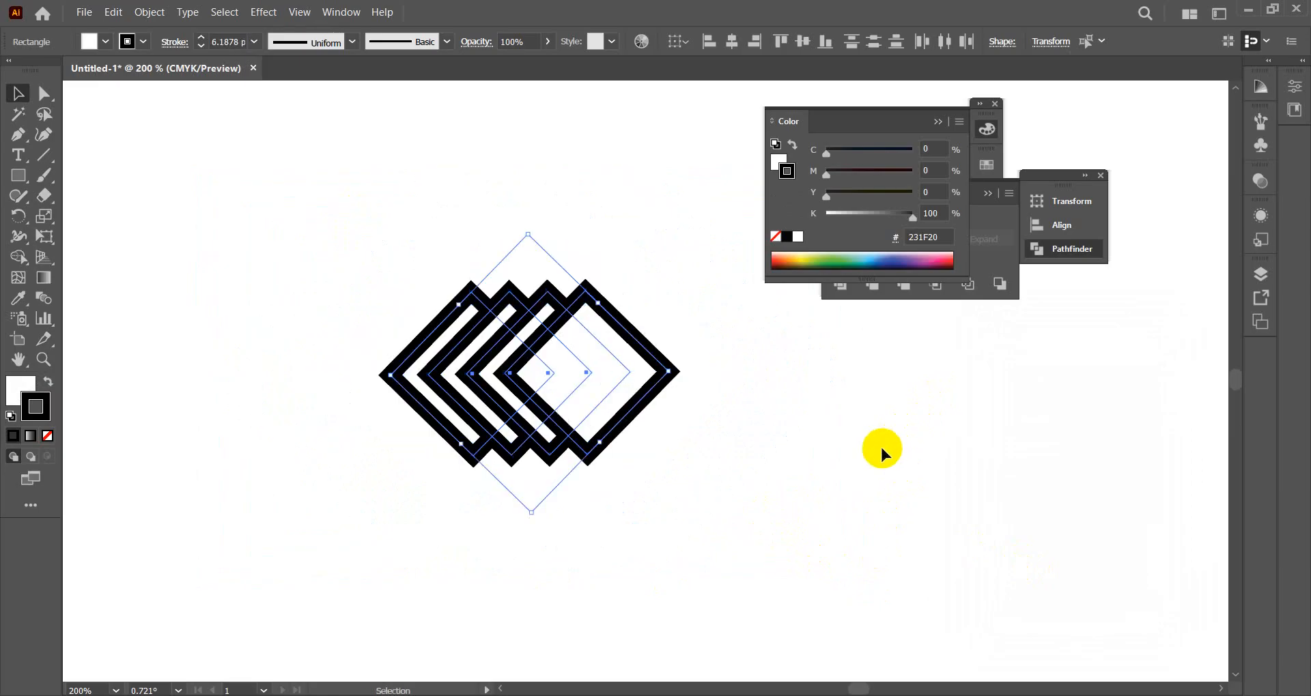
{"action": "key", "text": "ctrl+shift+z"}
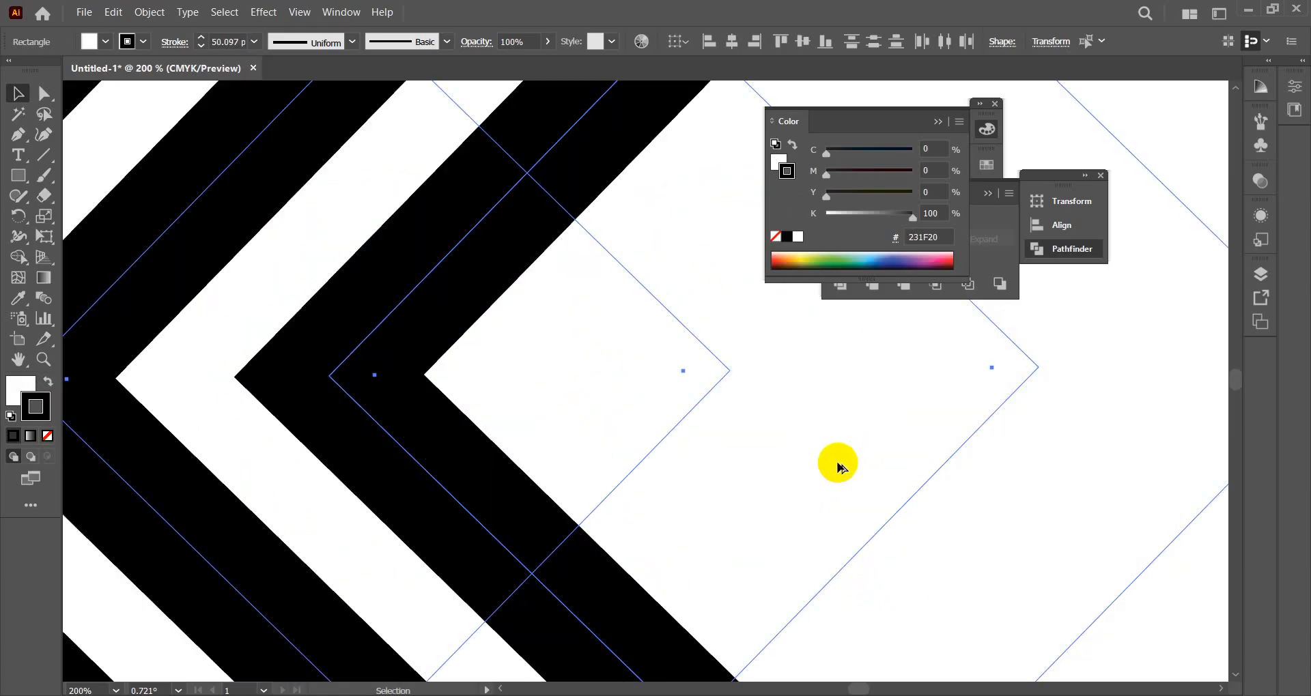
- Move the four large diamonds off the artboard to its left, over the upper part of the cloud
{"action": "scroll", "coordinate": [833, 456], "scroll_direction": "down", "scroll_amount": 4}
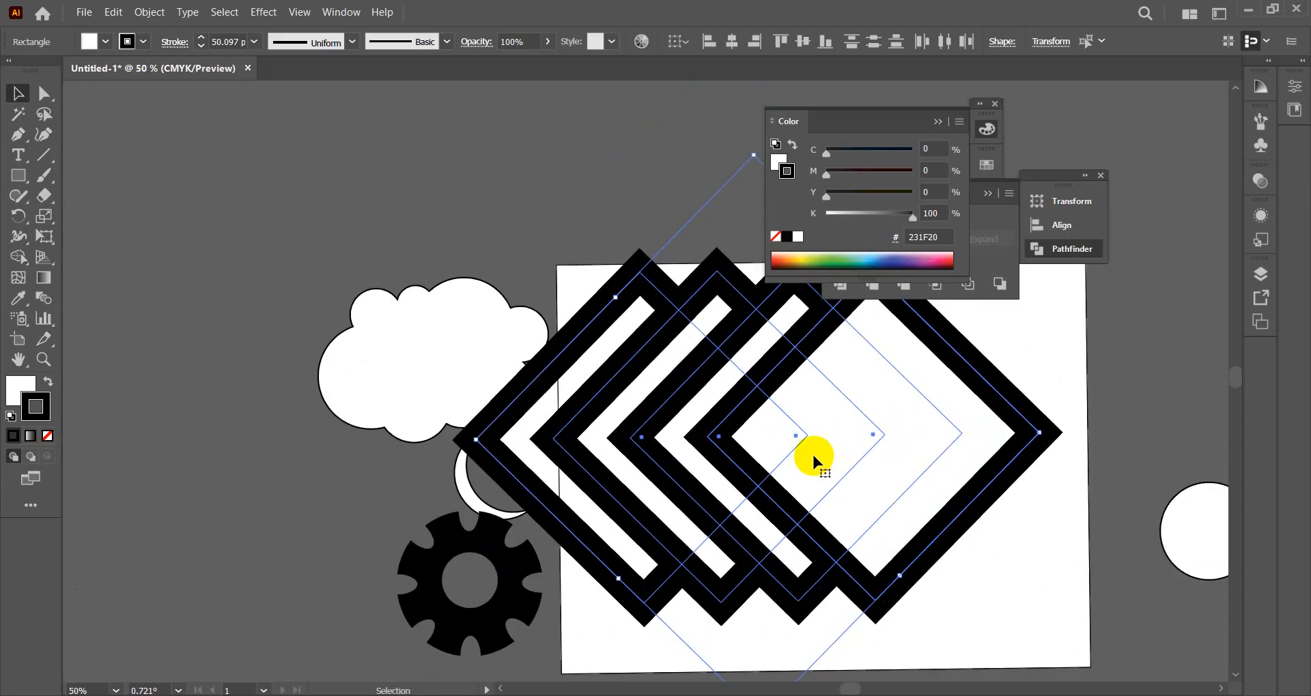
{"action": "left_click_drag", "start_coordinate": [714, 430], "coordinate": [71, 284]}
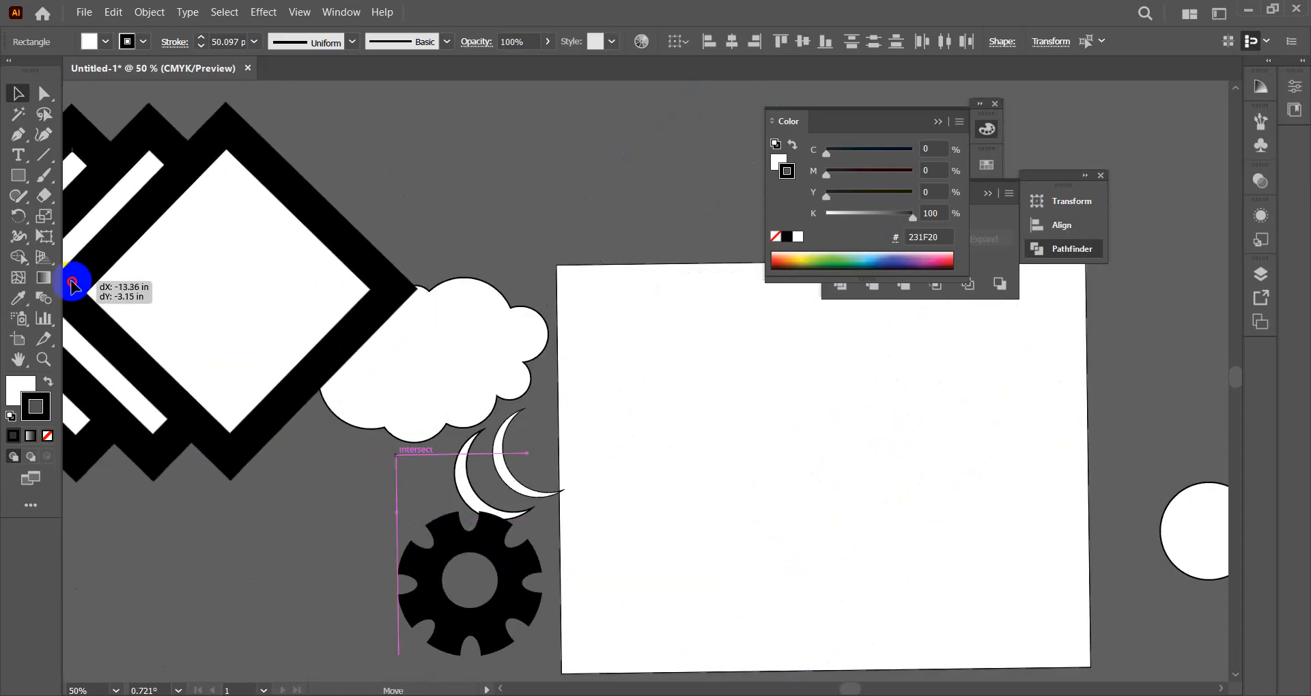
{"action": "scroll", "coordinate": [575, 534], "scroll_direction": "up", "scroll_amount": 2}
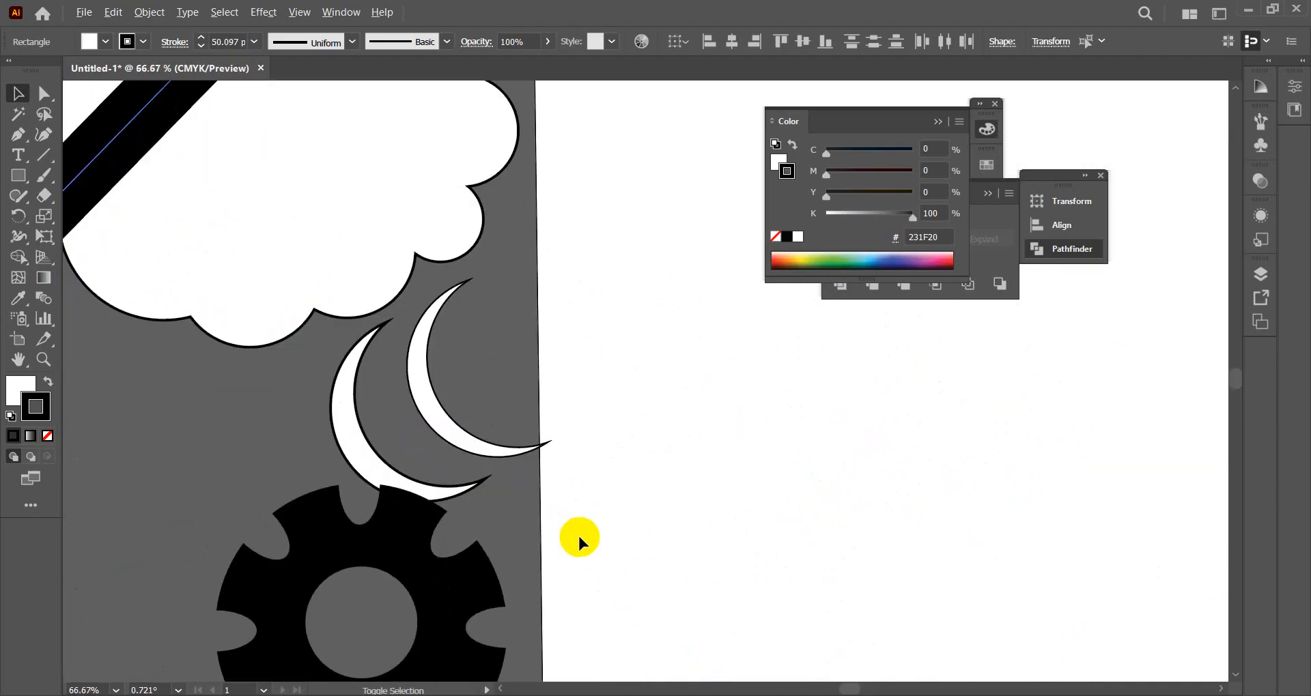
{"action": "left_click_drag", "start_coordinate": [708, 453], "coordinate": [480, 437]}
{"action": "scroll", "coordinate": [482, 440], "scroll_direction": "down", "scroll_amount": 1}
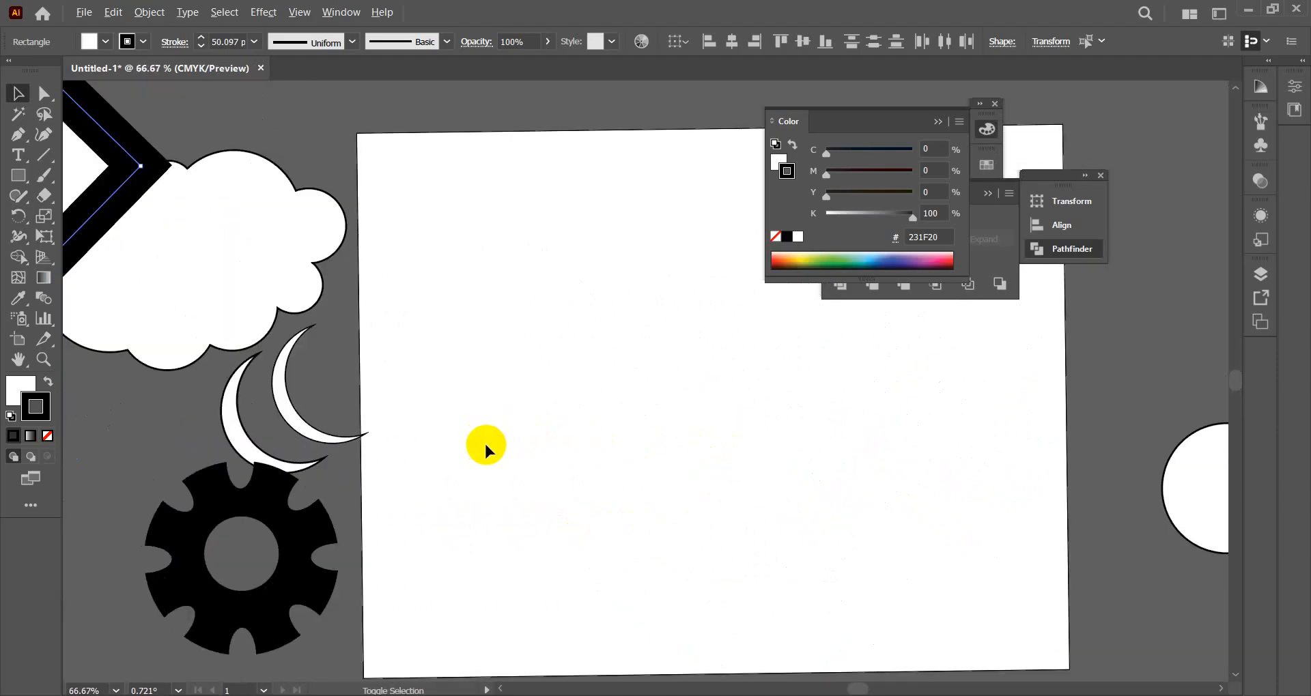
{"action": "left_click_drag", "start_coordinate": [667, 442], "coordinate": [609, 418]}
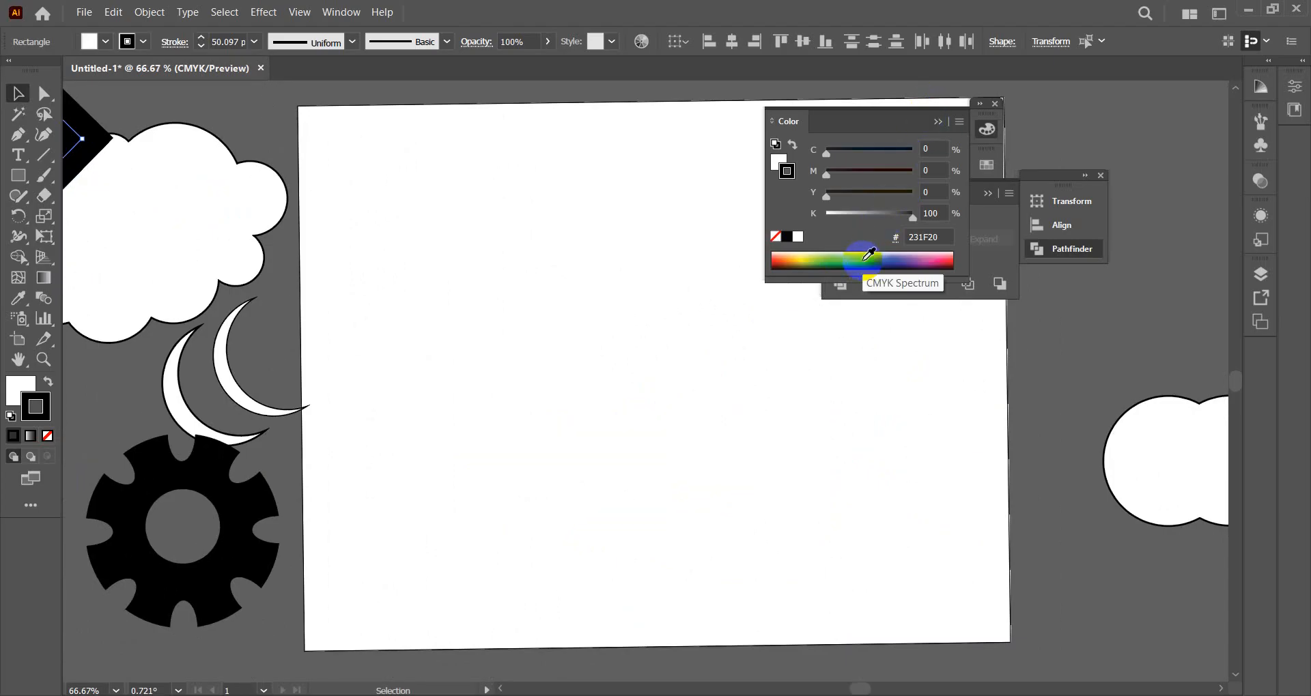
{"action": "left_click", "coordinate": [141, 154]}
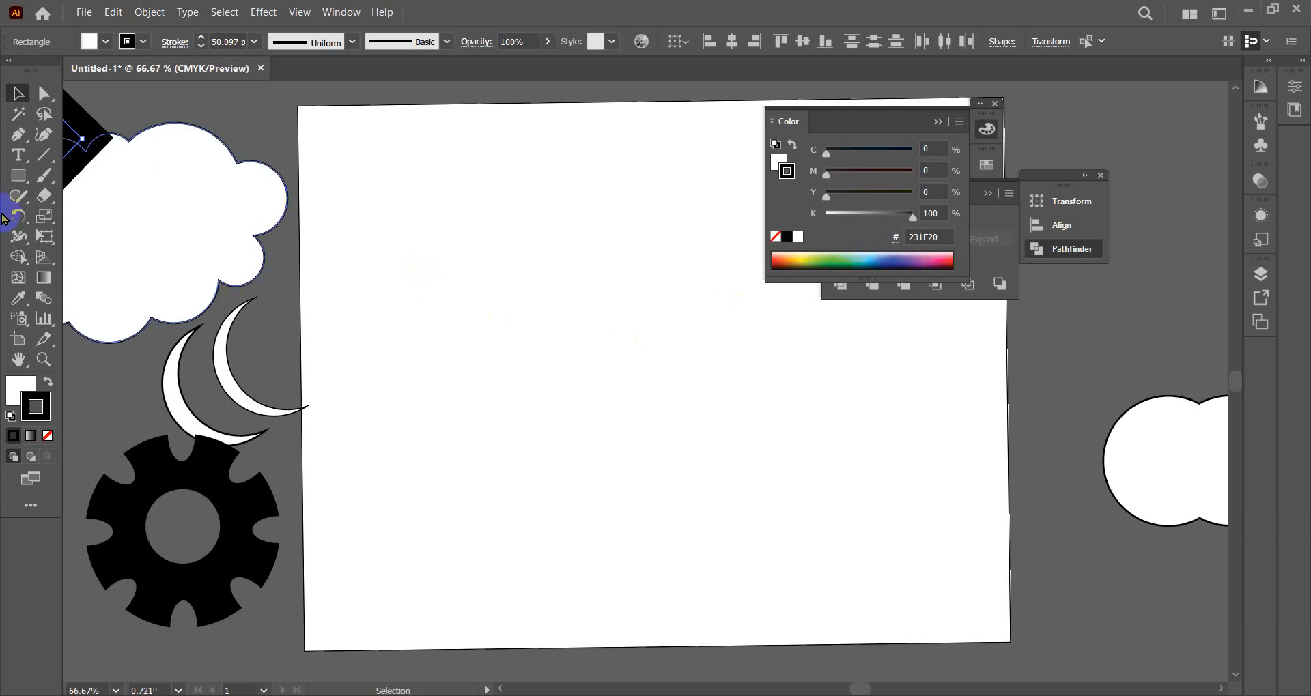
- Draw an upright five-pointed star with the Star tool near the middle of the empty artboard
{"action": "left_click", "coordinate": [22, 181]}
{"action": "left_click_drag", "start_coordinate": [21, 179], "coordinate": [97, 261]}
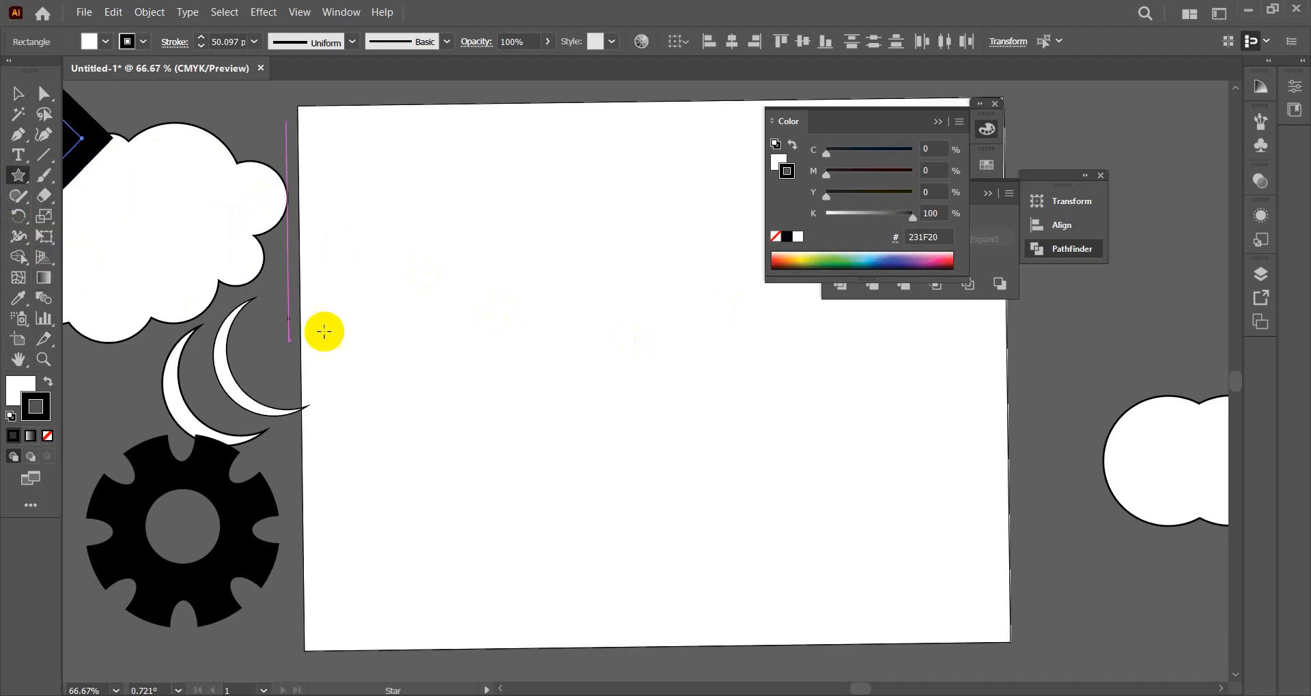
{"action": "left_click_drag", "start_coordinate": [584, 345], "coordinate": [615, 380]}
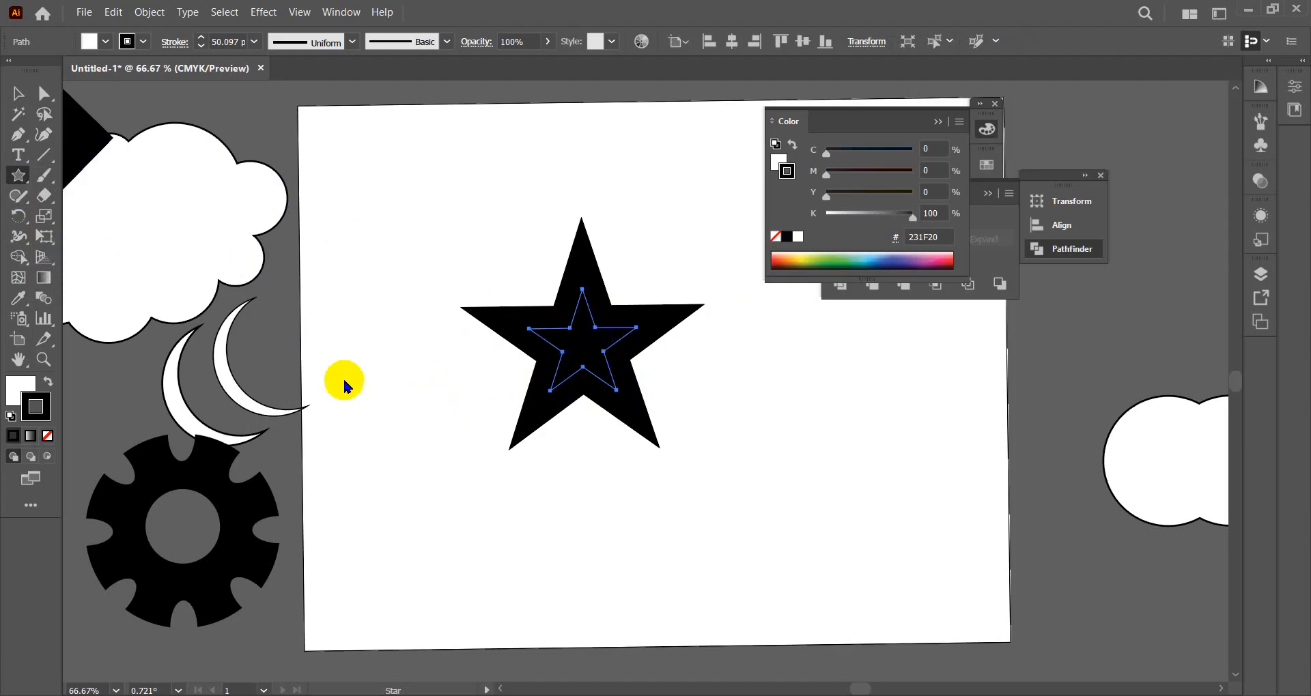
- Try an 8 pt stroke on the star, set its stroke weight to 10 pt, and deselect it
{"action": "left_click", "coordinate": [254, 42]}
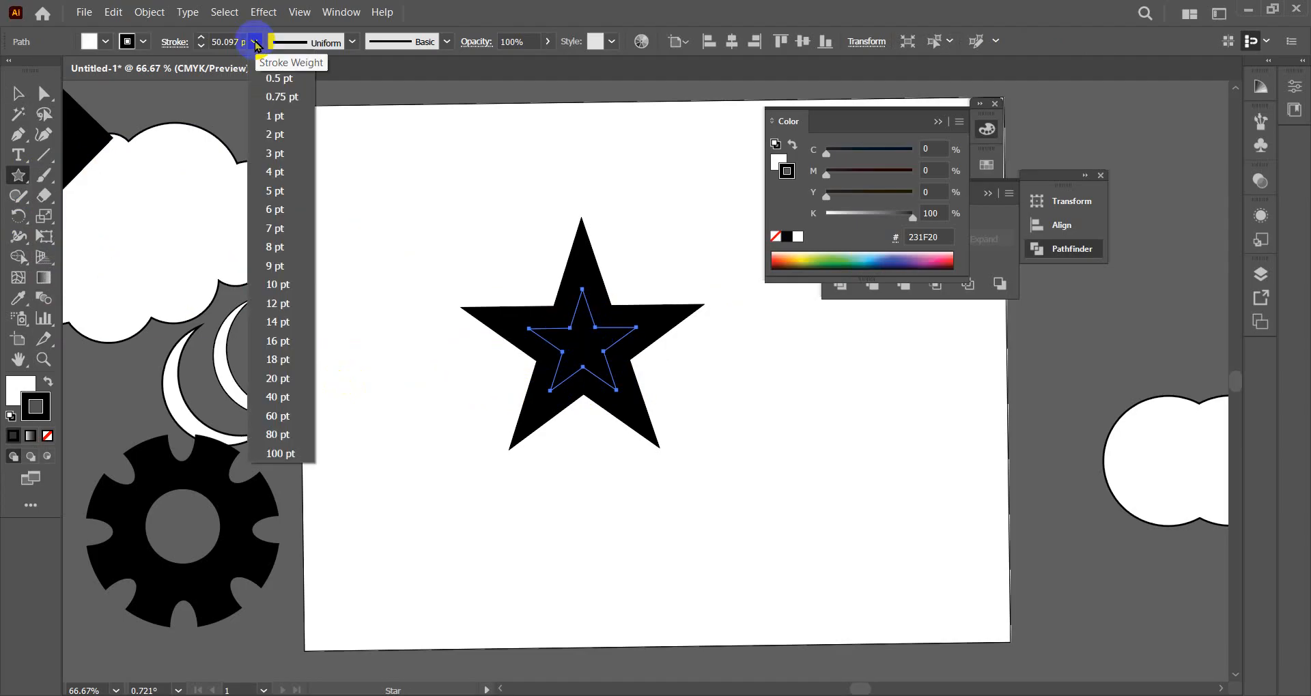
{"action": "left_click", "coordinate": [278, 247]}
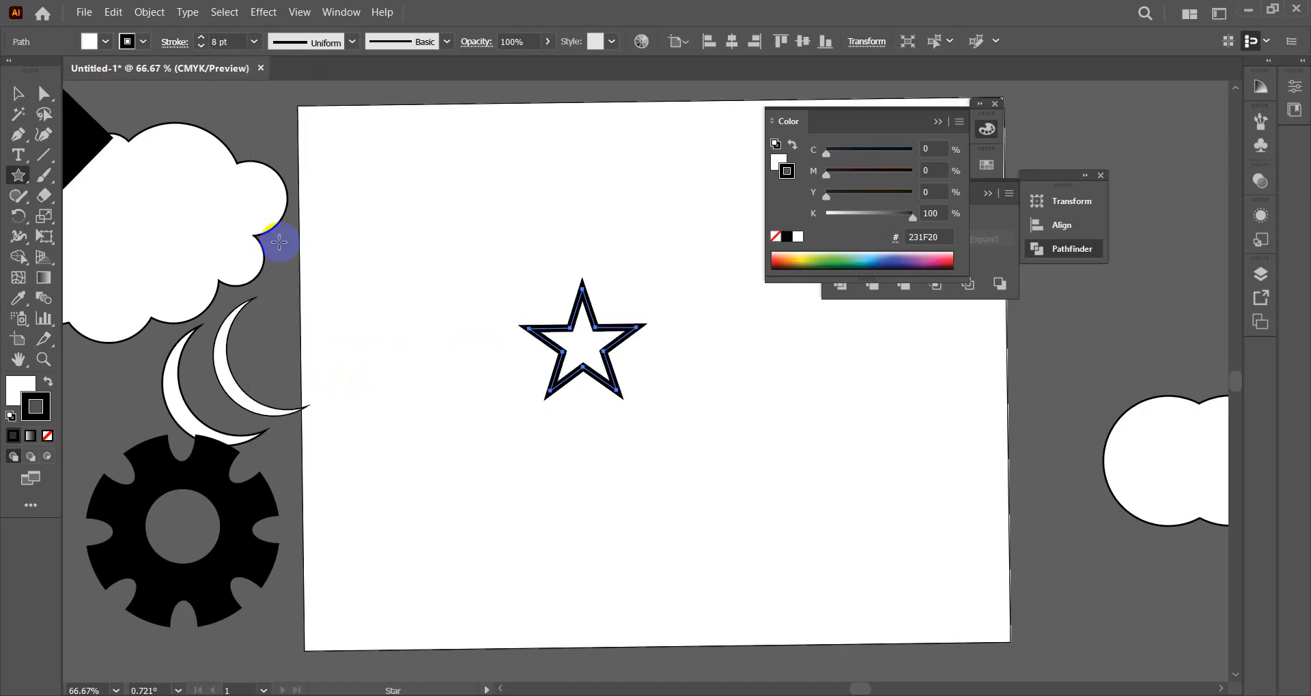
{"action": "left_click", "coordinate": [254, 43]}
{"action": "left_click", "coordinate": [281, 285]}
{"action": "left_click", "coordinate": [18, 93]}
{"action": "left_click", "coordinate": [454, 229]}
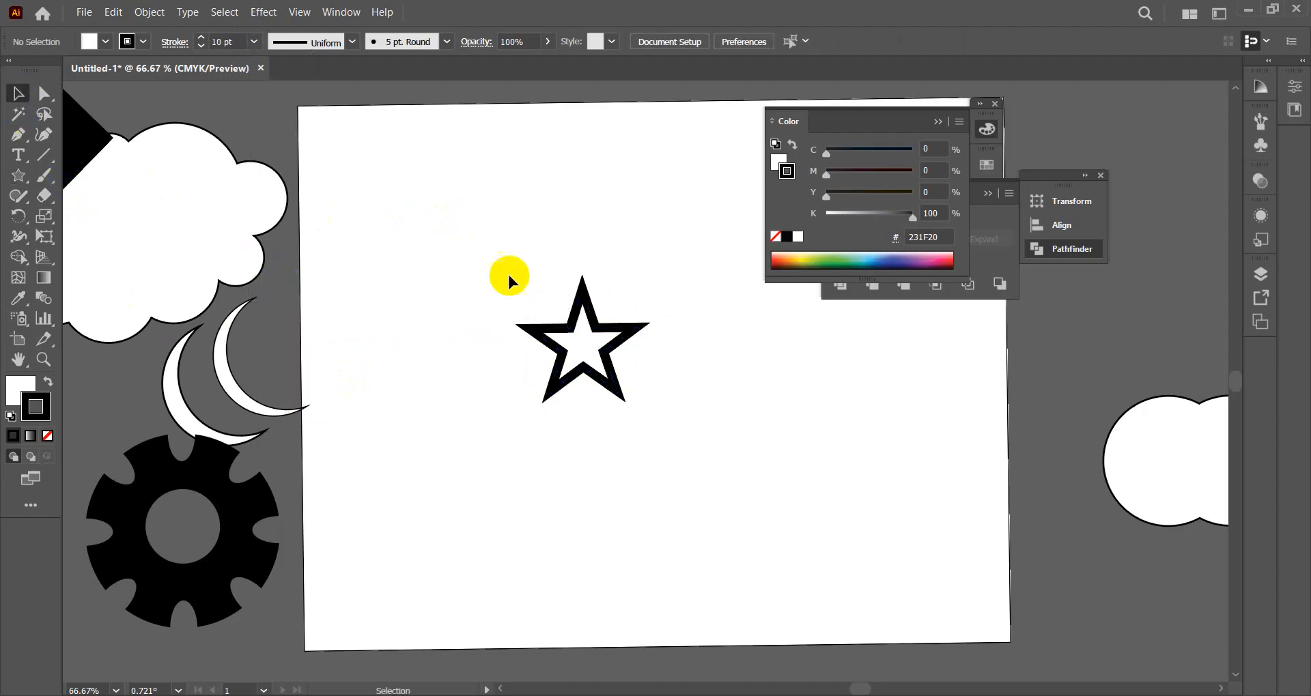
- Give the star's outline rounded corners by setting its stroke to Round Join
{"action": "left_click", "coordinate": [604, 351]}
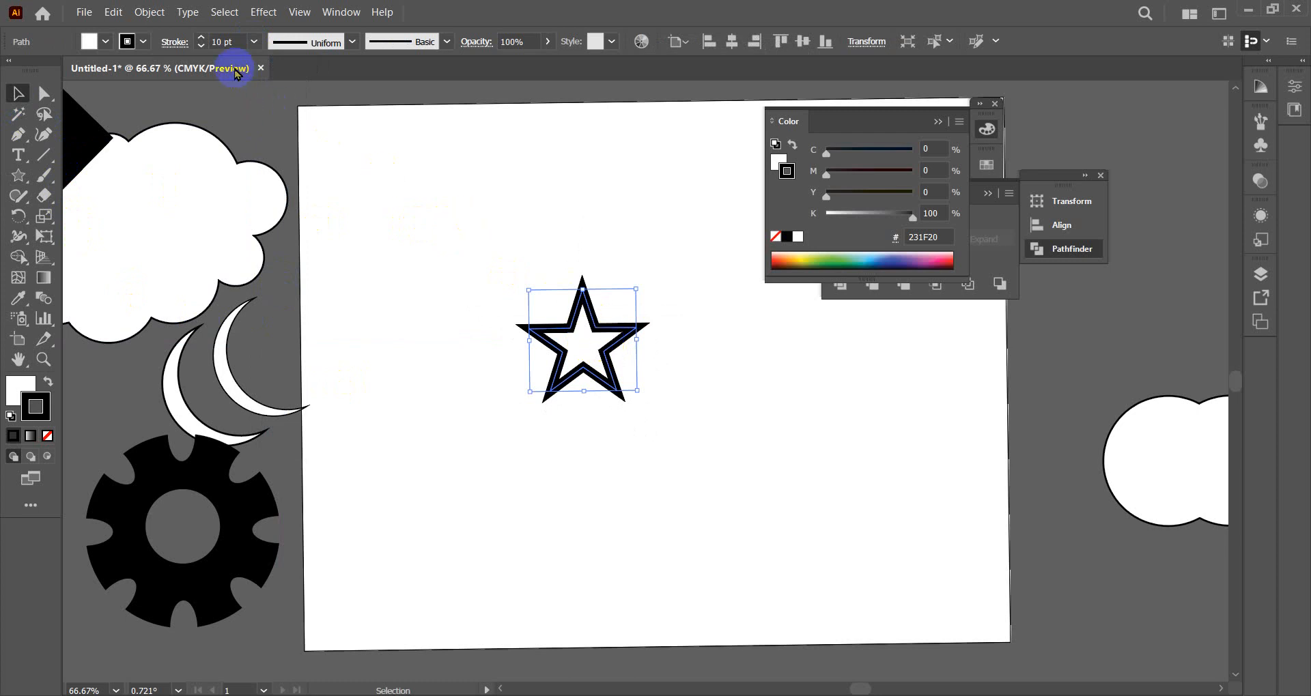
{"action": "left_click", "coordinate": [175, 41]}
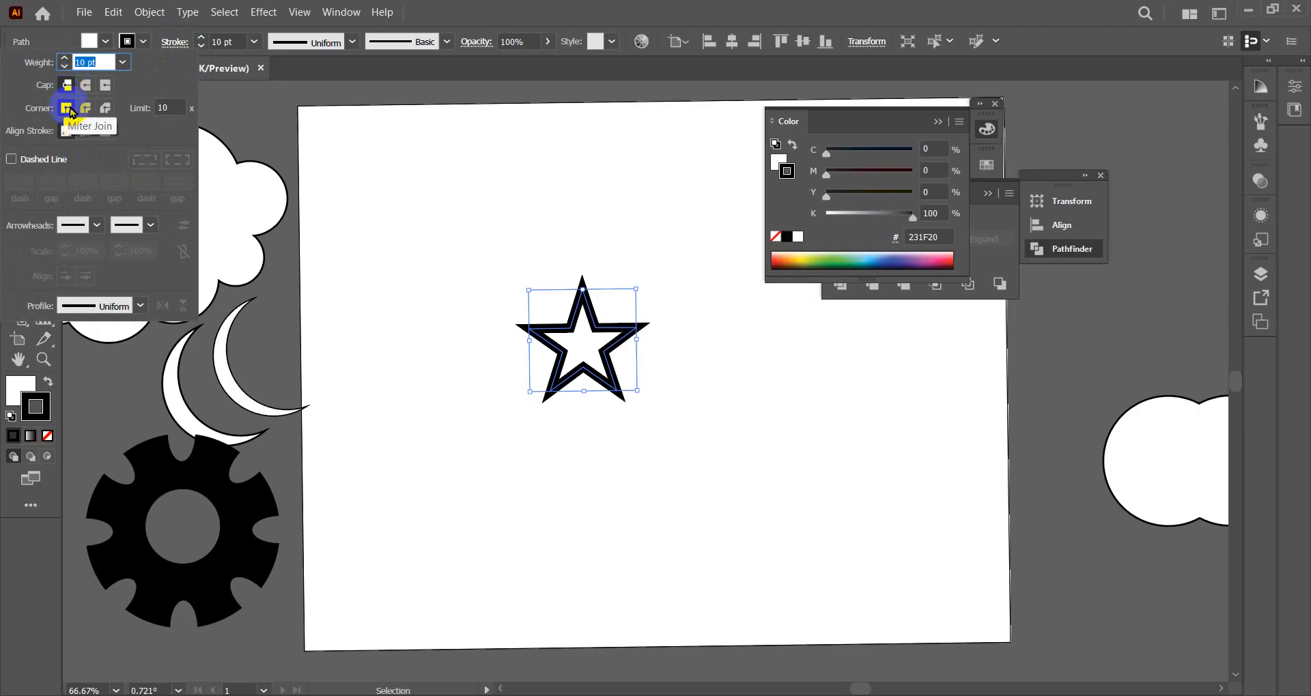
{"action": "left_click", "coordinate": [84, 110]}
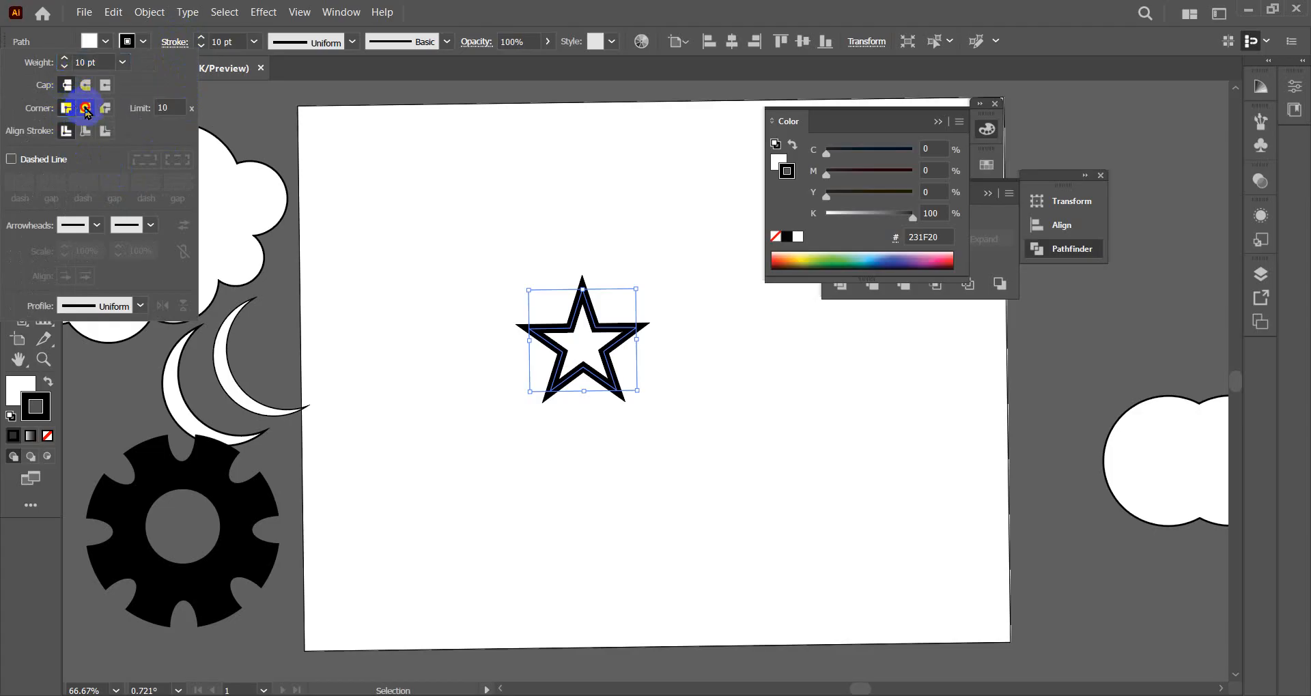
{"action": "left_click", "coordinate": [483, 198]}
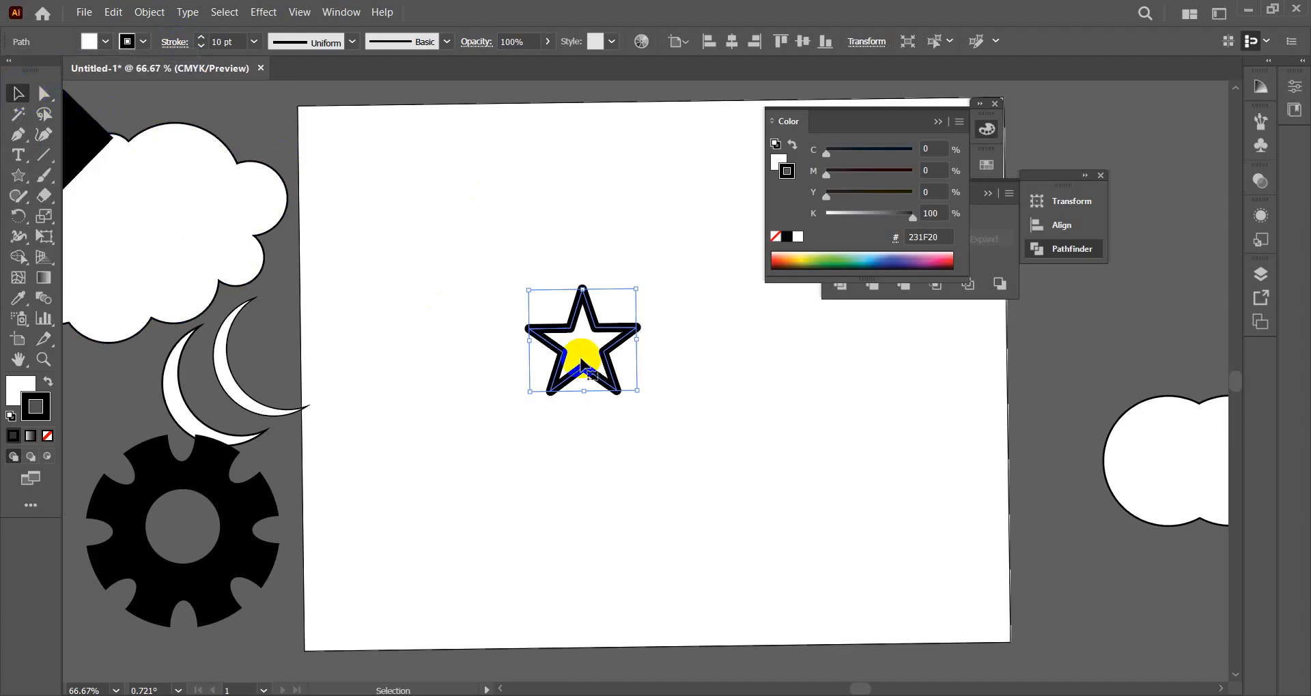
- Fill the star with the red colour D31A1A and deselect it
{"action": "double_click", "coordinate": [16, 386]}
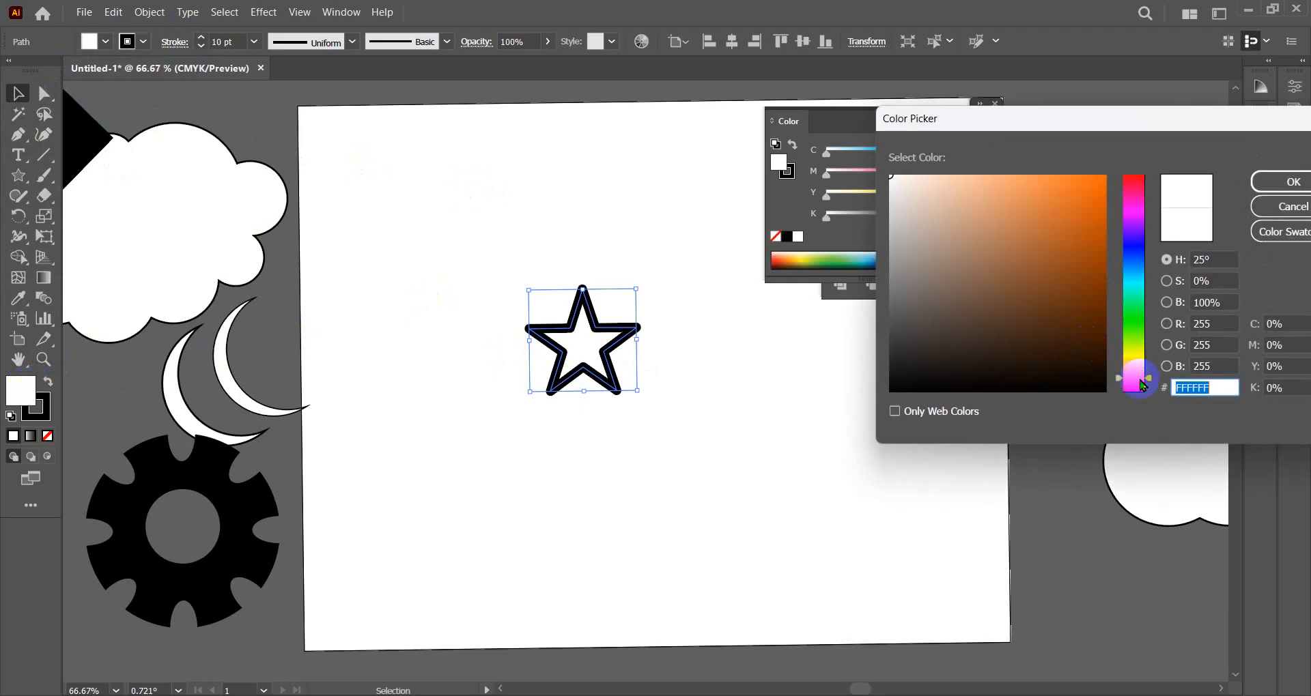
{"action": "mouse_move", "coordinate": [1142, 385]}
{"action": "left_mouse_down"}
{"action": "mouse_move", "coordinate": [1117, 363]}
{"action": "mouse_move", "coordinate": [1130, 394]}
{"action": "left_mouse_up"}
{"action": "left_click_drag", "start_coordinate": [1068, 243], "coordinate": [1079, 213]}
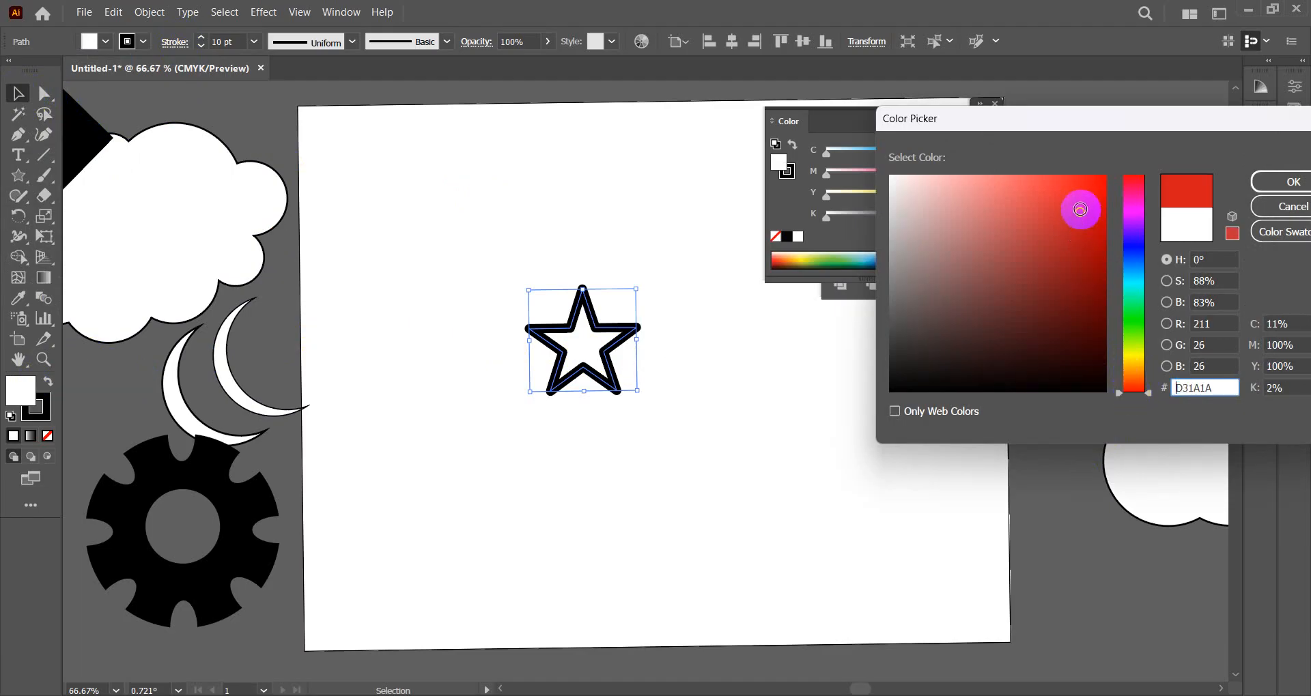
{"action": "left_click", "coordinate": [1288, 190]}
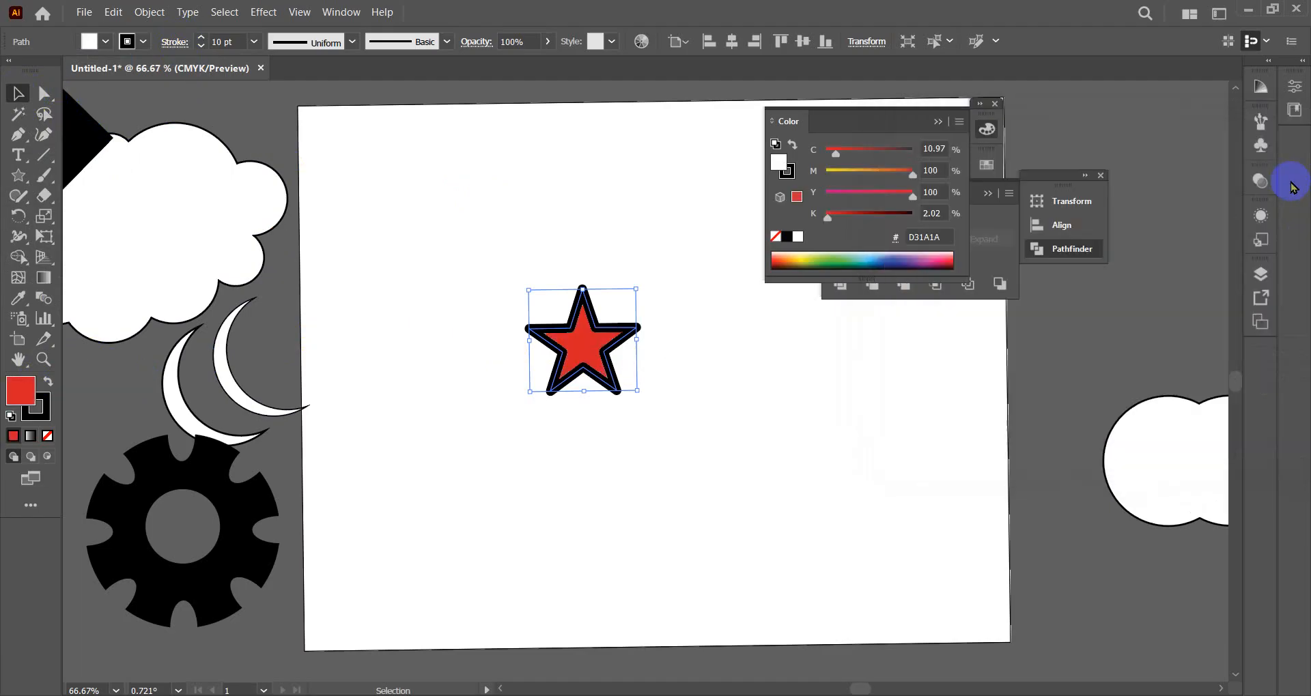
{"action": "left_click", "coordinate": [529, 190]}
- Place a copy of the red star overlapping its right side and shrink the copy about its centre
{"action": "scroll", "coordinate": [628, 250], "scroll_direction": "up", "scroll_amount": 1}
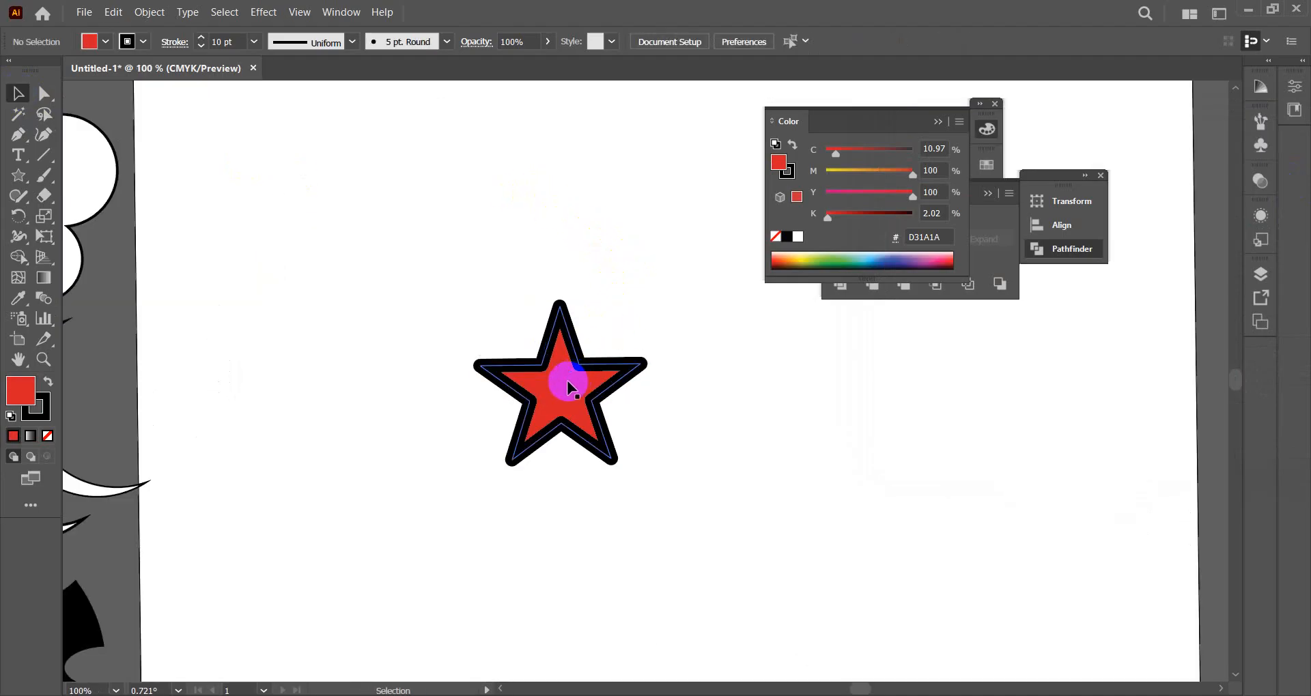
{"action": "left_click", "coordinate": [574, 399]}
{"action": "left_click_drag", "start_coordinate": [574, 400], "coordinate": [632, 405]}
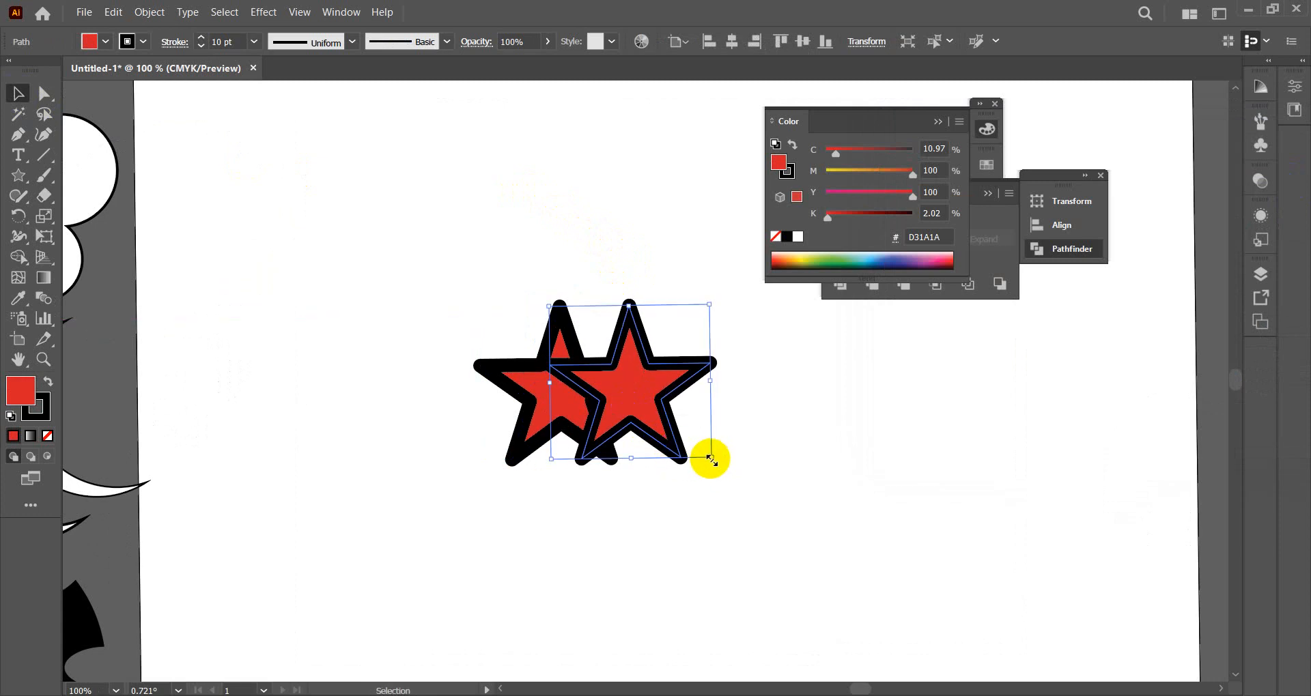
{"action": "left_click_drag", "start_coordinate": [709, 458], "coordinate": [682, 446]}
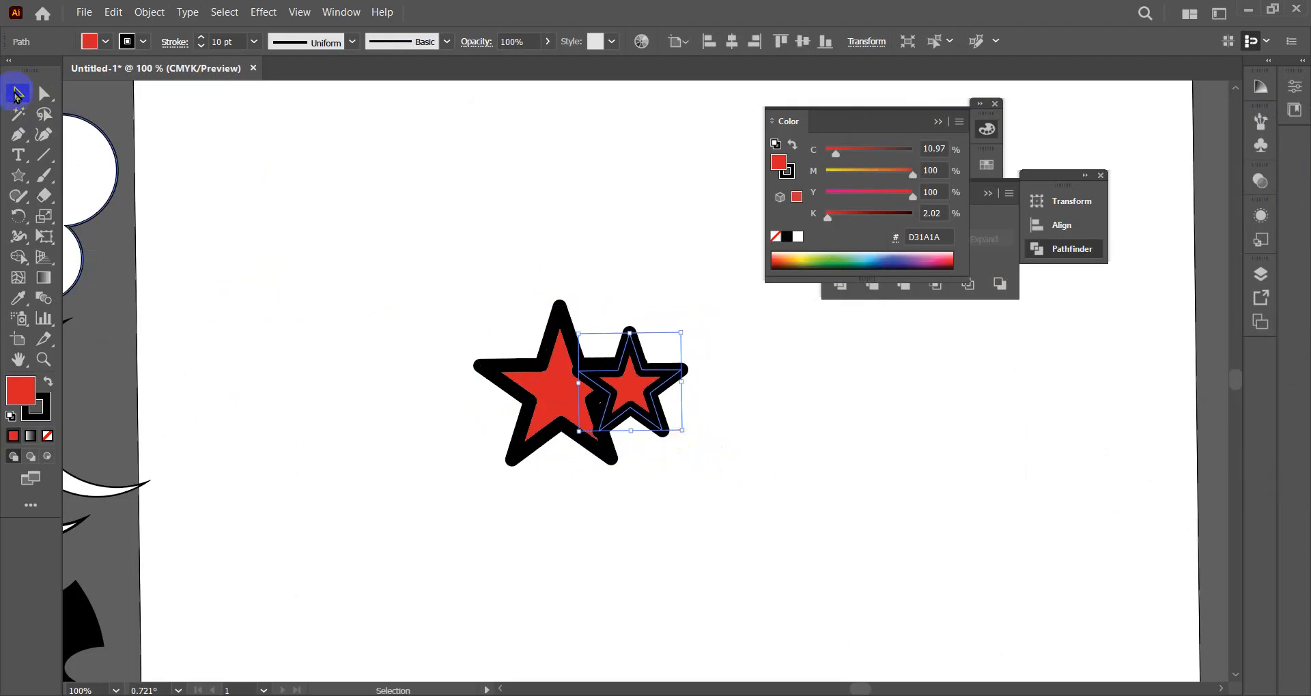
- Place a copy of the small star over the large star's left side, mirroring the small one on the right
{"action": "left_click", "coordinate": [866, 374]}
{"action": "left_click_drag", "start_coordinate": [629, 403], "coordinate": [512, 406]}
{"action": "left_click", "coordinate": [770, 421]}
{"action": "left_click", "coordinate": [735, 447]}
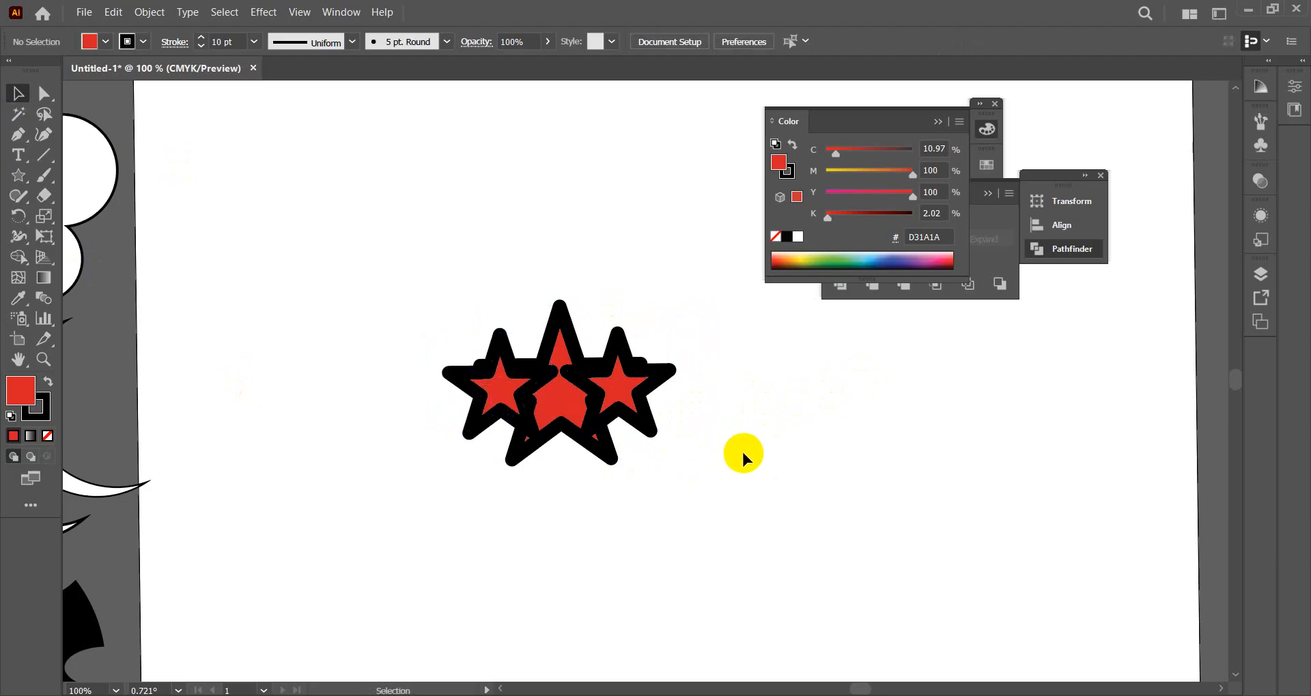
- Bring the large star to the front of the two small stars and deselect it
{"action": "left_click", "coordinate": [554, 408]}
{"action": "right_click", "coordinate": [554, 409]}
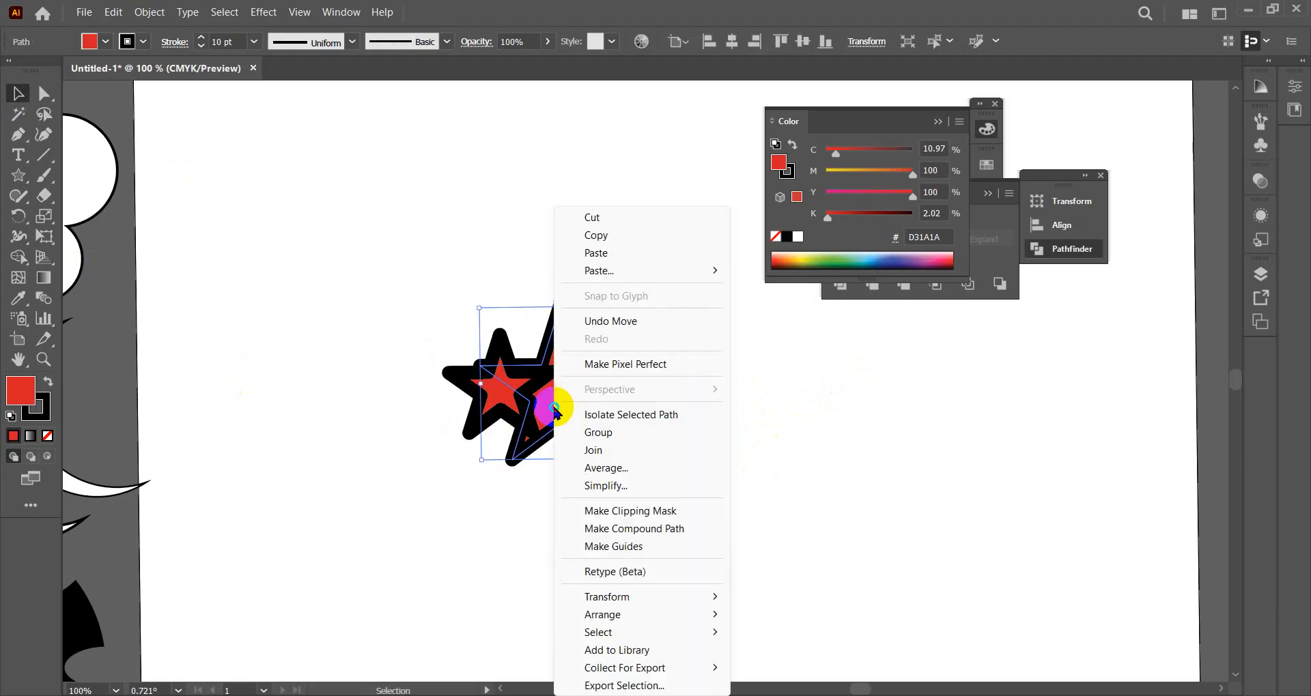
{"action": "mouse_move", "coordinate": [608, 615]}
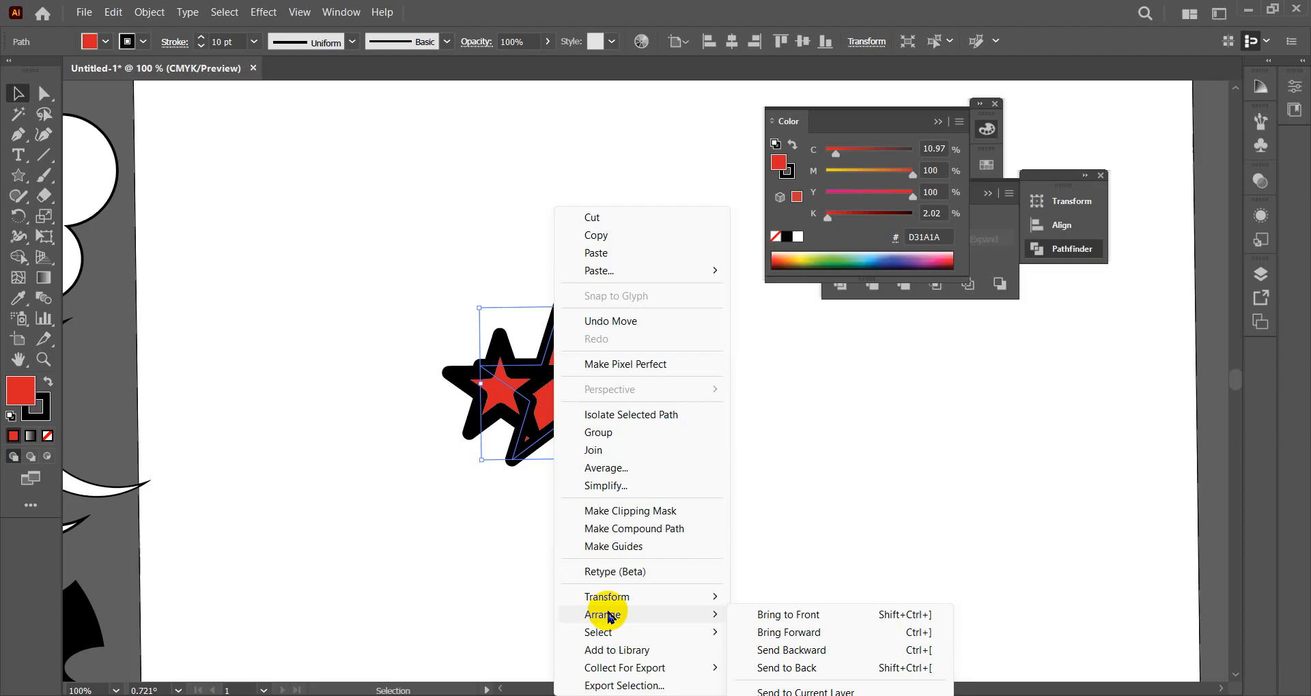
{"action": "left_click", "coordinate": [771, 614]}
{"action": "left_click", "coordinate": [774, 428]}
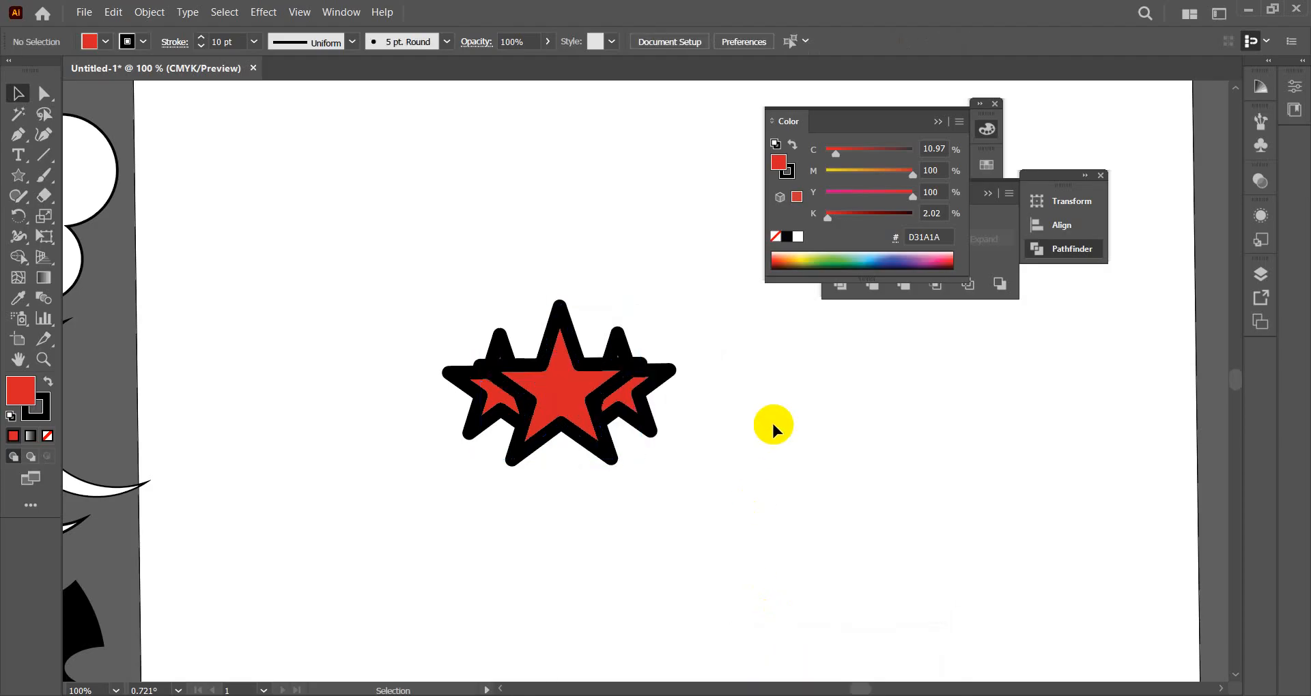
- Move the two small stars slightly outward, away from the large star
{"action": "left_click_drag", "start_coordinate": [632, 408], "coordinate": [641, 408]}
{"action": "left_click_drag", "start_coordinate": [497, 411], "coordinate": [489, 413]}
{"action": "left_click", "coordinate": [599, 259]}
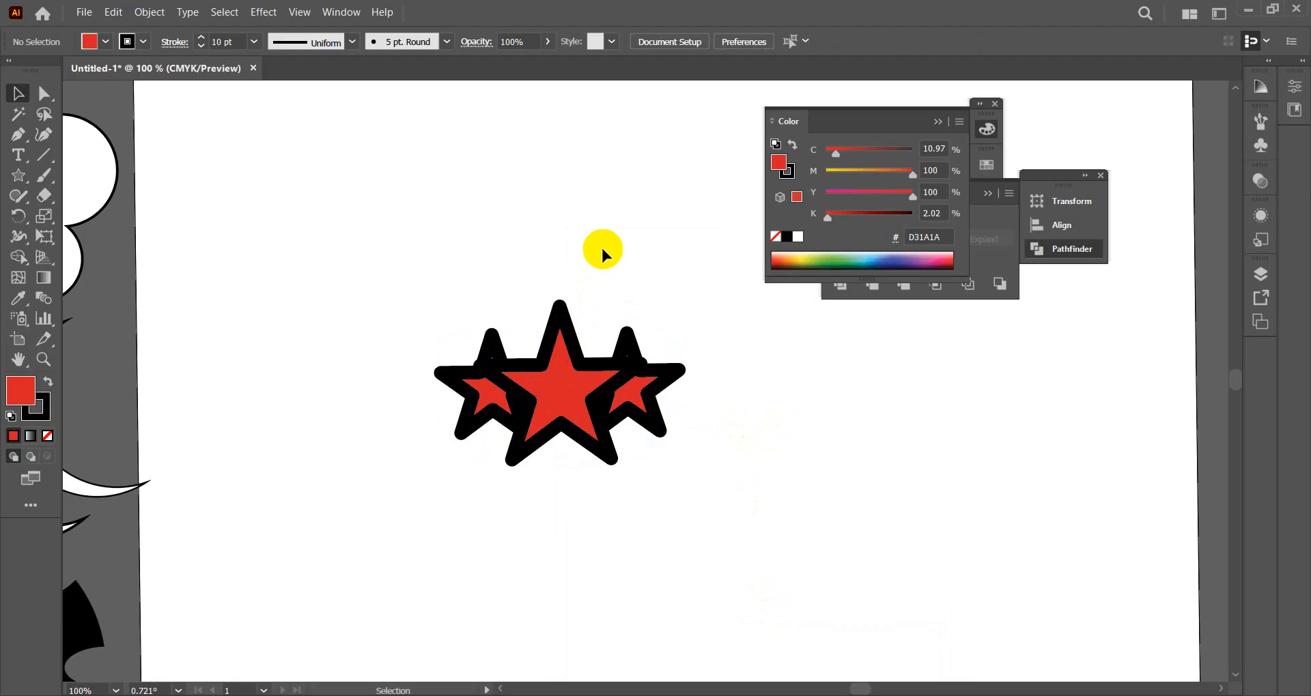
- Try resizing all three stars together while their outlines are still live strokes
{"action": "left_click_drag", "start_coordinate": [445, 265], "coordinate": [703, 471]}
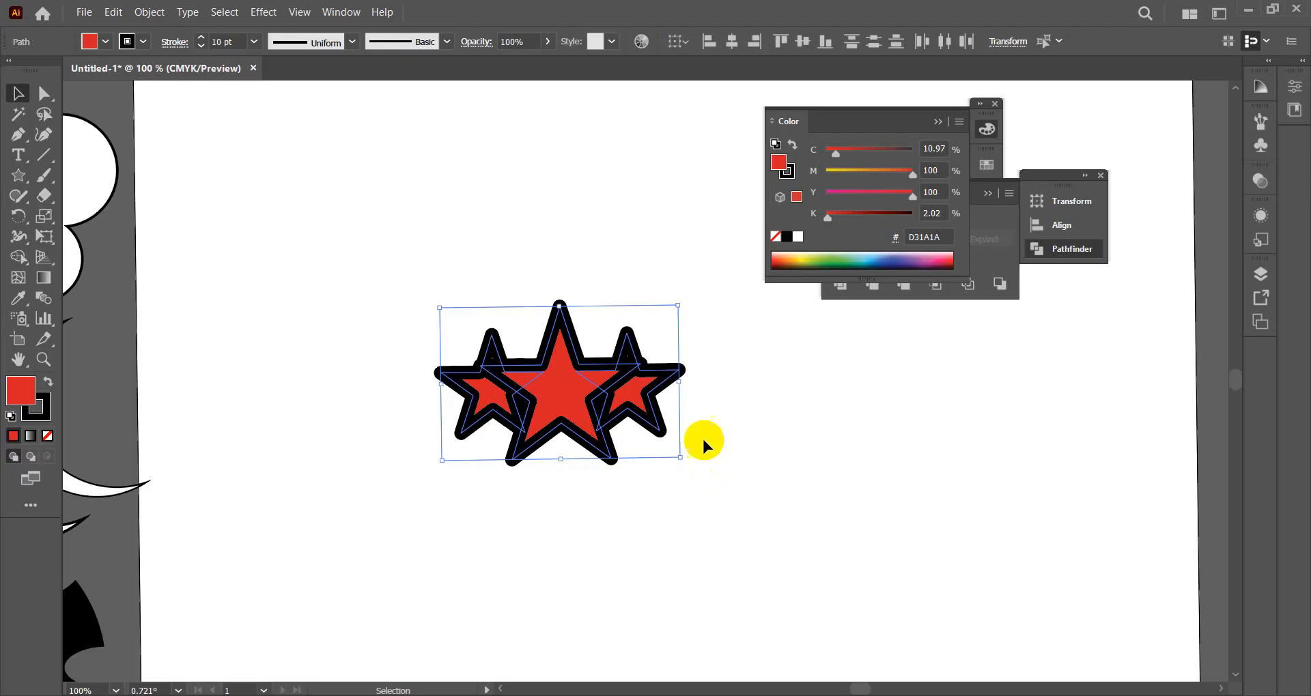
{"action": "left_click", "coordinate": [939, 120]}
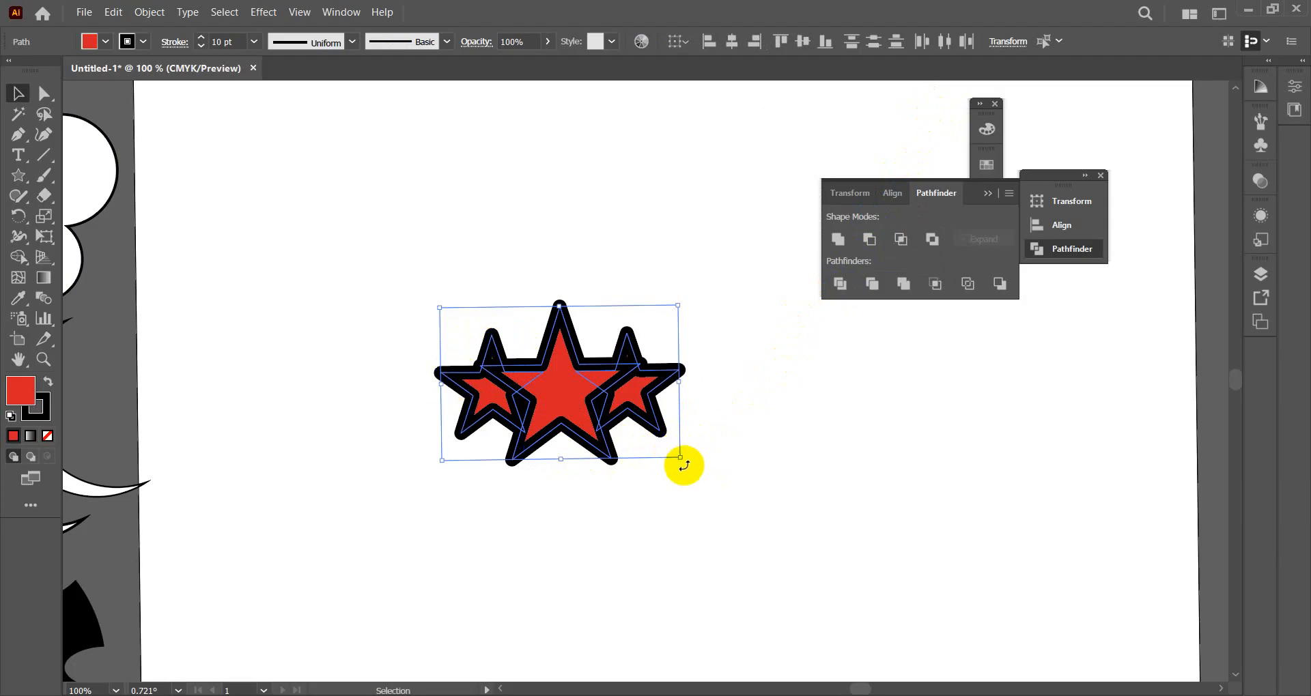
{"action": "mouse_move", "coordinate": [676, 457]}
{"action": "left_mouse_down"}
{"action": "mouse_move", "coordinate": [676, 483]}
{"action": "mouse_move", "coordinate": [669, 466]}
{"action": "left_mouse_up"}
{"action": "key", "text": "ctrl+z"}
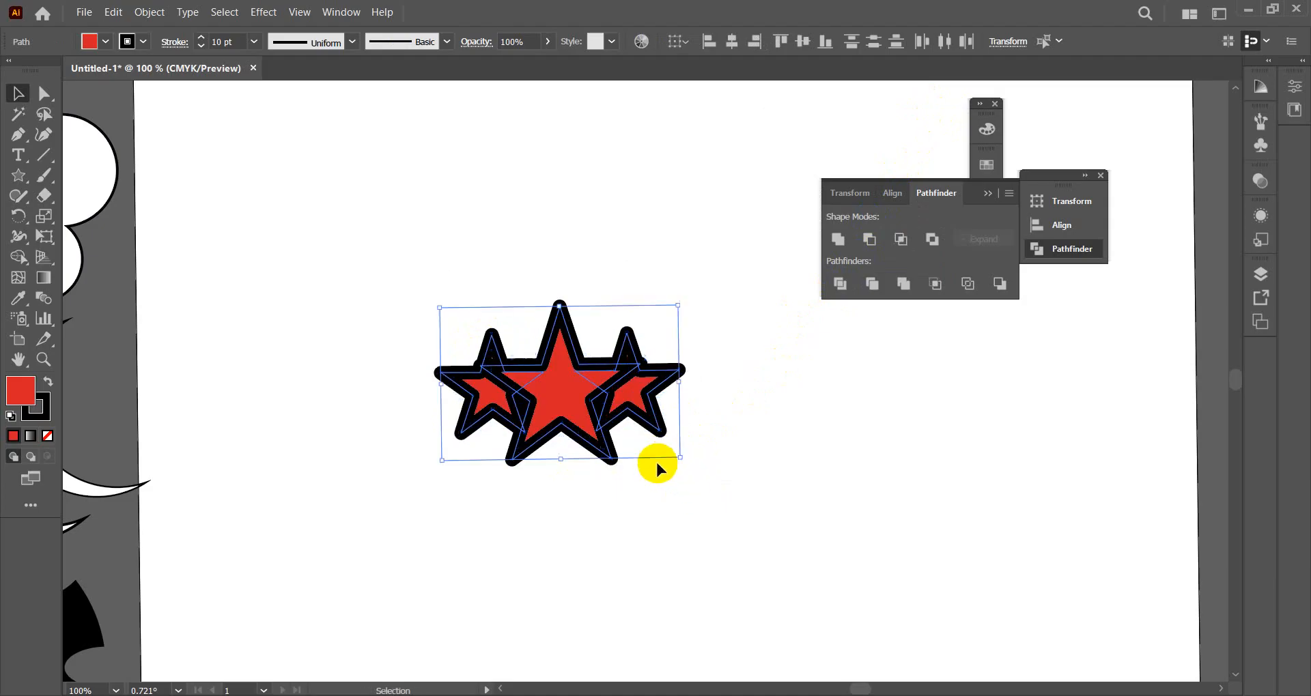
- Expand only the strokes of the three stars, leaving Fill out of the expansion, and deselect them
{"action": "left_click", "coordinate": [149, 11]}
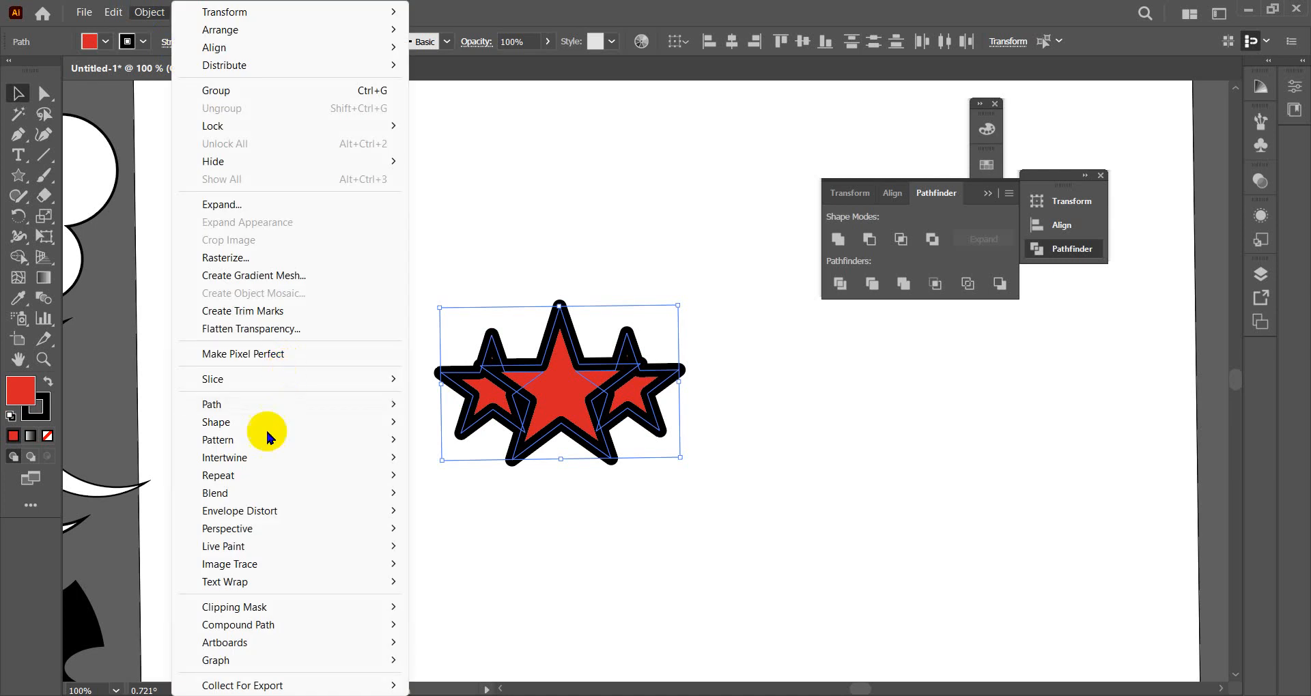
{"action": "left_click", "coordinate": [250, 201]}
{"action": "left_click", "coordinate": [1017, 412]}
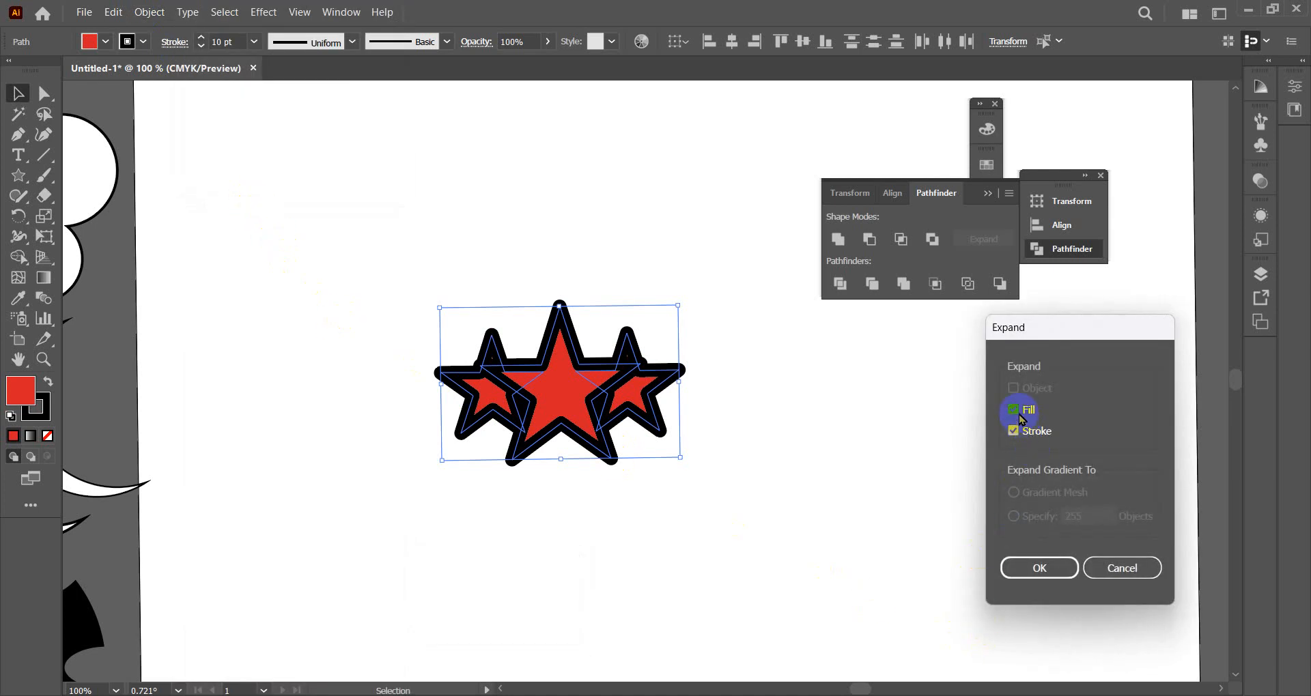
{"action": "left_click", "coordinate": [1044, 569]}
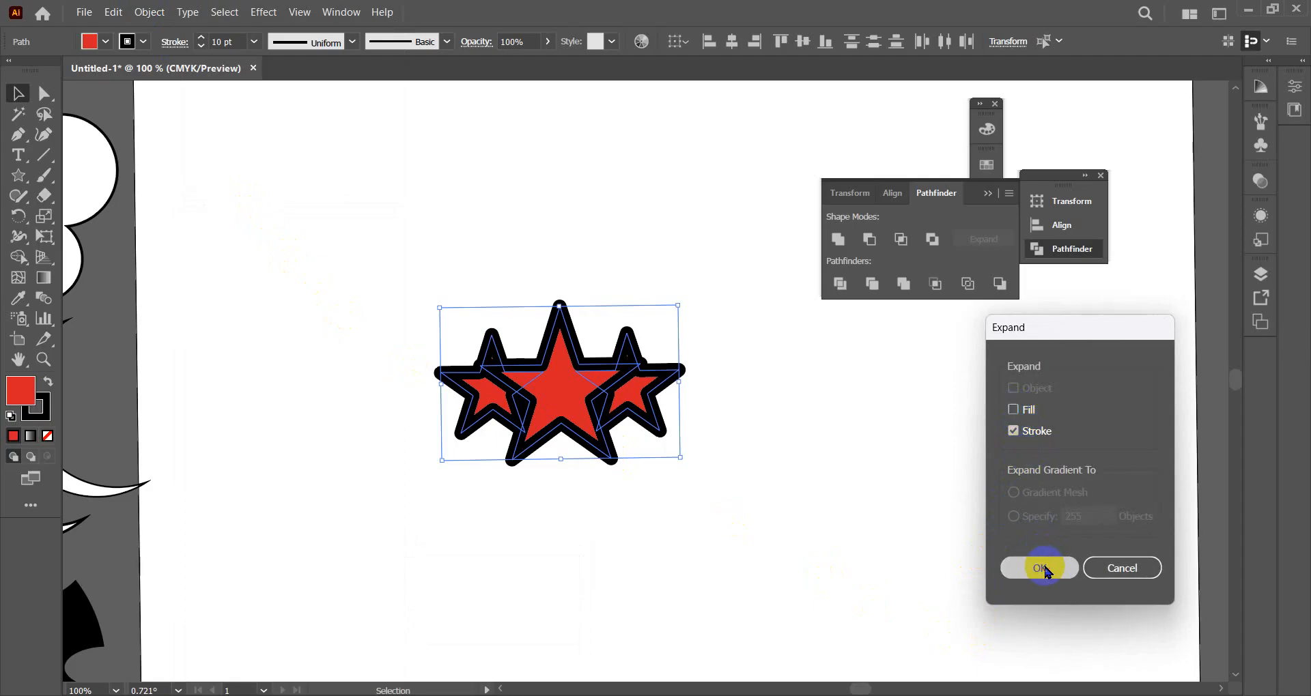
{"action": "left_click", "coordinate": [635, 499]}
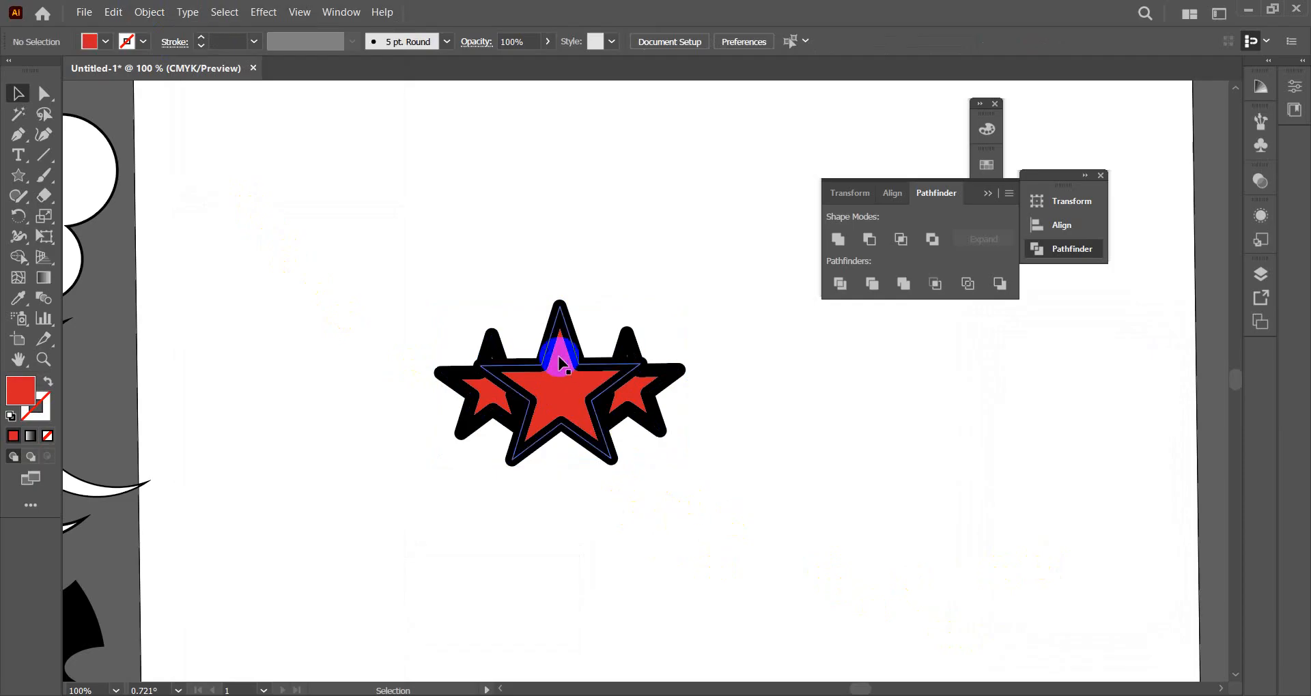
- Try enlarging the expanded large star on its own, then undo the scaling
{"action": "left_click", "coordinate": [566, 371]}
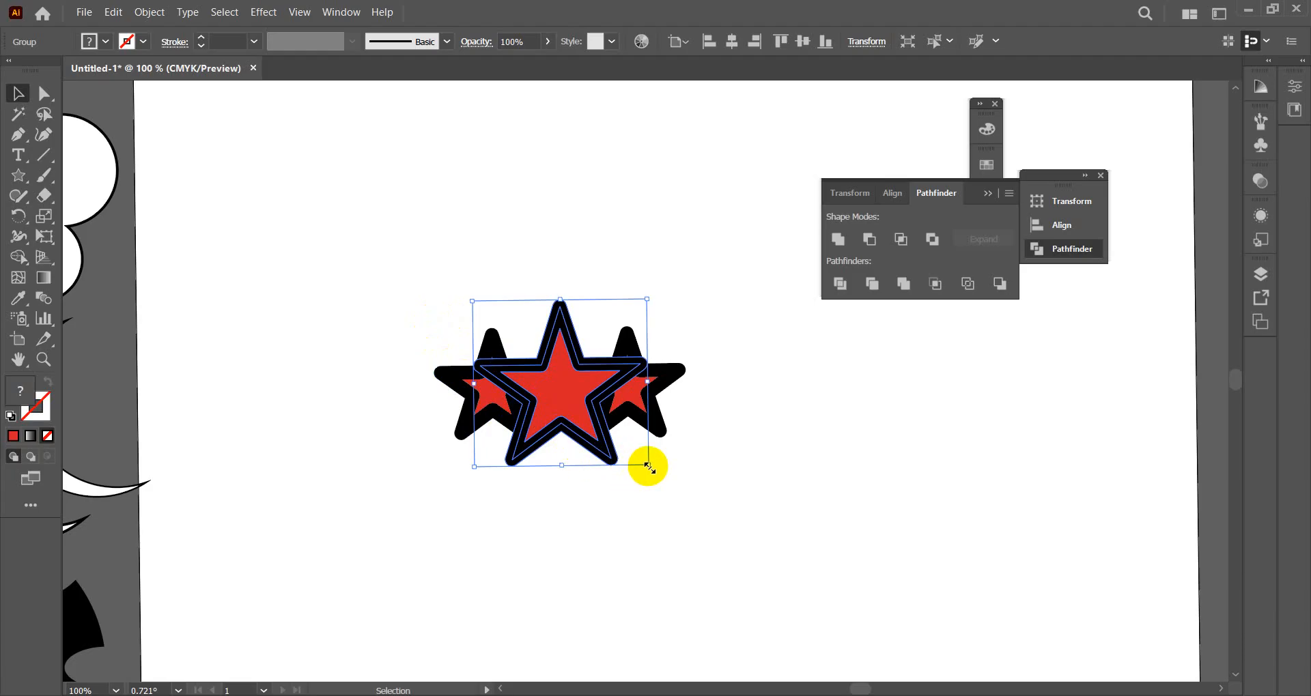
{"action": "left_click_drag", "start_coordinate": [647, 466], "coordinate": [697, 488]}
{"action": "key", "text": "ctrl+z"}
{"action": "left_click", "coordinate": [716, 282]}
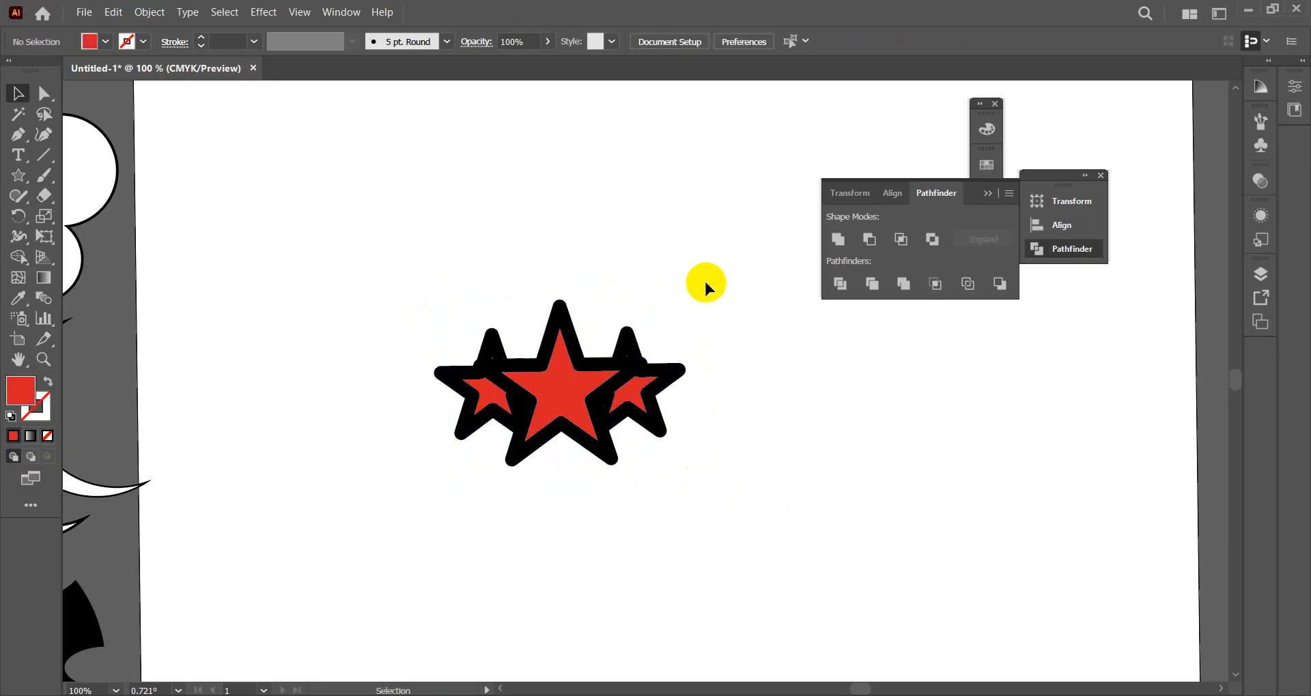
- Compare the paths of the three stars with expanded and unexpanded strokes in Outline view
{"action": "left_click_drag", "start_coordinate": [432, 265], "coordinate": [707, 497]}
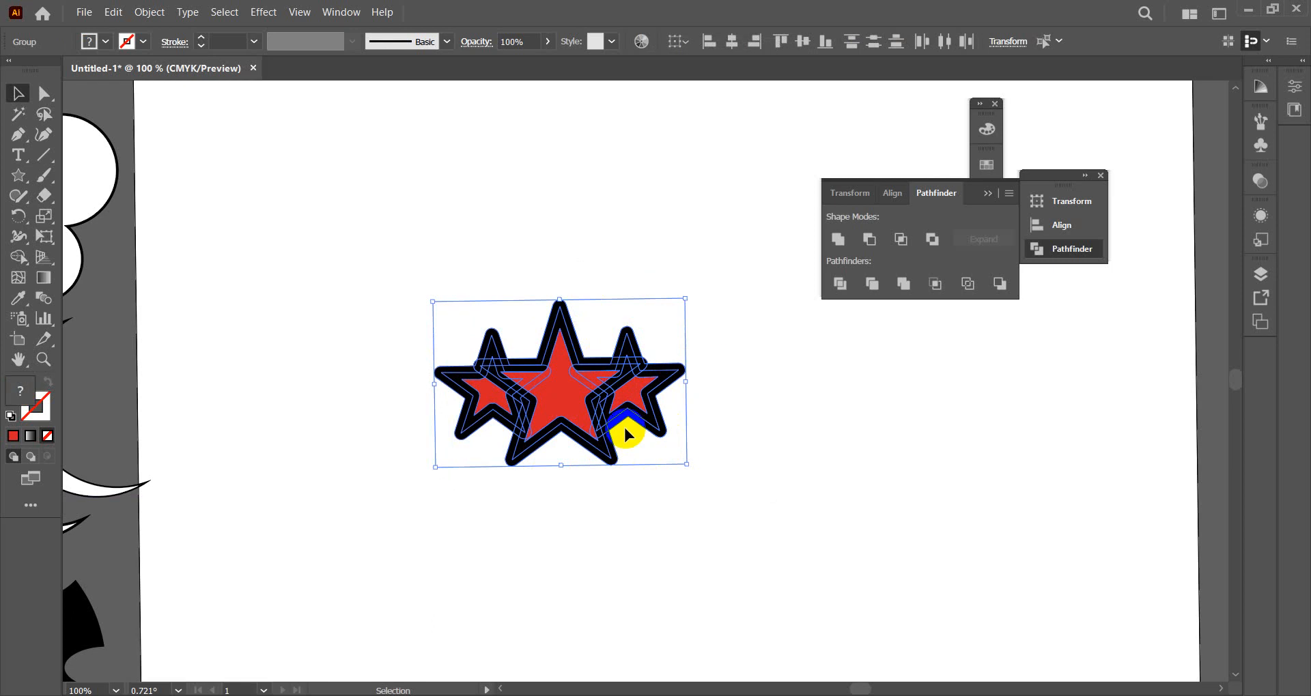
{"action": "key", "text": "a"}
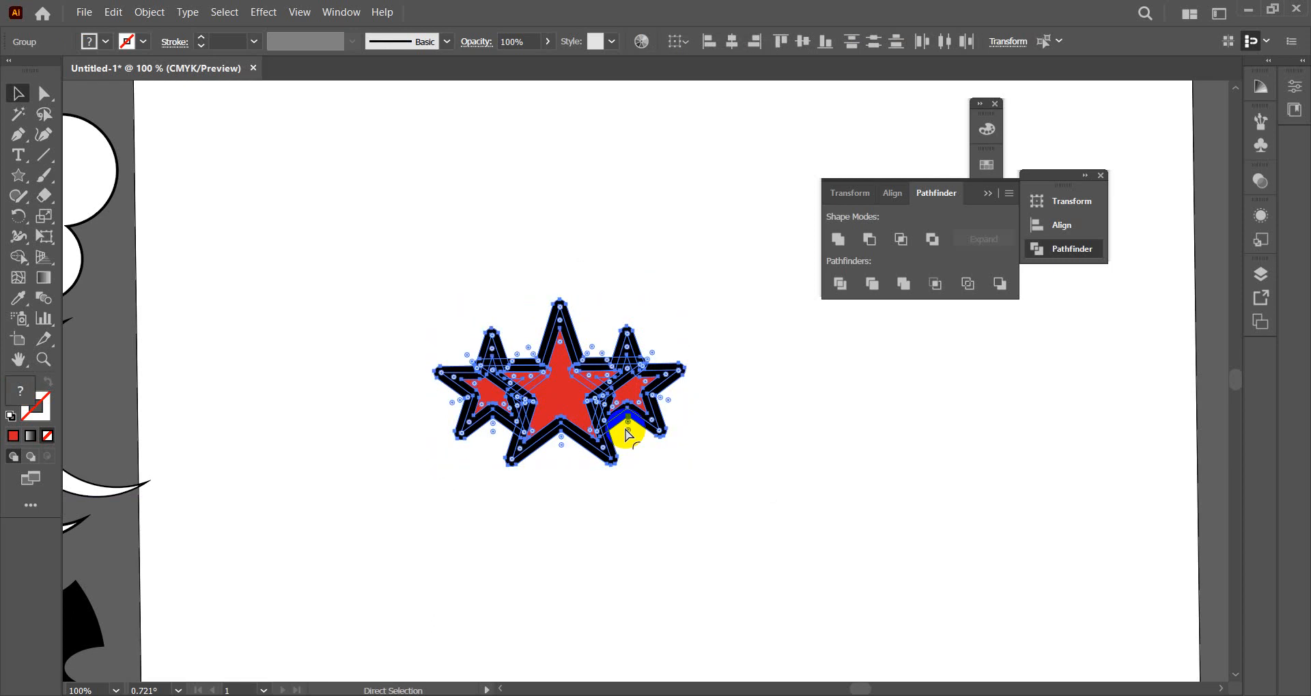
{"action": "key", "text": "ctrl+y"}
{"action": "key", "text": "v"}
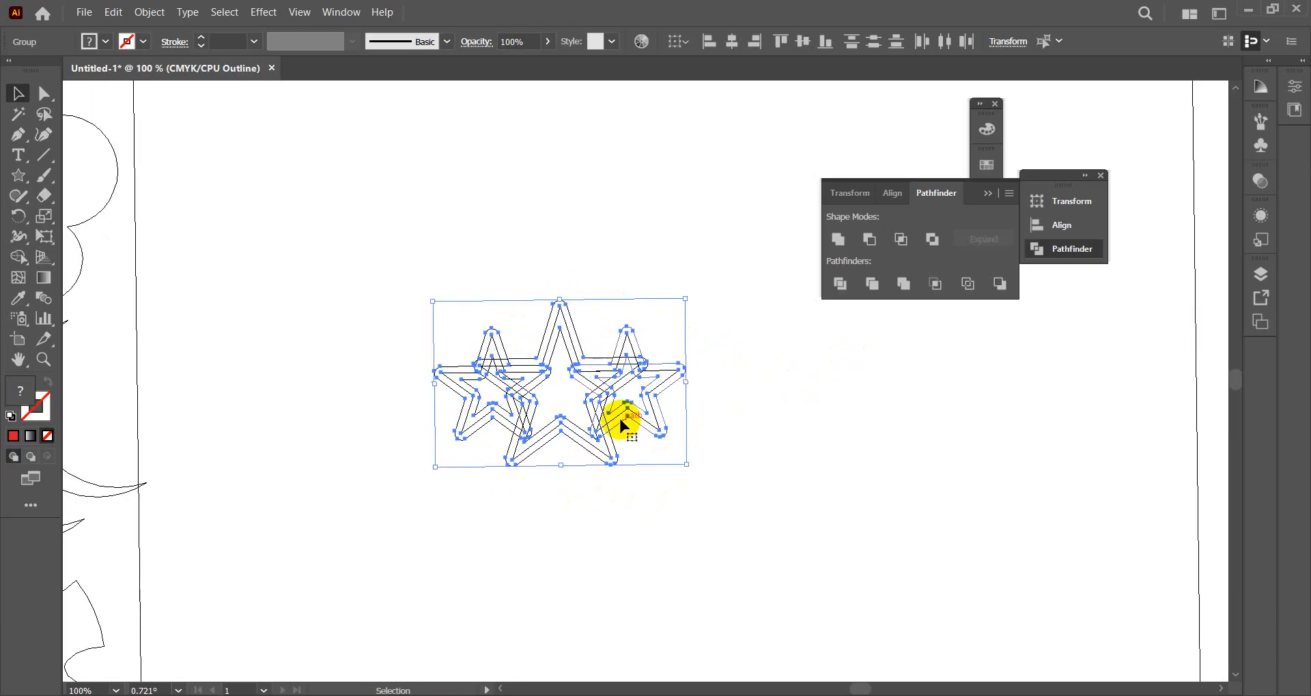
{"action": "key", "text": "a"}
{"action": "left_click", "coordinate": [612, 389]}
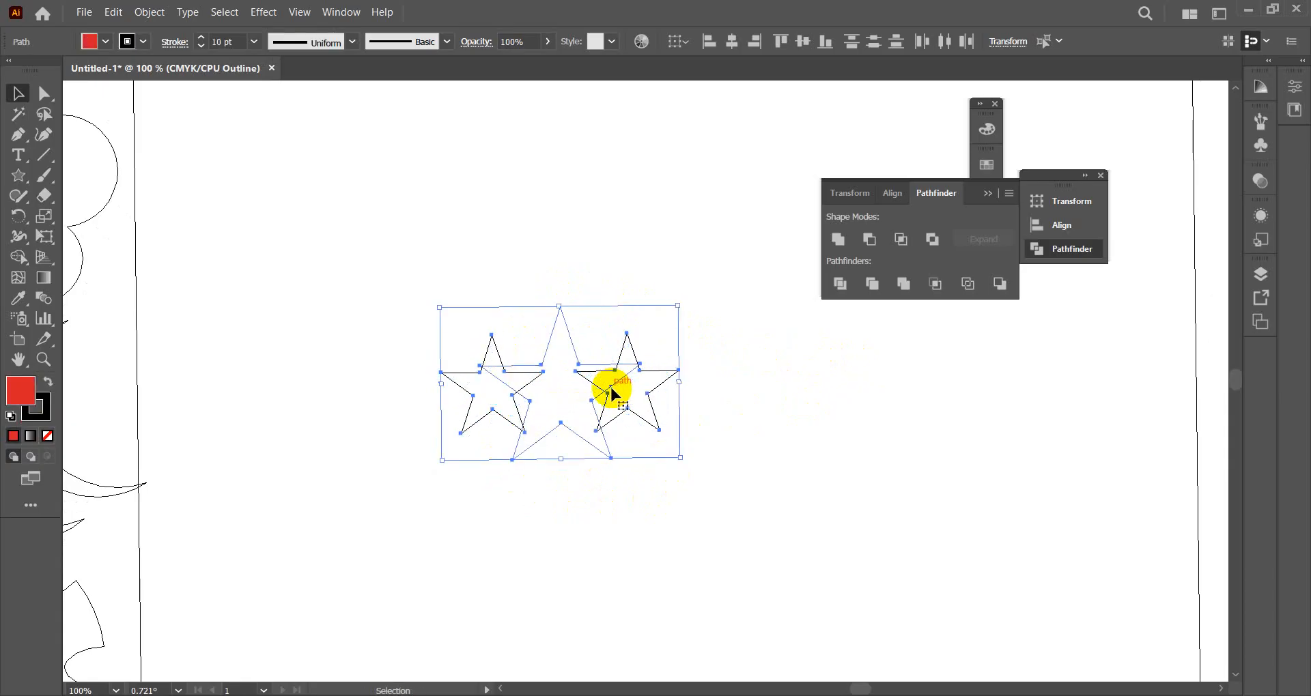
{"action": "key", "text": "ctrl+y"}
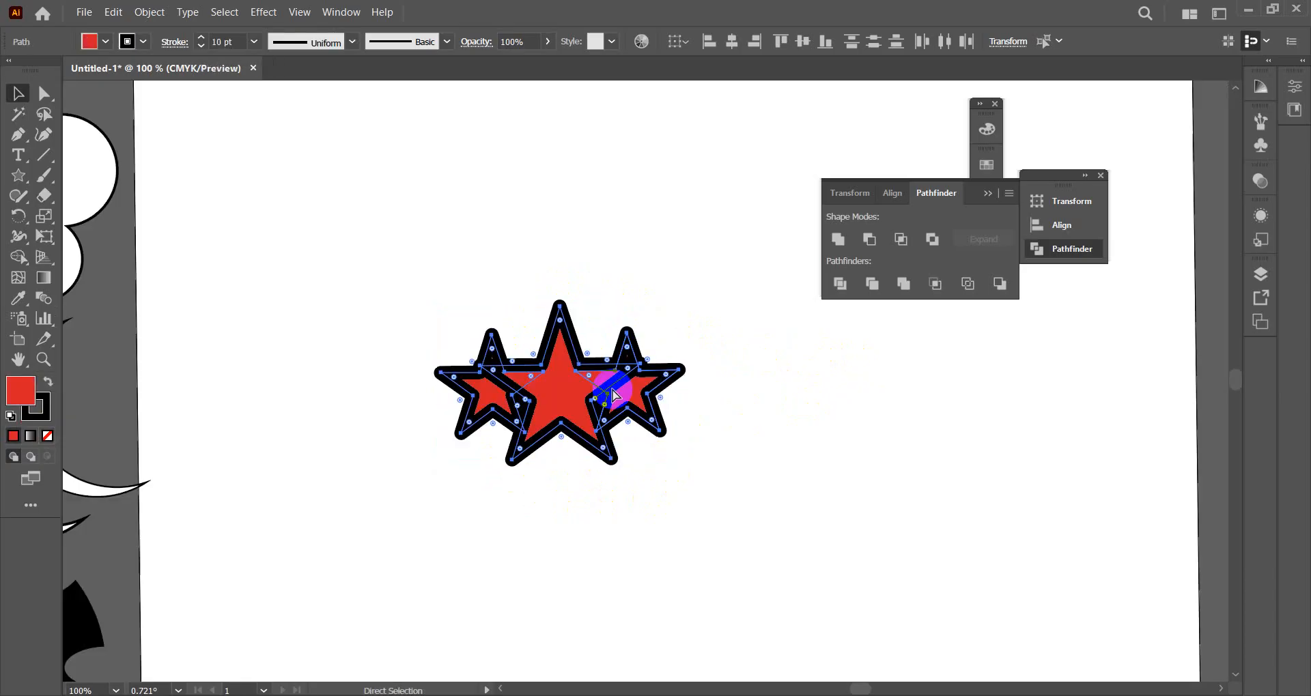
{"action": "key", "text": "v"}
- Try enlarging the three stars together with unexpanded strokes, then undo the scaling
{"action": "left_click", "coordinate": [699, 400]}
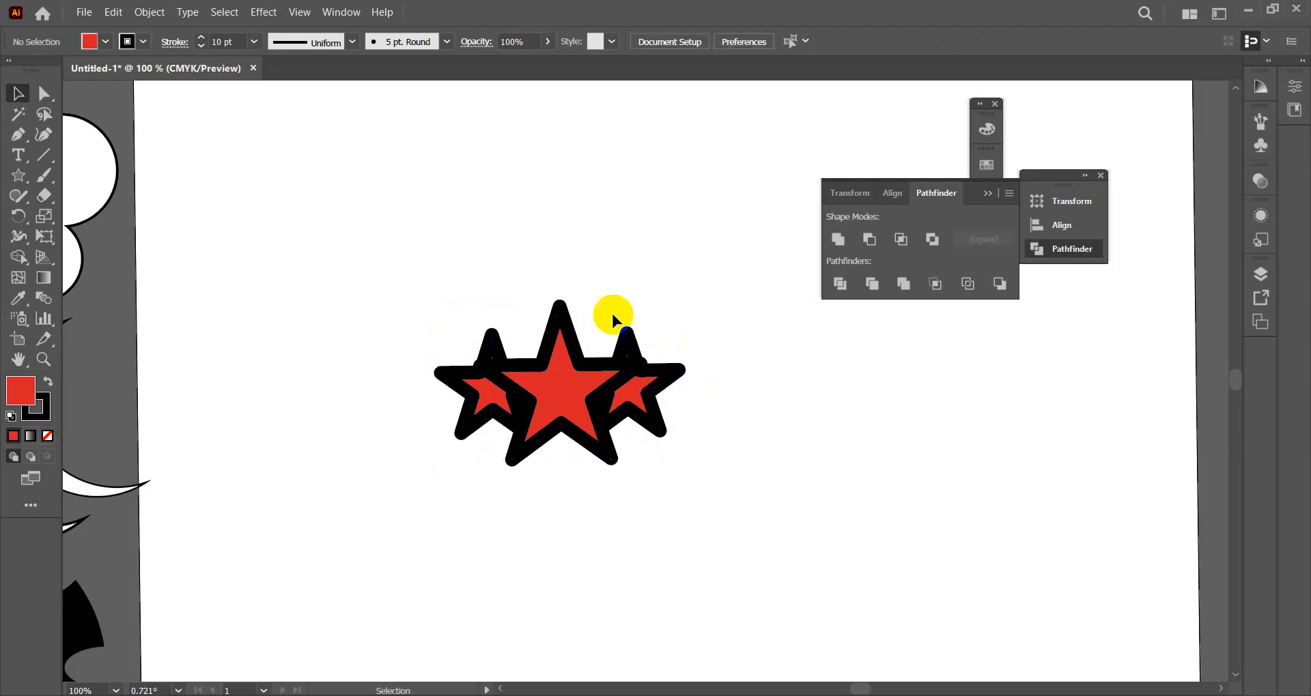
{"action": "left_click_drag", "start_coordinate": [433, 300], "coordinate": [779, 522]}
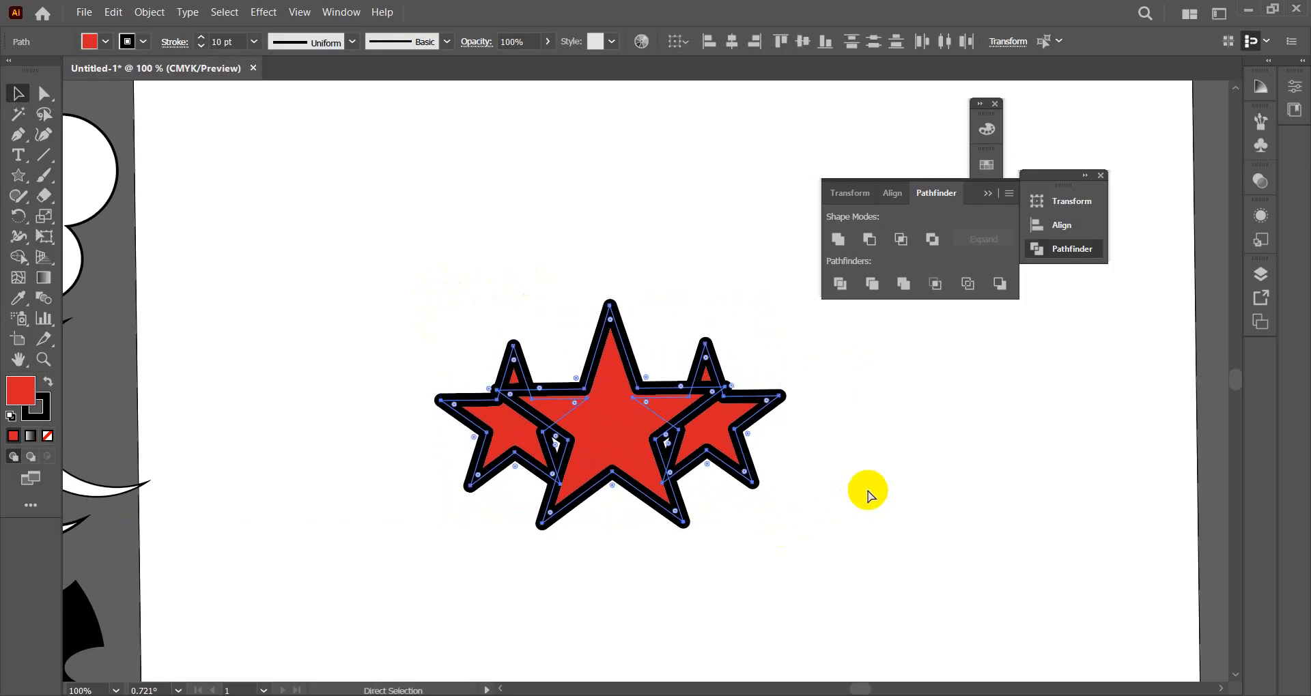
{"action": "key", "text": "ctrl+z"}
- Expand the strokes of the three stars again with the Fill option off and deselect the artwork
{"action": "left_click", "coordinate": [149, 11]}
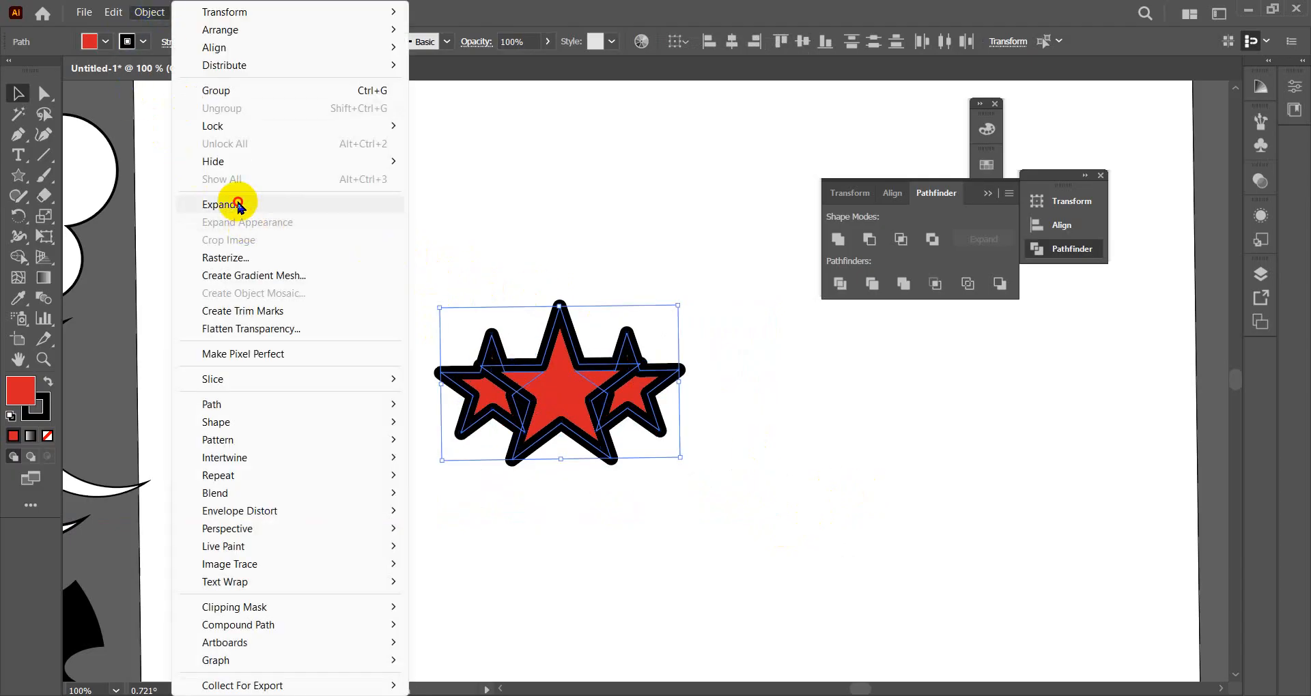
{"action": "left_click", "coordinate": [239, 204]}
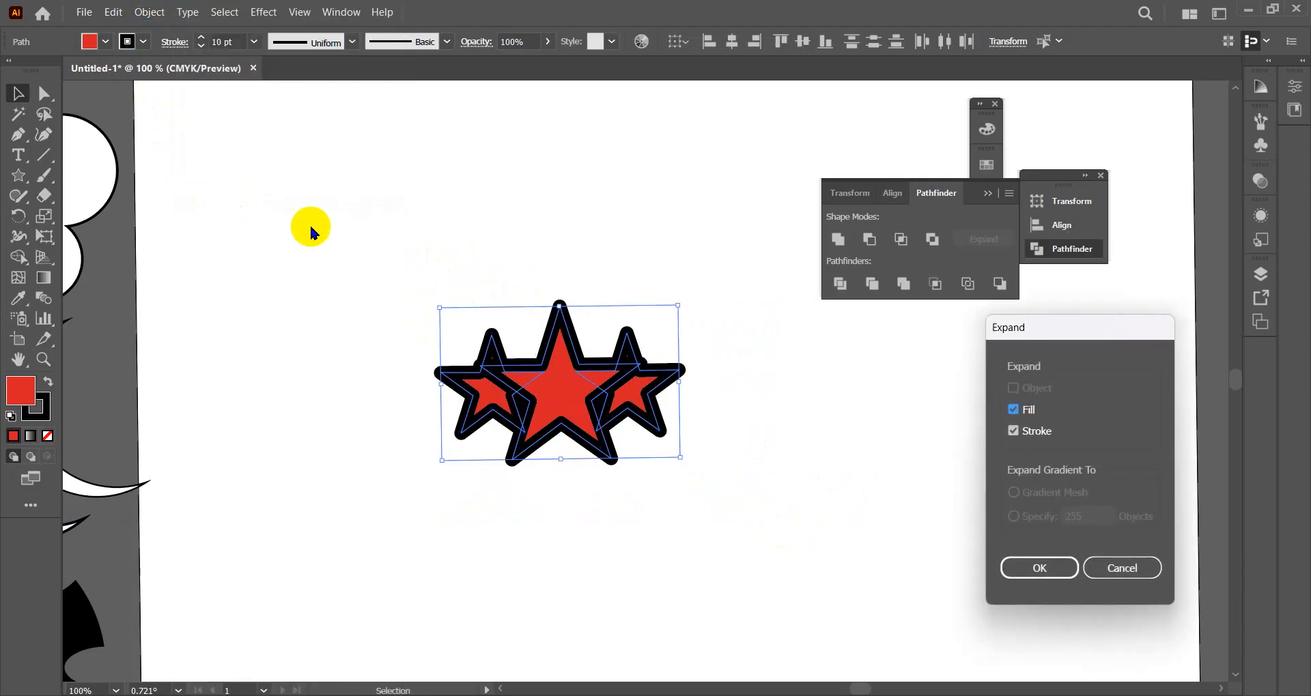
{"action": "left_click", "coordinate": [1014, 410]}
{"action": "left_click", "coordinate": [1036, 572]}
{"action": "left_click", "coordinate": [736, 441]}
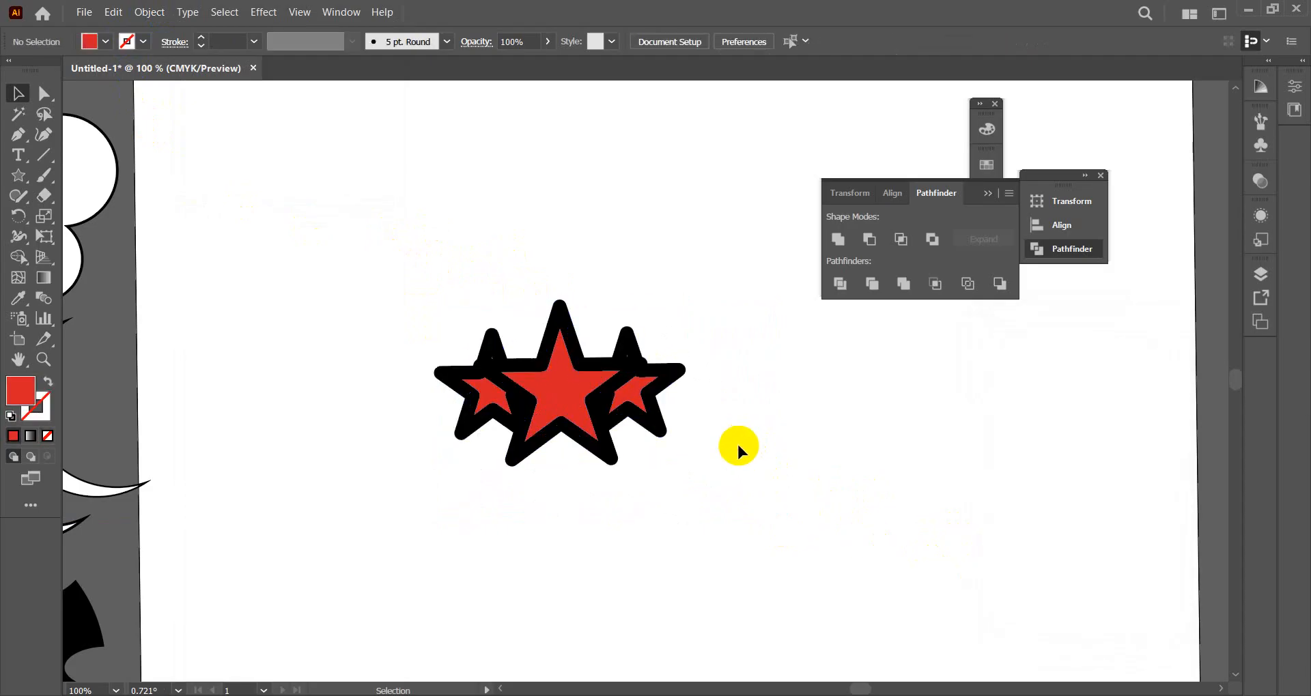
- Check the stroke and fill of the expanded small star and of all three stars
{"action": "left_click", "coordinate": [654, 427]}
{"action": "left_click", "coordinate": [41, 408]}
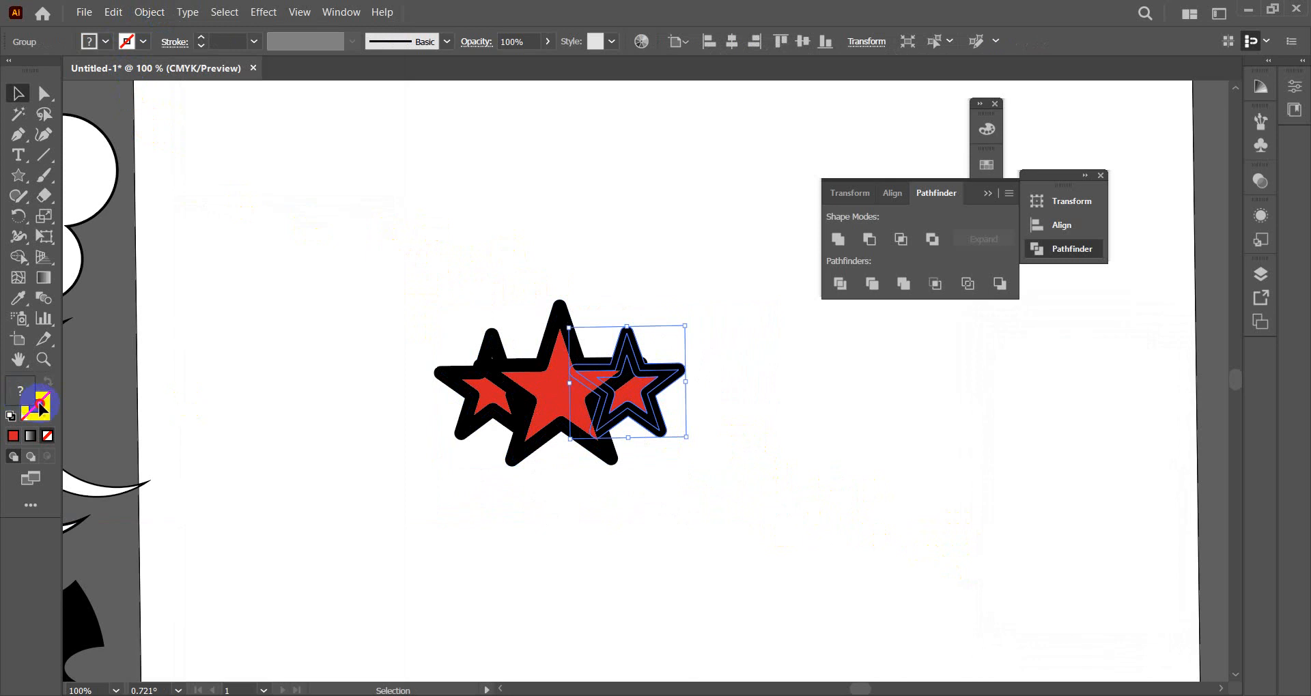
{"action": "left_click", "coordinate": [416, 305]}
{"action": "left_click_drag", "start_coordinate": [419, 305], "coordinate": [643, 462]}
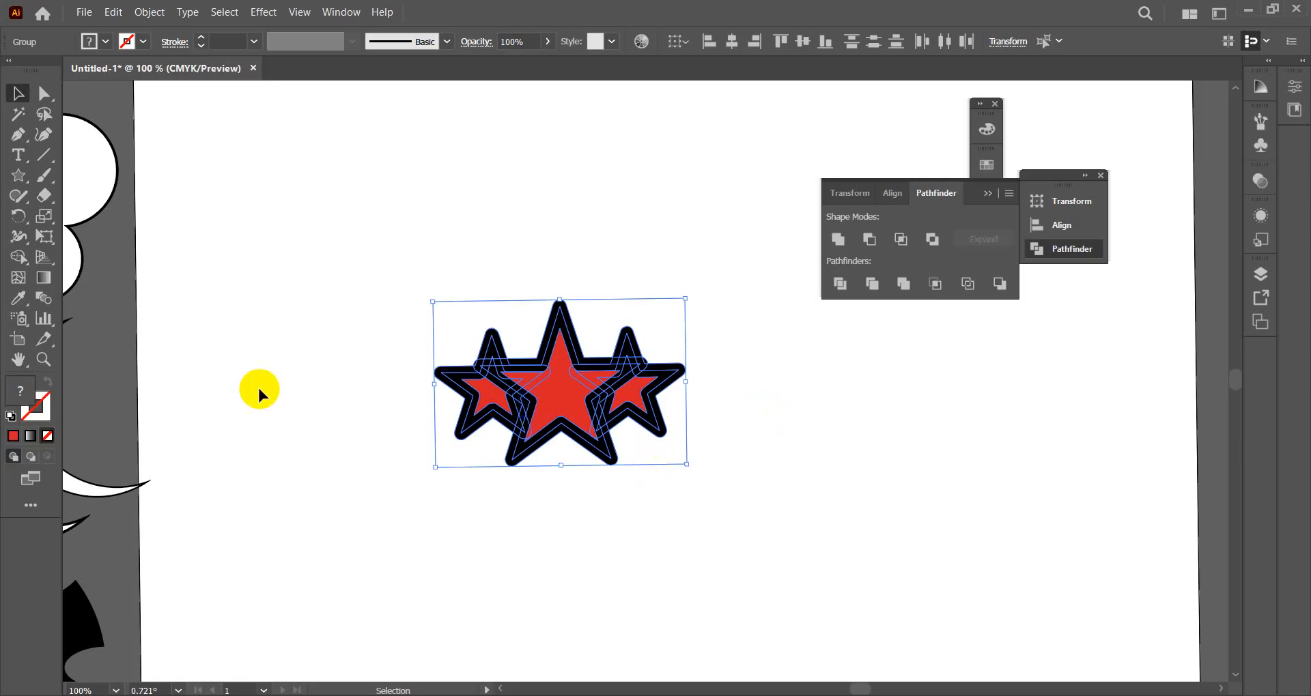
{"action": "left_click", "coordinate": [604, 223]}
- Apply the Pathfinder Trim operation to the three expanded stars and move the resulting group slightly left
{"action": "left_click_drag", "start_coordinate": [410, 263], "coordinate": [684, 471]}
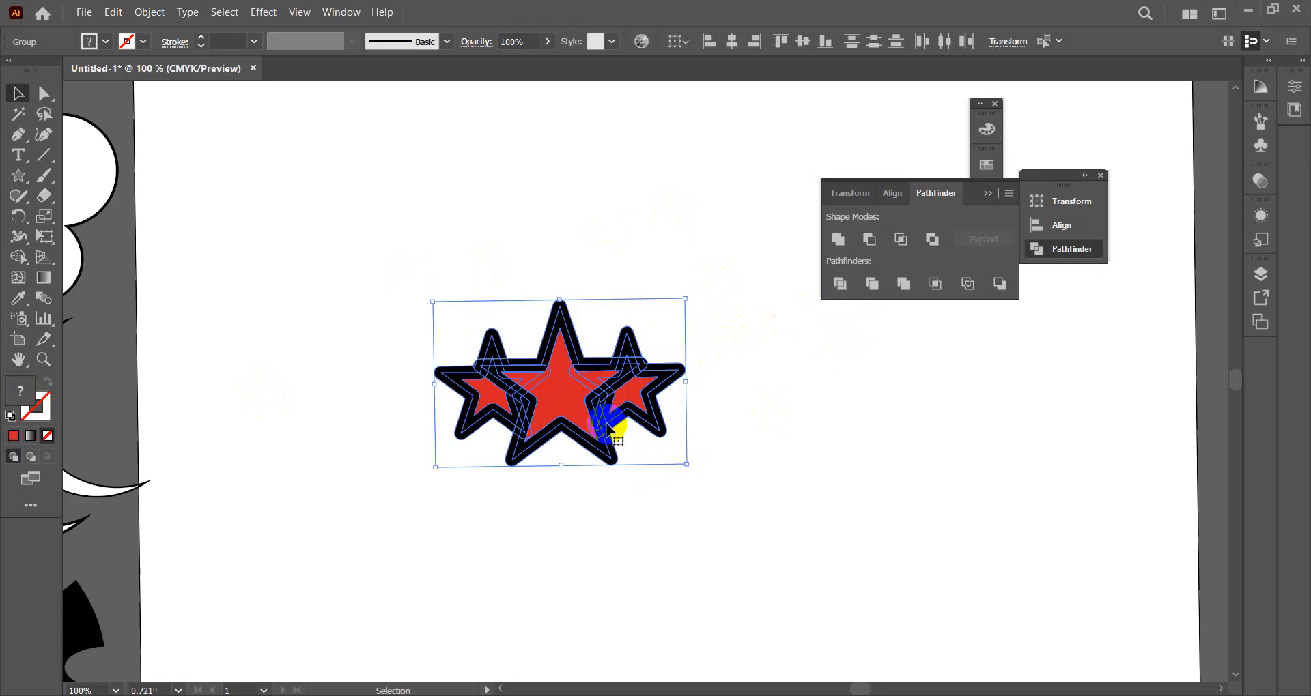
{"action": "left_click", "coordinate": [872, 285]}
{"action": "left_click", "coordinate": [766, 358]}
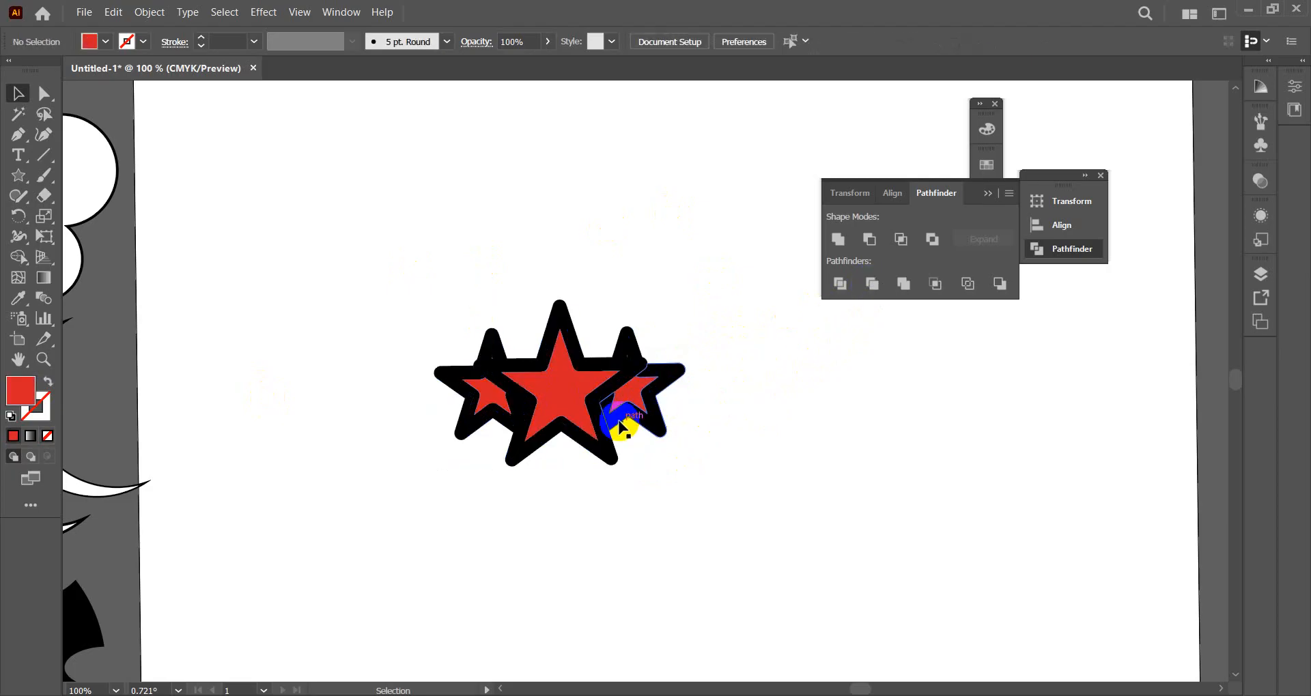
{"action": "left_click_drag", "start_coordinate": [588, 416], "coordinate": [551, 415]}
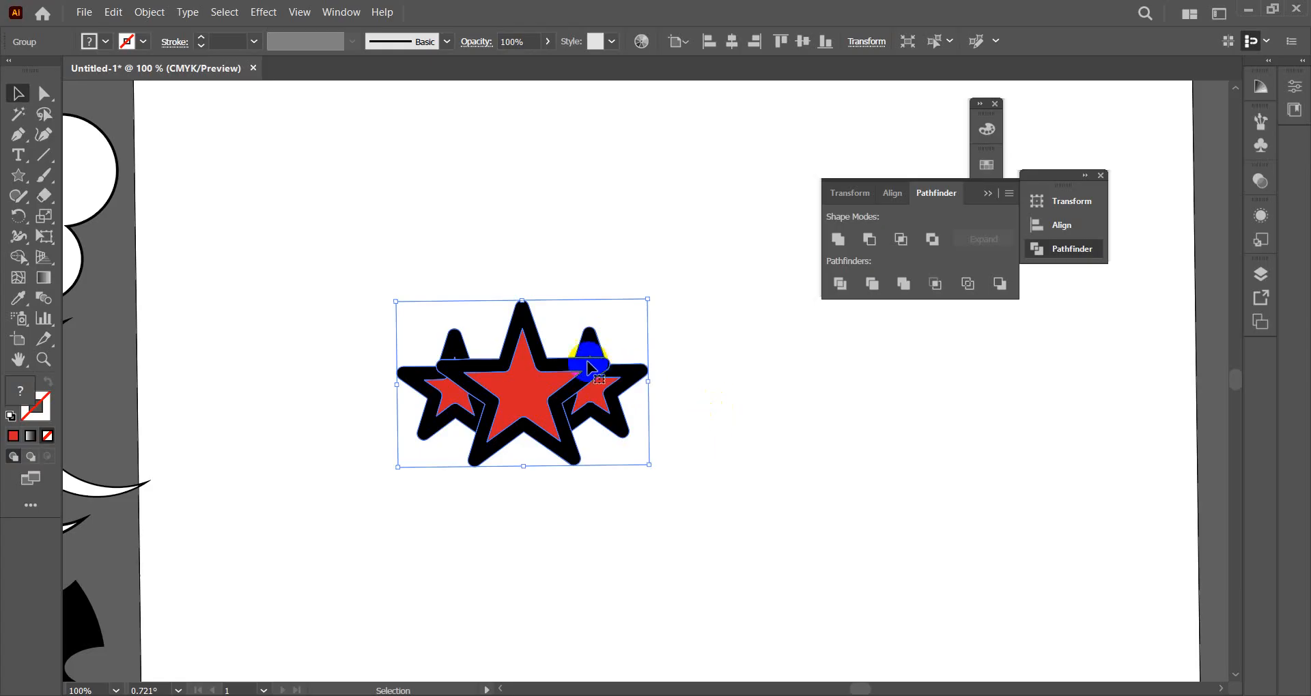
{"action": "left_click", "coordinate": [725, 299]}
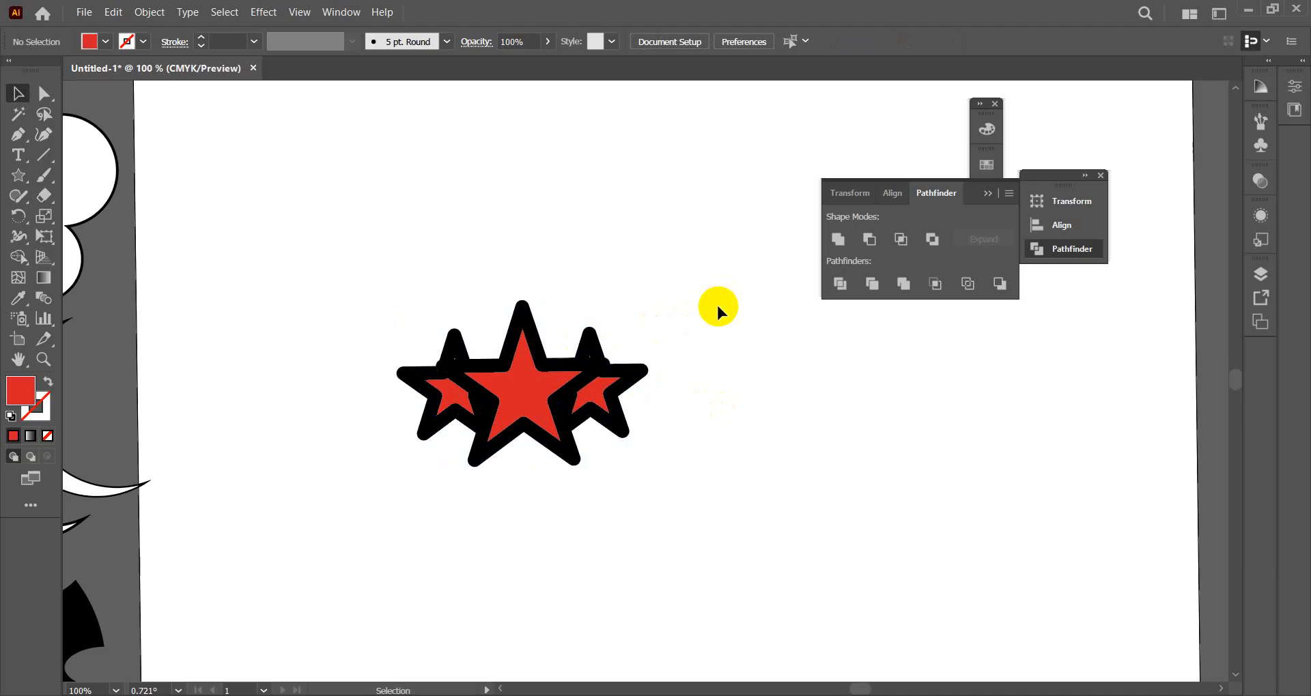
- Undo the group's move and the Trim operation, and check the separate expanded stars by selecting them
{"action": "key", "text": "ctrl+z"}
{"action": "key", "text": "ctrl+z"}
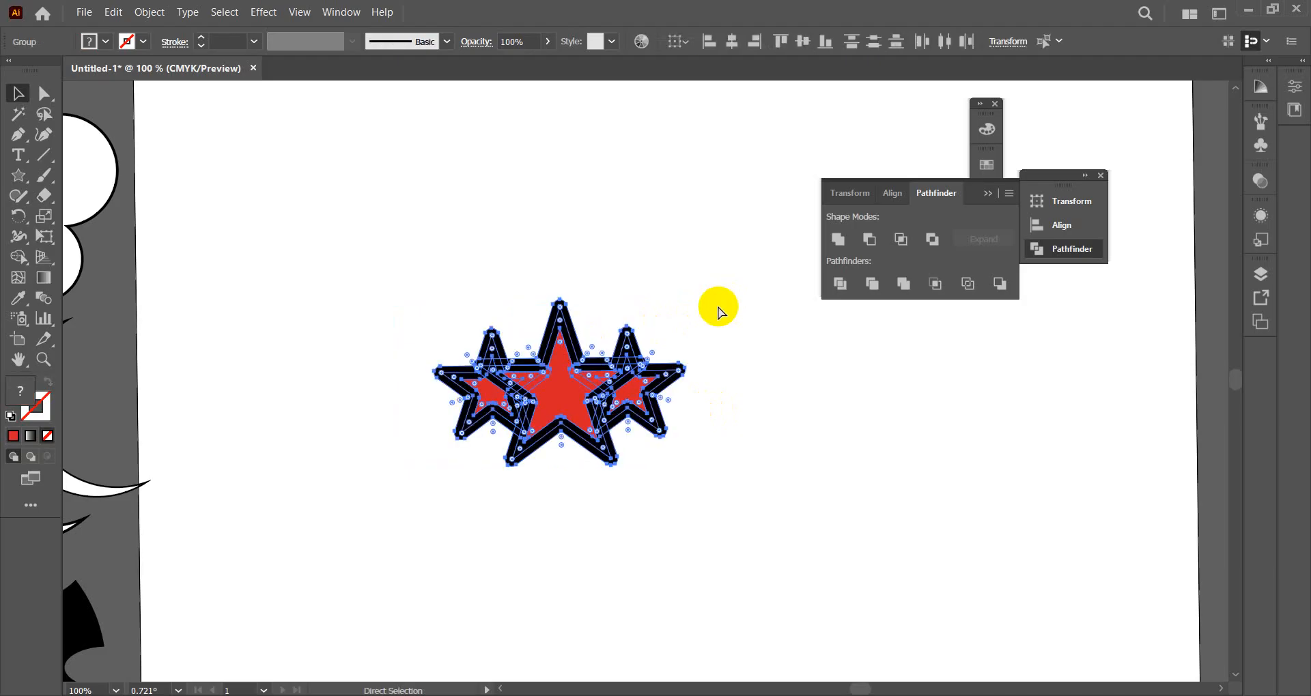
{"action": "left_click", "coordinate": [780, 426]}
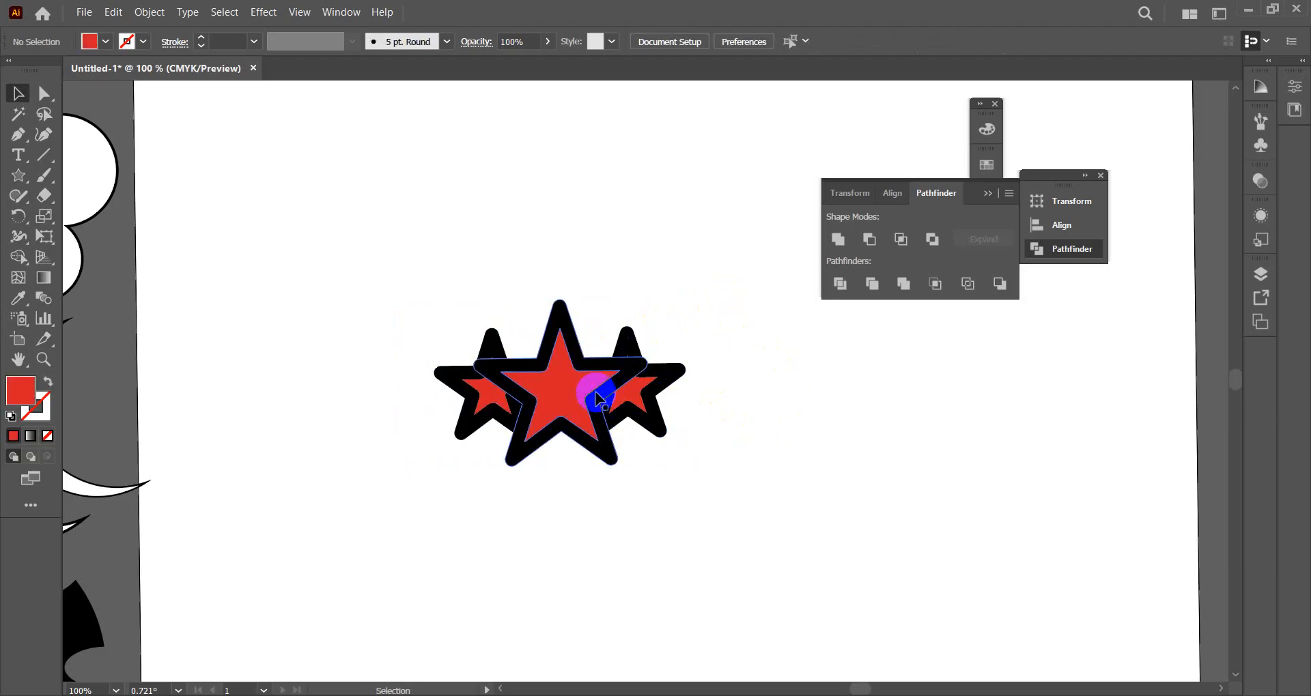
{"action": "left_click_drag", "start_coordinate": [440, 307], "coordinate": [616, 511]}
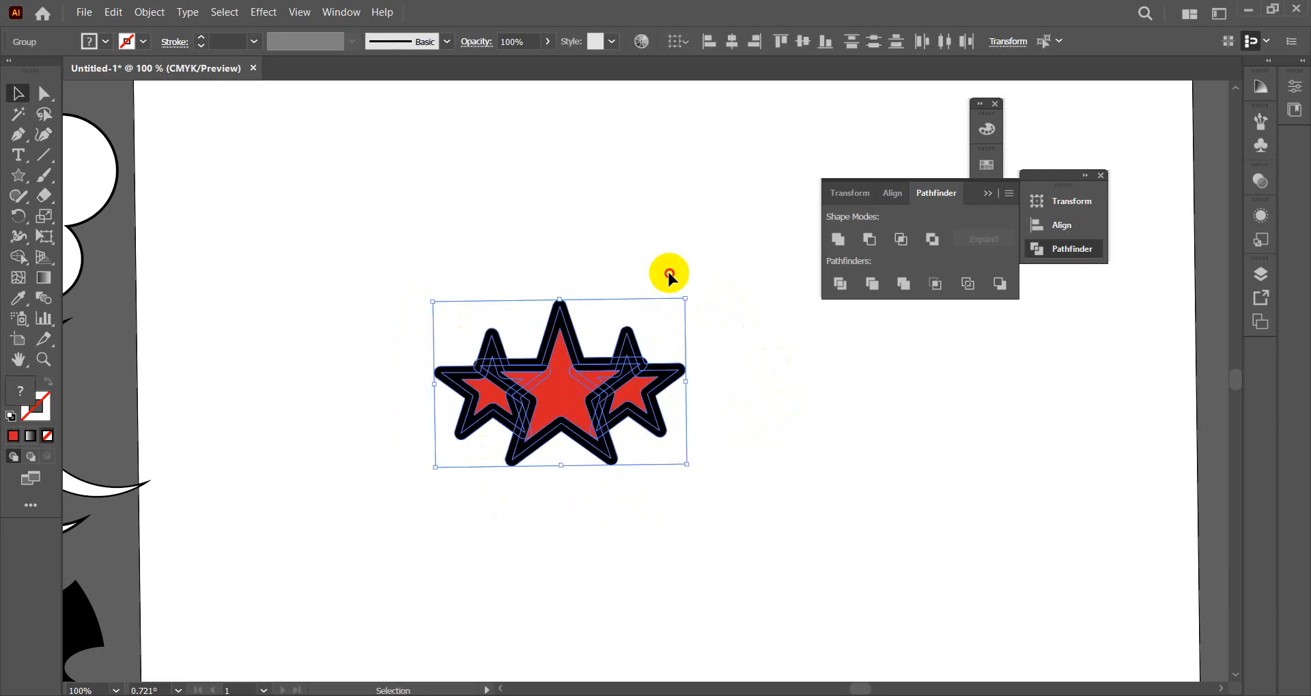
{"action": "left_click", "coordinate": [672, 238]}
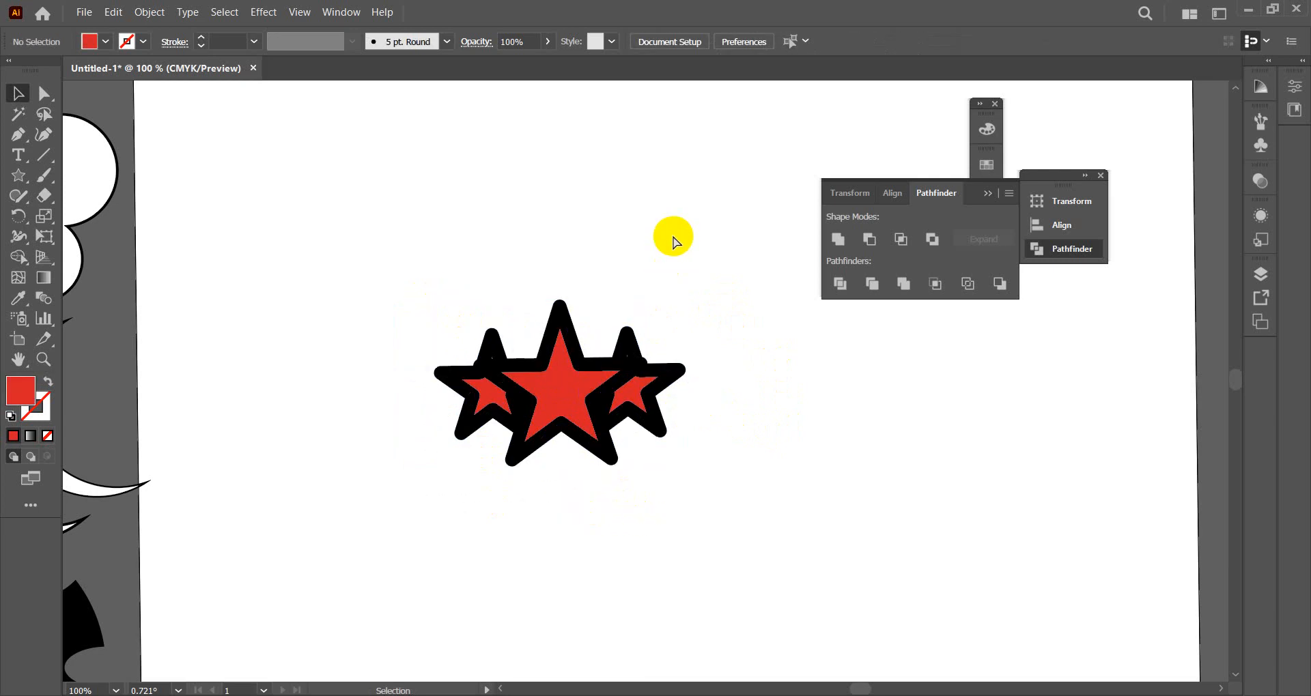
- Undo the stroke expansion and the outward moves of the two small stars
{"action": "key", "text": "ctrl+z"}
{"action": "key", "text": "ctrl+z"}
{"action": "key", "text": "ctrl+z"}
{"action": "key", "text": "ctrl+z"}
- Set the stroke of all three stars to white (#FFFFFF), then deselect them
{"action": "left_click_drag", "start_coordinate": [414, 292], "coordinate": [632, 432]}
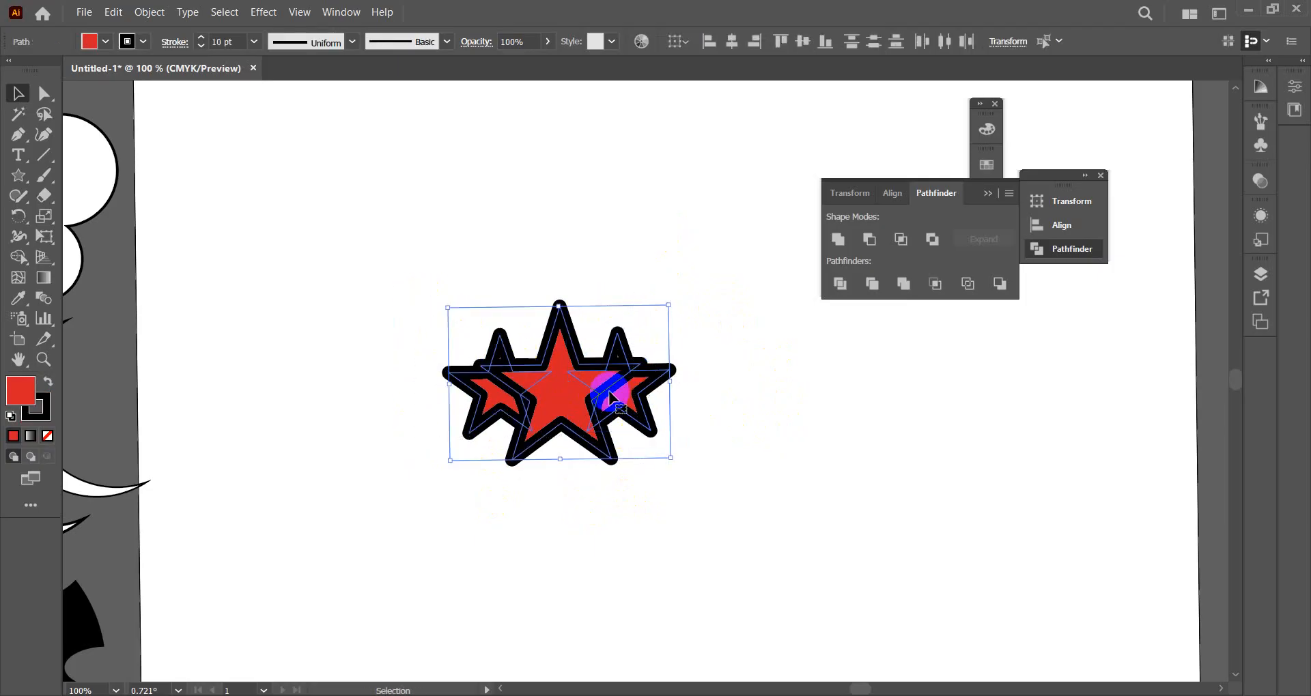
{"action": "left_click_drag", "start_coordinate": [434, 292], "coordinate": [629, 449]}
{"action": "left_click", "coordinate": [36, 408]}
{"action": "double_click", "coordinate": [35, 408]}
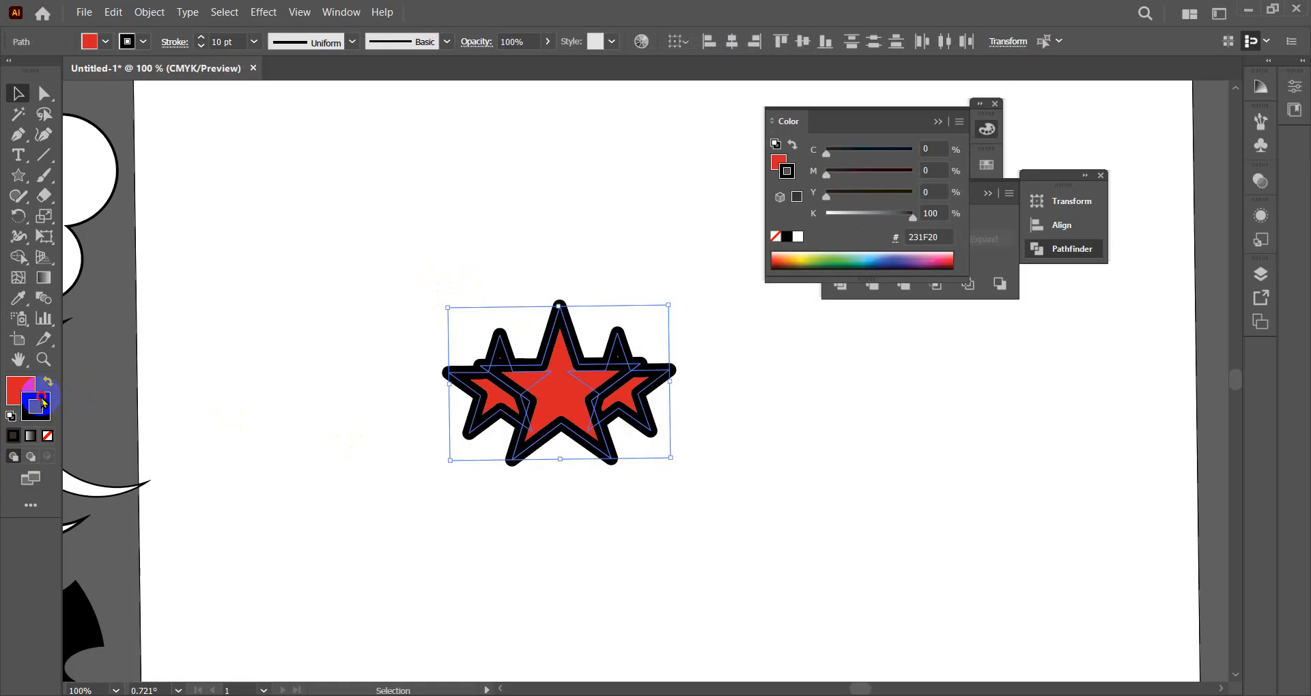
{"action": "left_click", "coordinate": [890, 176]}
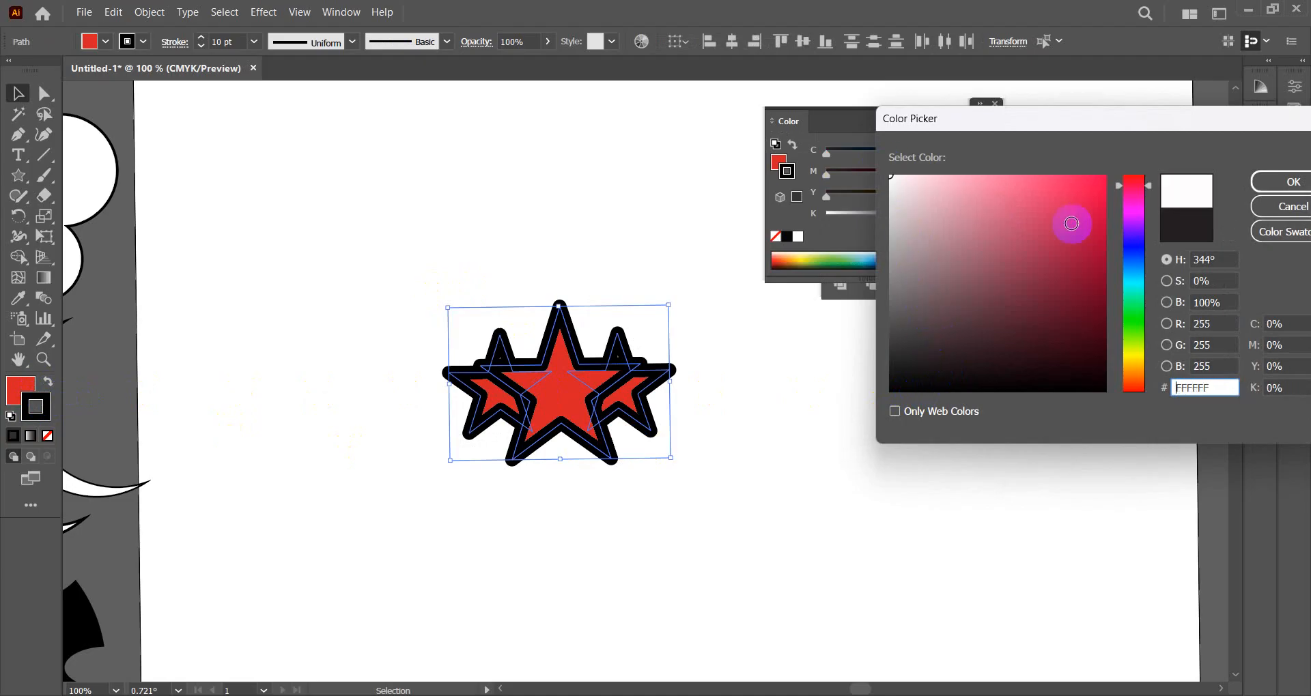
{"action": "left_click", "coordinate": [1278, 184]}
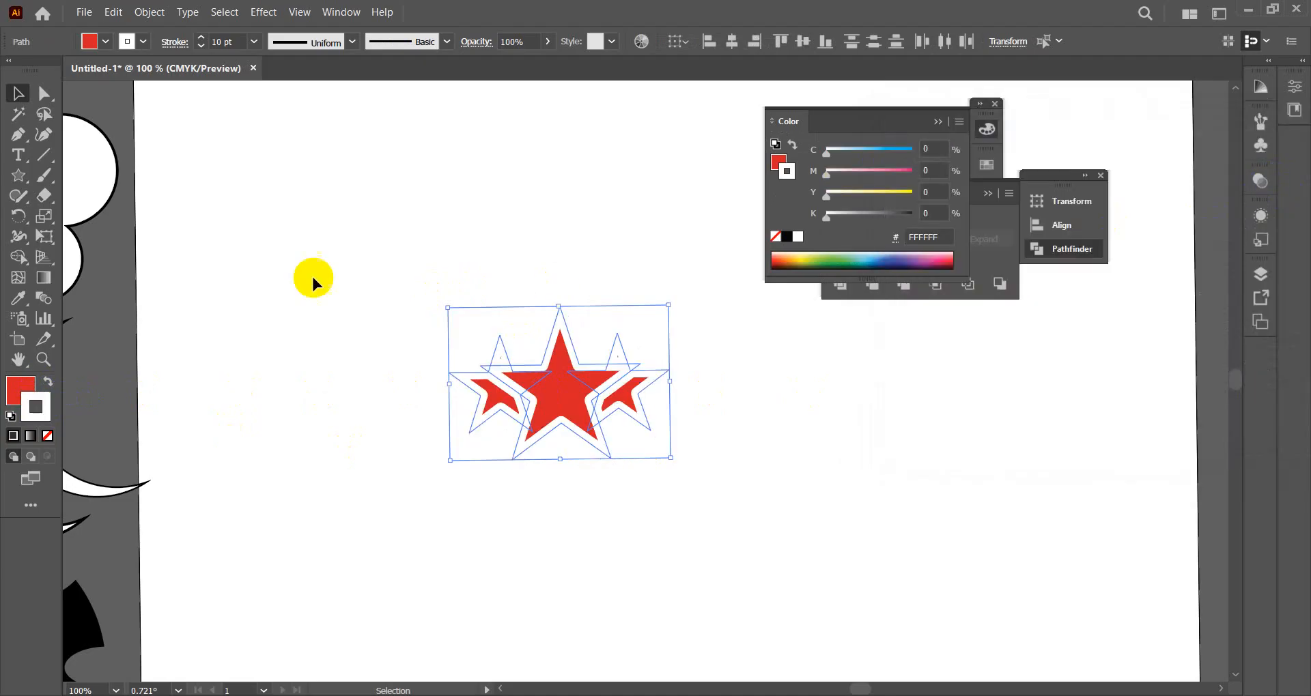
{"action": "left_click", "coordinate": [17, 95]}
{"action": "left_click", "coordinate": [381, 264]}
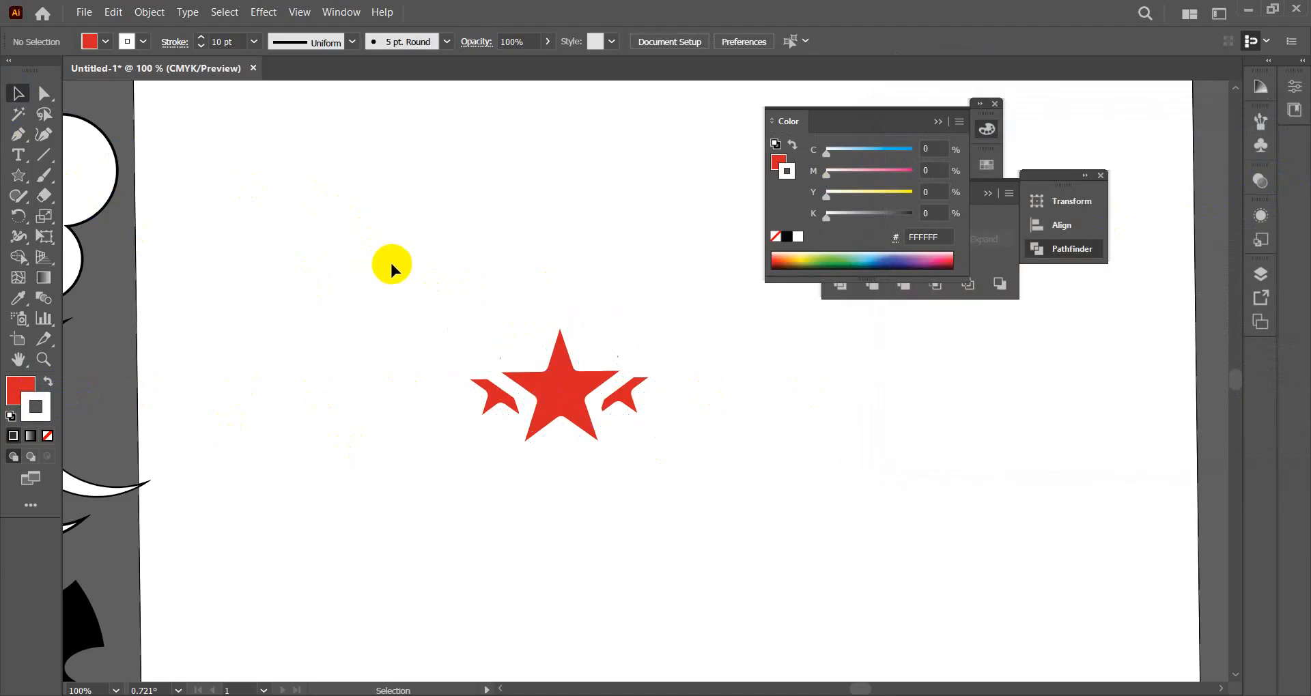
- Check the white-stroked stars by selecting them and trying them against the grey pasteboard
{"action": "left_click_drag", "start_coordinate": [389, 272], "coordinate": [693, 529]}
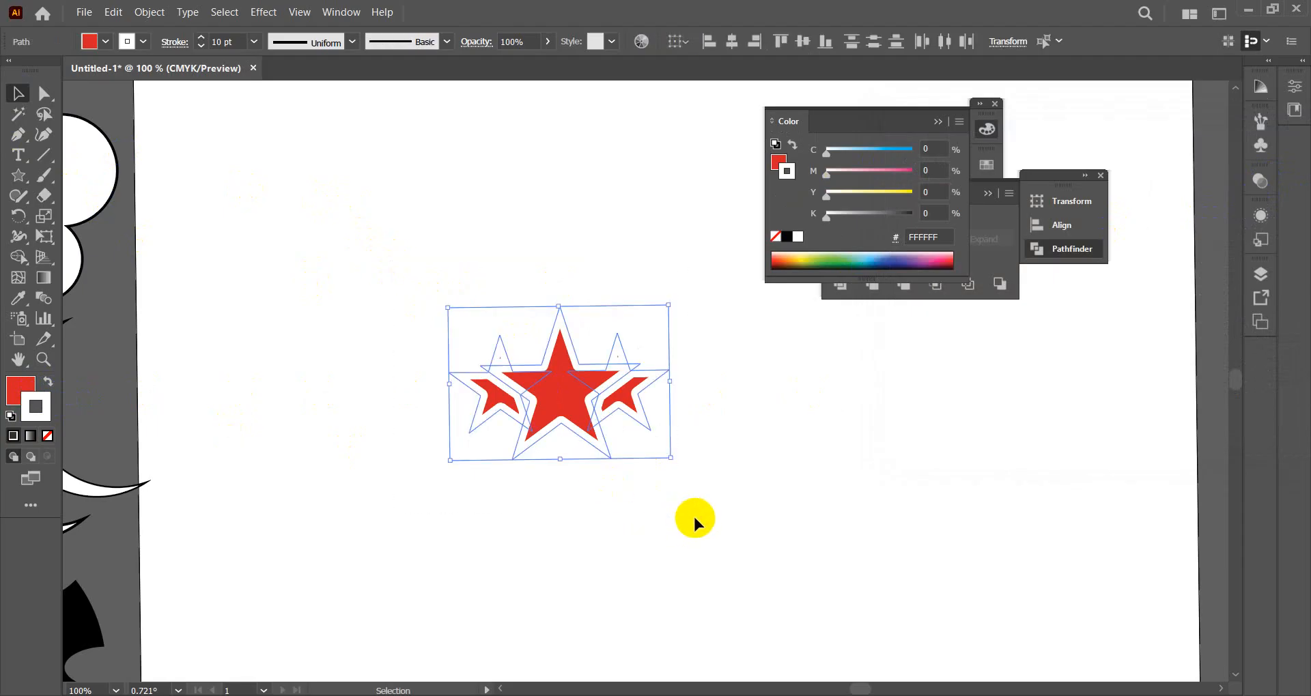
{"action": "left_click", "coordinate": [758, 454]}
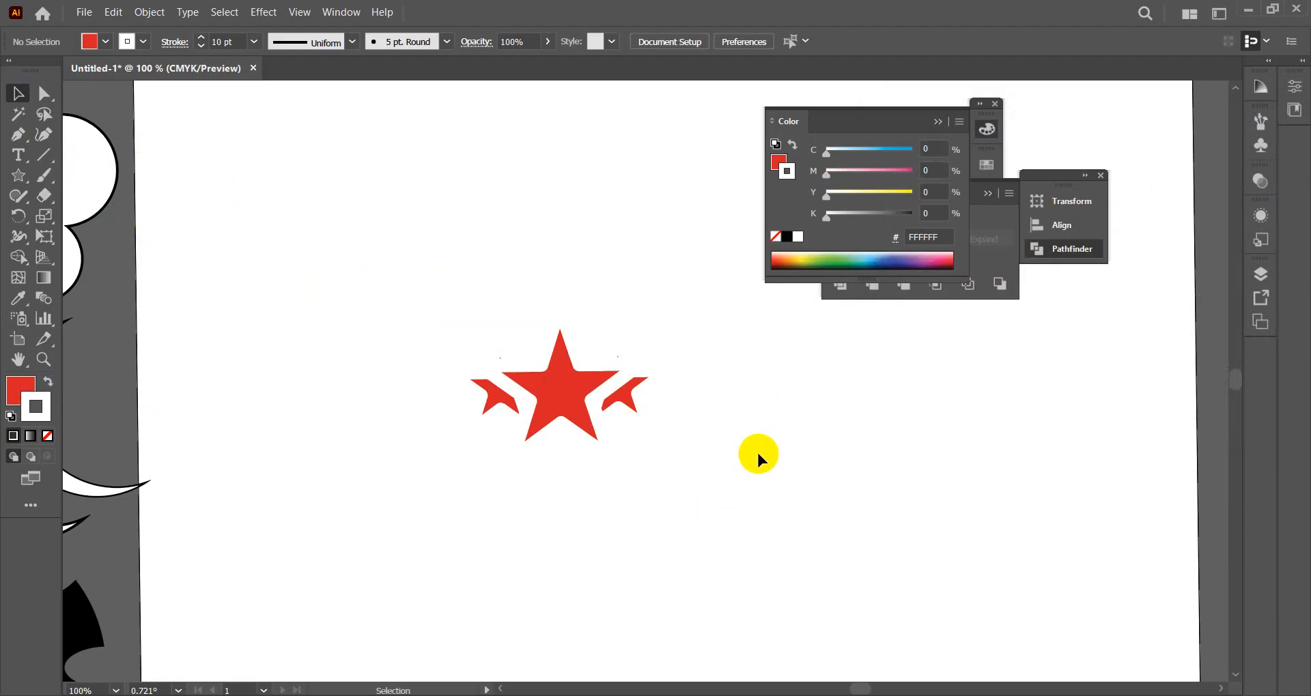
{"action": "left_click_drag", "start_coordinate": [421, 282], "coordinate": [695, 514]}
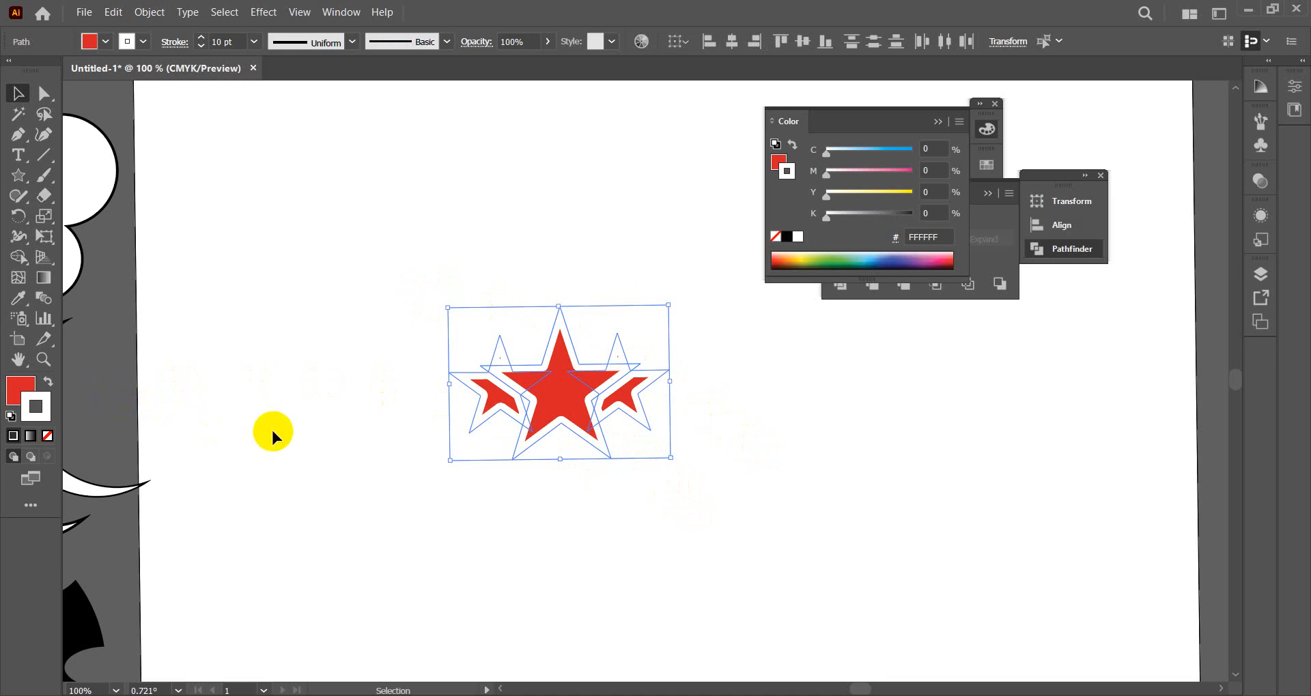
{"action": "left_click_drag", "start_coordinate": [362, 493], "coordinate": [783, 525]}
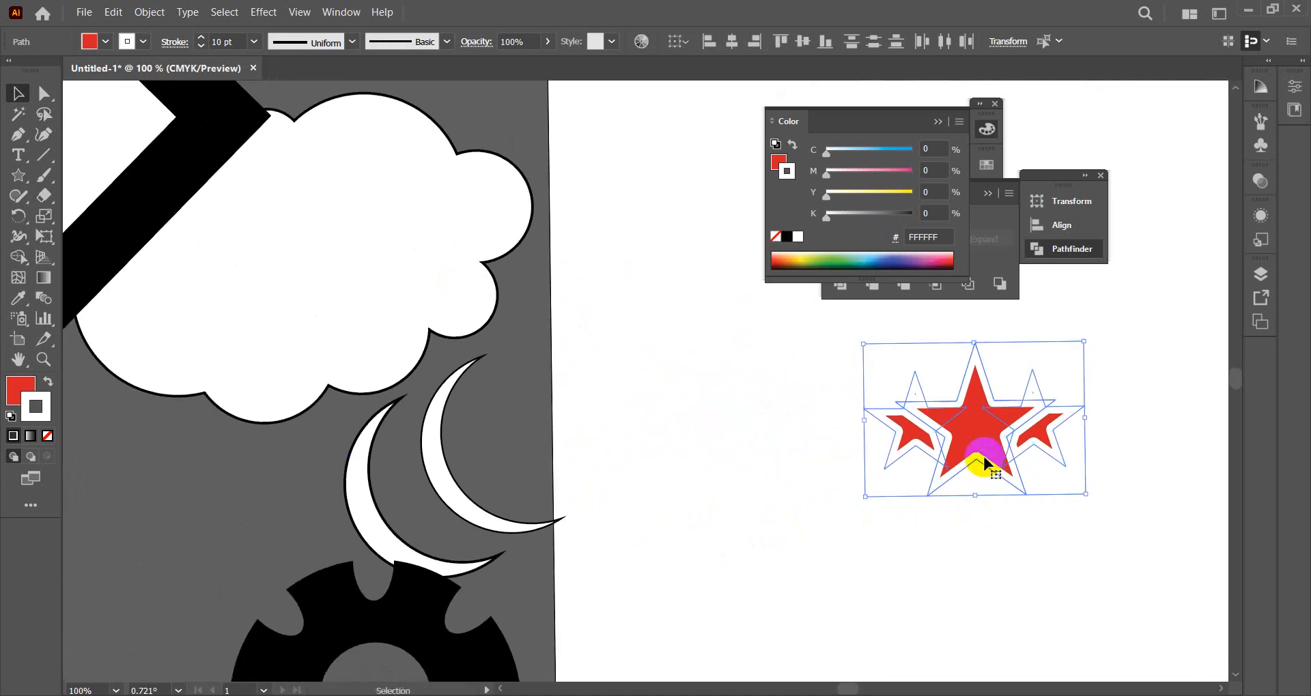
{"action": "left_click_drag", "start_coordinate": [977, 427], "coordinate": [45, 524]}
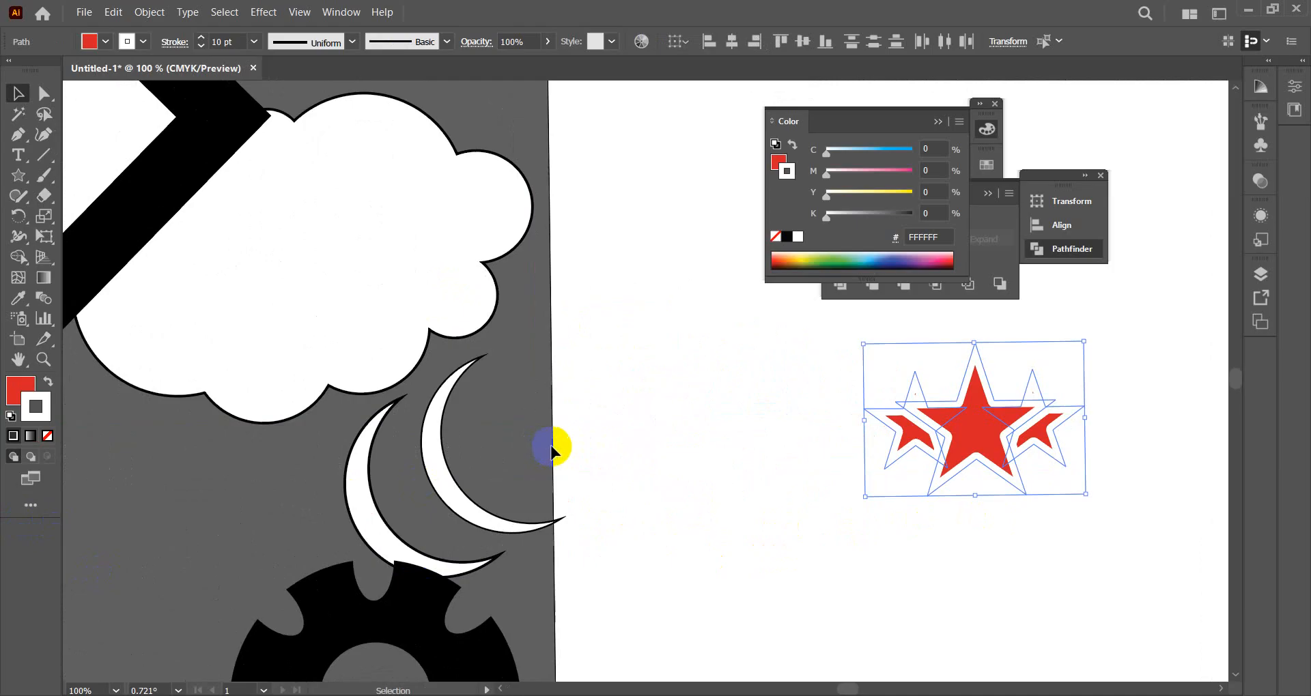
{"action": "left_click_drag", "start_coordinate": [635, 417], "coordinate": [444, 416]}
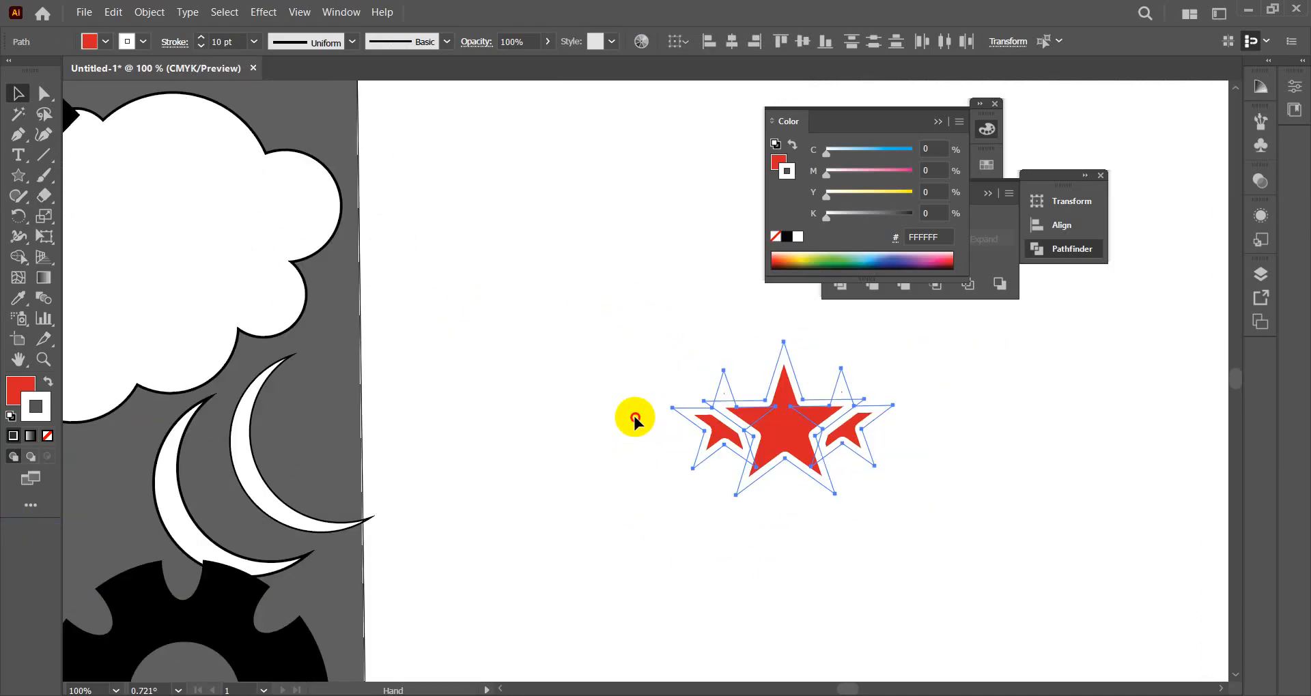
{"action": "left_click_drag", "start_coordinate": [636, 404], "coordinate": [467, 397]}
- Expand the fill and stroke of the three selected stars
{"action": "left_click", "coordinate": [937, 120]}
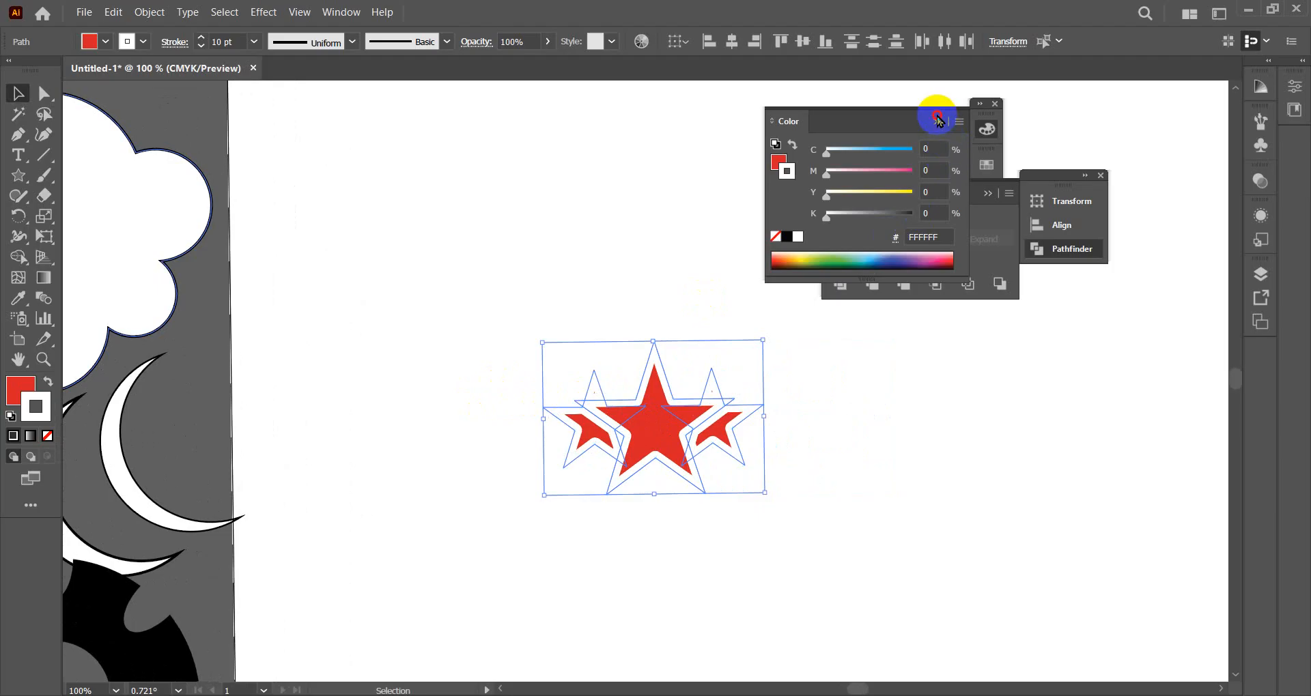
{"action": "left_click", "coordinate": [941, 123]}
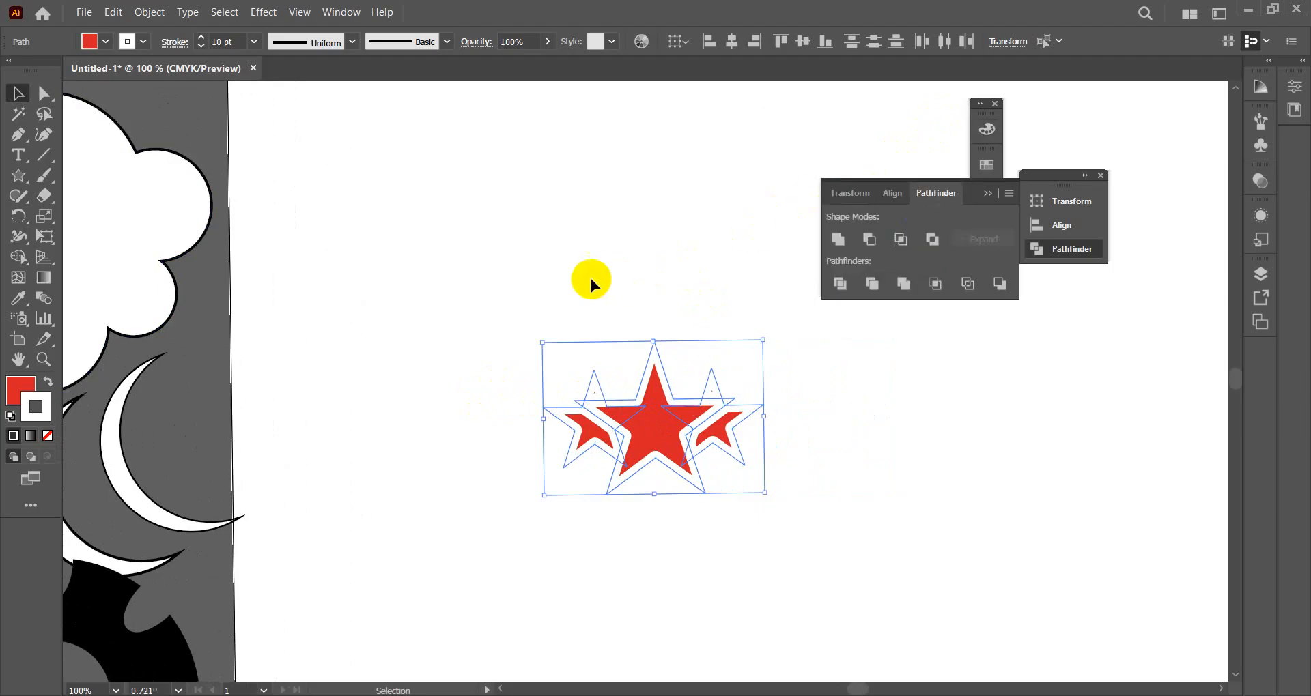
{"action": "left_click", "coordinate": [148, 12]}
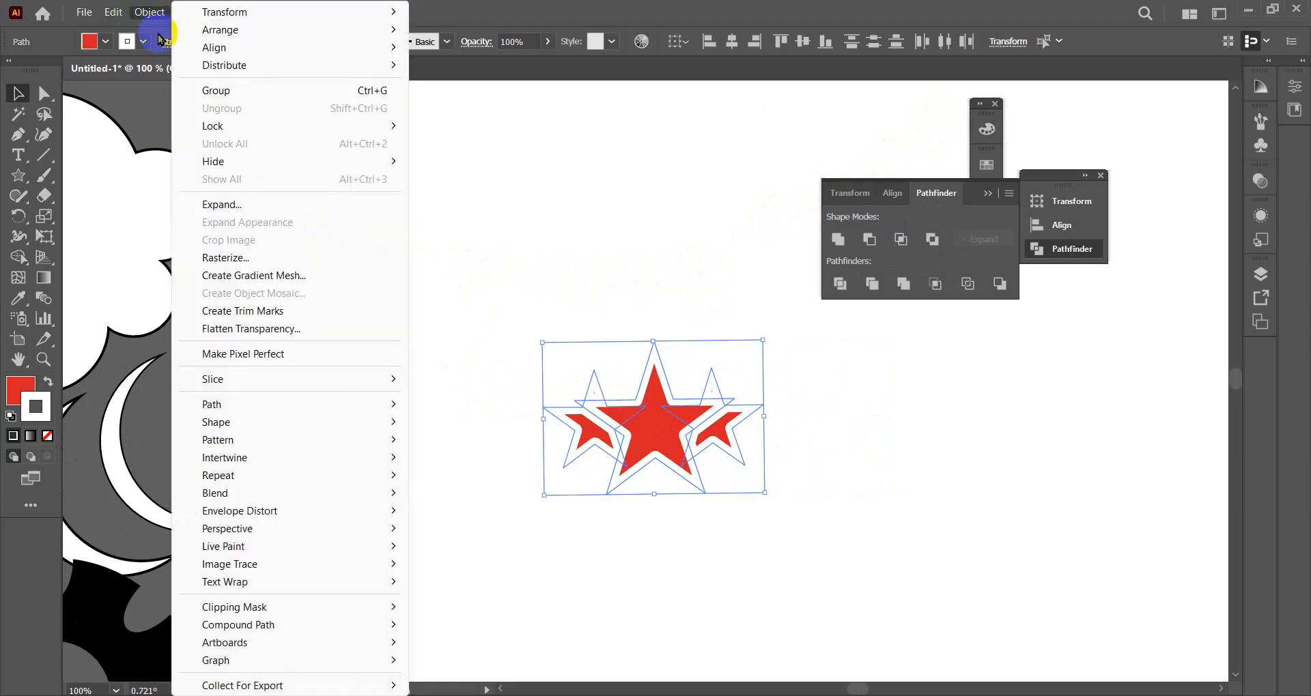
{"action": "left_click", "coordinate": [234, 206]}
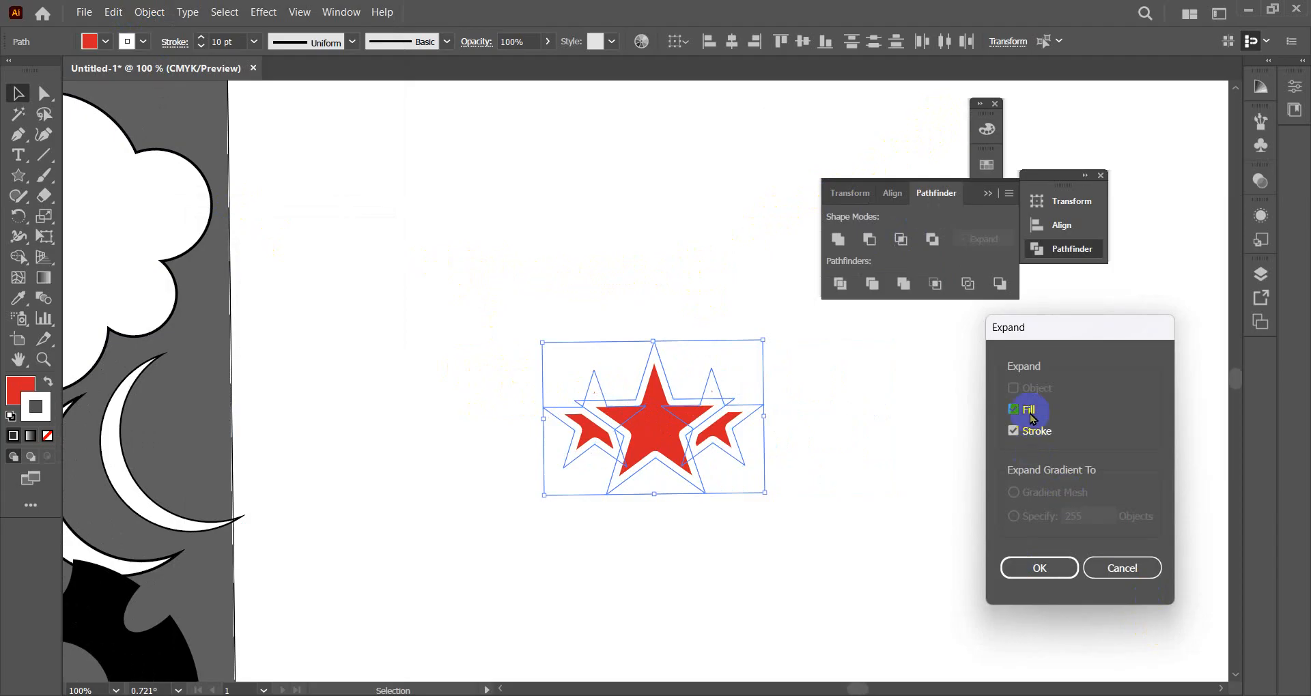
{"action": "left_click", "coordinate": [1038, 568]}
- Apply the Pathfinder Trim operation to the three expanded stars and move the resulting group slightly up and left
{"action": "left_click", "coordinate": [873, 286]}
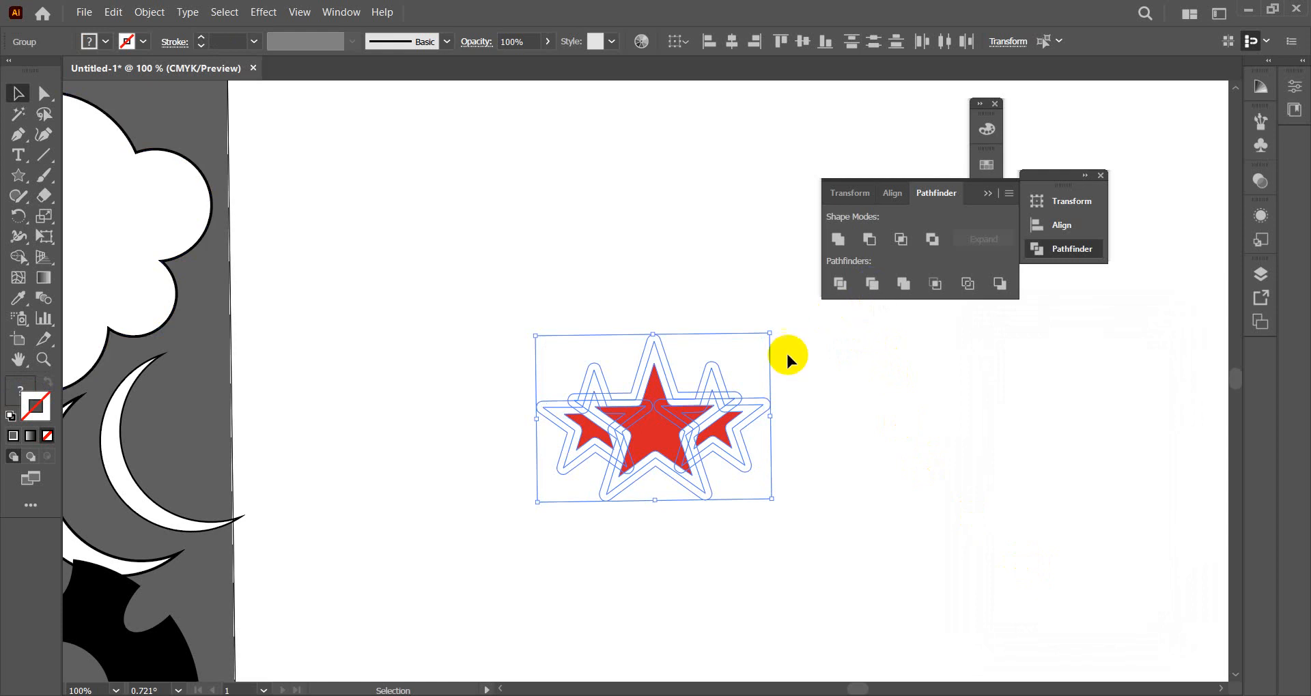
{"action": "left_click", "coordinate": [872, 286]}
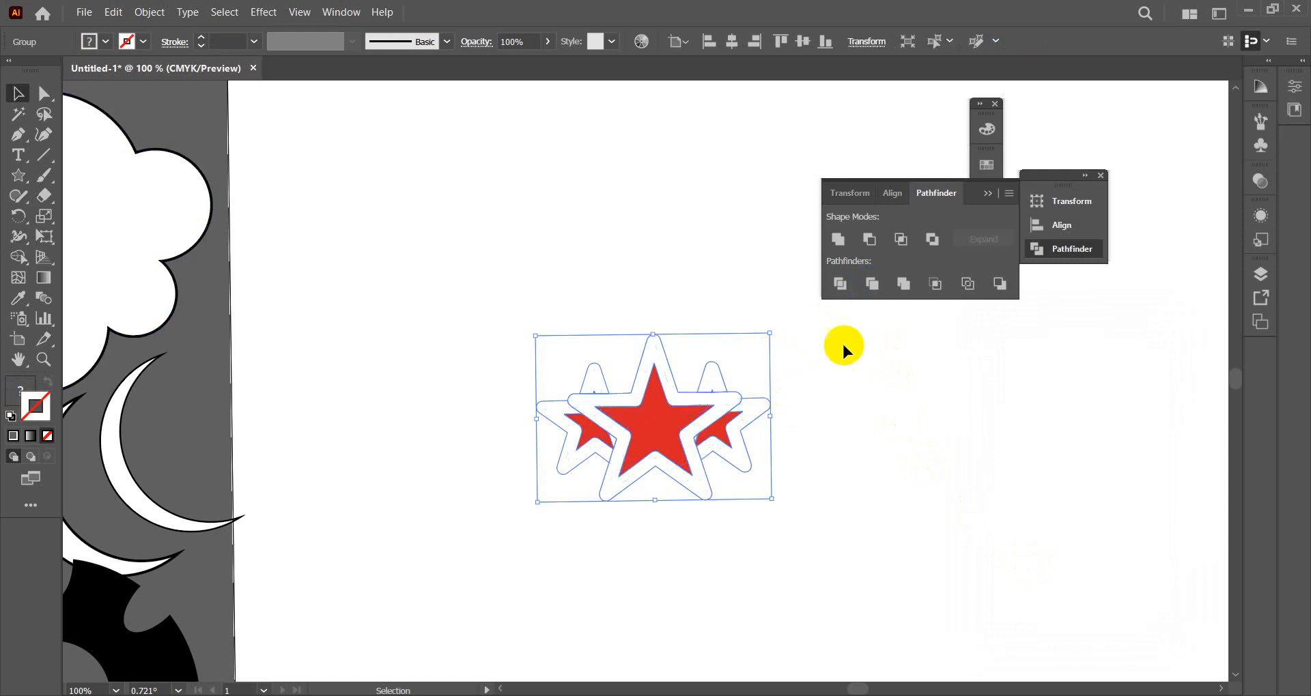
{"action": "left_click", "coordinate": [831, 412]}
{"action": "left_click_drag", "start_coordinate": [540, 345], "coordinate": [749, 526]}
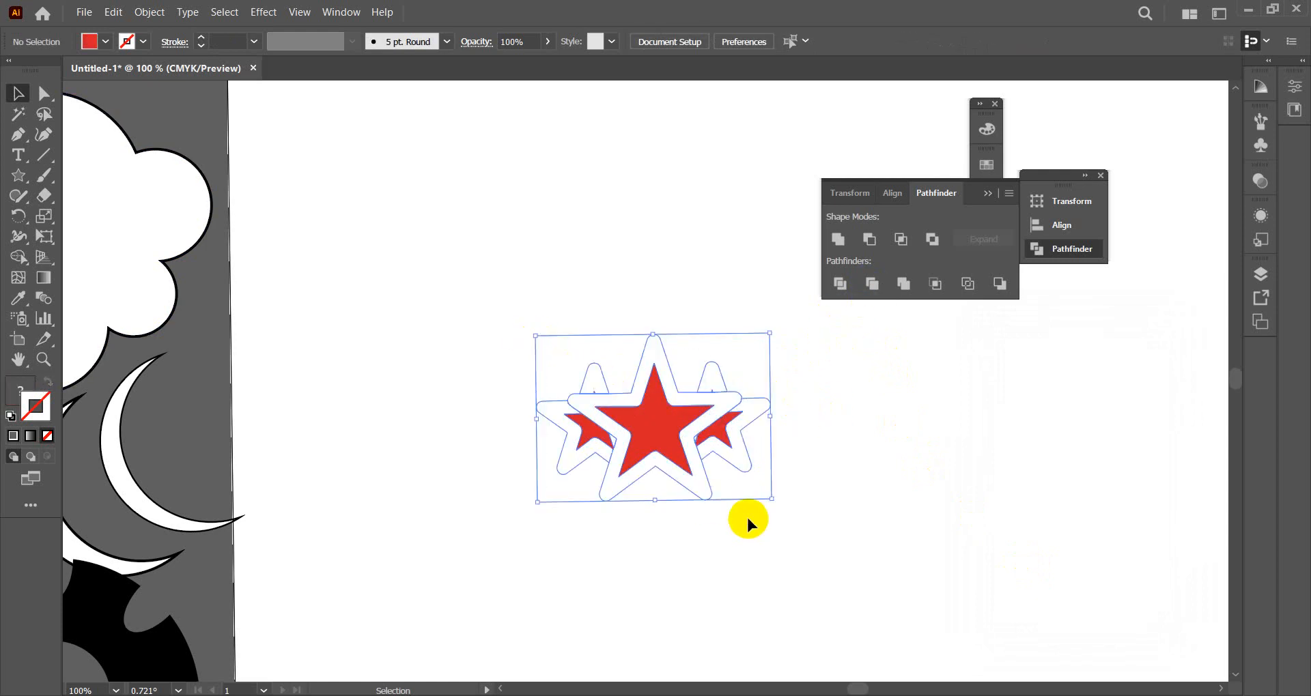
{"action": "left_click_drag", "start_coordinate": [658, 424], "coordinate": [612, 419]}
- Select all white outline pieces of the trimmed stars with the Magic Wand and delete them
{"action": "left_click", "coordinate": [18, 97]}
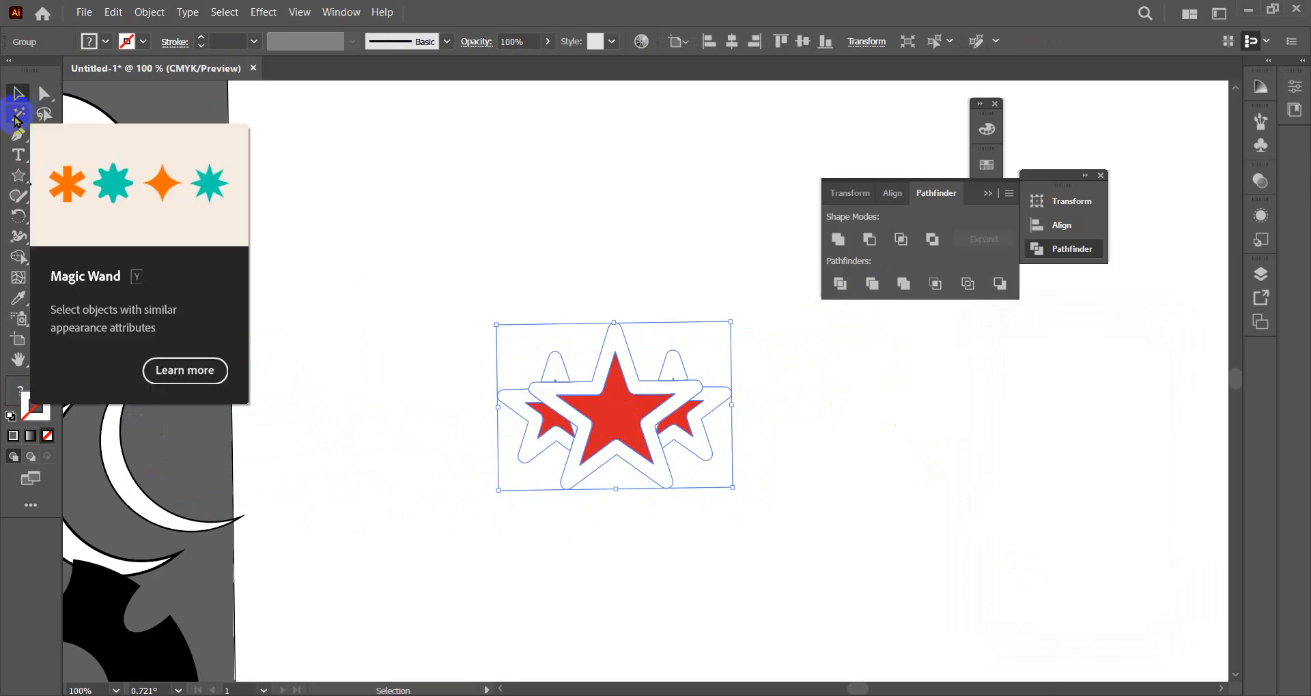
{"action": "left_click", "coordinate": [17, 113]}
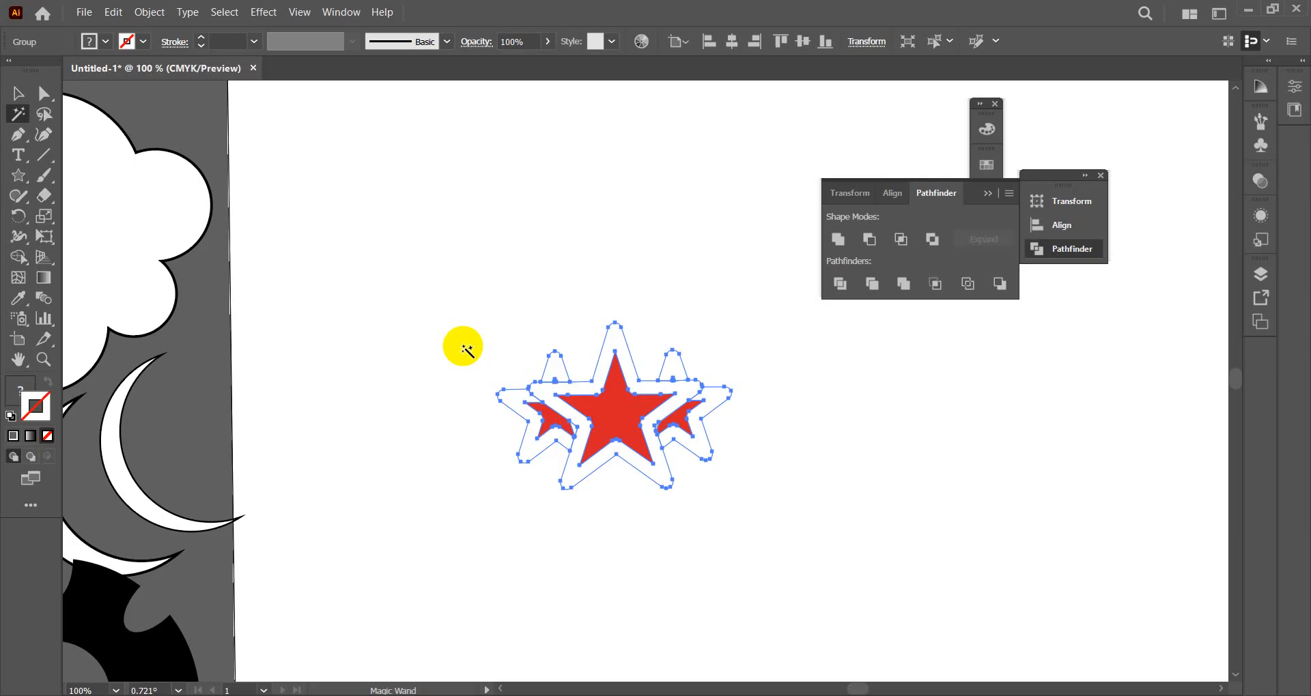
{"action": "left_click", "coordinate": [617, 339]}
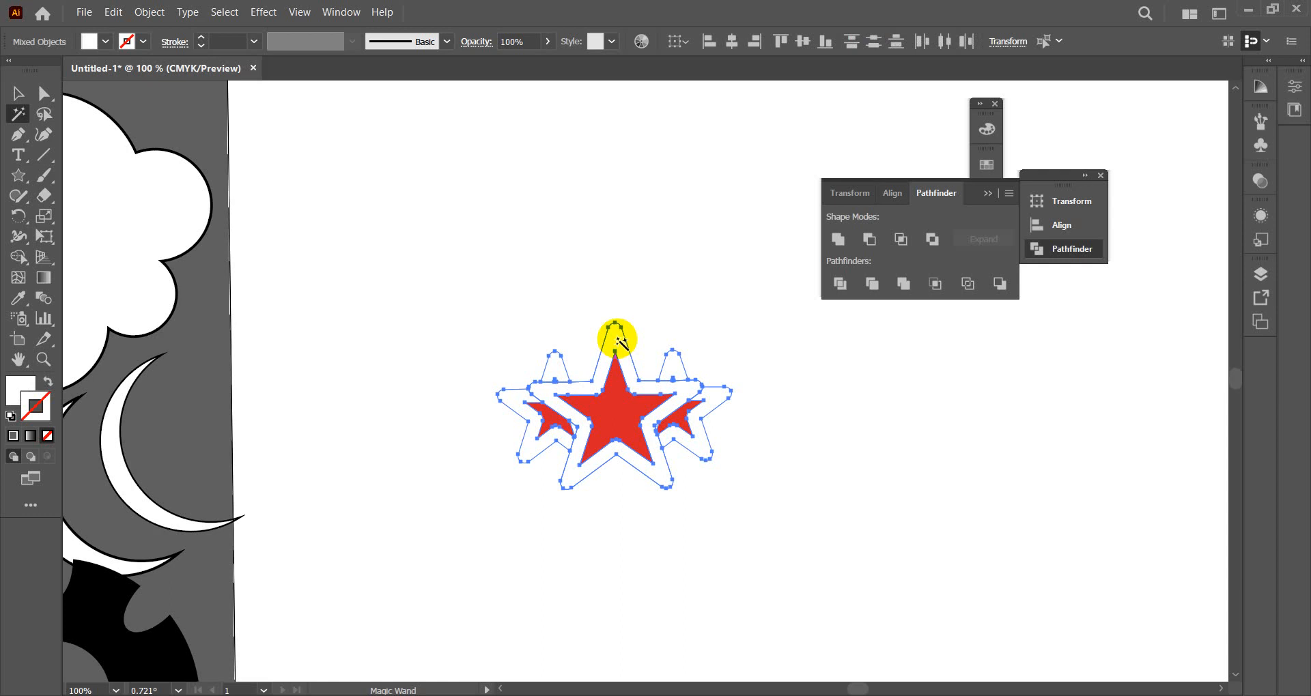
{"action": "key", "text": "Delete"}
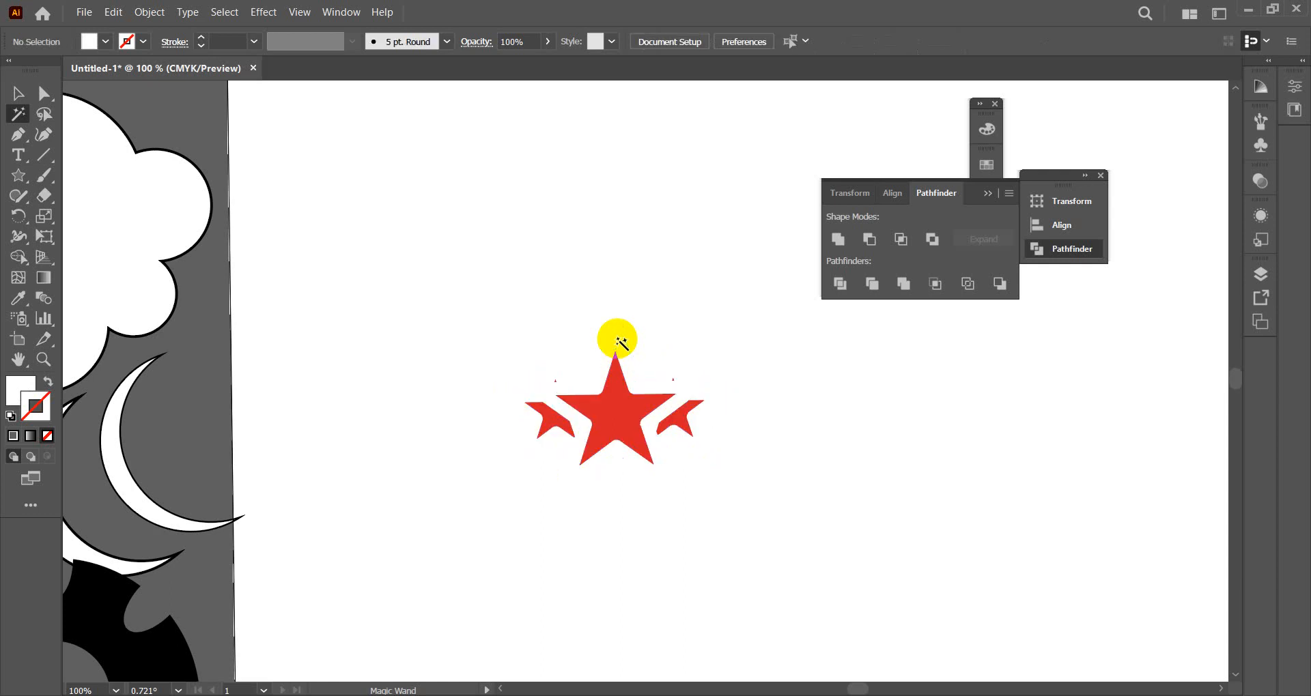
- Move the remaining red star group off the artboard onto the grey pasteboard, beside the crescents
{"action": "left_click", "coordinate": [18, 94]}
{"action": "left_click_drag", "start_coordinate": [380, 282], "coordinate": [585, 243]}
{"action": "left_click_drag", "start_coordinate": [828, 380], "coordinate": [140, 472]}
{"action": "left_click_drag", "start_coordinate": [395, 398], "coordinate": [666, 370]}
{"action": "left_click_drag", "start_coordinate": [424, 445], "coordinate": [304, 441]}
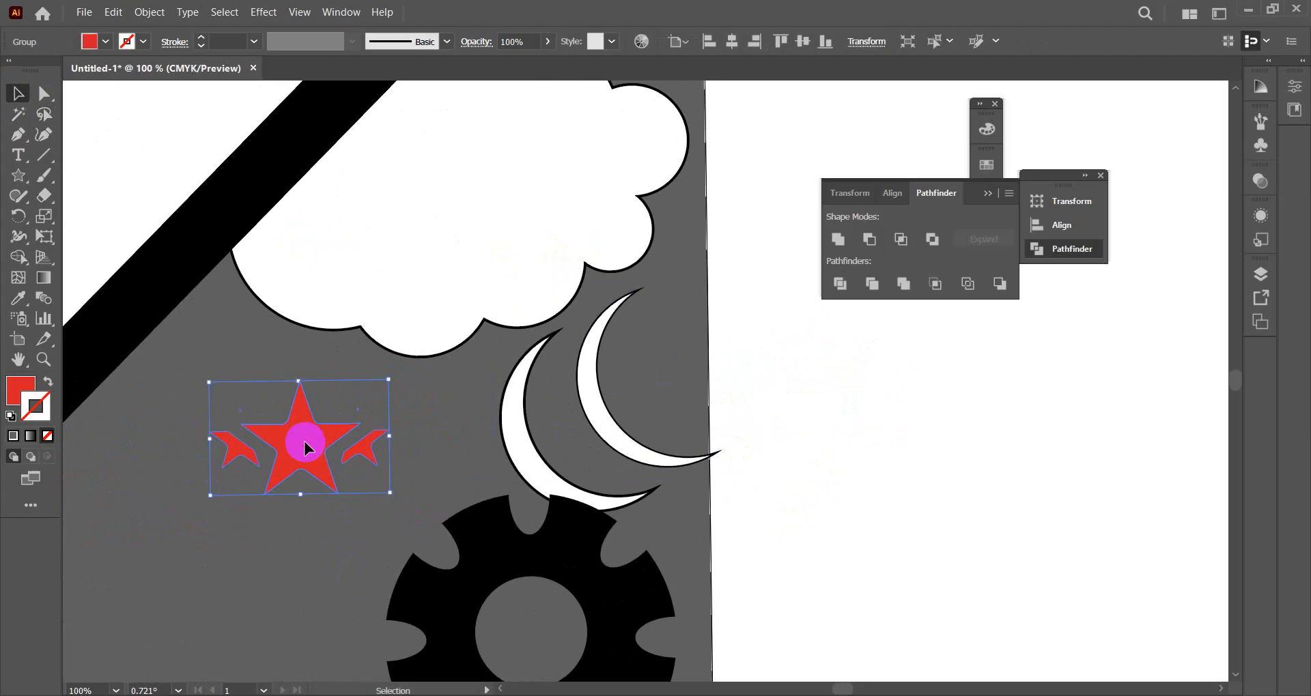
{"action": "left_click", "coordinate": [414, 456]}
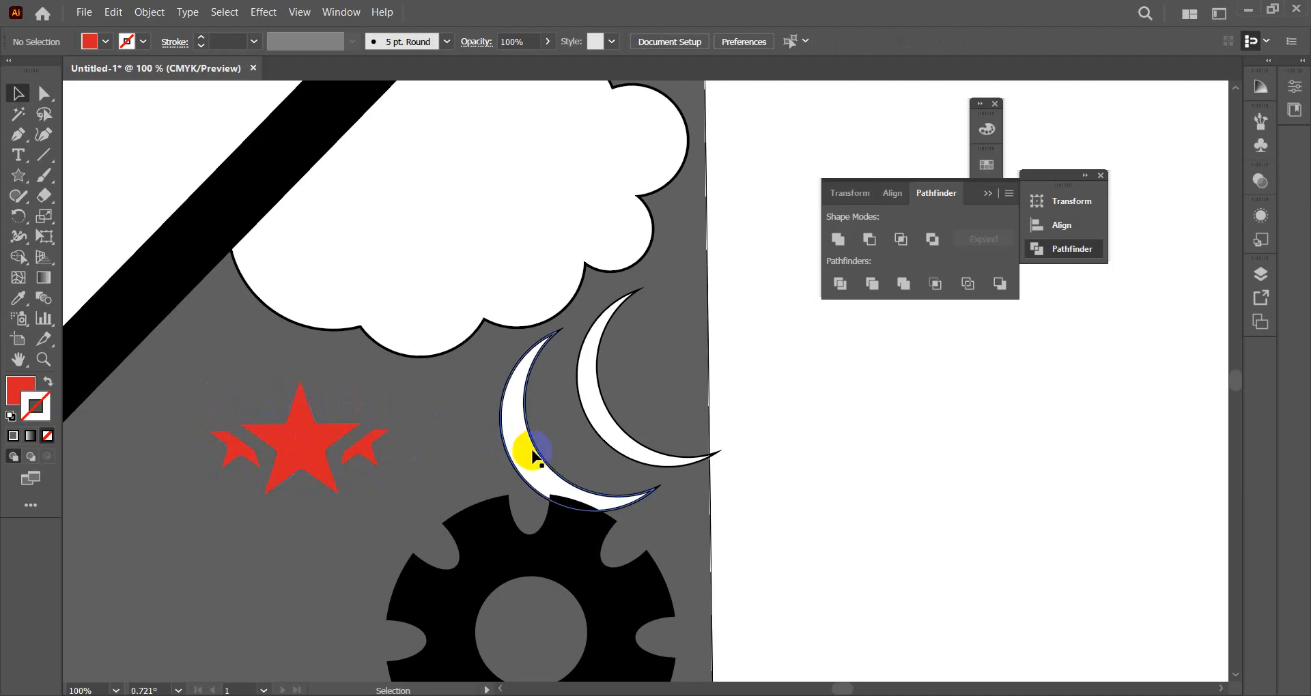
- Undo the last shifts of the red star group and move it back to an empty area of the white artboard
{"action": "key", "text": "ctrl+z"}
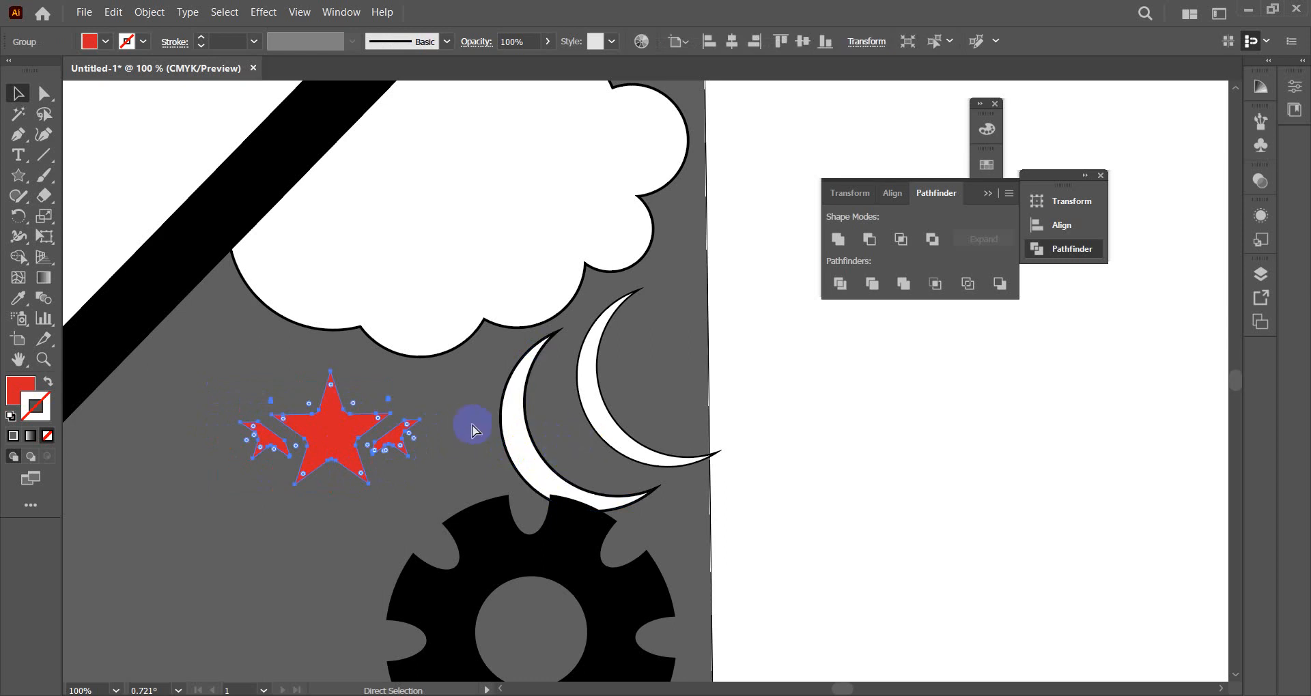
{"action": "key", "text": "ctrl+z"}
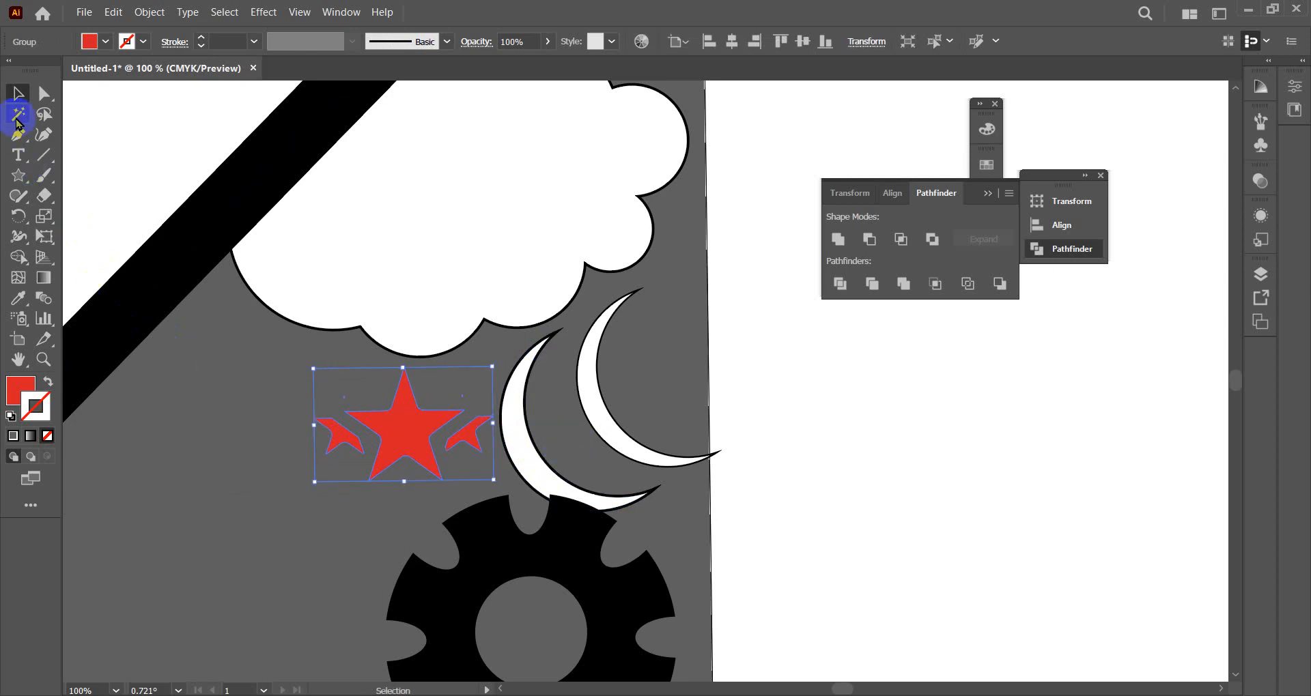
{"action": "left_click_drag", "start_coordinate": [389, 439], "coordinate": [899, 432]}
{"action": "left_click_drag", "start_coordinate": [328, 462], "coordinate": [31, 469]}
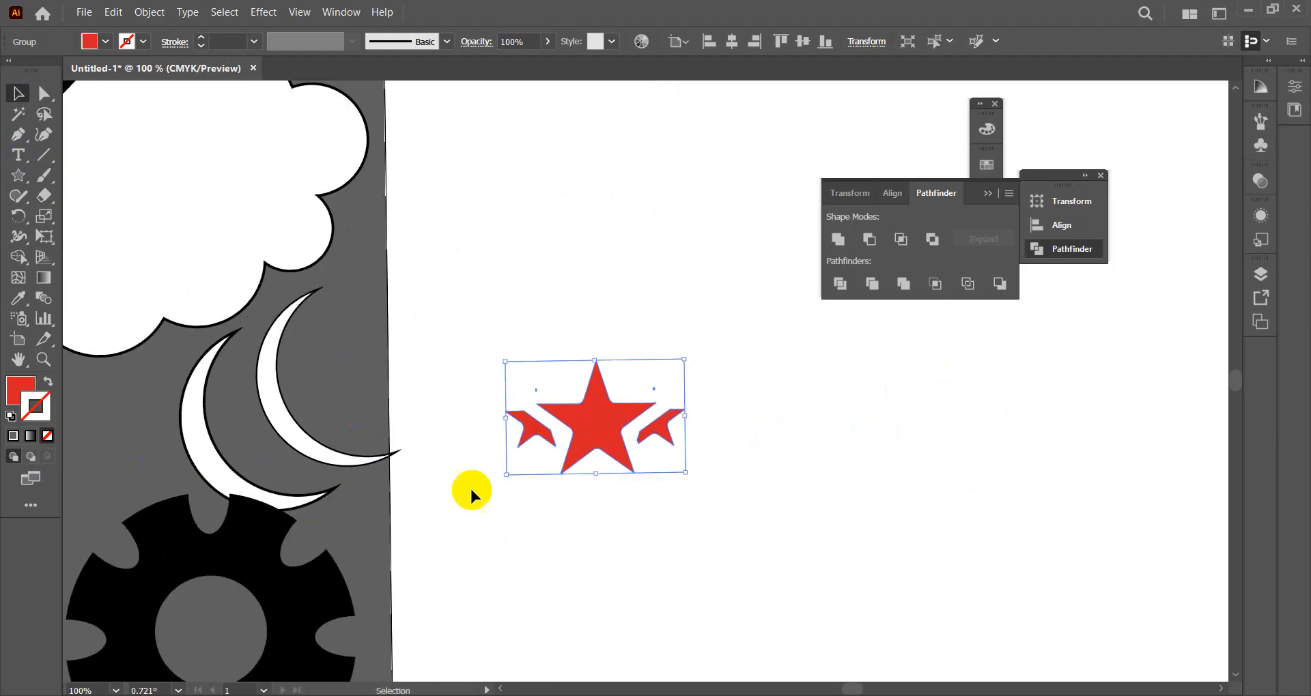
{"action": "left_click_drag", "start_coordinate": [609, 435], "coordinate": [715, 433]}
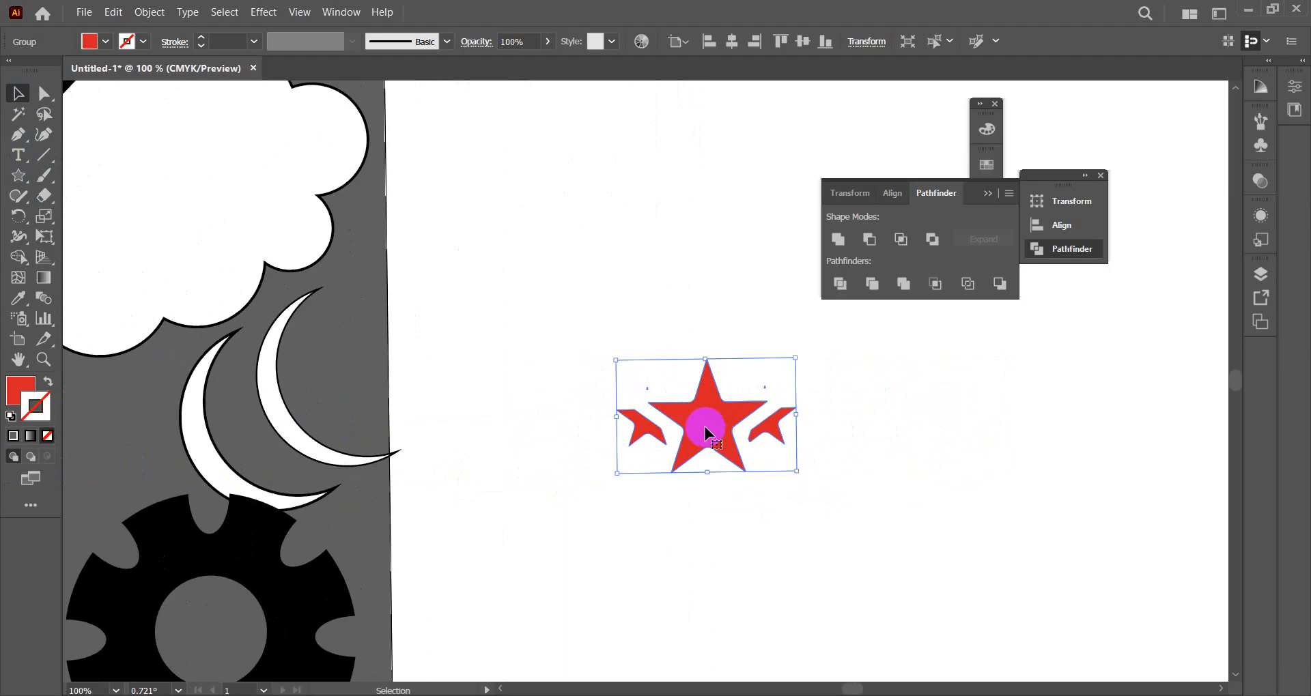
{"action": "left_click_drag", "start_coordinate": [714, 432], "coordinate": [1041, 457]}
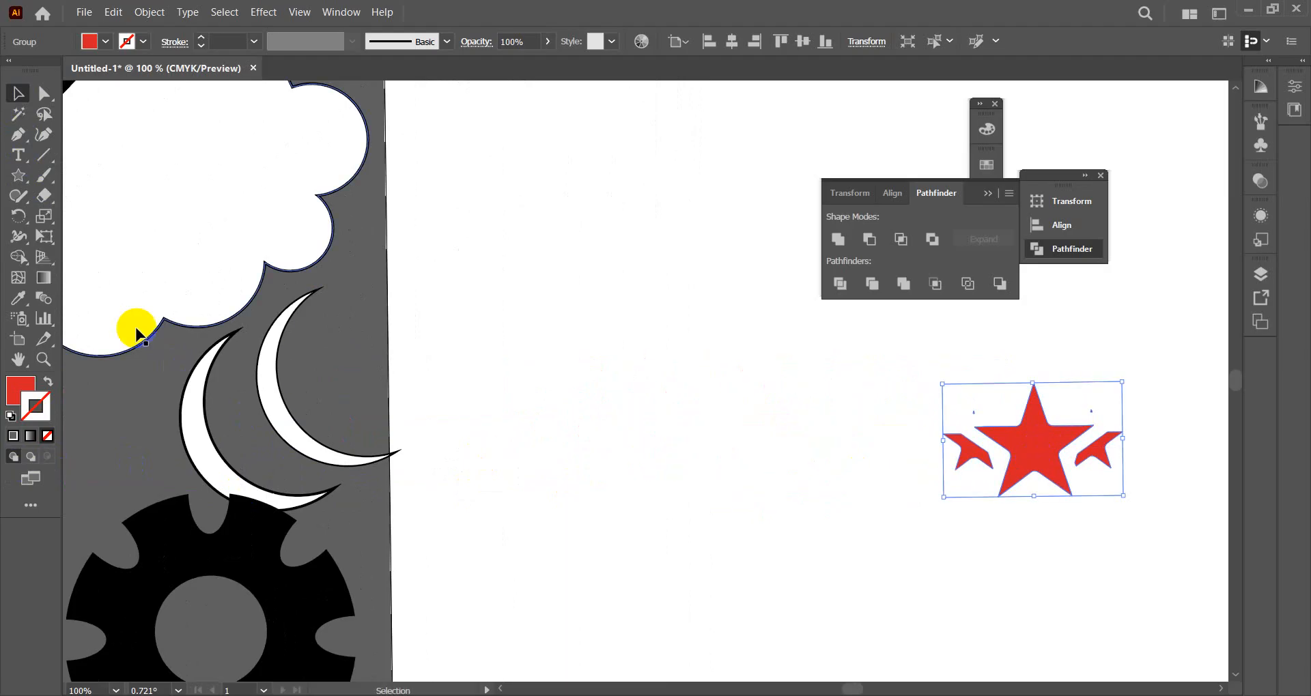
- Draw a nearly square rectangle between the crescents and the red stars, with the default white fill and 1 pt black stroke
{"action": "left_click", "coordinate": [18, 175]}
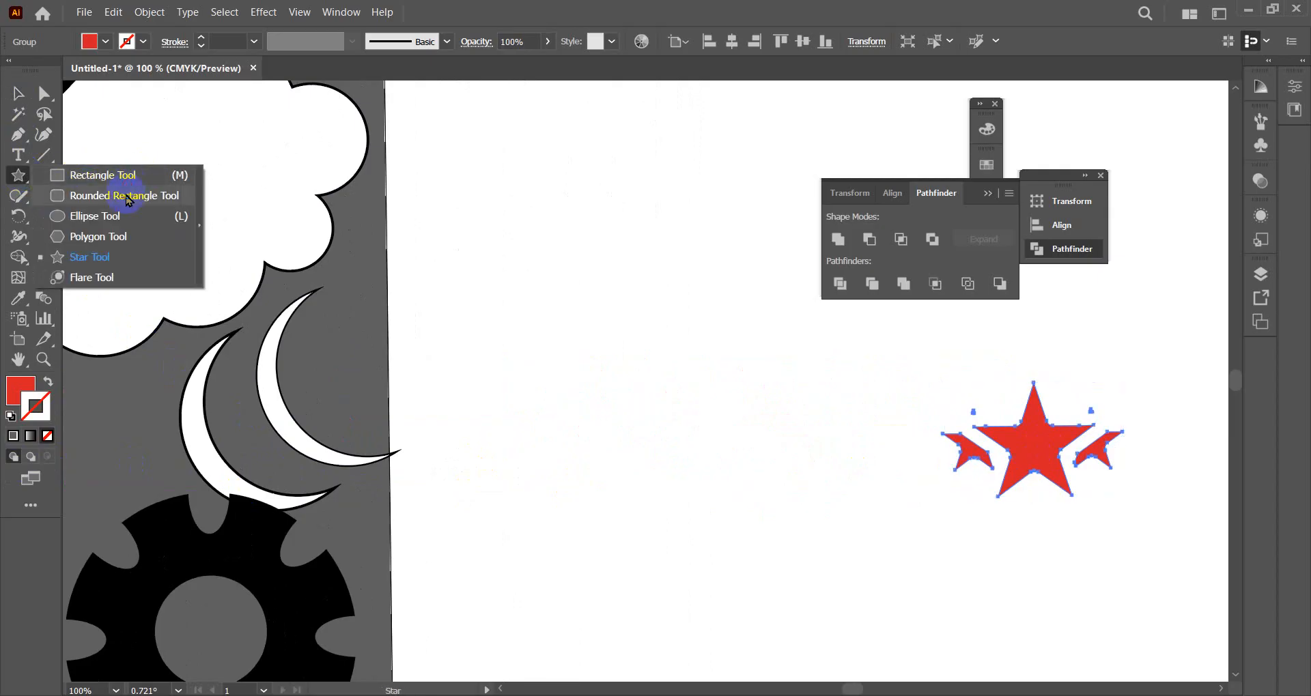
{"action": "left_click", "coordinate": [103, 175]}
{"action": "left_click_drag", "start_coordinate": [537, 331], "coordinate": [774, 581]}
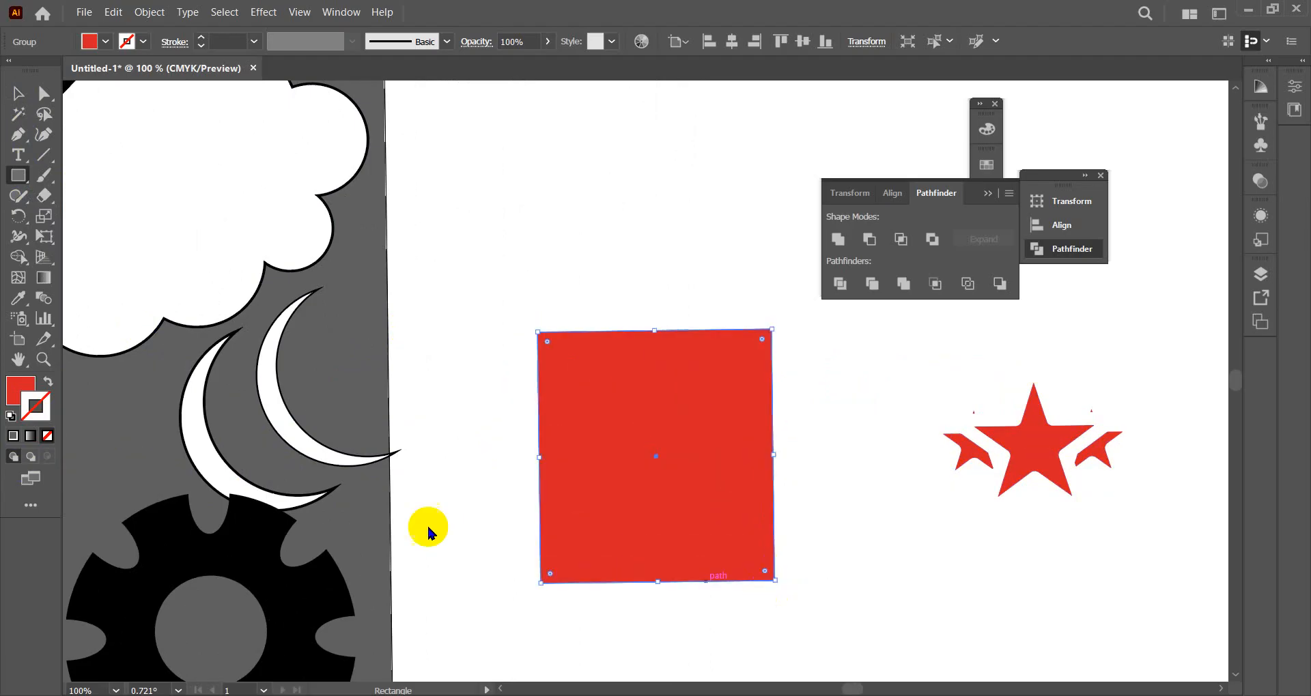
{"action": "left_click", "coordinate": [10, 416]}
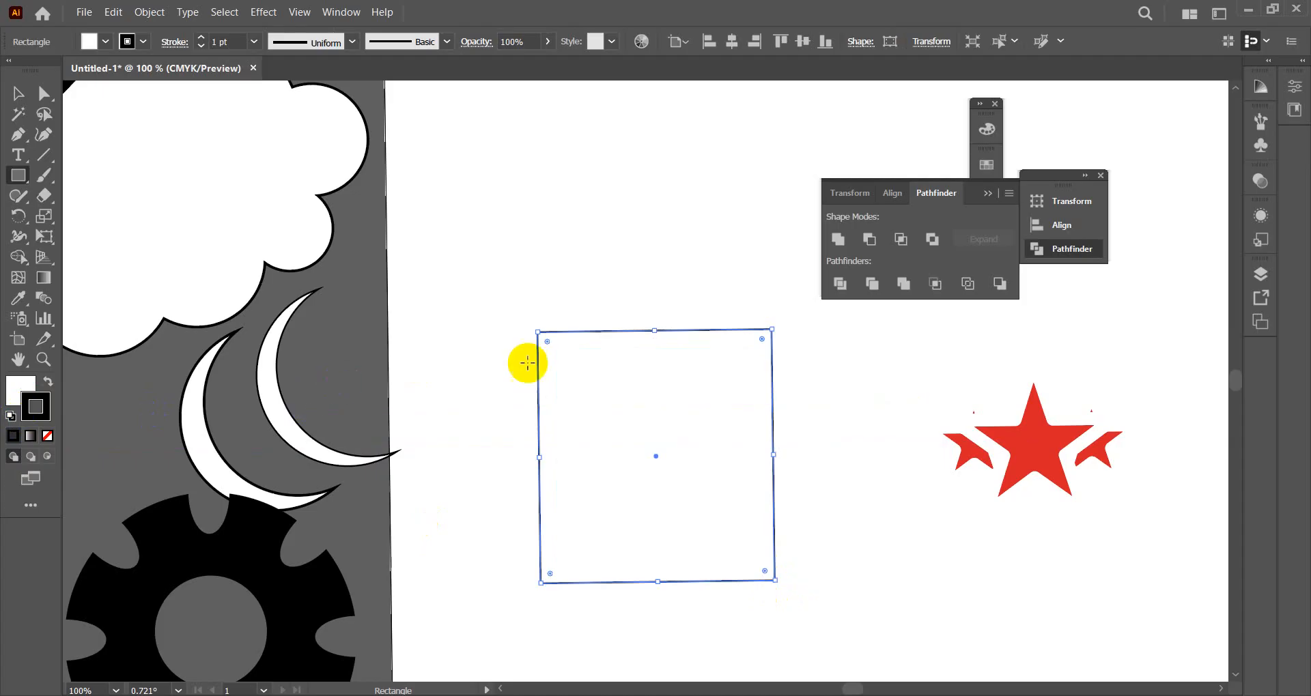
- Round the rectangle's four corners slightly and move it up and left on the artboard
{"action": "left_click", "coordinate": [18, 93]}
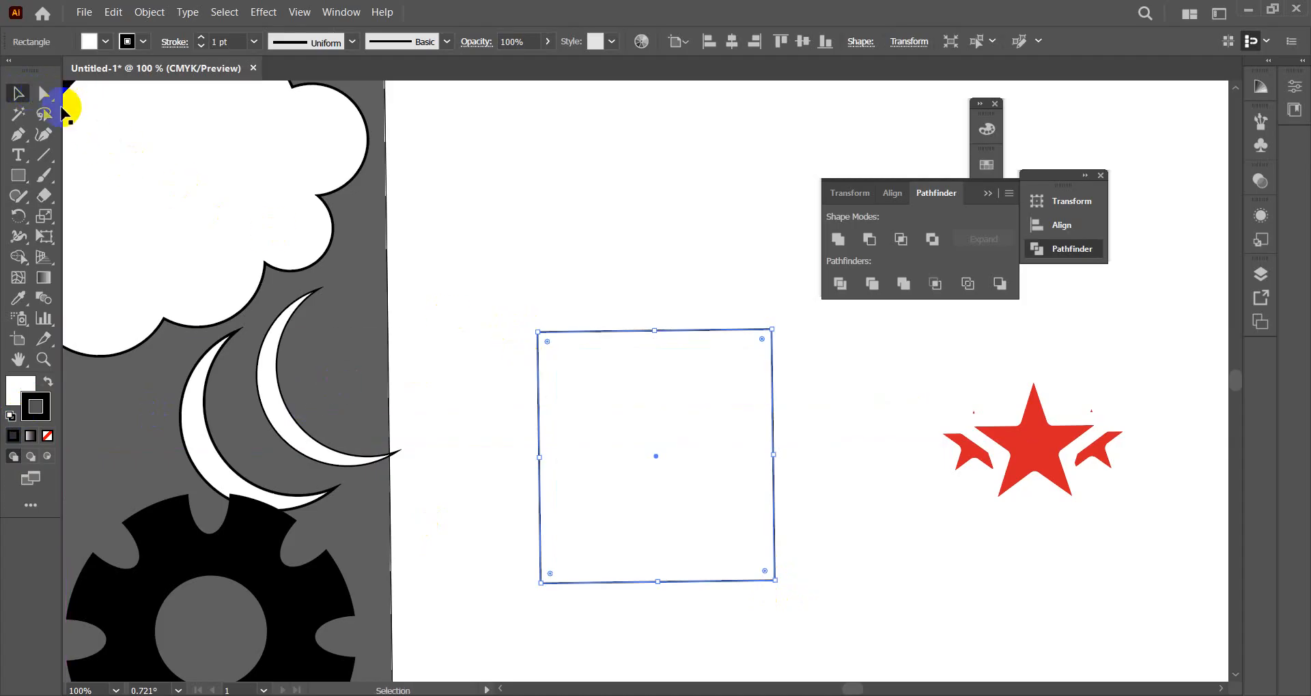
{"action": "left_click_drag", "start_coordinate": [546, 341], "coordinate": [553, 353]}
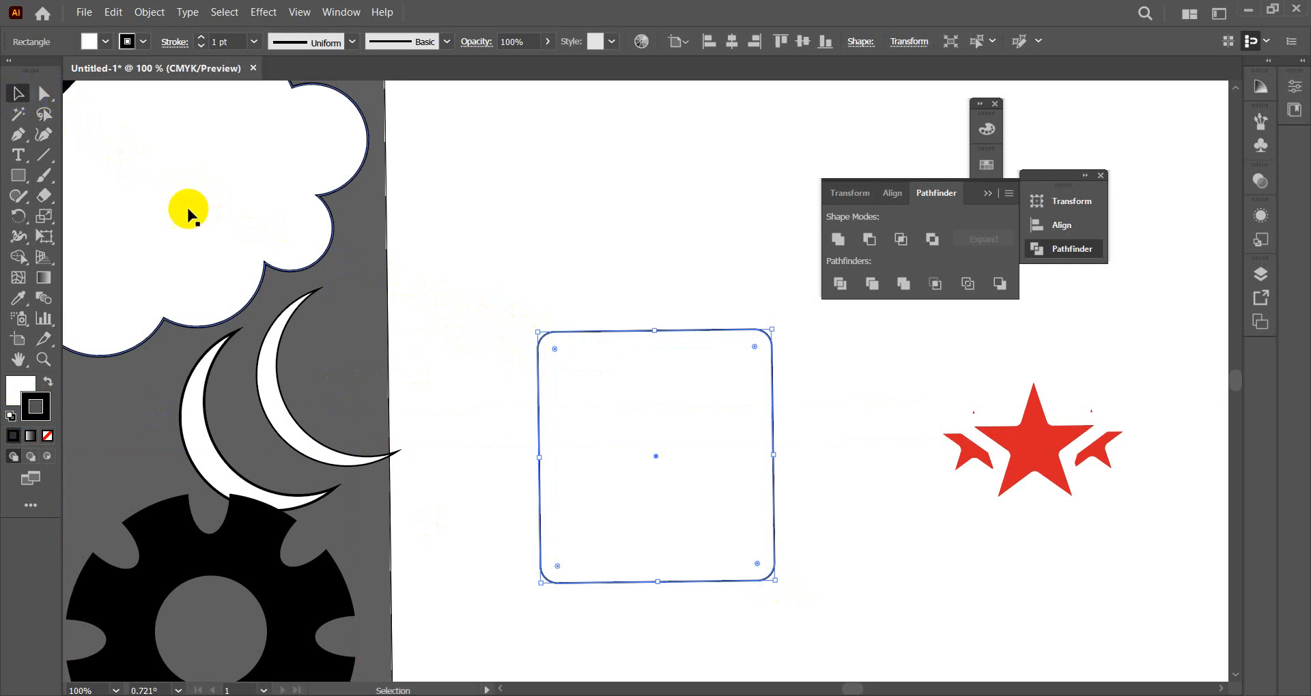
{"action": "left_click_drag", "start_coordinate": [651, 448], "coordinate": [612, 388]}
- Fill the rounded rectangle with mid-grey 757575 and shift it slightly left on the artboard
{"action": "left_click", "coordinate": [26, 388]}
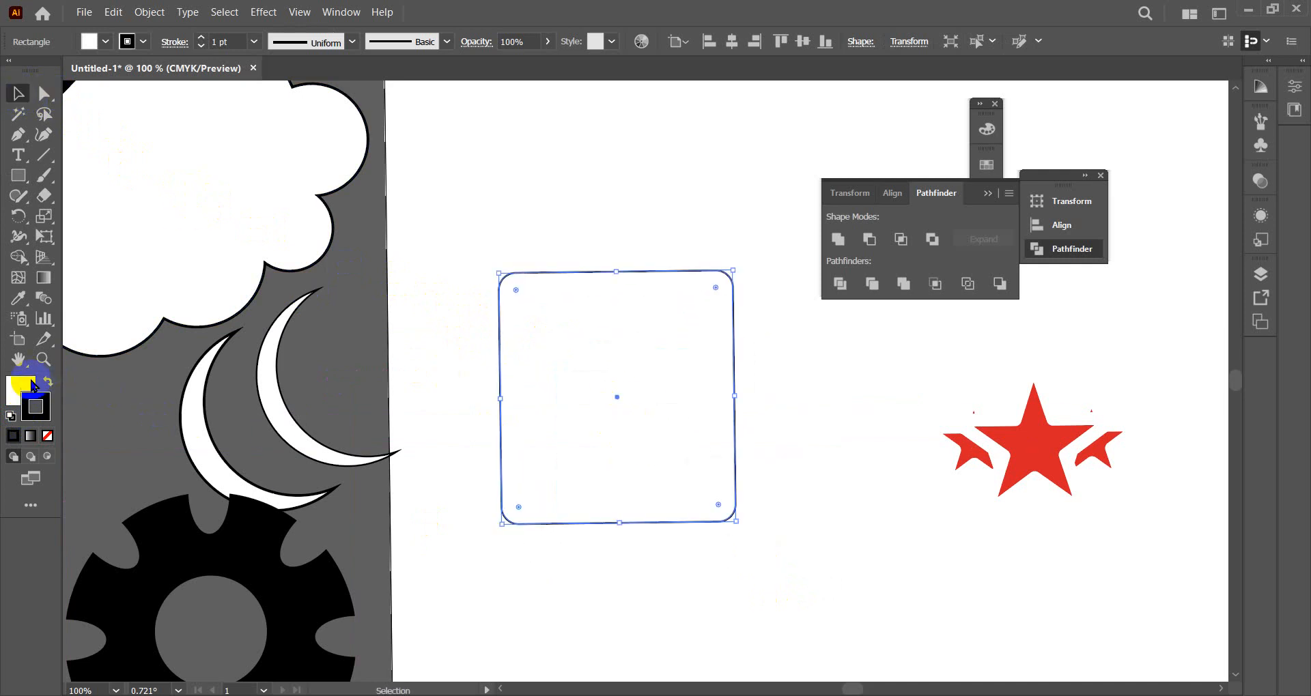
{"action": "double_click", "coordinate": [25, 388]}
{"action": "left_click_drag", "start_coordinate": [930, 325], "coordinate": [890, 292]}
{"action": "left_click", "coordinate": [1268, 183]}
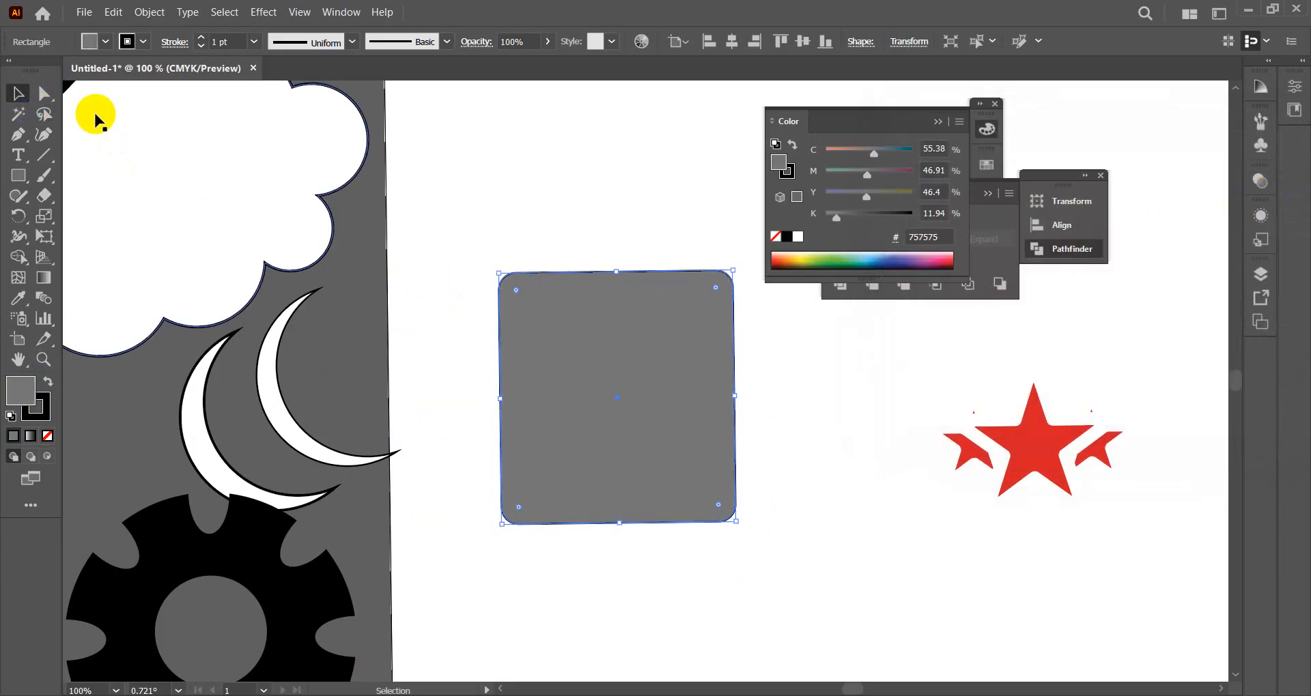
{"action": "left_click_drag", "start_coordinate": [635, 375], "coordinate": [621, 382]}
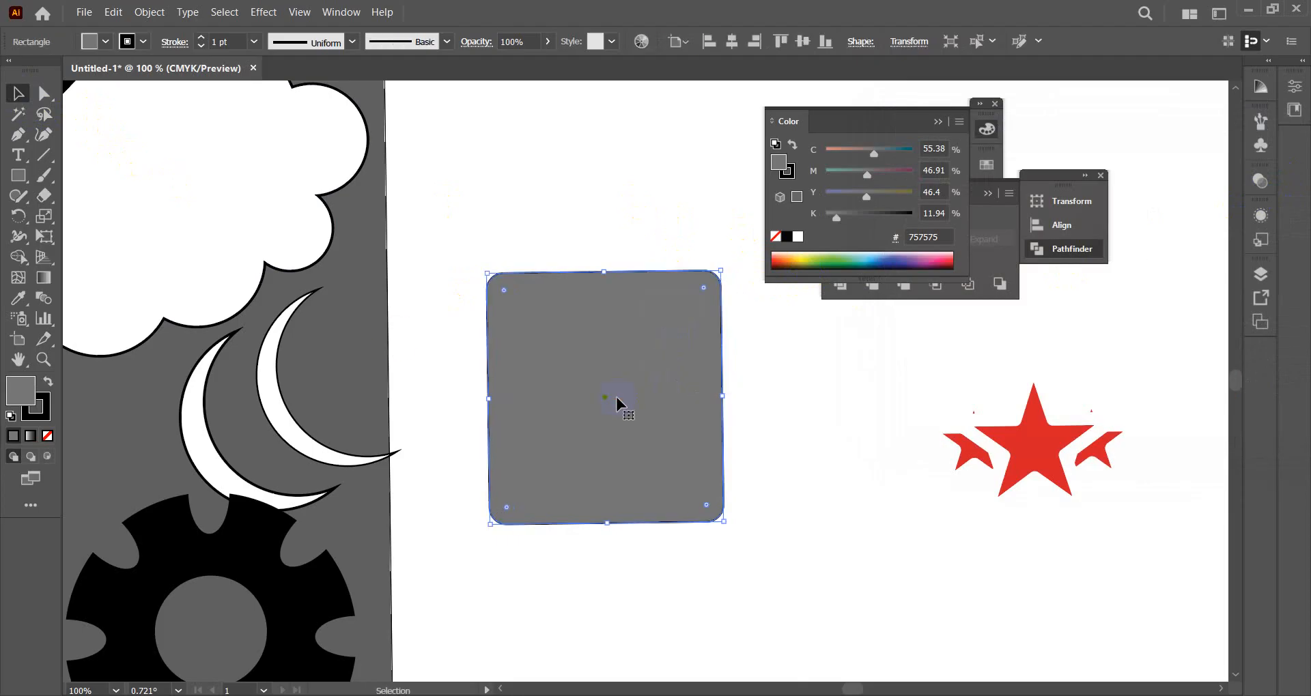
- Switch to the Rounded Rectangle tool and change the grey rectangle's stroke colour to white FFFFFF
{"action": "left_click", "coordinate": [19, 176]}
{"action": "left_click_drag", "start_coordinate": [22, 178], "coordinate": [96, 196]}
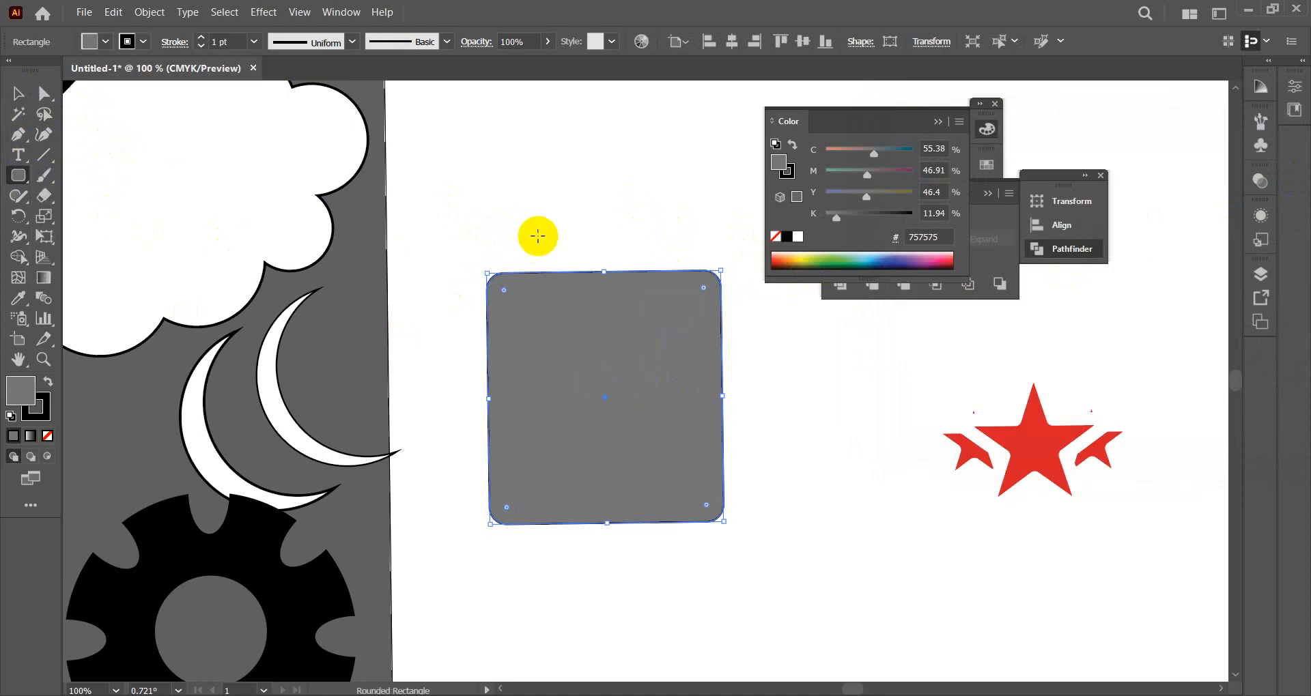
{"action": "double_click", "coordinate": [59, 407]}
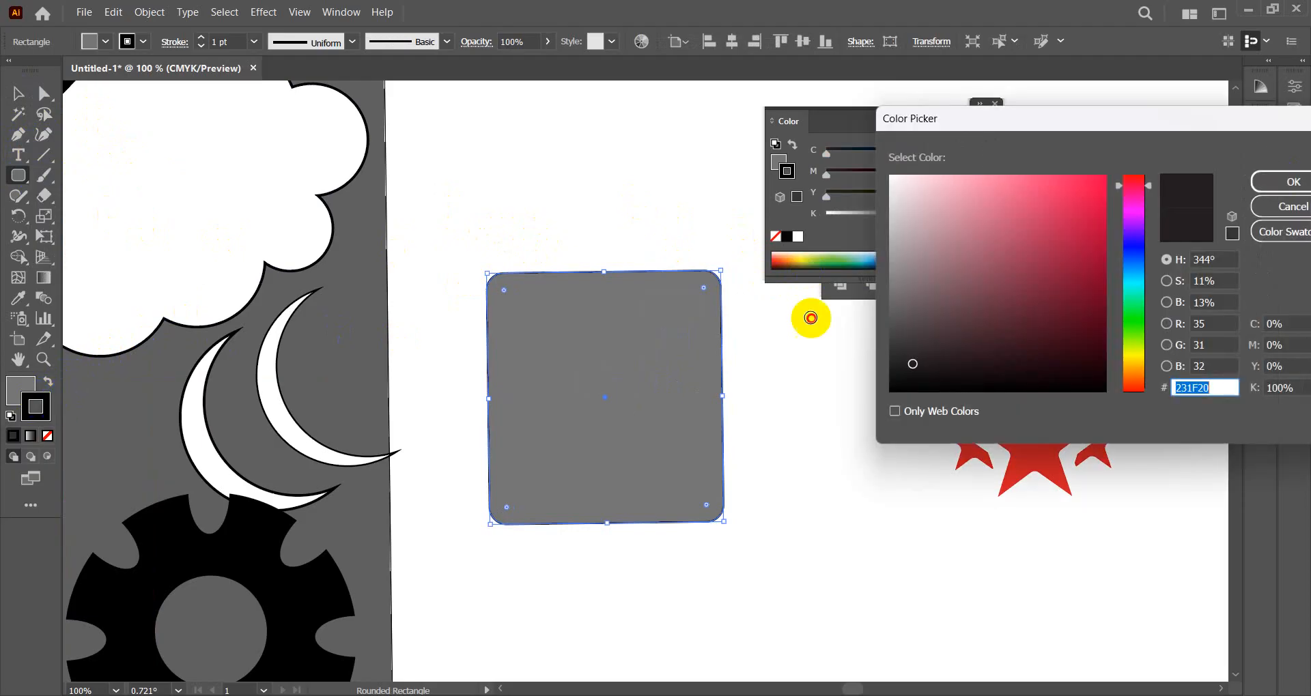
{"action": "left_click", "coordinate": [890, 177]}
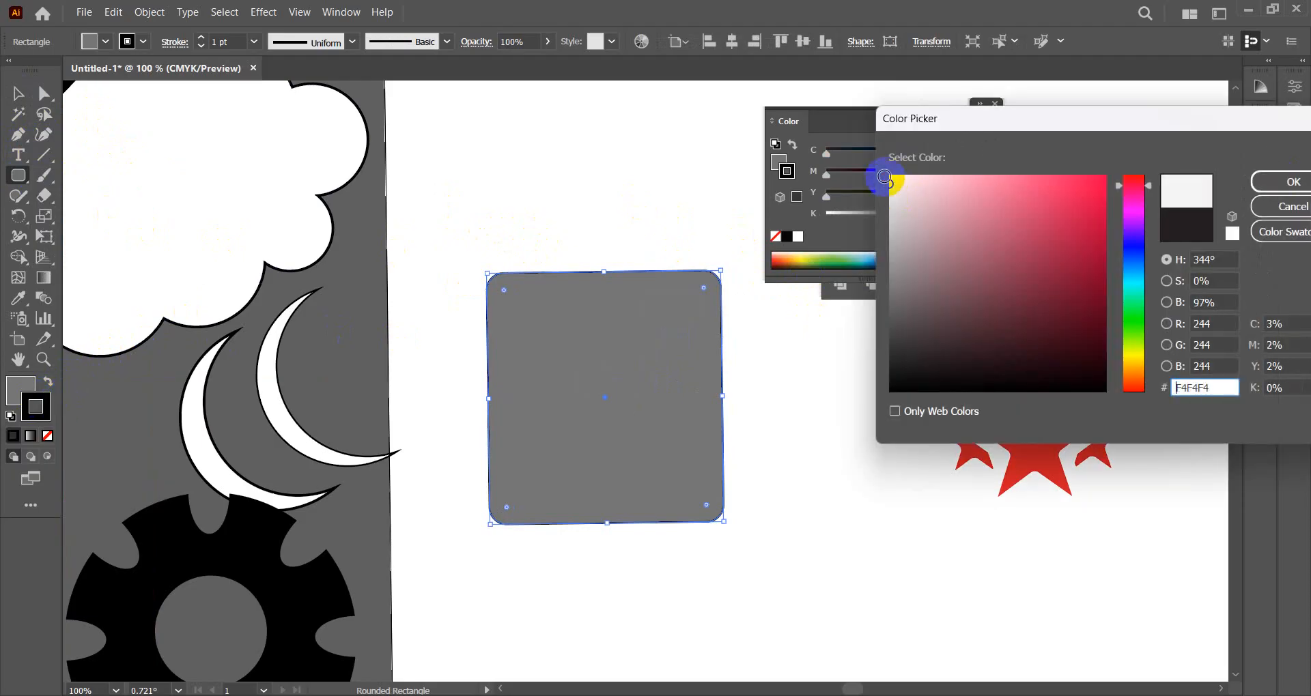
{"action": "left_click", "coordinate": [1293, 176]}
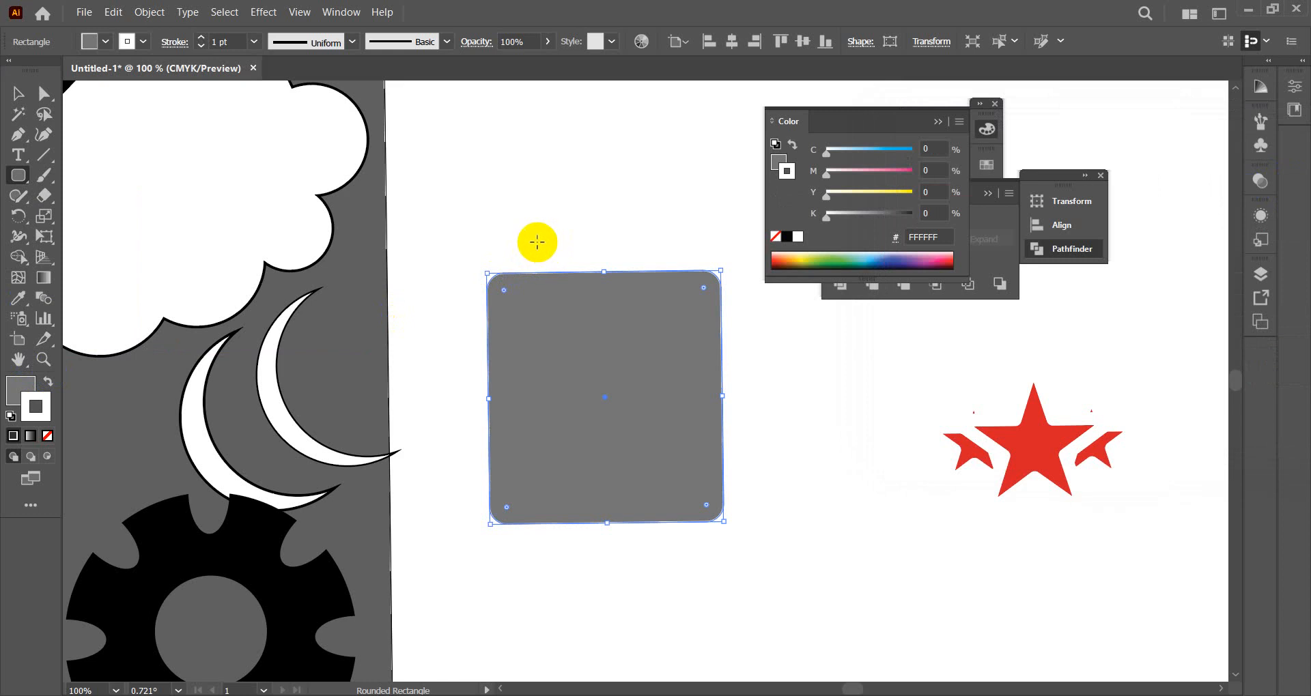
- Draw a narrow vertical pill across the grey rectangle's top edge near its left corner and give it a 5 pt stroke
{"action": "left_click_drag", "start_coordinate": [537, 243], "coordinate": [522, 286]}
{"action": "left_click", "coordinate": [18, 93]}
{"action": "left_click", "coordinate": [585, 225]}
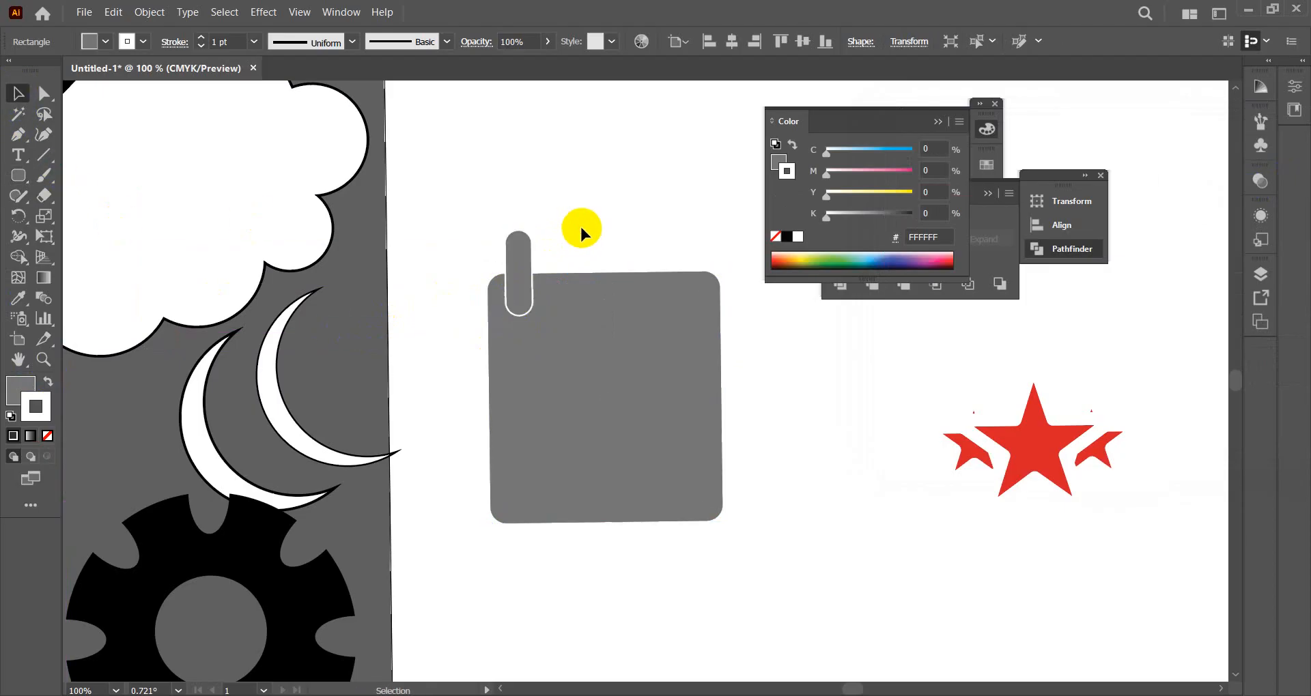
{"action": "left_click", "coordinate": [522, 287]}
{"action": "left_click", "coordinate": [254, 41]}
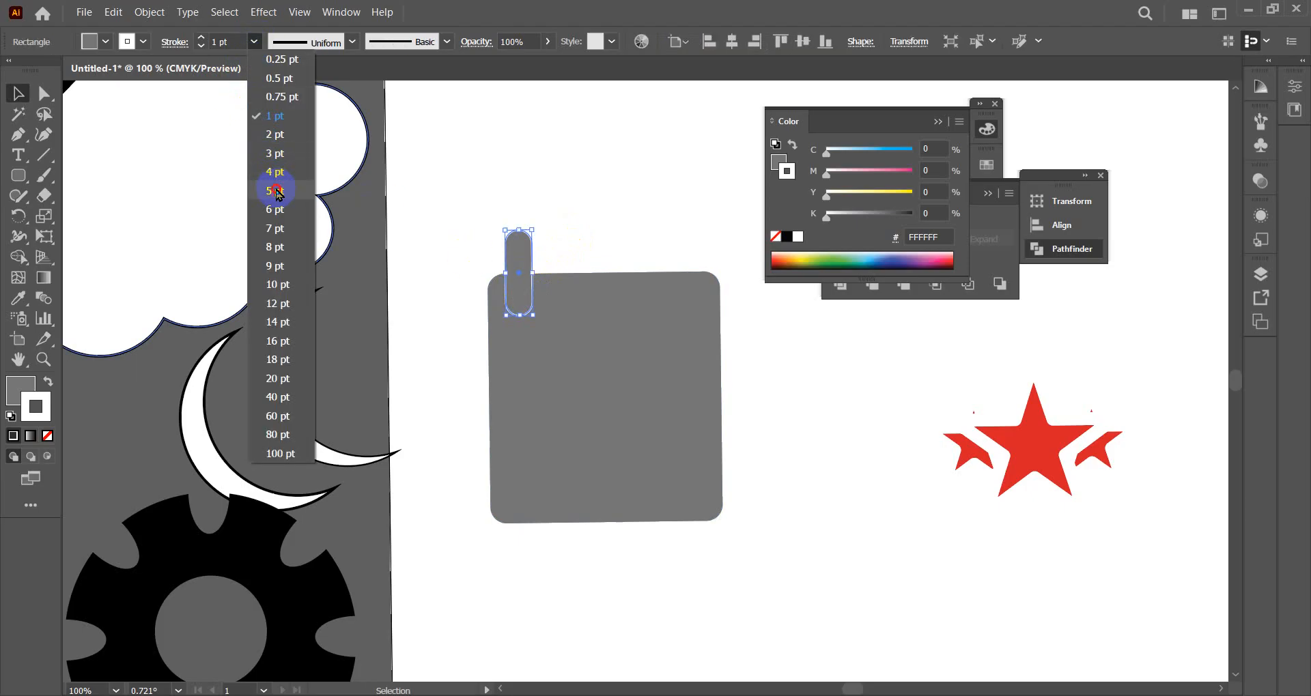
{"action": "left_click", "coordinate": [275, 191]}
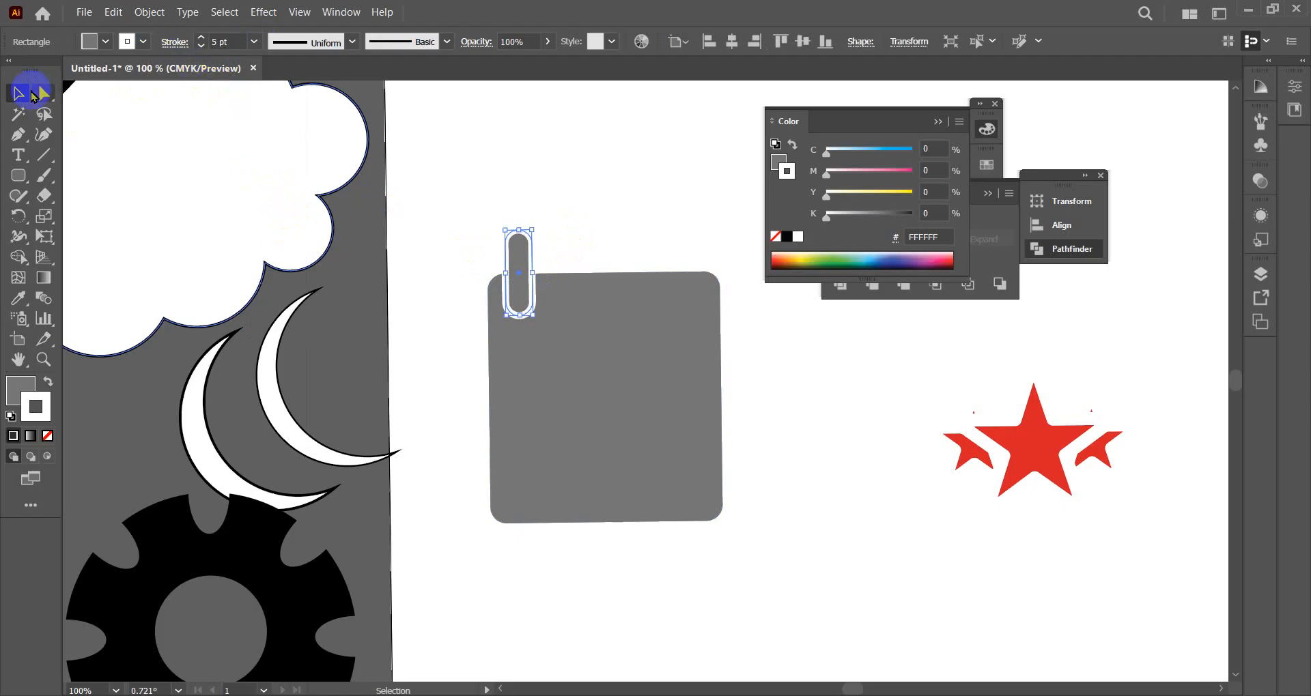
{"action": "left_click", "coordinate": [572, 254]}
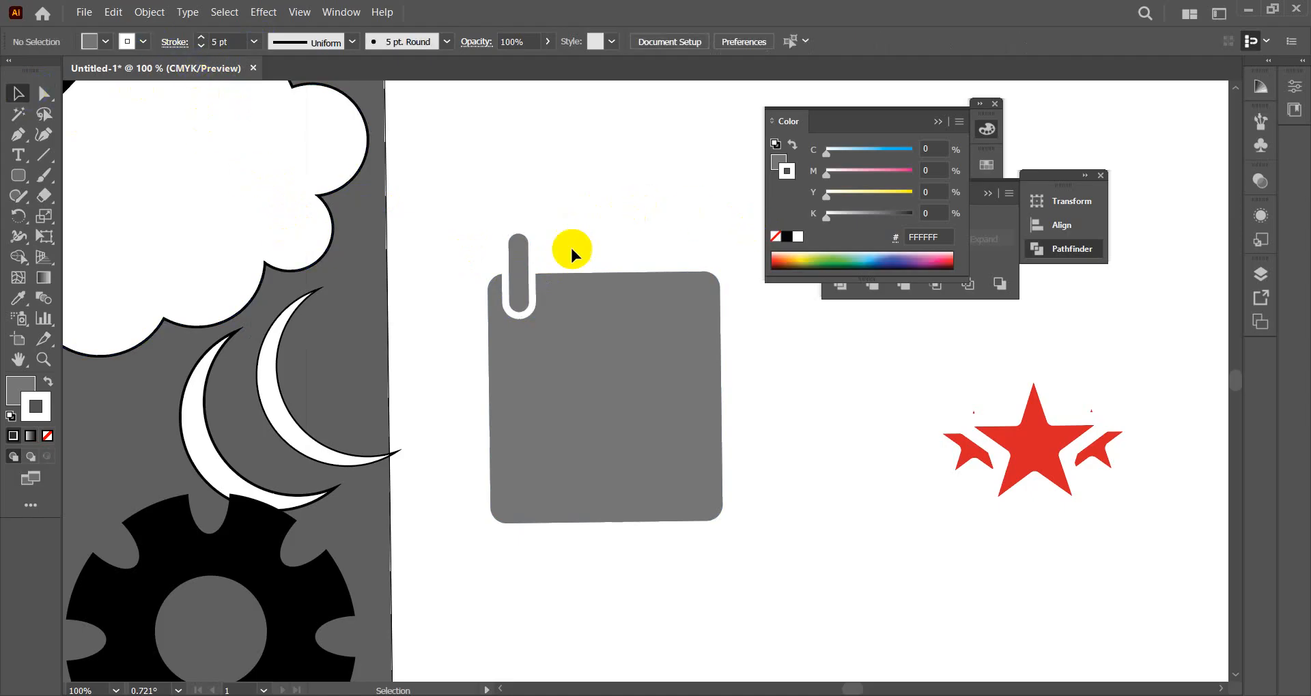
- Copy the vertical pill rightward at even spacing along the top edge and delete the surplus fifth one, leaving a row of four
{"action": "left_click", "coordinate": [523, 275]}
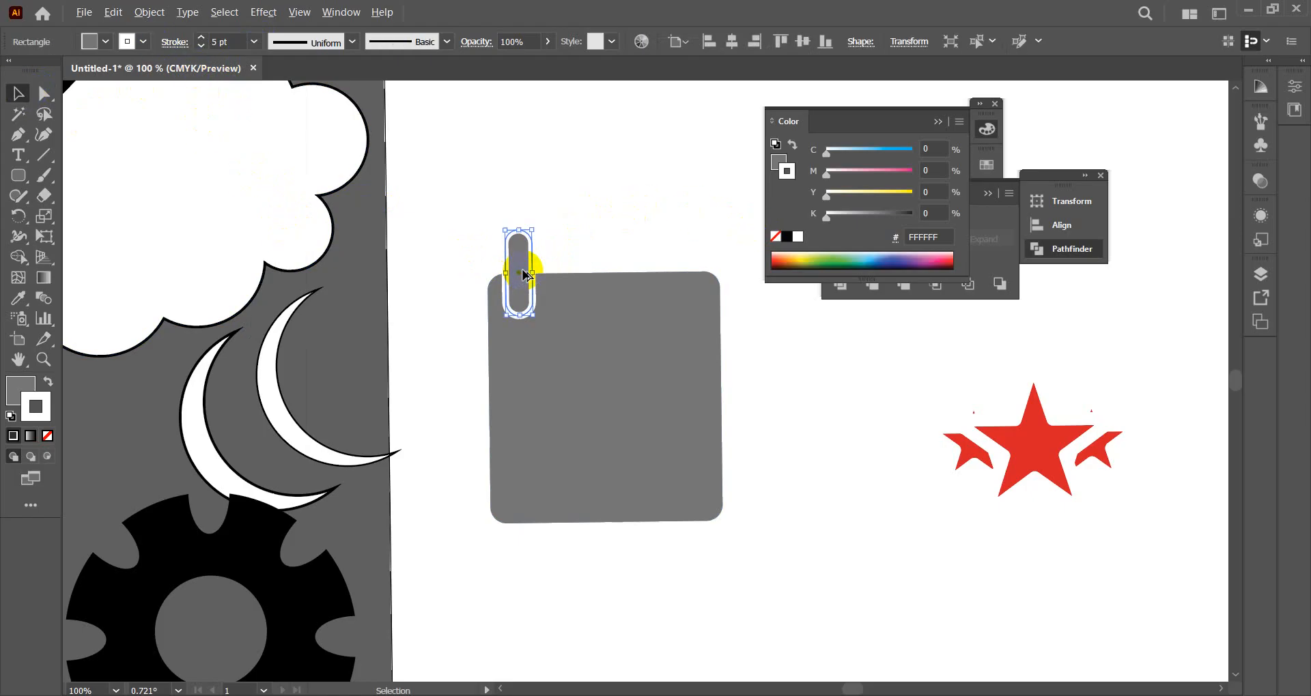
{"action": "left_click_drag", "start_coordinate": [524, 273], "coordinate": [572, 275]}
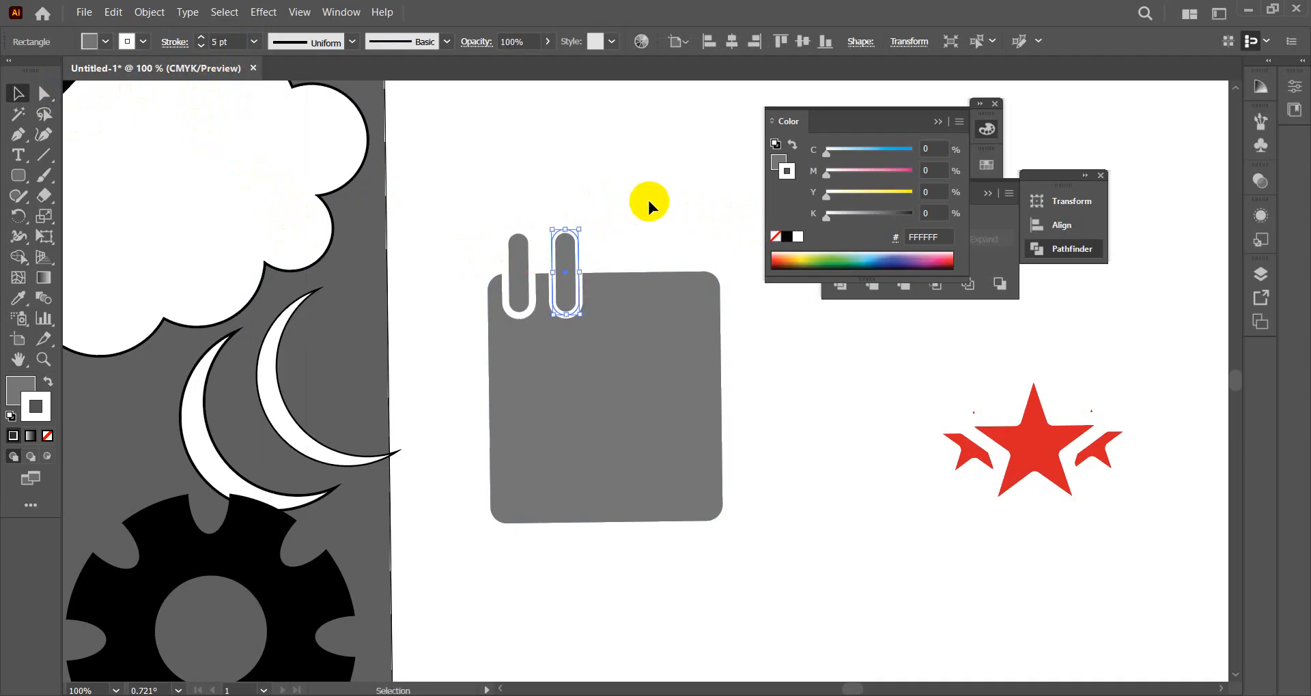
{"action": "key", "text": "a"}
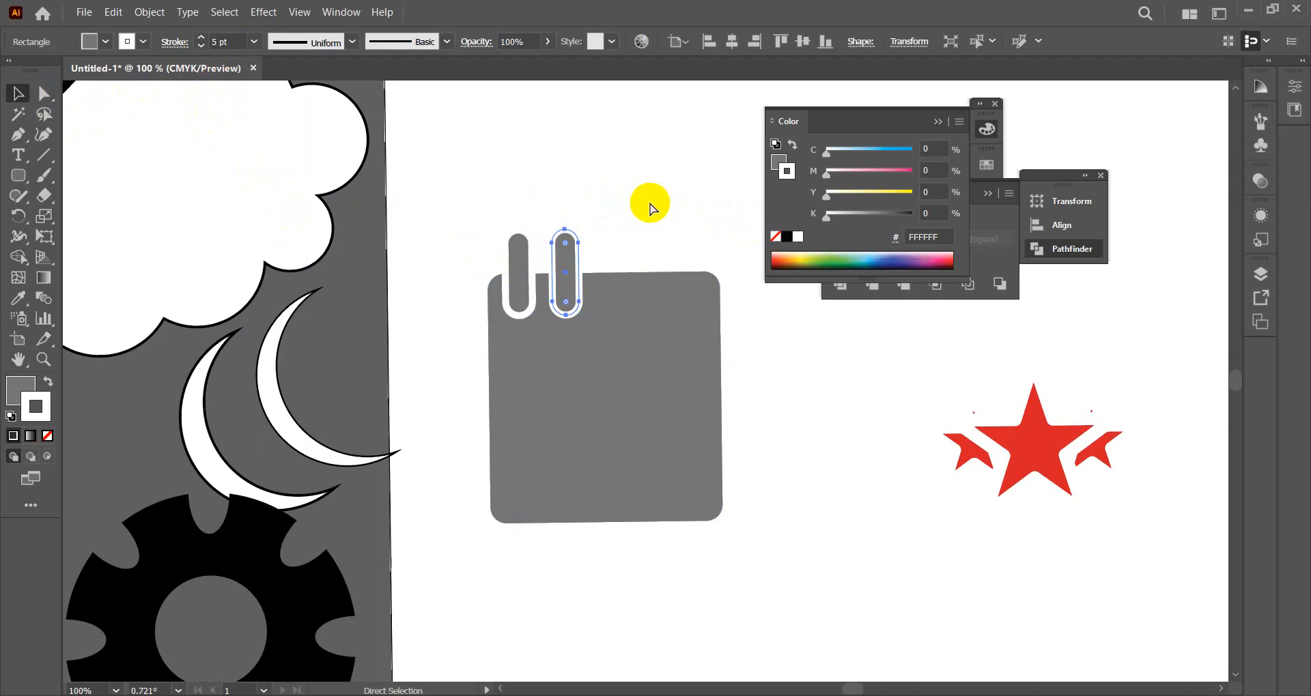
{"action": "key", "text": "ctrl+d"}
{"action": "key", "text": "ctrl+d"}
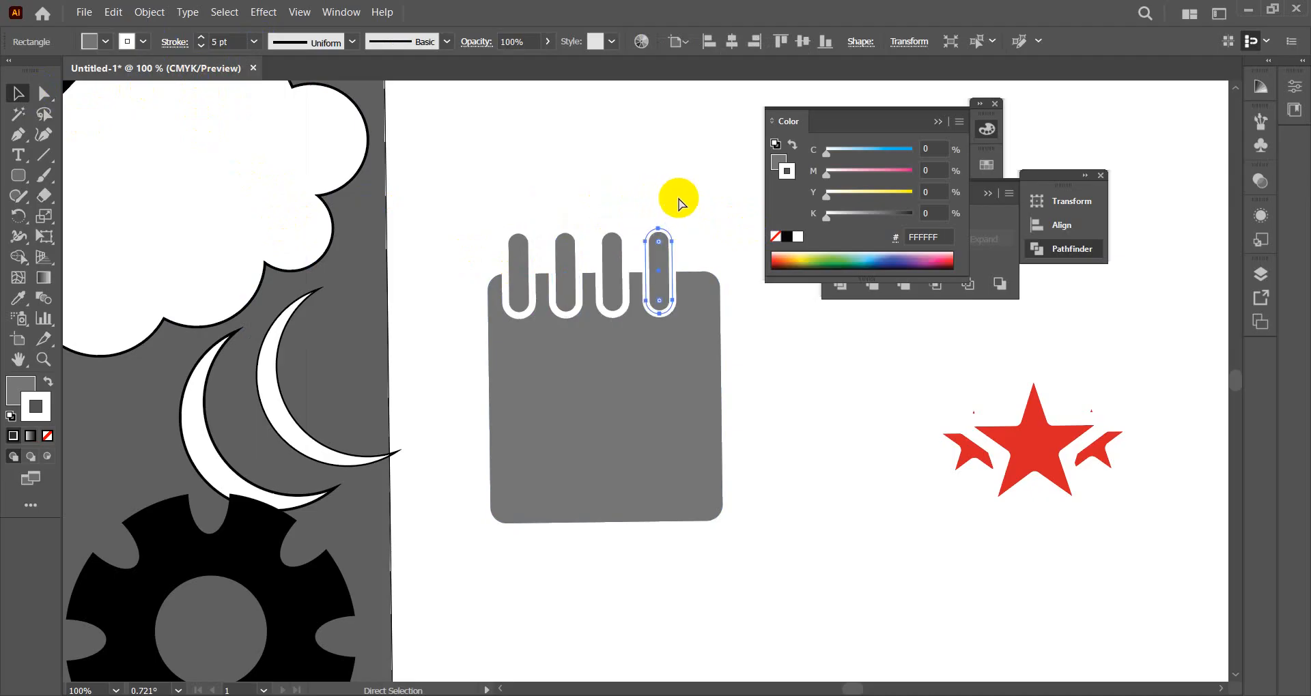
{"action": "key", "text": "ctrl+d"}
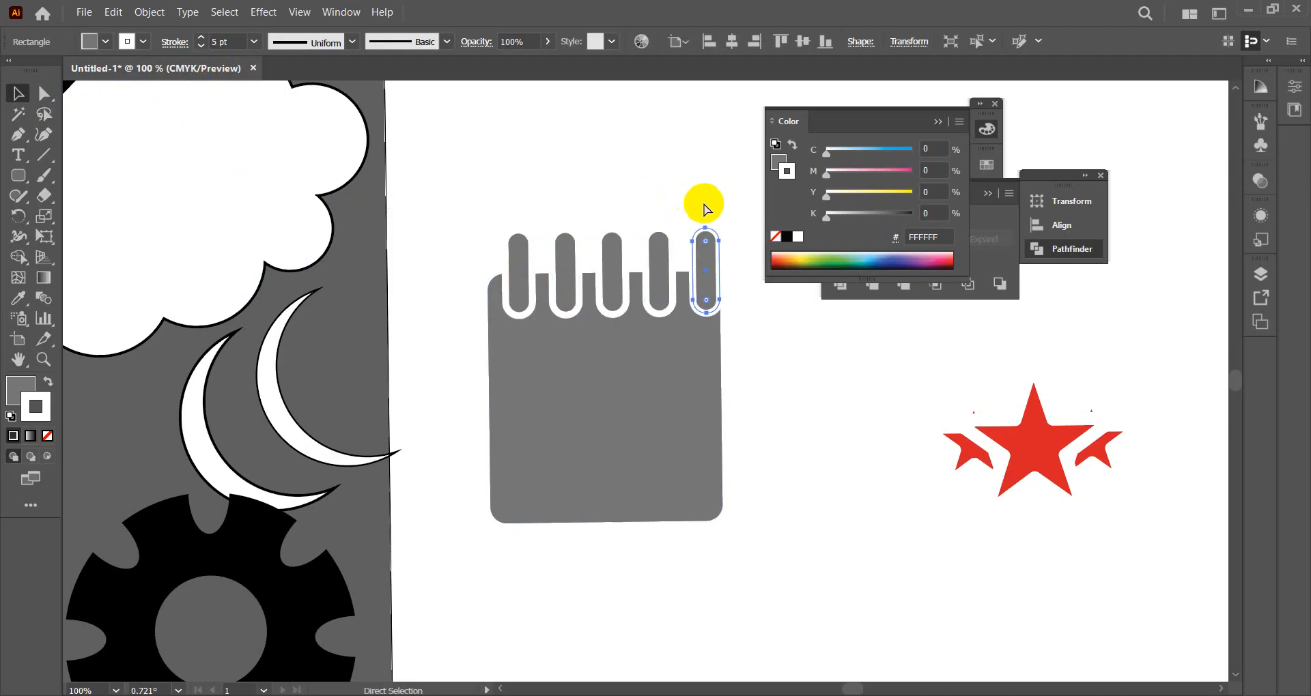
{"action": "key", "text": "v"}
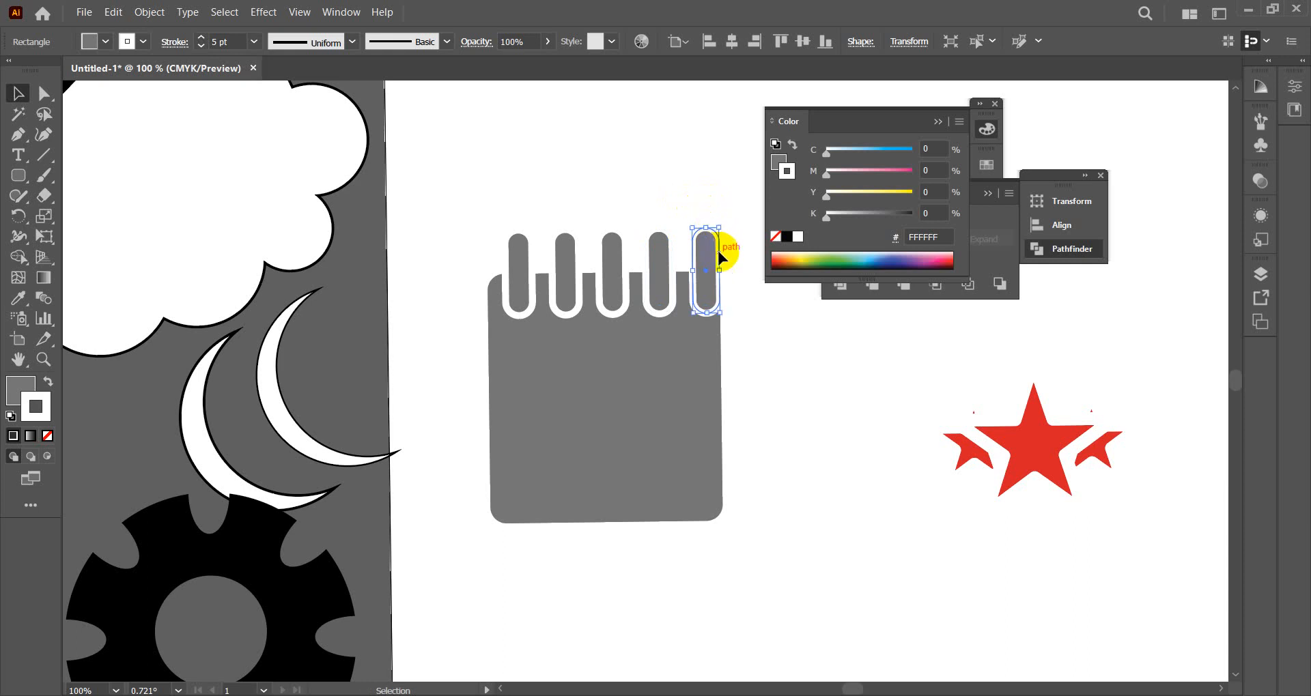
{"action": "key", "text": "Delete"}
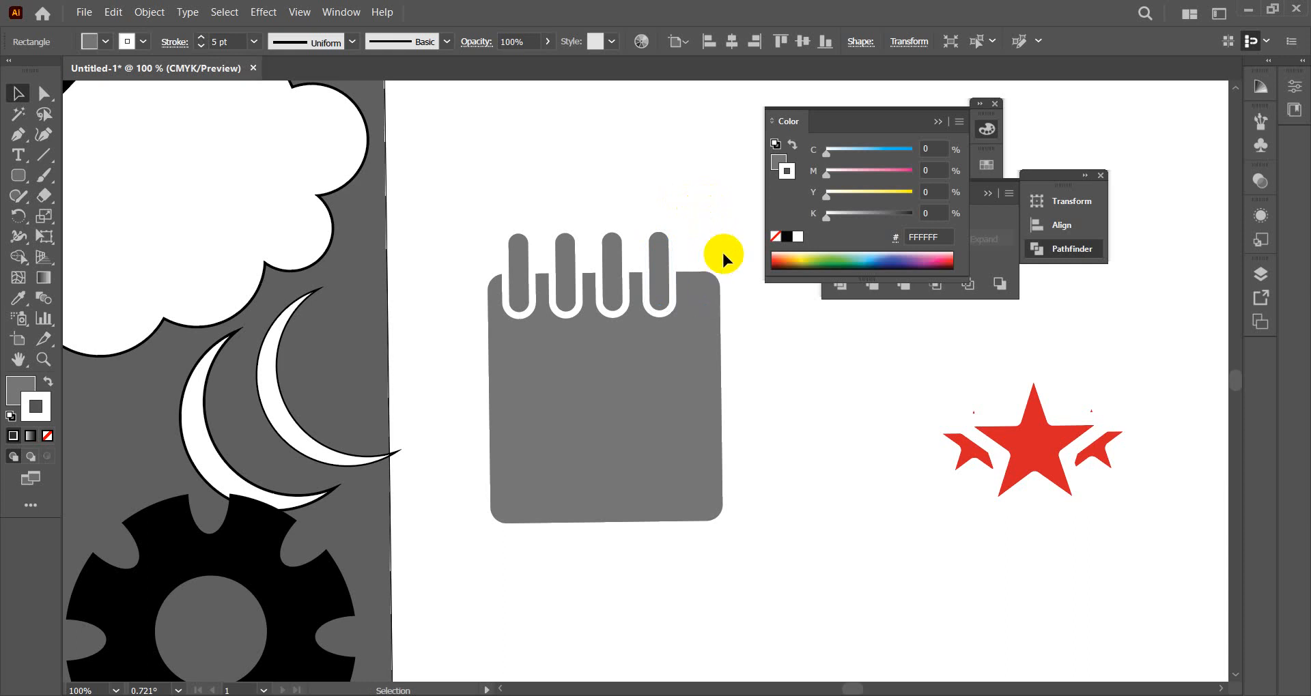
- Centre the row of four vertical pills horizontally over the grey rectangle and nudge the row slightly upward
{"action": "left_click_drag", "start_coordinate": [657, 239], "coordinate": [493, 240]}
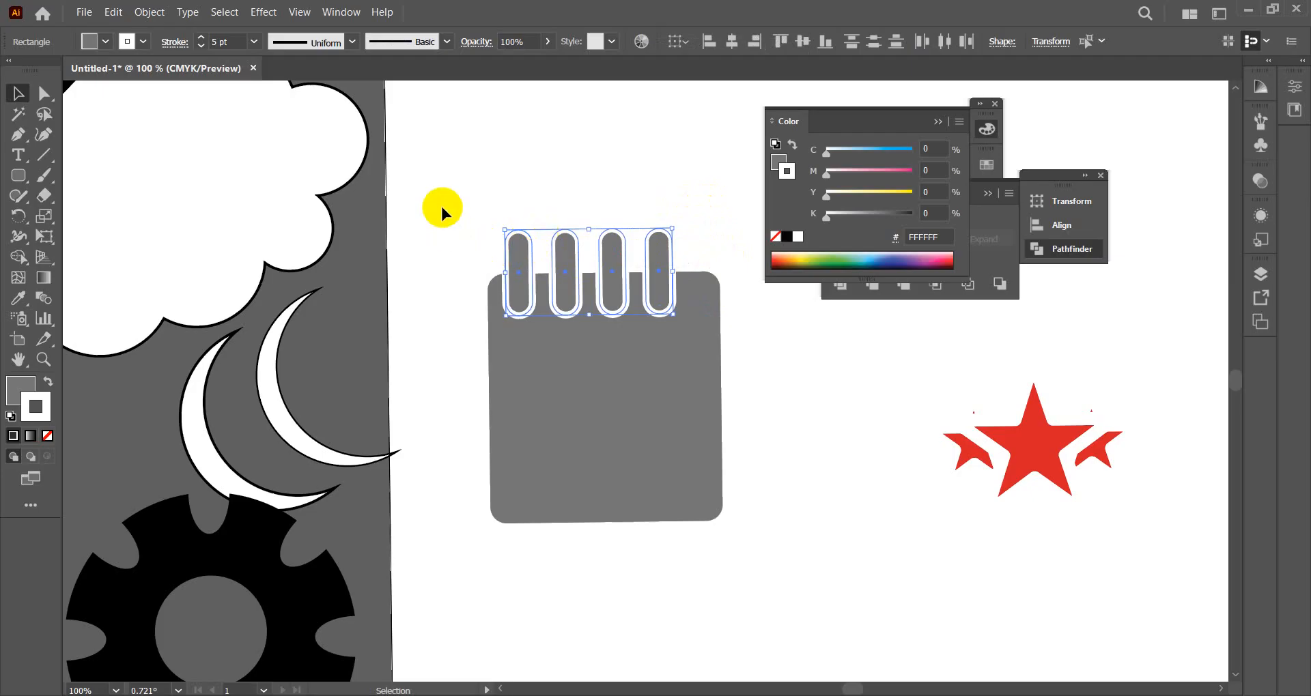
{"action": "left_click_drag", "start_coordinate": [607, 258], "coordinate": [633, 265]}
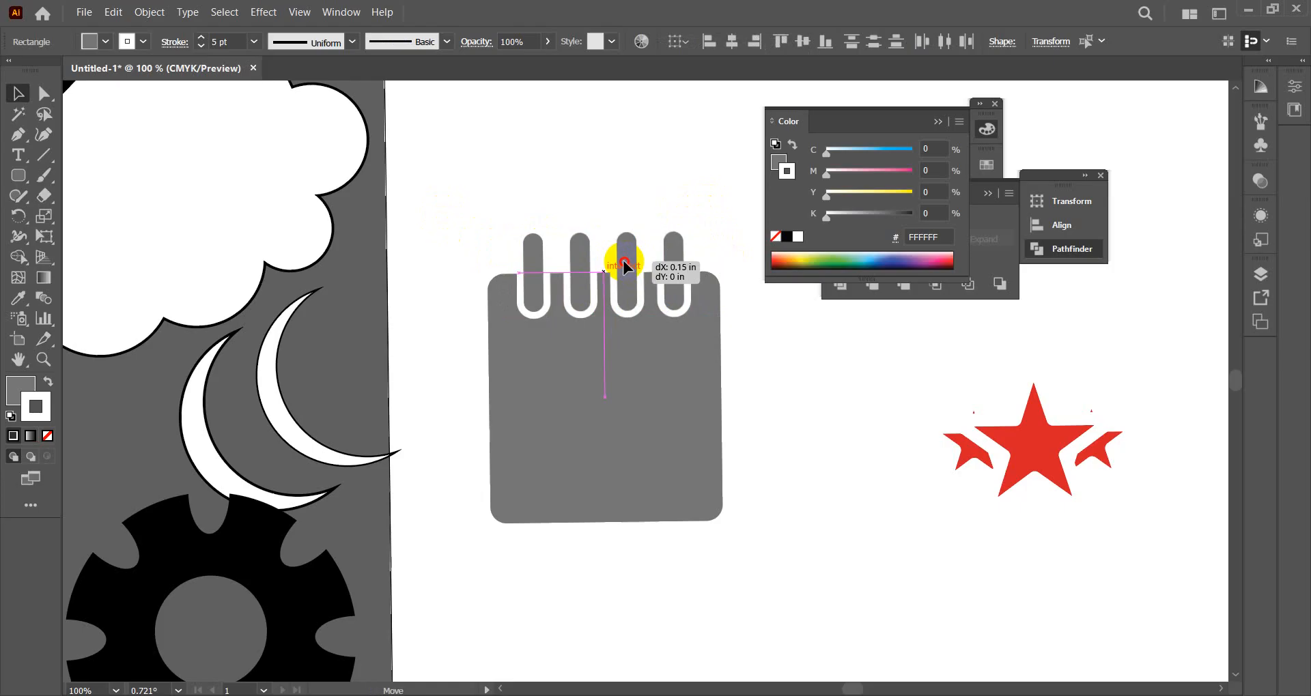
{"action": "left_click_drag", "start_coordinate": [625, 266], "coordinate": [623, 264]}
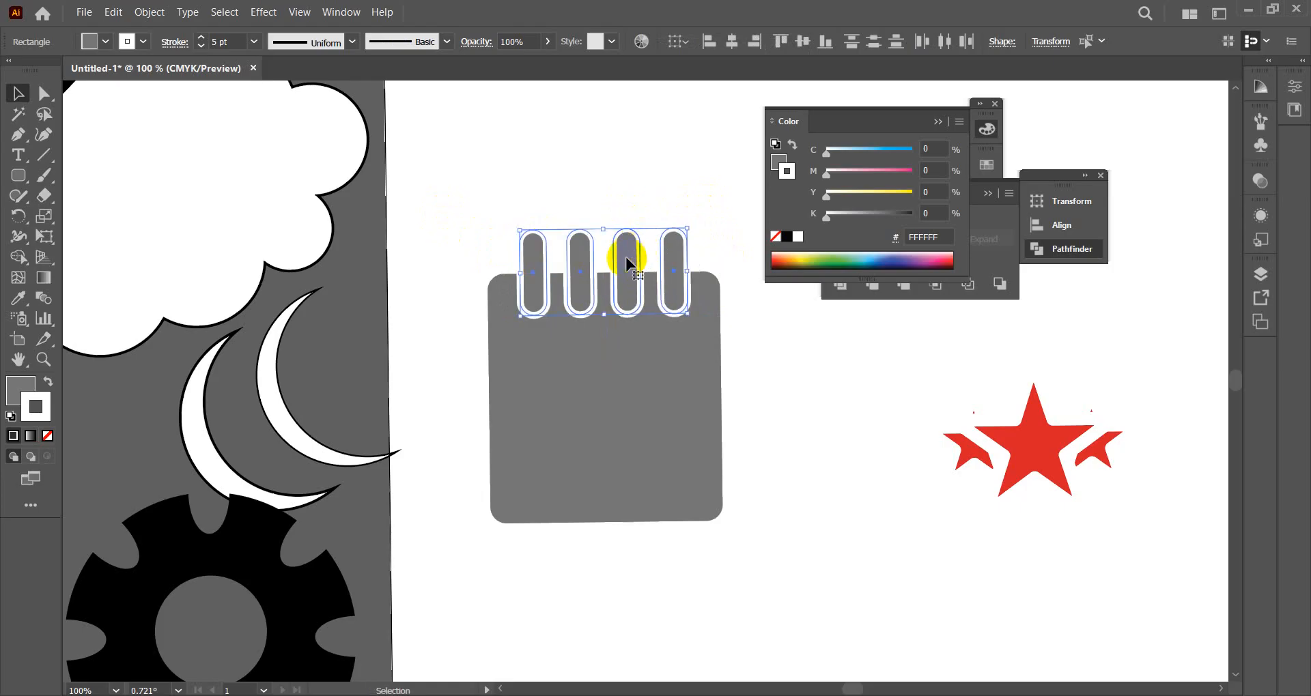
{"action": "key", "text": "Up"}
{"action": "key", "text": "Up"}
{"action": "key", "text": "Up"}
{"action": "key", "text": "Up"}
{"action": "key", "text": "Up"}
{"action": "key", "text": "Up"}
{"action": "key", "text": "Up"}
{"action": "key", "text": "Up"}
{"action": "key", "text": "Up"}
{"action": "key", "text": "Up"}
{"action": "key", "text": "Up"}
{"action": "key", "text": "Up"}
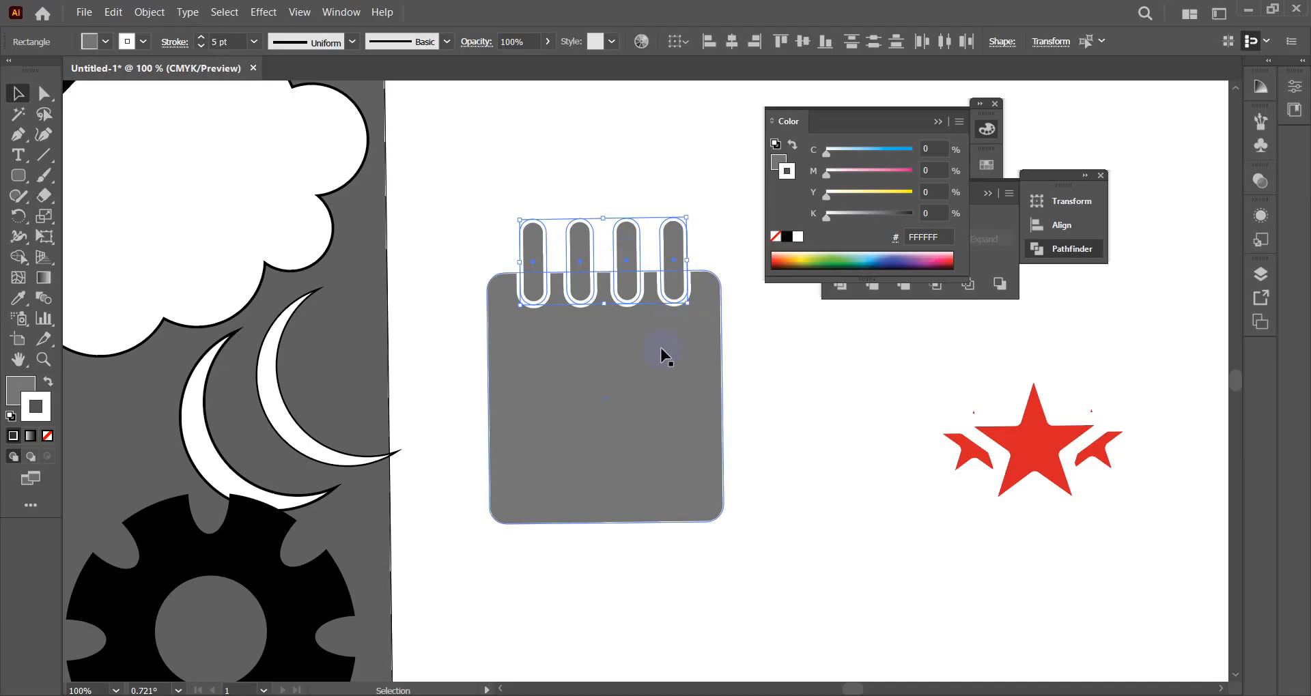
- Draw a wide horizontal pill with the same grey fill and white stroke across the grey body, below the vertical pills
{"action": "left_click_drag", "start_coordinate": [16, 176], "coordinate": [90, 193]}
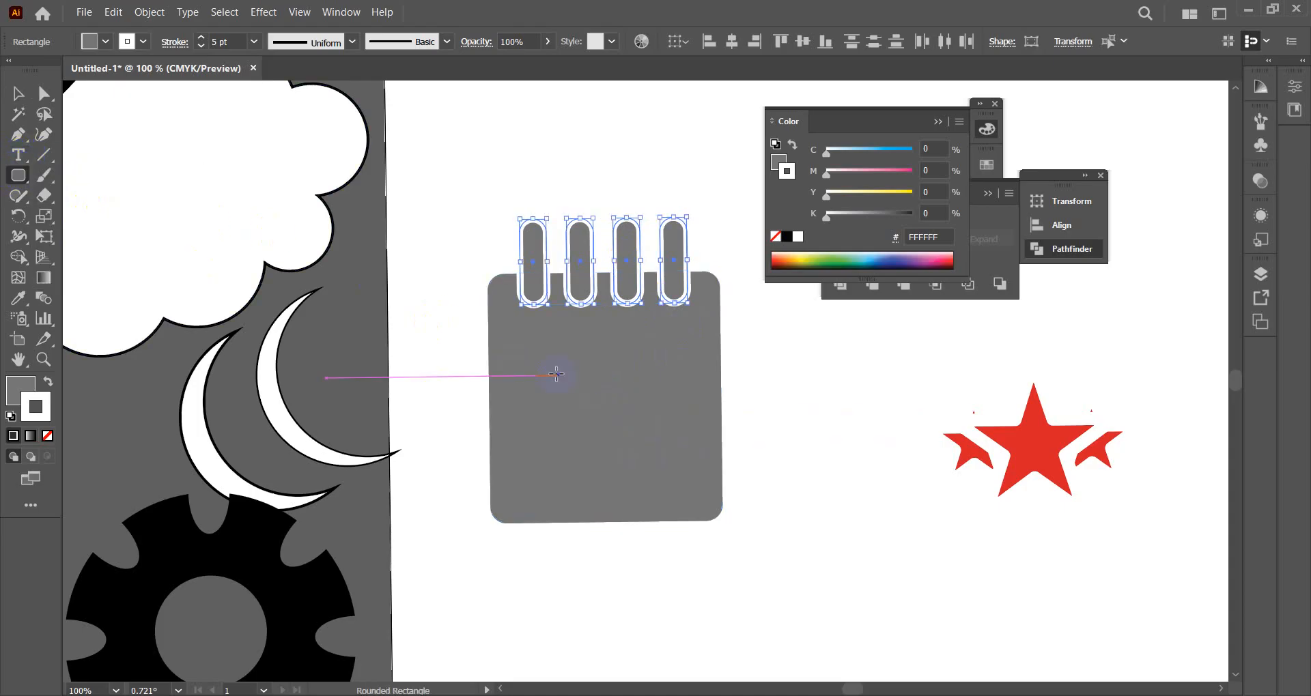
{"action": "left_click_drag", "start_coordinate": [525, 350], "coordinate": [696, 384]}
{"action": "left_click", "coordinate": [45, 86]}
{"action": "left_click", "coordinate": [18, 91]}
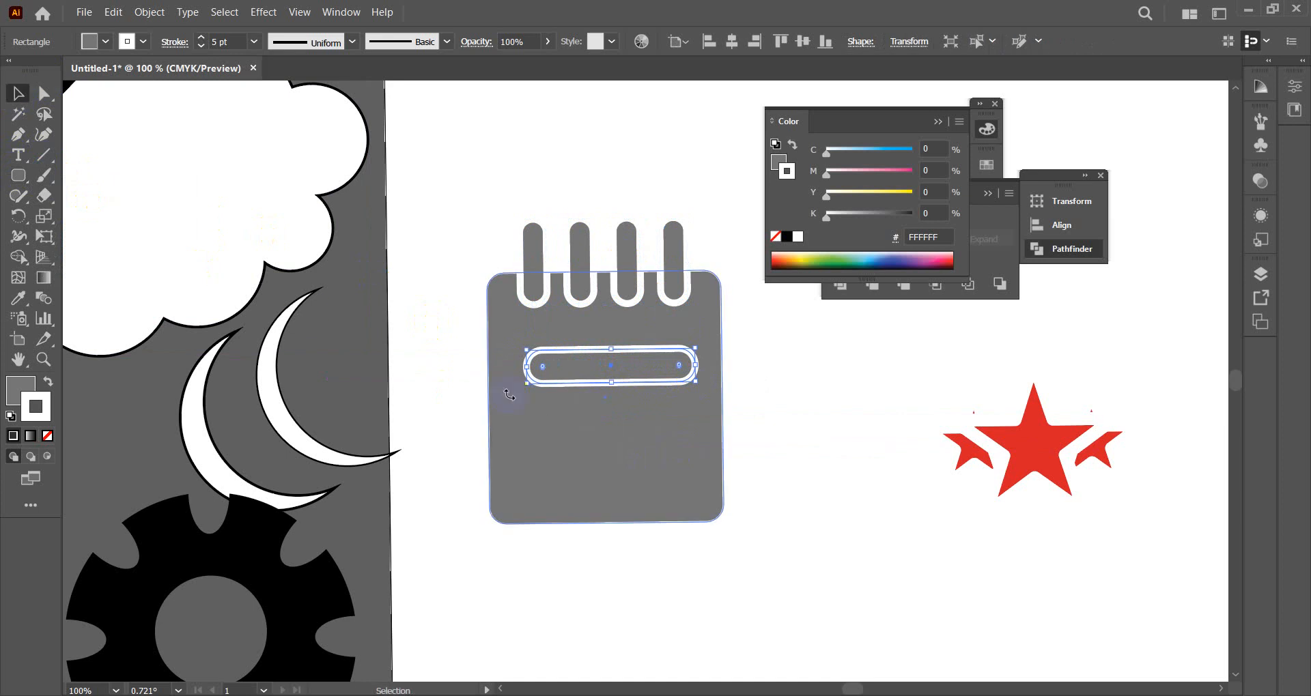
- Centre the horizontal pill on the grey body and copy it downward twice at equal spacing to make three lines
{"action": "left_click_drag", "start_coordinate": [612, 383], "coordinate": [628, 411]}
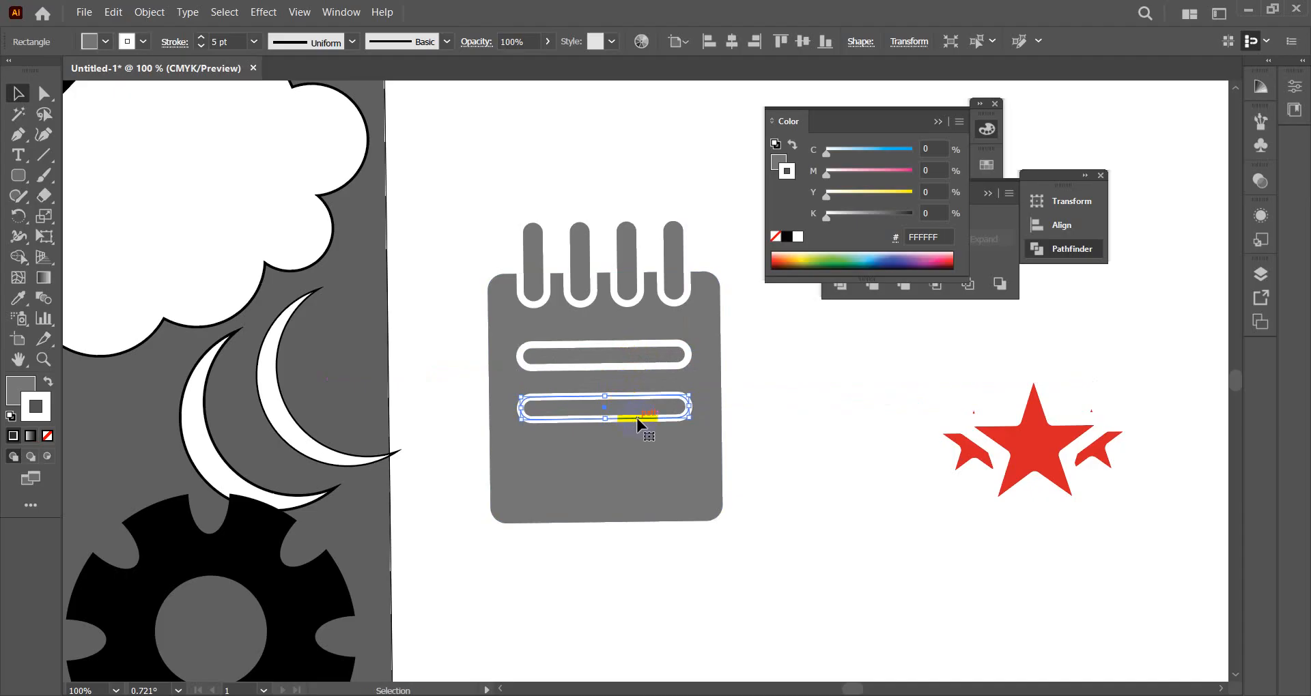
{"action": "key", "text": "ctrl+d"}
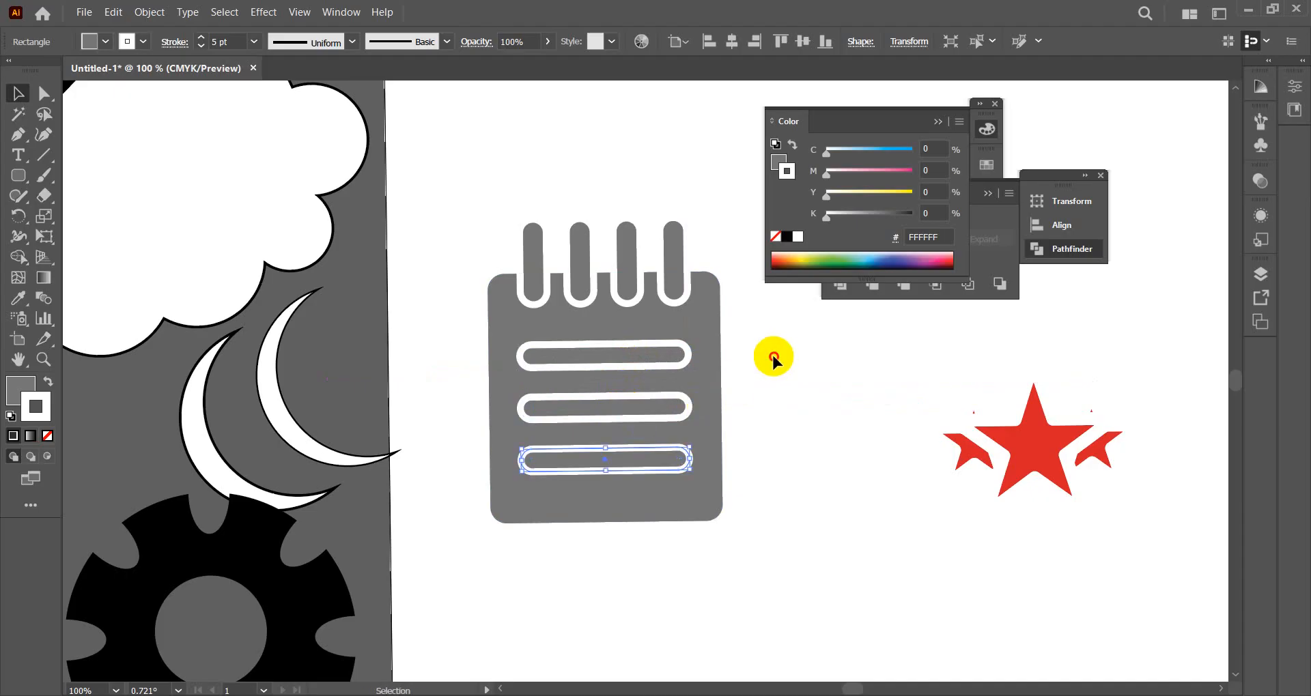
{"action": "left_click", "coordinate": [770, 353]}
- Expand the strokes of the four vertical and three horizontal pills together, leaving the grey body out of the selection
{"action": "left_click_drag", "start_coordinate": [458, 183], "coordinate": [726, 527]}
{"action": "left_click", "coordinate": [726, 350]}
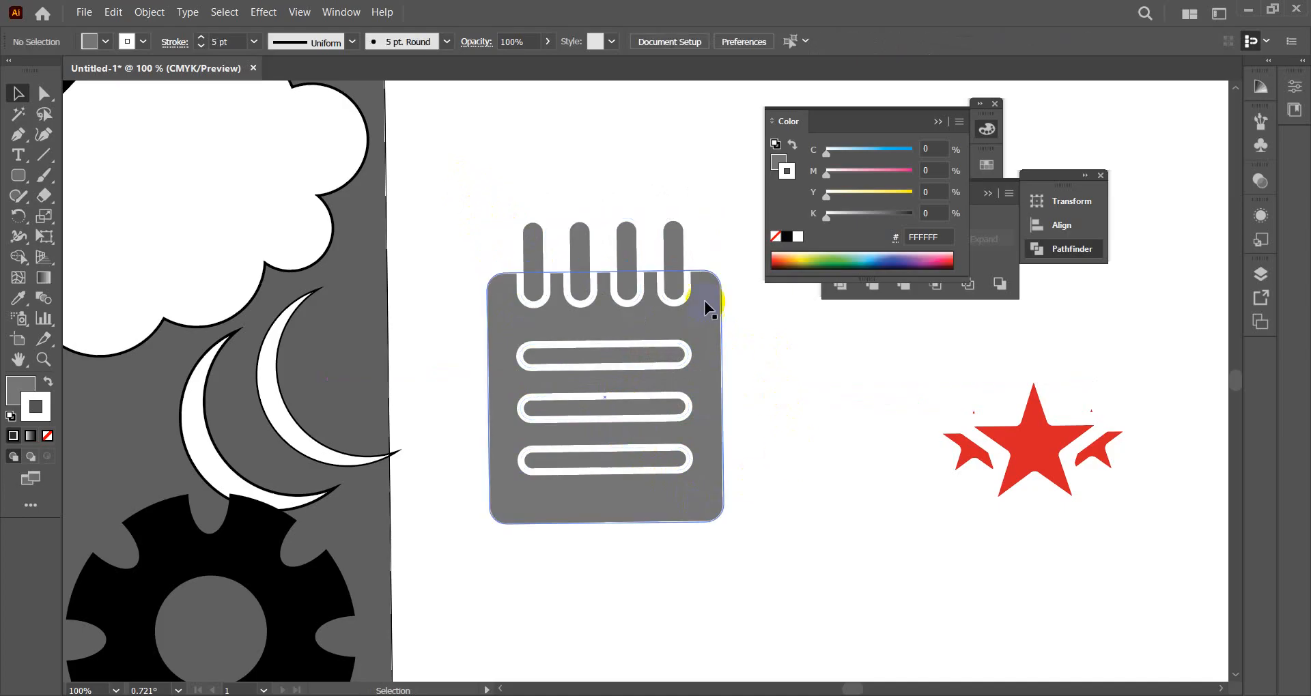
{"action": "left_click", "coordinate": [679, 271]}
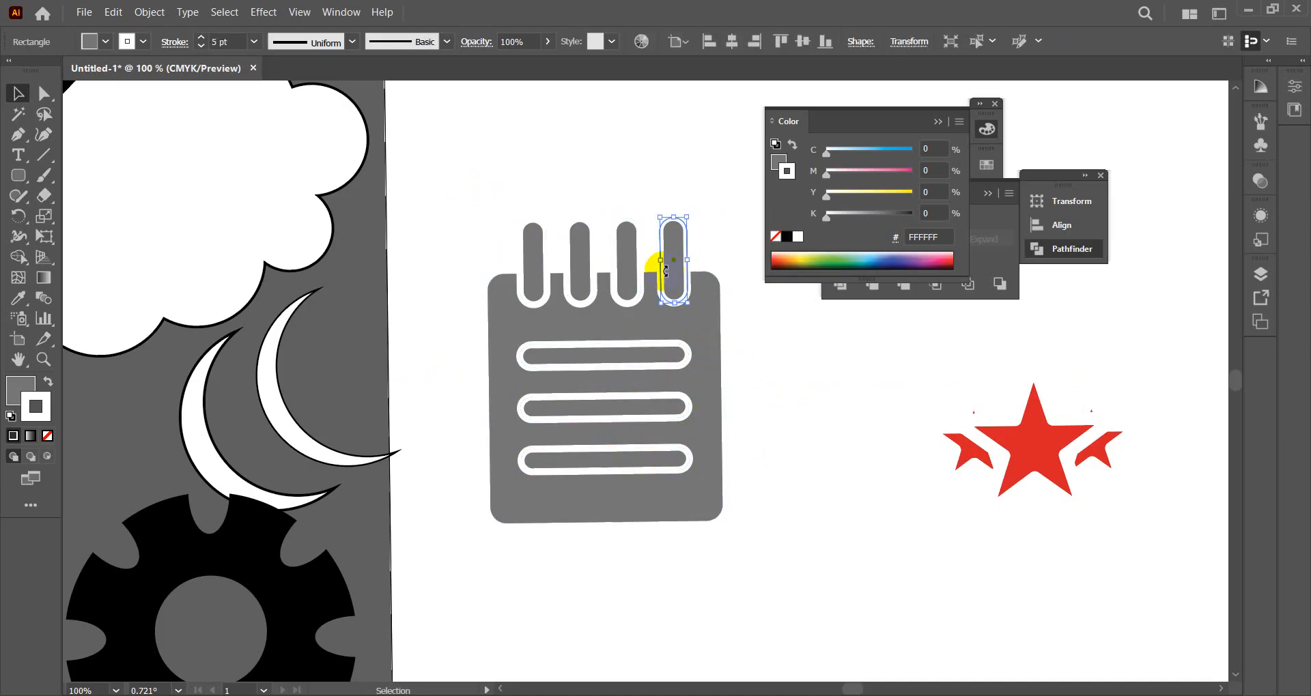
{"action": "left_click", "coordinate": [628, 260], "text": "shift"}
{"action": "left_click", "coordinate": [581, 259], "text": "shift"}
{"action": "left_click", "coordinate": [537, 263], "text": "shift"}
{"action": "left_click", "coordinate": [593, 357], "text": "shift"}
{"action": "left_click", "coordinate": [597, 407], "text": "shift"}
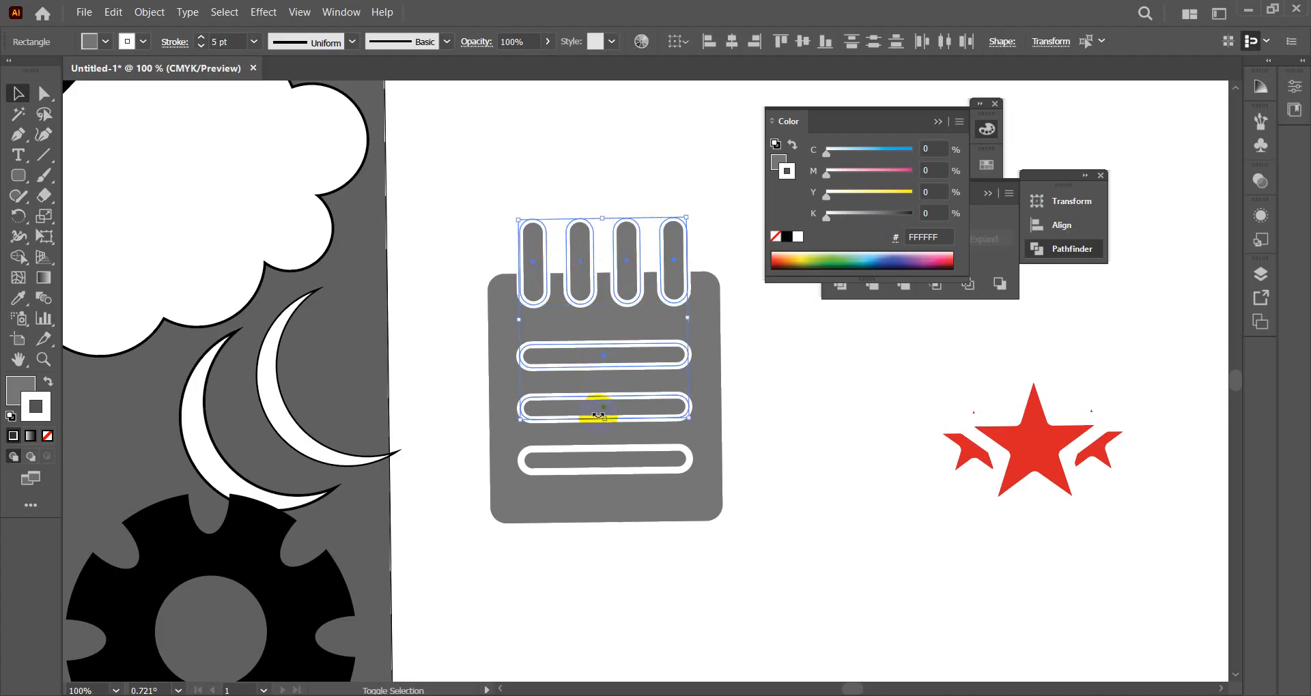
{"action": "left_click", "coordinate": [610, 466], "text": "shift"}
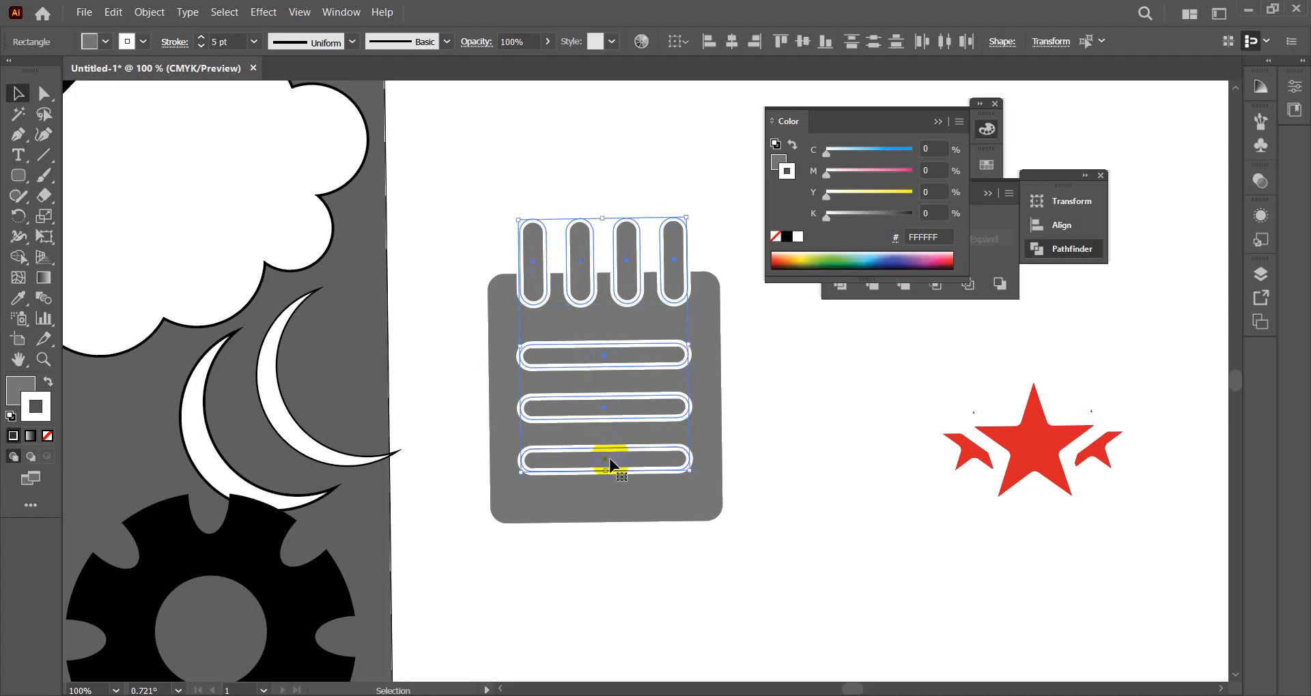
{"action": "left_click", "coordinate": [157, 14]}
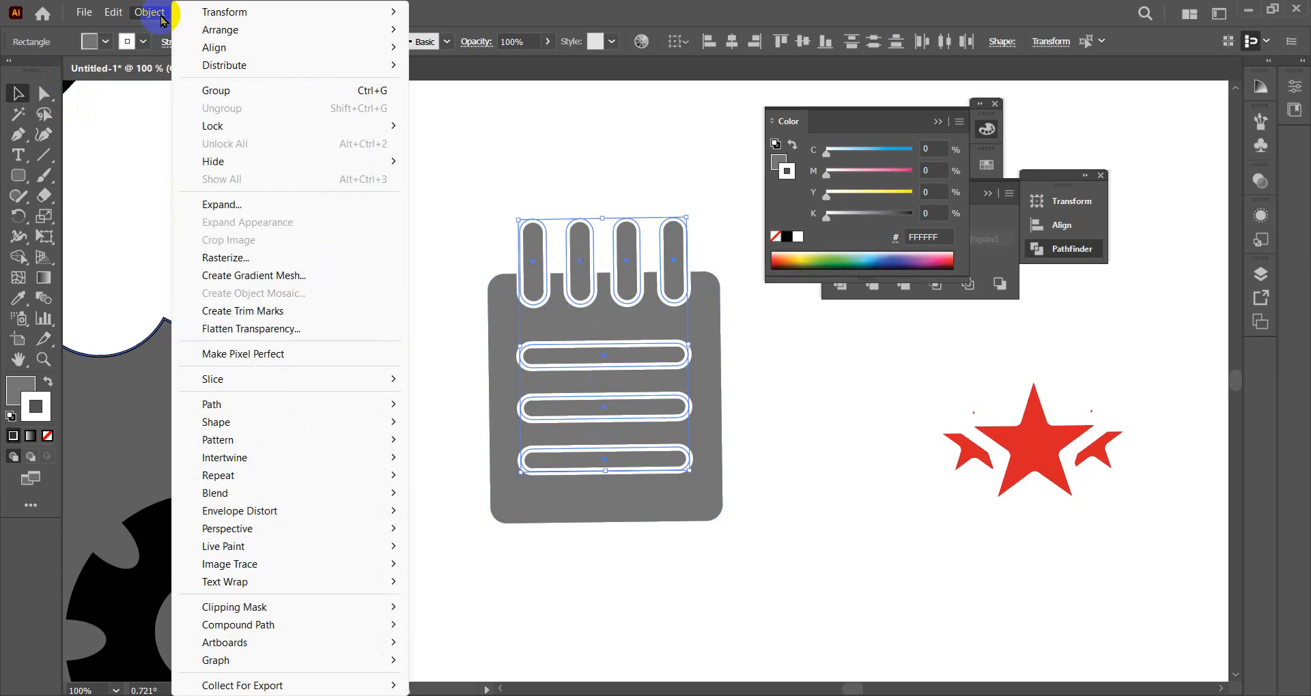
{"action": "left_click", "coordinate": [232, 205]}
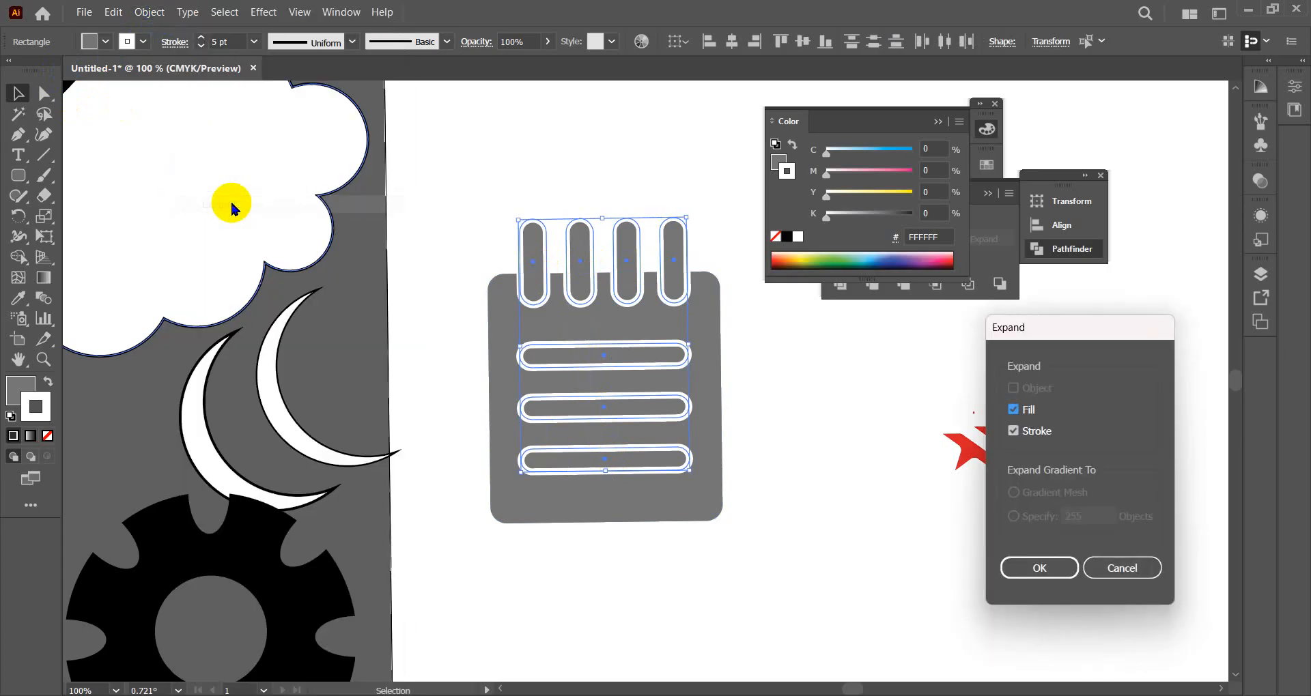
{"action": "left_click", "coordinate": [1028, 410]}
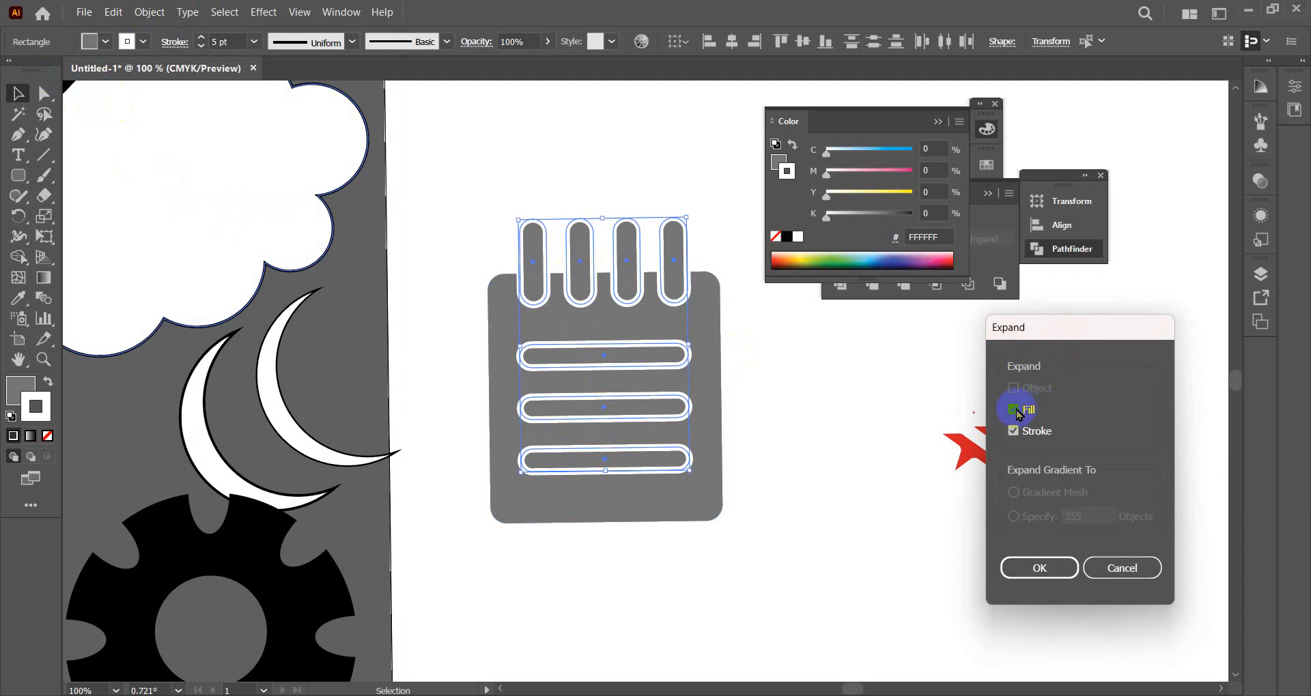
{"action": "left_click", "coordinate": [1040, 569]}
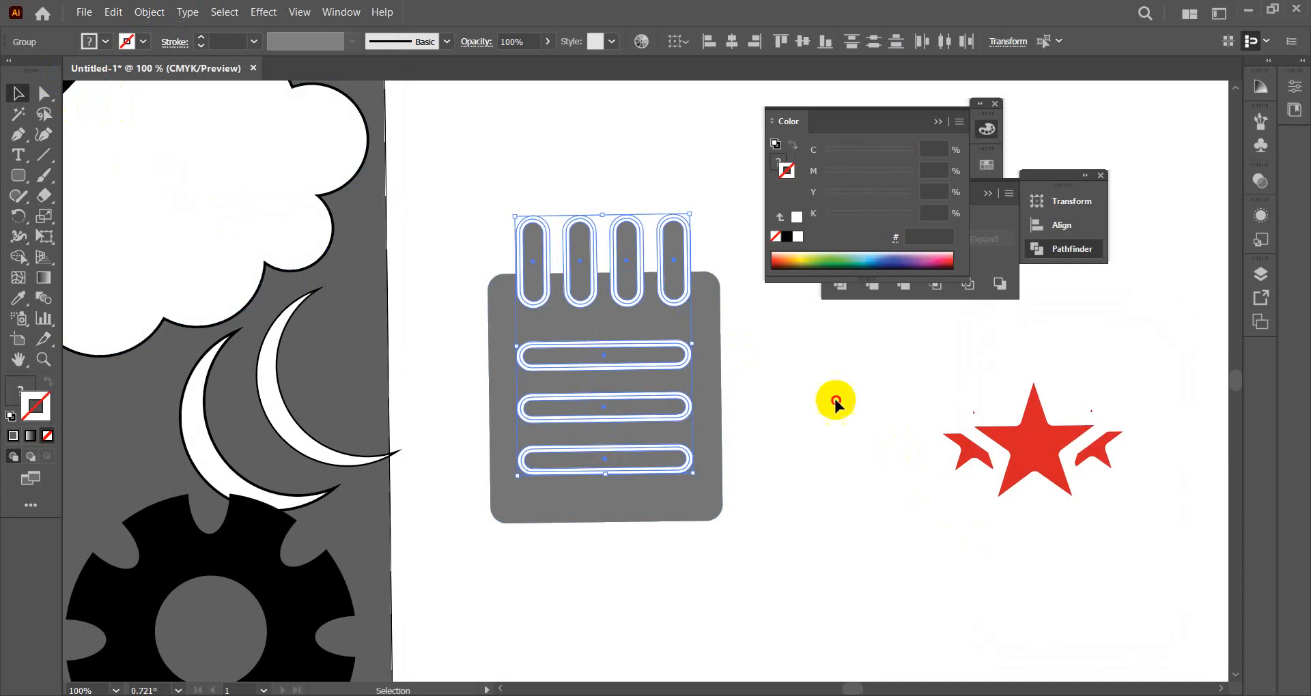
- Select the grey notepad body together with all the expanded vertical and horizontal pills
{"action": "left_click", "coordinate": [676, 300]}
{"action": "left_click", "coordinate": [475, 176]}
{"action": "left_click_drag", "start_coordinate": [475, 175], "coordinate": [734, 522]}
{"action": "left_click", "coordinate": [939, 121]}
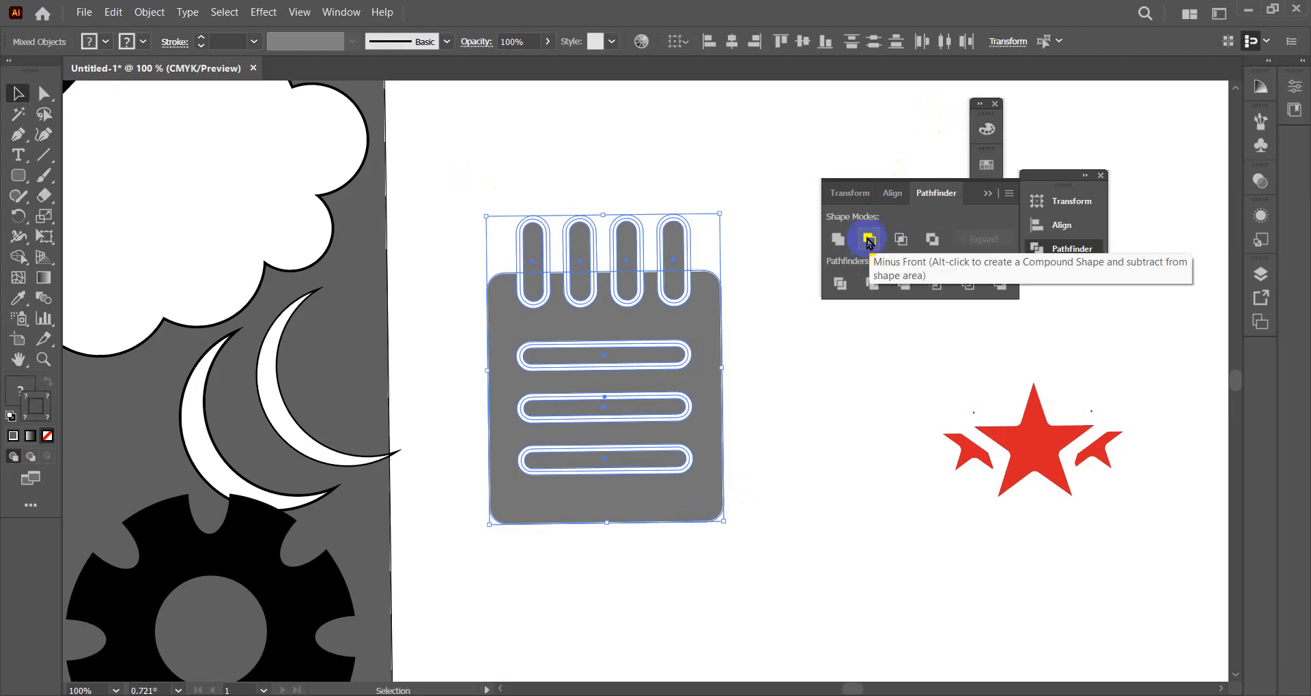
- Try to cut the pills out of the grey body with Minus Front, and undo it
{"action": "left_click", "coordinate": [868, 240]}
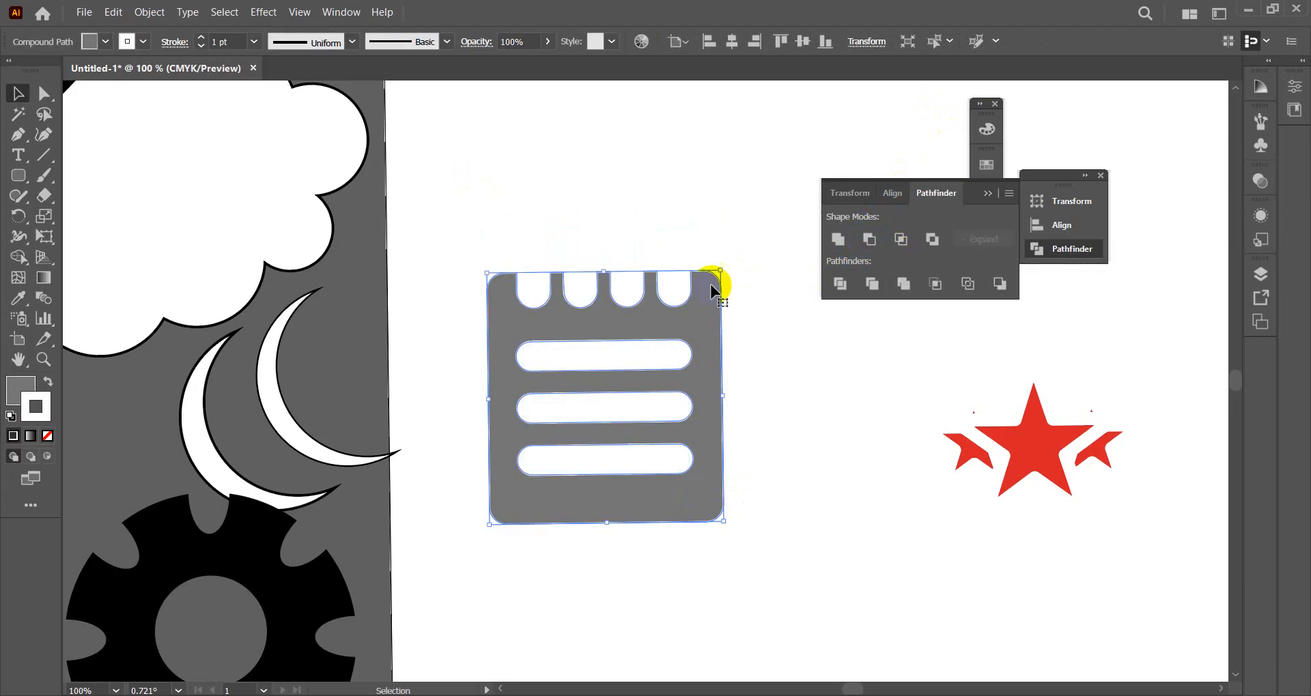
{"action": "left_click", "coordinate": [659, 216]}
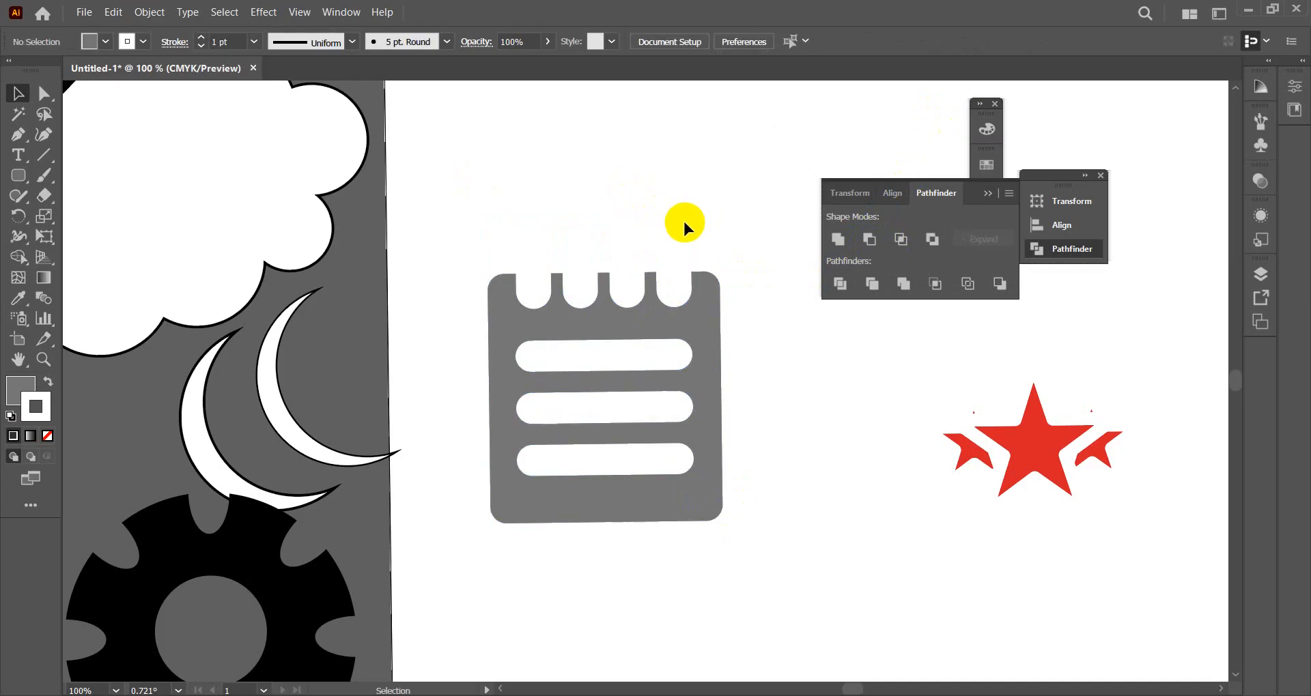
{"action": "key", "text": "ctrl+z"}
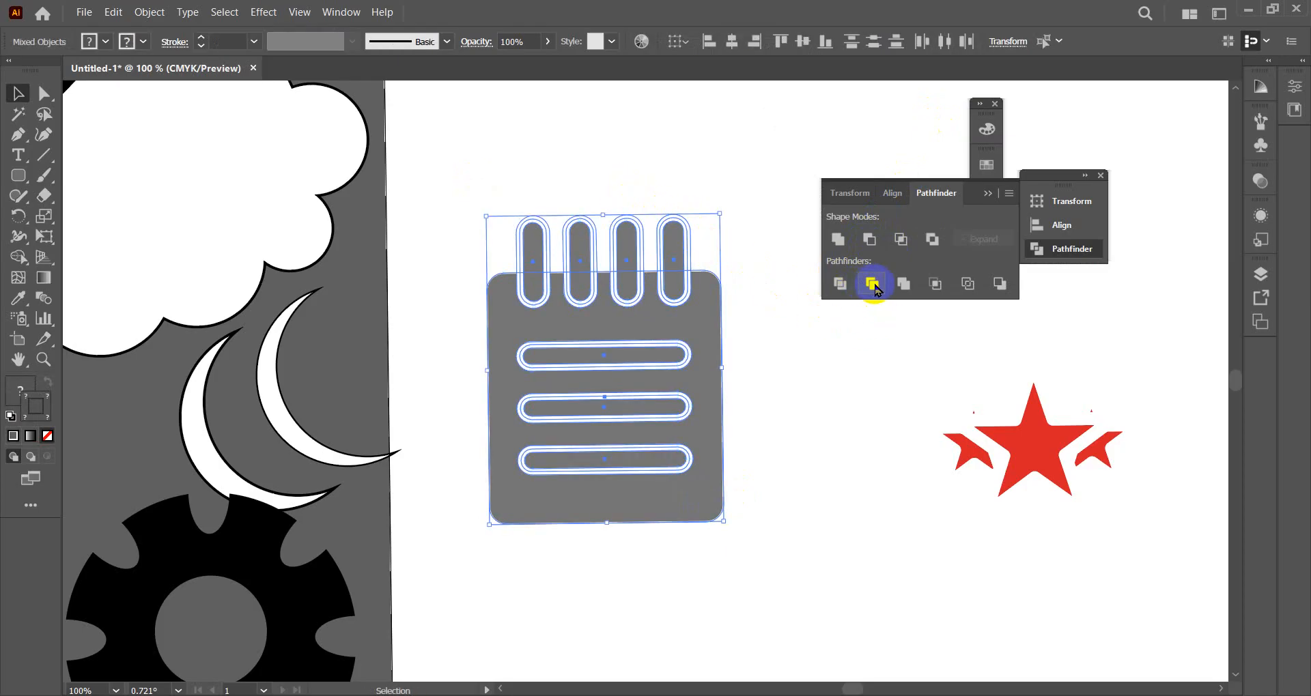
- Apply Pathfinder Trim to the selected notepad shapes and shift the resulting group slightly to the right on the artboard
{"action": "left_click", "coordinate": [874, 285]}
{"action": "left_click", "coordinate": [758, 222]}
{"action": "left_click", "coordinate": [17, 97]}
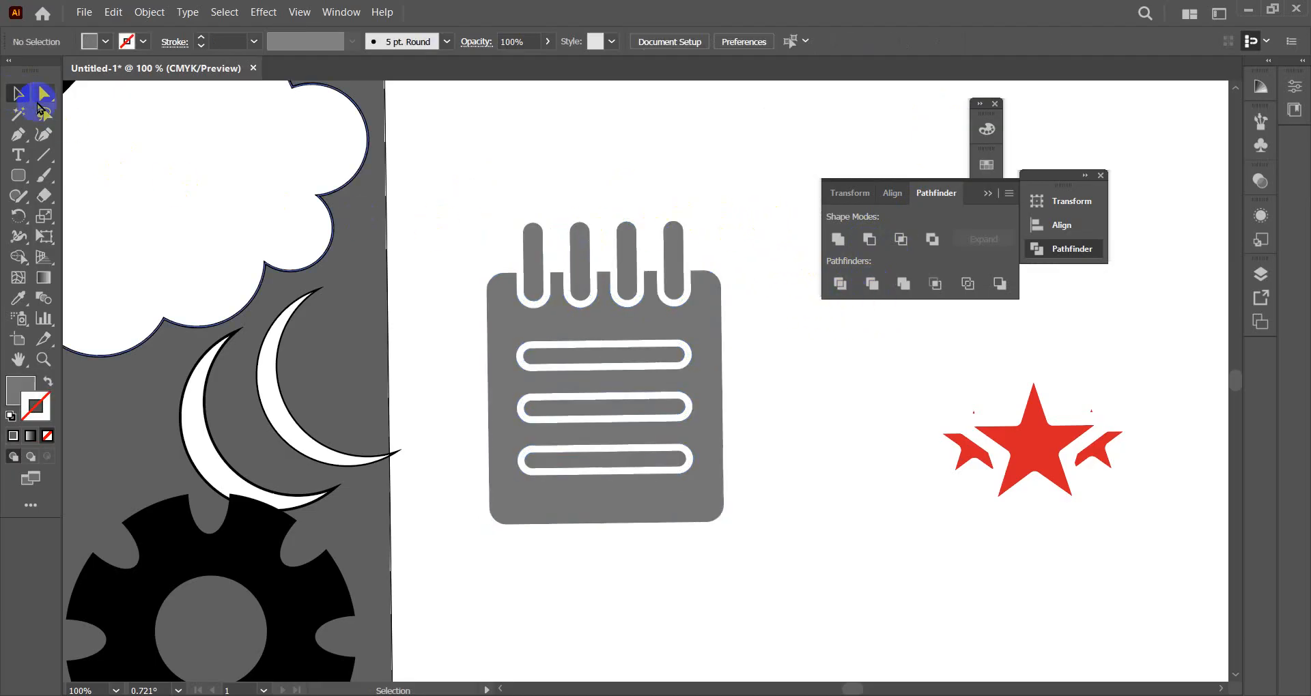
{"action": "left_click_drag", "start_coordinate": [674, 261], "coordinate": [667, 256]}
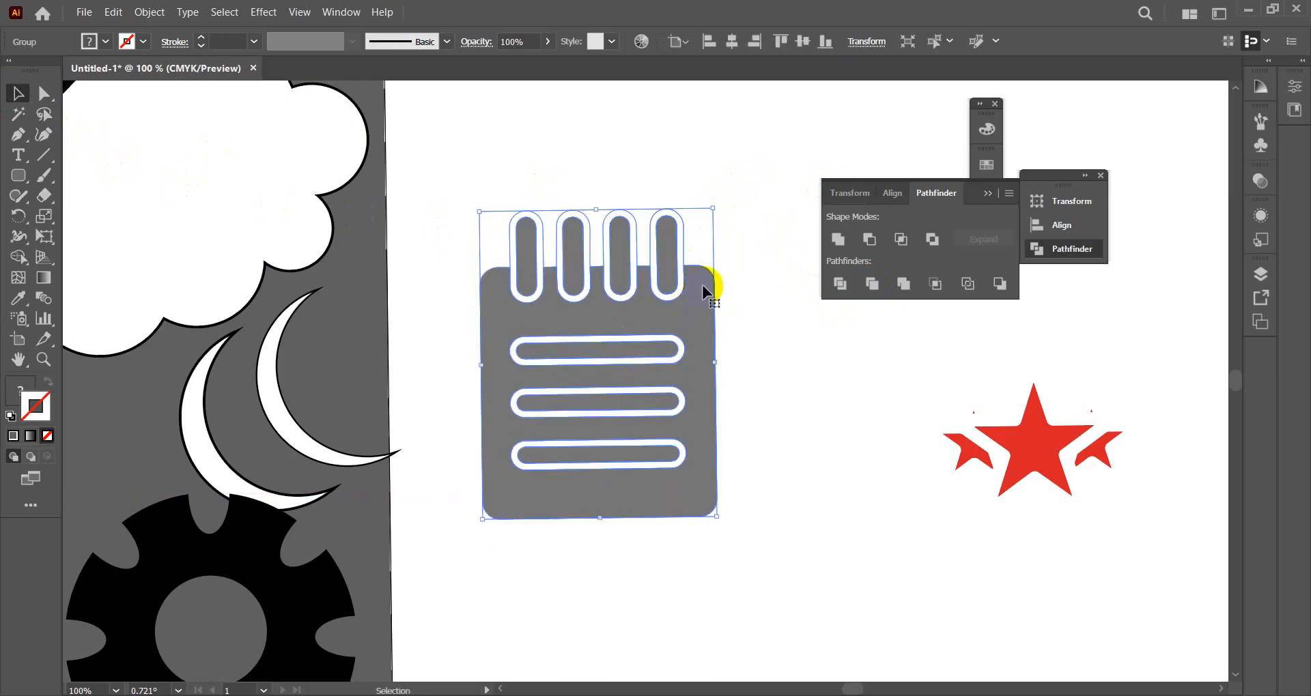
{"action": "left_click", "coordinate": [707, 187]}
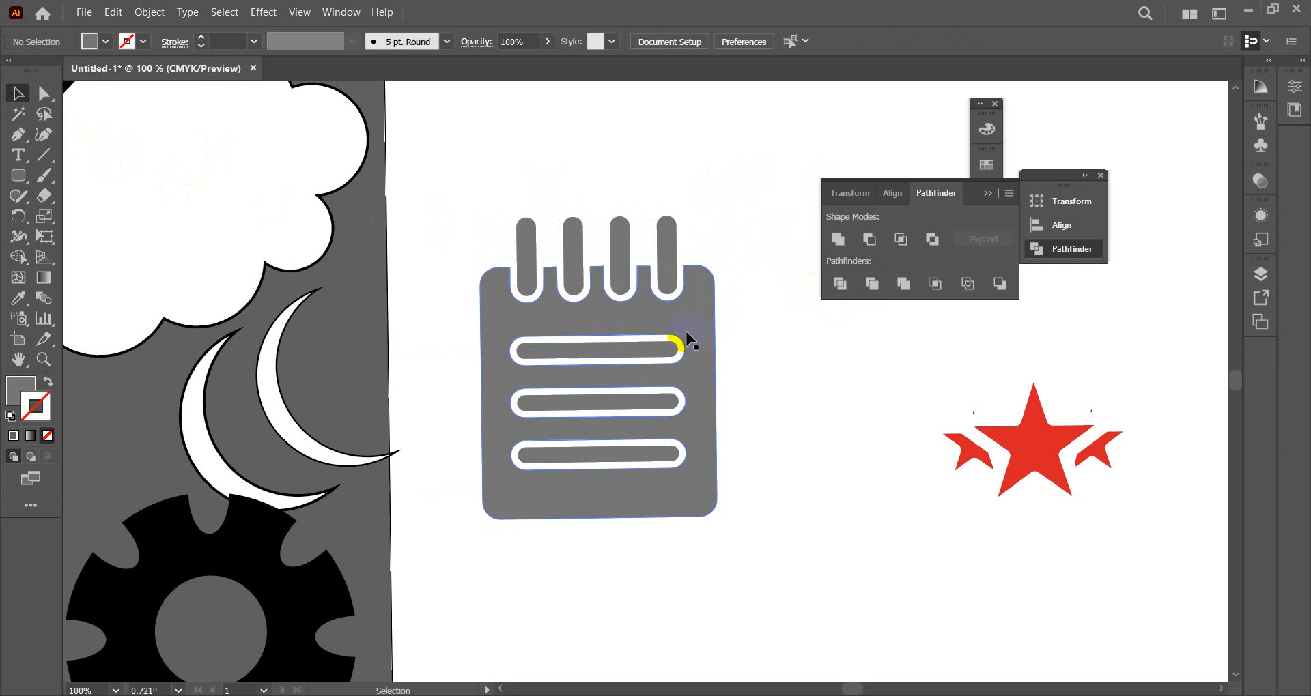
{"action": "left_click", "coordinate": [732, 186]}
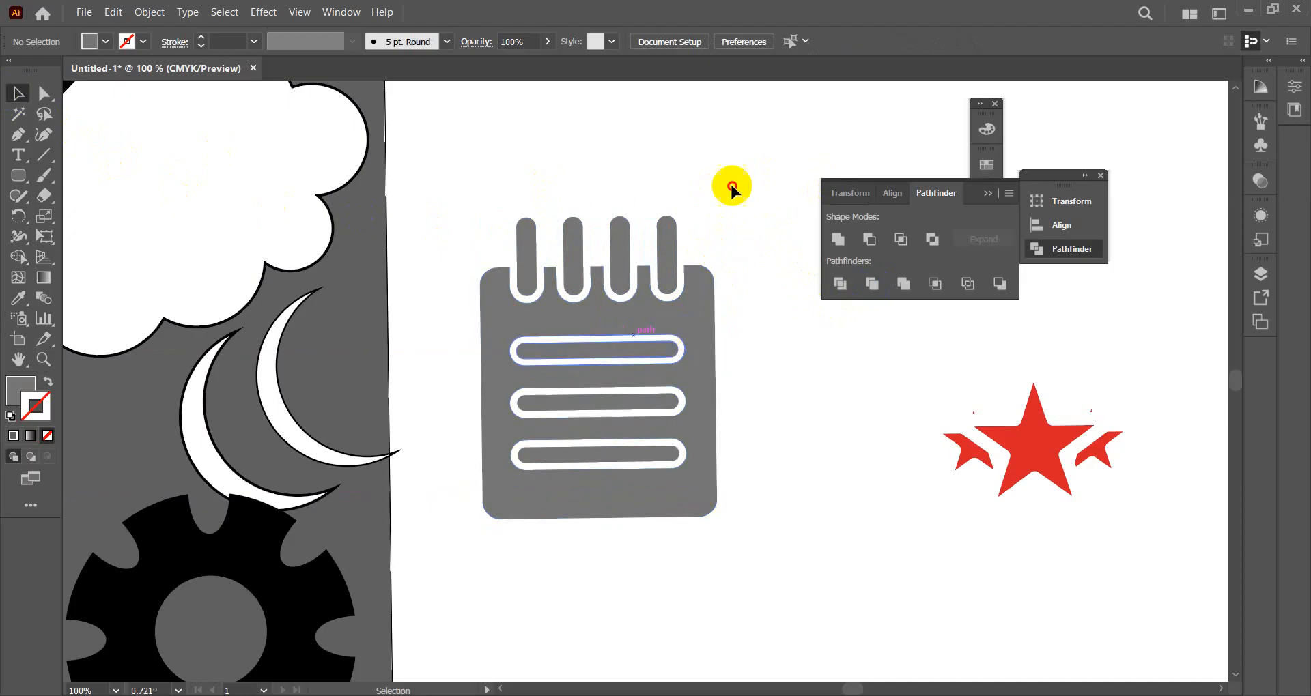
{"action": "left_click", "coordinate": [680, 290]}
{"action": "left_click_drag", "start_coordinate": [674, 328], "coordinate": [697, 347]}
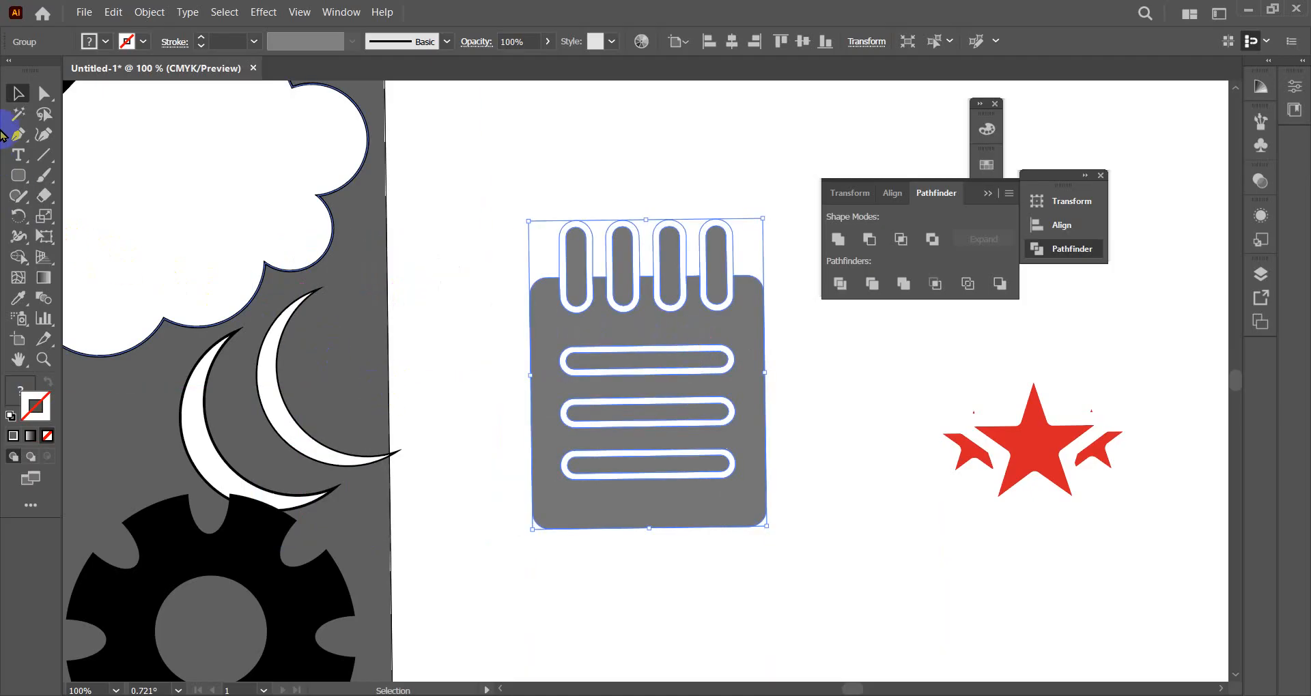
- Delete all white outline shapes from the notepad using the Magic Wand, and move the remaining grey group up and to the right
{"action": "left_click", "coordinate": [19, 114]}
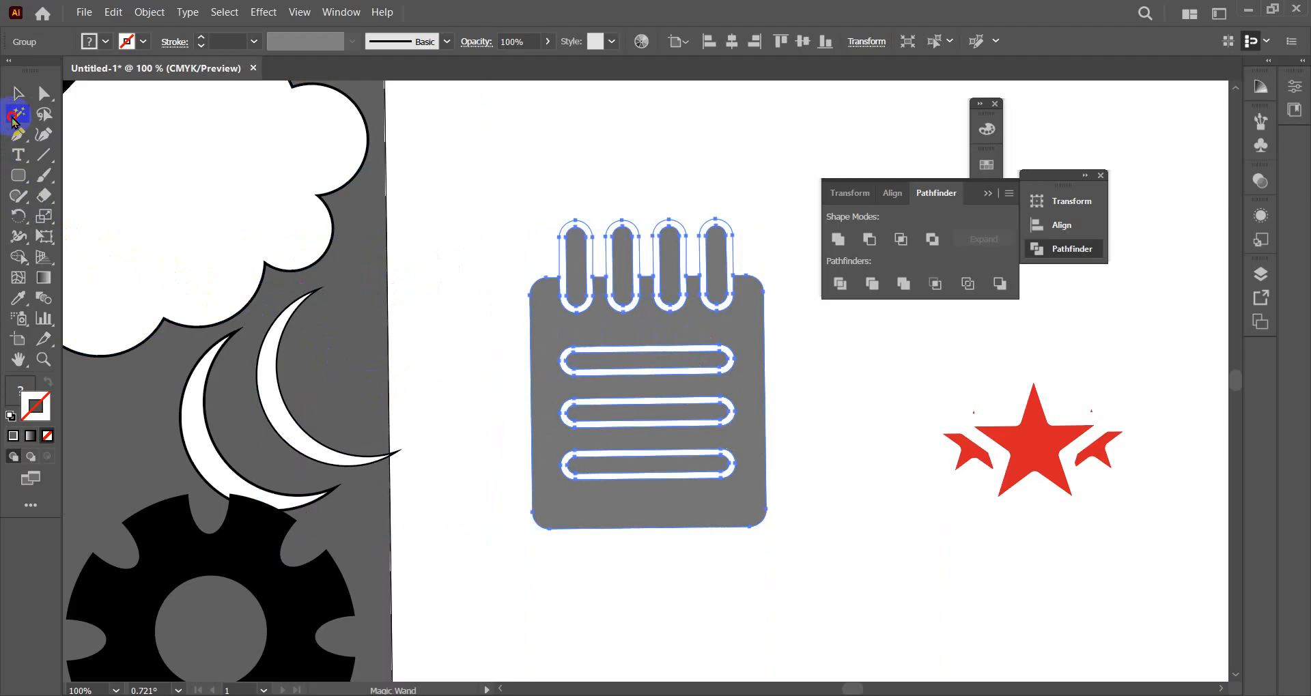
{"action": "left_click", "coordinate": [729, 366]}
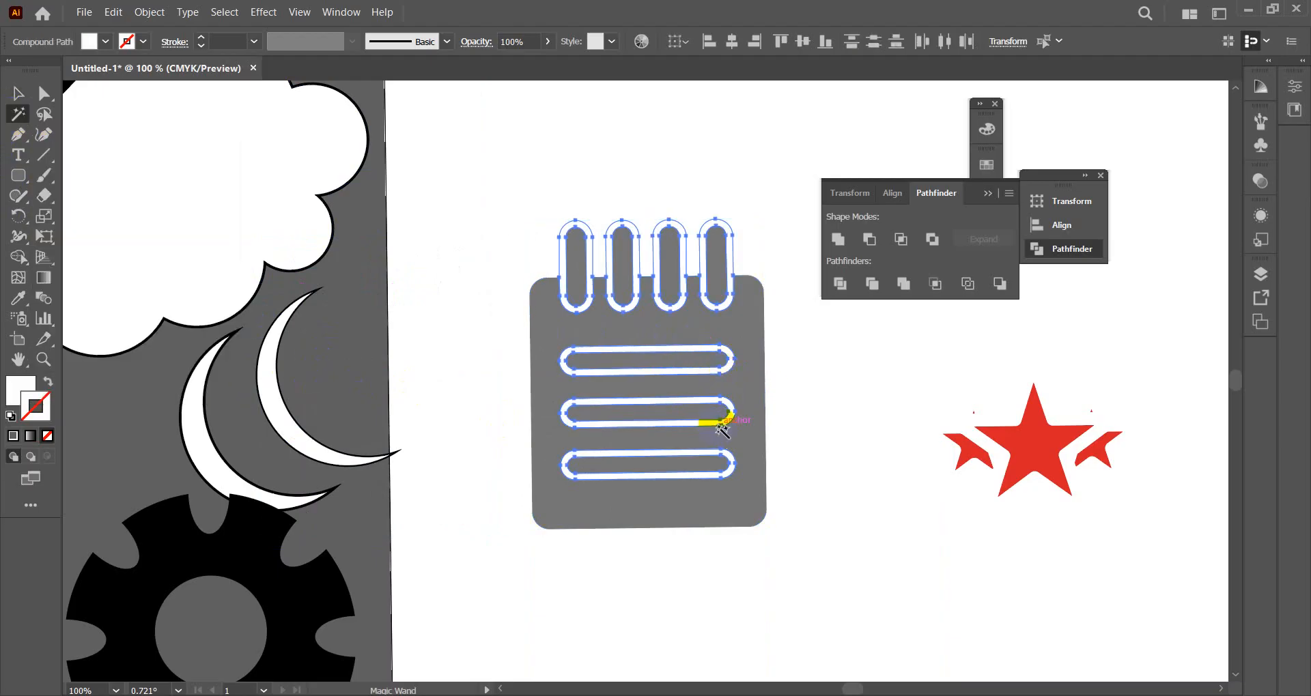
{"action": "key", "text": "ctrl+shift+a"}
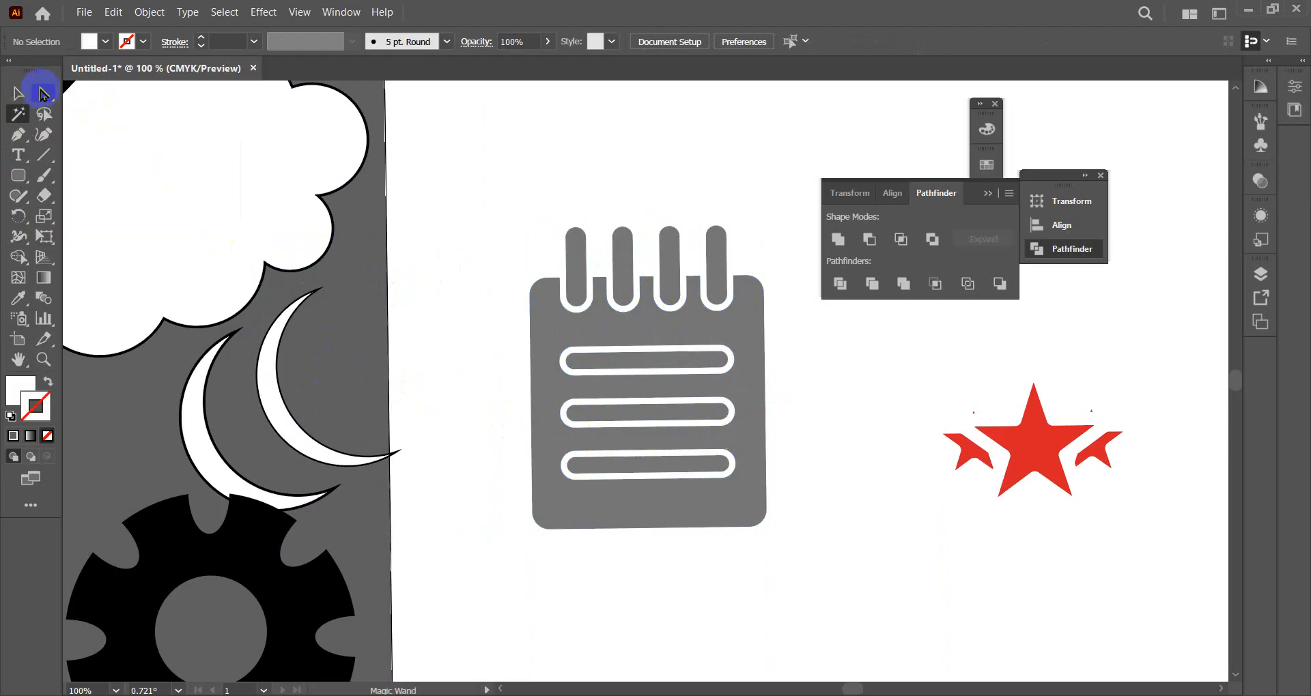
{"action": "left_click", "coordinate": [18, 93]}
{"action": "left_click_drag", "start_coordinate": [690, 345], "coordinate": [742, 298]}
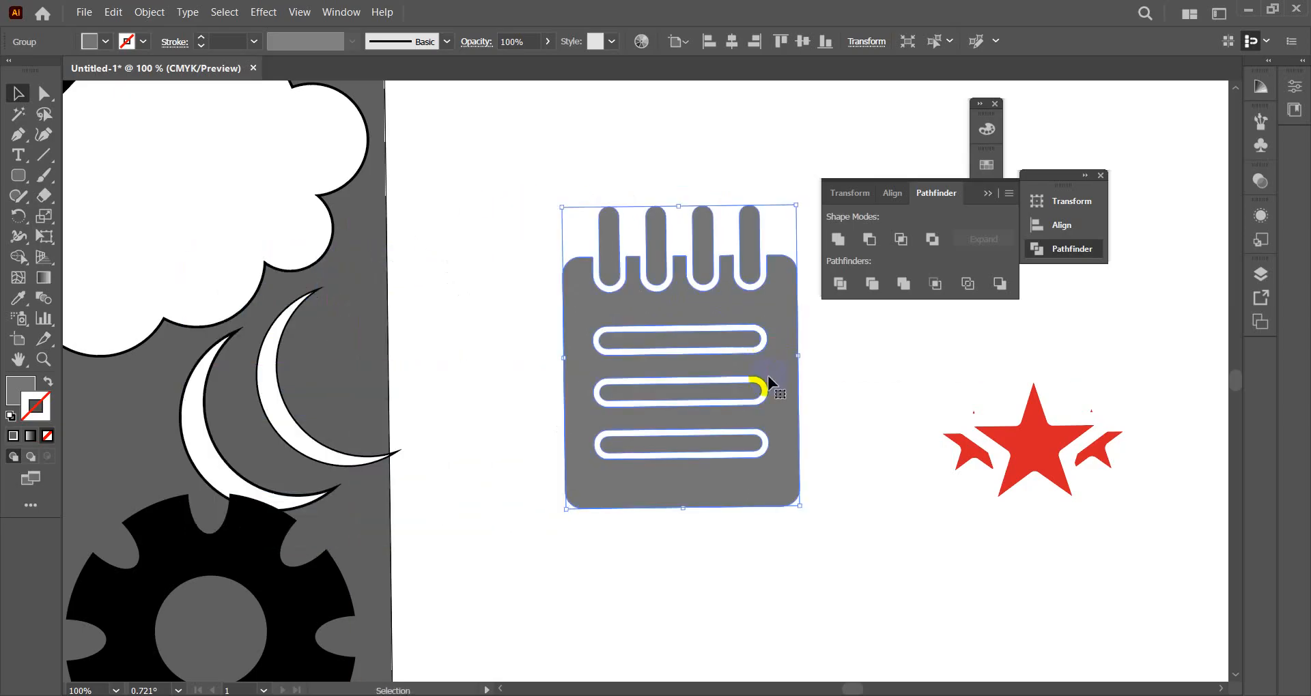